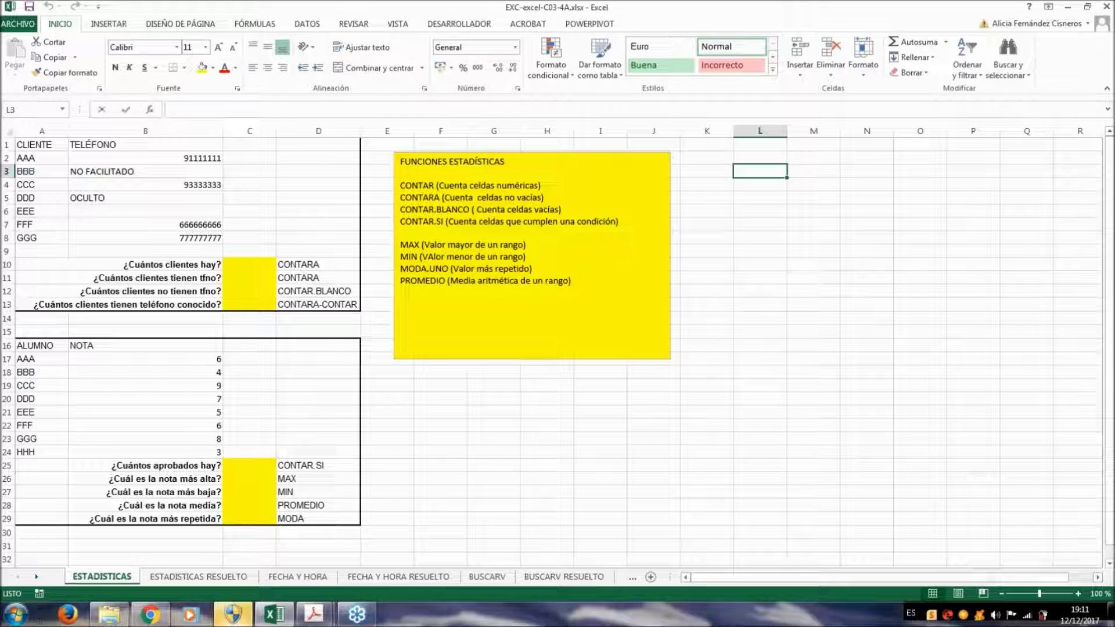
key("F2")
type("=")
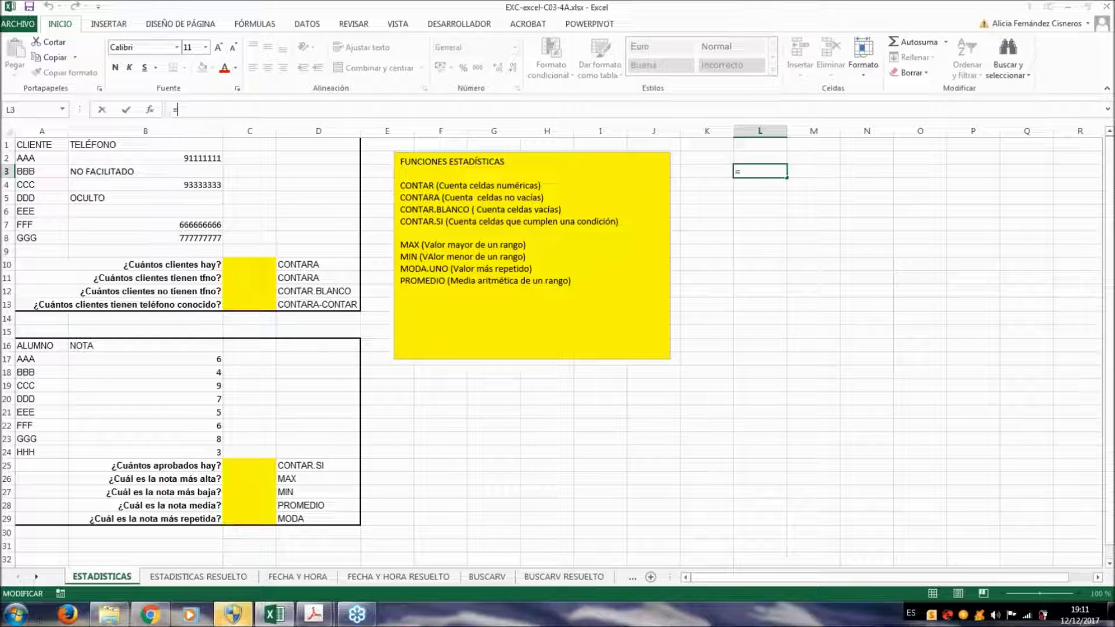
left_click(150, 110)
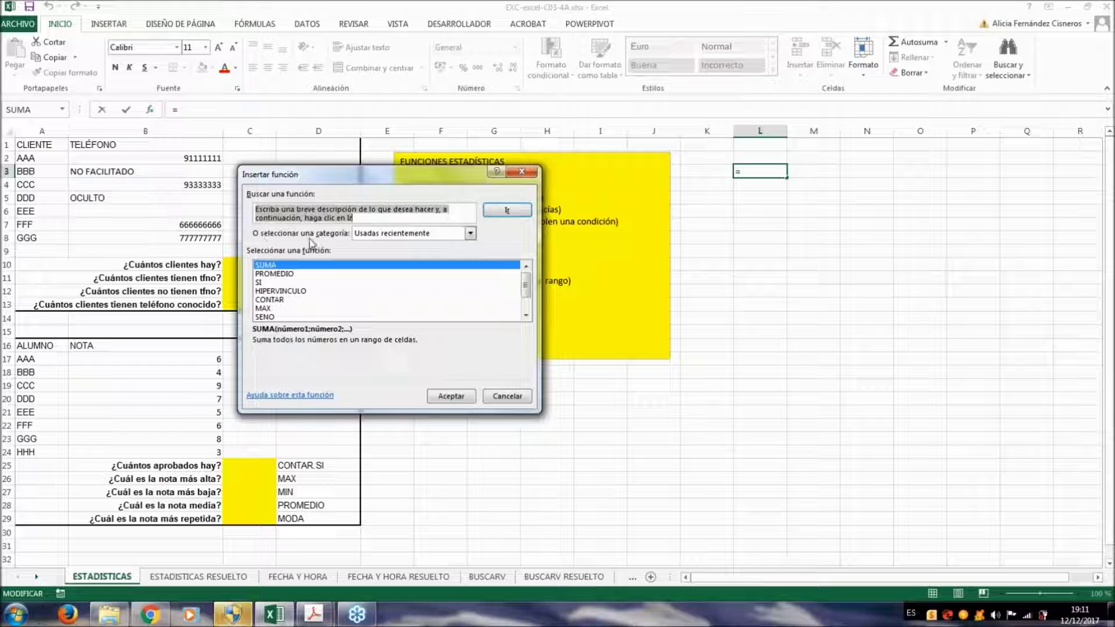
left_click(388, 234)
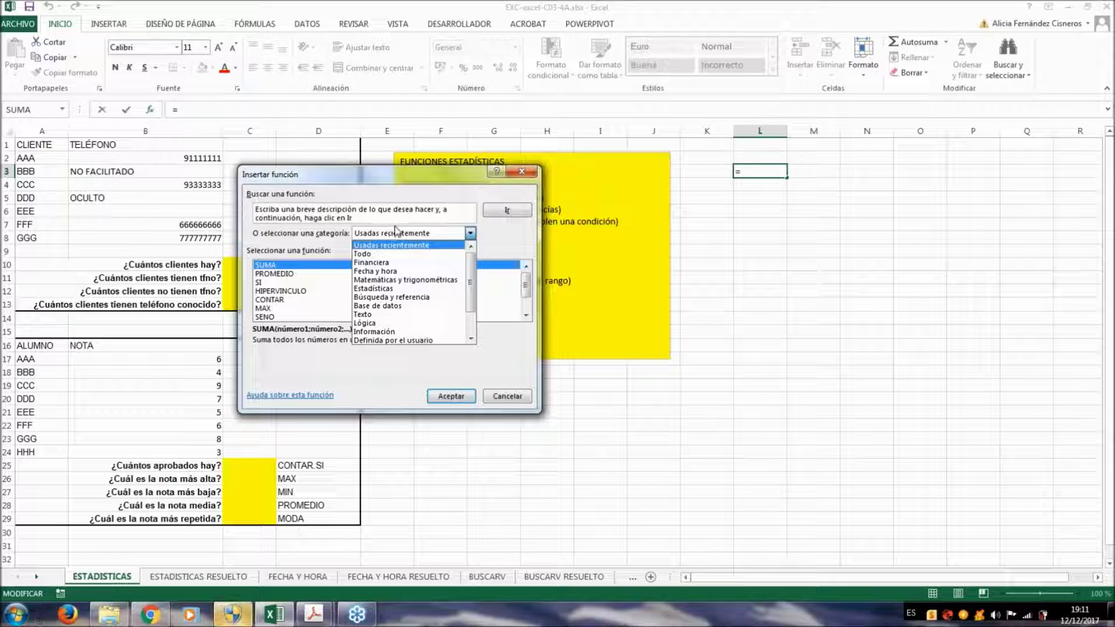
left_click(361, 253)
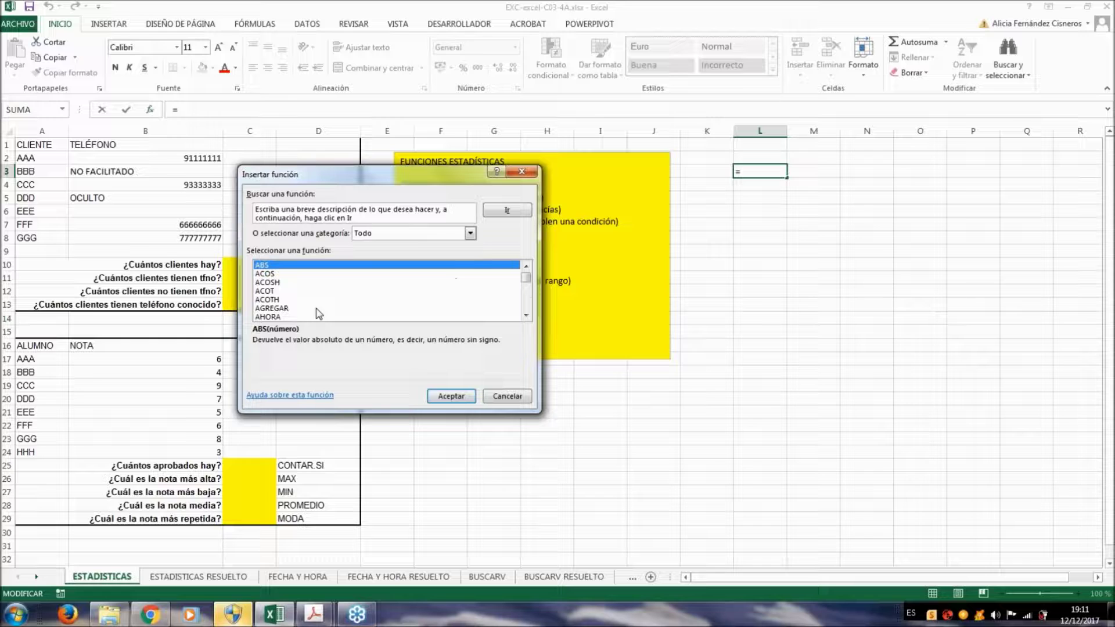
scroll(312, 306, "down", 4)
scroll(312, 307, "down", 15)
scroll(312, 309, "down", 3)
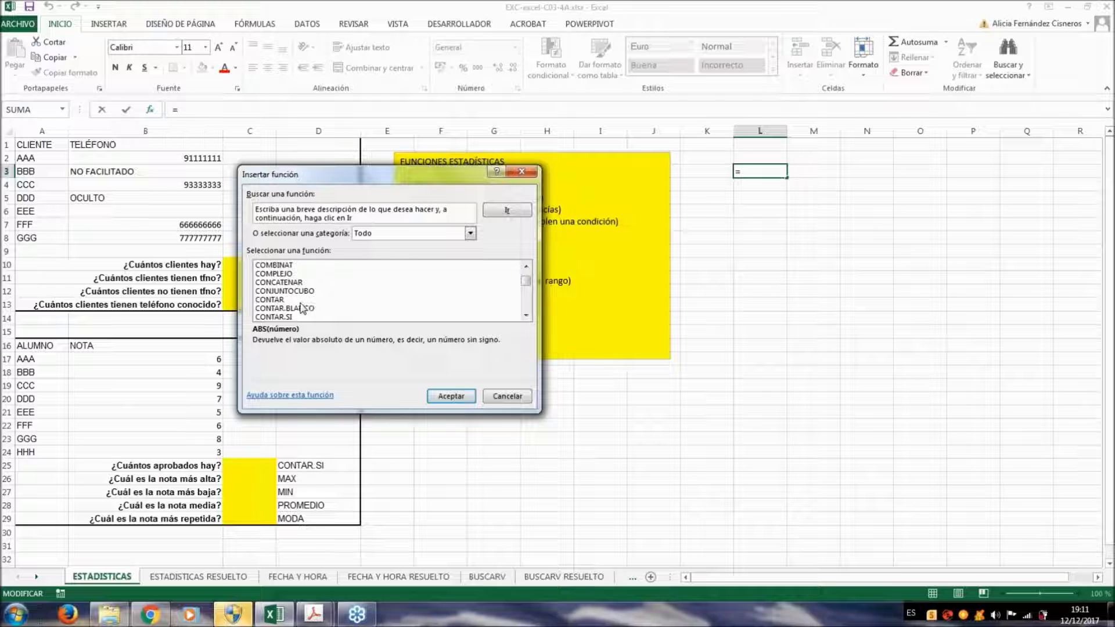
left_click(280, 301)
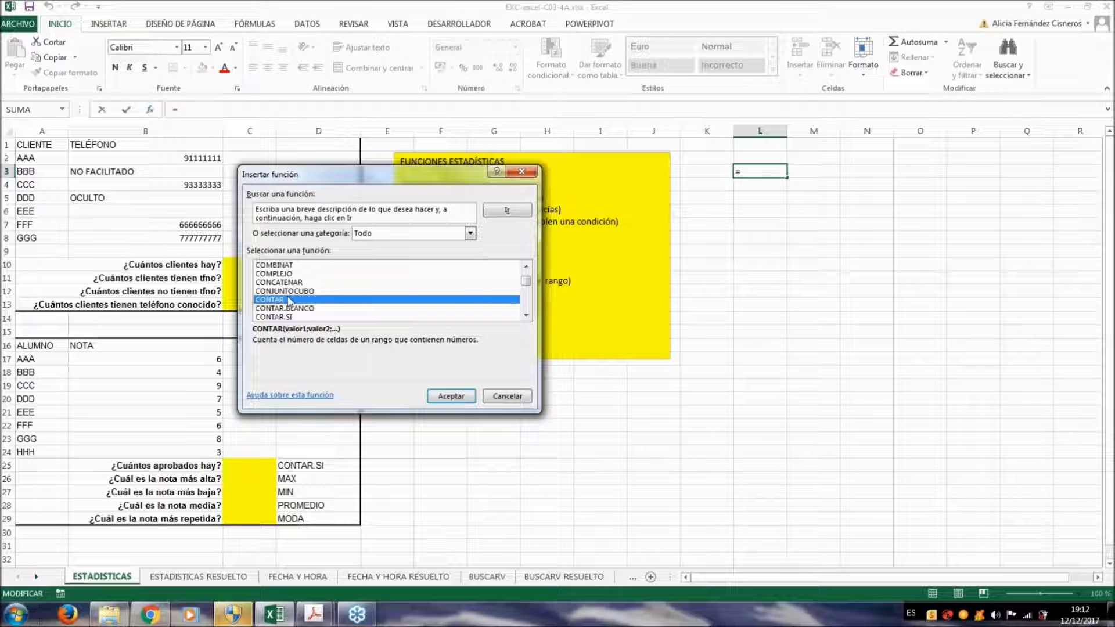
left_click(458, 397)
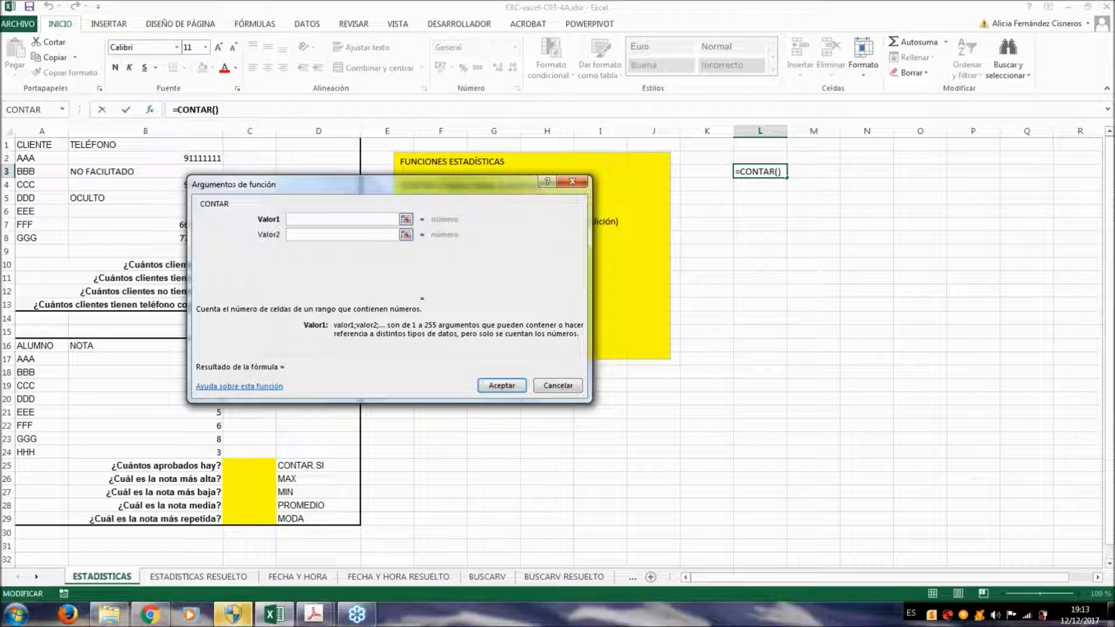
key("Escape")
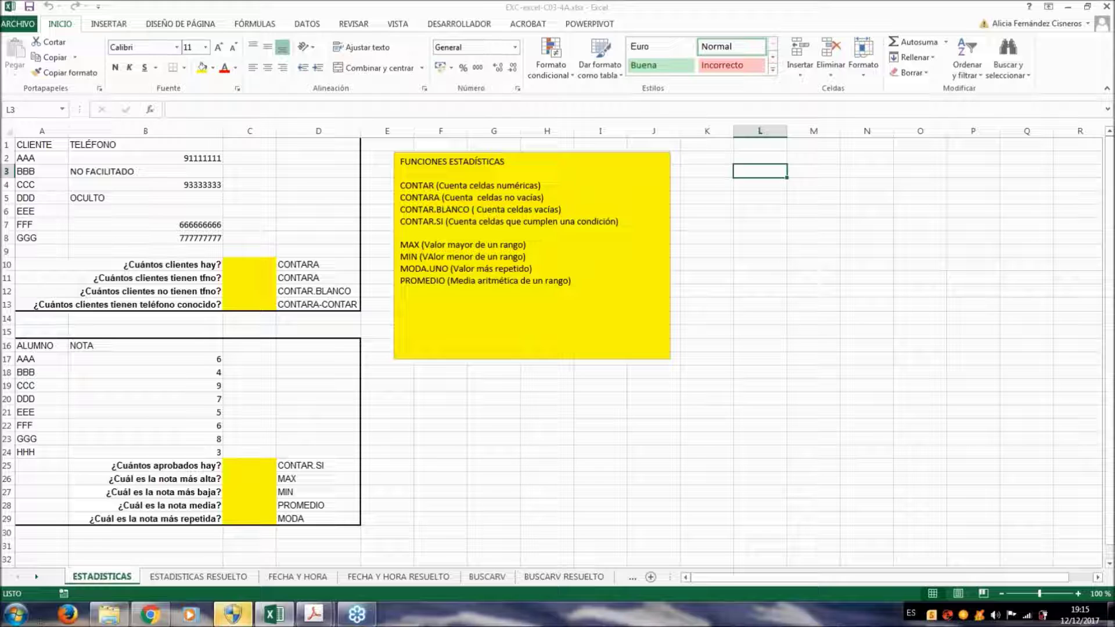
Examine the phone entries in B2:B8 against the CONTARA and CONTAR.BLANCO descriptions in the yellow notes box
left_click_drag(198, 158, 192, 199)
left_click_drag(184, 247, 184, 251)
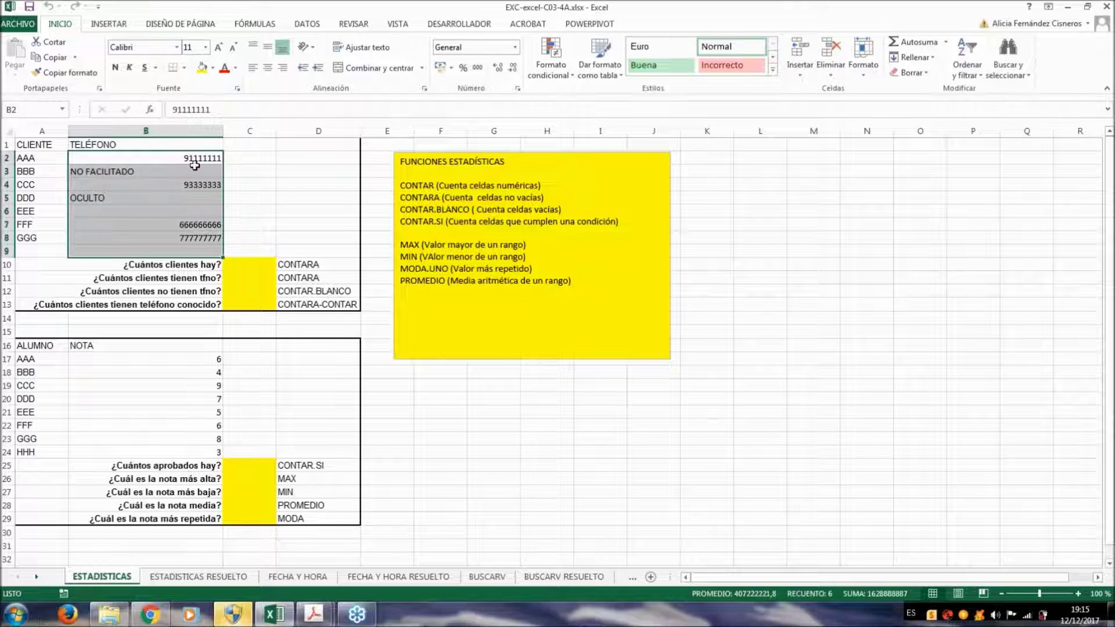
left_click_drag(204, 240, 123, 162)
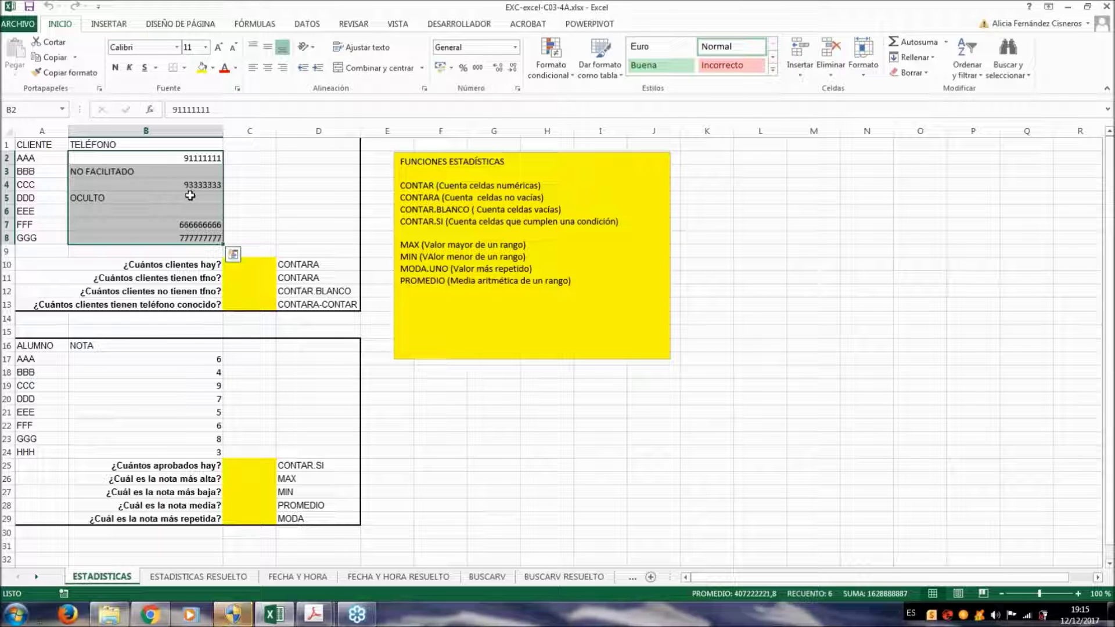
left_click(196, 185)
left_click_drag(199, 158, 190, 235)
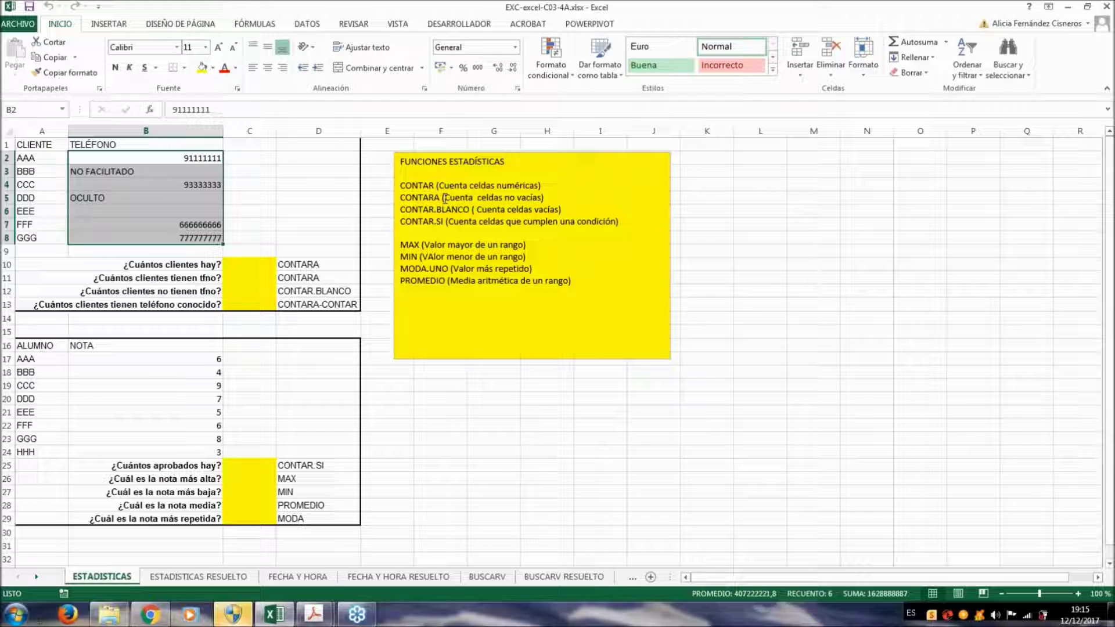
double_click(405, 200)
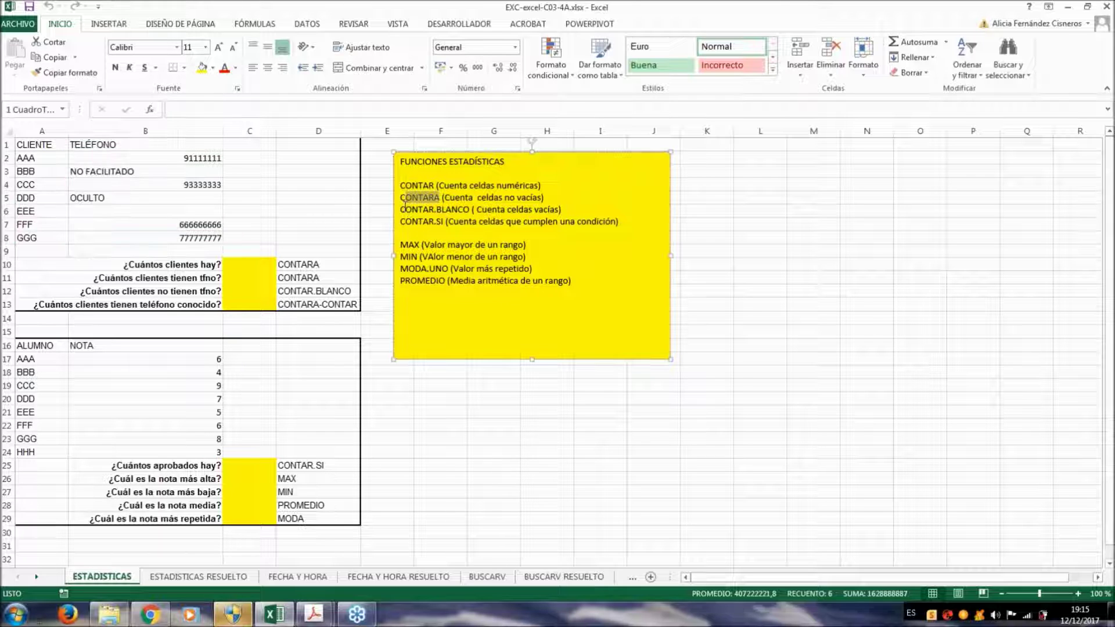
left_click_drag(402, 209, 451, 210)
left_click_drag(152, 159, 160, 238)
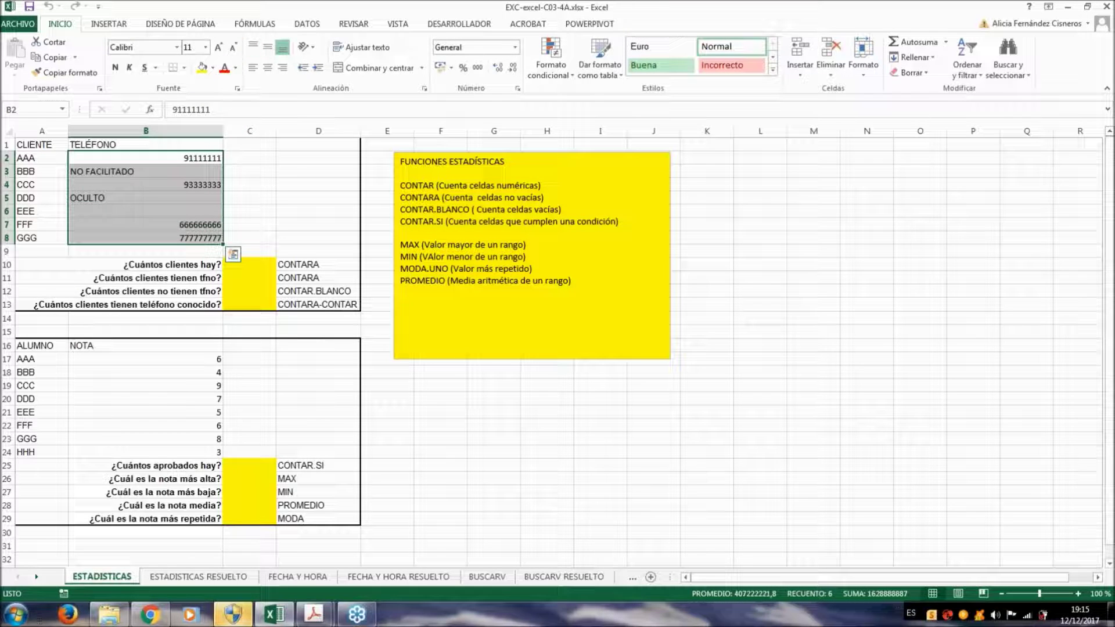
left_click(163, 176)
left_click(257, 155)
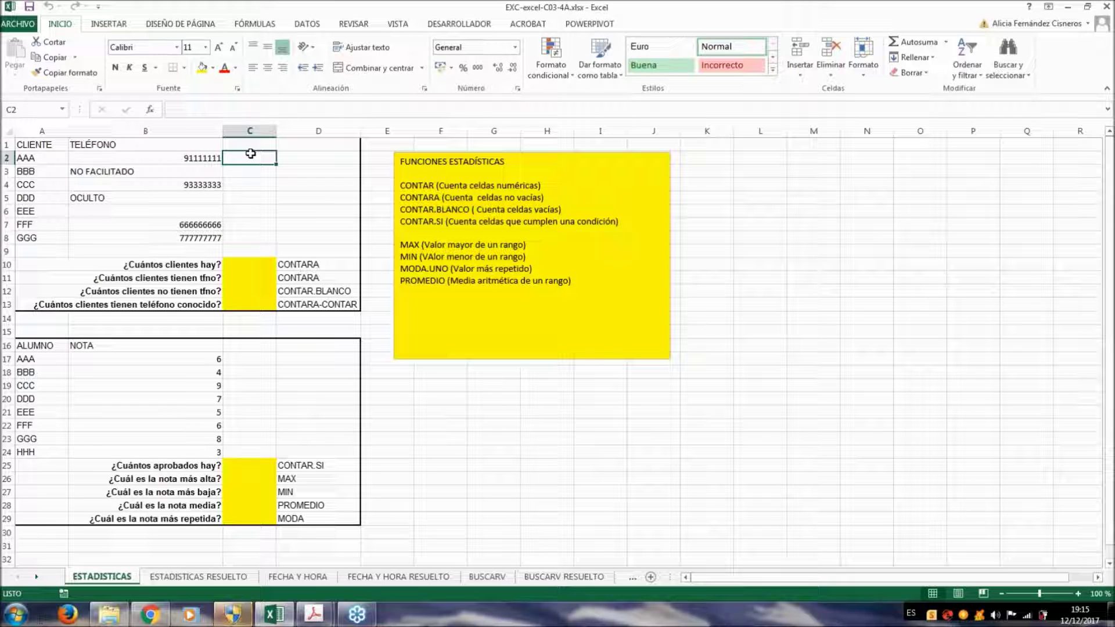
Count the clients in C10 with the formula =CONTARA(A2:A8) and review the formula's range
left_click(268, 267)
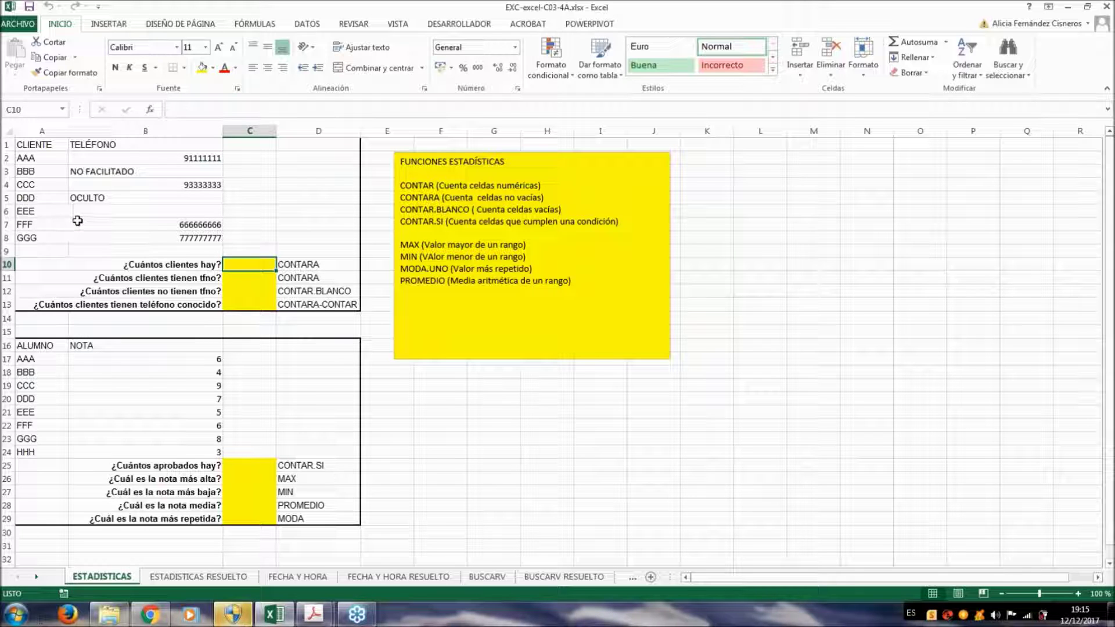
left_click_drag(49, 160, 42, 234)
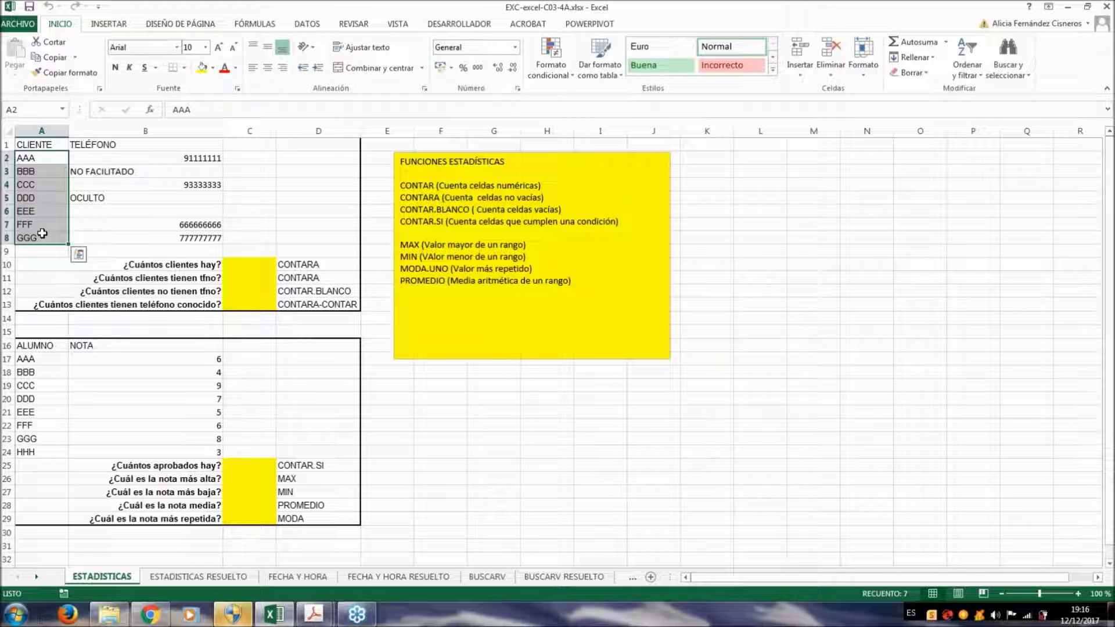
left_click(258, 264)
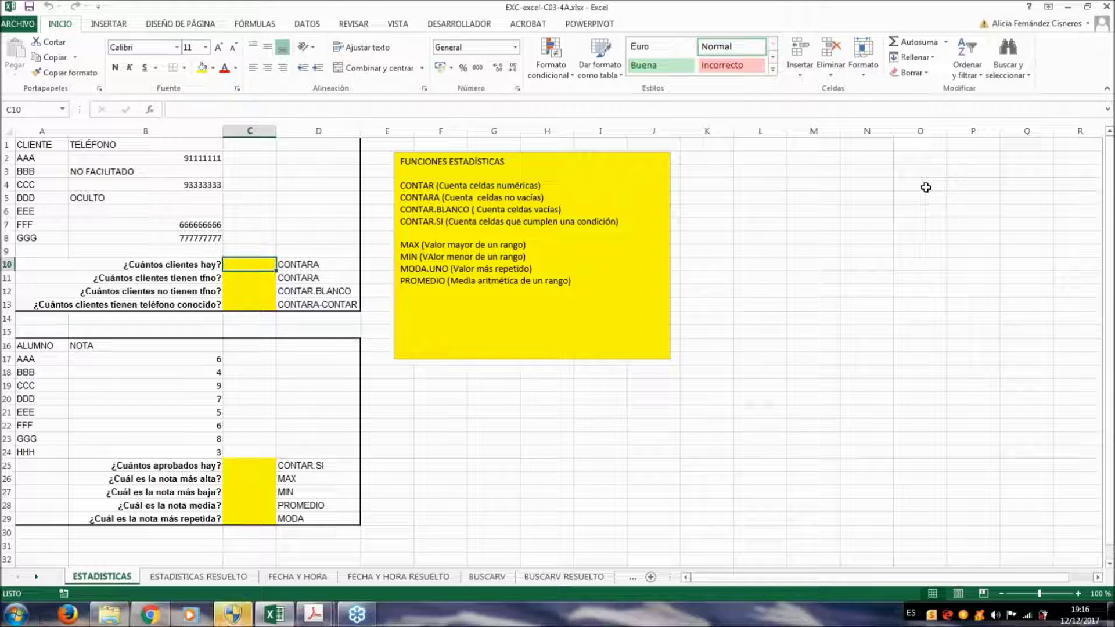
type("=")
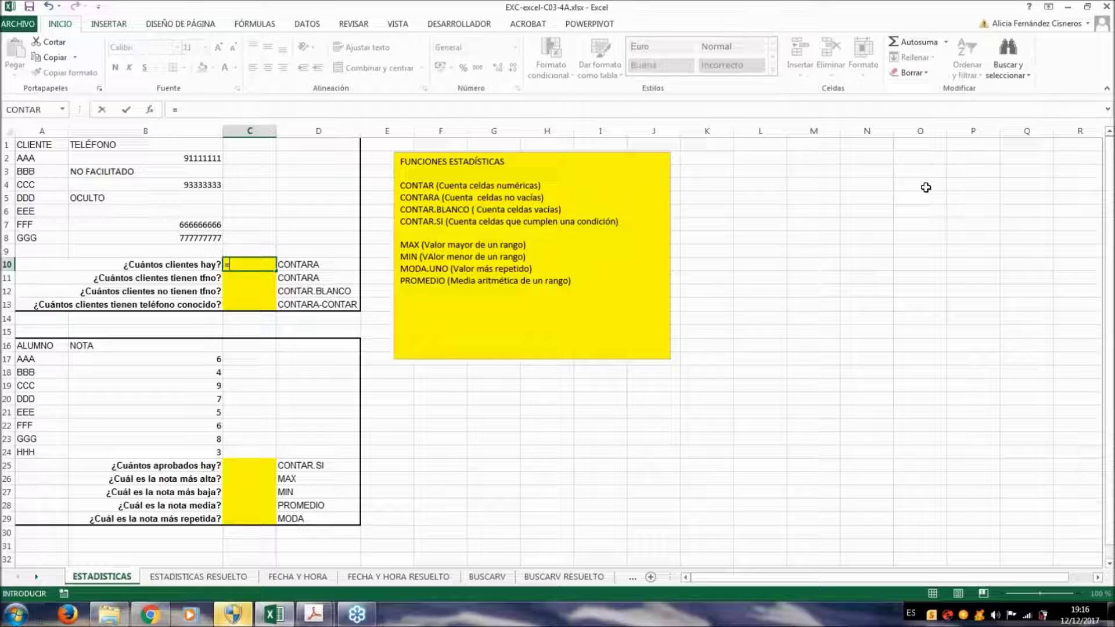
type("cont")
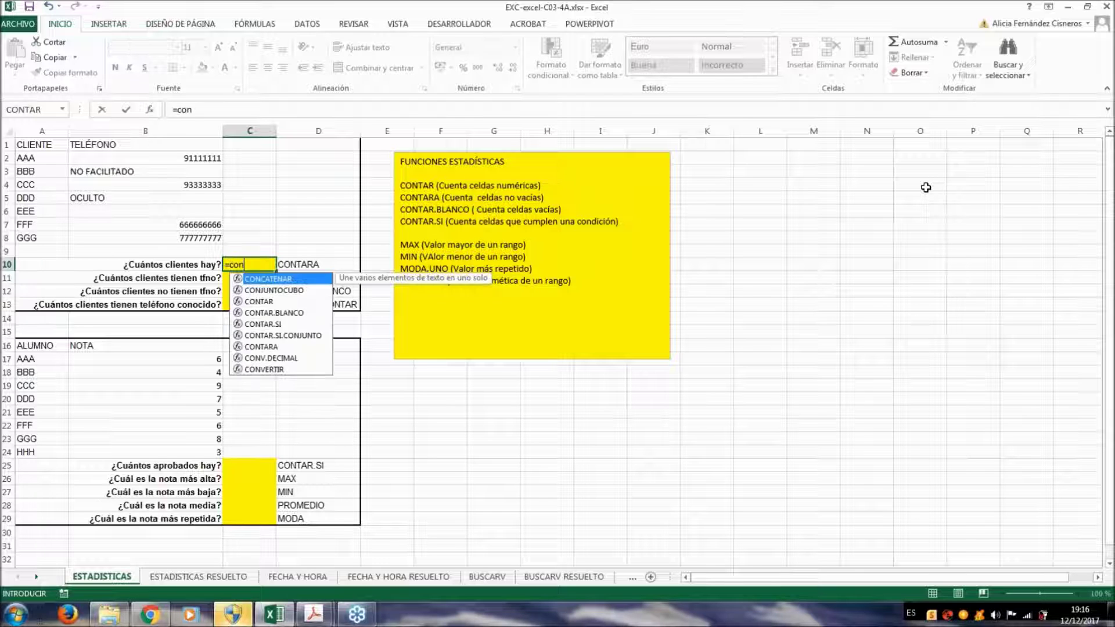
key("BackSpace")
key("BackSpace")
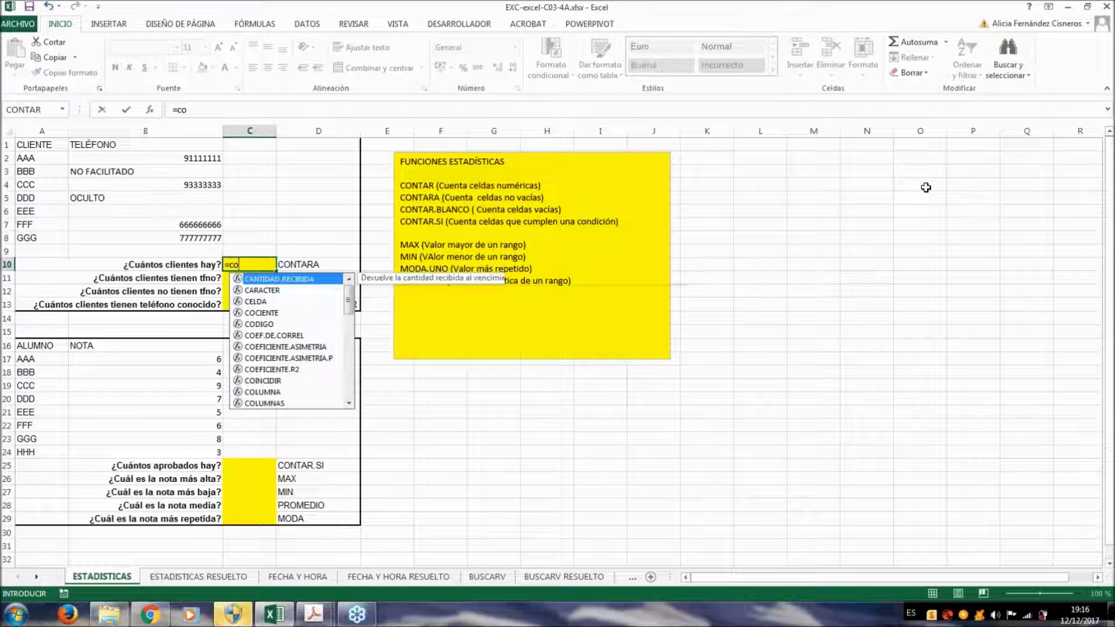
type("nt")
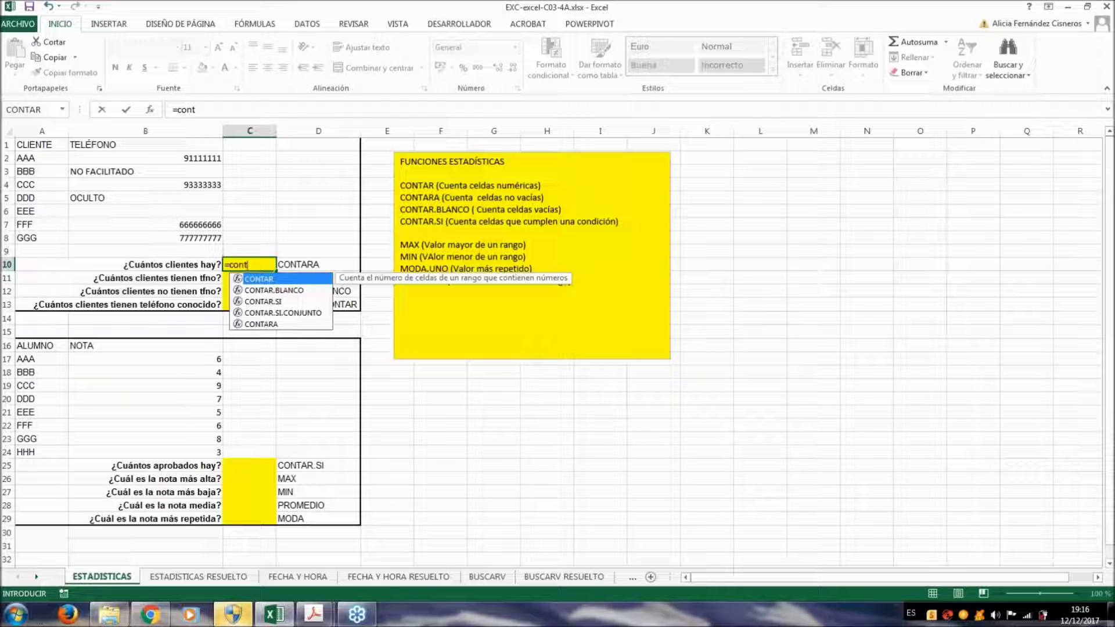
left_click(263, 328)
double_click(263, 329)
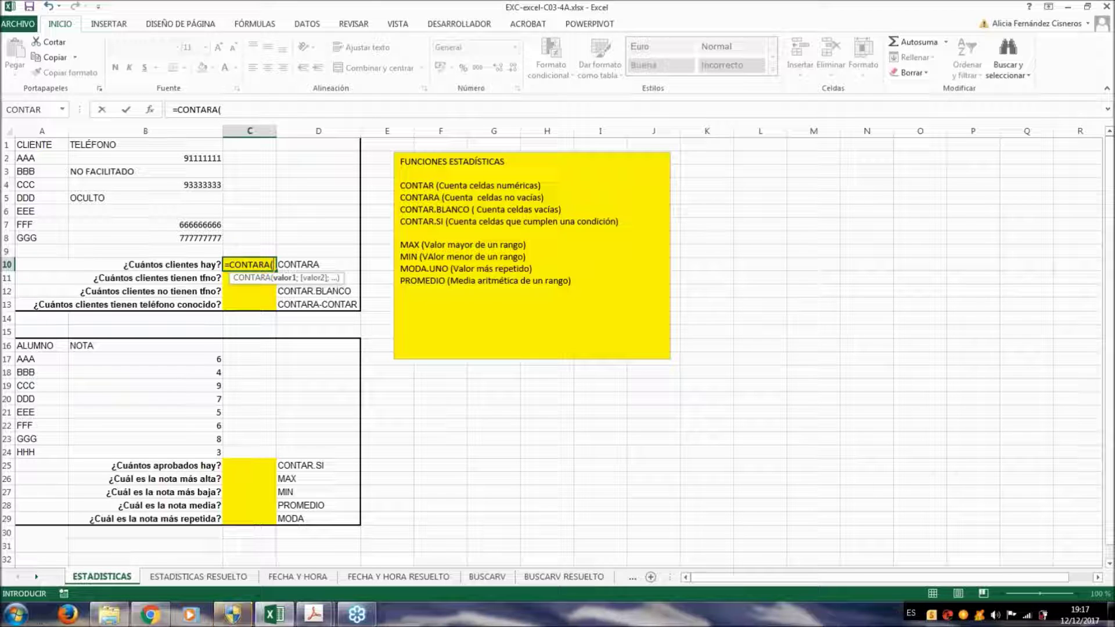
left_click_drag(34, 158, 44, 239)
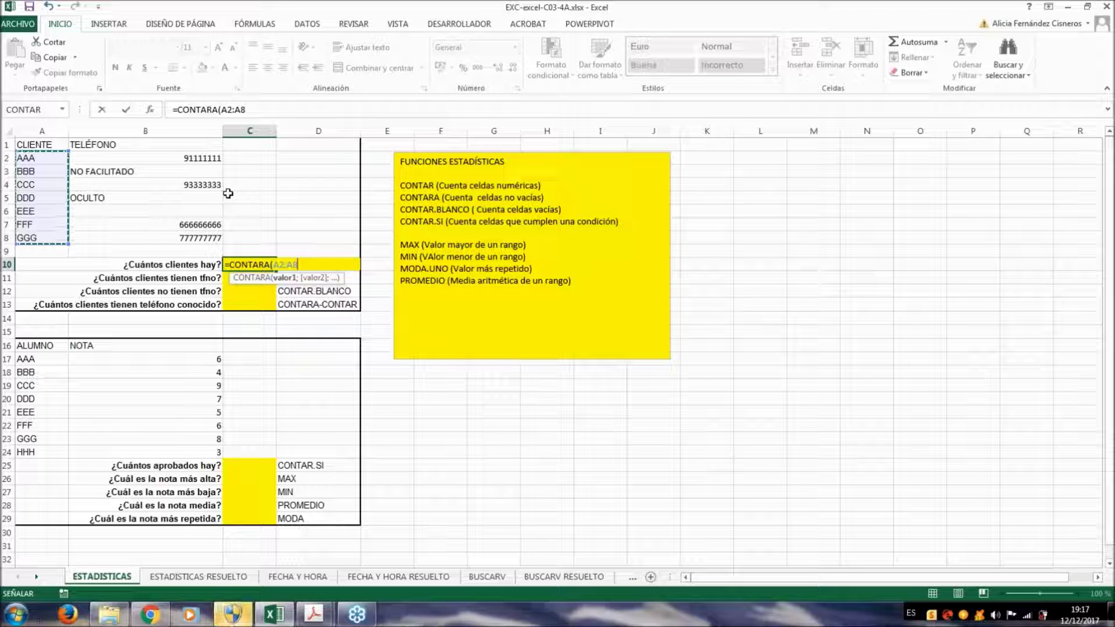
type(")")
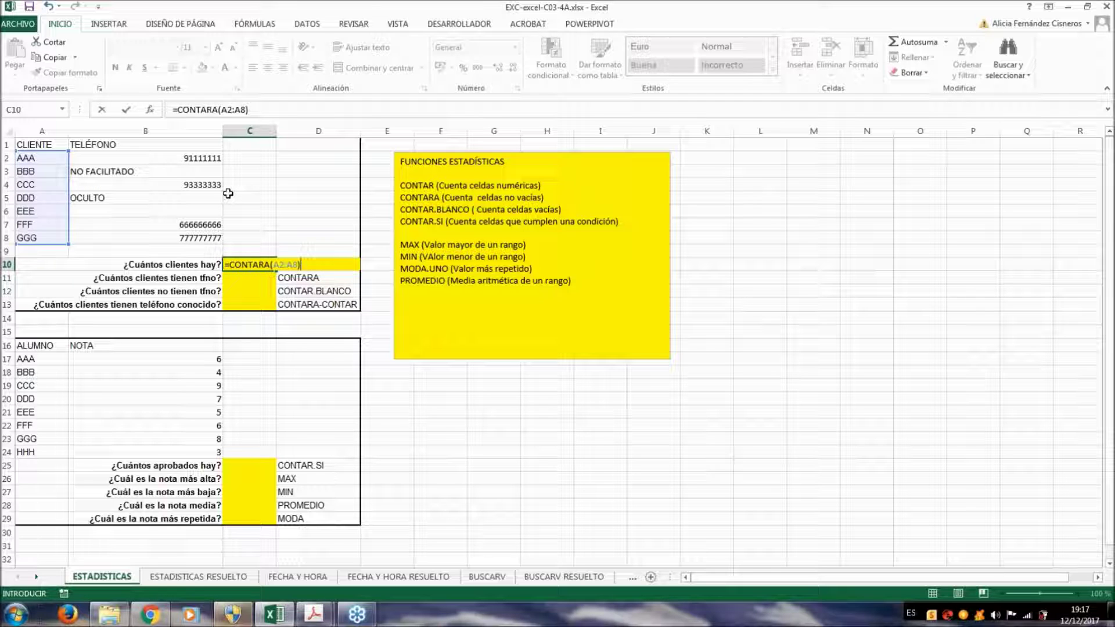
key("Return")
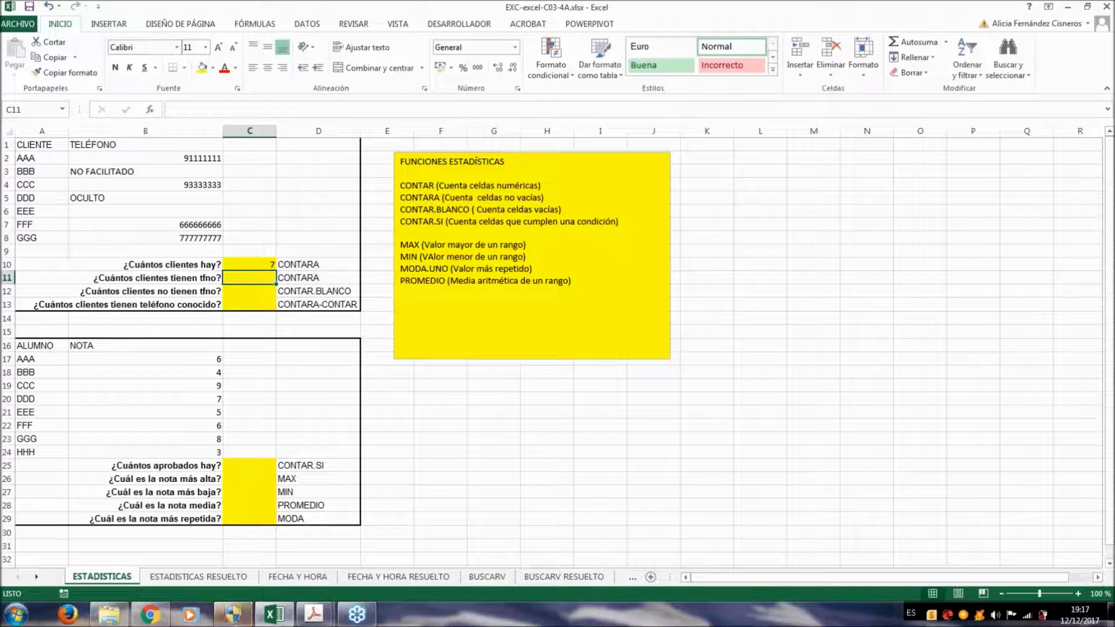
double_click(259, 265)
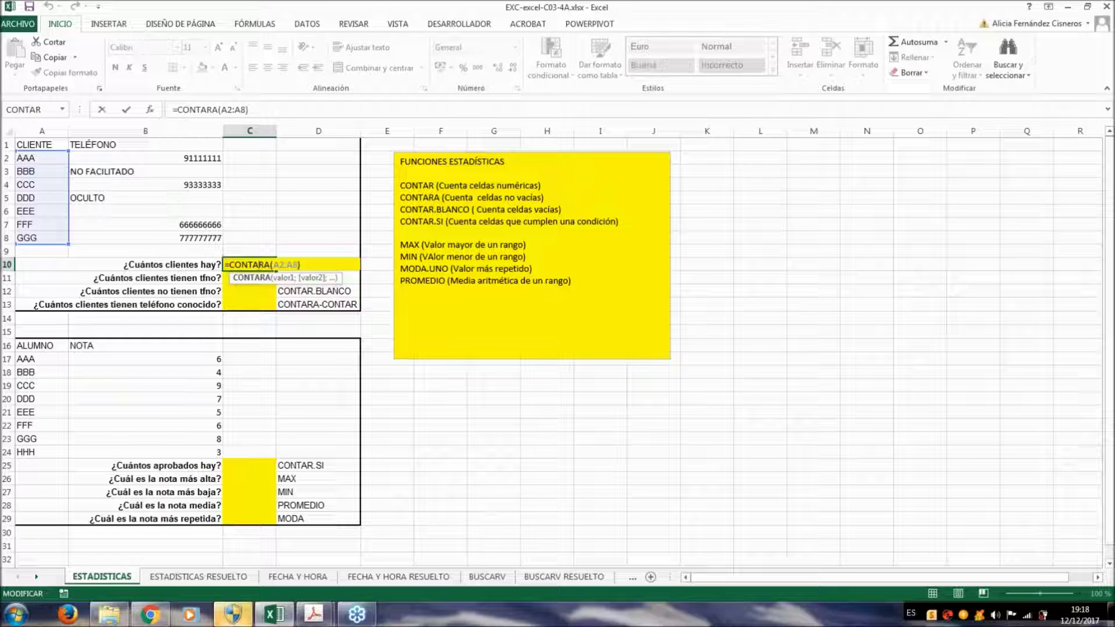
key("ctrl+Return")
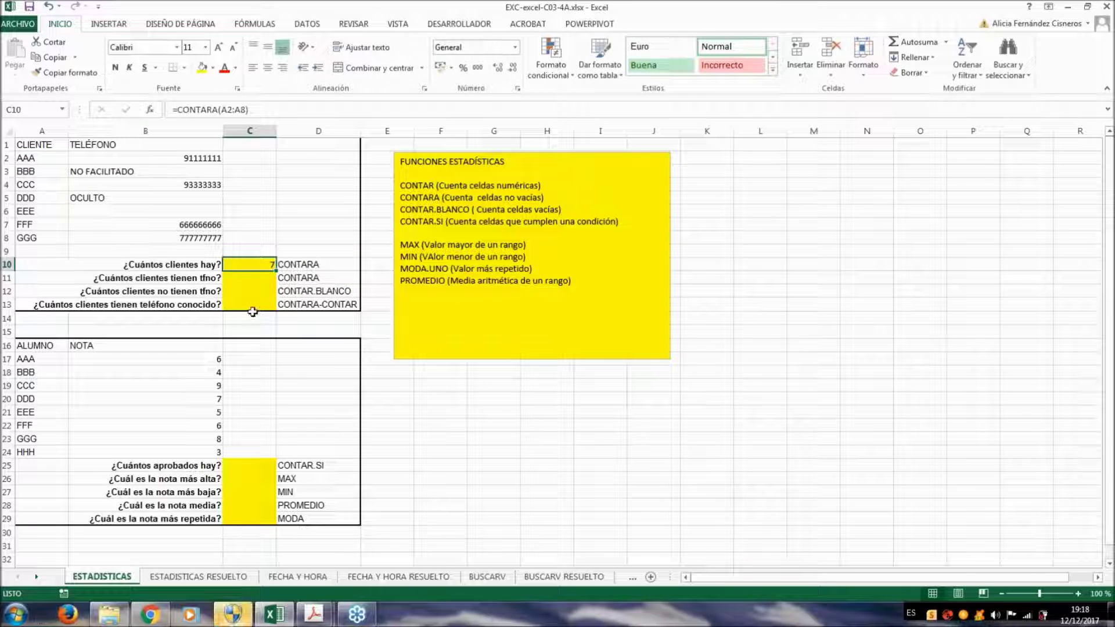
Count the clients that have a phone entry in C11 with the formula =CONTARA(B2:B8)
left_click(252, 280)
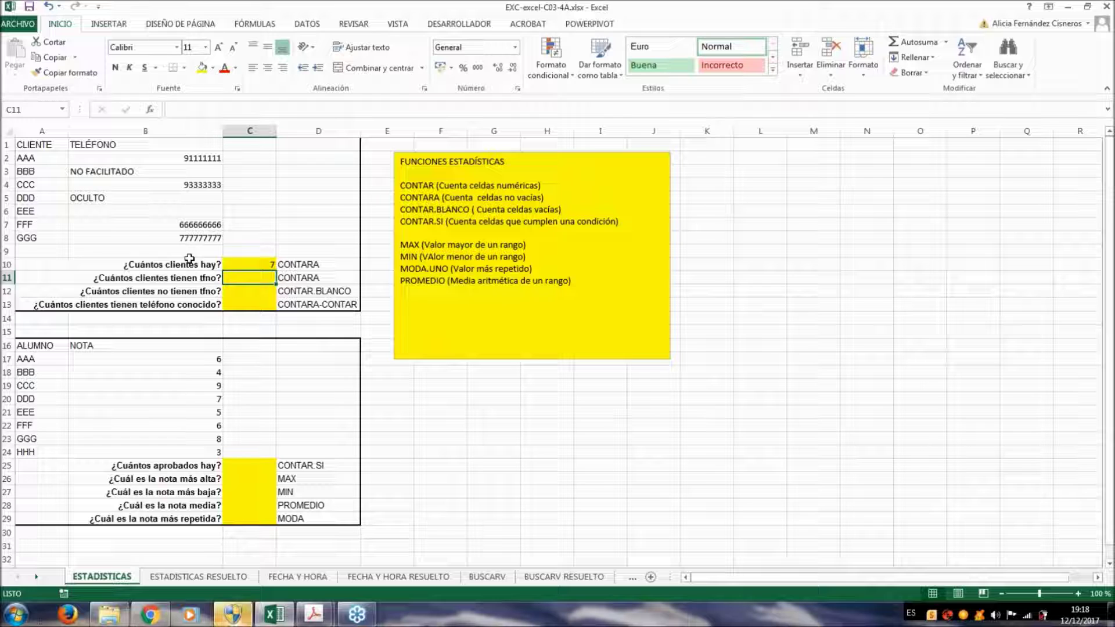
left_click_drag(184, 155, 192, 237)
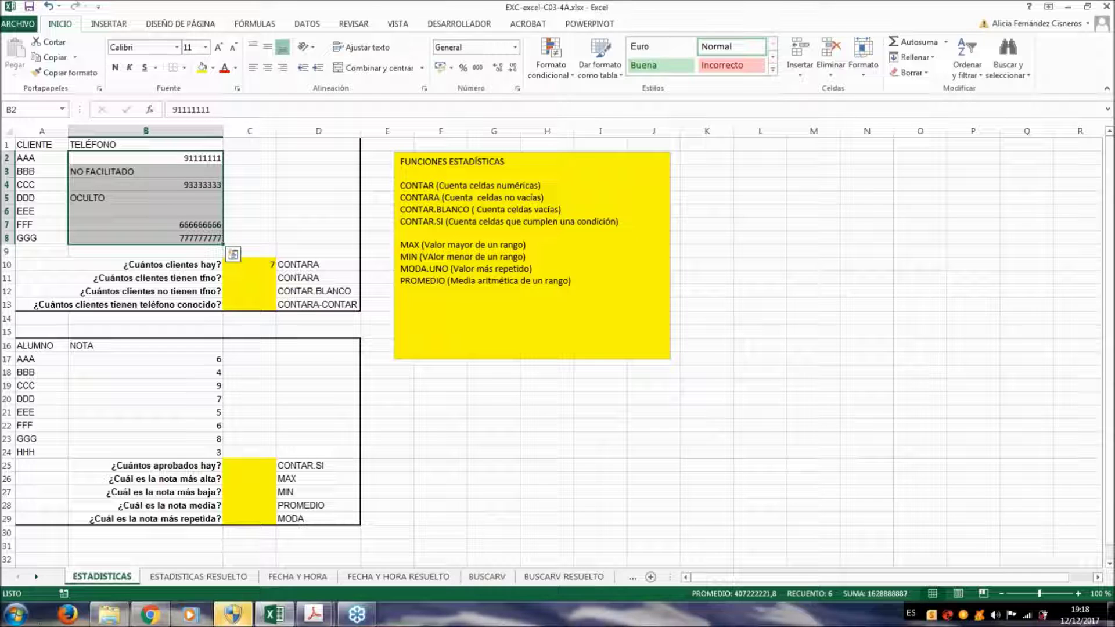
left_click(255, 277)
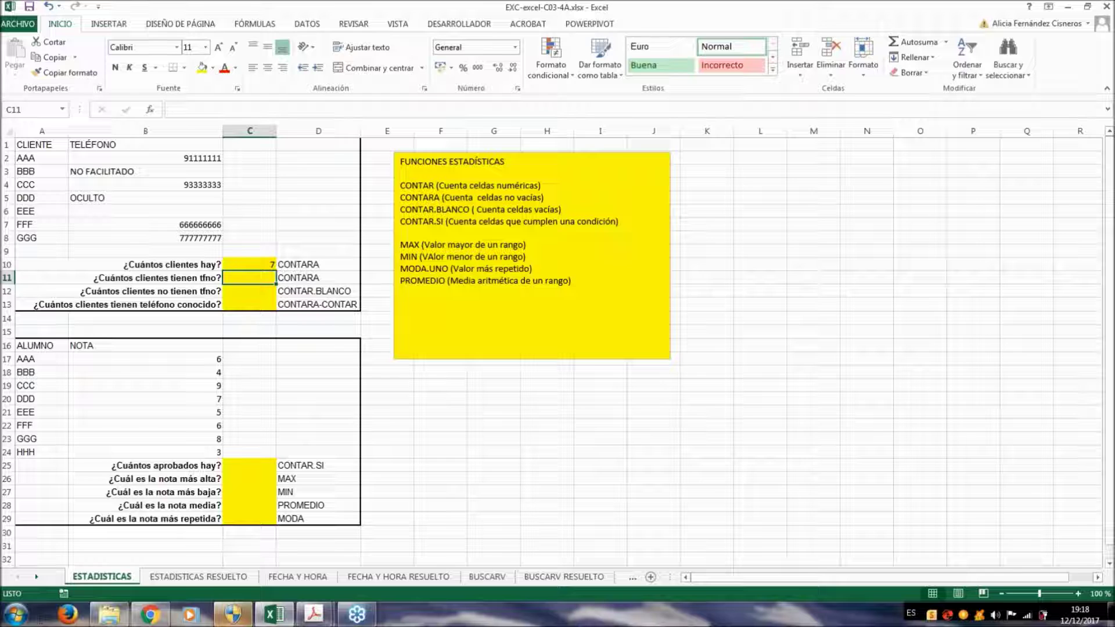
type("=")
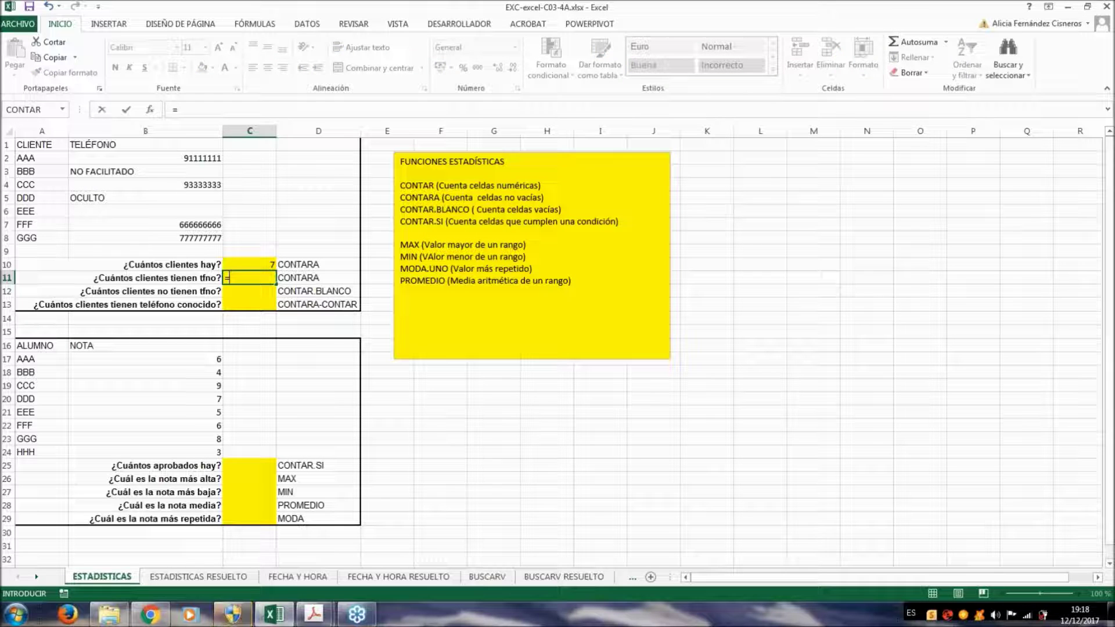
type("cont")
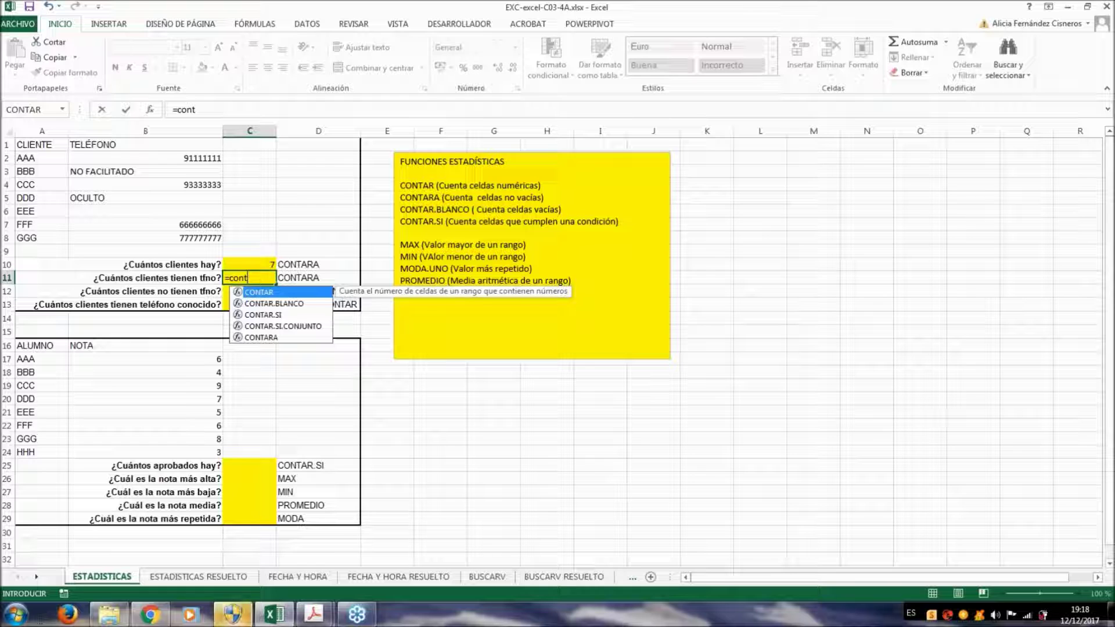
double_click(261, 338)
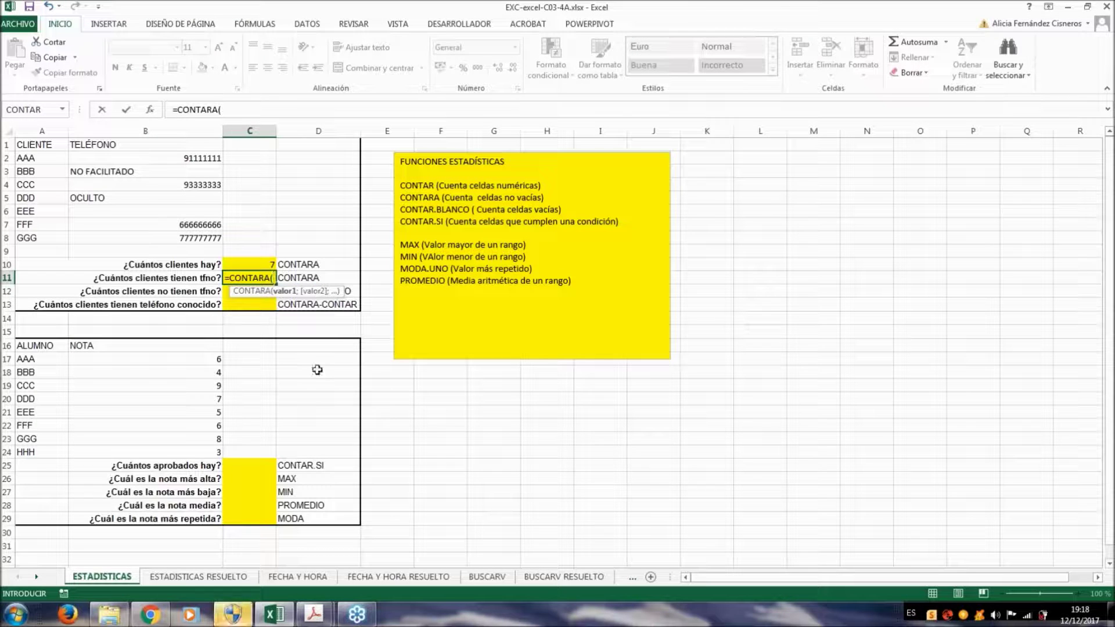
left_click_drag(197, 158, 197, 234)
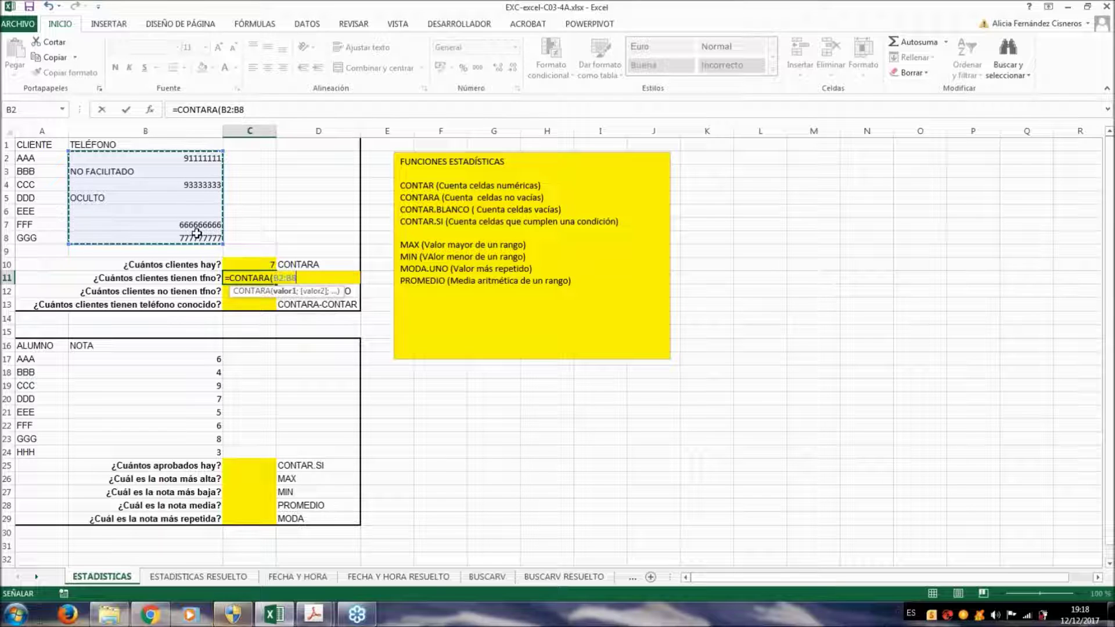
key("Return")
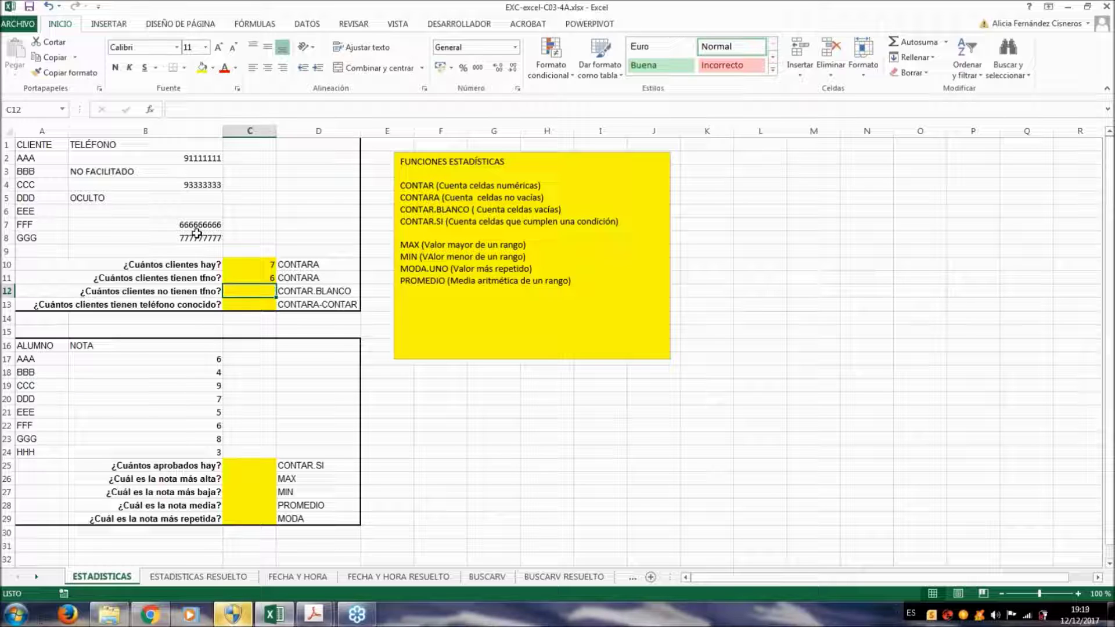
Count the clients without a phone entry in C12 with the formula =CONTAR.BLANCO(B2:B8)
left_click(197, 161)
left_click_drag(195, 174, 195, 235)
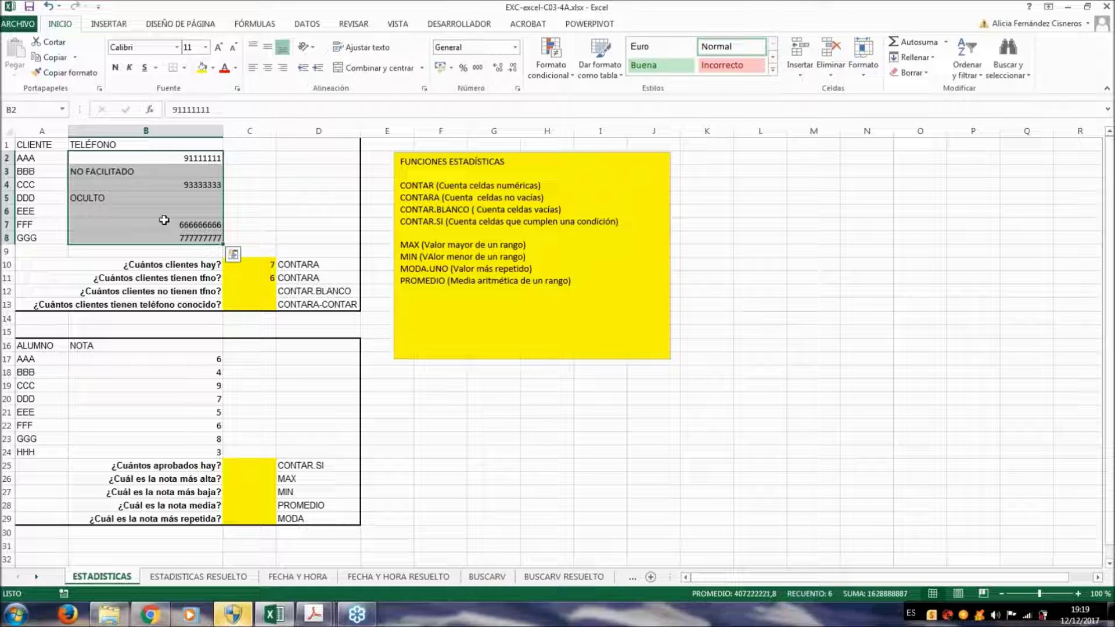
left_click(256, 290)
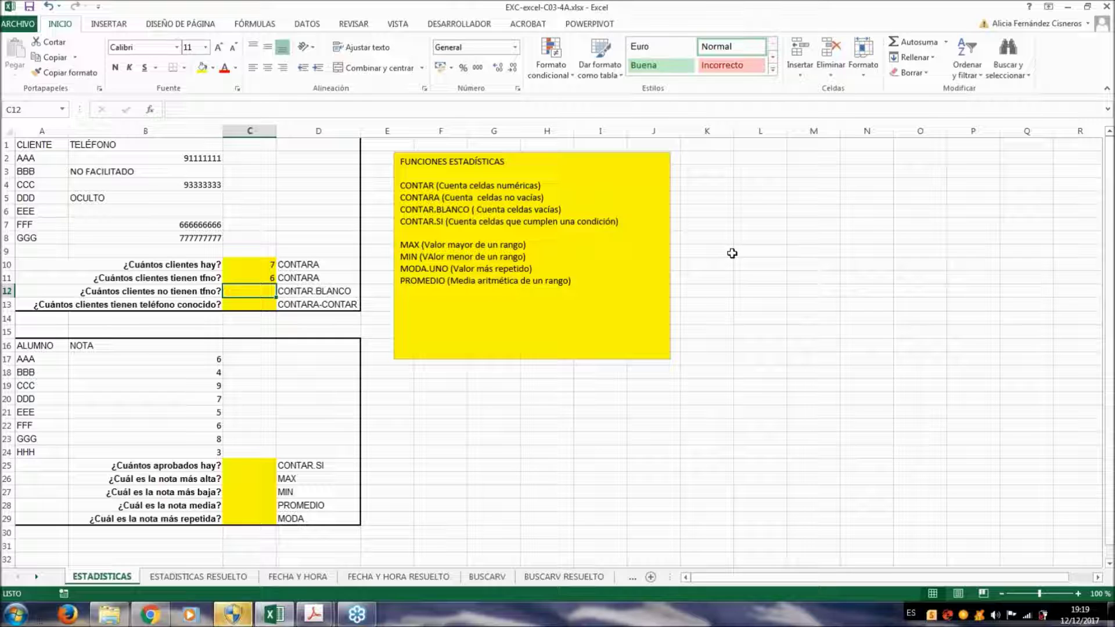
type("=")
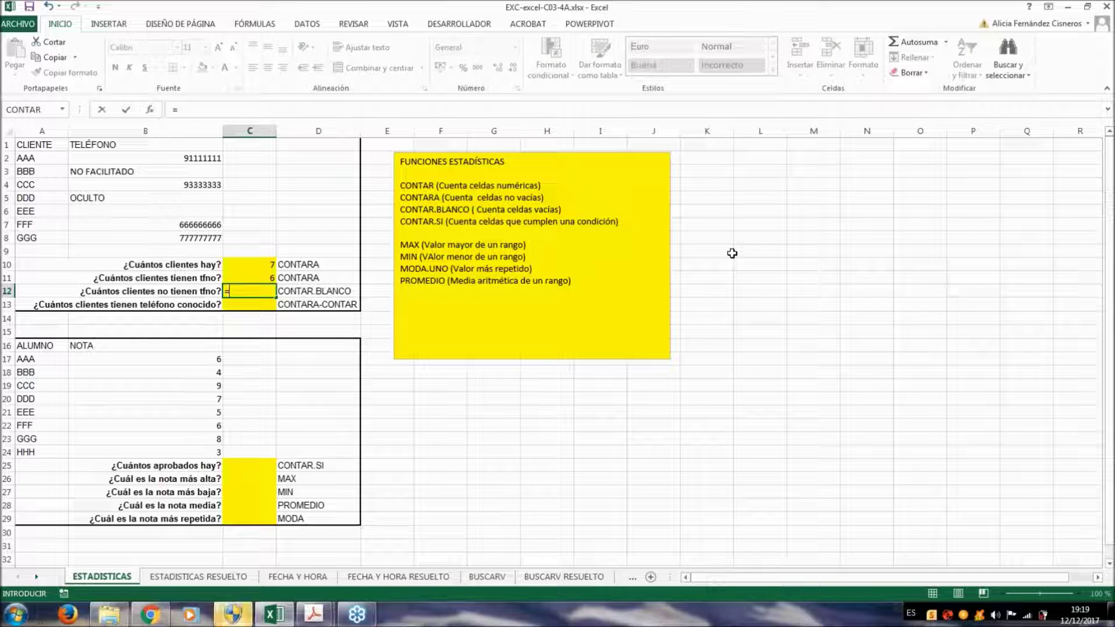
type("cont")
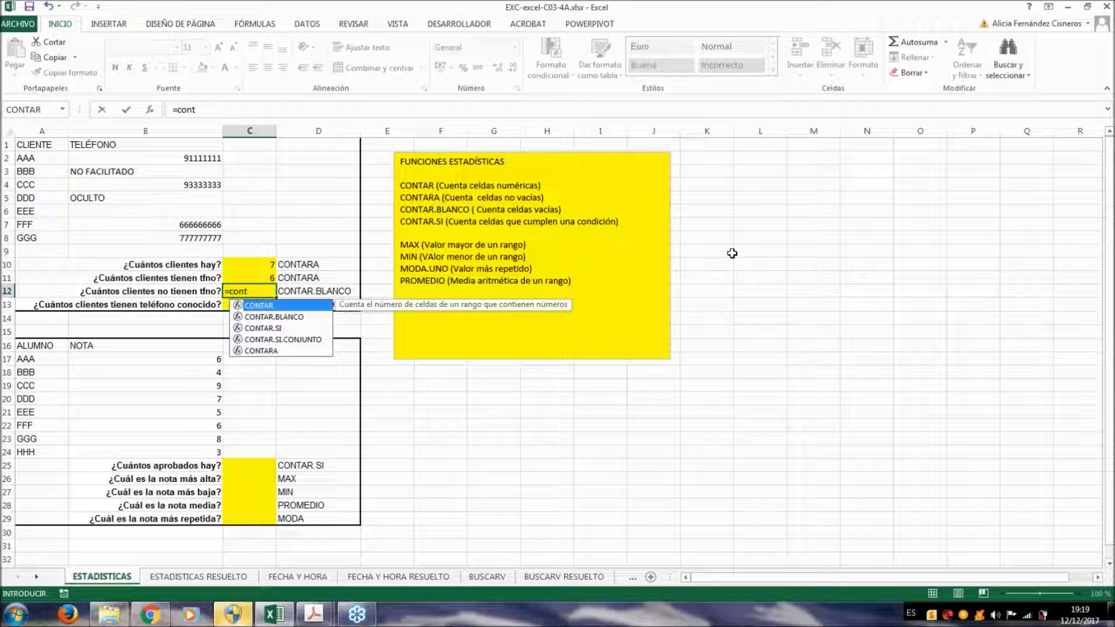
double_click(279, 317)
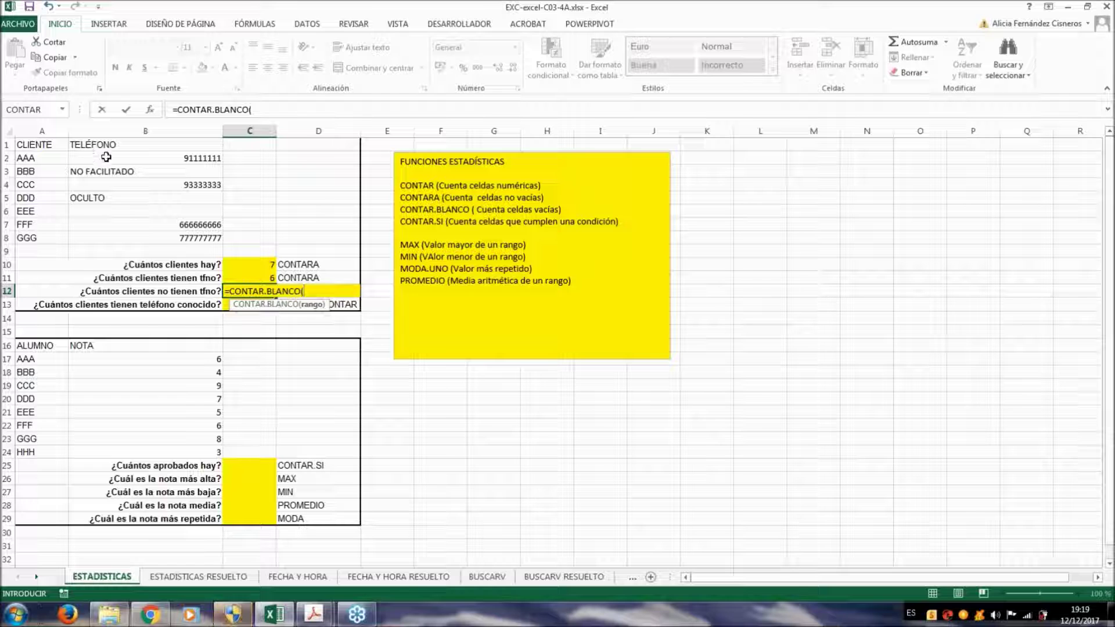
left_click_drag(116, 159, 120, 239)
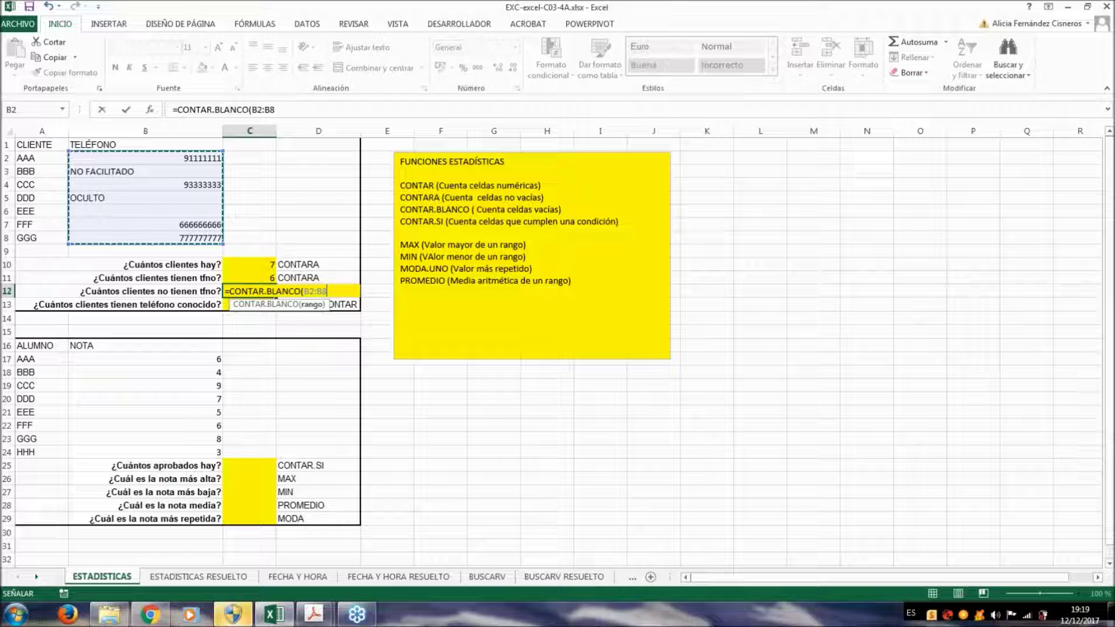
type(")")
key("Return")
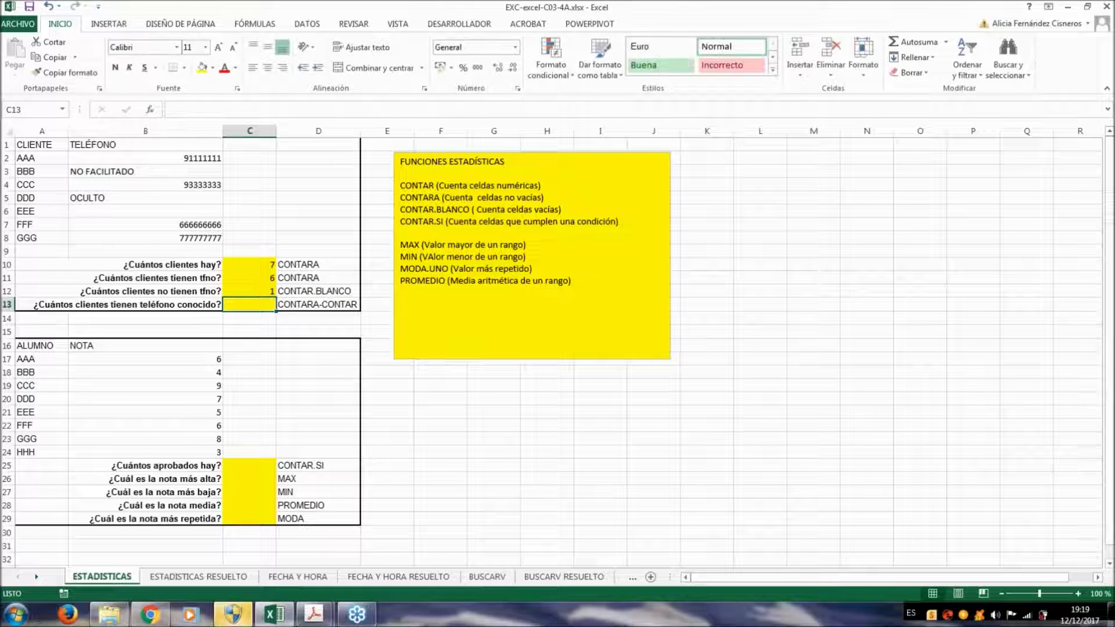
Count the clients with a known phone number in C13 with the formula =CONTAR(B2:B8)
left_click_drag(172, 161, 177, 239)
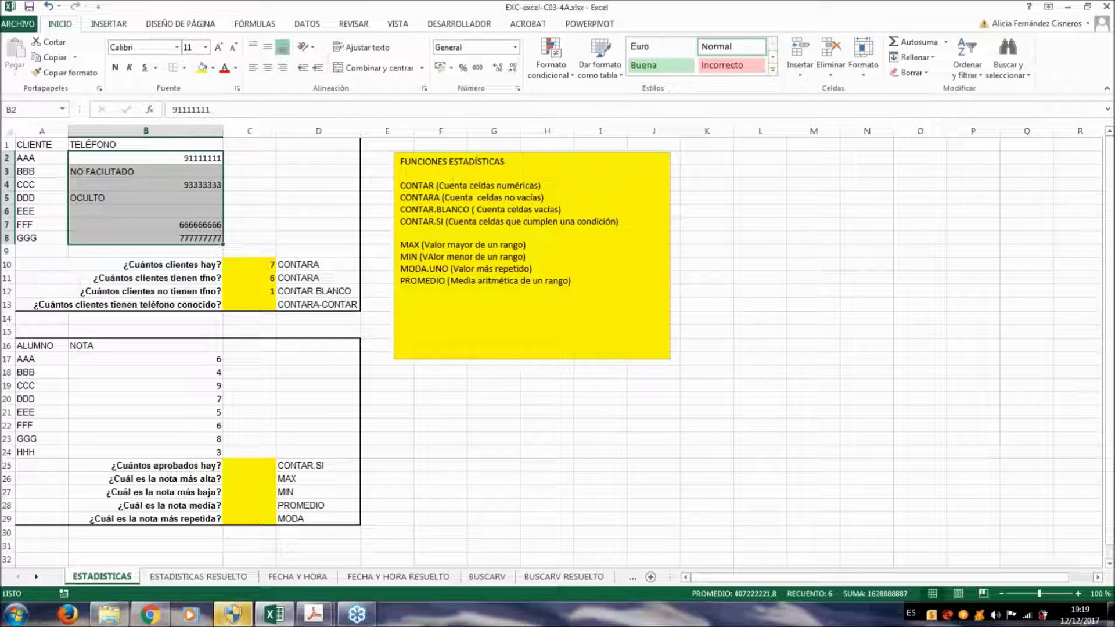
left_click(262, 307)
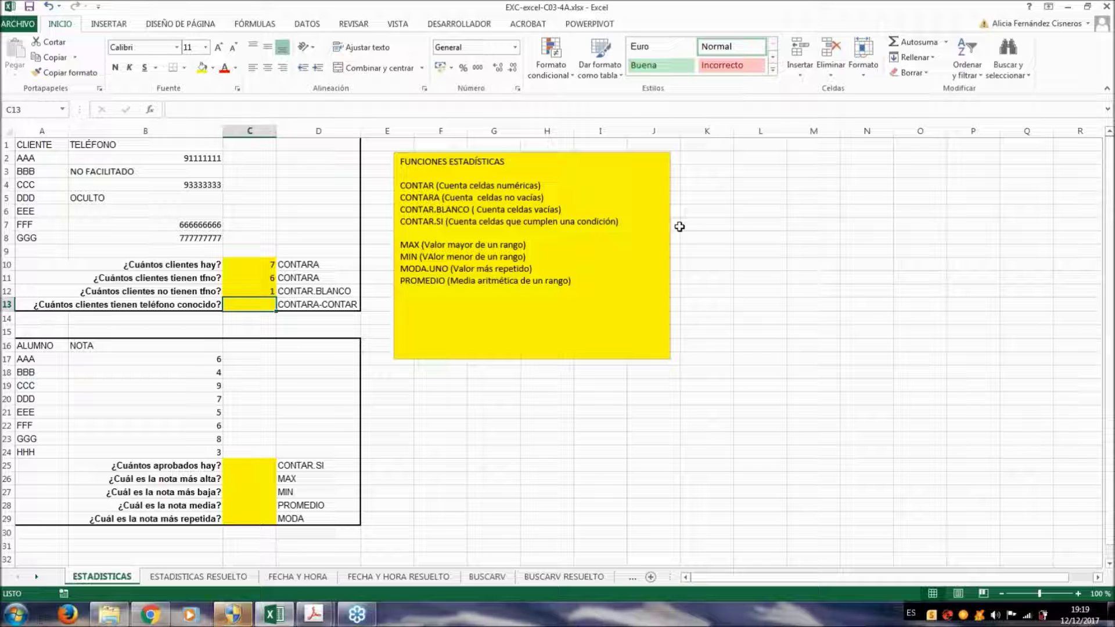
type("=cont")
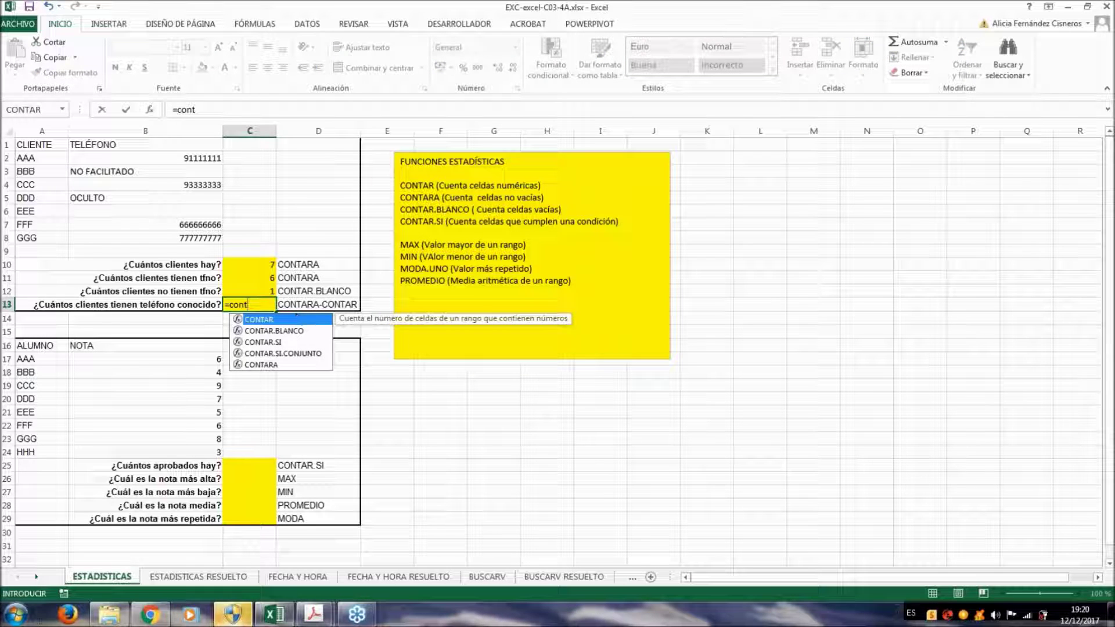
key("Tab")
left_click_drag(165, 155, 174, 238)
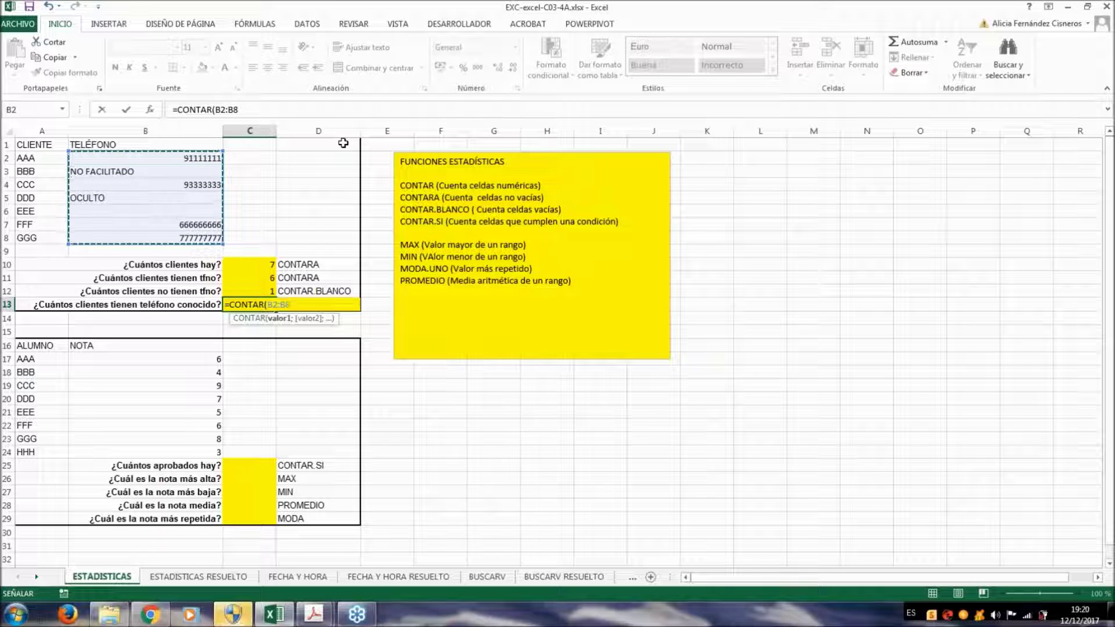
type(")")
key("ctrl+Return")
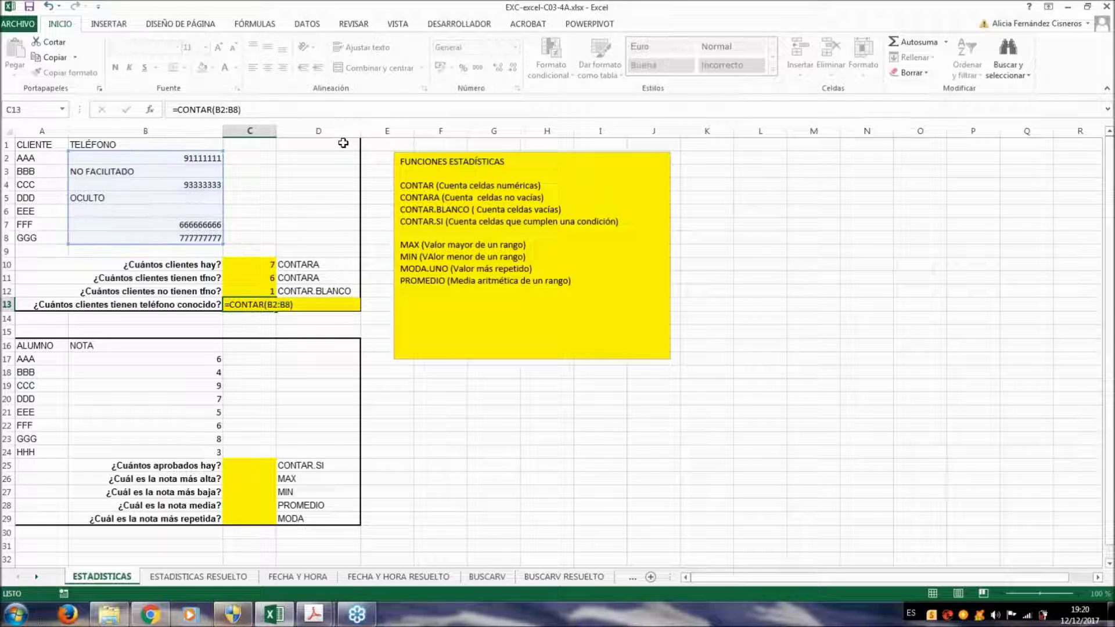
key("Return")
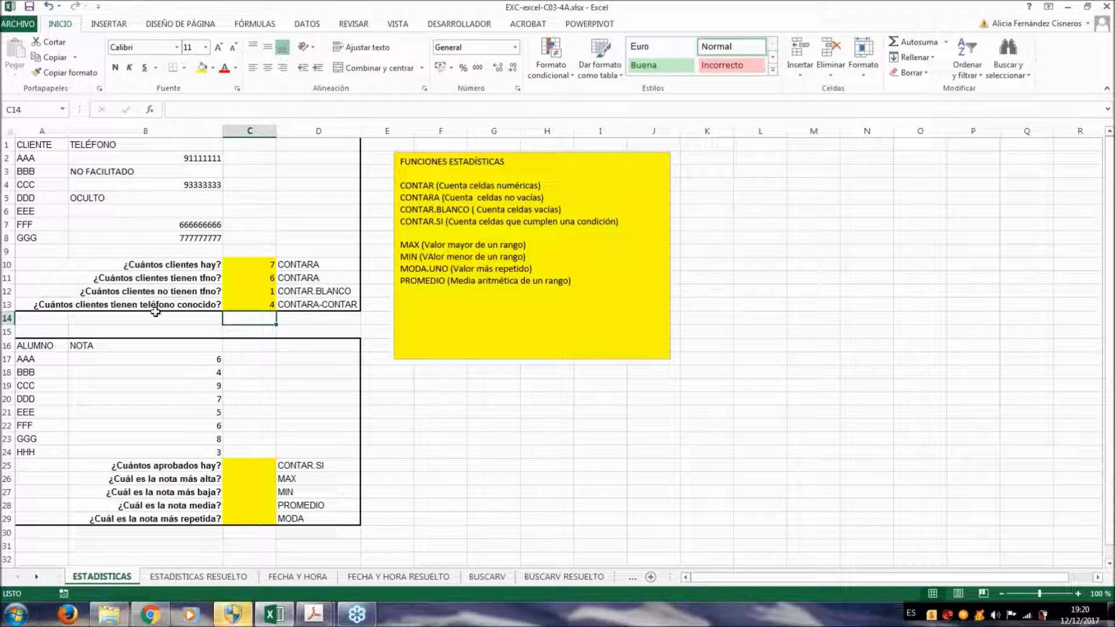
Reword the question in A13 to "¿Cuántos clientes tienen no han facilitado teléfono ?" and review the formula in C13
double_click(133, 304)
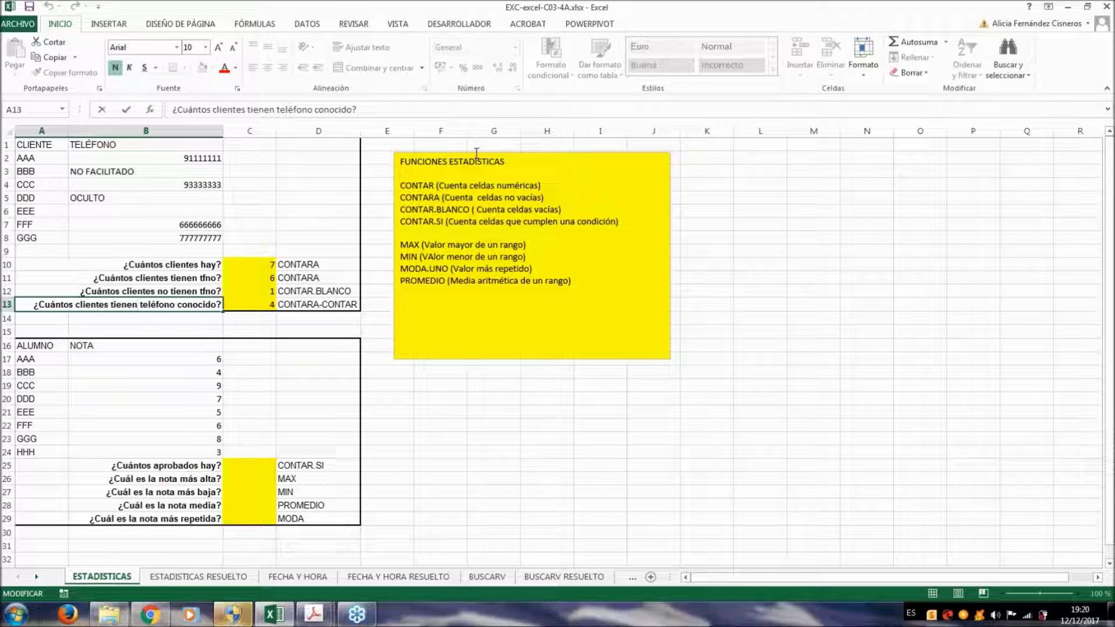
type("no han ")
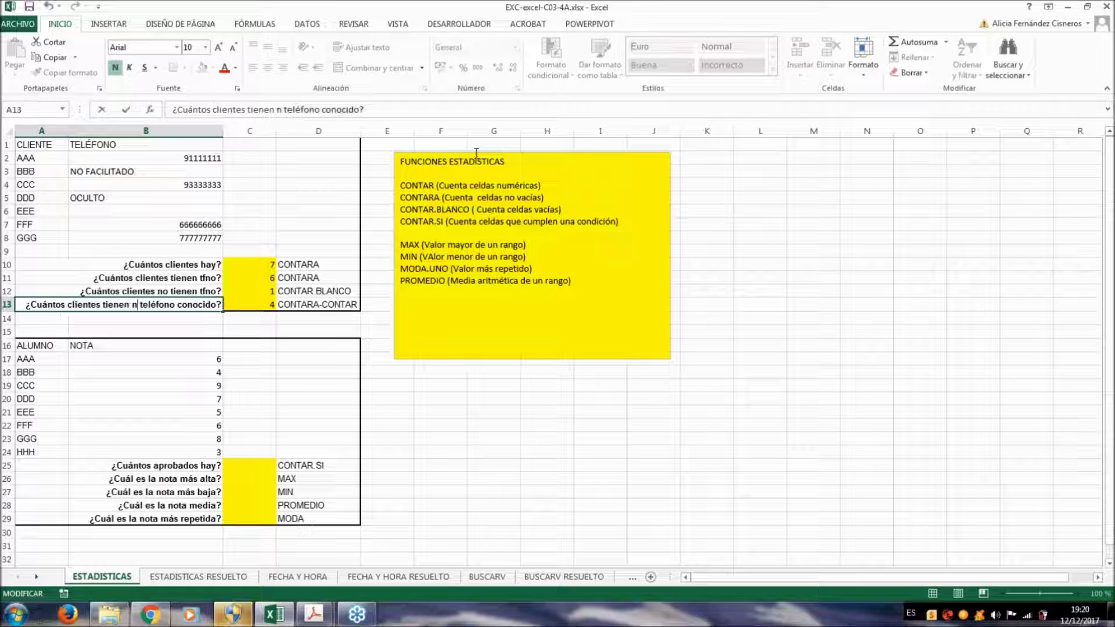
type("facilitado")
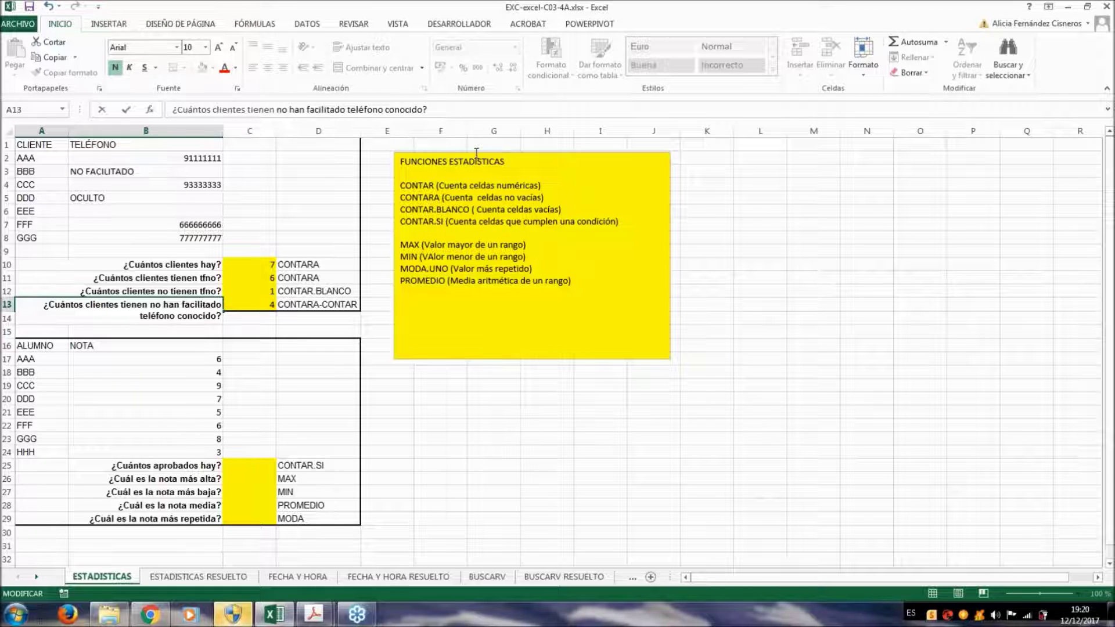
left_click_drag(176, 316, 216, 315)
key("BackSpace")
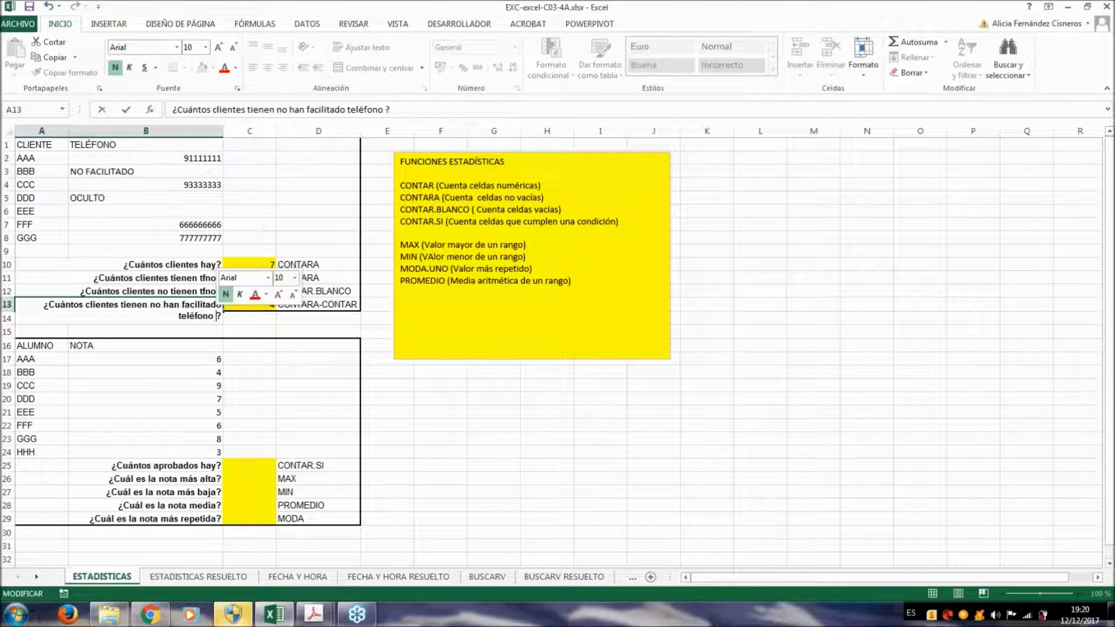
left_click(256, 304)
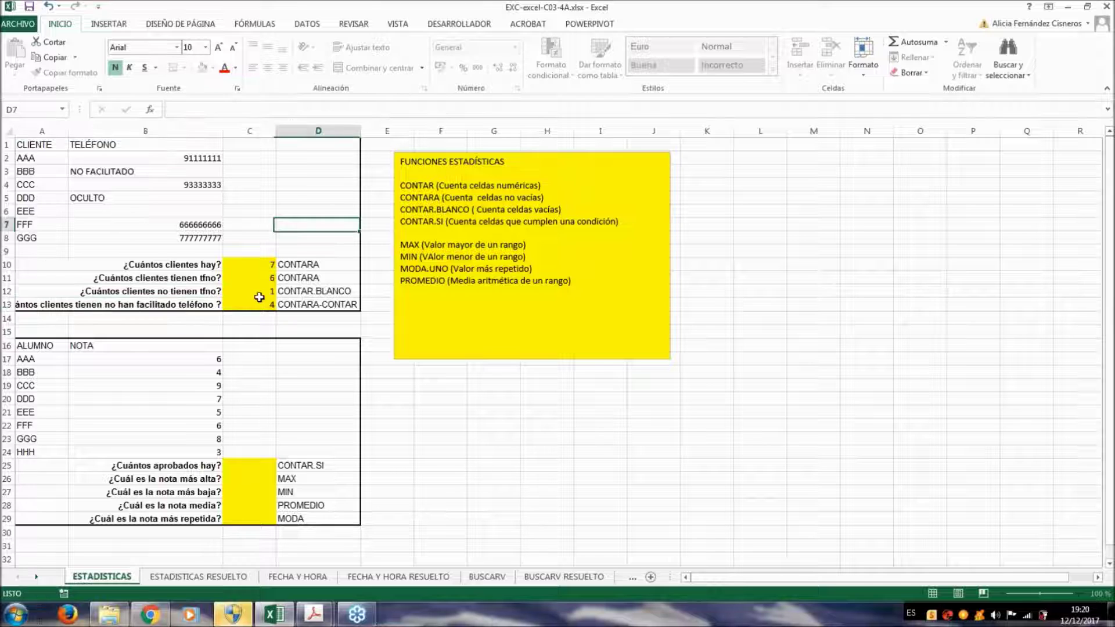
left_click_drag(192, 158, 200, 237)
left_click(250, 307)
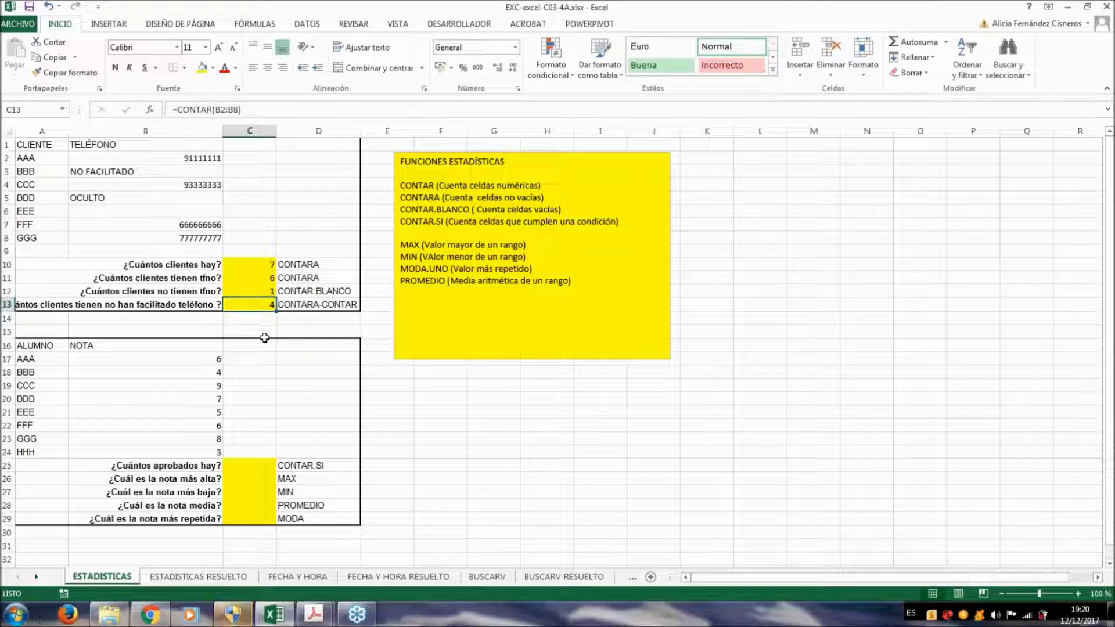
Move the CONTARA-CONTAR label from D13 down to D14 and enter the label CONTAR in D13
left_click(310, 303)
left_click_drag(310, 312, 310, 325)
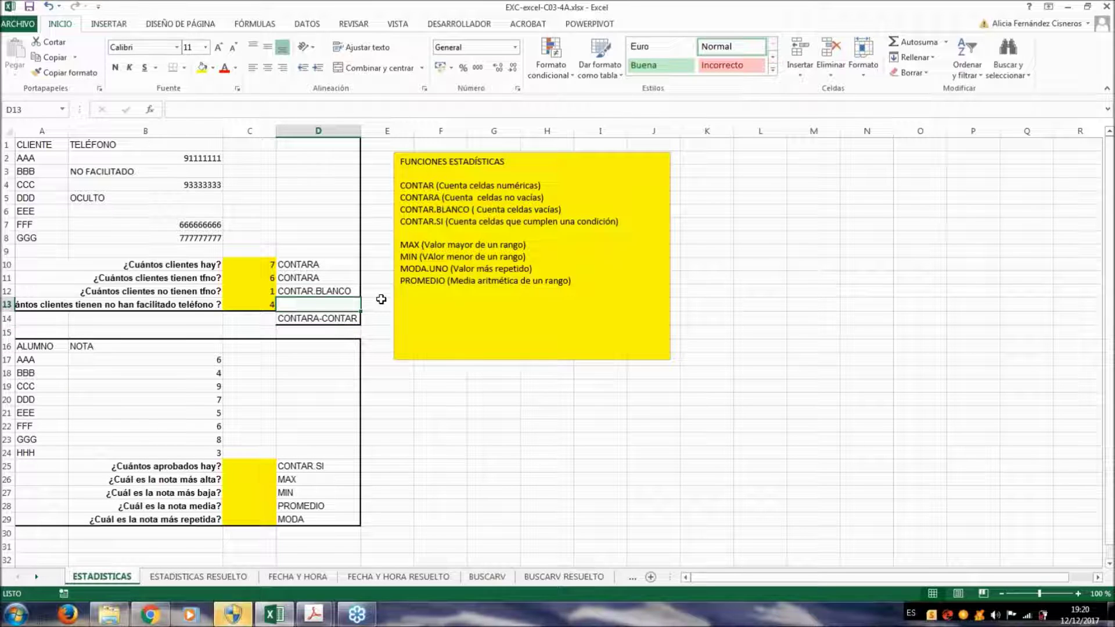
left_click(381, 299)
type("c")
key("BackSpace")
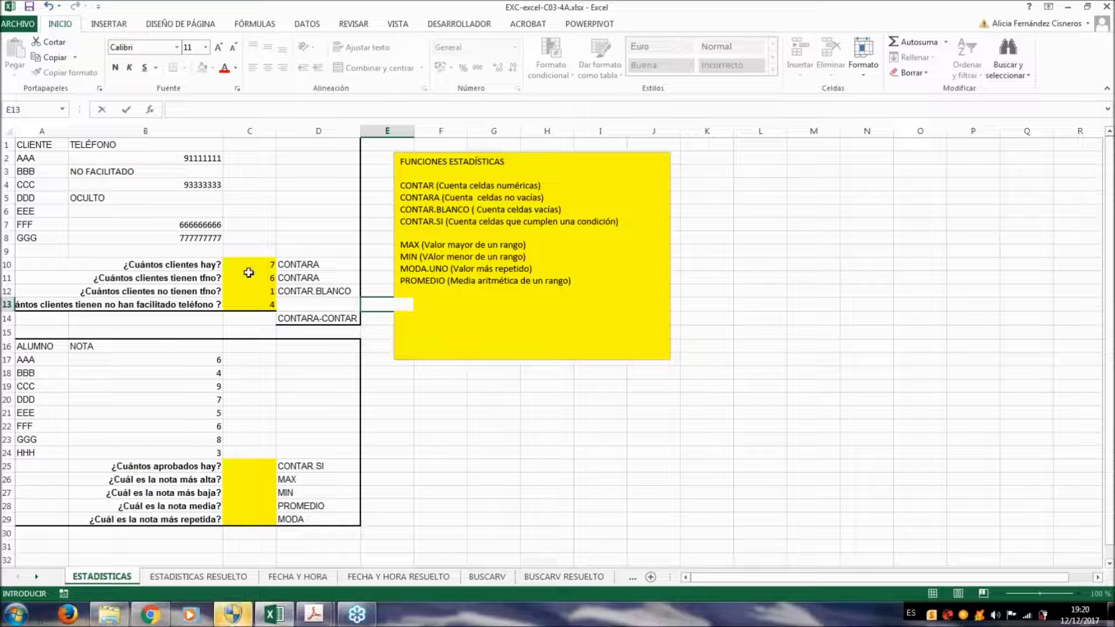
left_click(327, 302)
type("CONTAR")
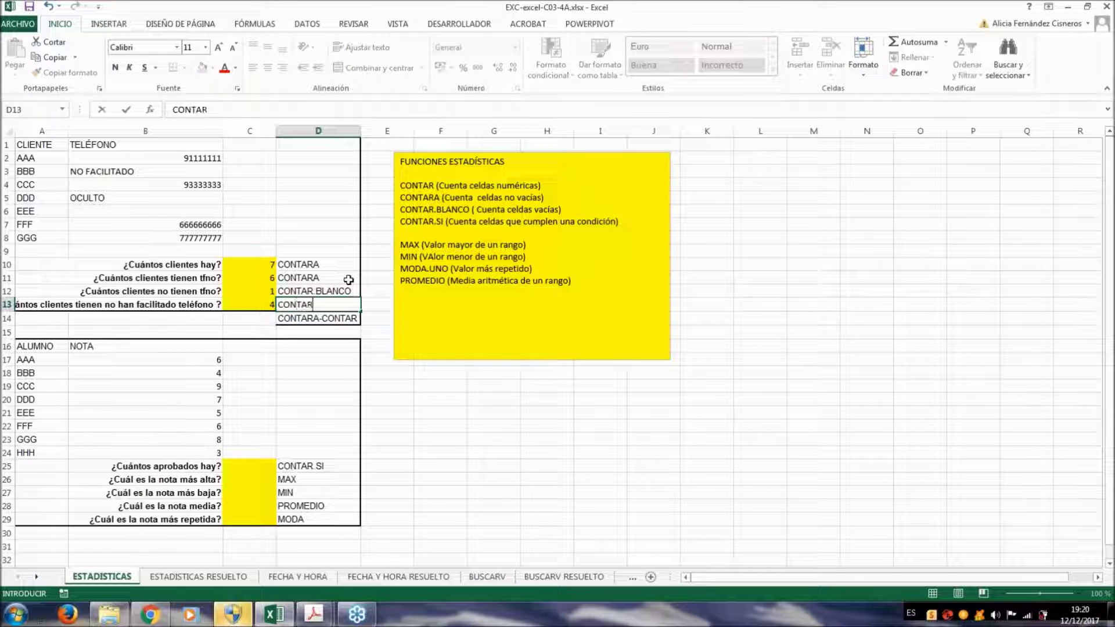
key("Return")
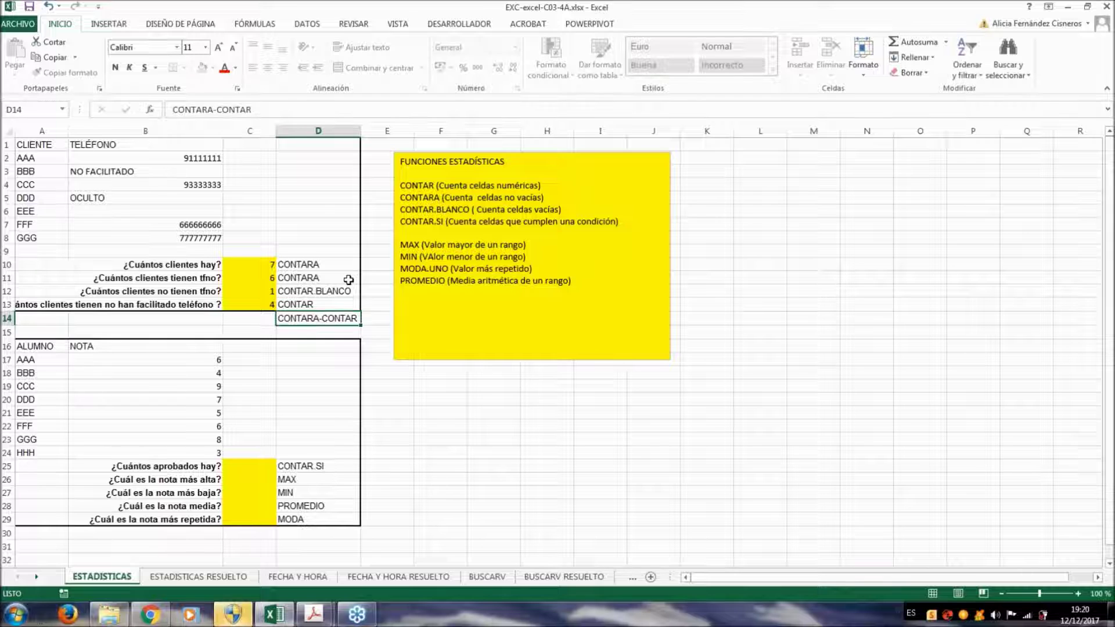
Move the question in A13 down to A14 and enter "¿Cuántos clientes tienen tfno conocido?" in bold in B13
left_click(125, 308)
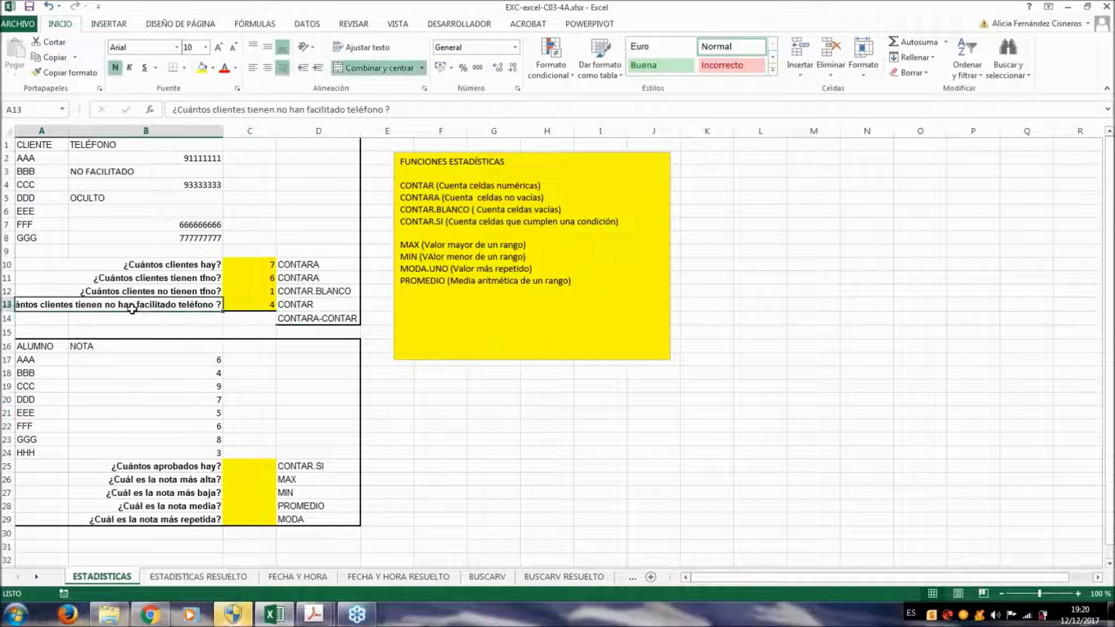
left_click_drag(132, 312, 135, 324)
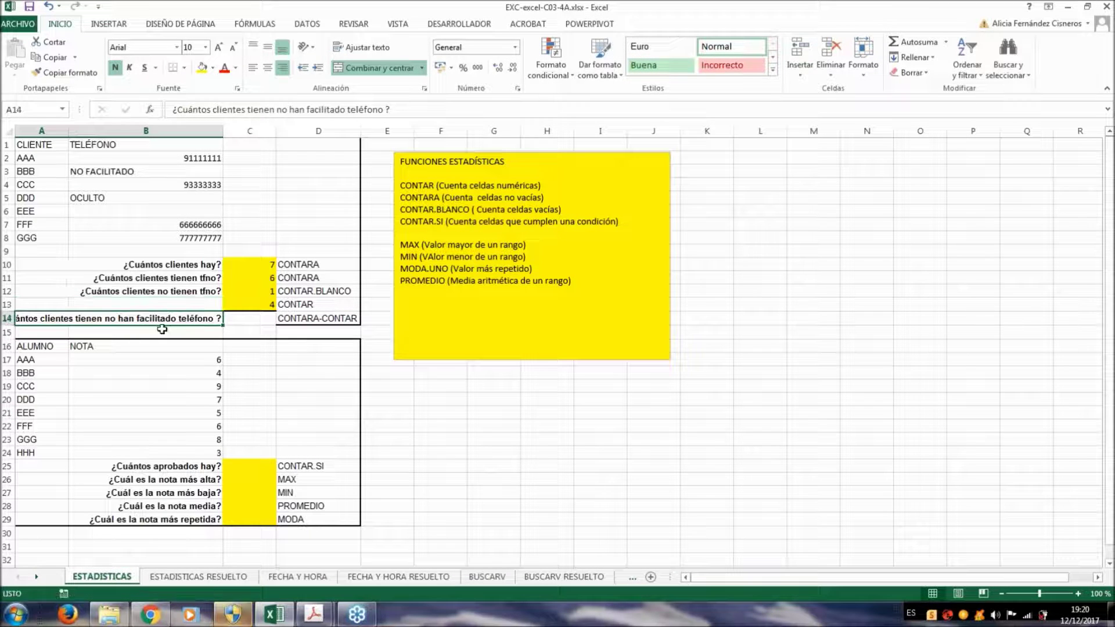
left_click(132, 300)
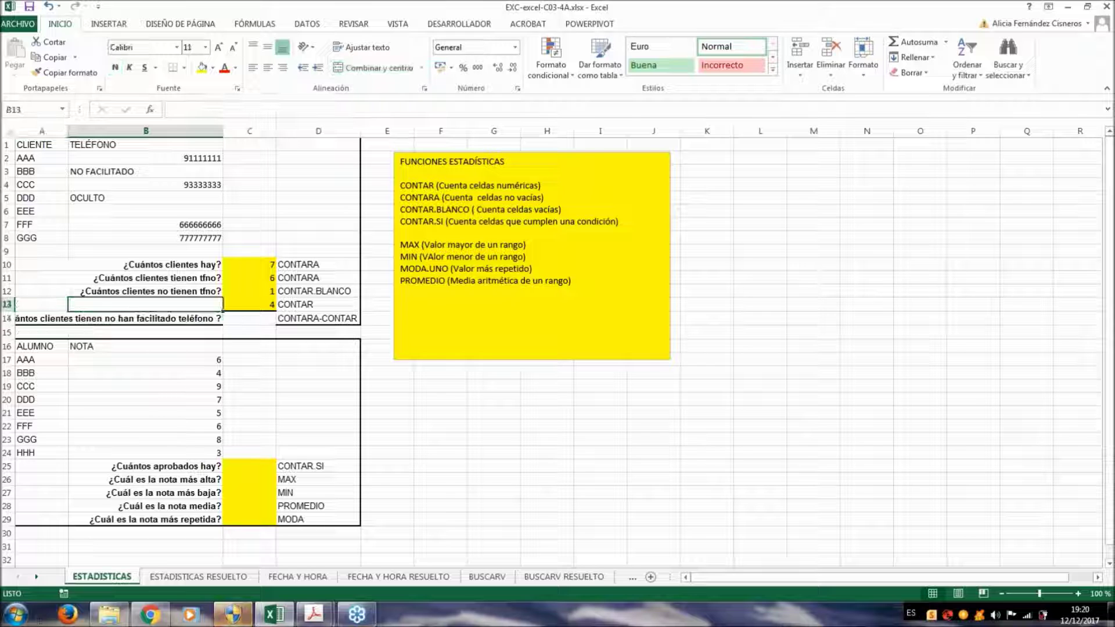
type("¿CUÁNTOS")
key("BackSpace")
key("BackSpace")
key("BackSpace")
key("BackSpace")
key("BackSpace")
key("BackSpace")
key("BackSpace")
type("Cuántos clientes tienen tfno conocido?")
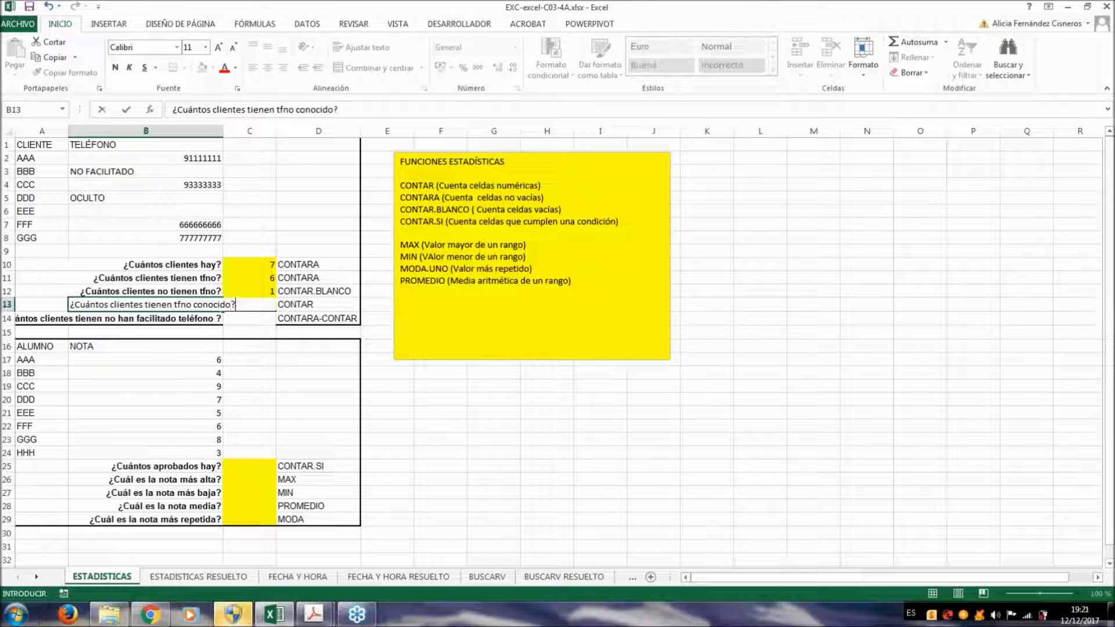
left_click(133, 318)
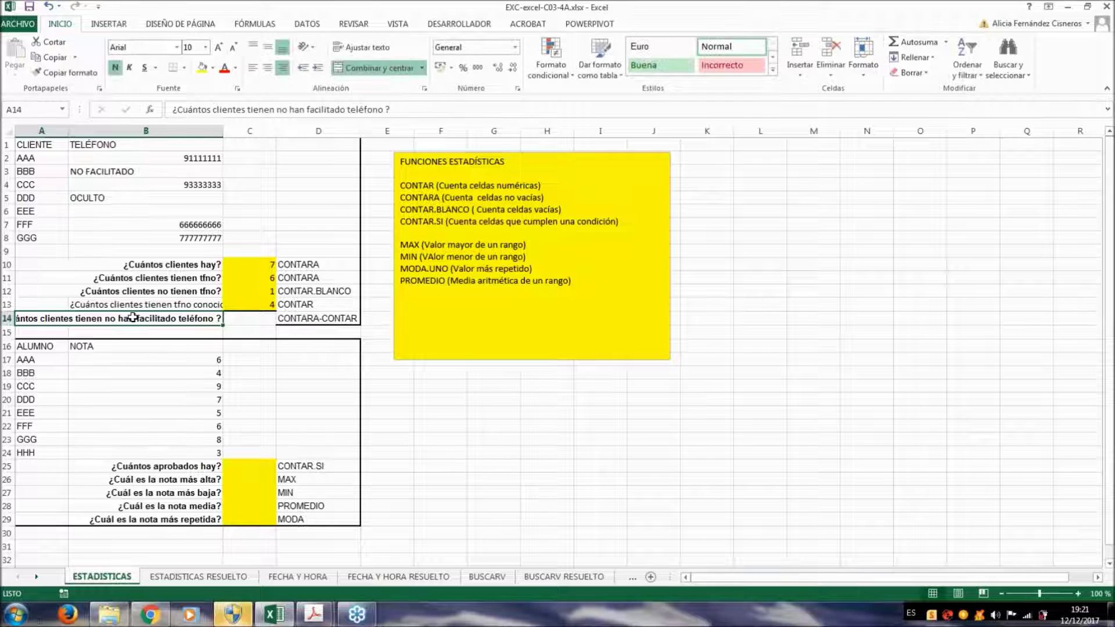
left_click(115, 68)
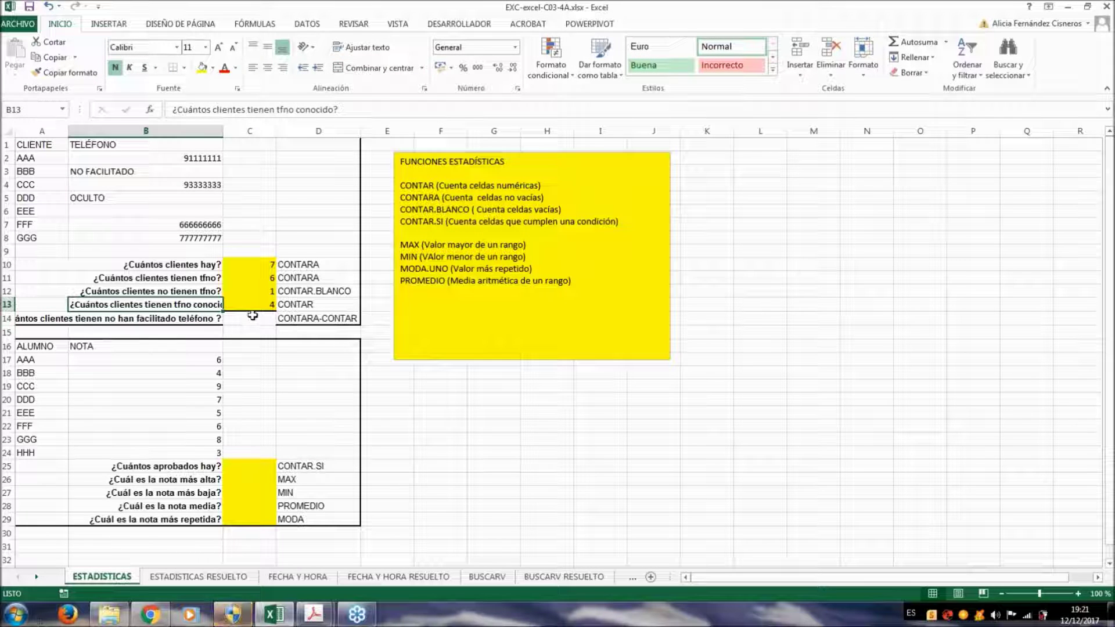
Count the clients who have not provided a phone number in C14 with the formula =CONTARA(B2:B8)-CONTAR(B2:B8)
left_click(254, 318)
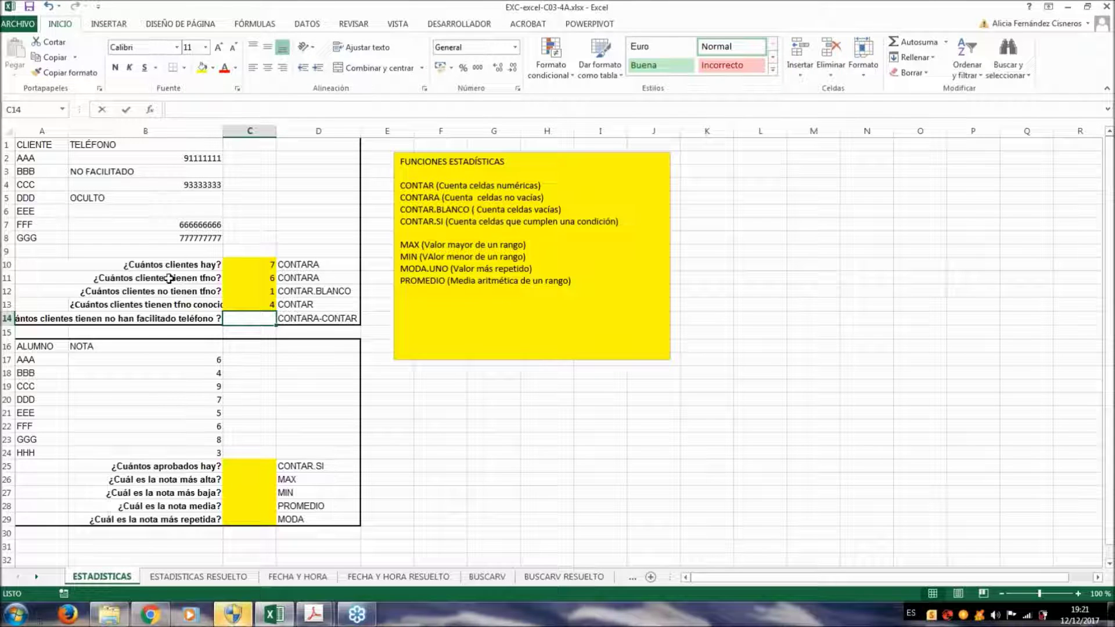
type("=")
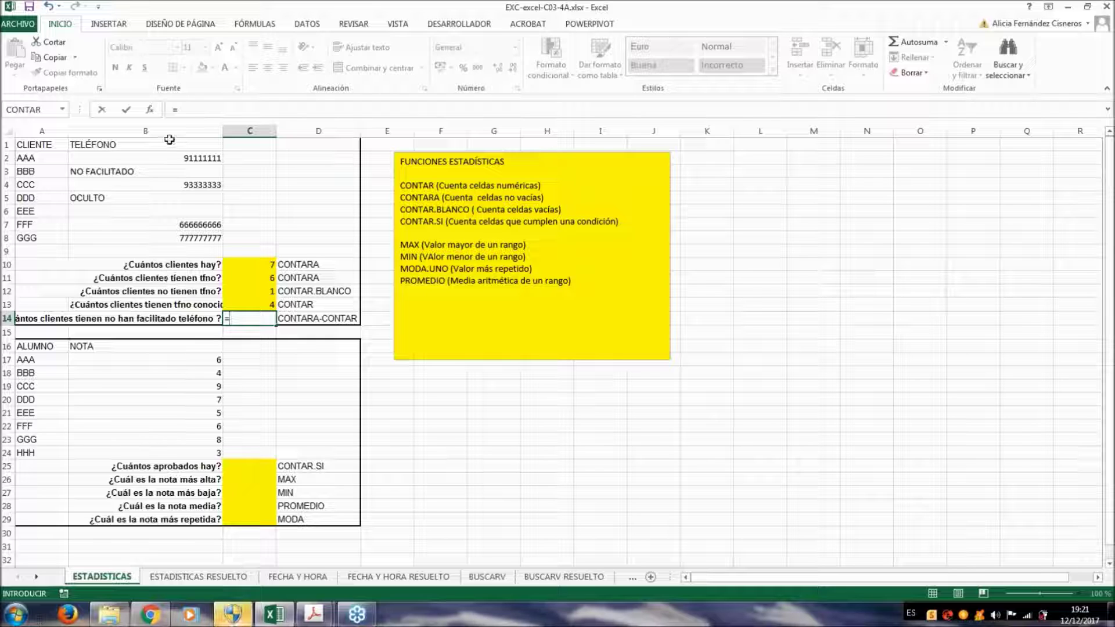
type("cont")
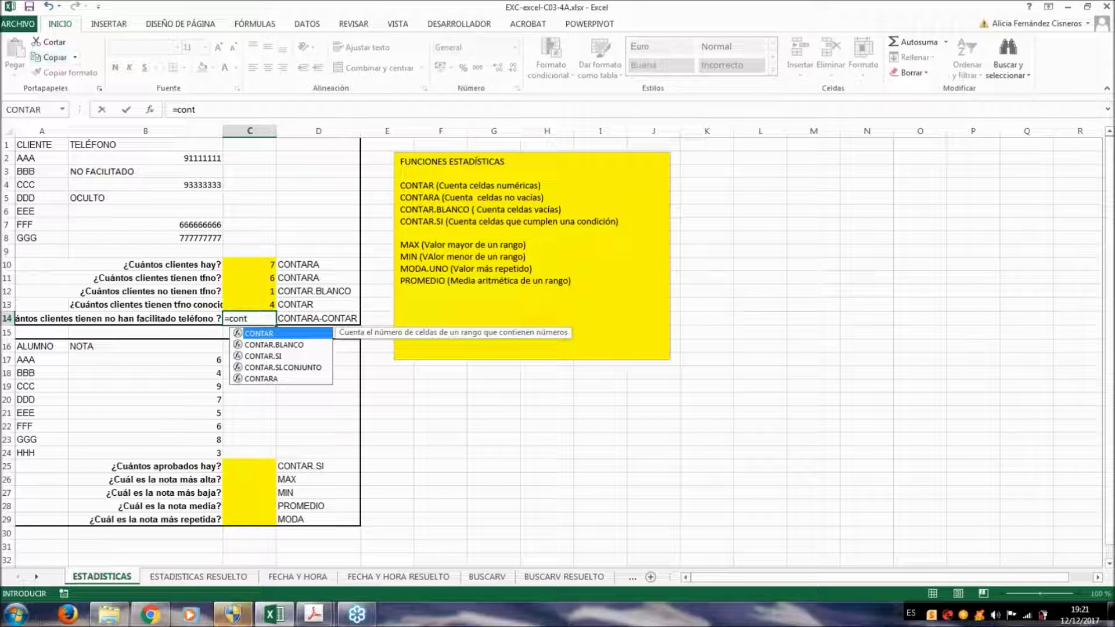
double_click(260, 378)
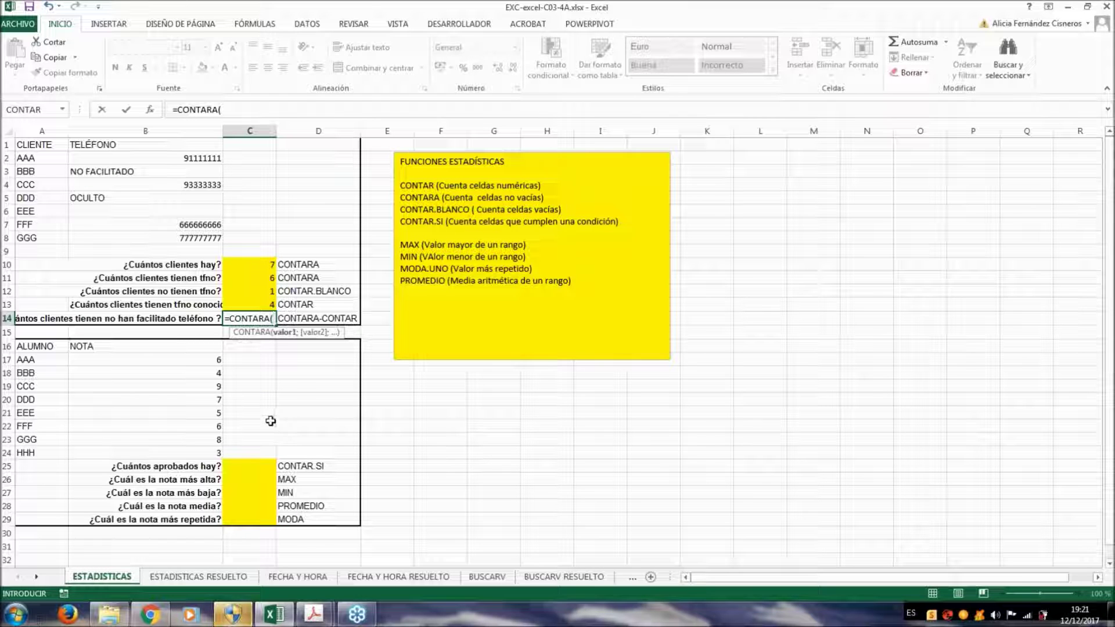
left_click_drag(173, 157, 179, 222)
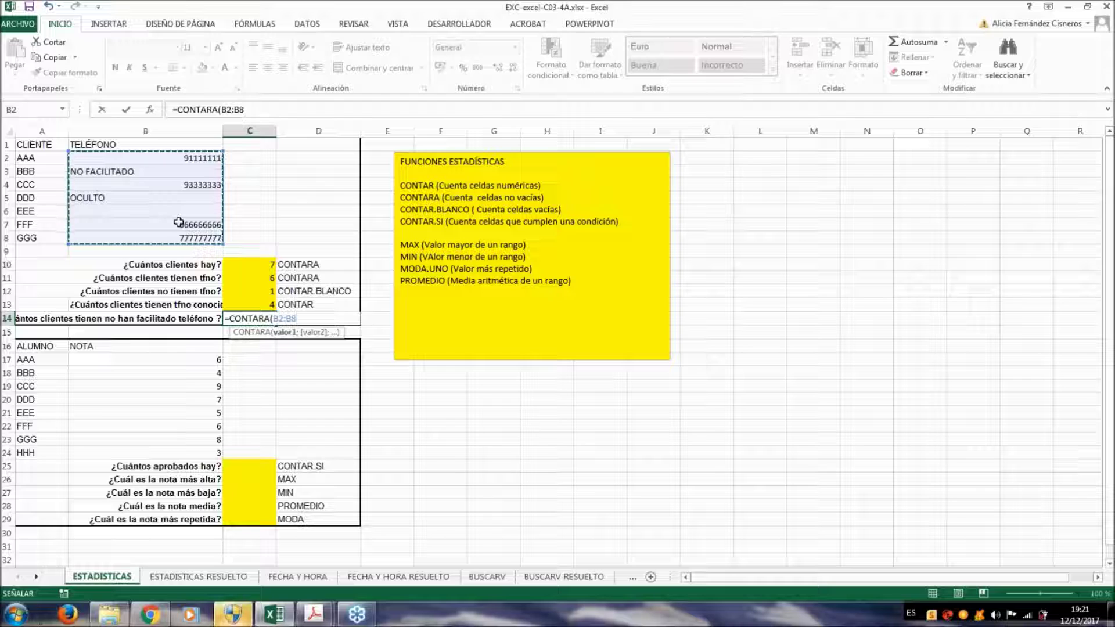
type(")-")
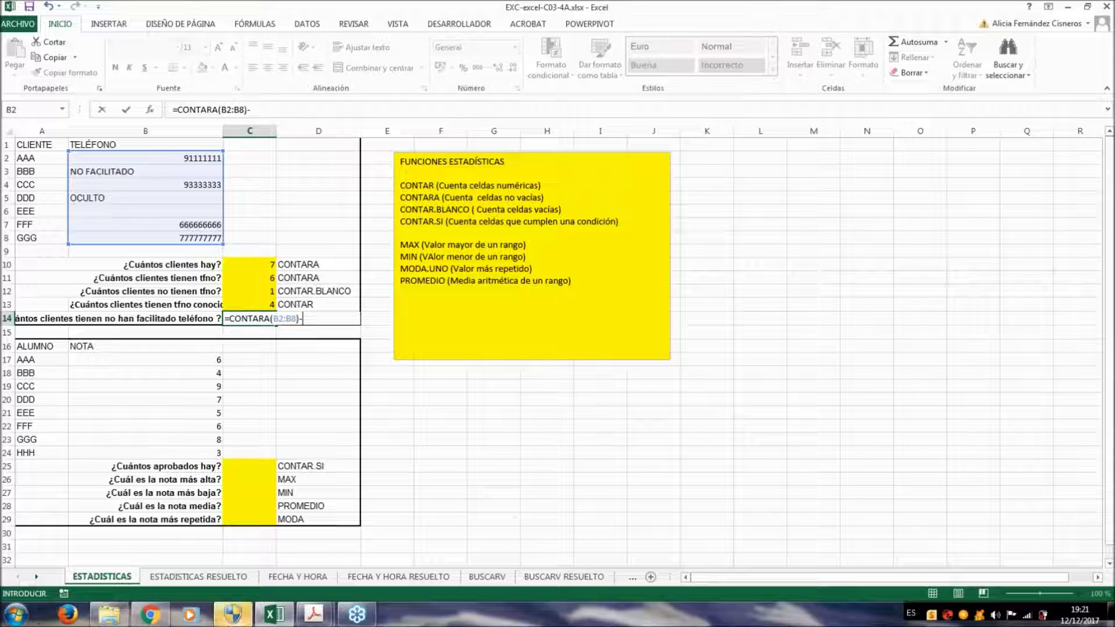
type("contar")
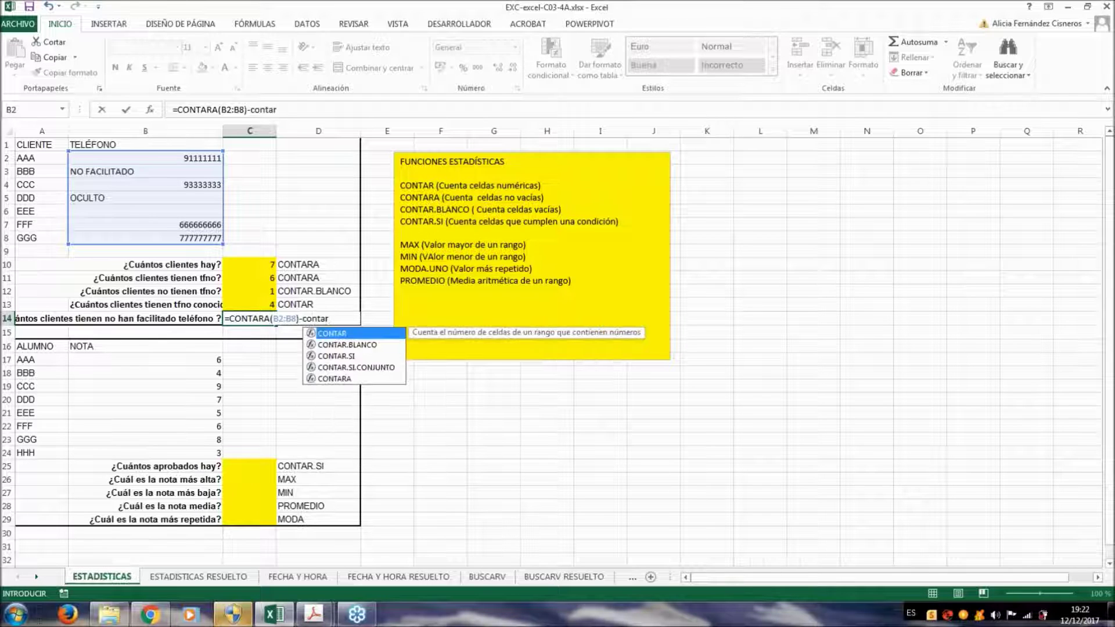
type("(")
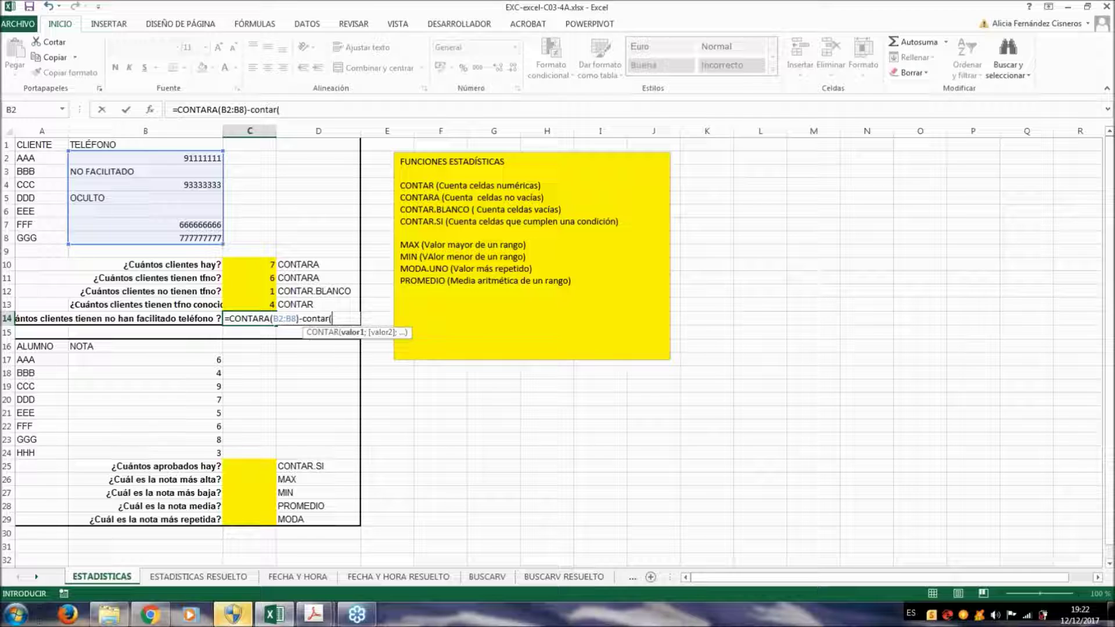
left_click_drag(206, 158, 200, 233)
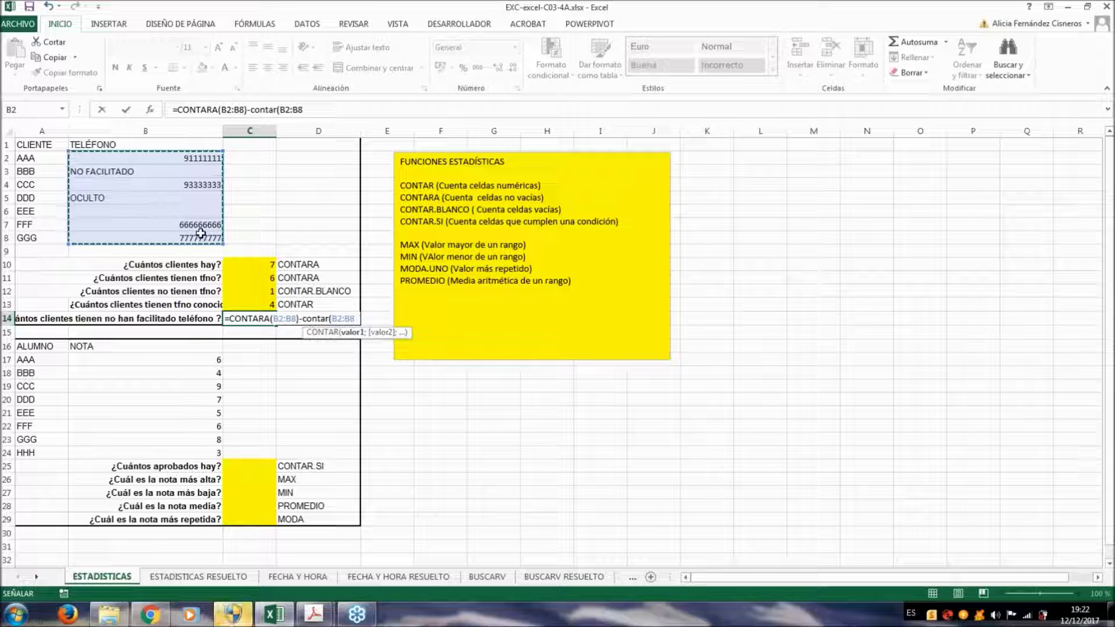
key("Return")
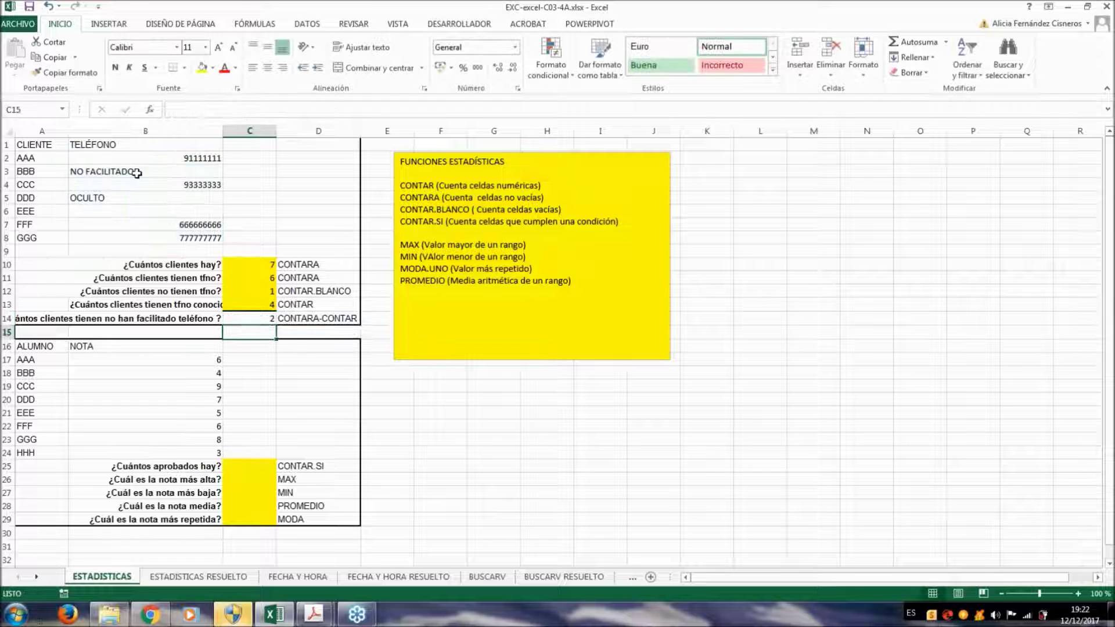
Check the text entries in B3 and B5 against the answer in C14 and review the formula in that cell
left_click(116, 169)
left_click(118, 196)
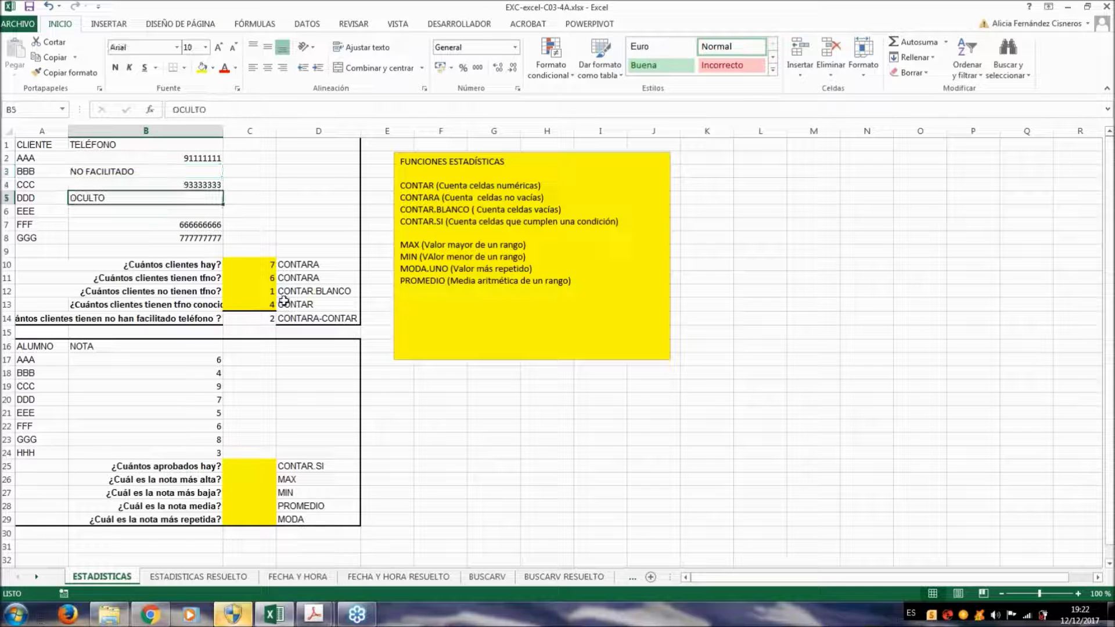
left_click(259, 318)
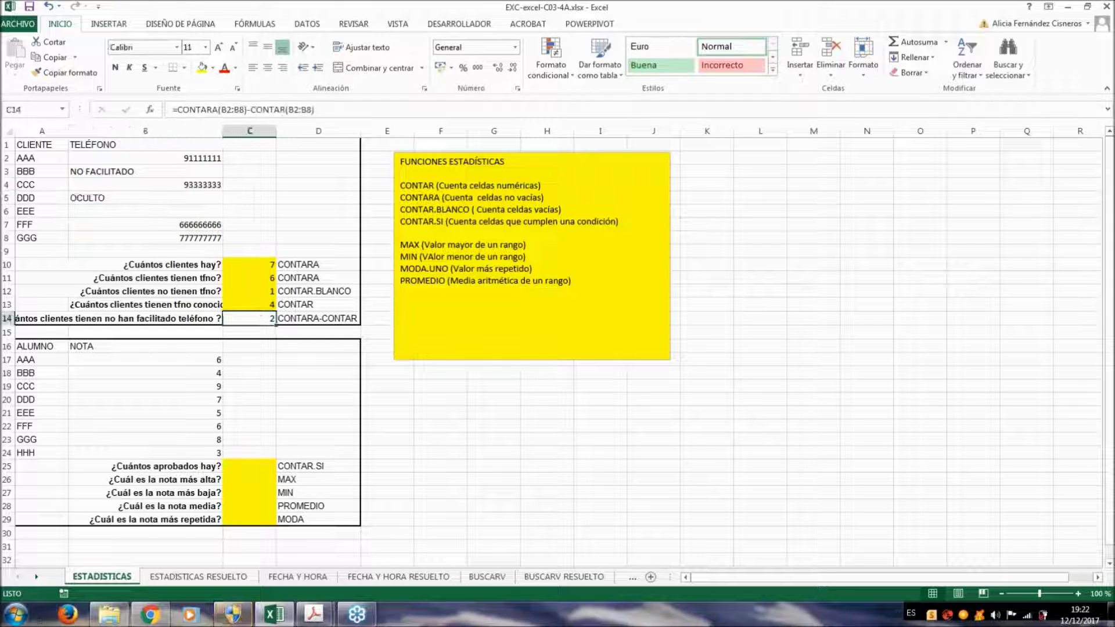
double_click(259, 318)
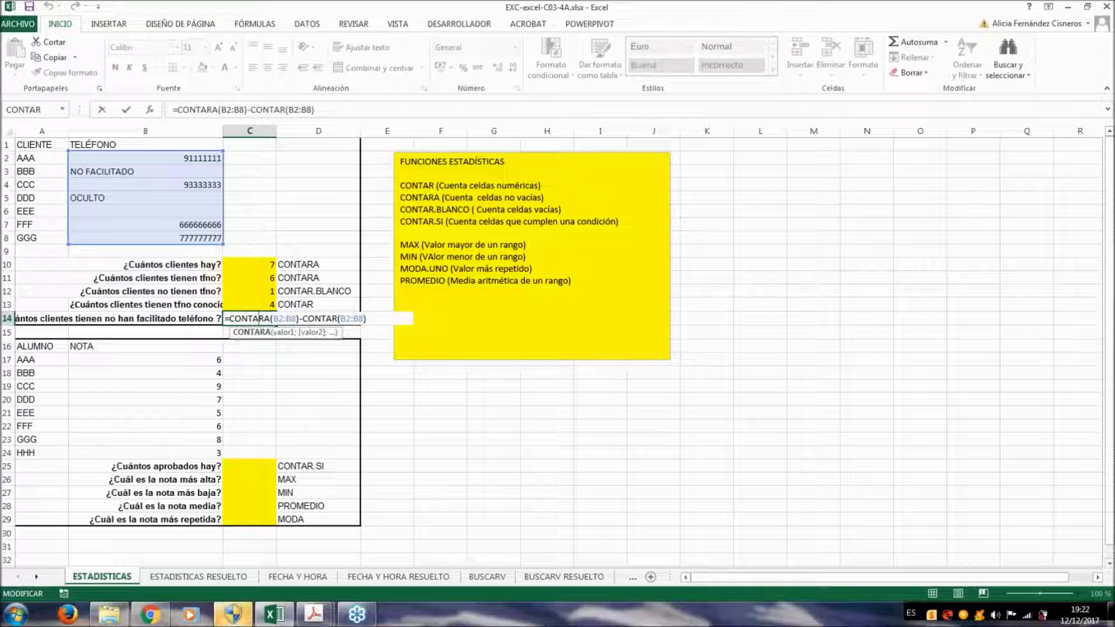
left_click(335, 109)
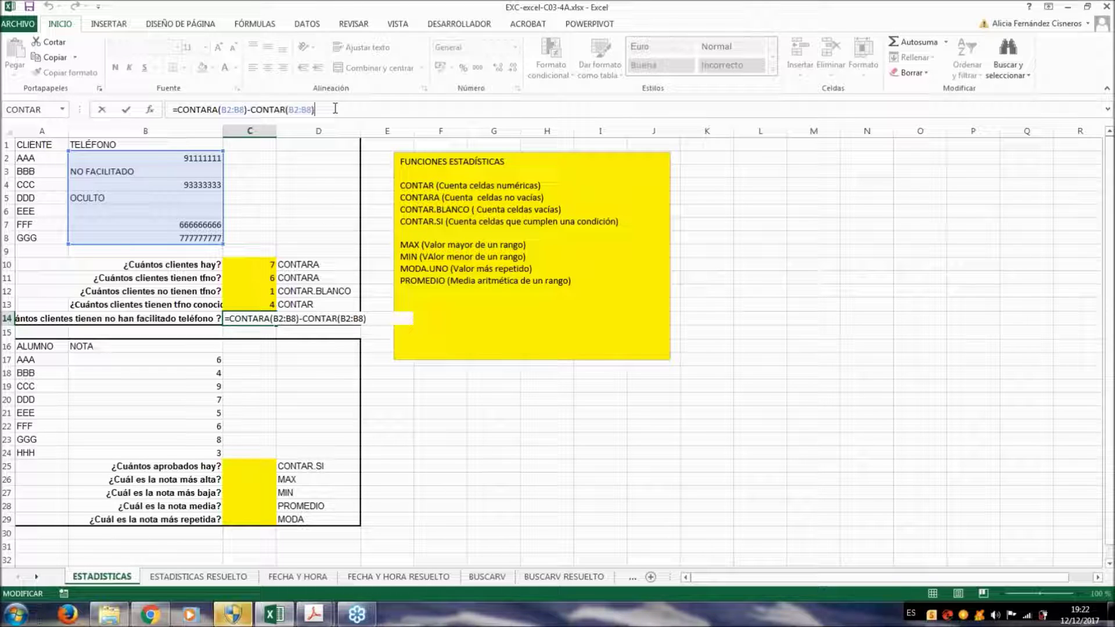
key("Return")
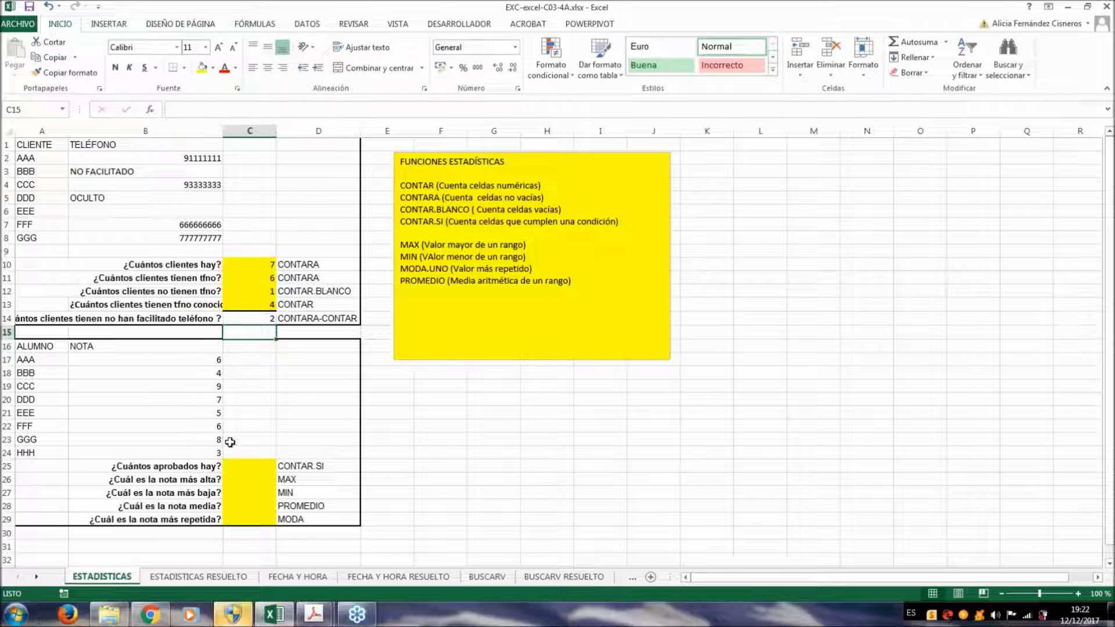
Examine the student list in A17:A24 and the grades in B17:B24 that the passing-grade question in row 25 relies on
left_click_drag(35, 355, 45, 450)
left_click_drag(167, 361, 191, 453)
left_click(250, 464)
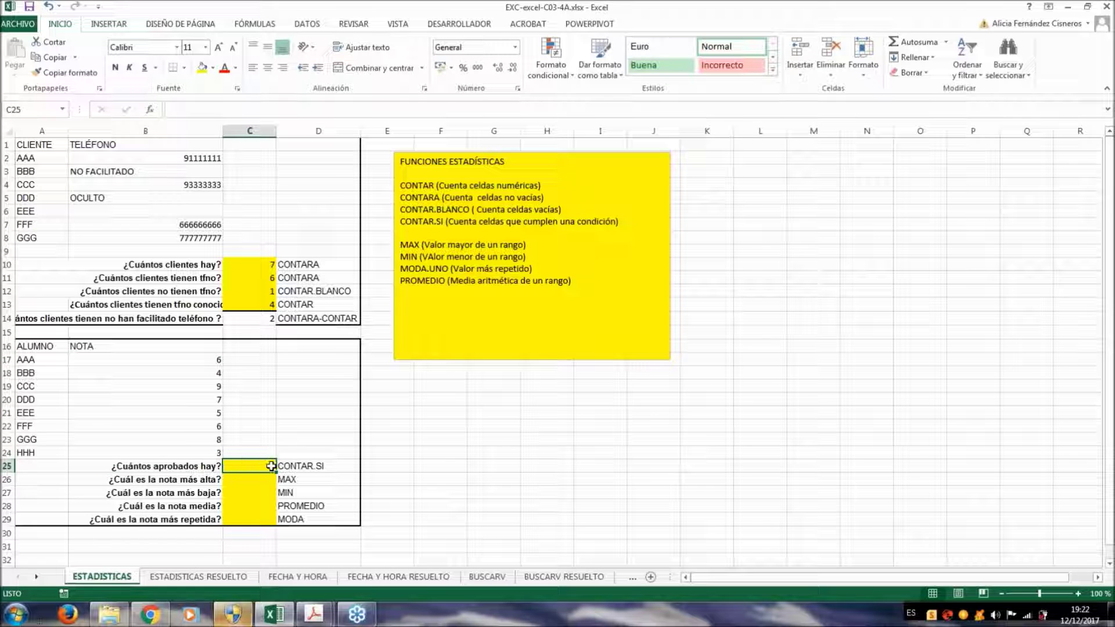
left_click_drag(180, 358, 190, 452)
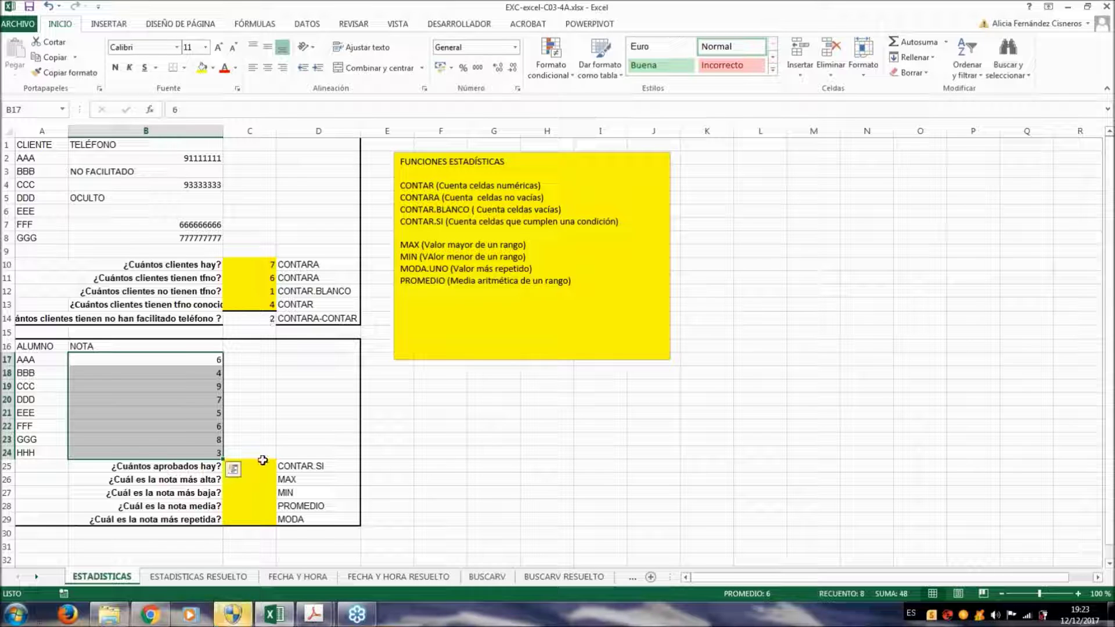
Count the students who passed in C25 with the formula =CONTAR.SI(B17:B24;">=5")
left_click(262, 468)
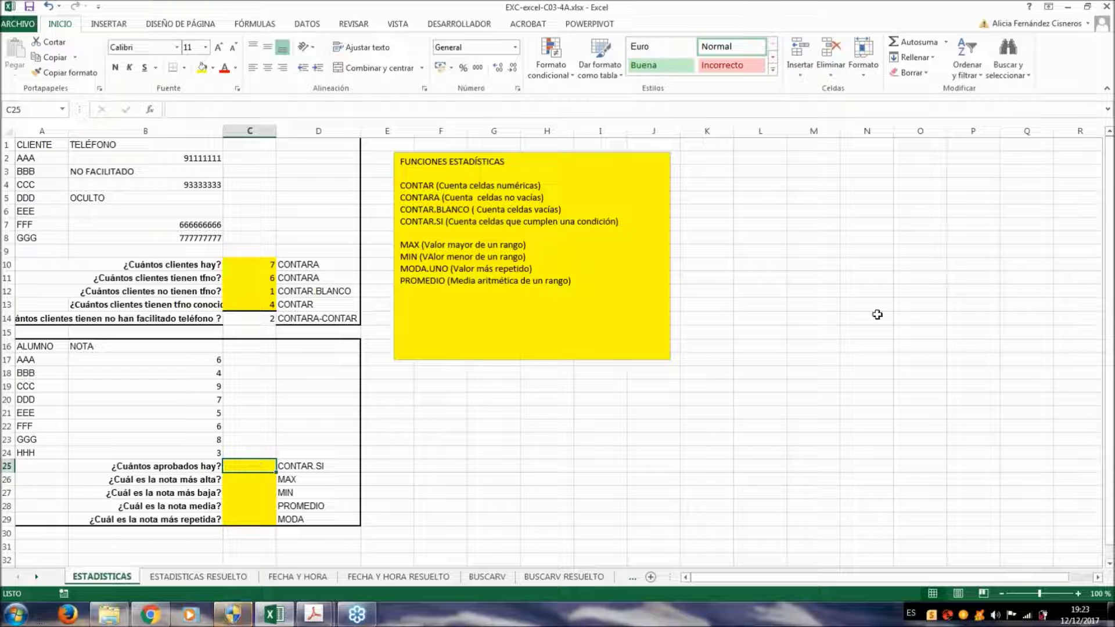
type("=")
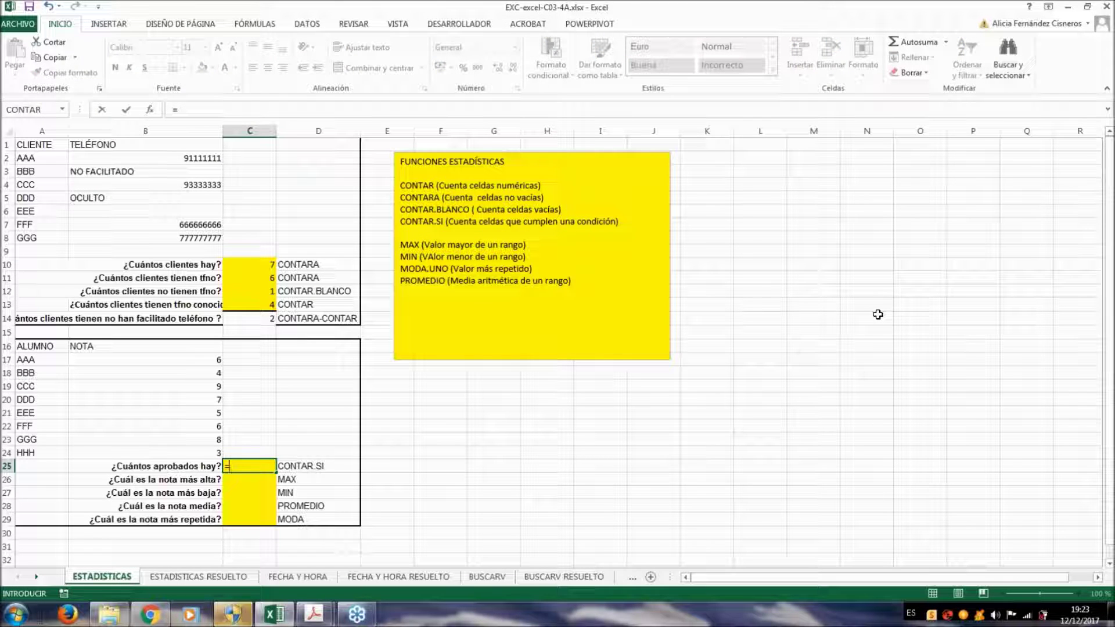
type("contar")
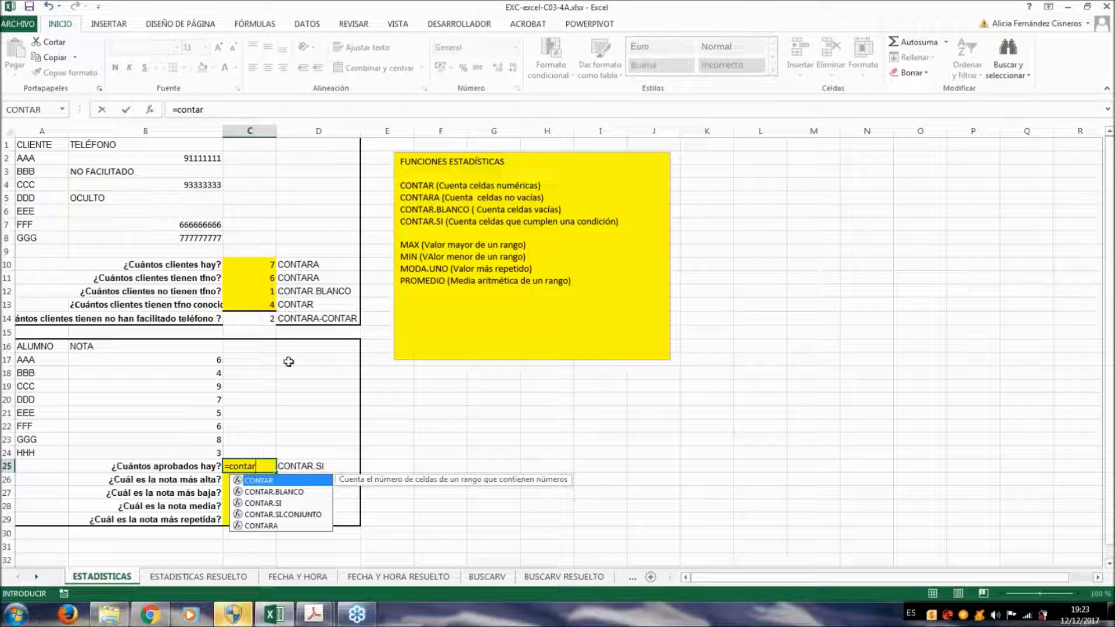
double_click(263, 504)
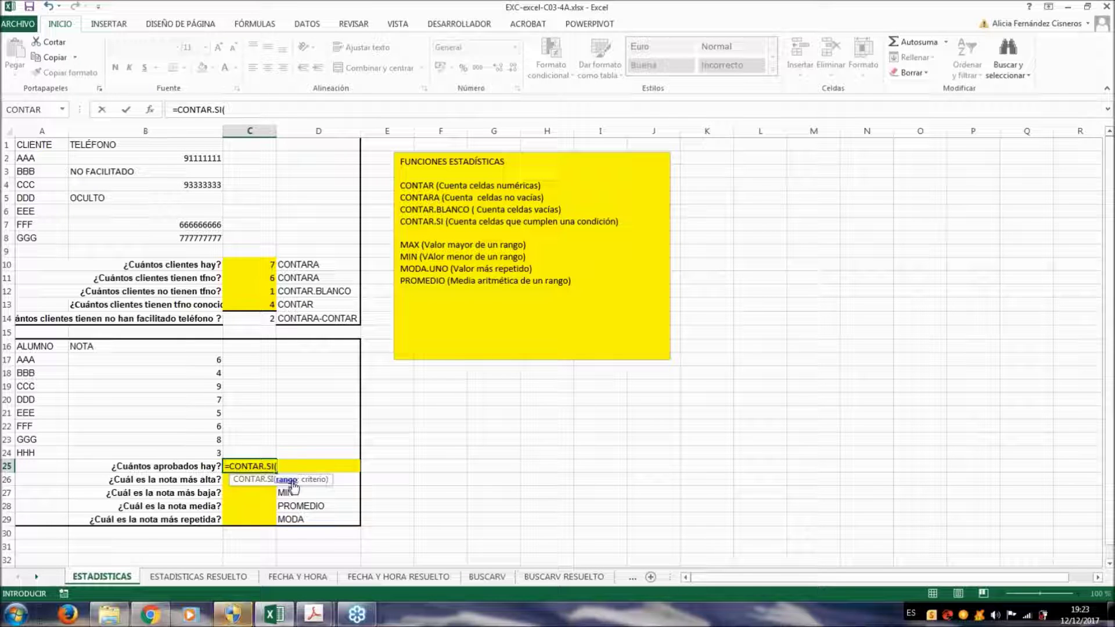
left_click_drag(196, 358, 199, 449)
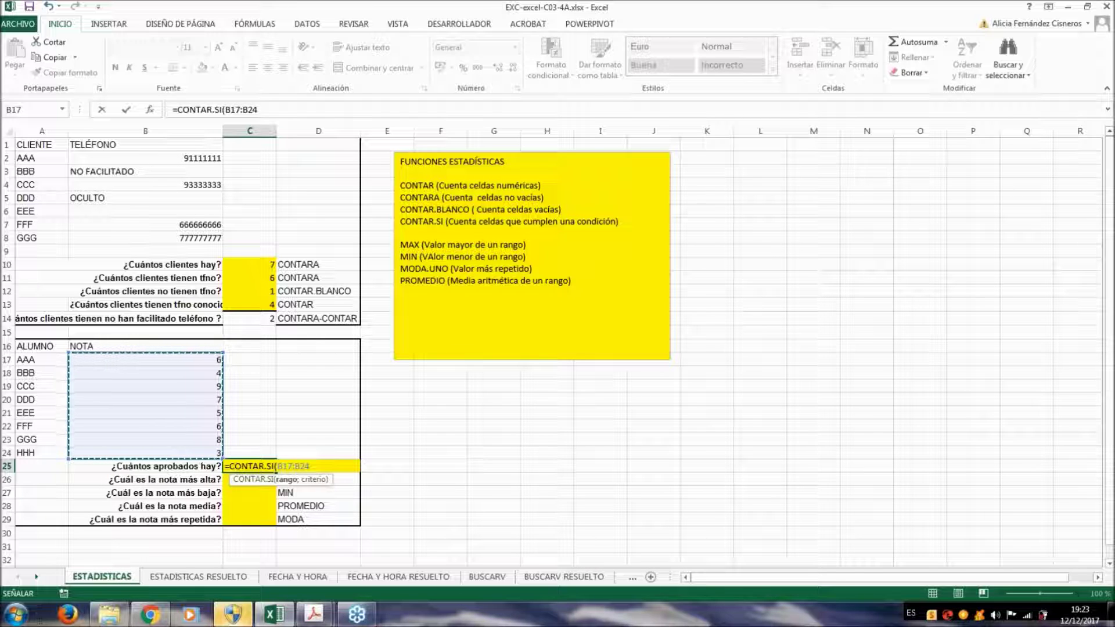
type(";")
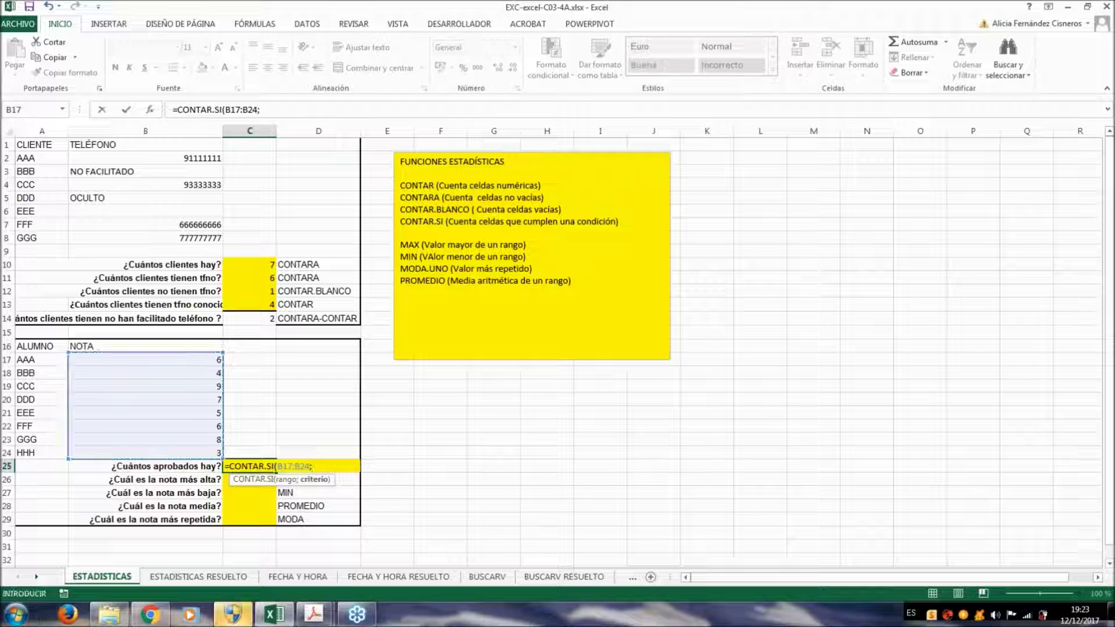
key("BackSpace")
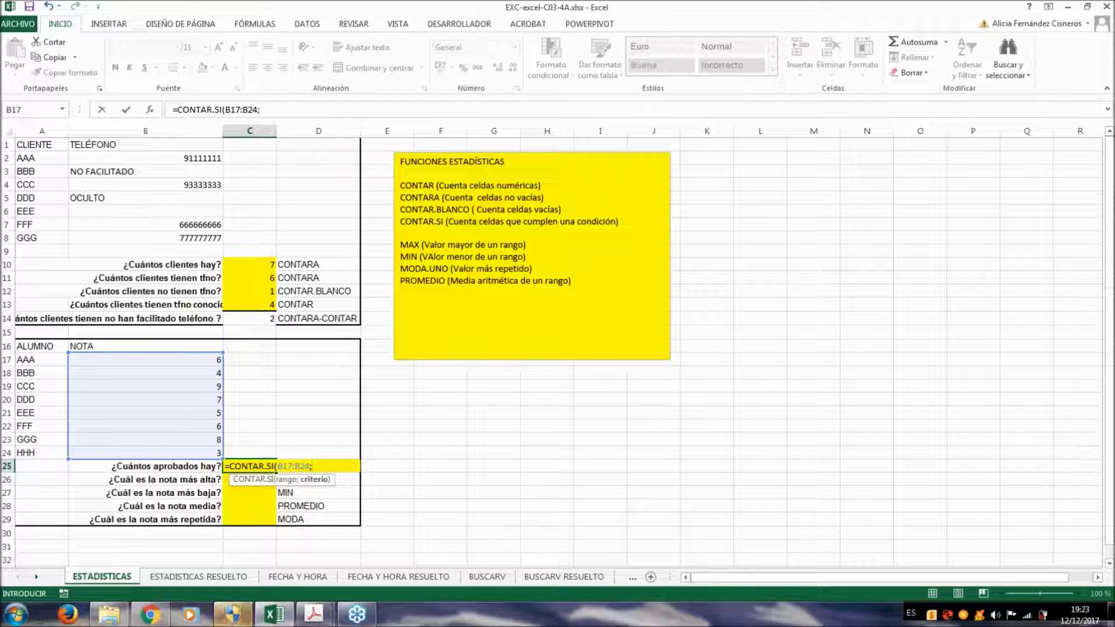
type(";")
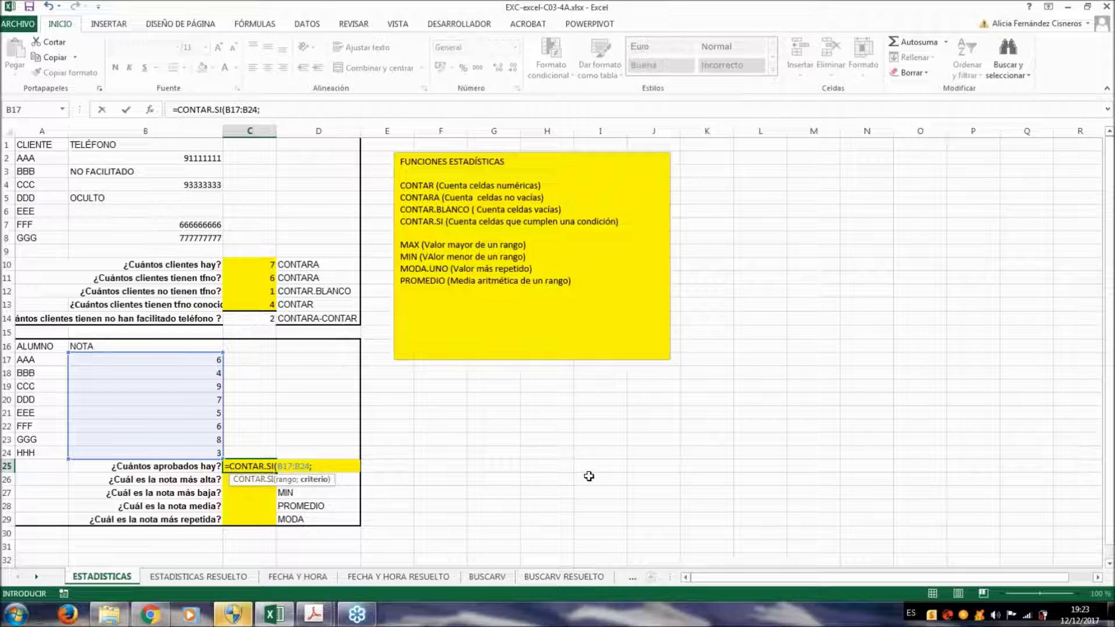
key("BackSpace")
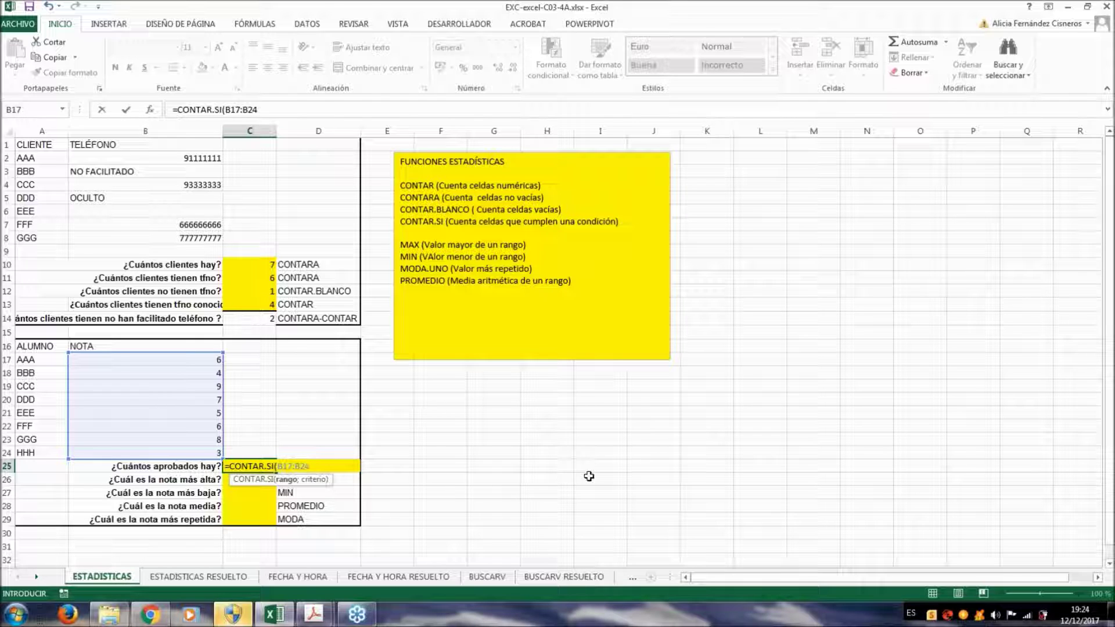
type(";")
type("5")
type(")")
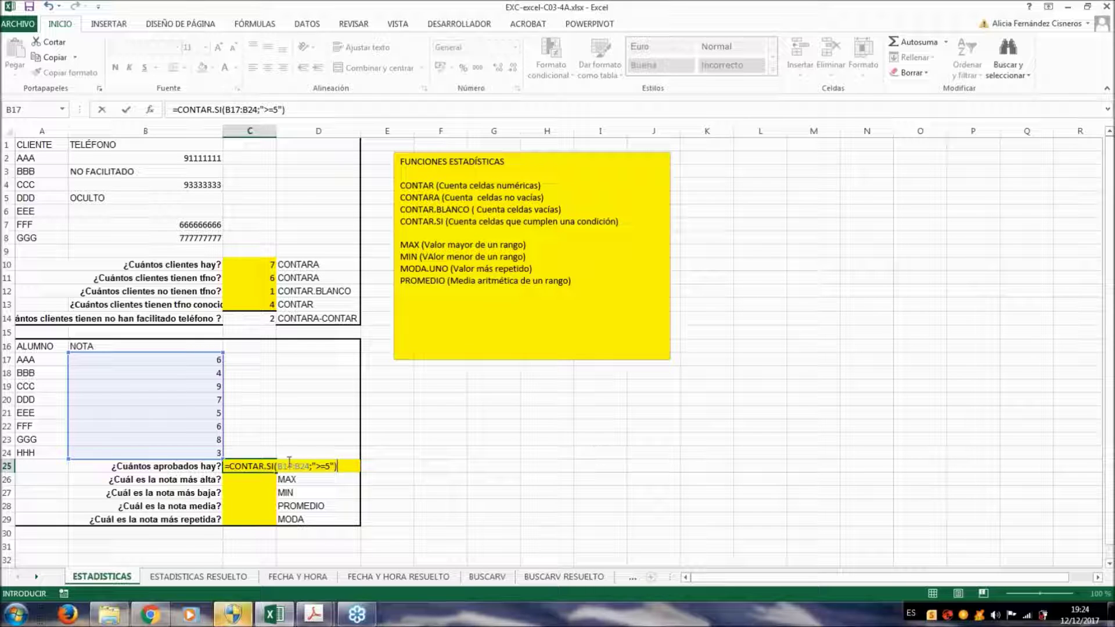
left_click_drag(288, 466, 306, 467)
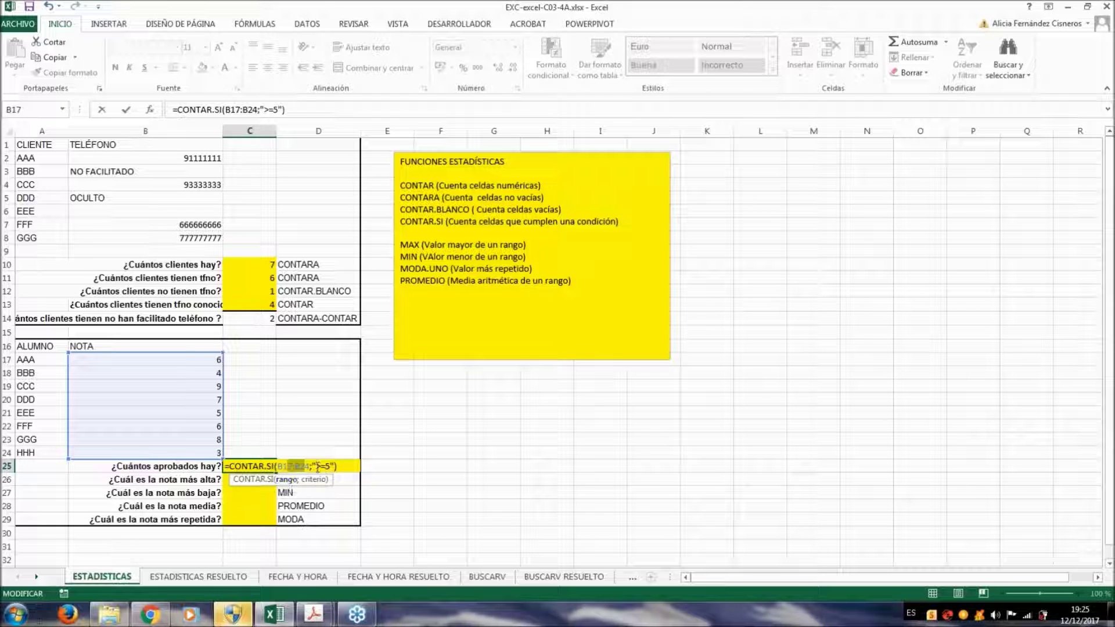
left_click_drag(311, 466, 336, 466)
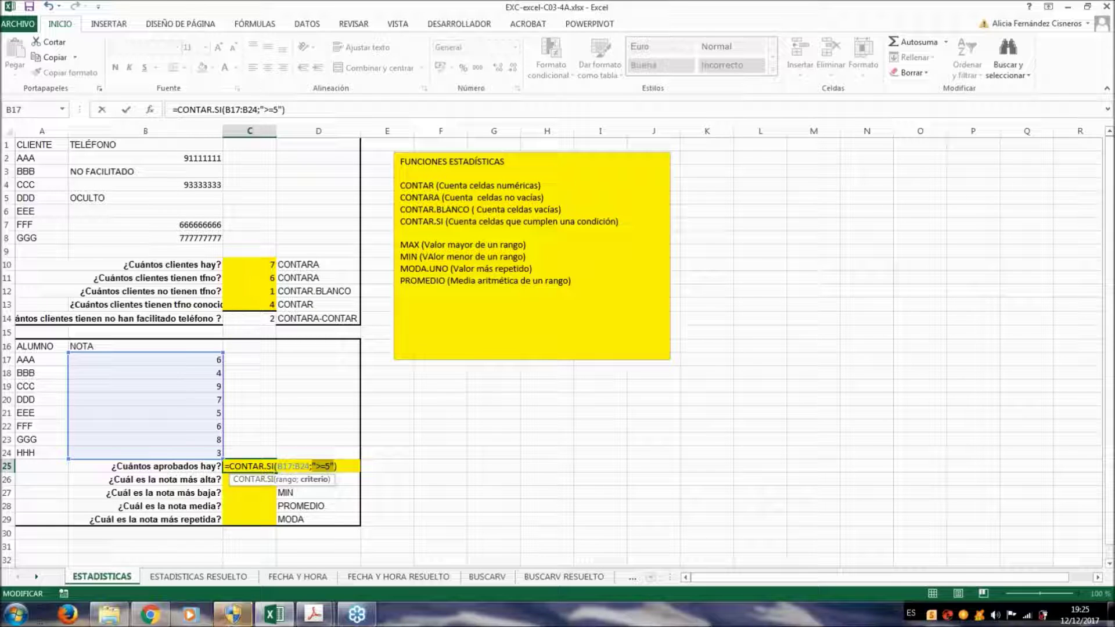
key("Return")
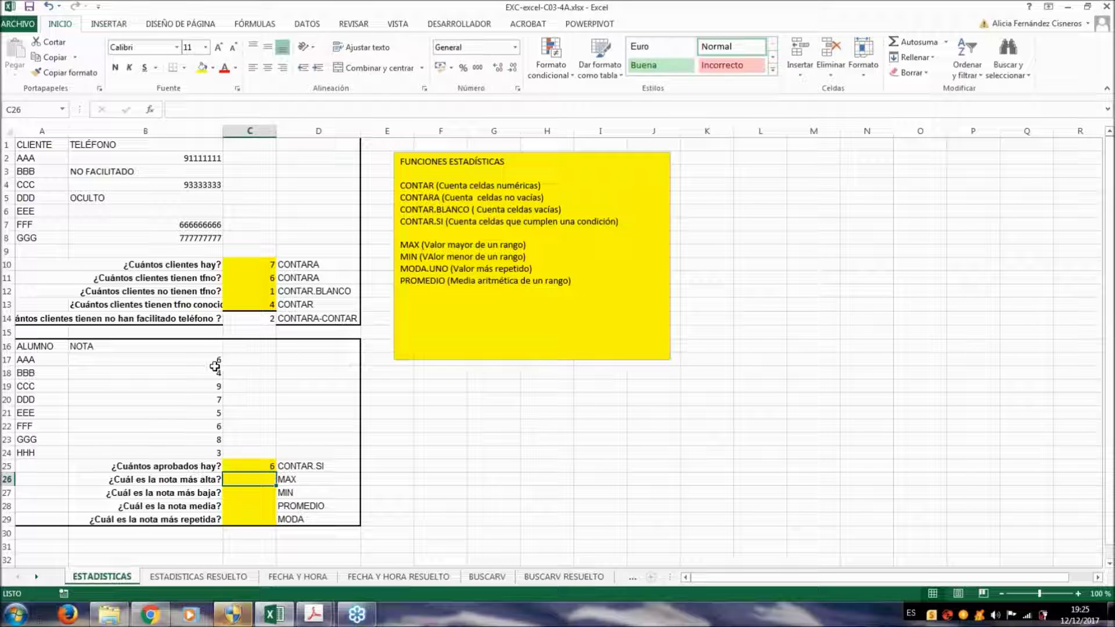
Select the individual grades of 5 or higher in B17:B24 to verify the count of passes, and review the formula in C25
left_click(212, 360)
left_click(209, 385, "ctrl")
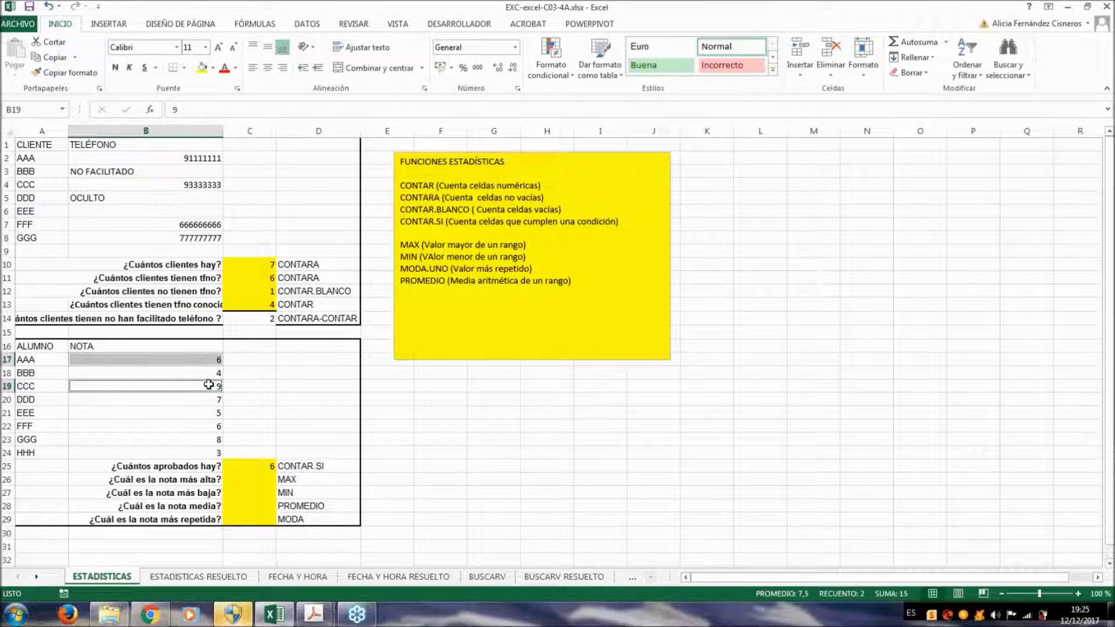
left_click(210, 399, "ctrl")
left_click(209, 413, "ctrl")
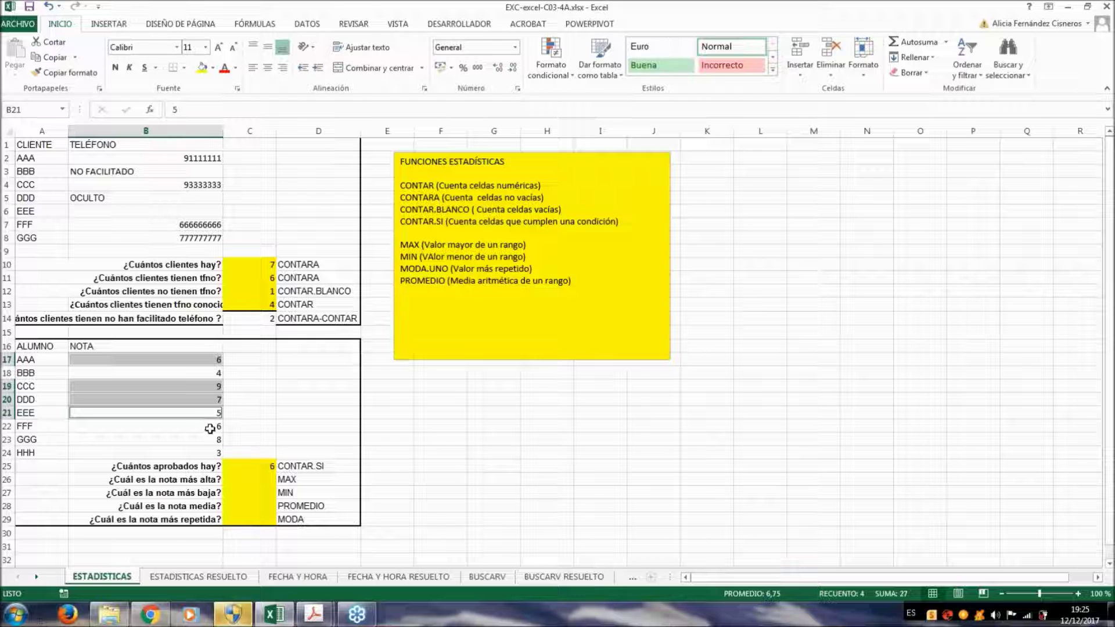
left_click(209, 426, "ctrl")
left_click(206, 440, "ctrl")
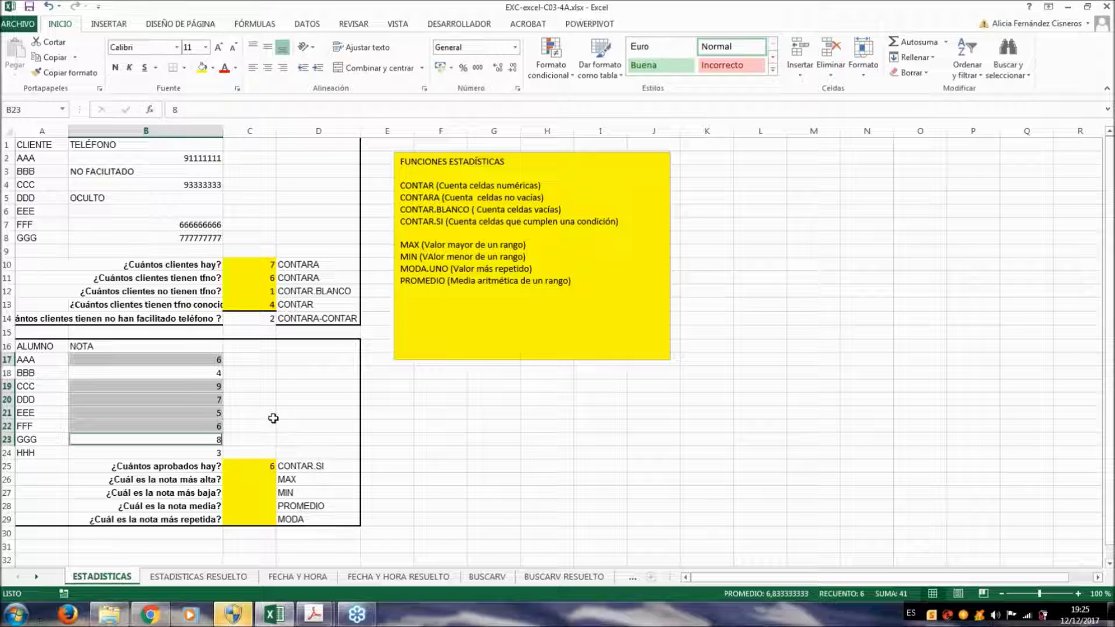
left_click(273, 418)
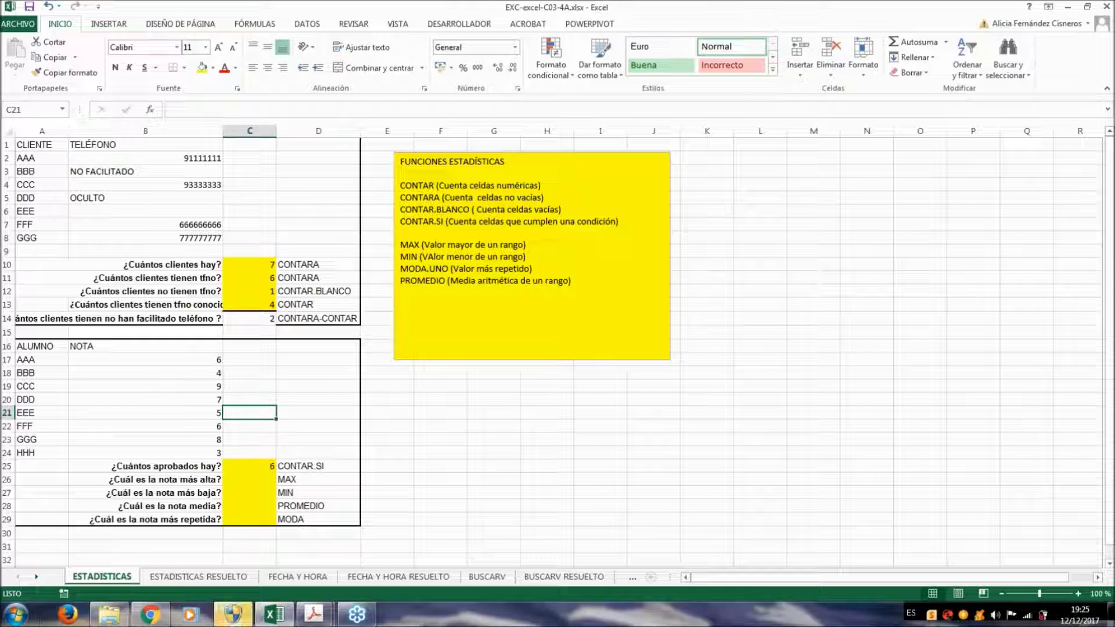
left_click(250, 466)
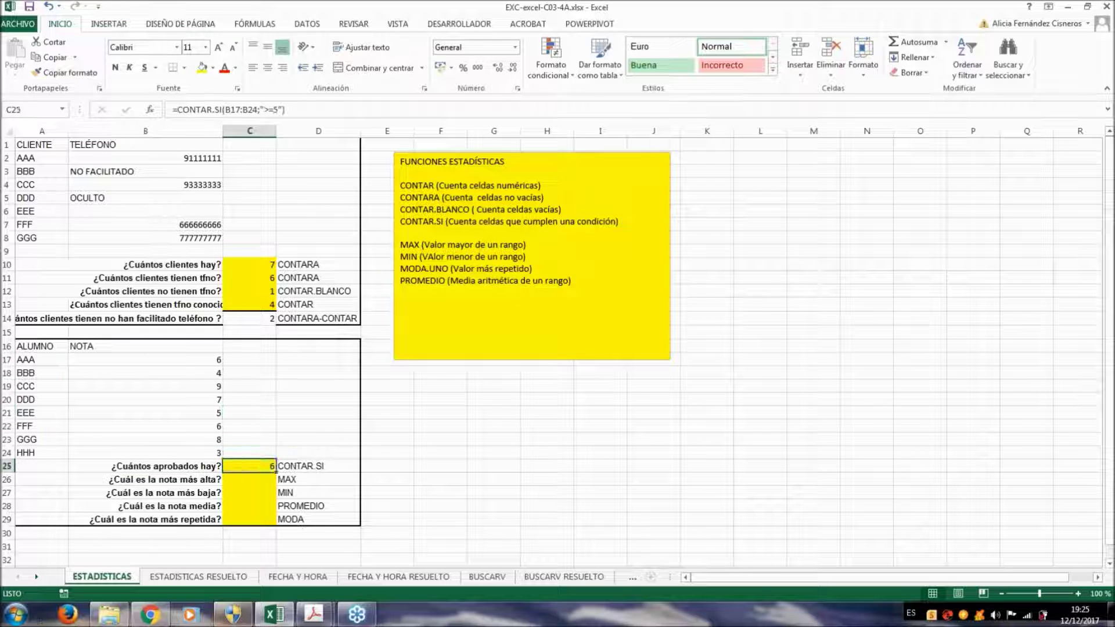
Try to enter the formula in C25 without quotation marks around the criterion, as =CONTAR.SI(B17:B24;>=5)
double_click(266, 468)
left_click_drag(313, 467, 335, 467)
key("BackSpace")
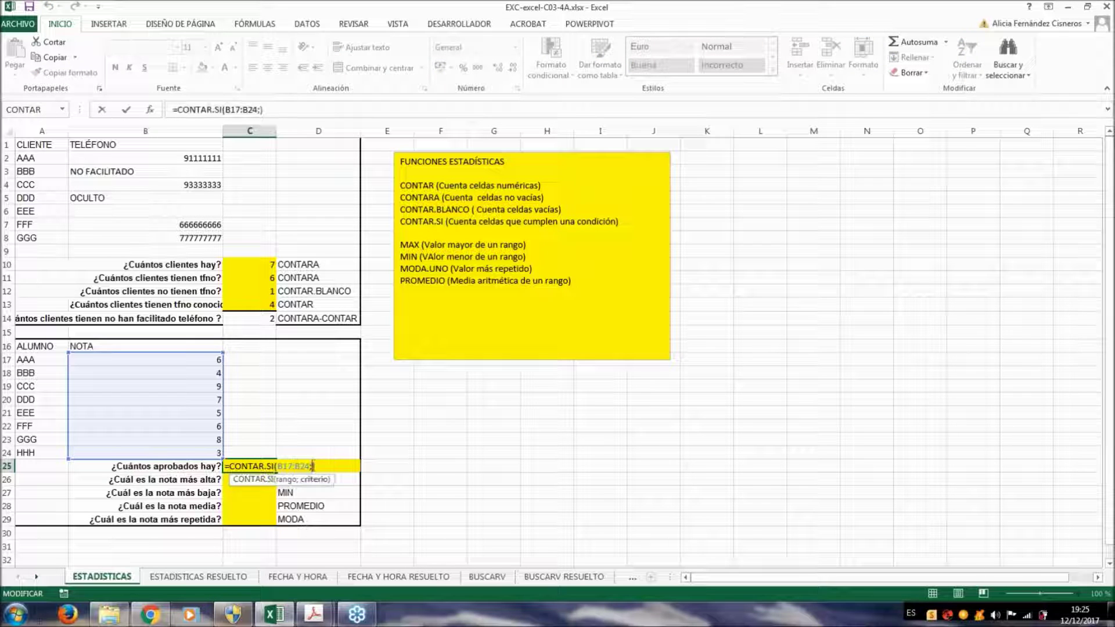
type(">=5")
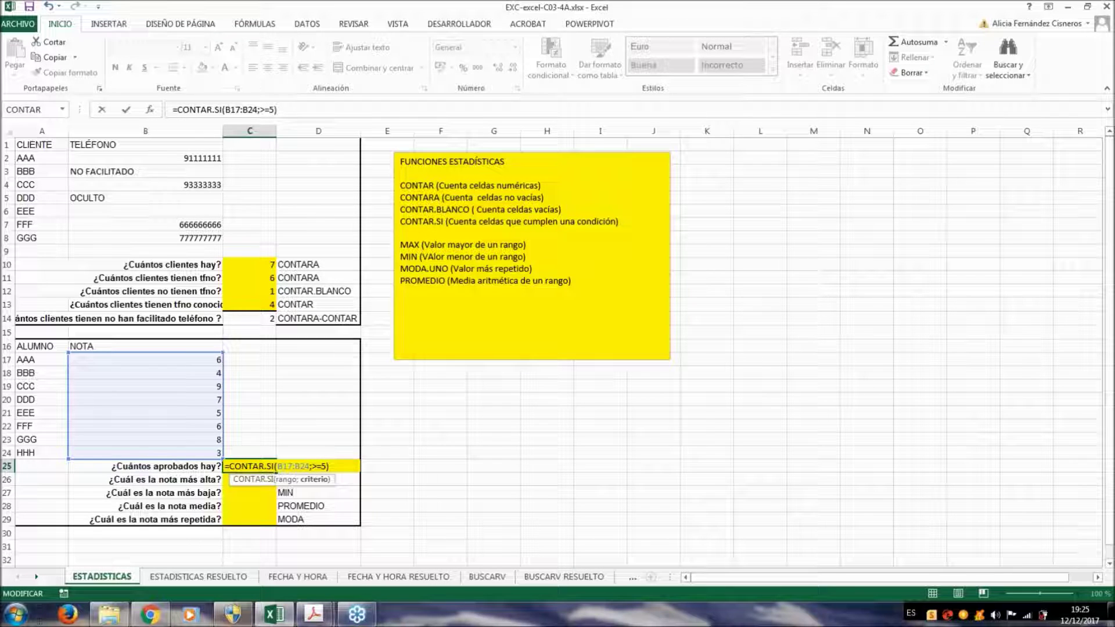
key("Return")
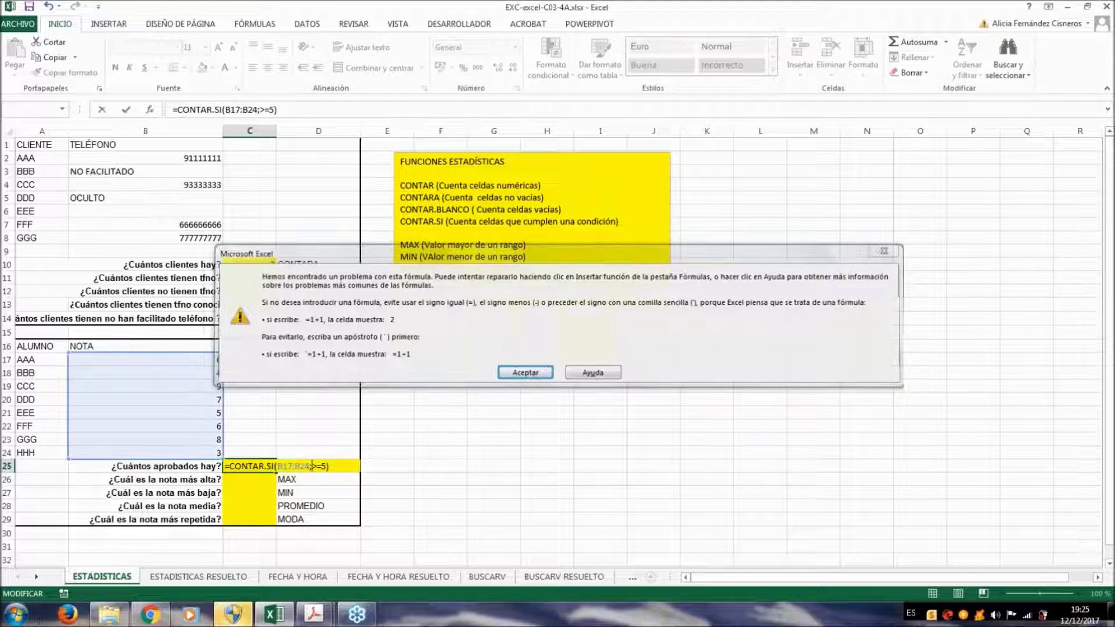
left_click(888, 256)
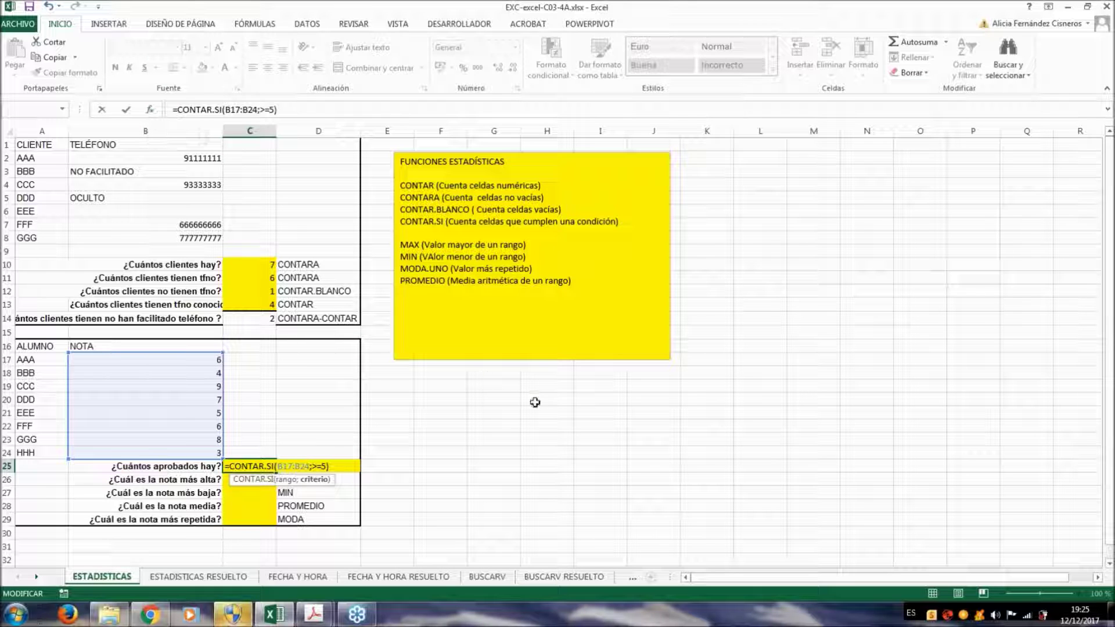
Inspect the Rango and Criterio arguments of the C25 formula in the function arguments dialog, and restore =CONTAR.SI(B17:B24;">=5")
key("F2")
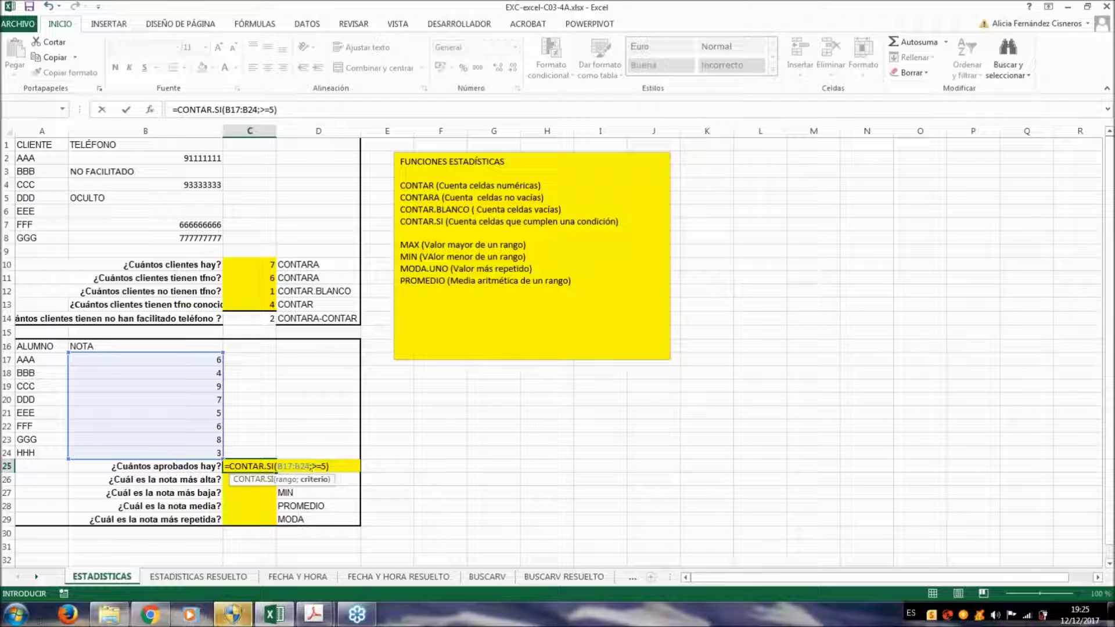
left_click(150, 109)
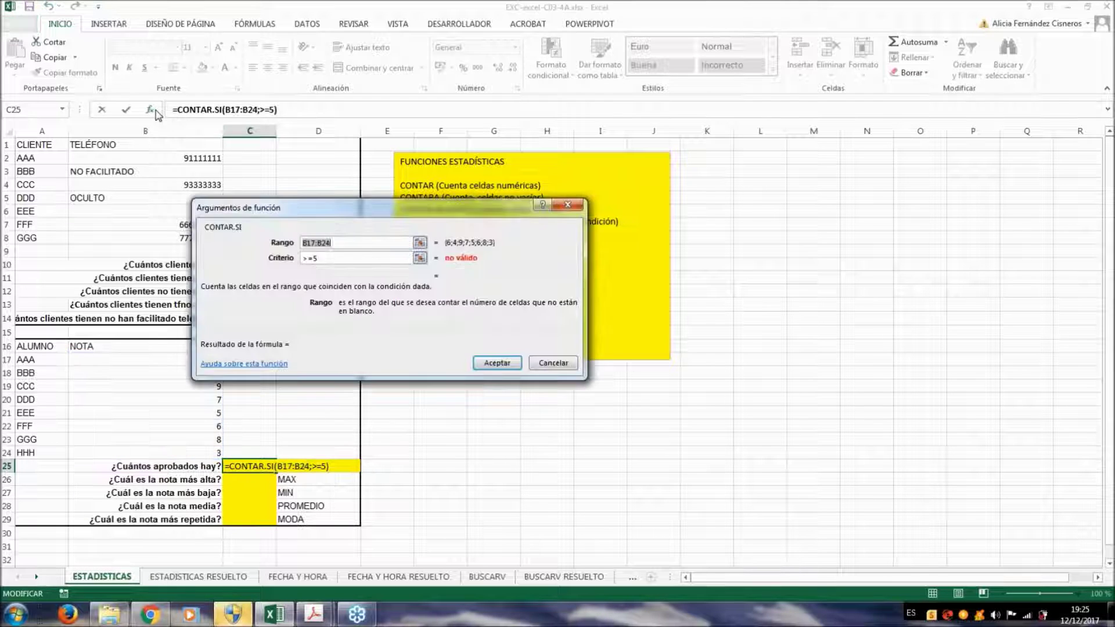
left_click_drag(427, 209, 503, 125)
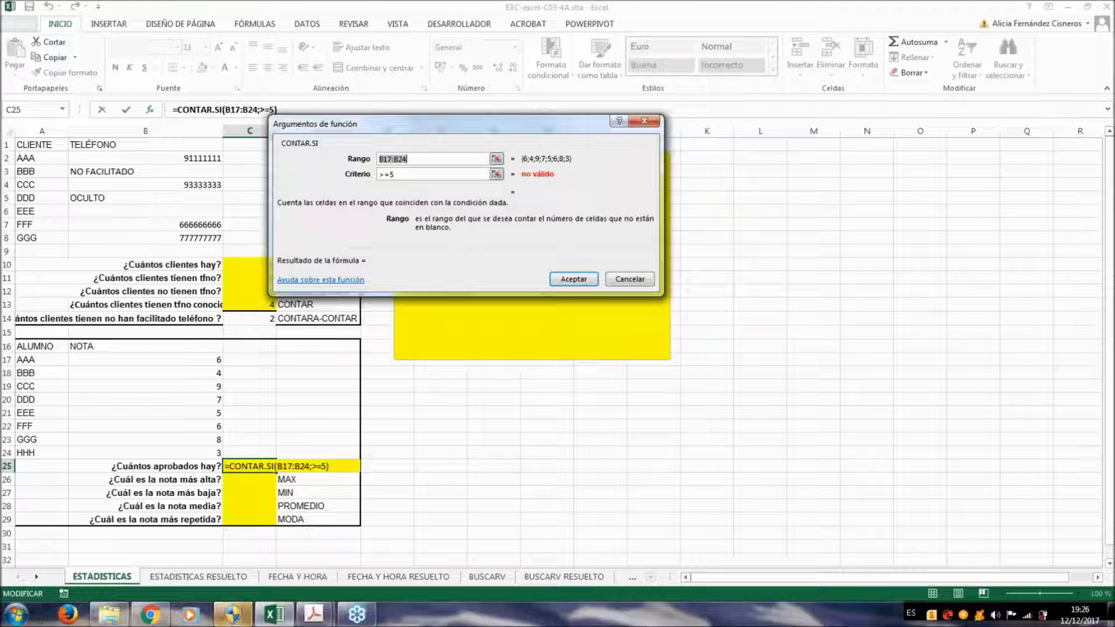
key("Return")
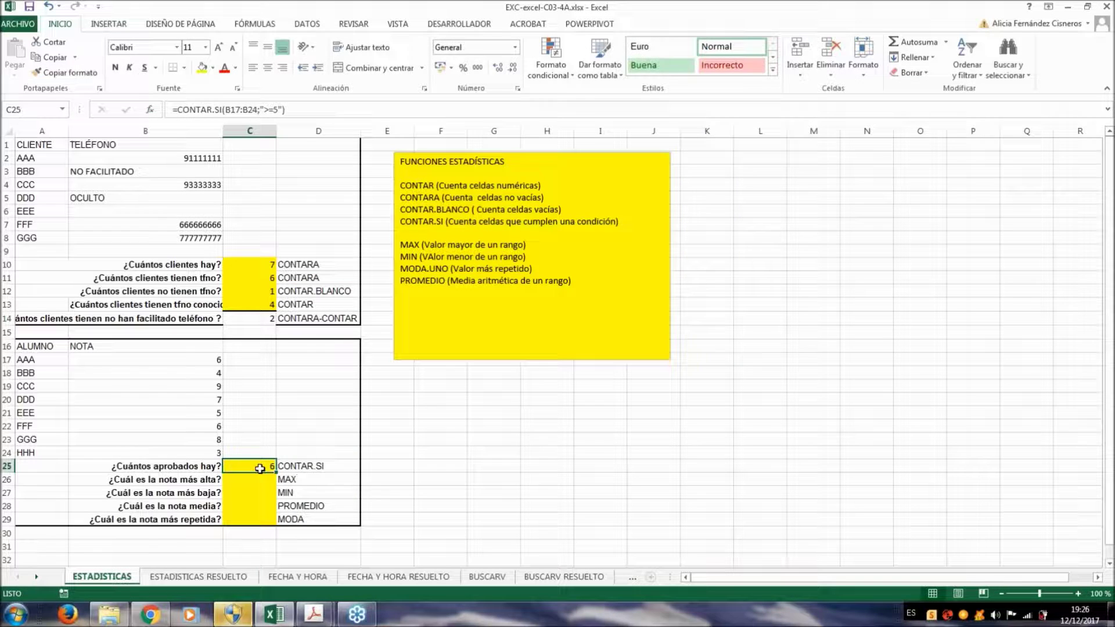
Remove both quotation marks from the >=5 criterion in C25 and try once more to confirm the formula
double_click(260, 468)
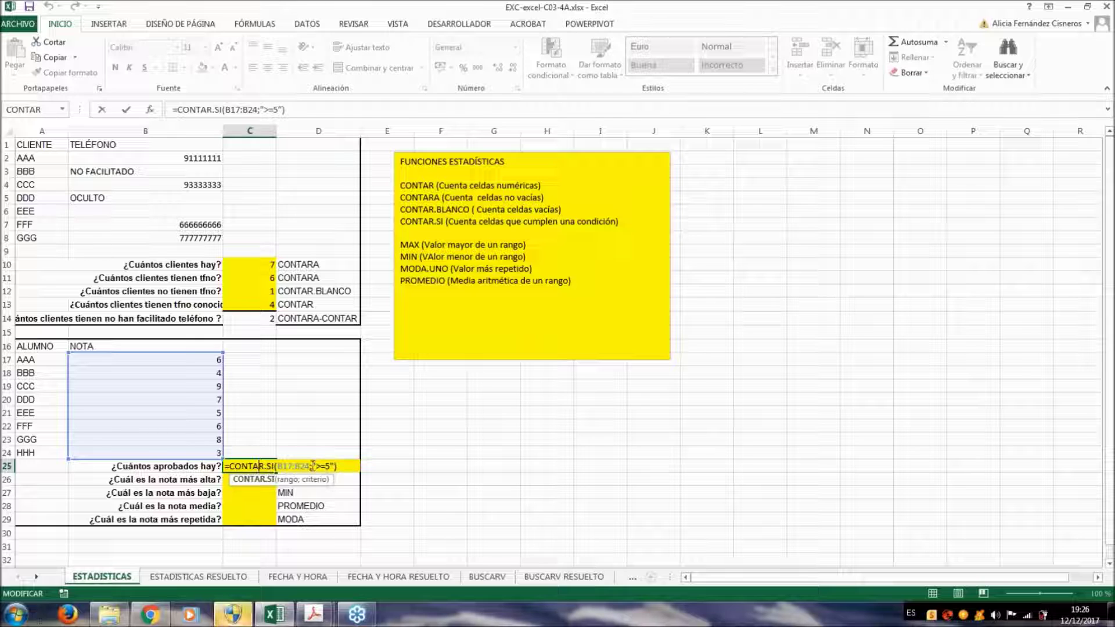
left_click(315, 466)
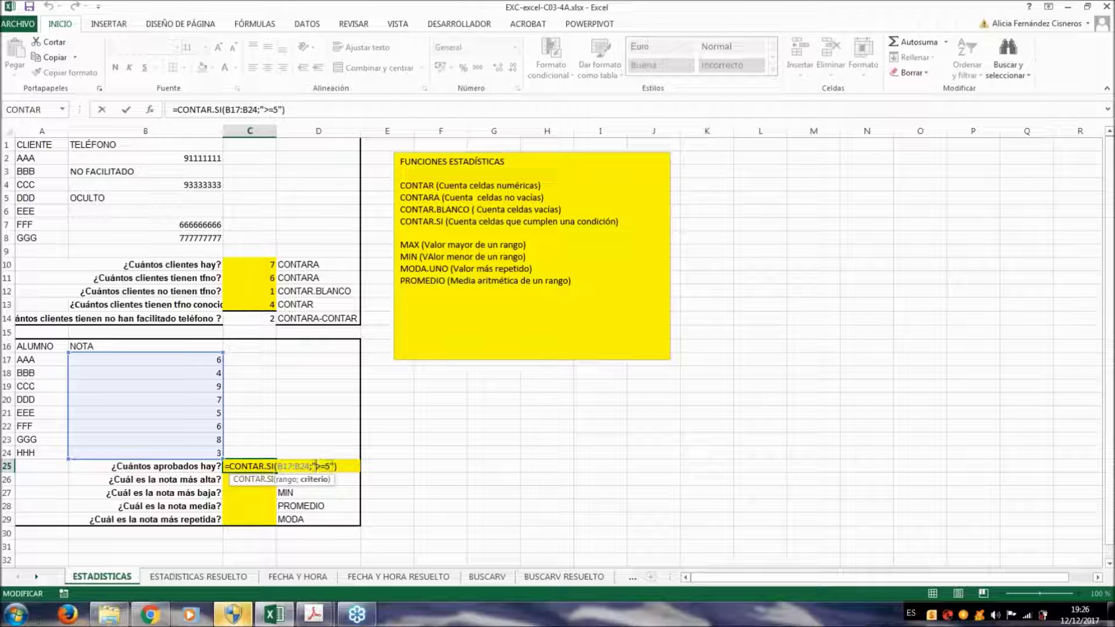
key("Delete")
left_click(329, 467)
key("BackSpace")
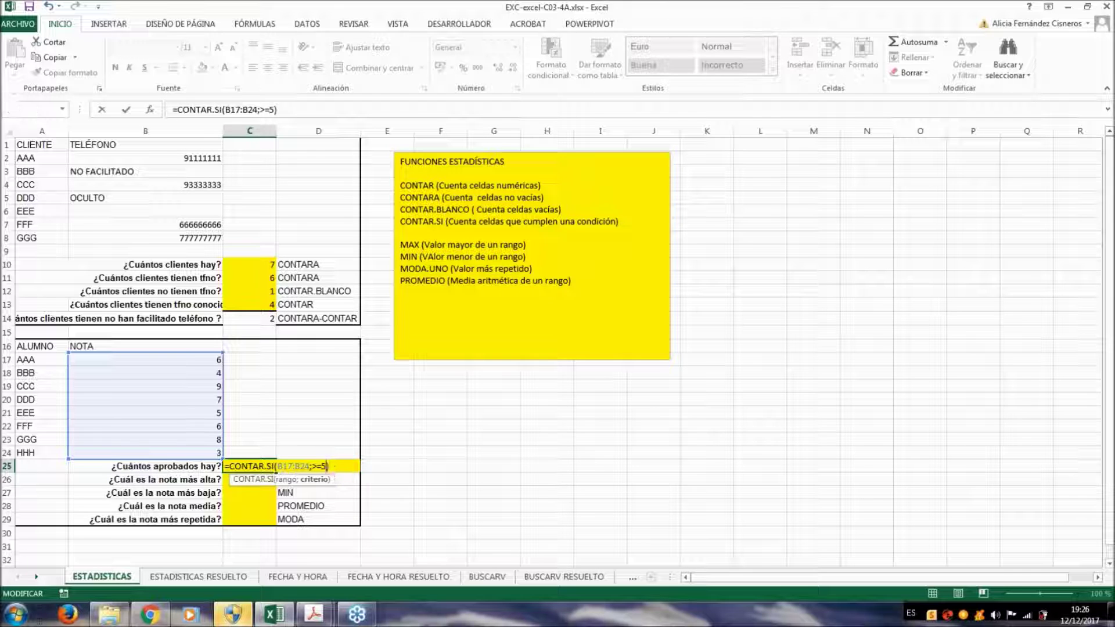
key("Return")
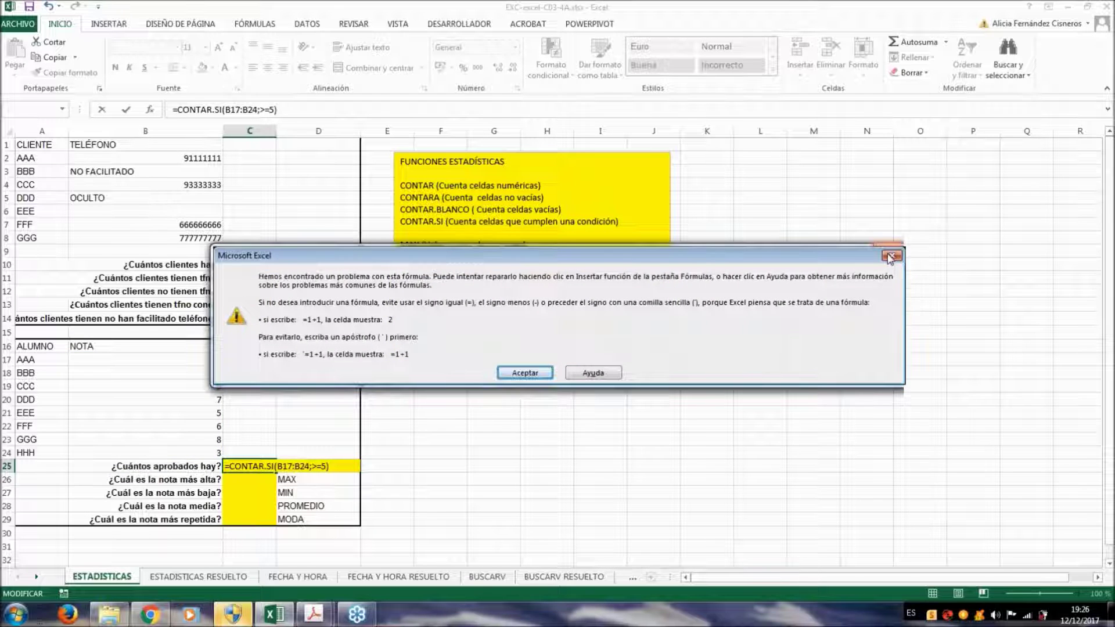
left_click(890, 257)
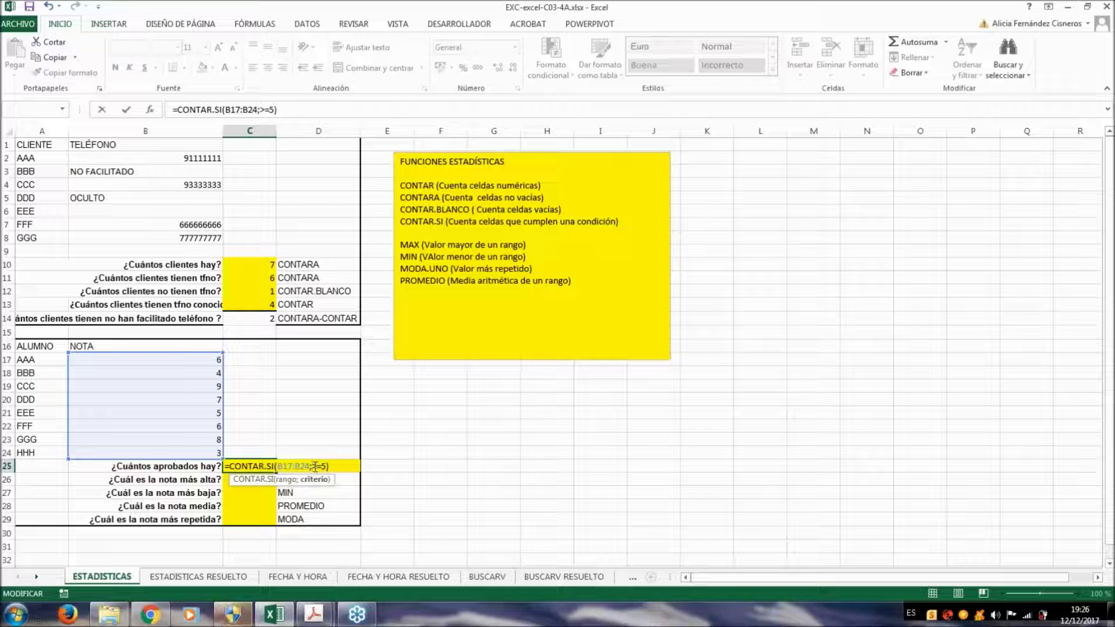
Correct the C25 formula to =CONTAR.SI(B17:B24;">=5") by letting the function arguments dialog add the quotation marks to the criterion
left_click(152, 113)
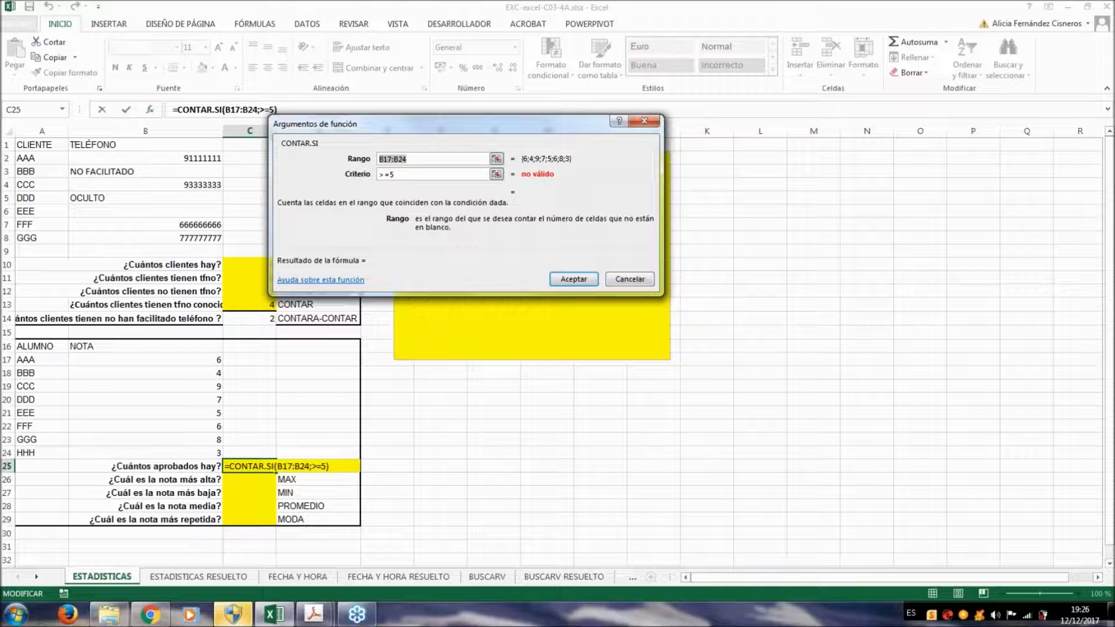
left_click(410, 175)
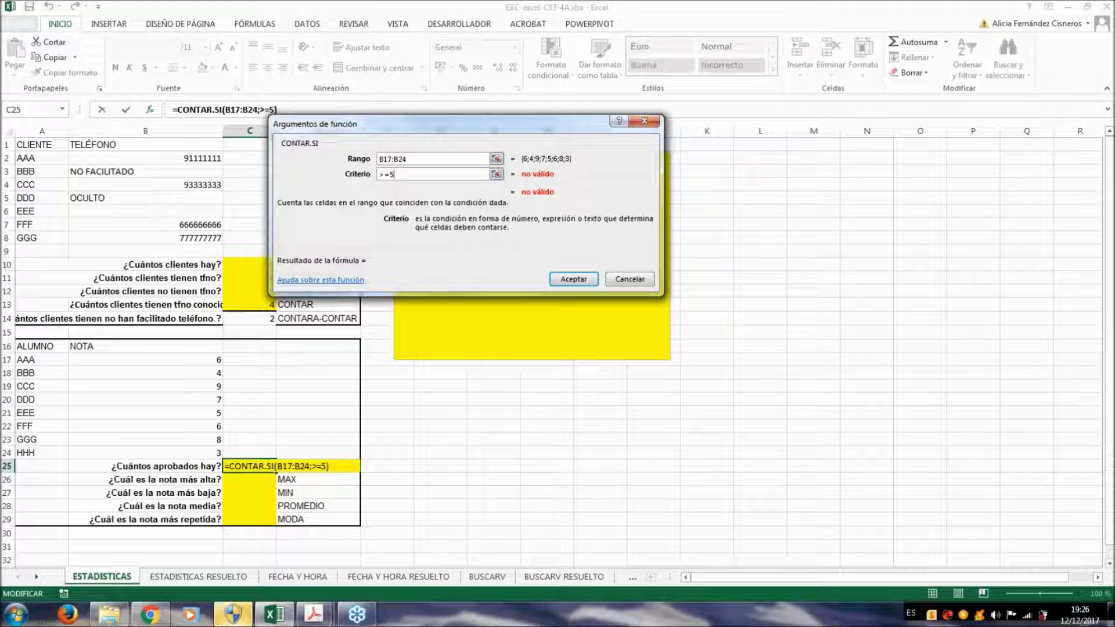
left_click(422, 159)
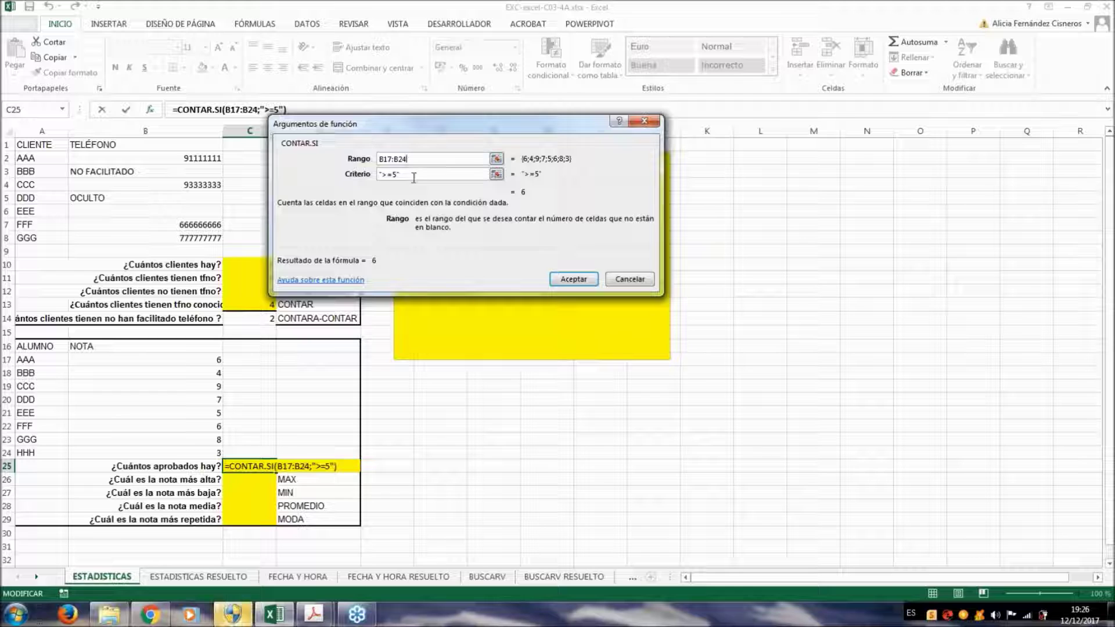
key("Tab")
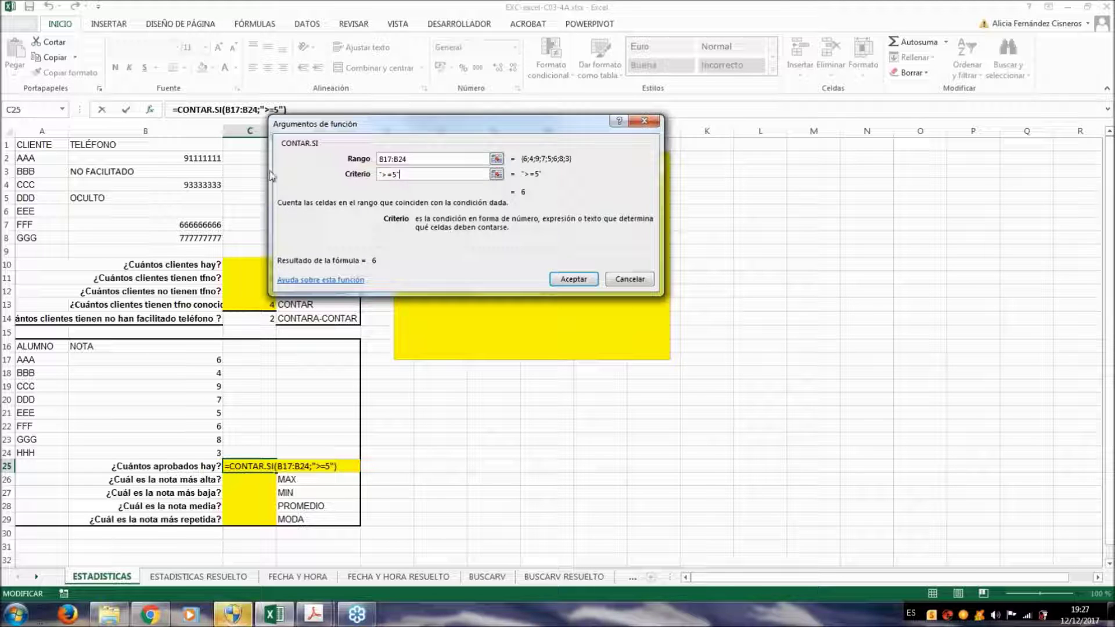
left_click(573, 279)
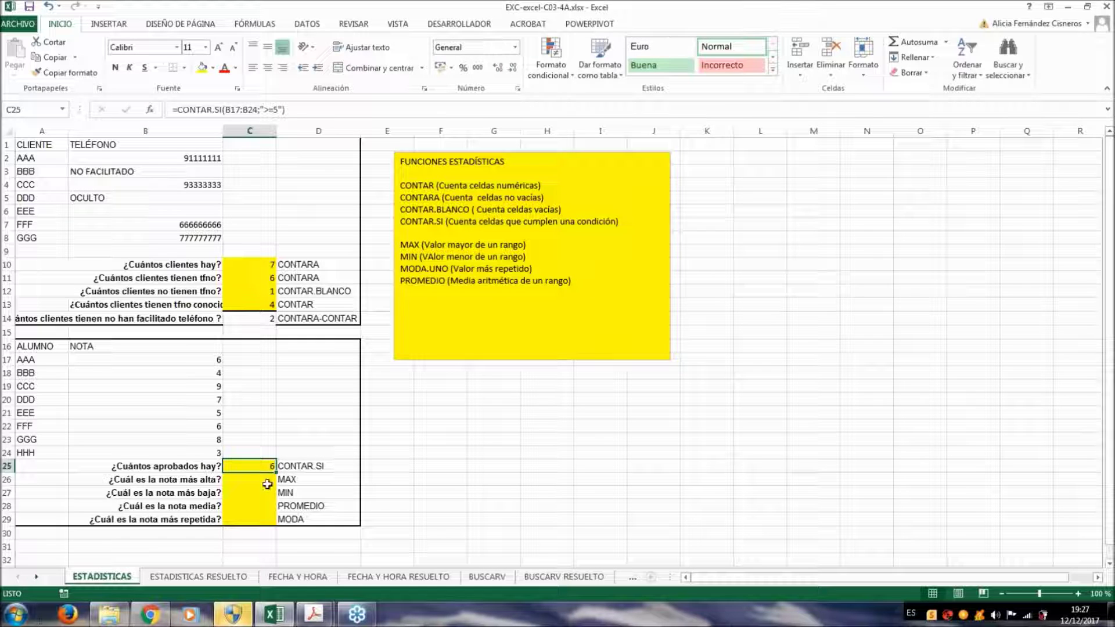
Calculate the highest grade in C26 with =MAX(B17:B24), replacing the suggested range with the grades
left_click(266, 480)
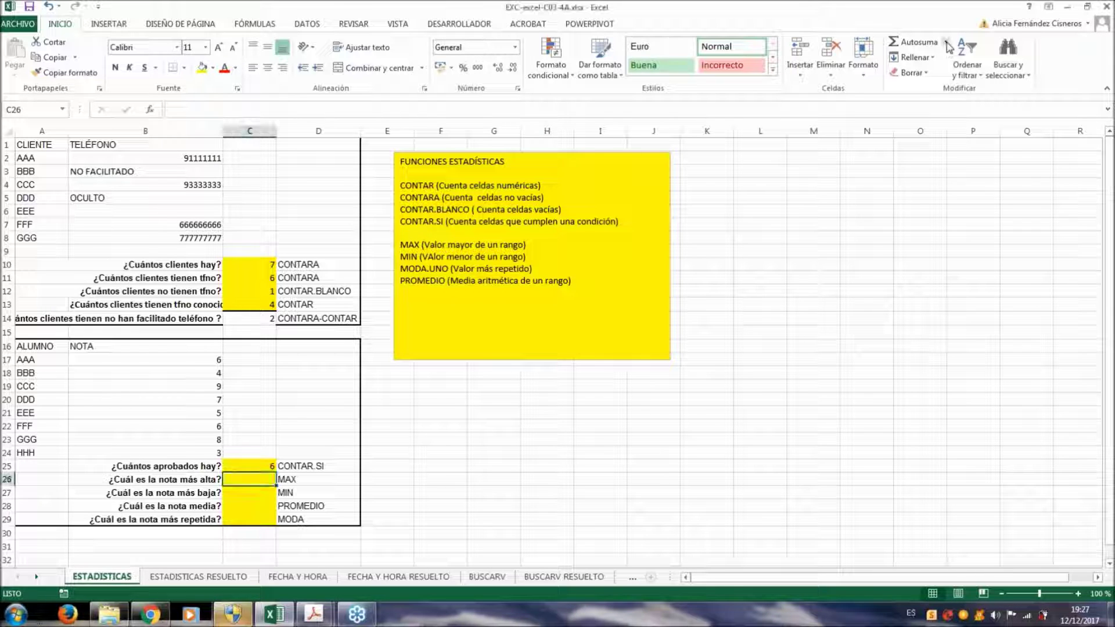
left_click(947, 43)
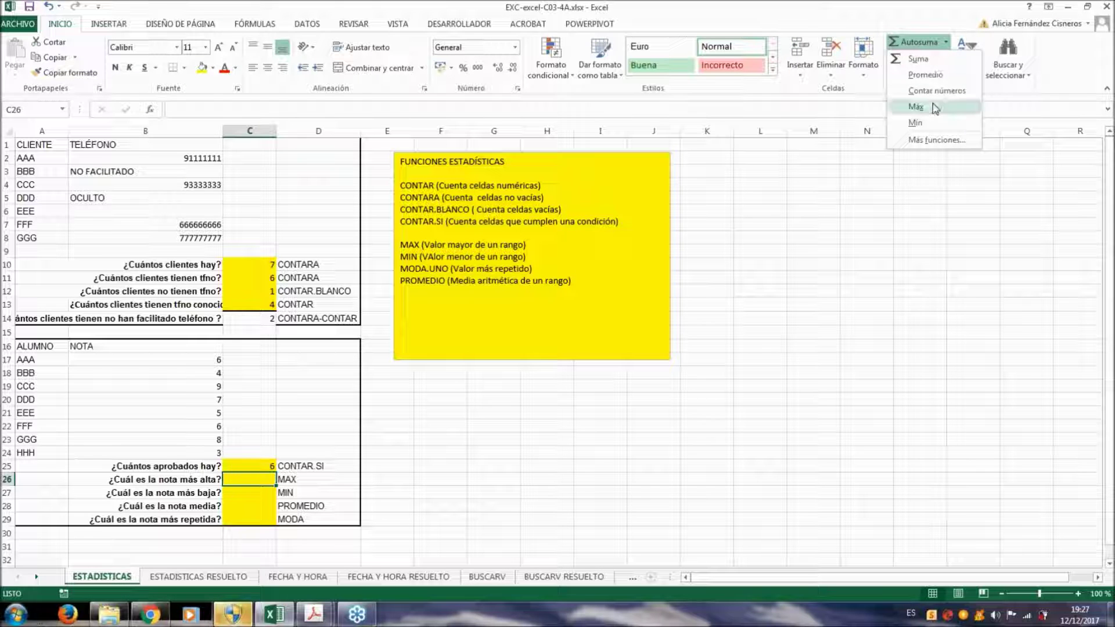
left_click(934, 107)
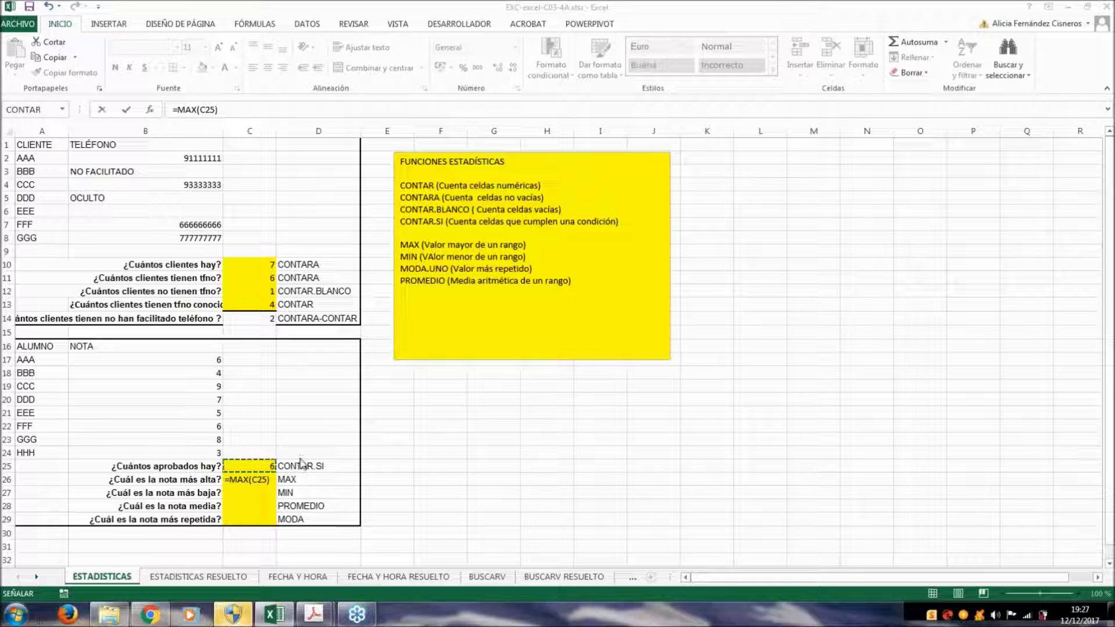
double_click(253, 478)
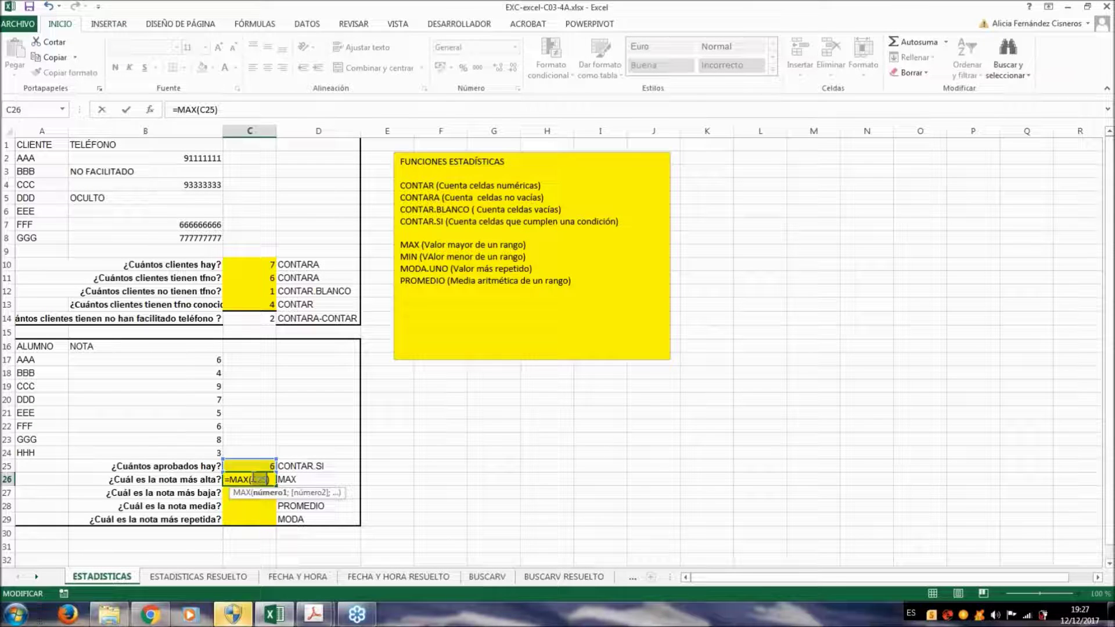
key("BackSpace")
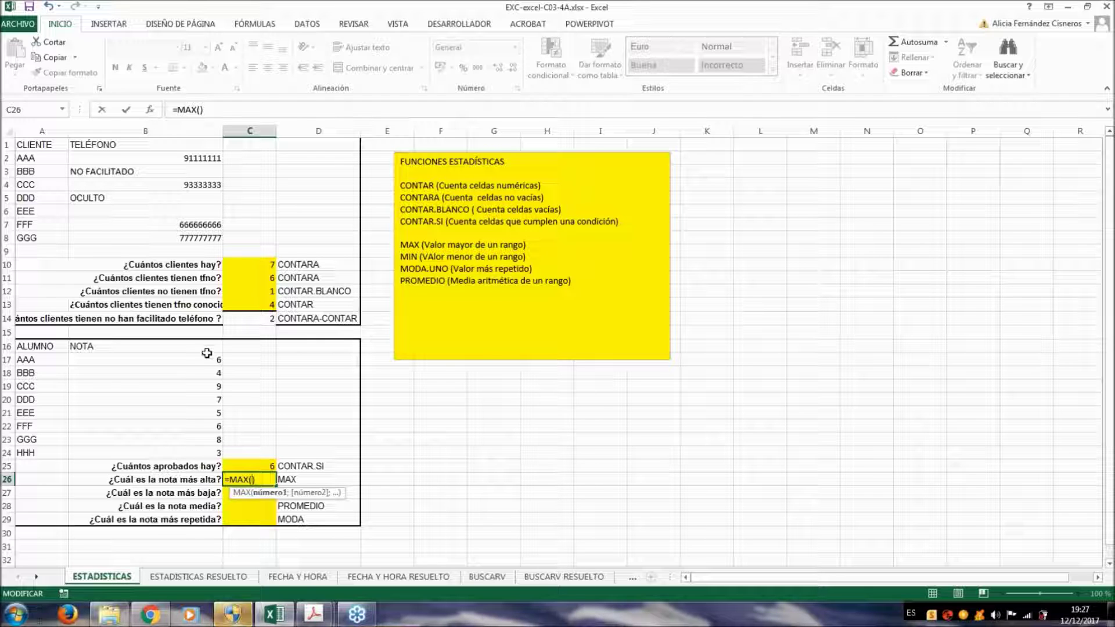
left_click_drag(206, 360, 210, 453)
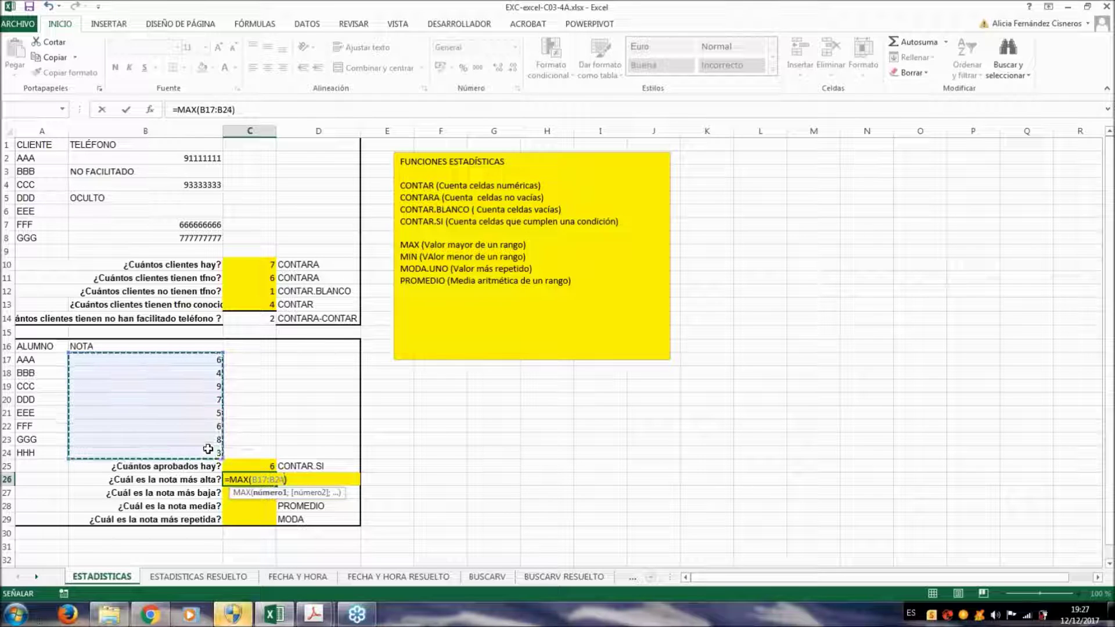
key("Return")
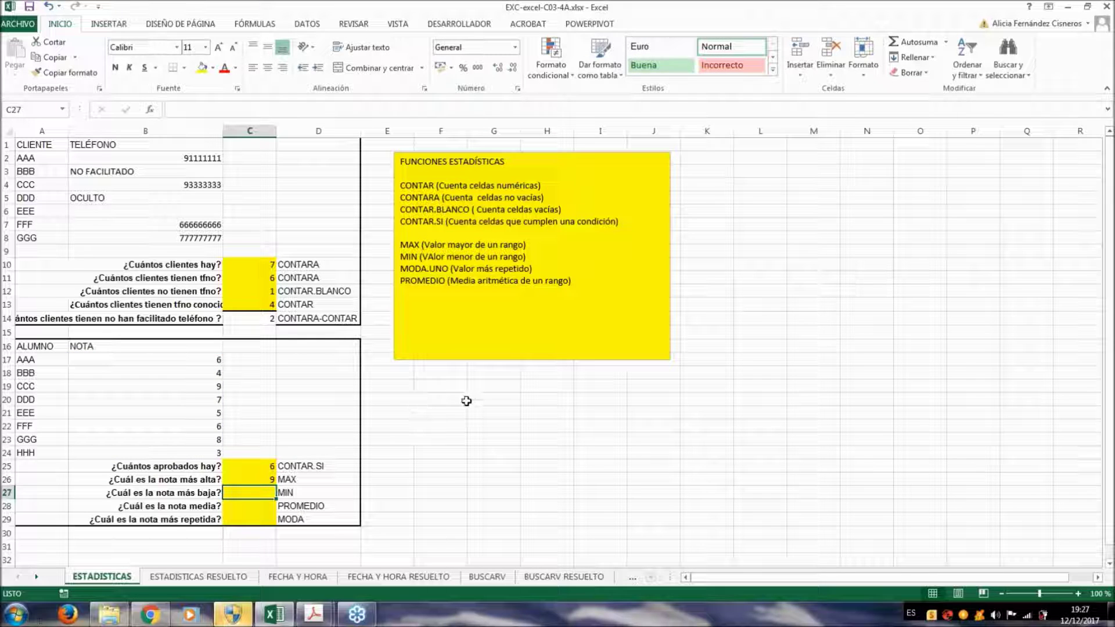
Calculate the lowest grade in C27 with =MIN(B17:B24), replacing the suggested range with the grades
left_click(1101, 8)
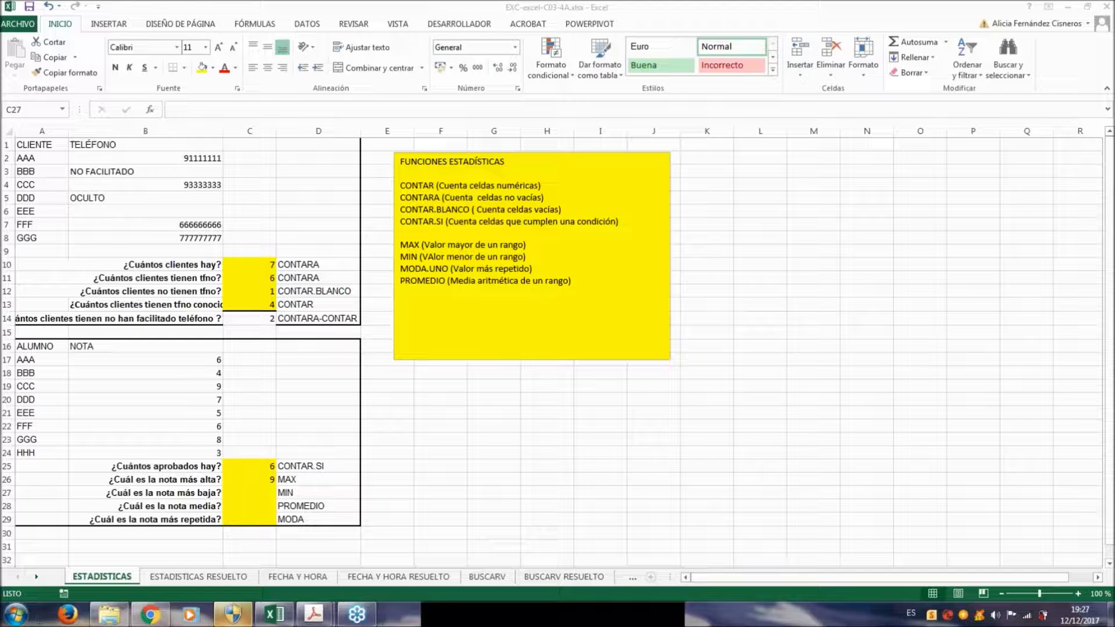
left_click(948, 46)
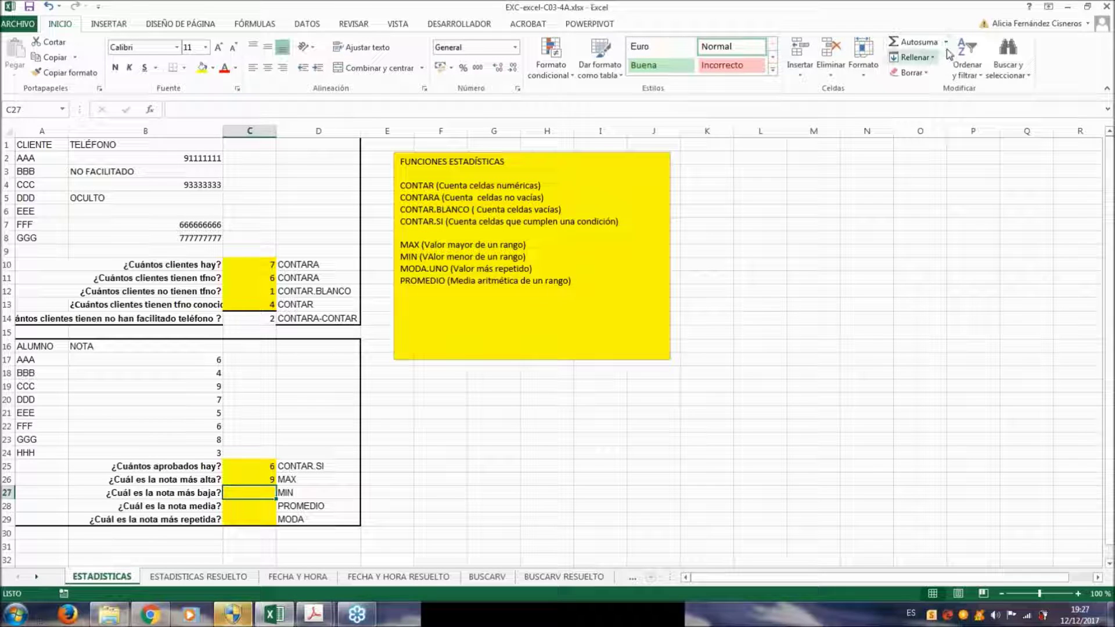
left_click(947, 45)
left_click(916, 123)
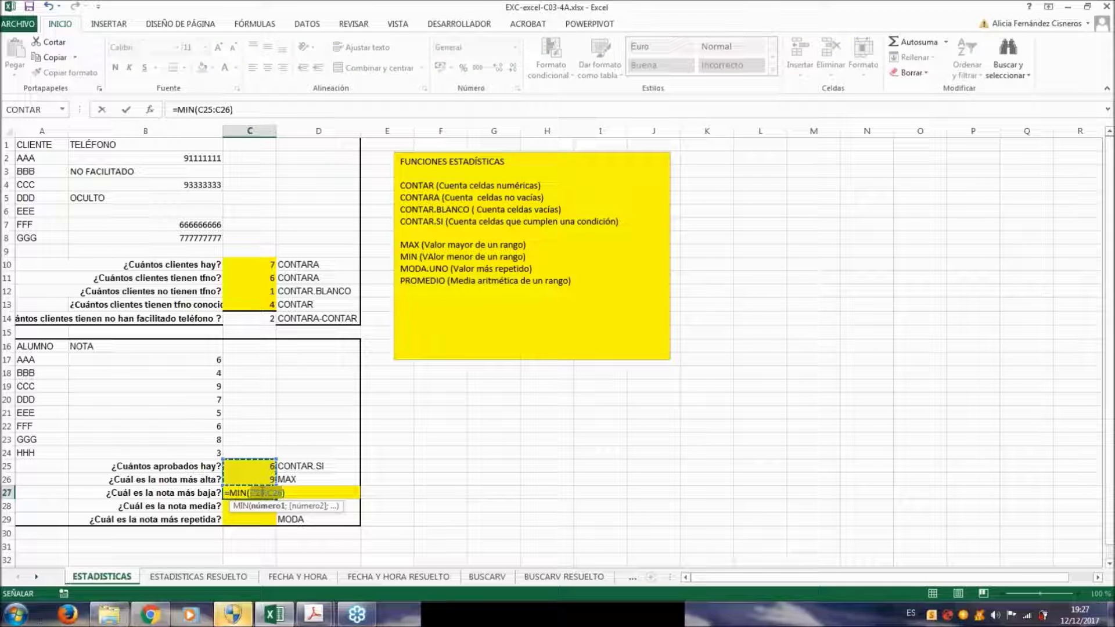
left_click_drag(199, 361, 200, 374)
left_click_drag(190, 430, 189, 451)
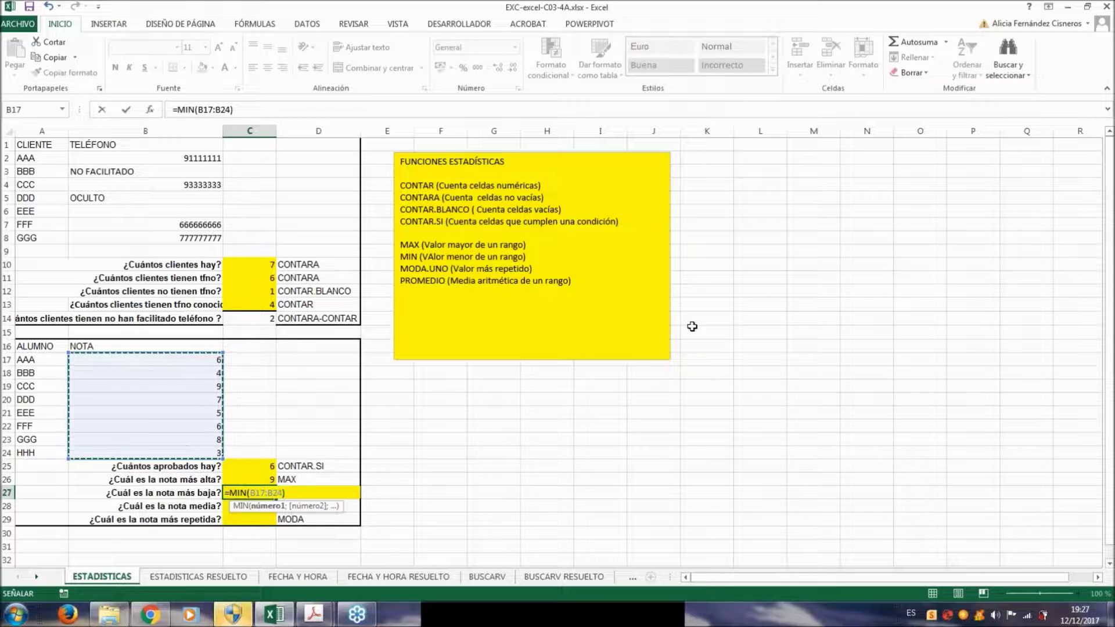
type(")")
key("Return")
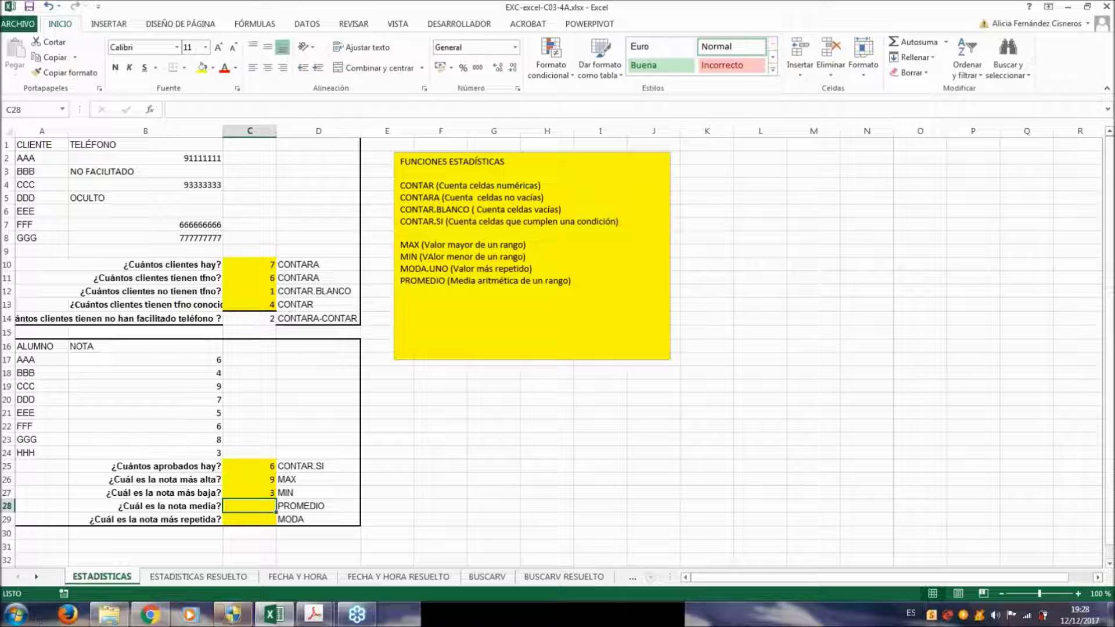
Calculate the average grade in C28 with =PROMEDIO(B17:B24), replacing the suggested range with the grades
left_click(946, 42)
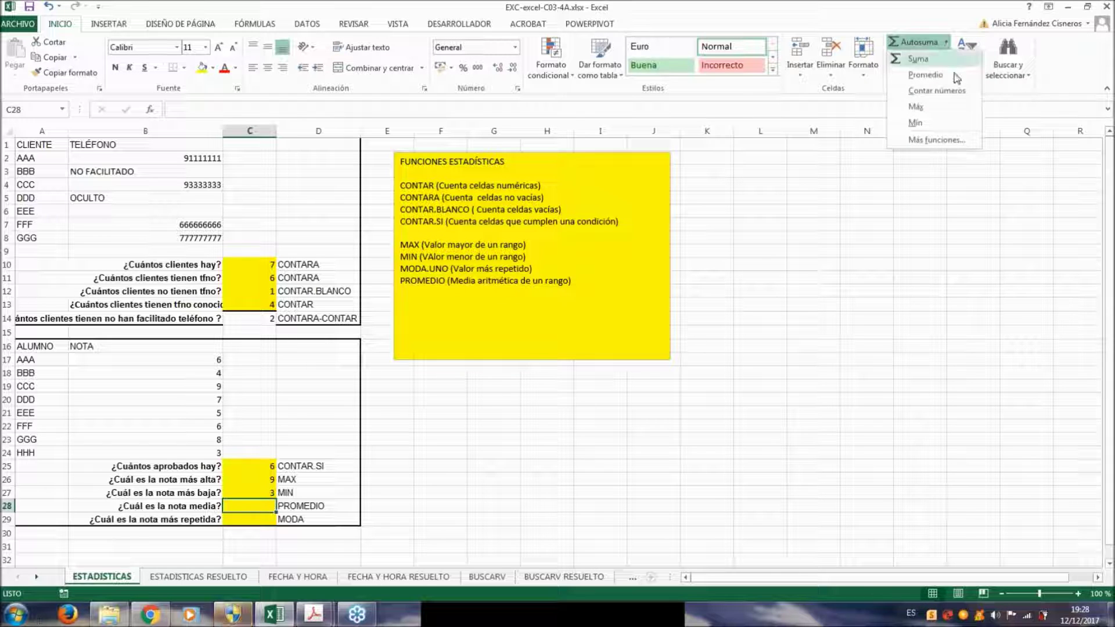
left_click(941, 77)
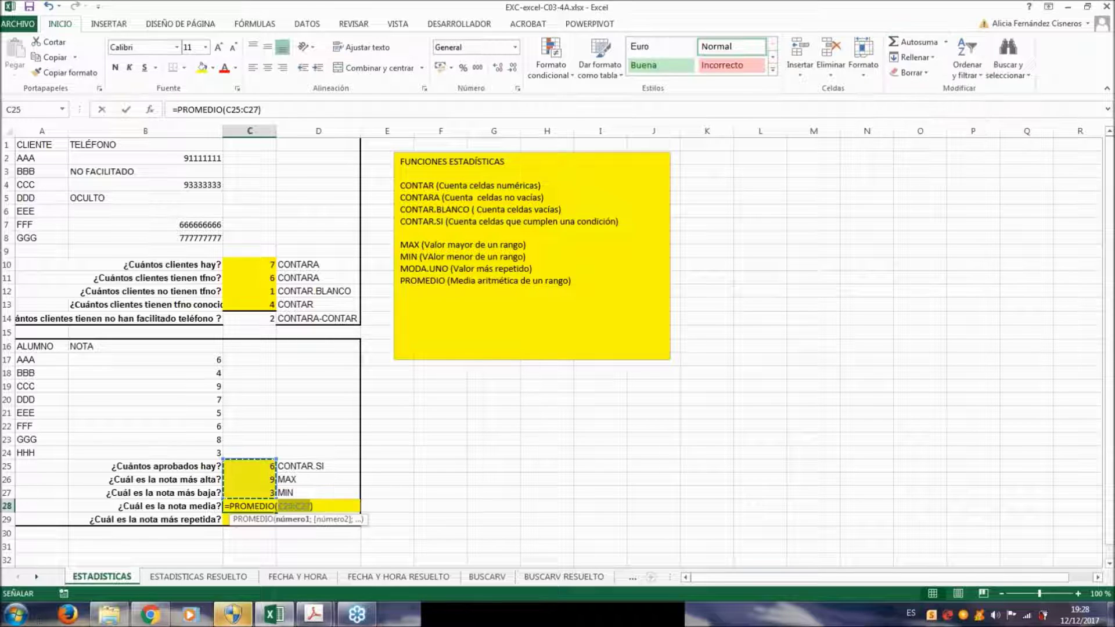
left_click_drag(198, 358, 197, 452)
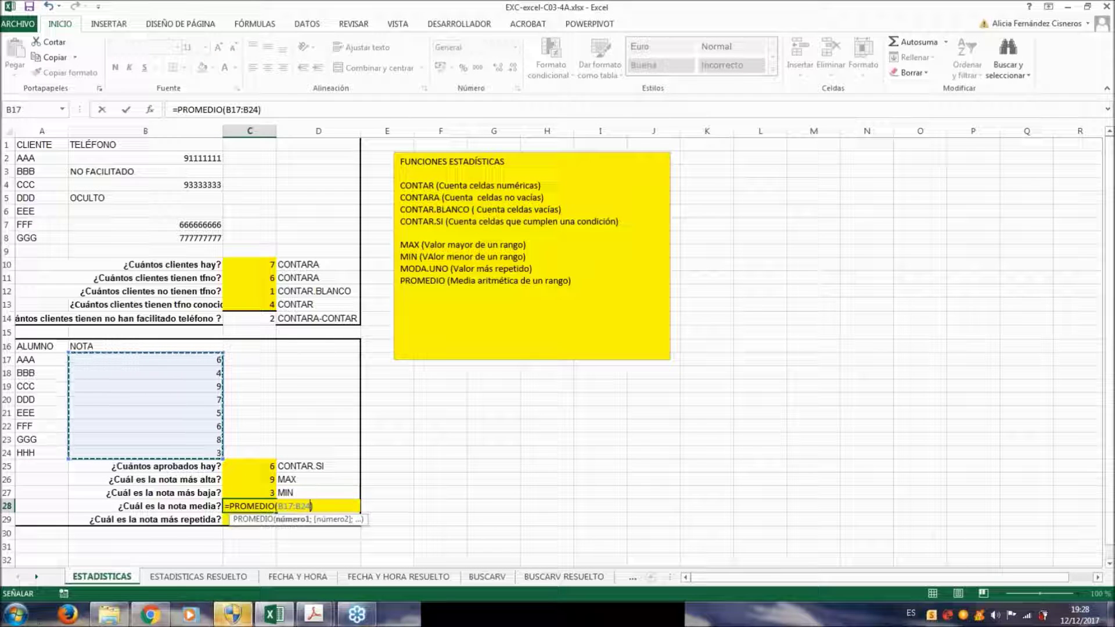
key("Return")
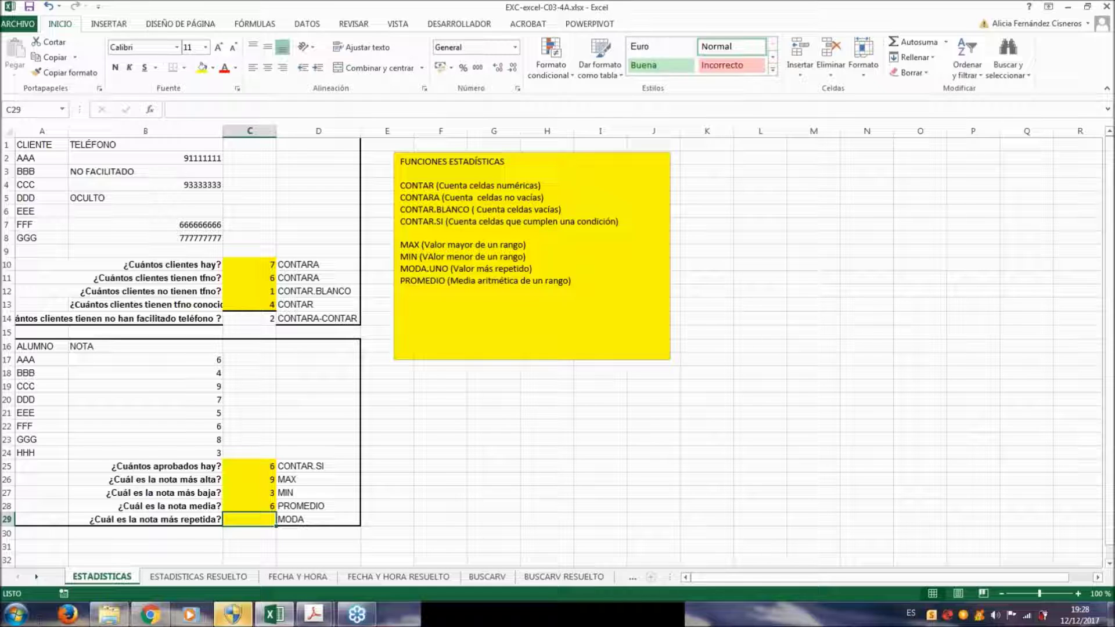
Calculate the most repeated grade in C29 with =MODA.UNO(B17:B24)
type("=moda")
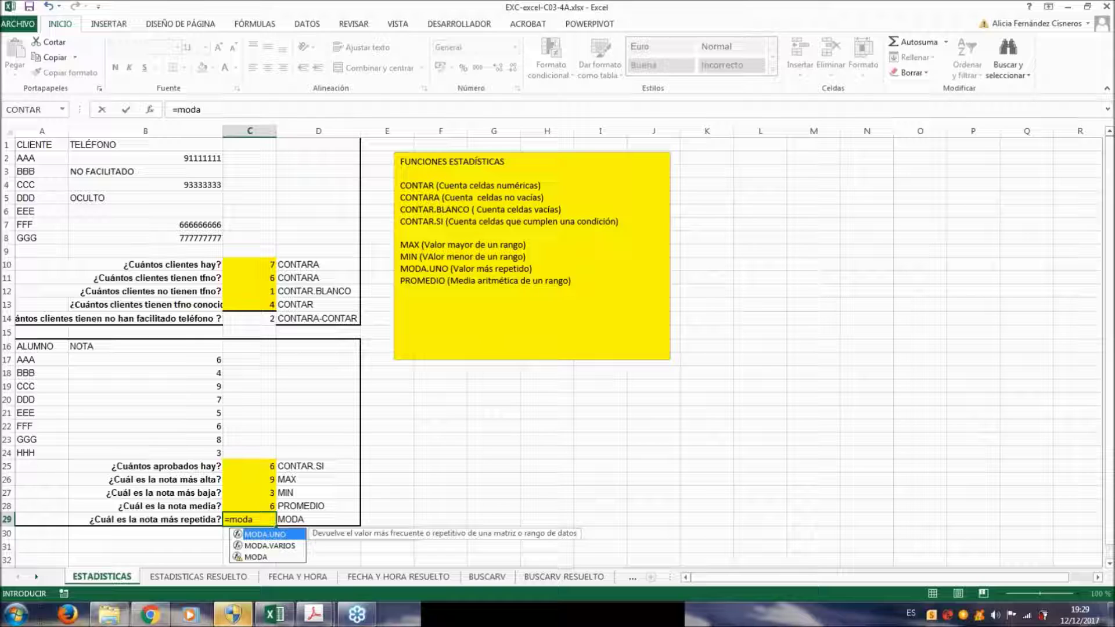
double_click(284, 535)
left_click_drag(176, 356, 183, 386)
left_click_drag(182, 449, 182, 451)
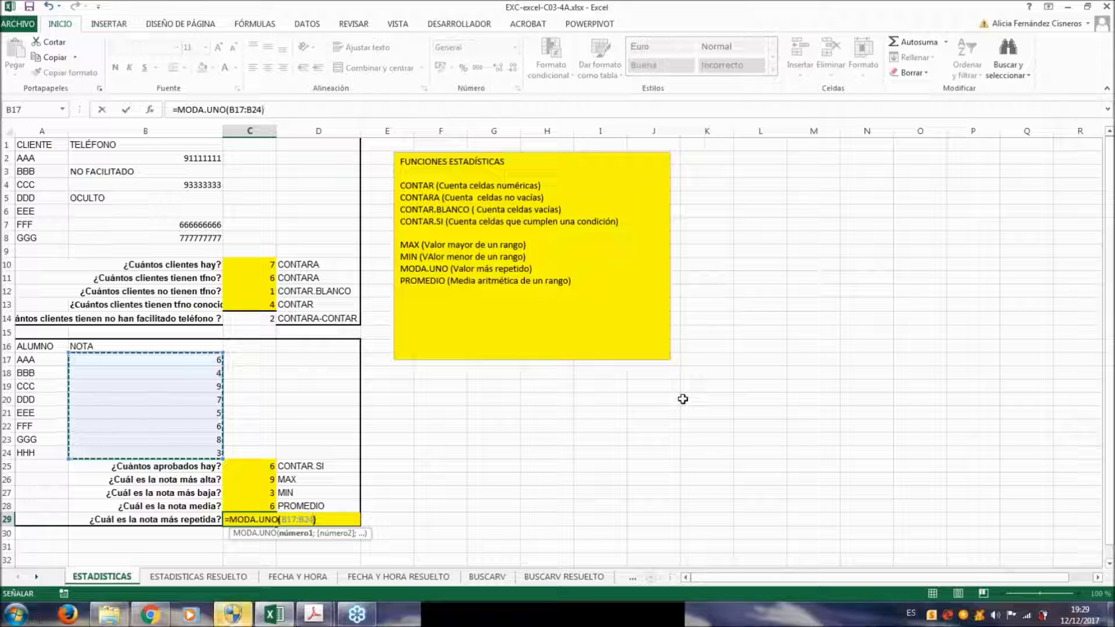
type(")")
key("Return")
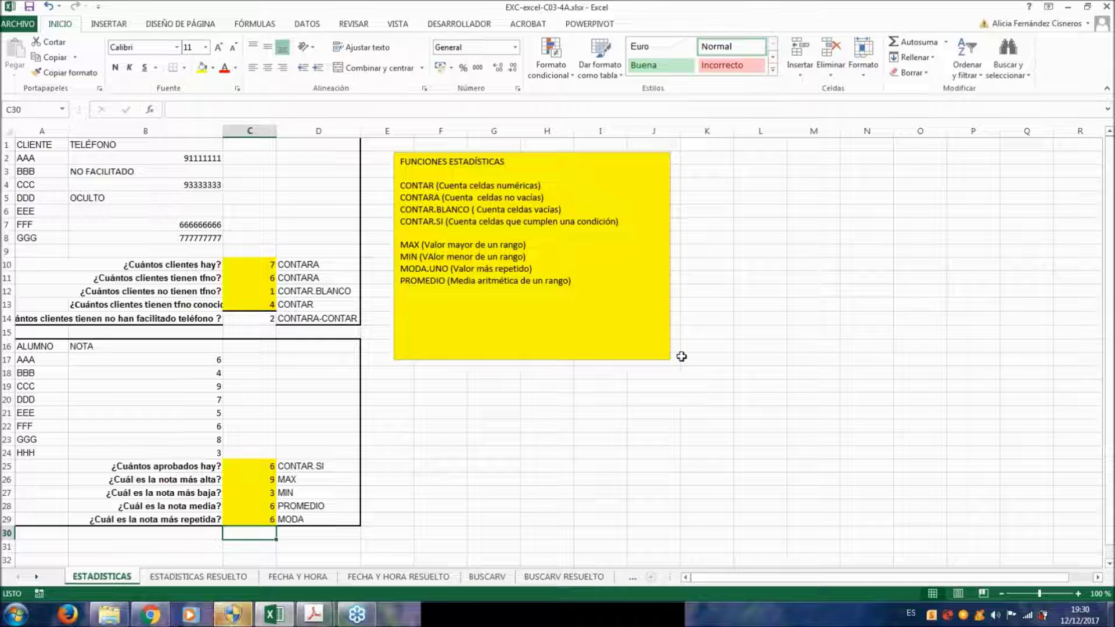
left_click(772, 361)
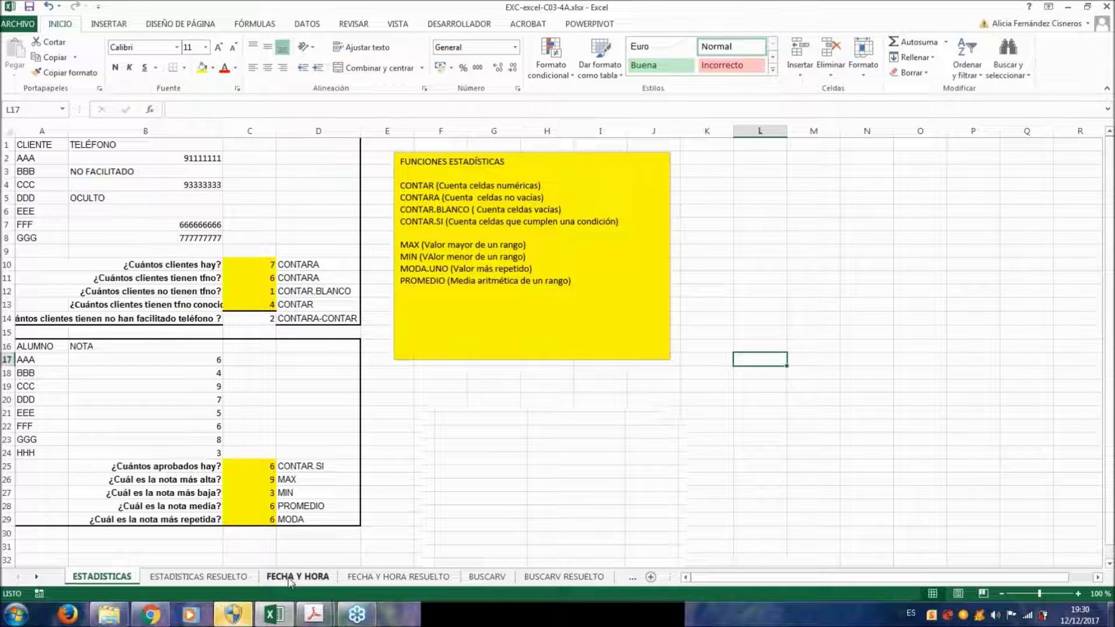
Open the FECHA Y HORA sheet and review its notes on date and time functions from the beginning
left_click(291, 578)
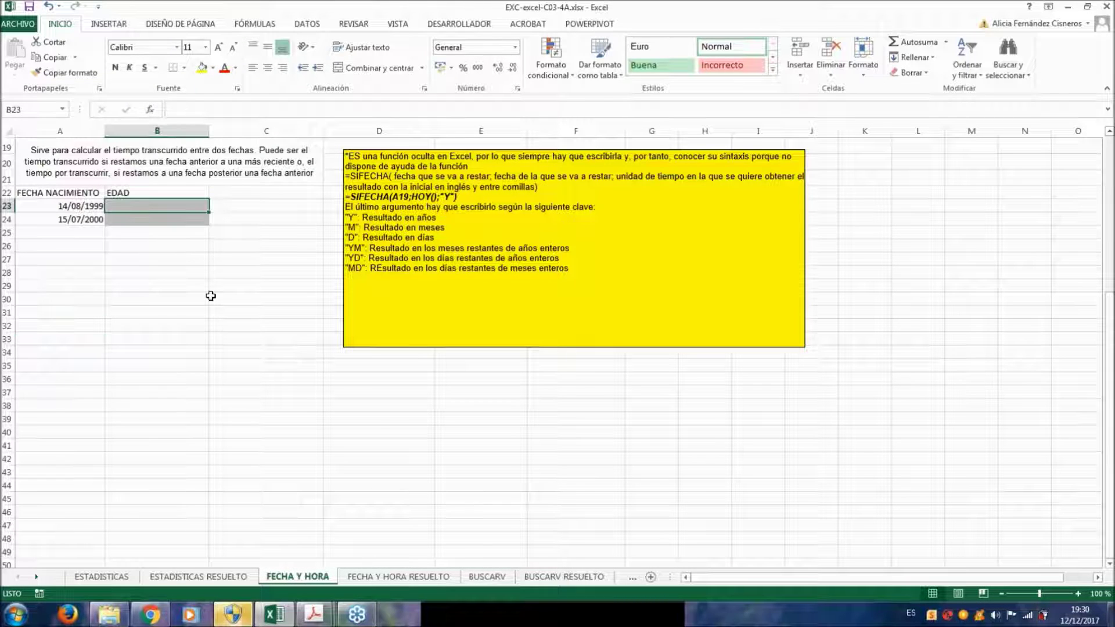
left_click(185, 298)
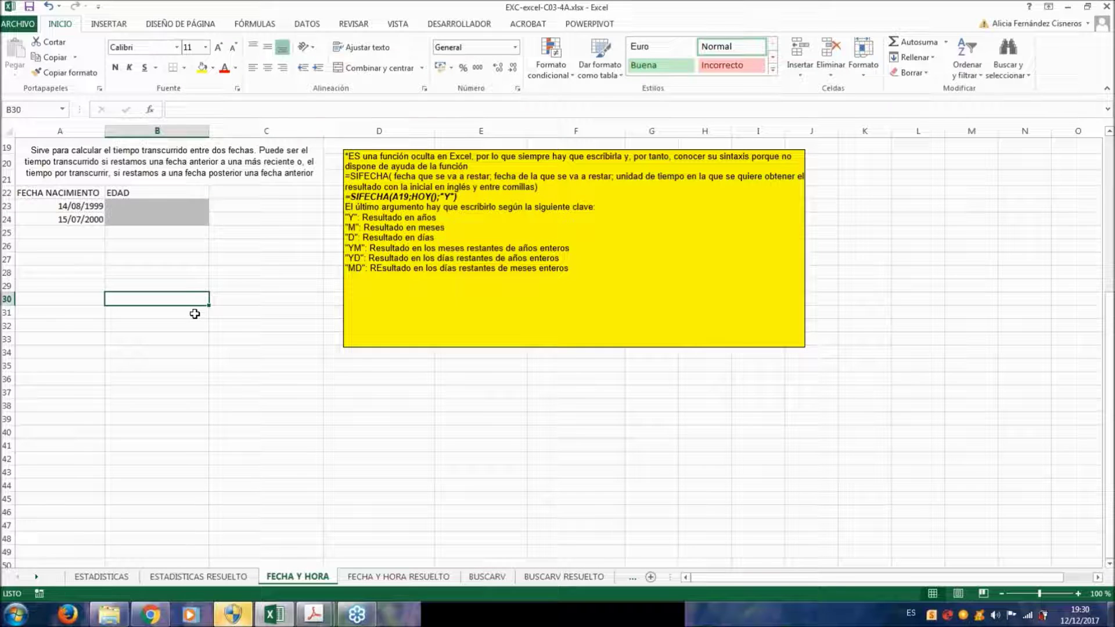
scroll(195, 314, "up", 6)
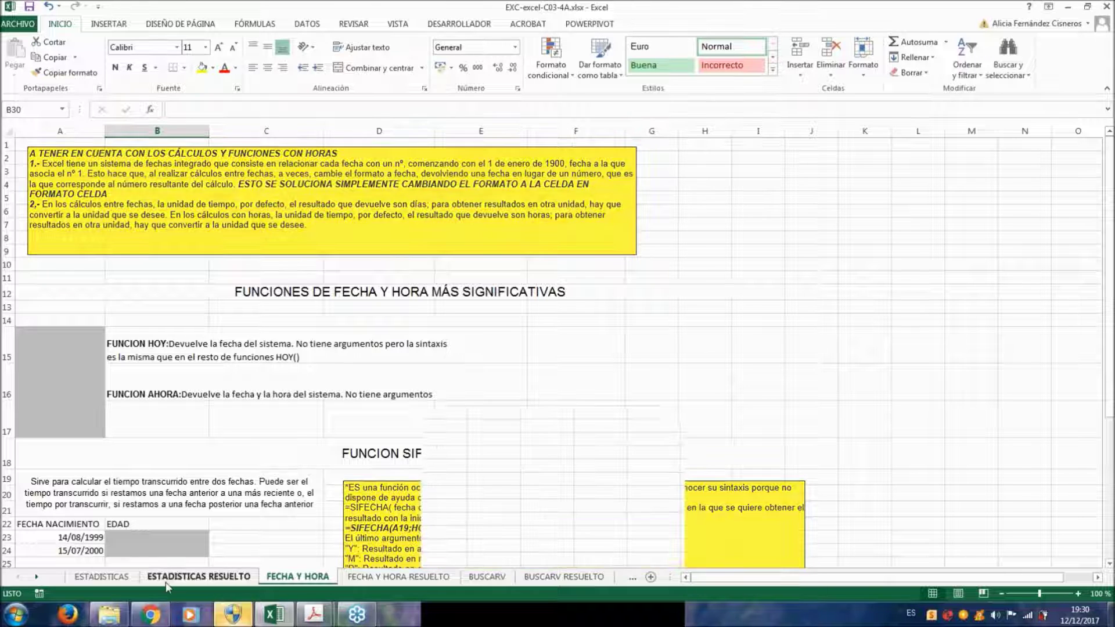
Inspect the formula for the highest grade in C26 on the ESTADISTICAS RESUELTO sheet without changing it
left_click(165, 582)
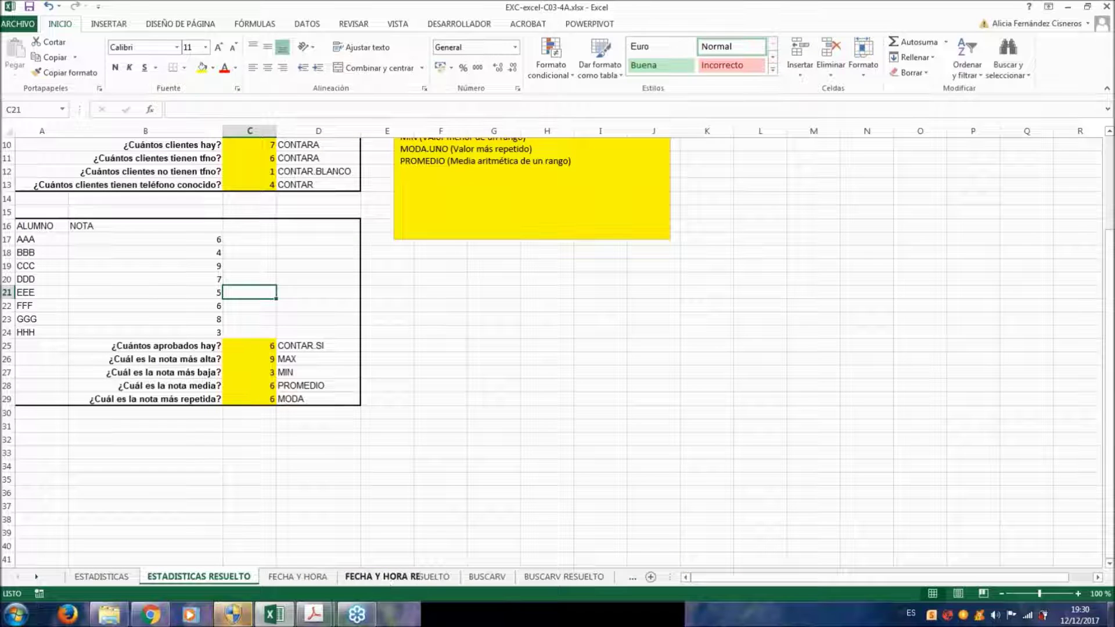
double_click(249, 359)
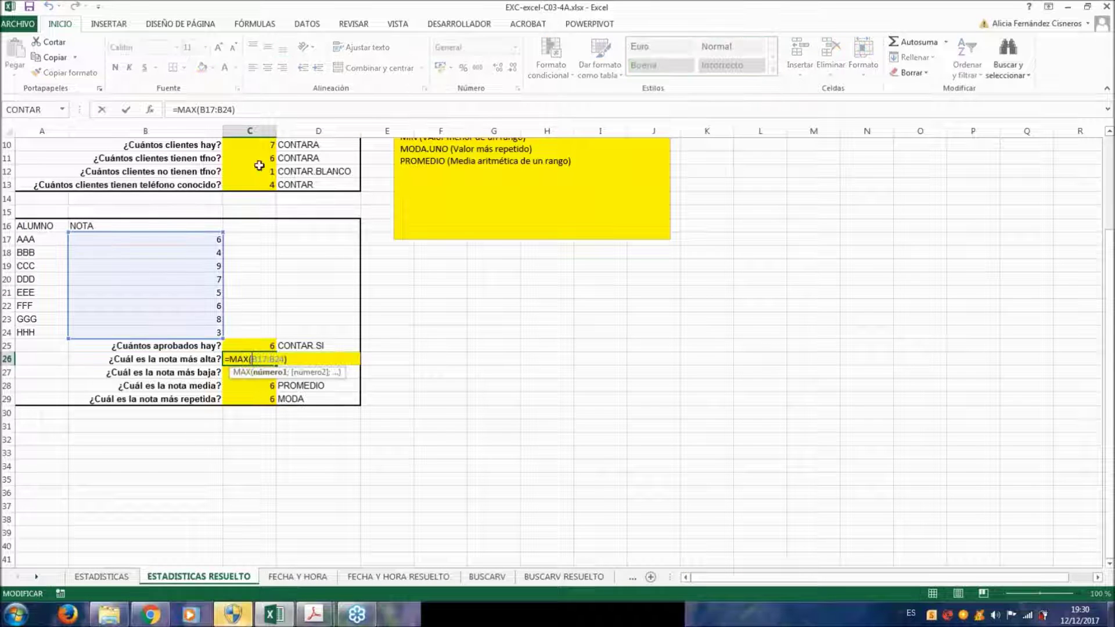
left_click(472, 359)
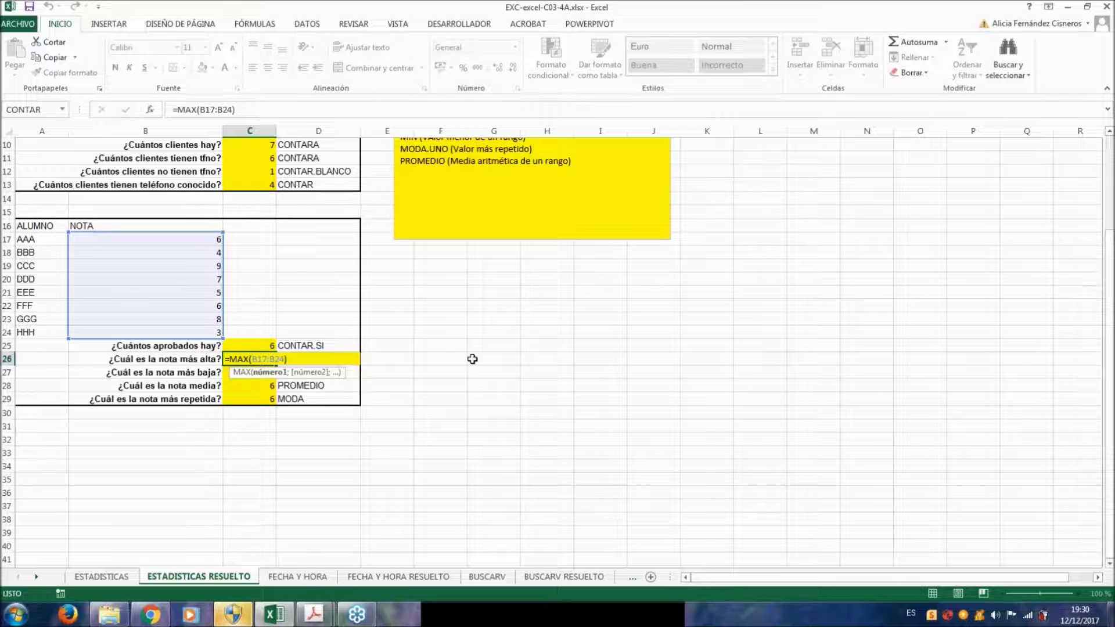
Return to the FECHA Y HORA sheet and enter =HOY() in A16 to get the system date
left_click(319, 581)
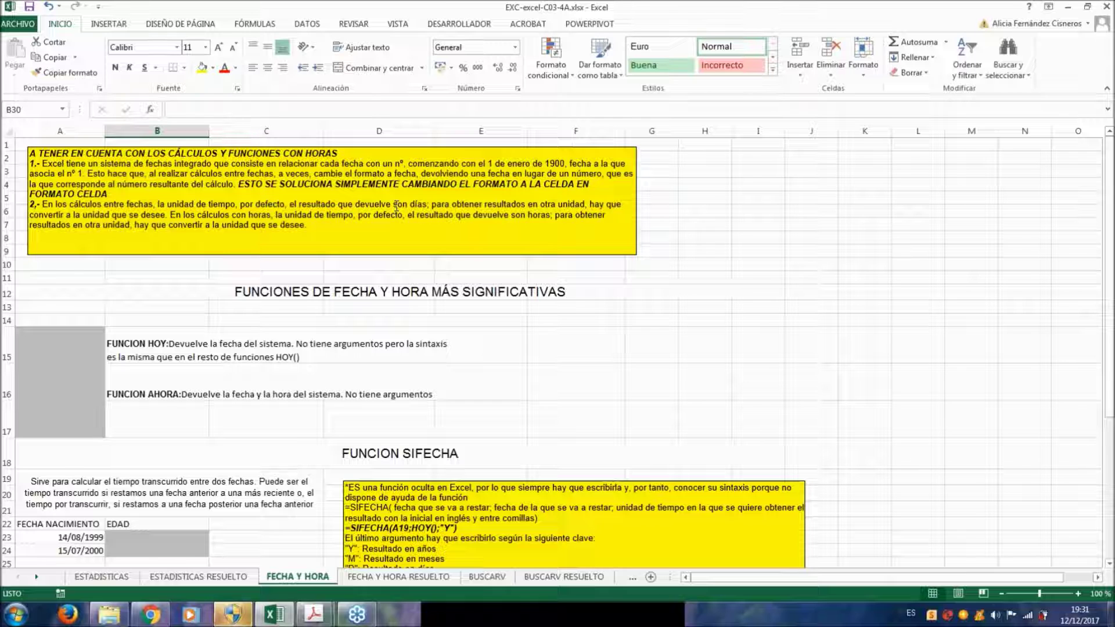
left_click(82, 345)
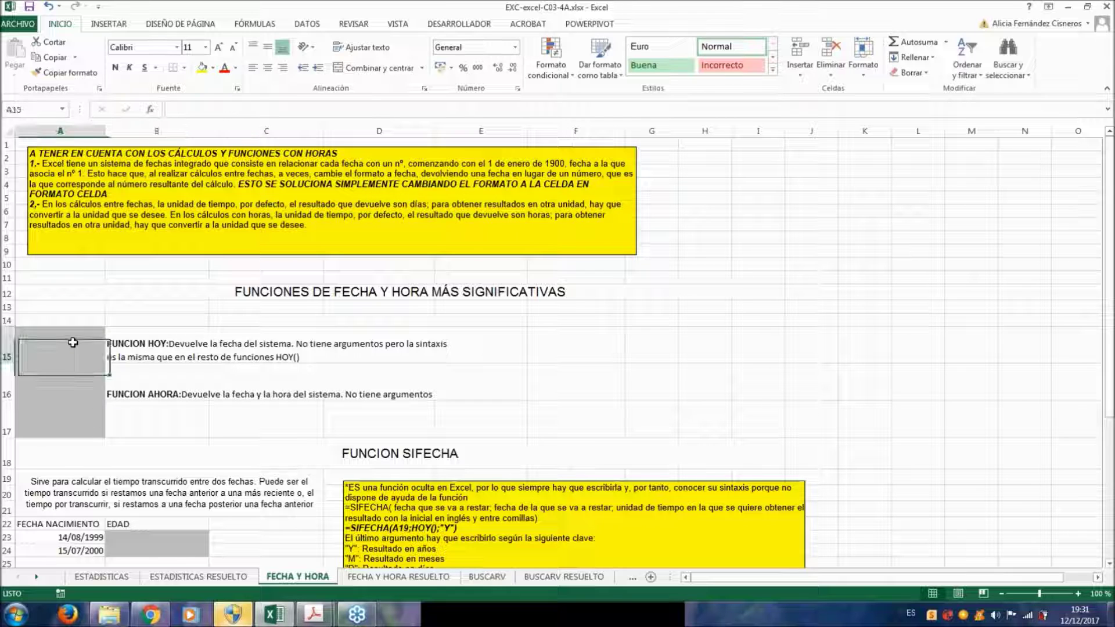
left_click(93, 396)
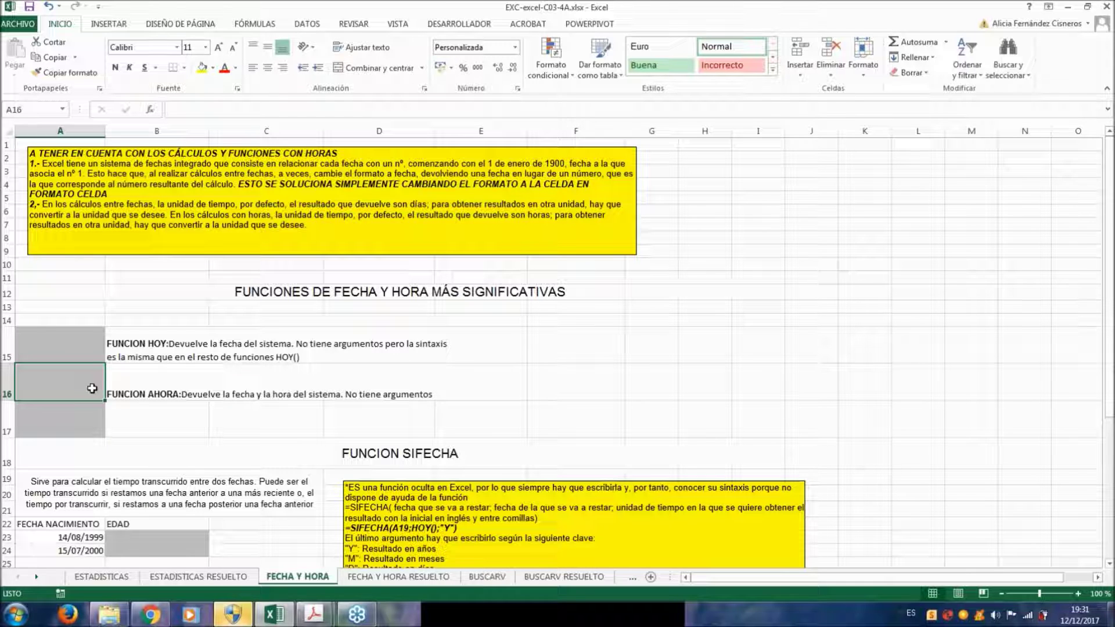
type("=")
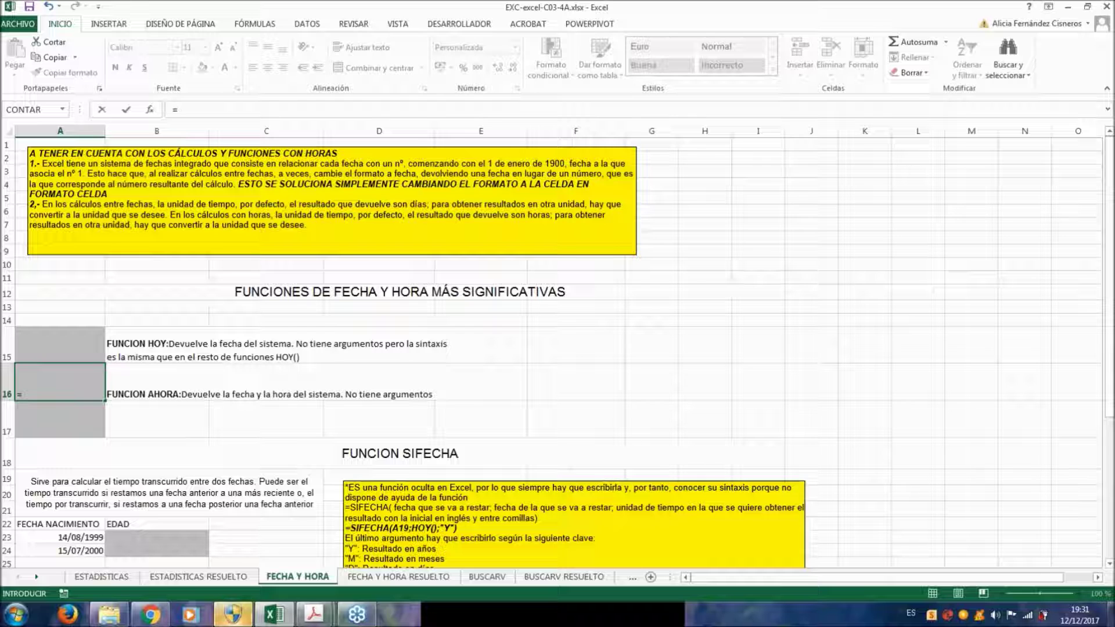
type("ho")
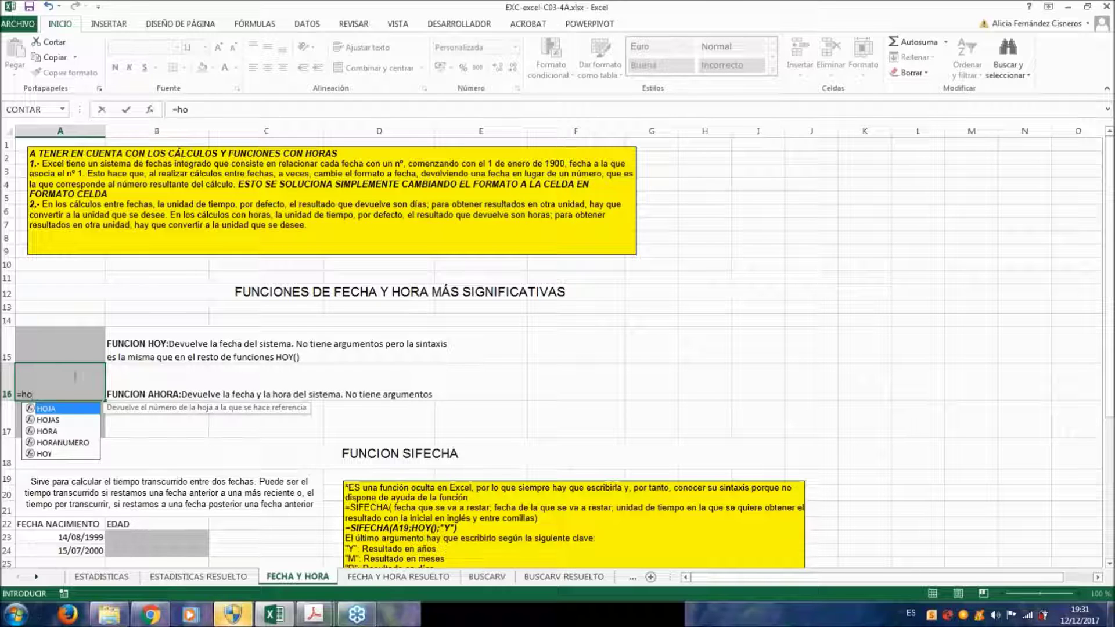
left_click(49, 454)
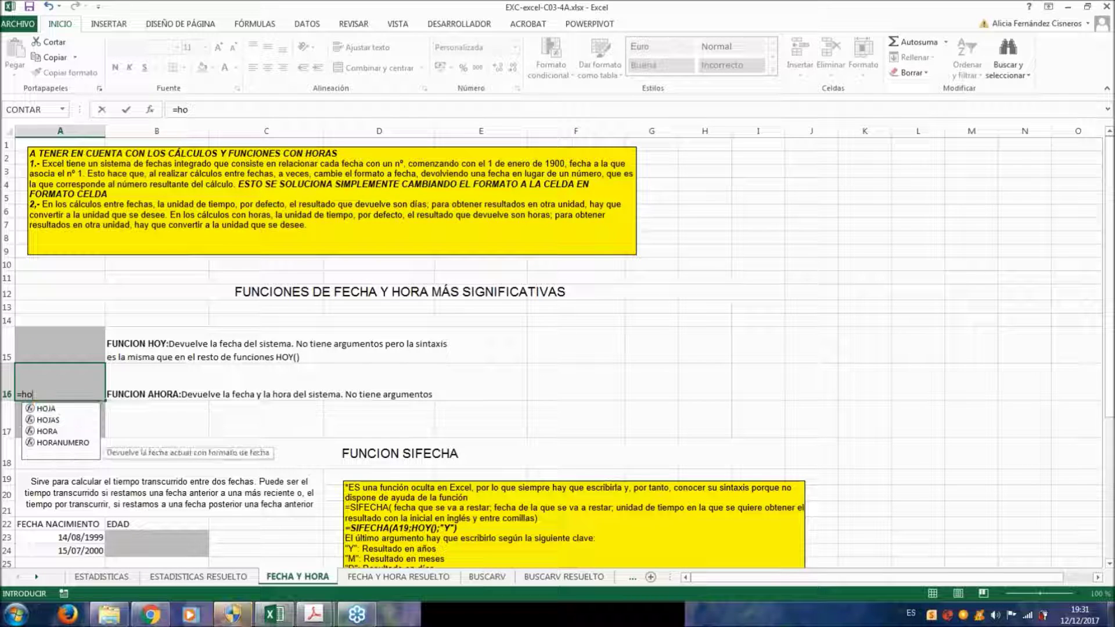
key("Tab")
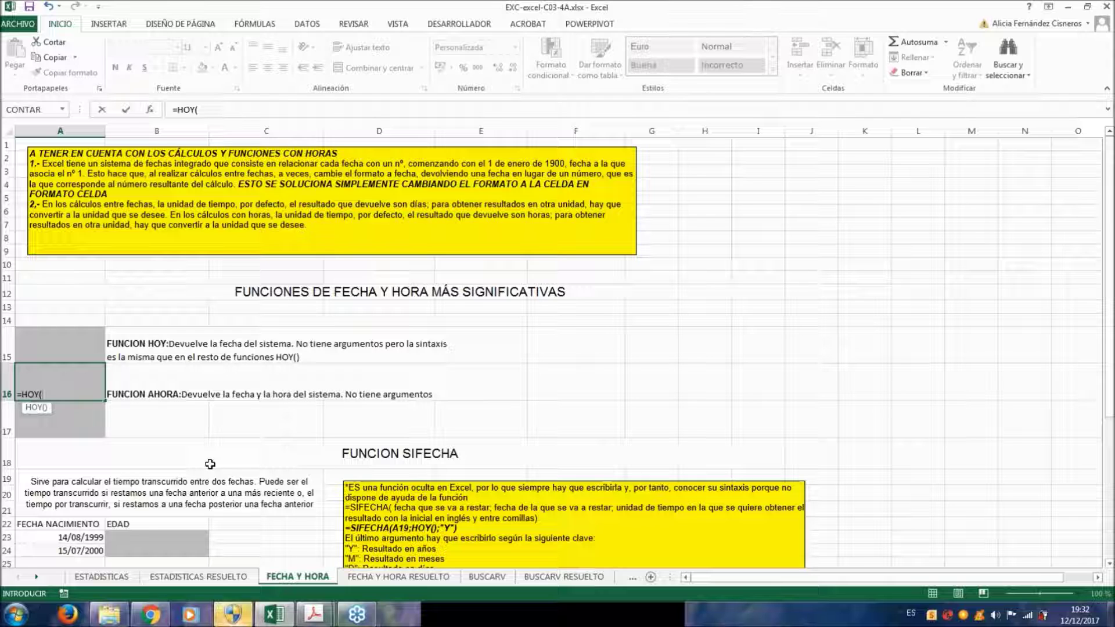
type(")")
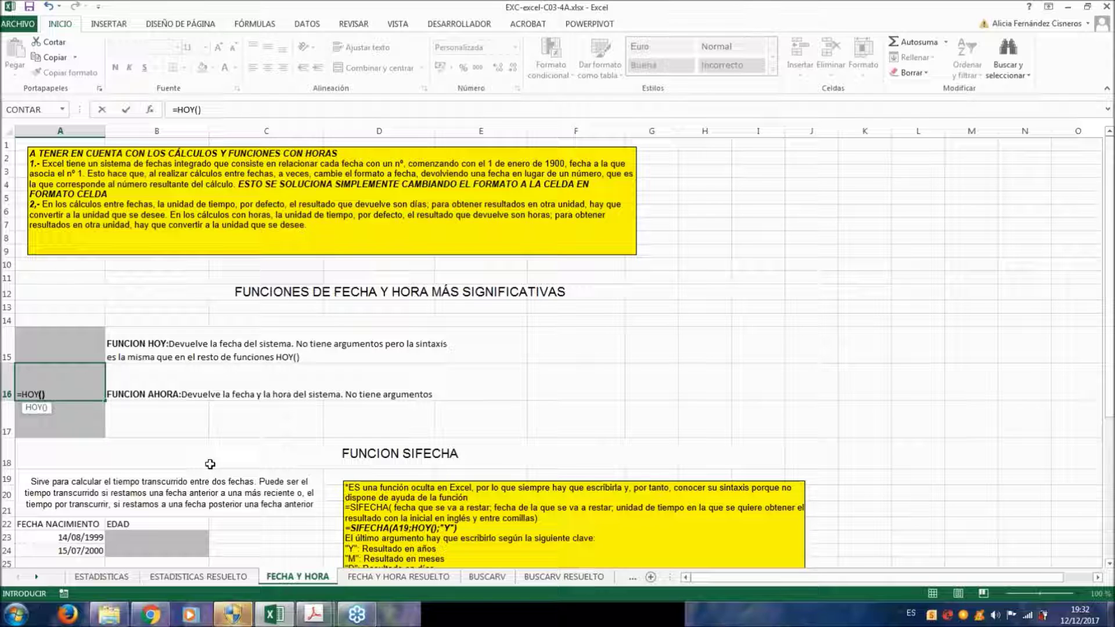
key("Return")
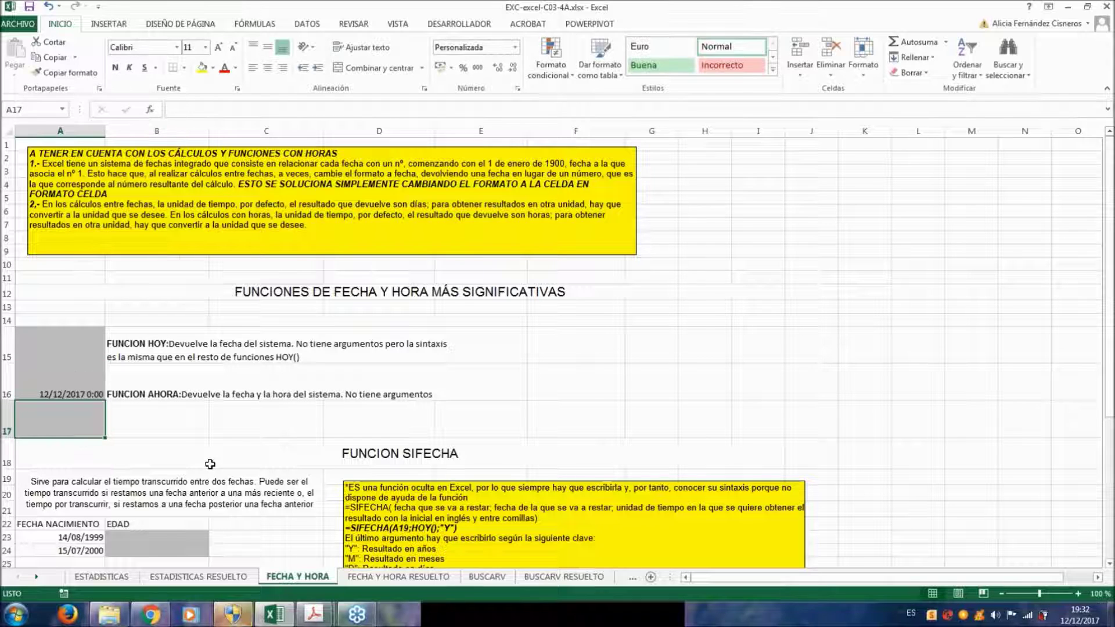
Format A16 as a date of type *14/03/2012 and move the cell to A15, beside the FUNCION HOY description
left_click(75, 386)
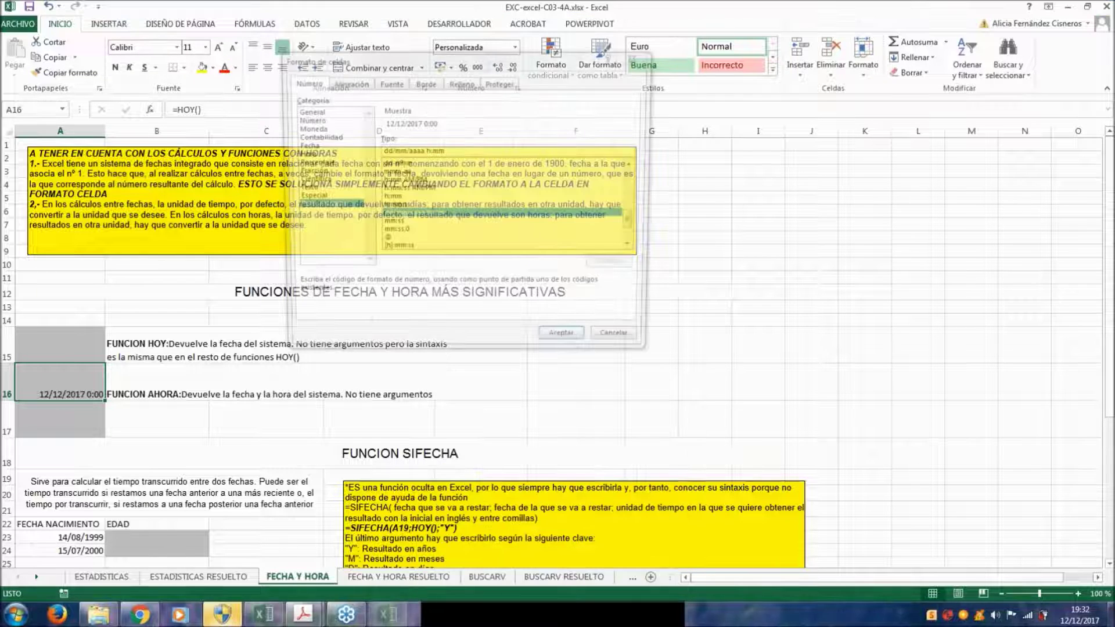
left_click(302, 145)
left_click(567, 343)
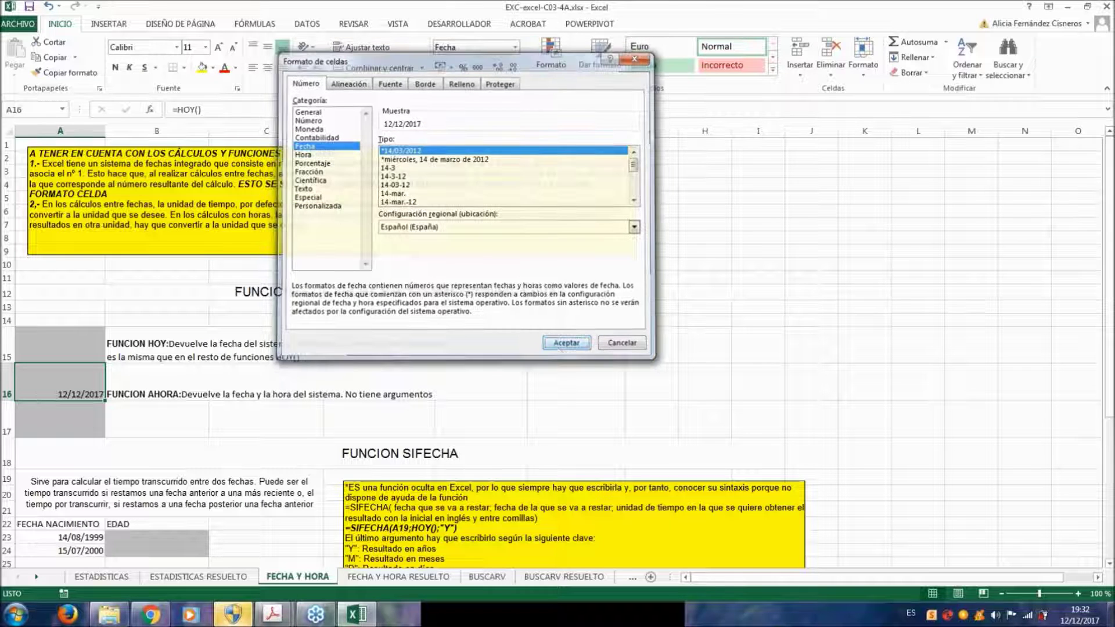
left_click(291, 383)
left_click(87, 390)
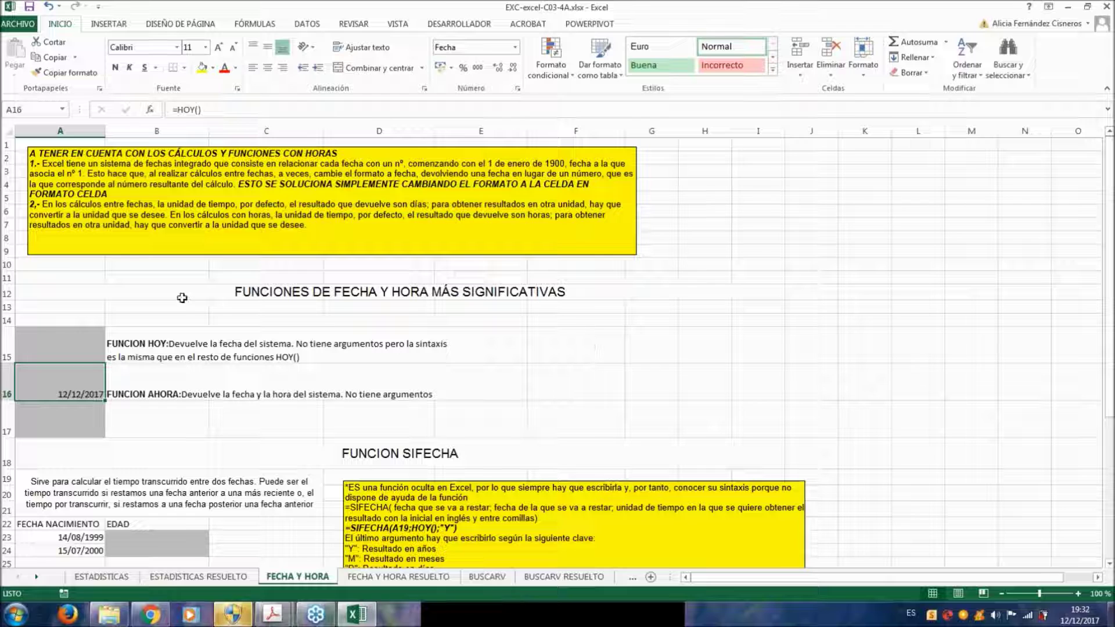
left_click_drag(89, 359, 91, 344)
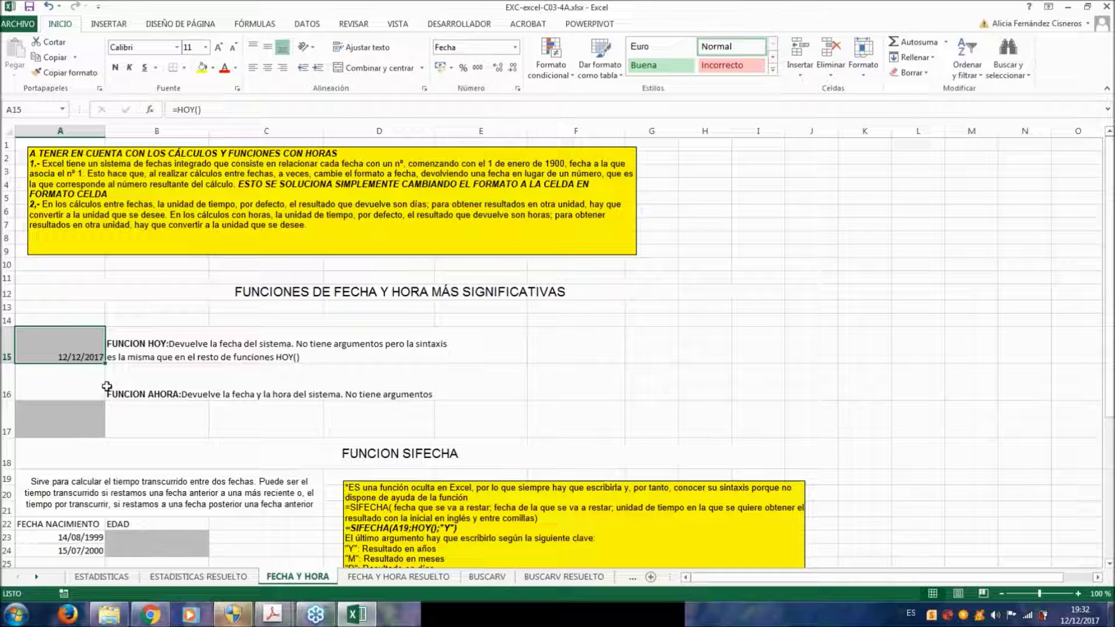
Enter =AHORA() in A16, beside the FUNCION AHORA description, to get the system date and time
left_click(67, 382)
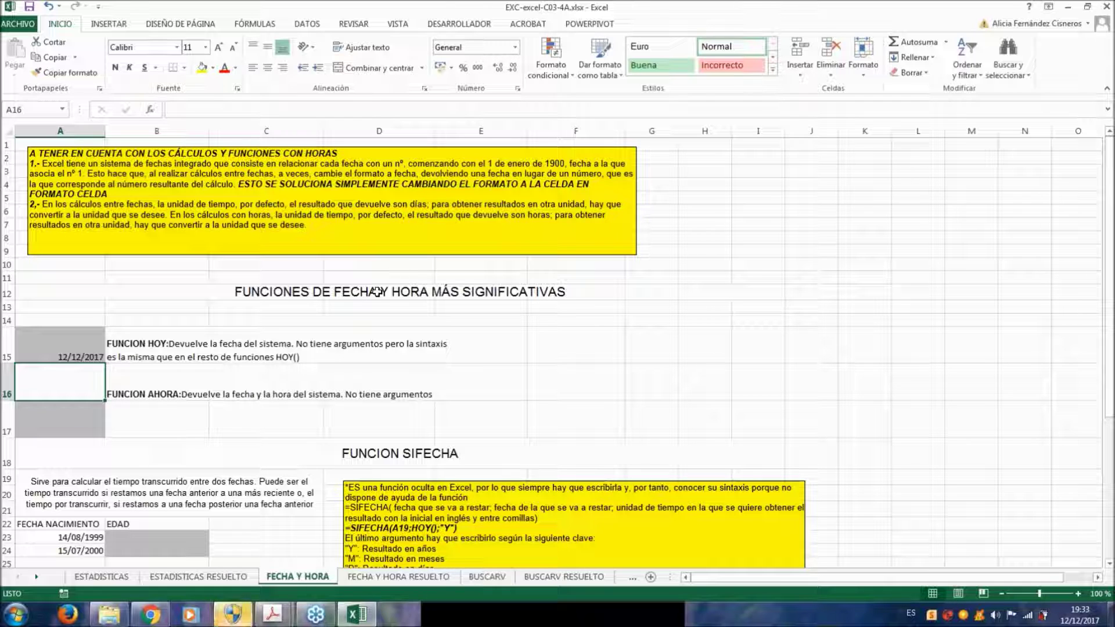
type("=")
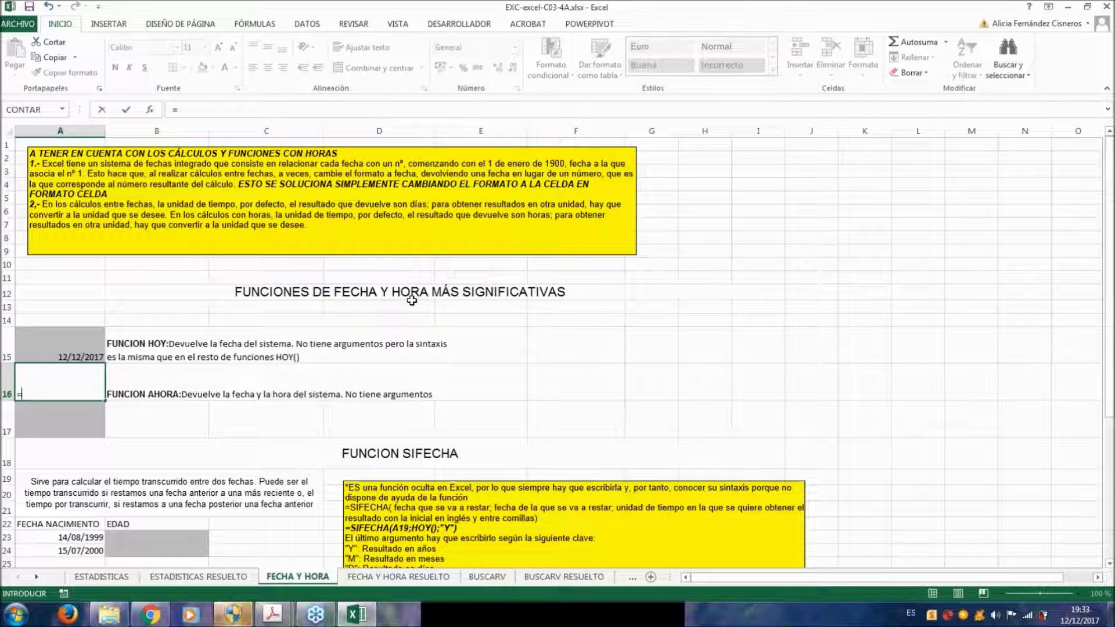
type("aho")
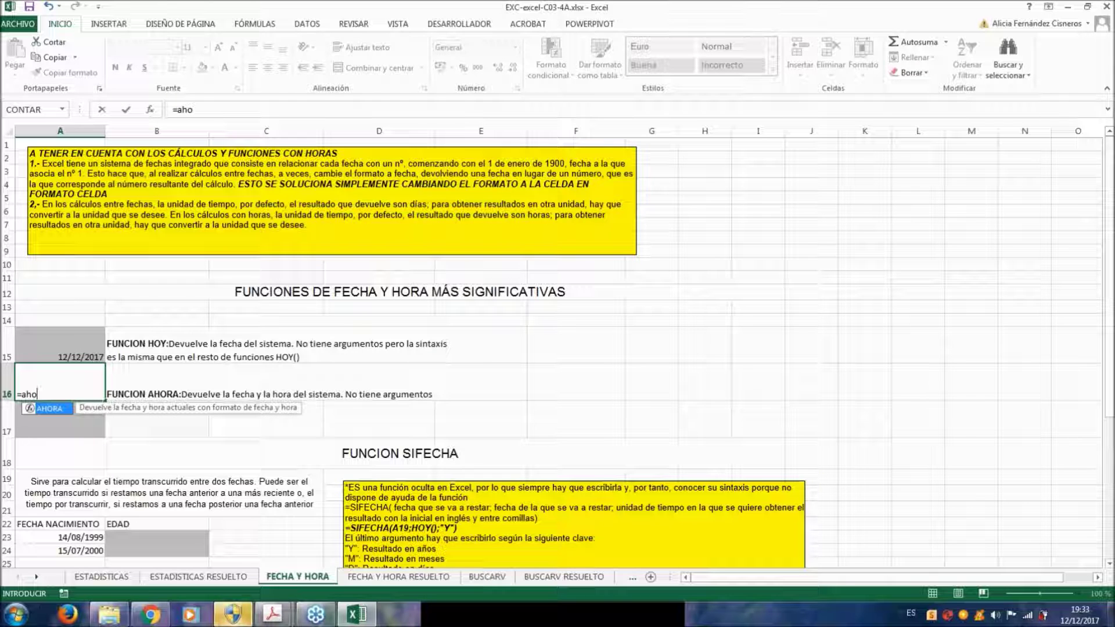
key("Tab")
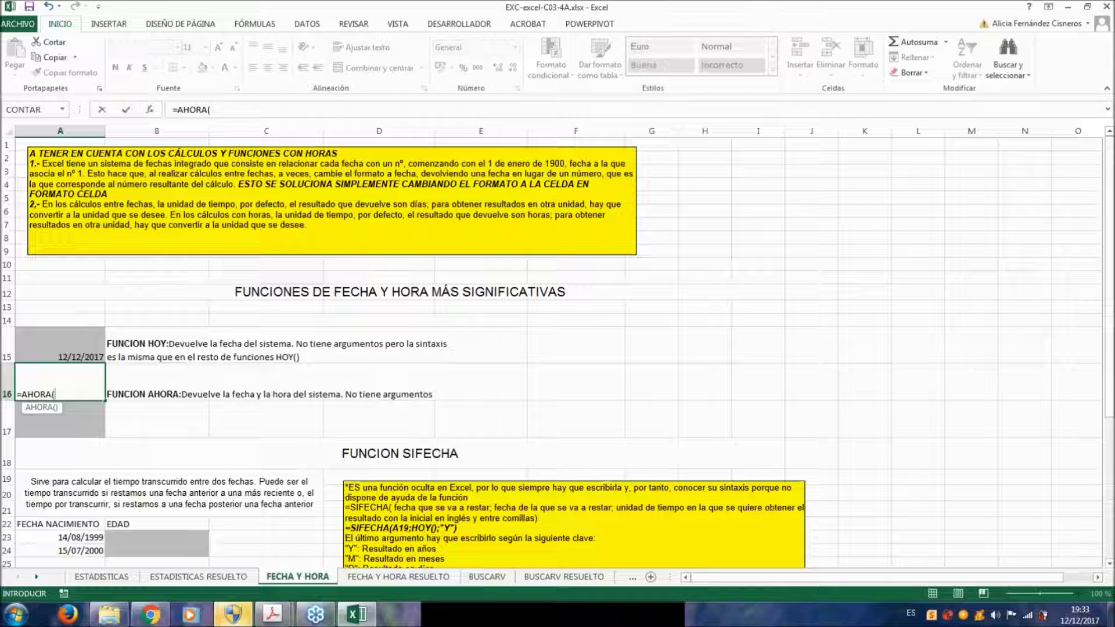
type(")")
key("Return")
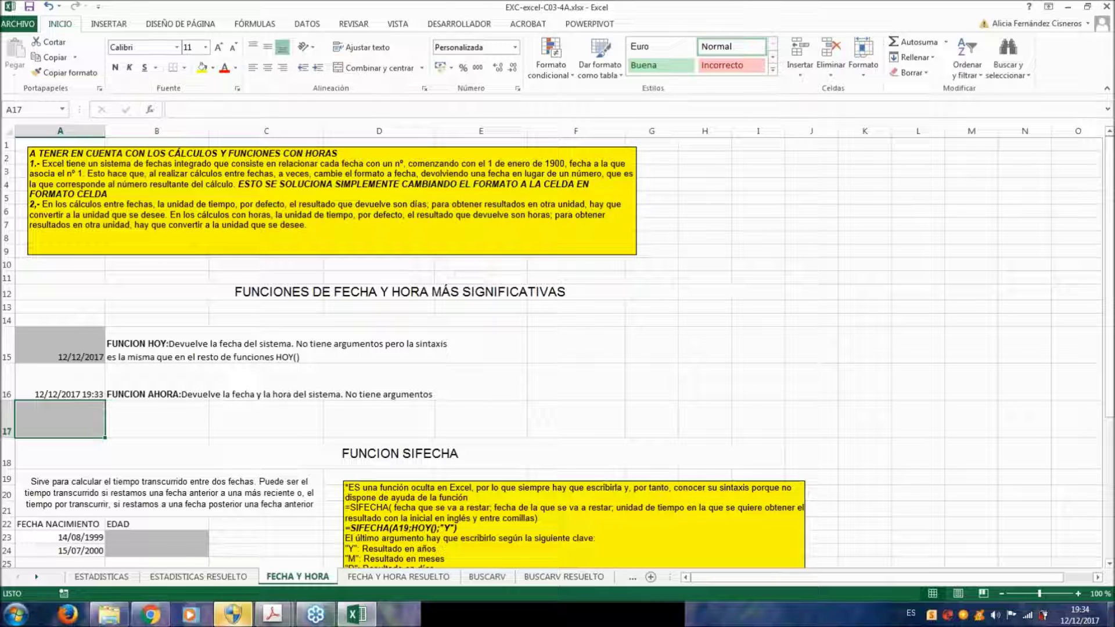
left_click(661, 298)
left_click(764, 184)
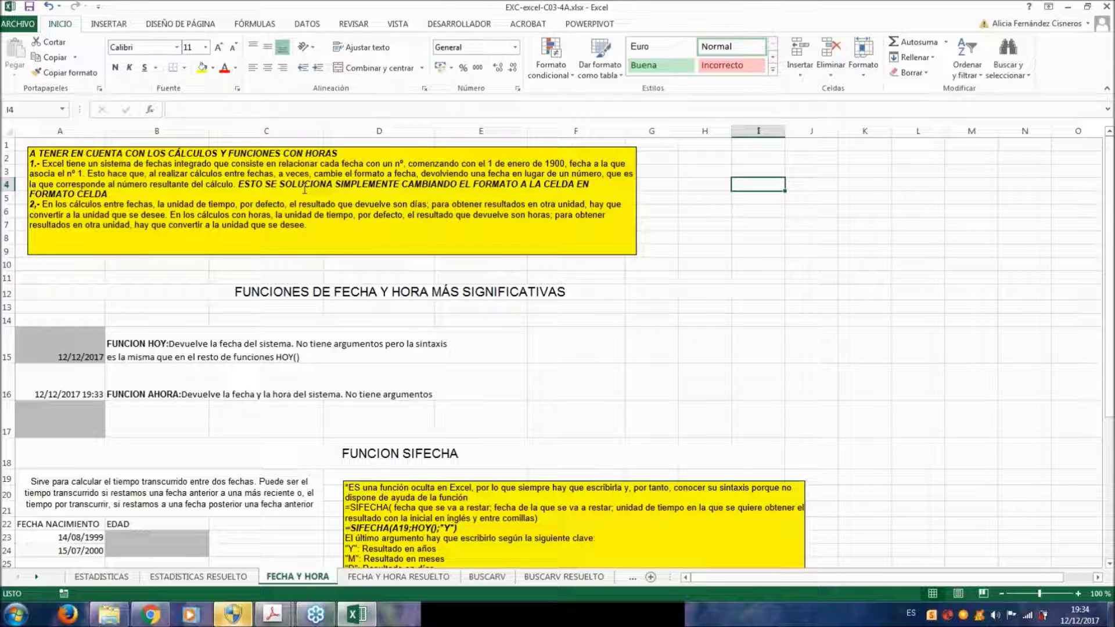
Change the format of the HOY date in A15 to Número with 0 decimal places
left_click(72, 337)
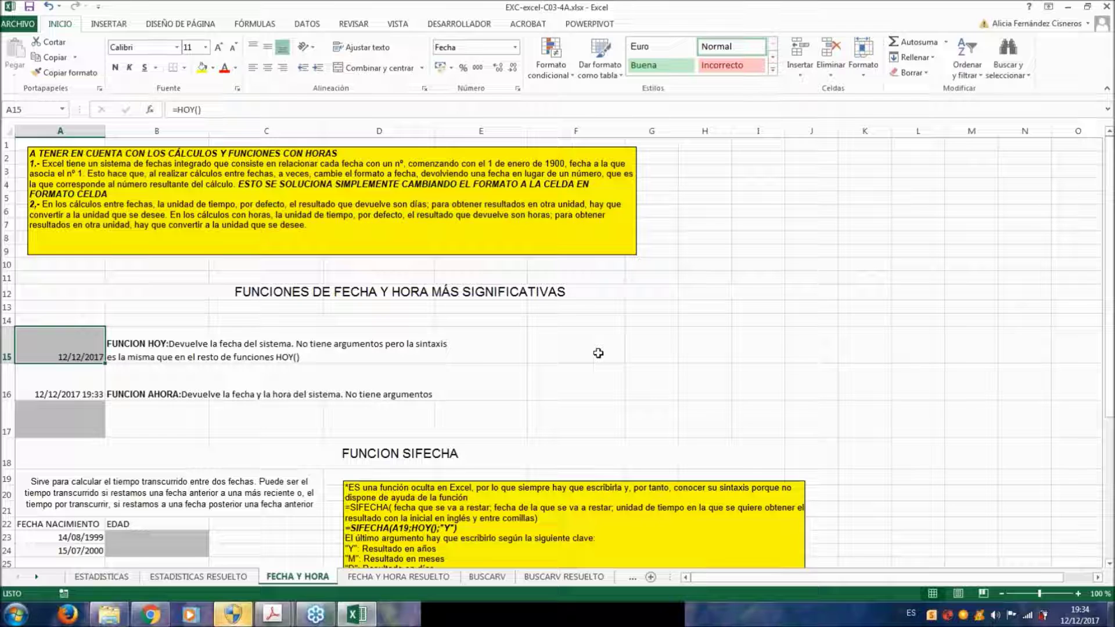
left_click(521, 92)
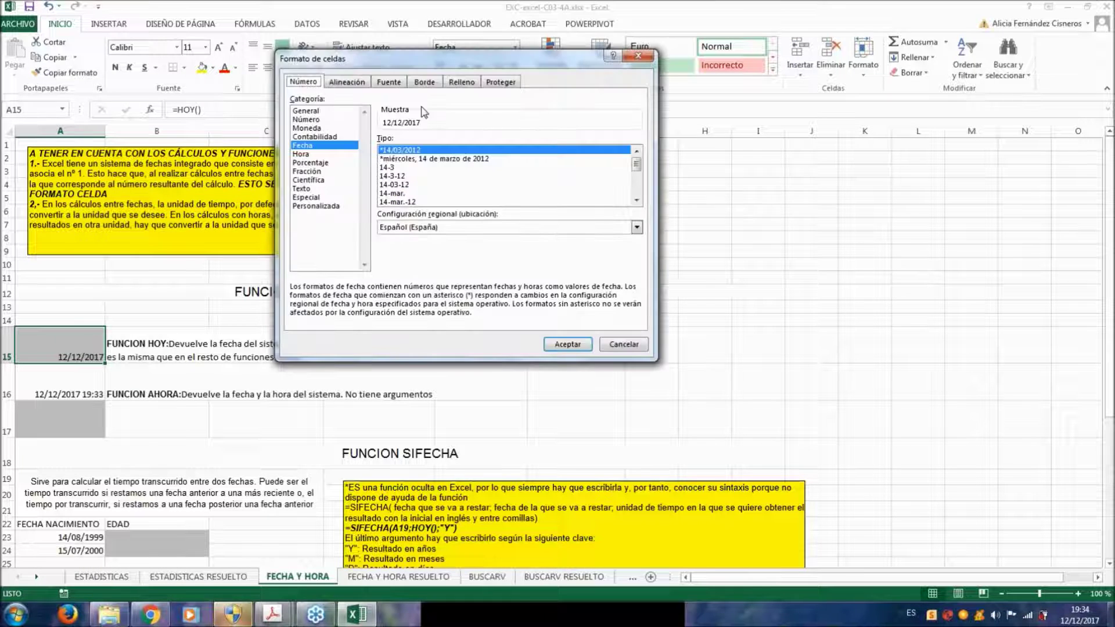
left_click(314, 120)
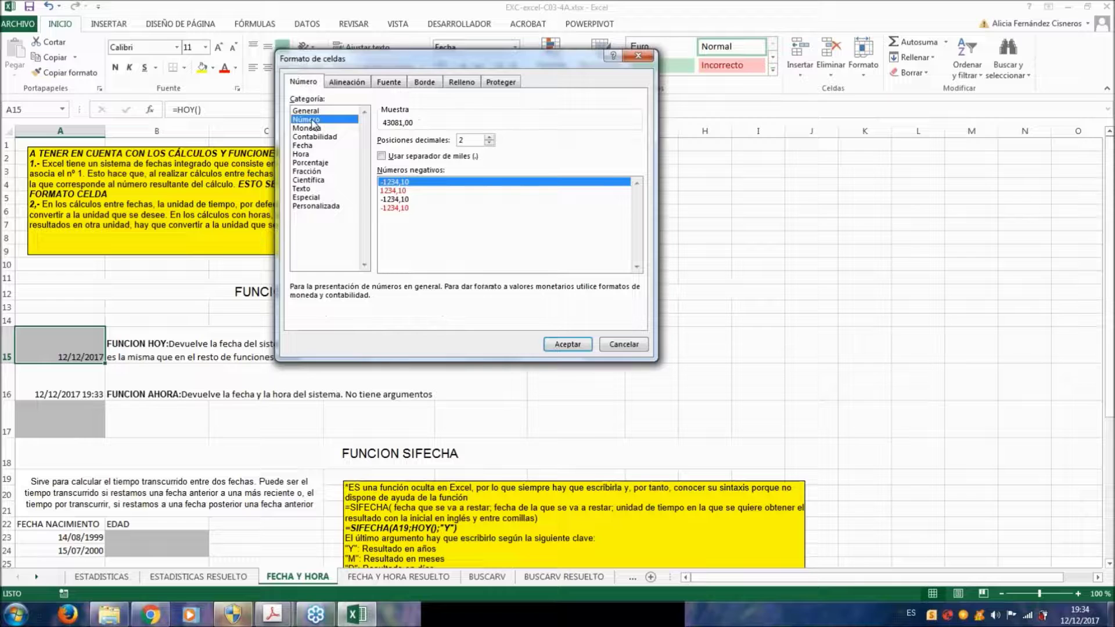
left_click(426, 146)
type("0")
key("Return")
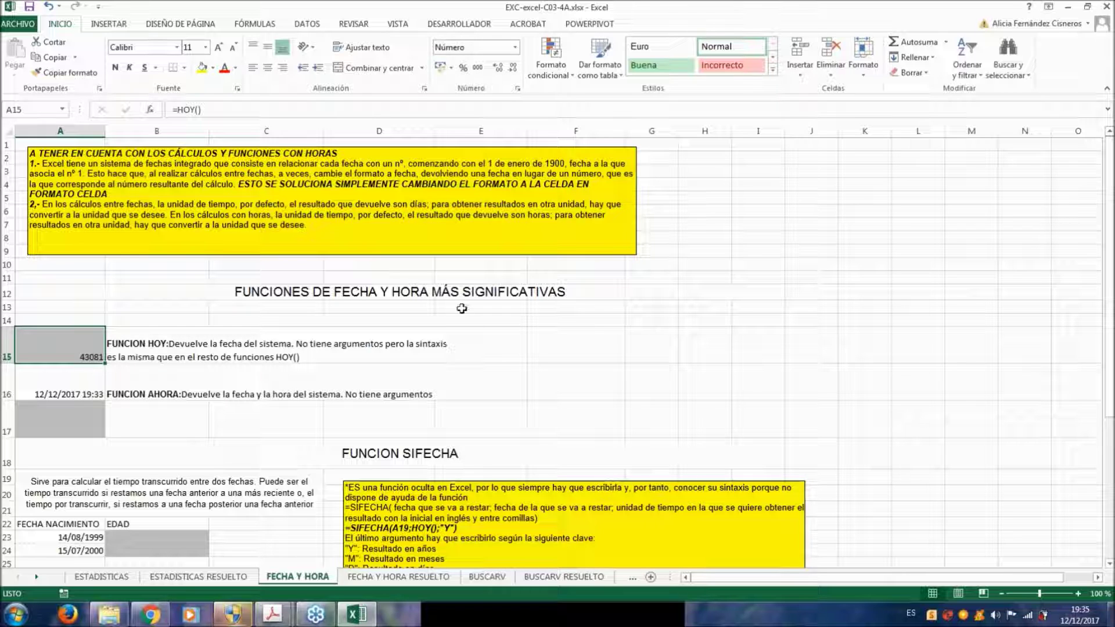
Enter the date 1/8/95 in cell I4 of the FECHA Y HORA sheet
left_click(757, 185)
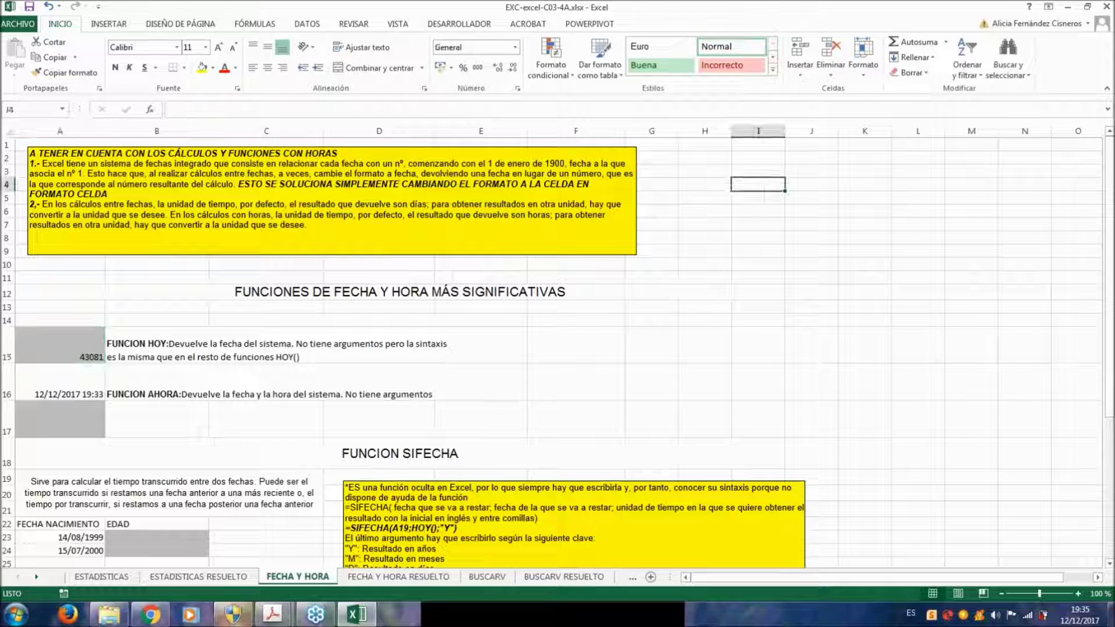
type("1/8/")
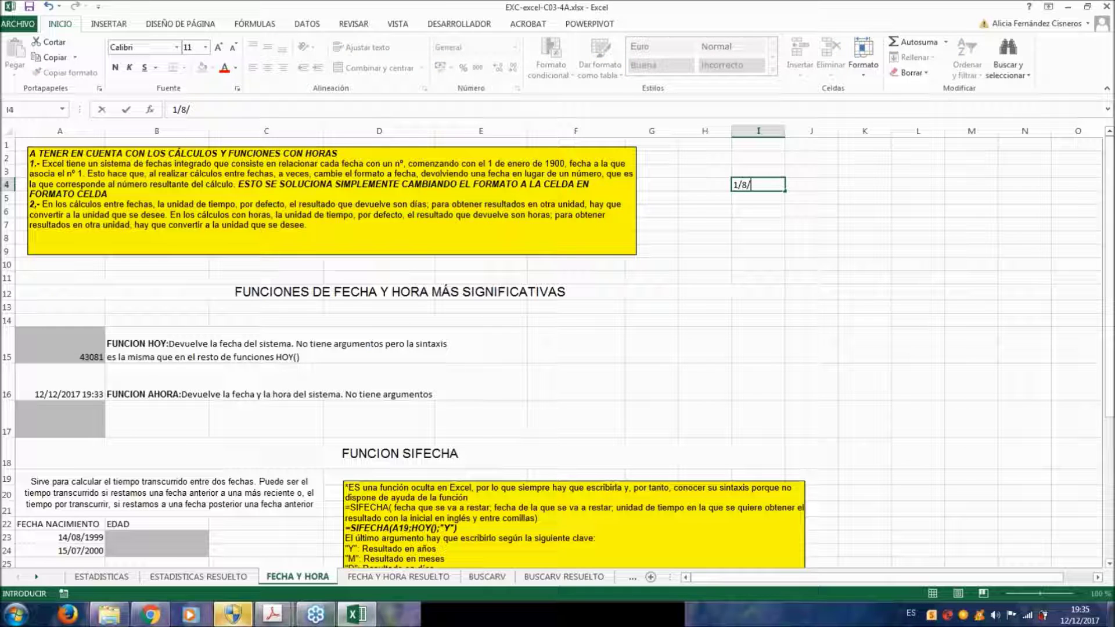
type("95")
key("Return")
left_click(758, 211)
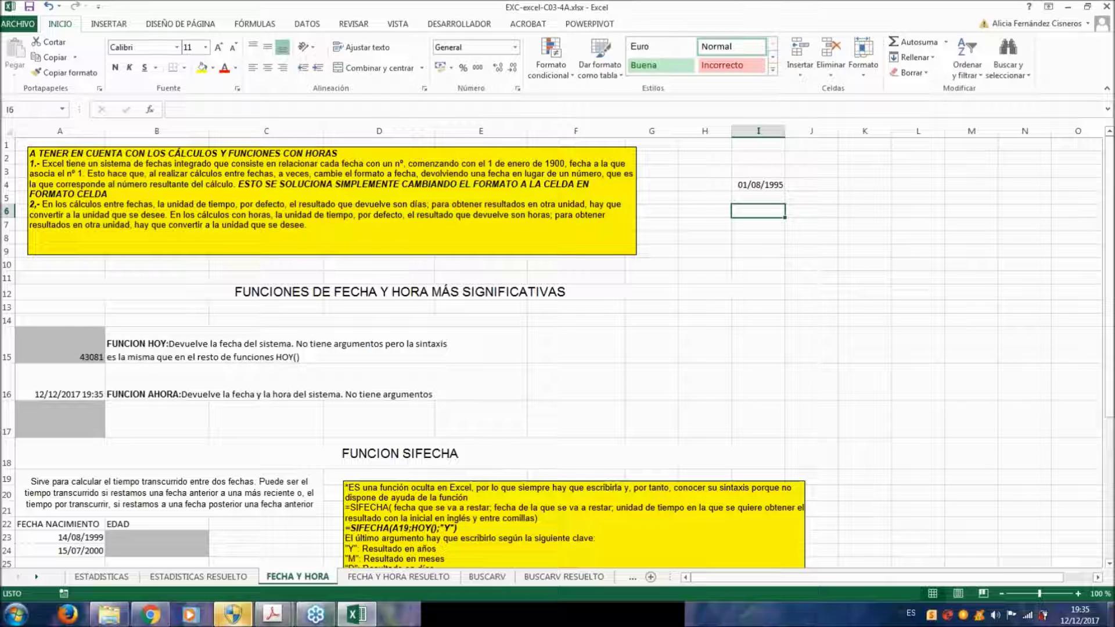
Change the year of the date in I4 to 2017
double_click(774, 183)
key("BackSpace")
key("BackSpace")
key("BackSpace")
key("BackSpace")
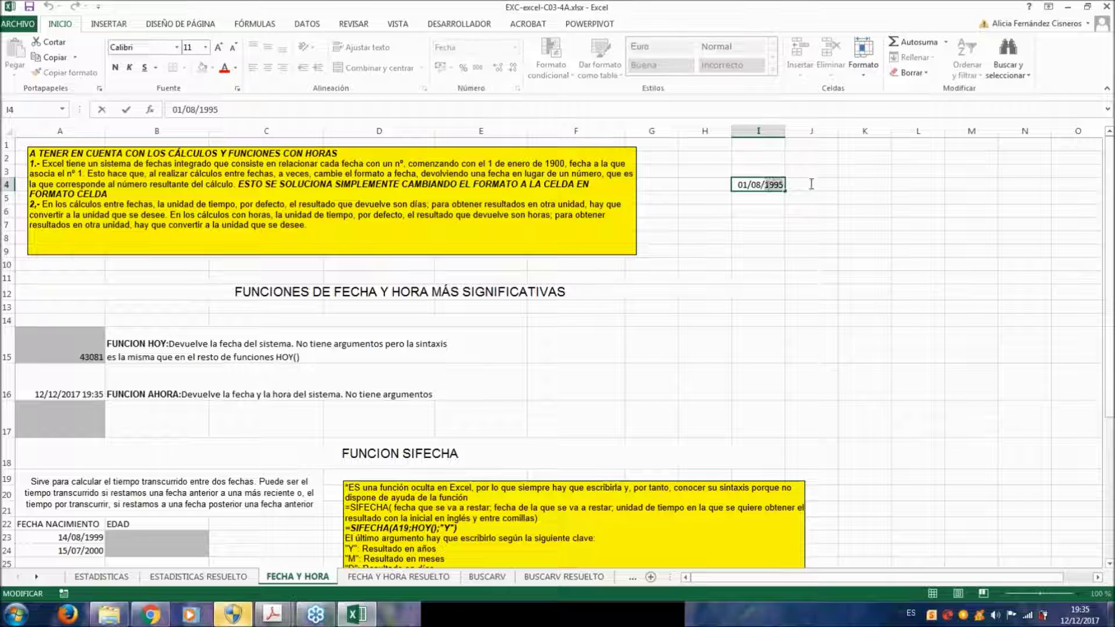
type("2017")
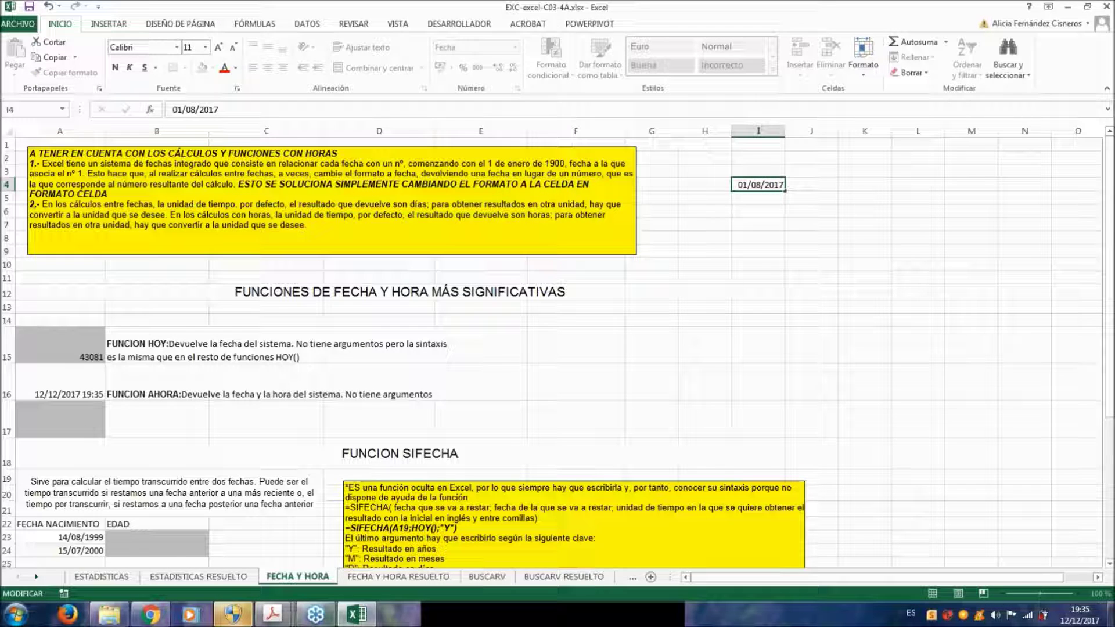
key("Return")
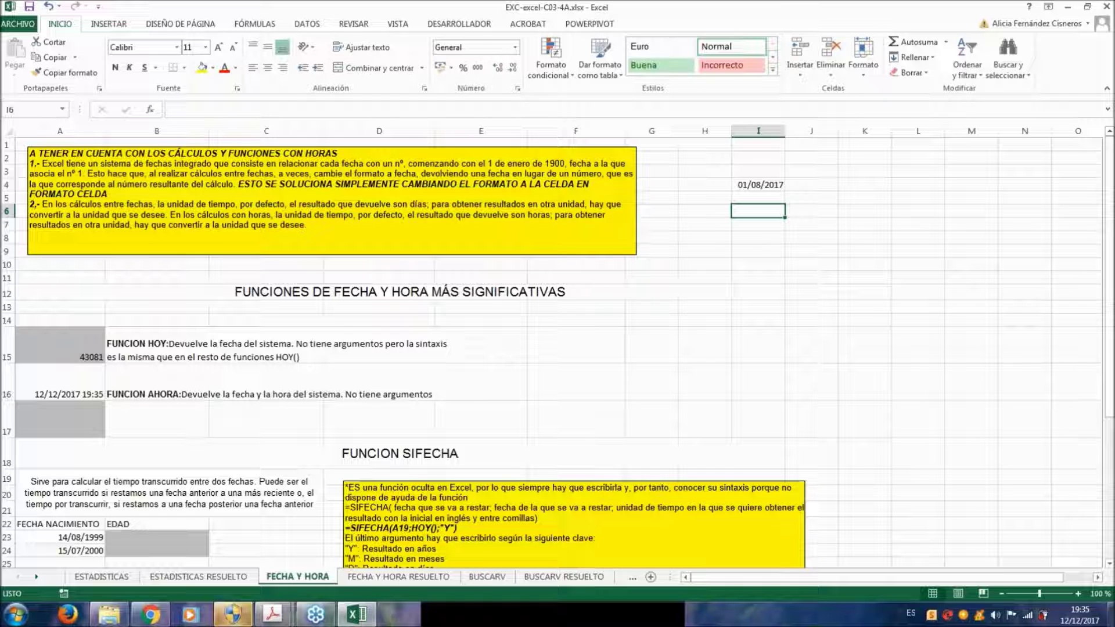
Enter =HOY()-I4 in I6 to calculate the days elapsed since the date in I4
type("=")
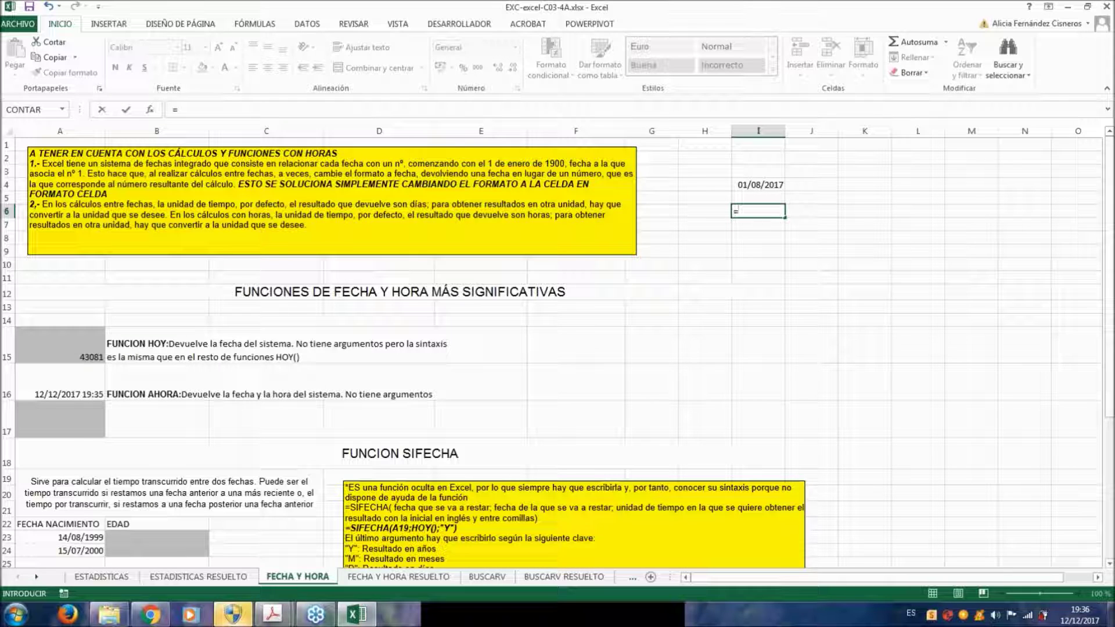
type("hoy")
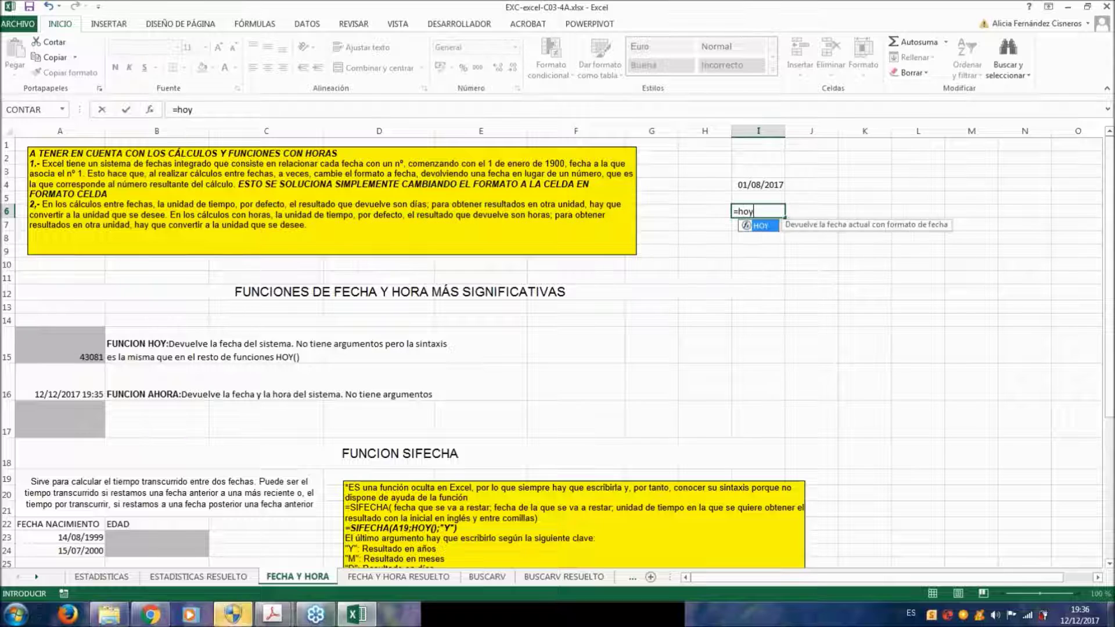
type("()")
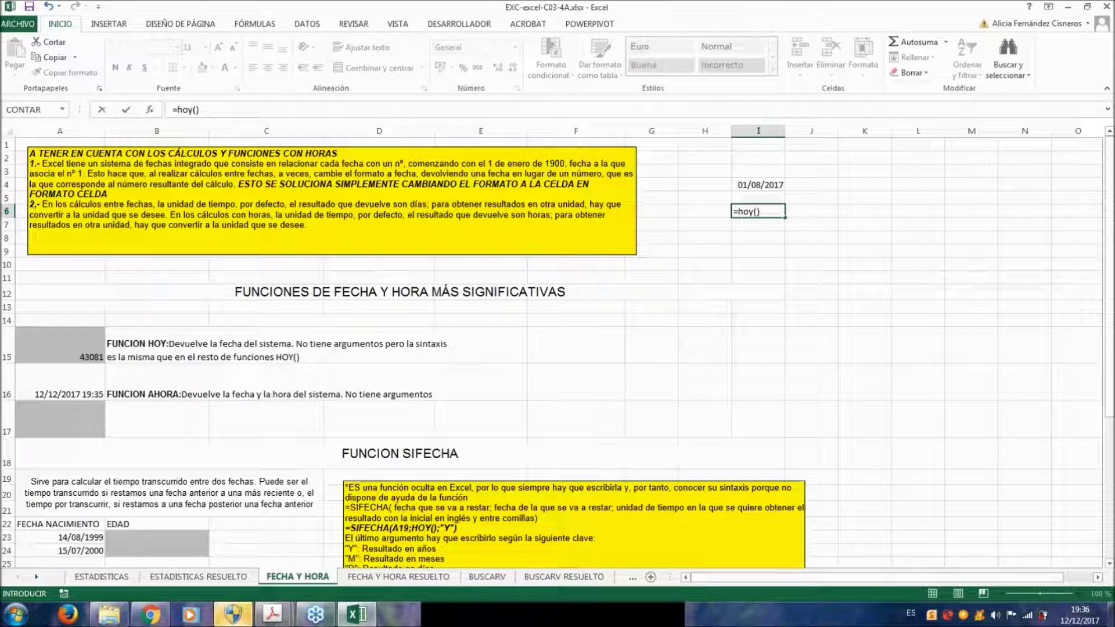
type("-")
left_click(766, 185)
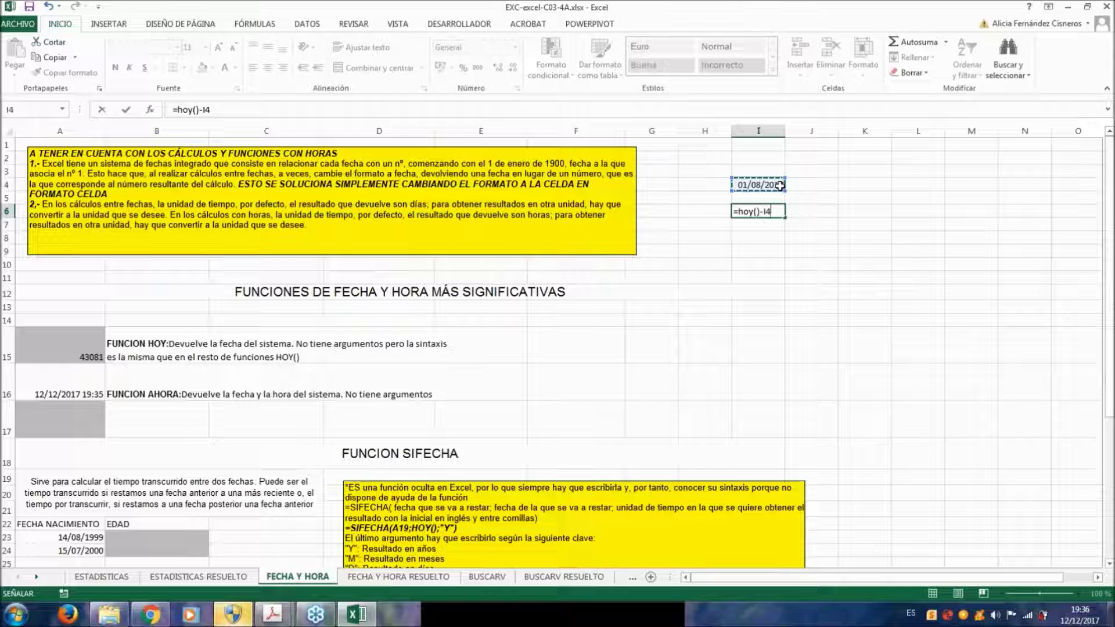
key("Return")
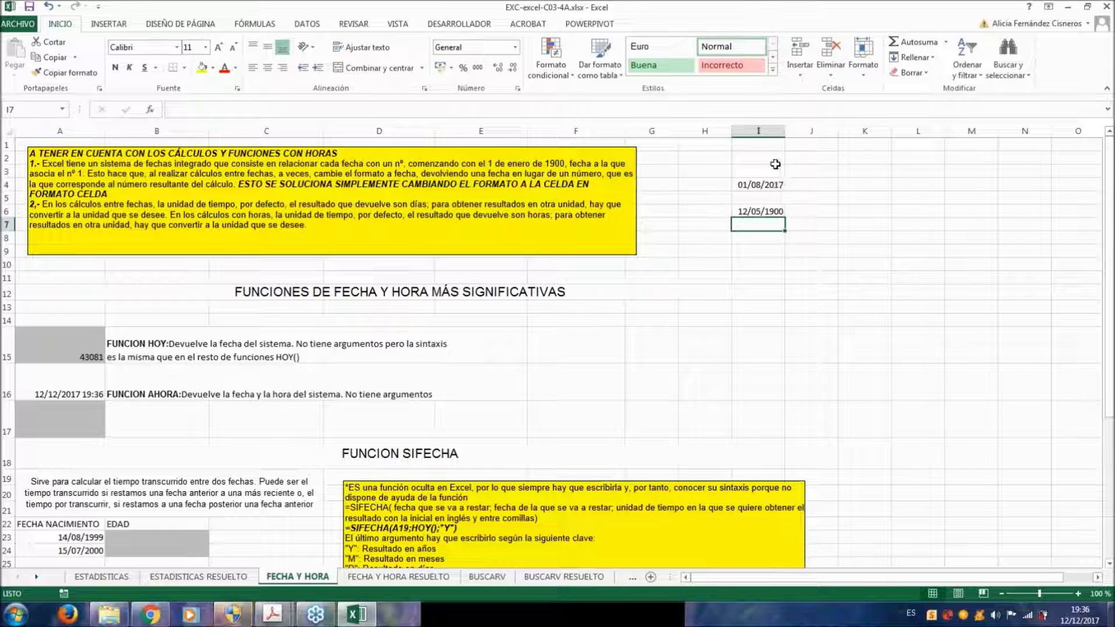
Format the date difference in I6 as Número with 0 decimal places
left_click(759, 212)
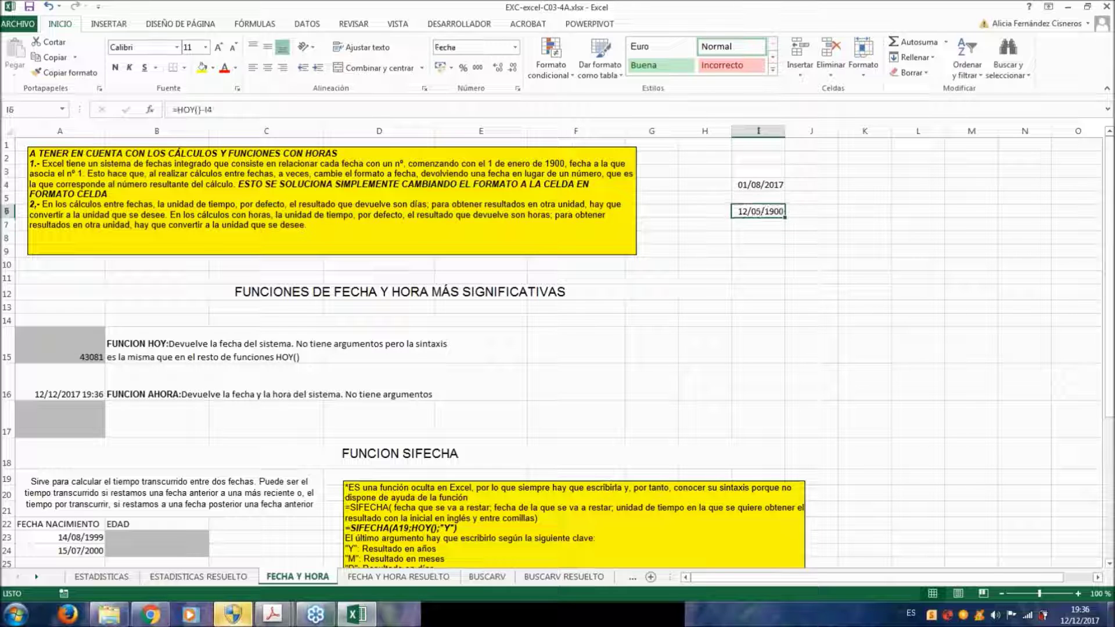
left_click(517, 89)
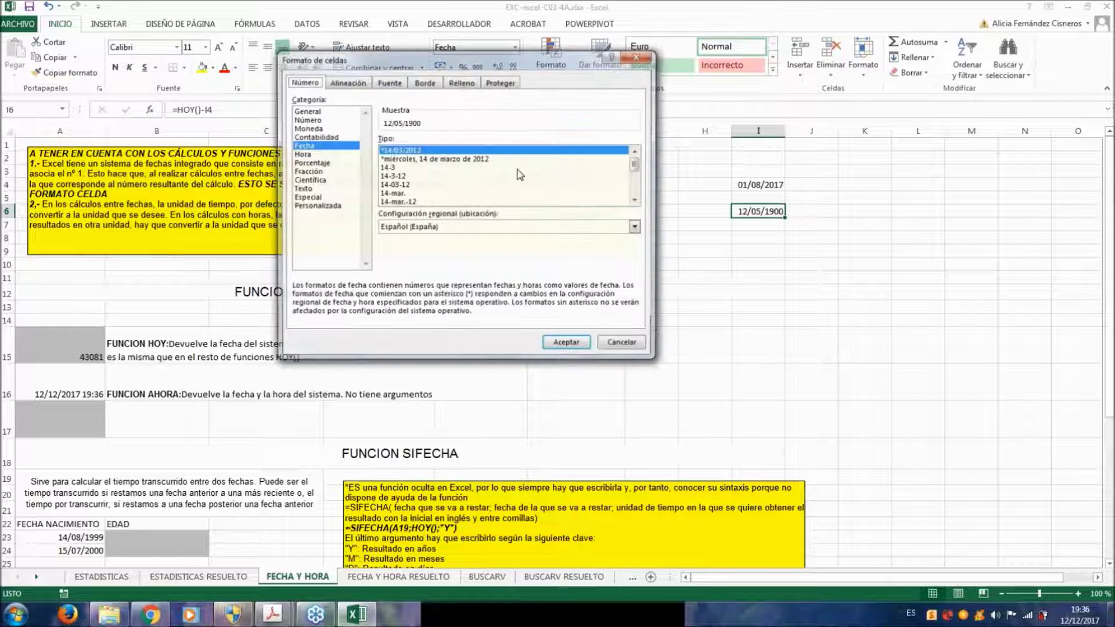
left_click(306, 120)
left_click(489, 142)
left_click(490, 143)
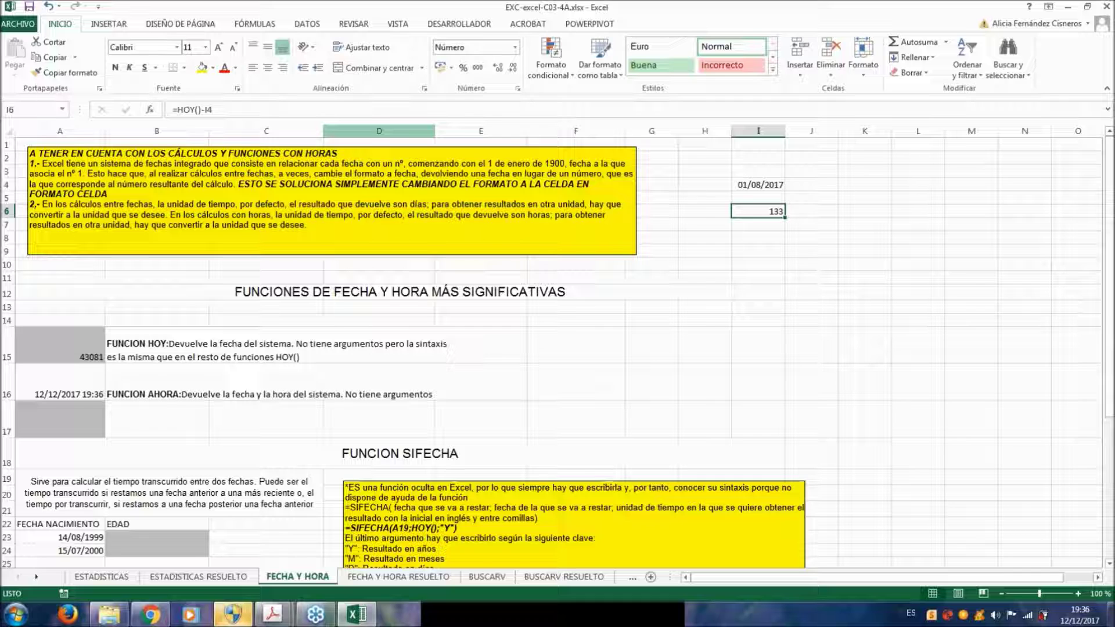
left_click(762, 185)
double_click(761, 185)
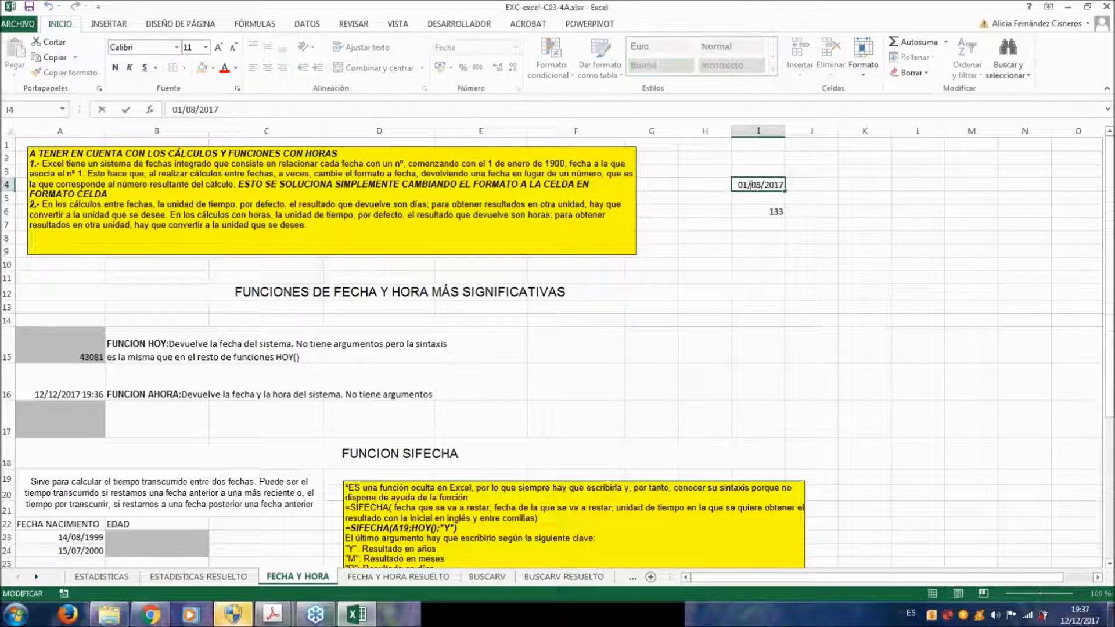
left_click_drag(752, 184, 761, 185)
Enter the date 1/12/2017 in cell K4
left_click(859, 185)
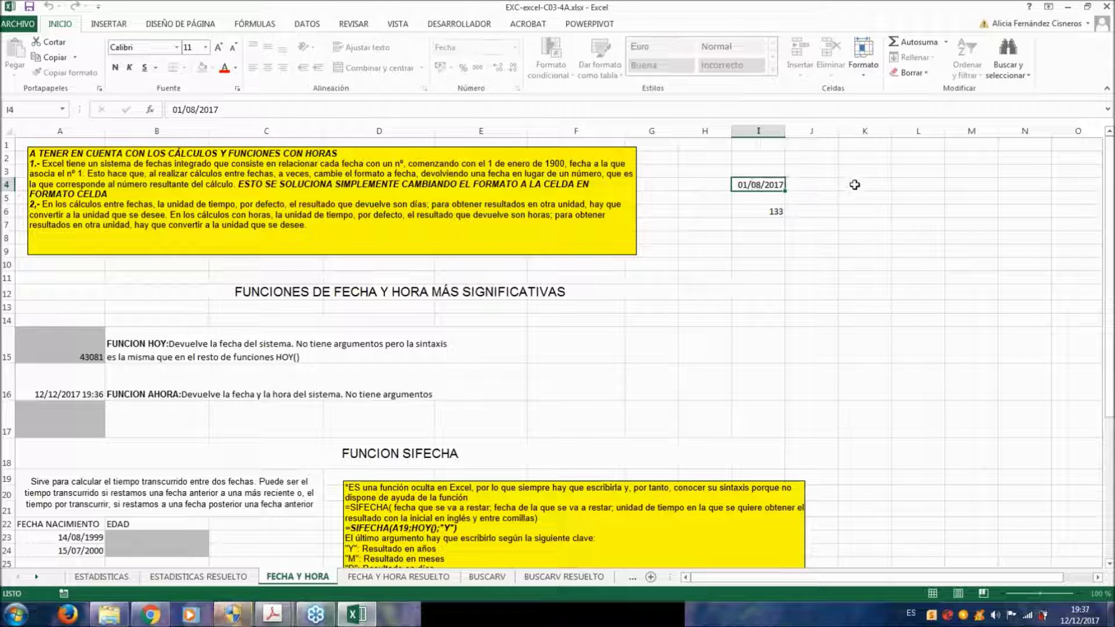
type("1/12")
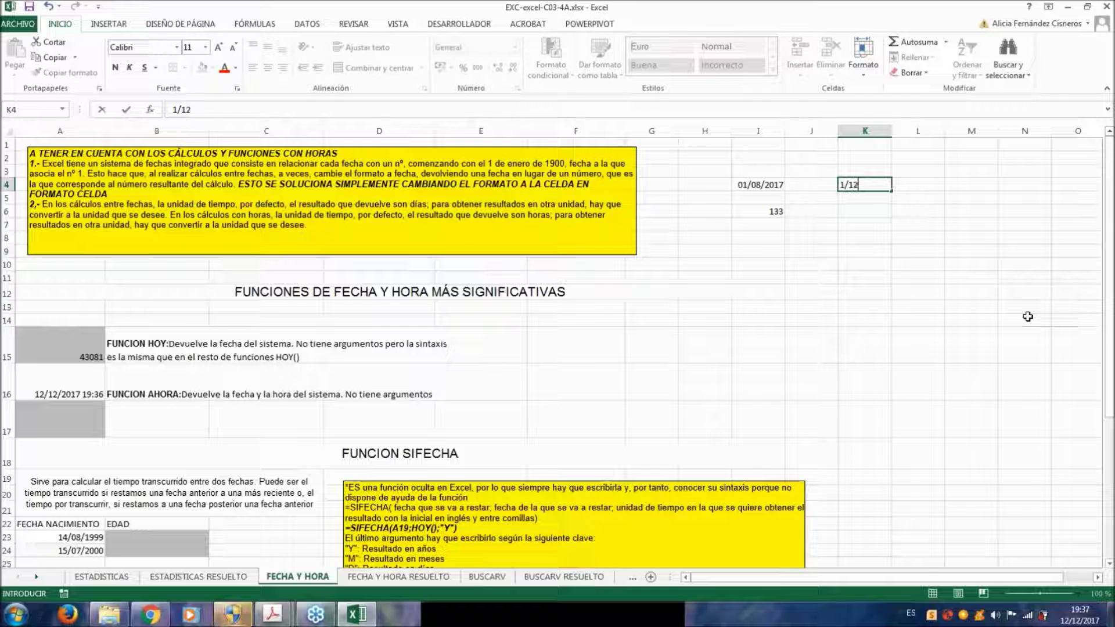
type("/2017")
key("Return")
key("Return")
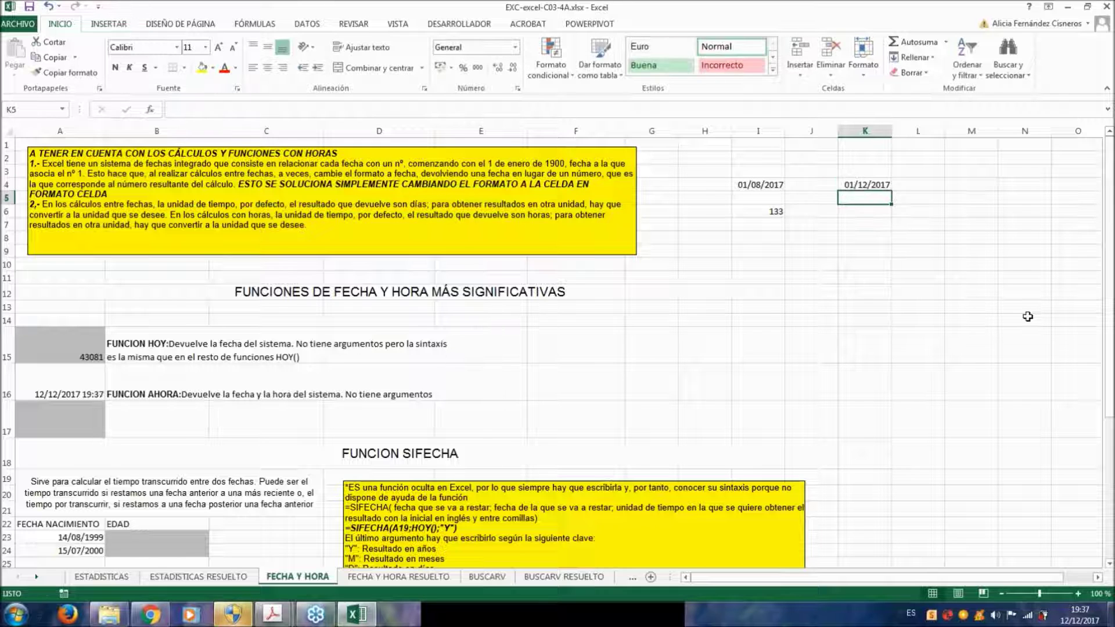
Enter =HOY()-K4 in K6 to calculate the days elapsed since the date in K4
type("=ho")
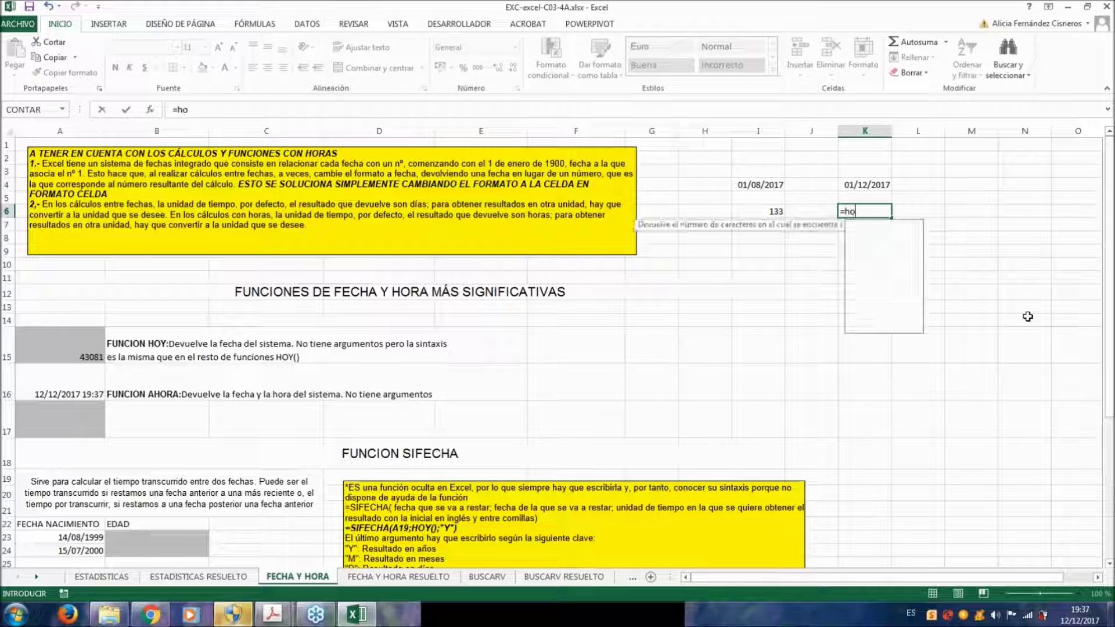
type("y()")
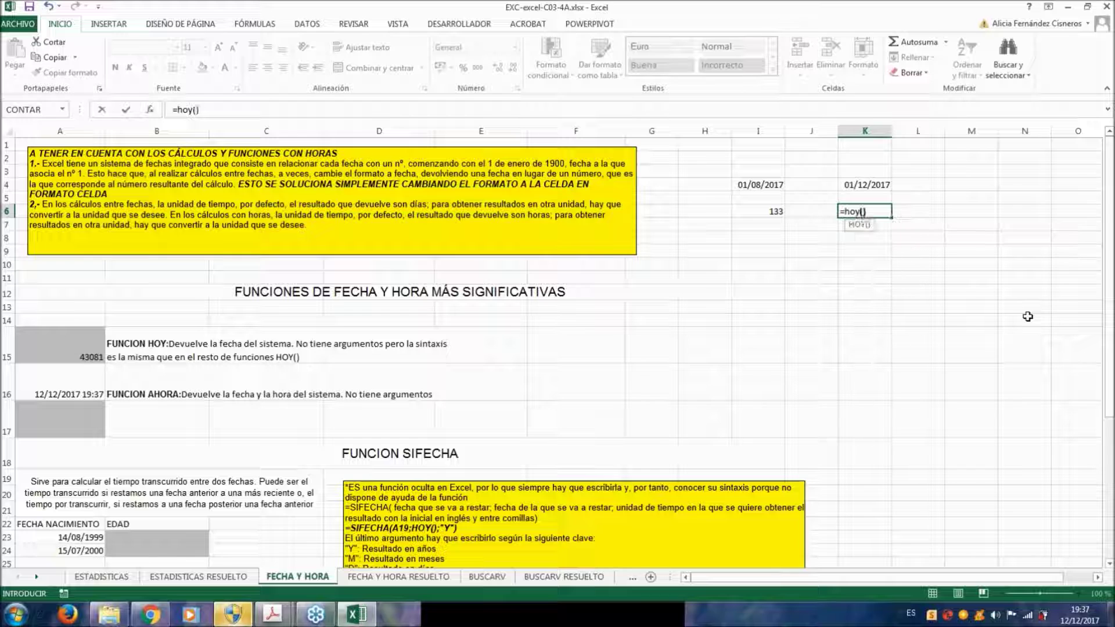
type("-")
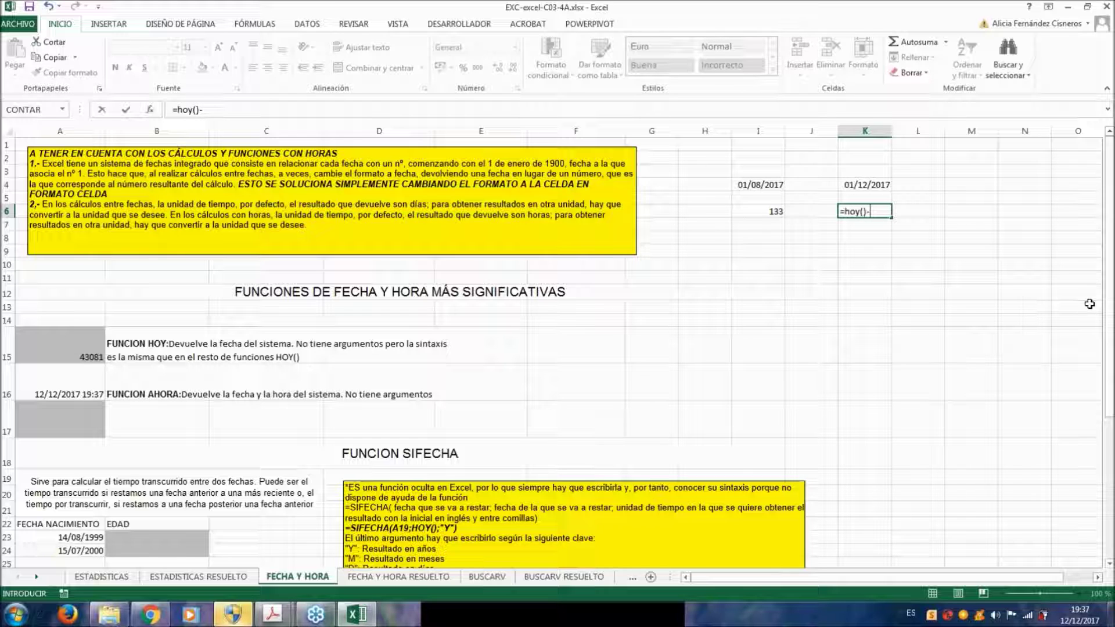
left_click(868, 189)
left_click(878, 187)
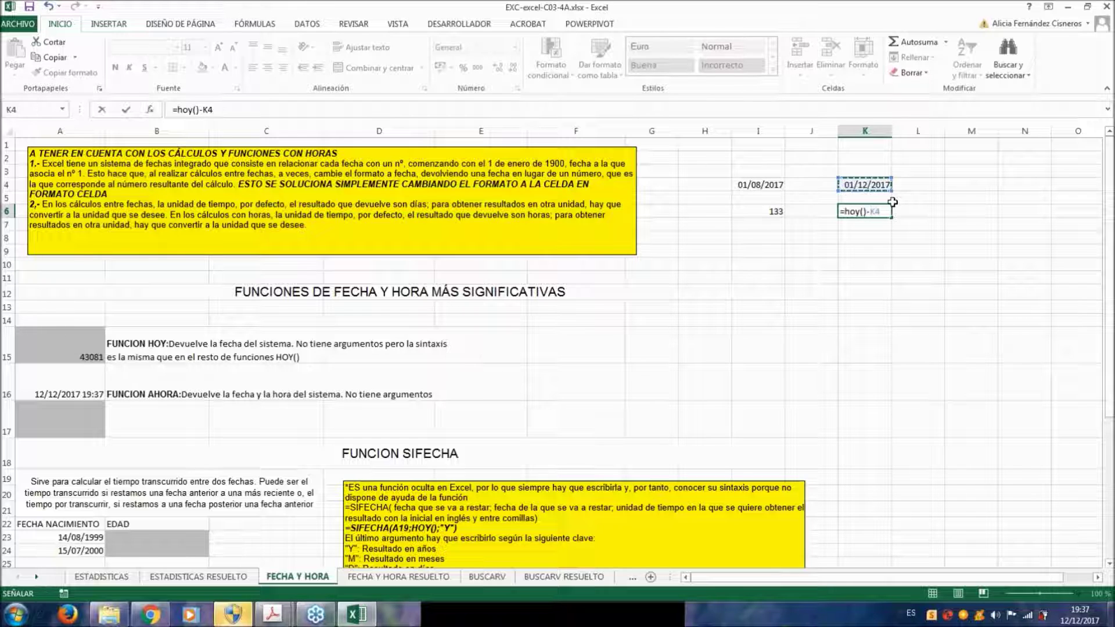
key("Return")
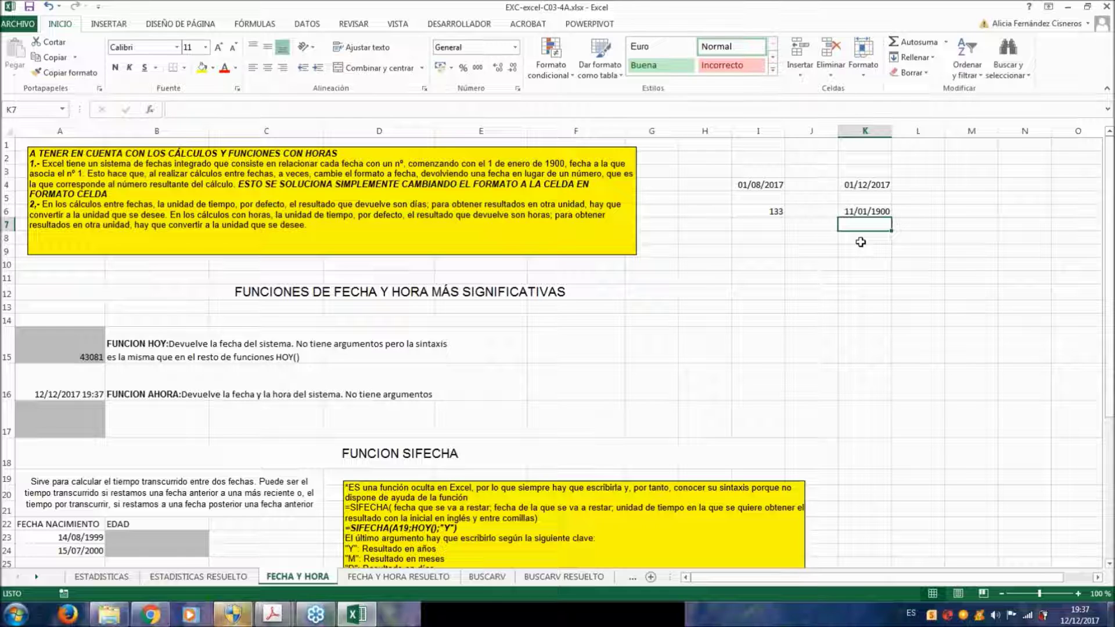
Format the date difference in K6 as Número with 0 decimal places
left_click(865, 211)
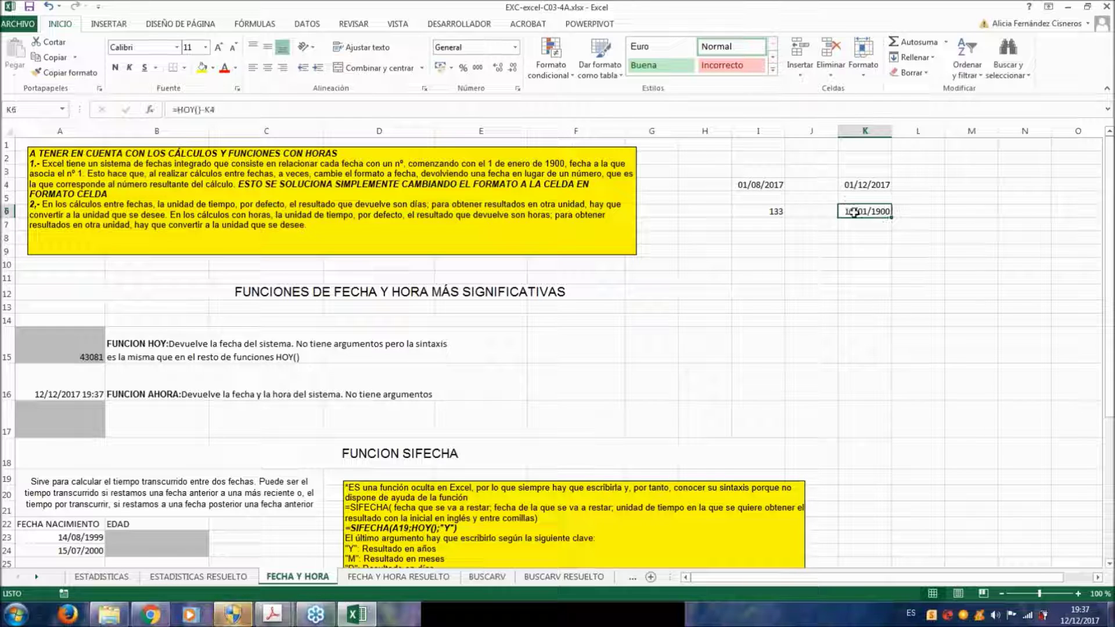
left_click(517, 90)
left_click(313, 120)
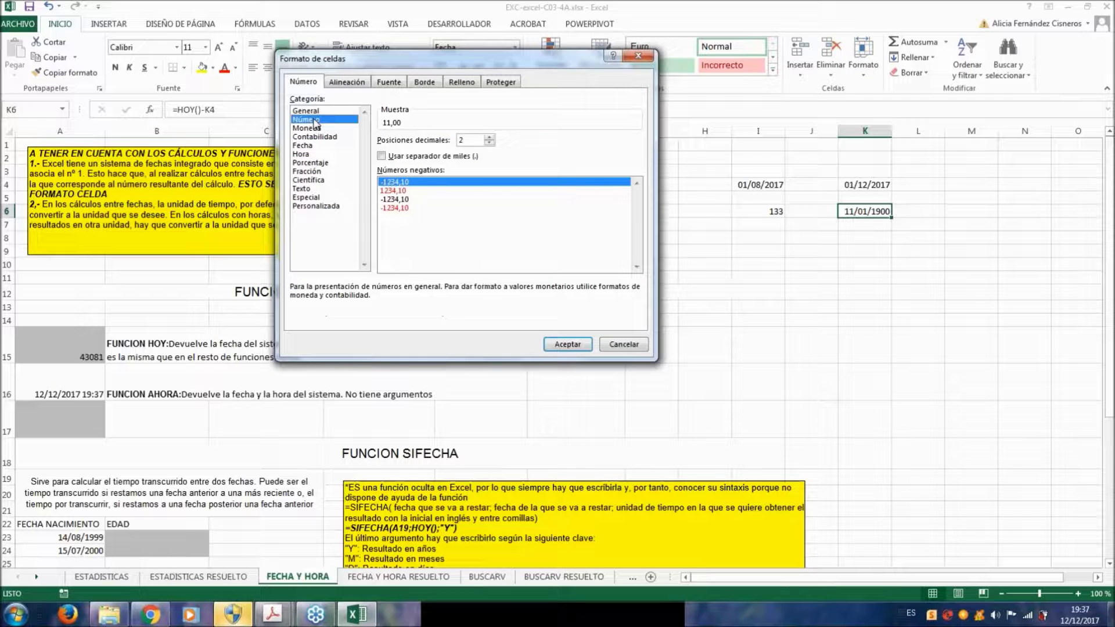
key("Tab")
type("0")
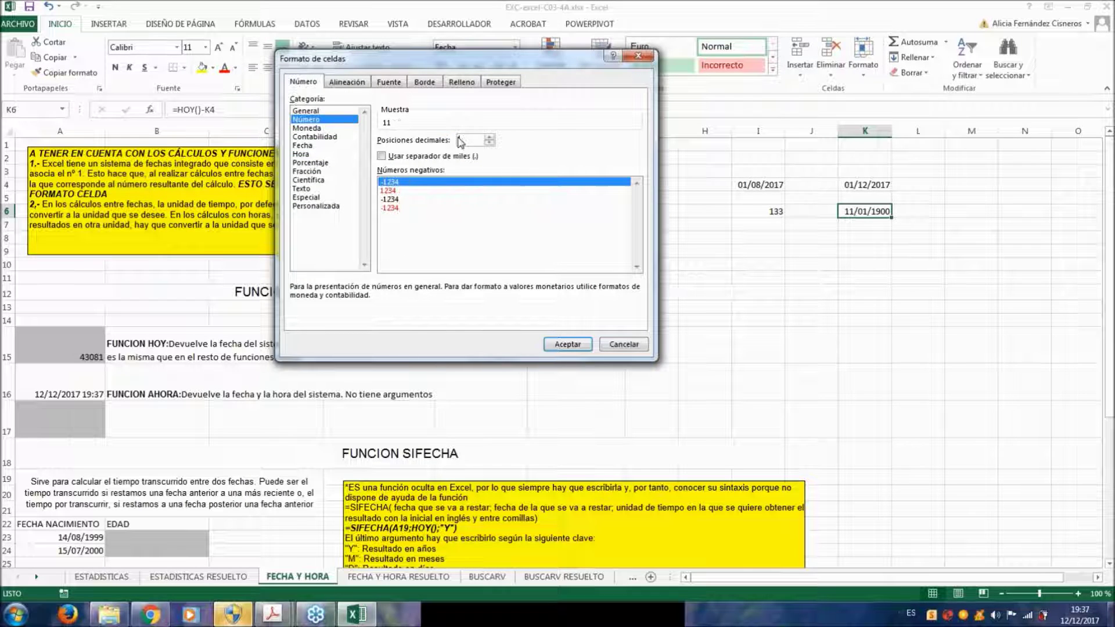
key("Return")
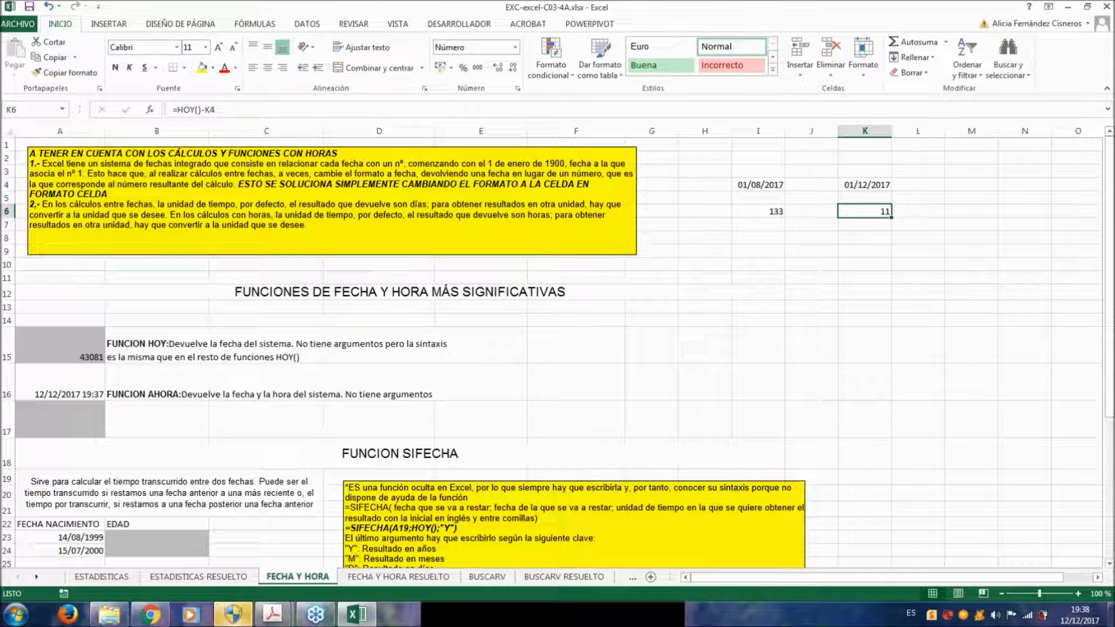
left_click(598, 439)
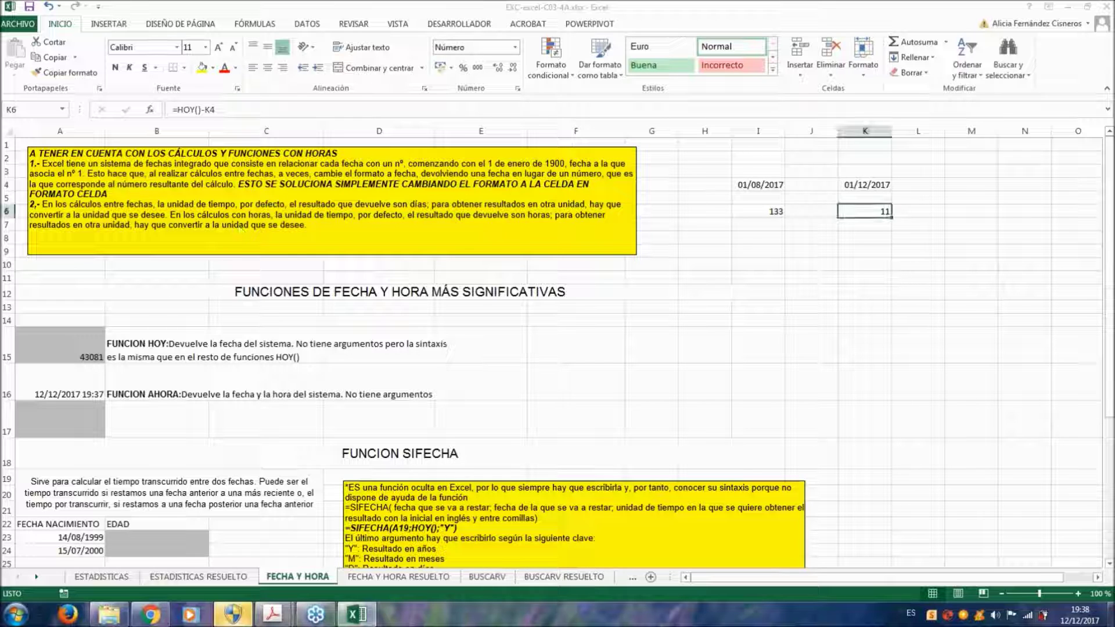
left_click(178, 321)
scroll(182, 299, "down", 1)
scroll(181, 299, "down", 2)
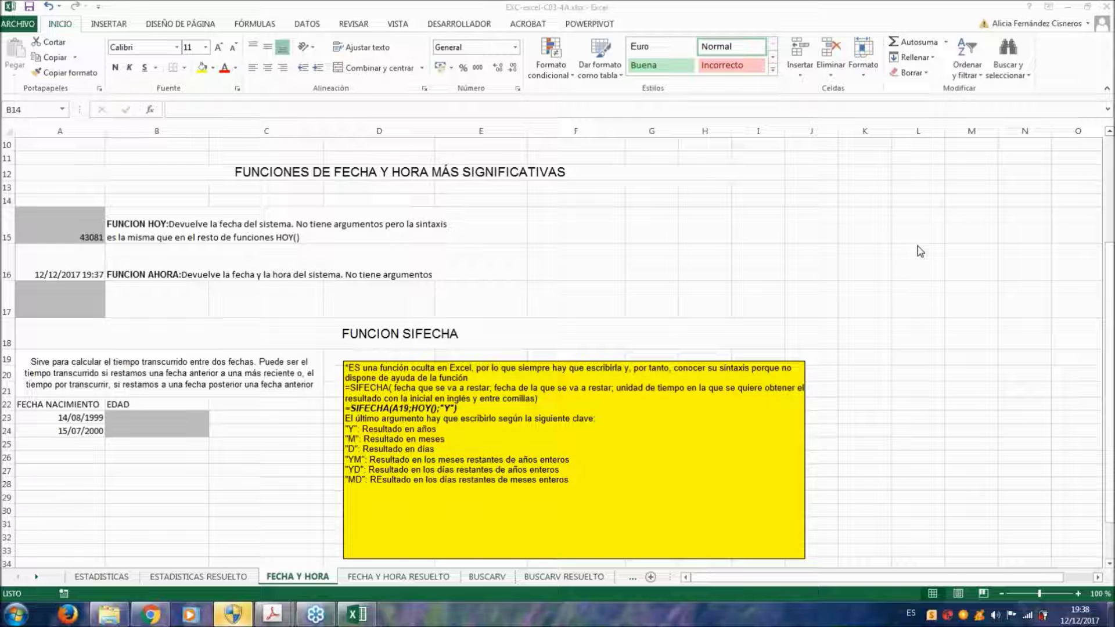
scroll(720, 226, "up", 3)
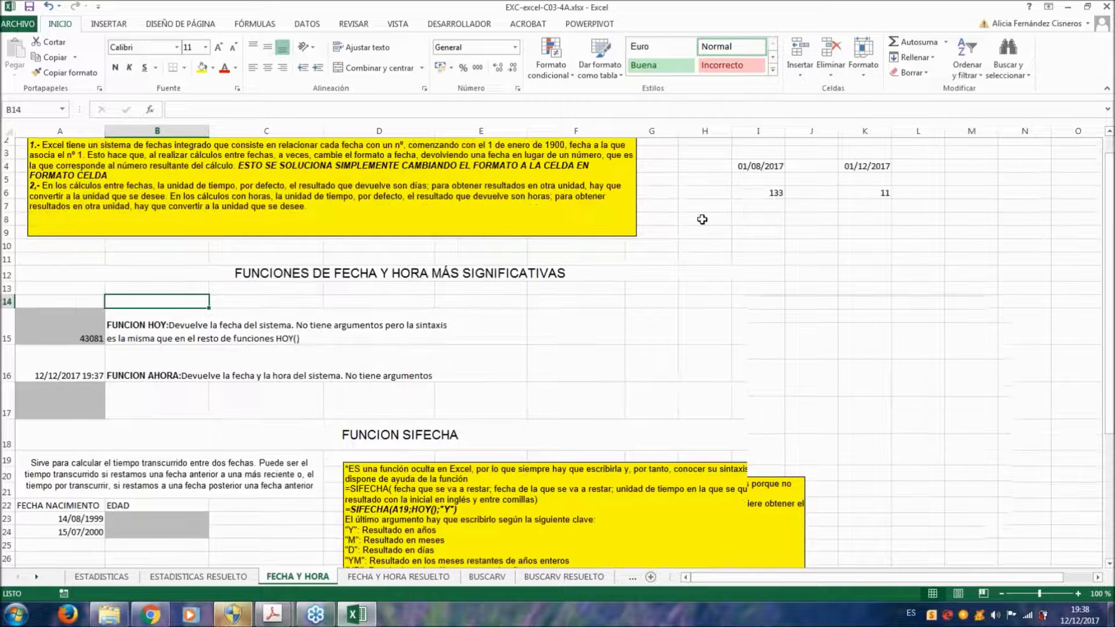
Change the year of the date in I4 to 1995 and select the day difference in I6
left_click(754, 186)
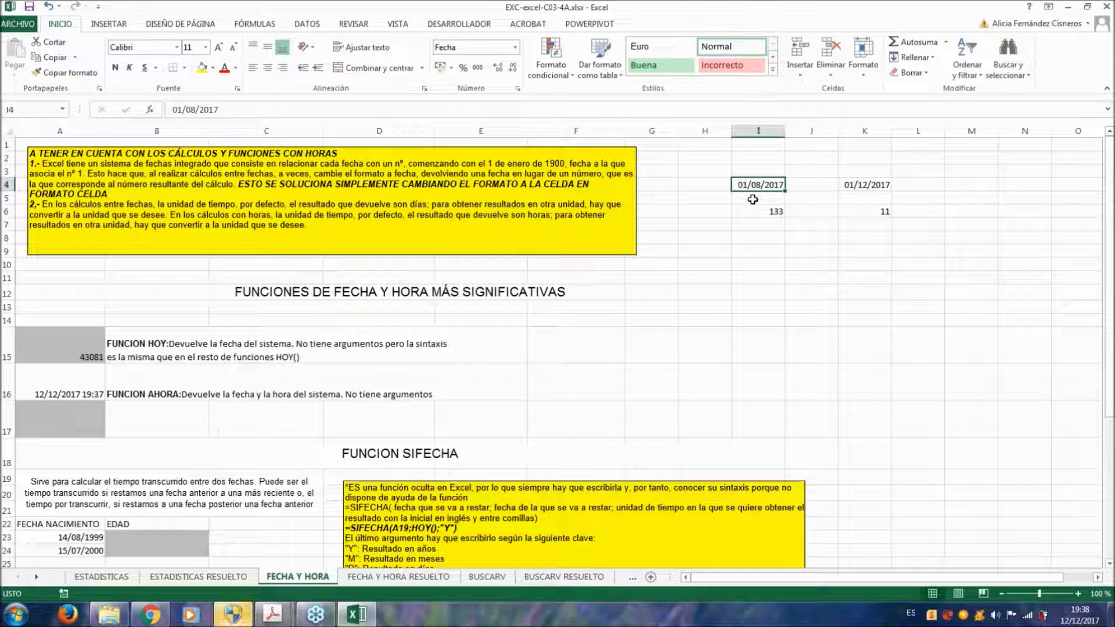
double_click(765, 185)
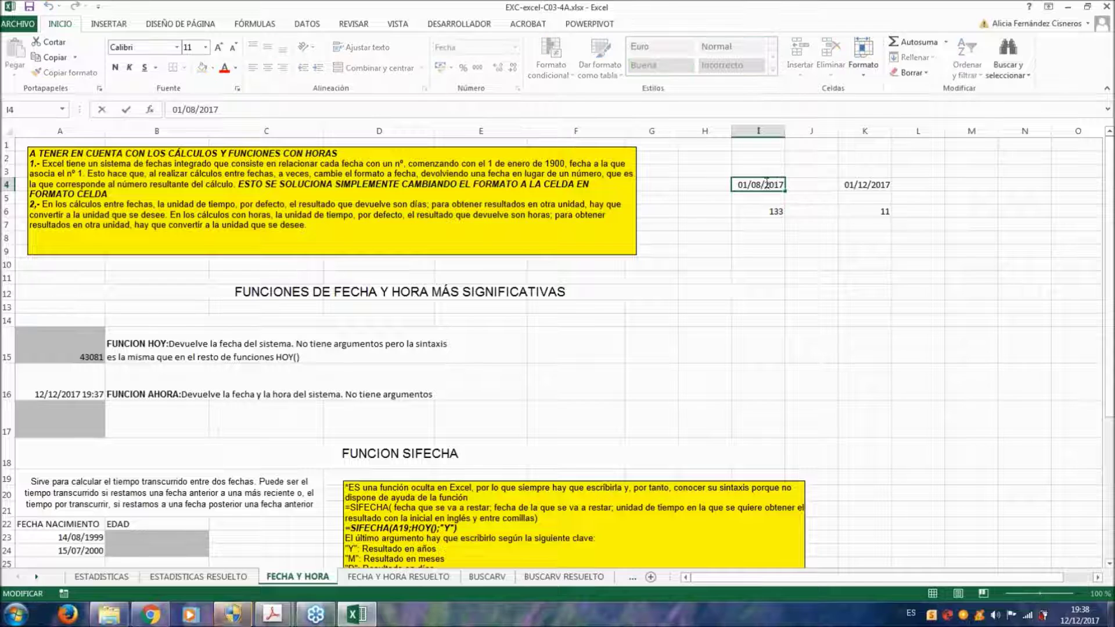
left_click_drag(766, 185, 785, 184)
type("19")
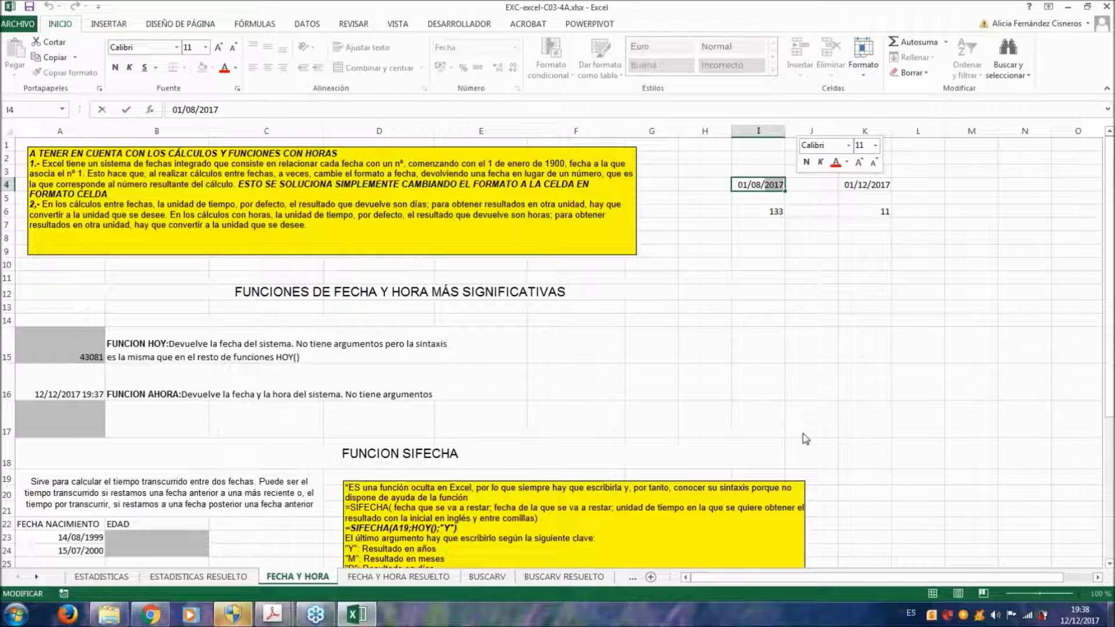
type("95")
key("Return")
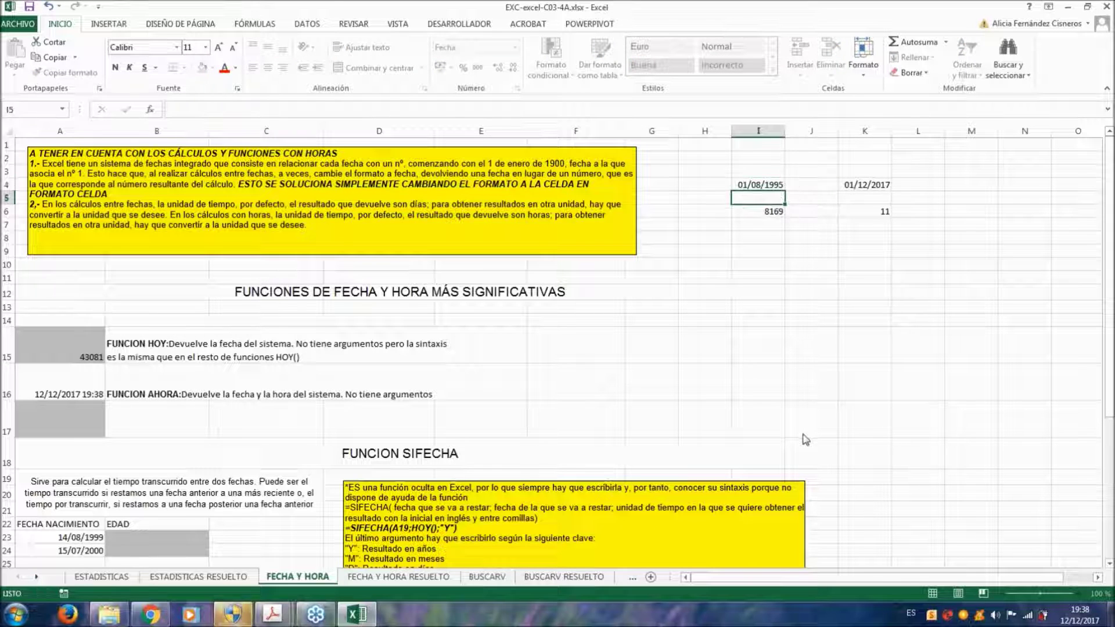
left_click(774, 211)
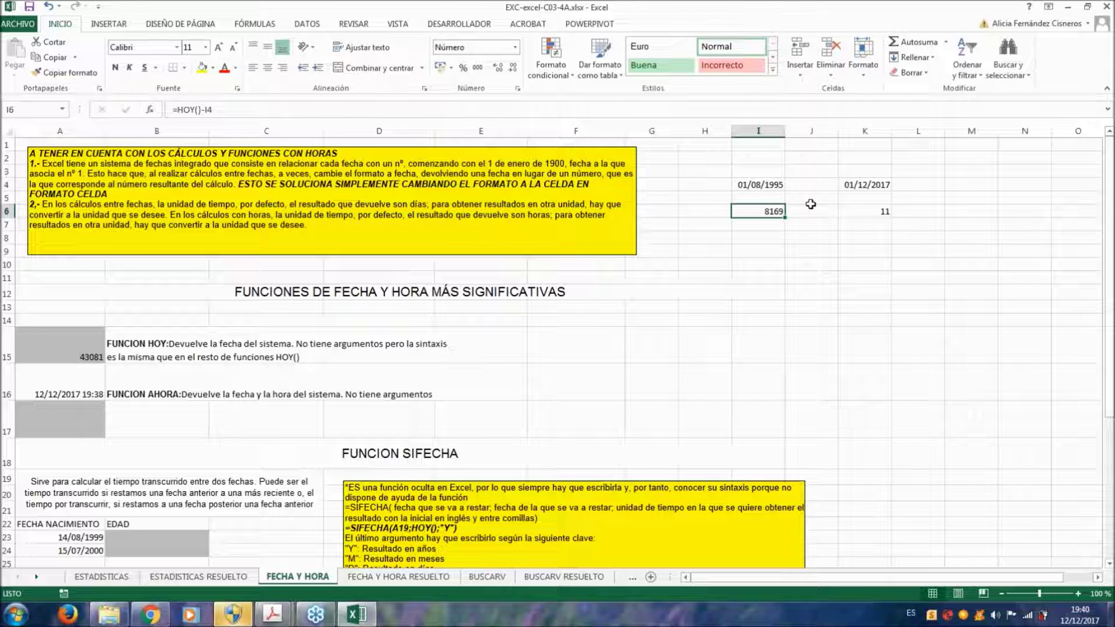
Enter =SIFECHA(A23;HOY();"y") in B23 to calculate the age in years from the birth date in A23
left_click(575, 280)
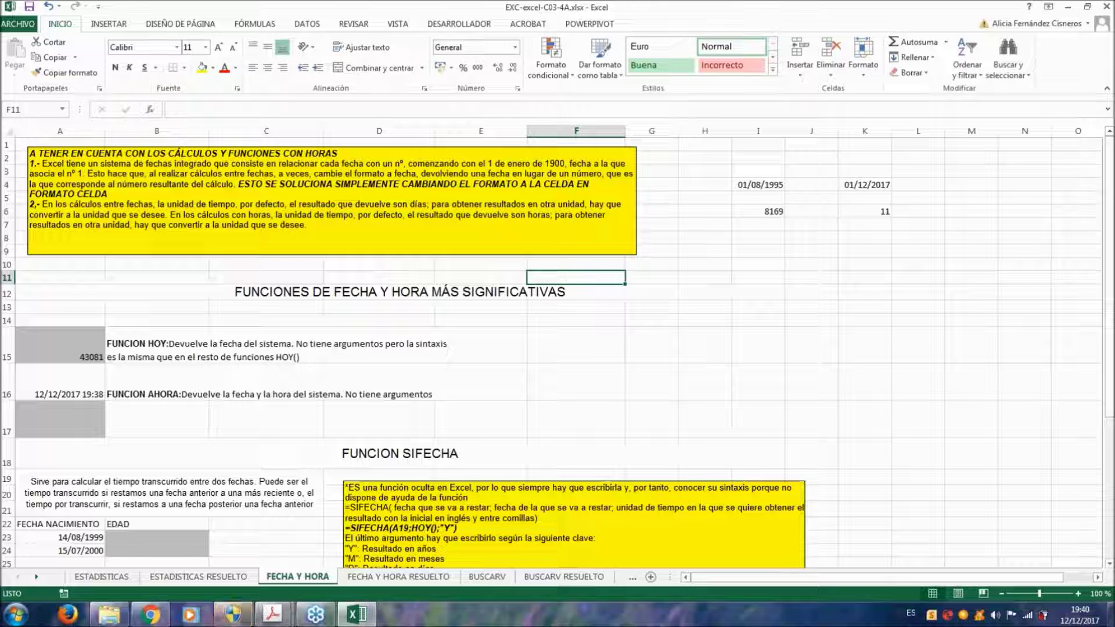
scroll(284, 308, "down", 4)
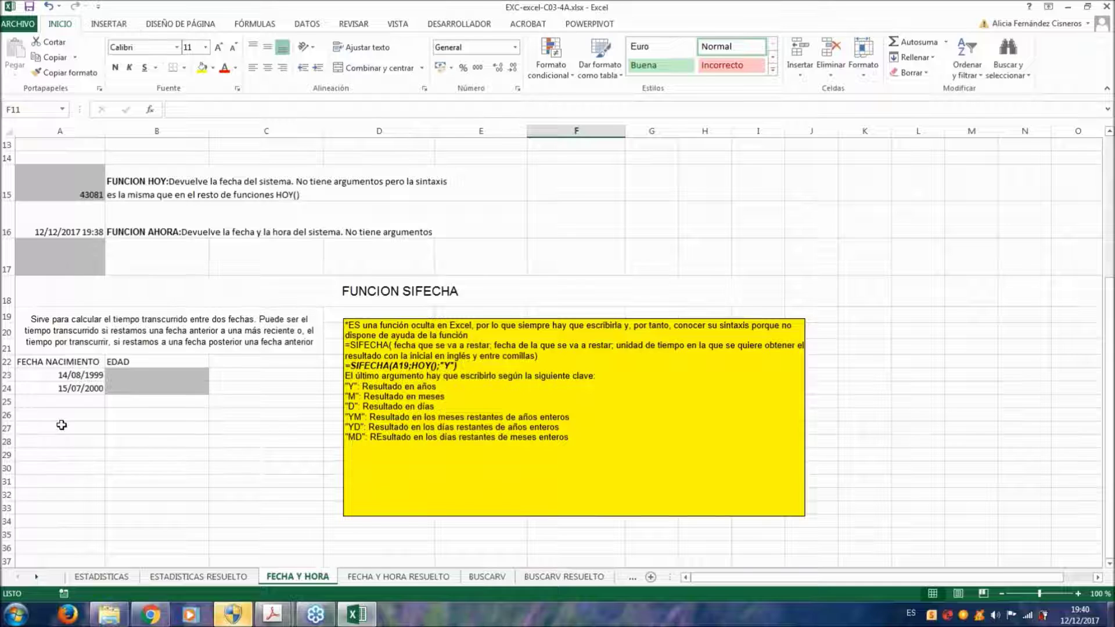
left_click(143, 377)
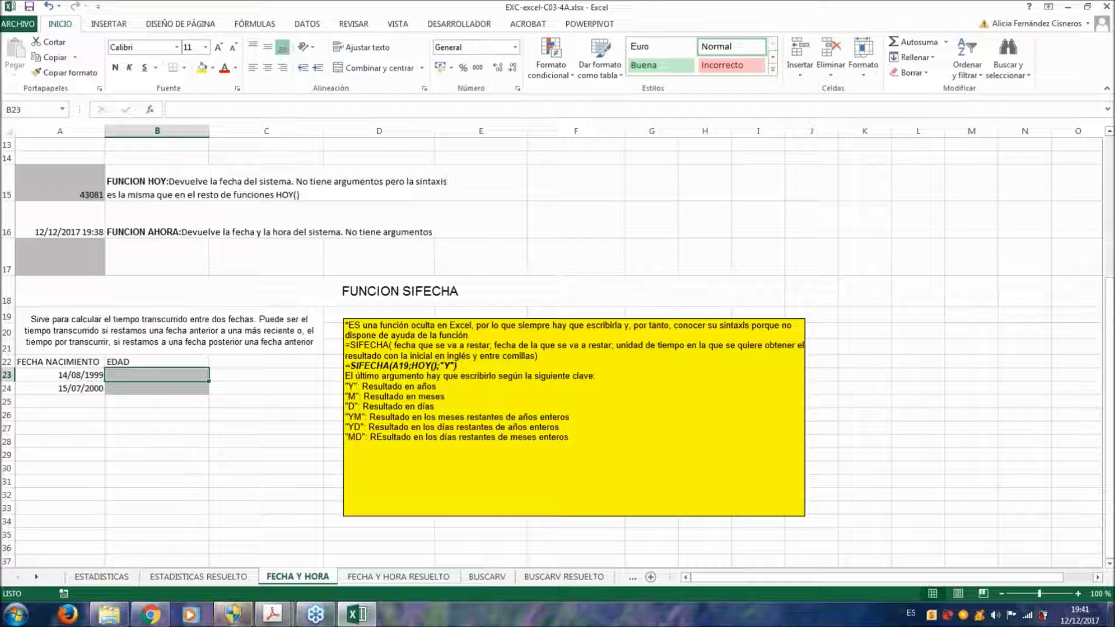
type("=s")
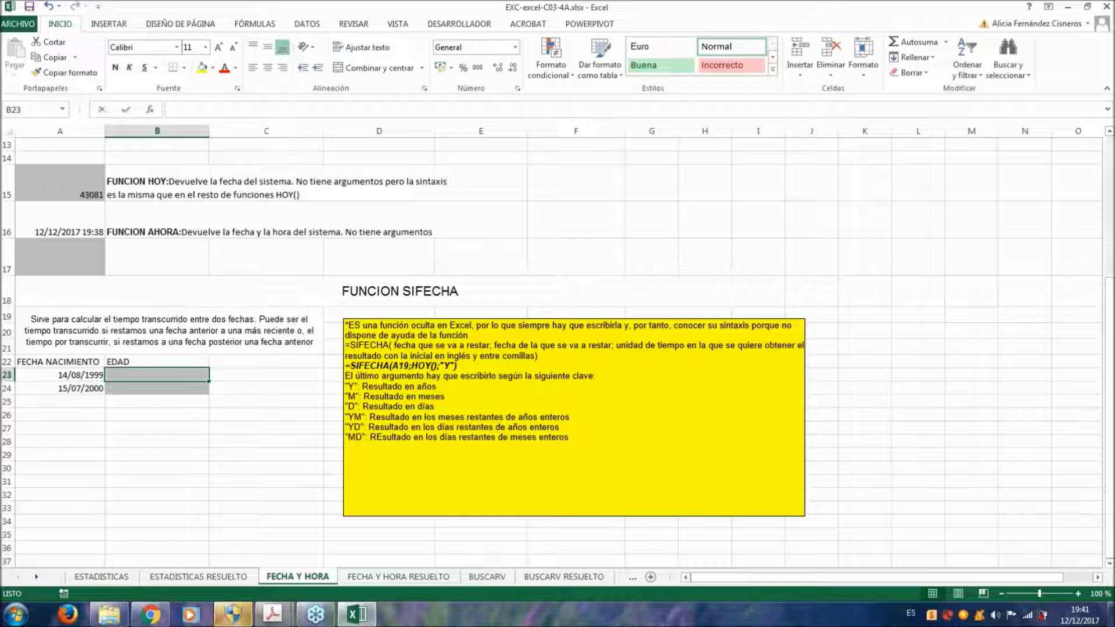
type("i")
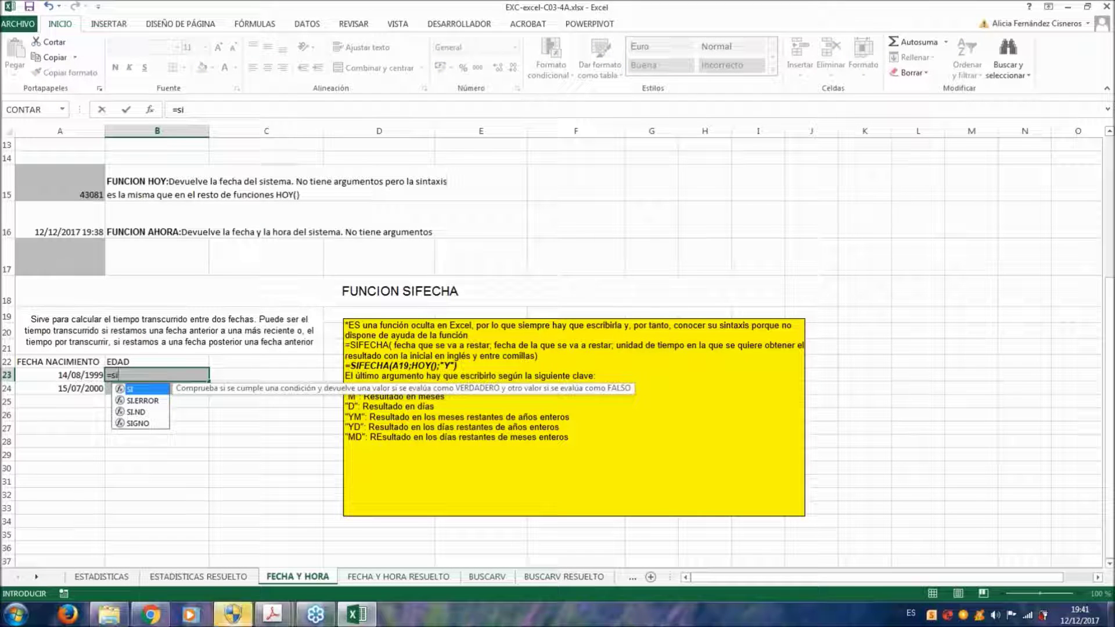
type("fecha")
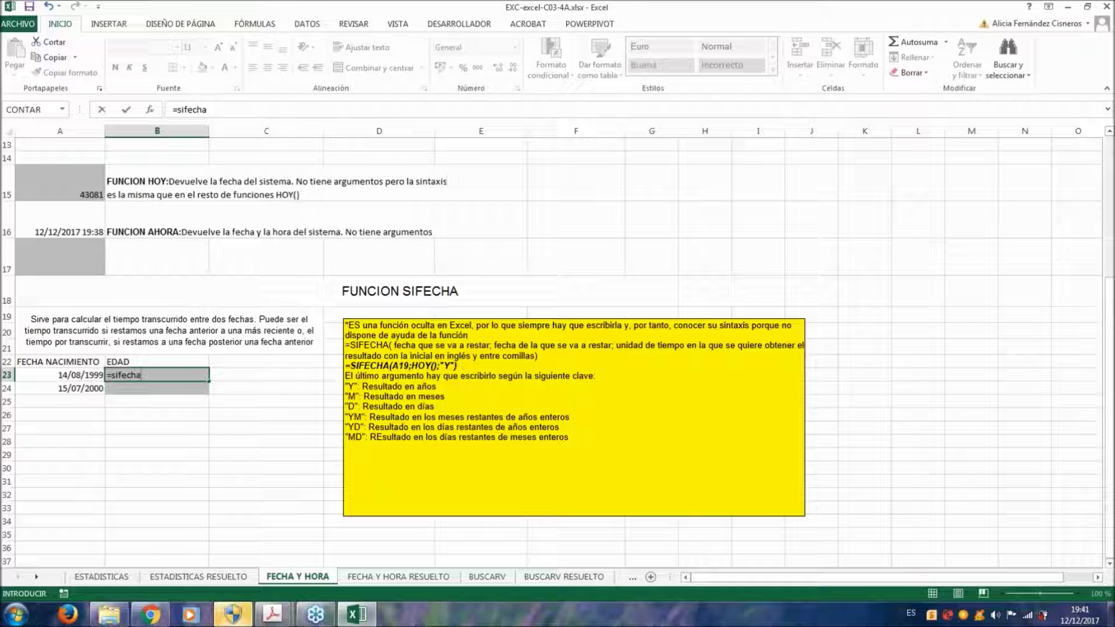
type("(")
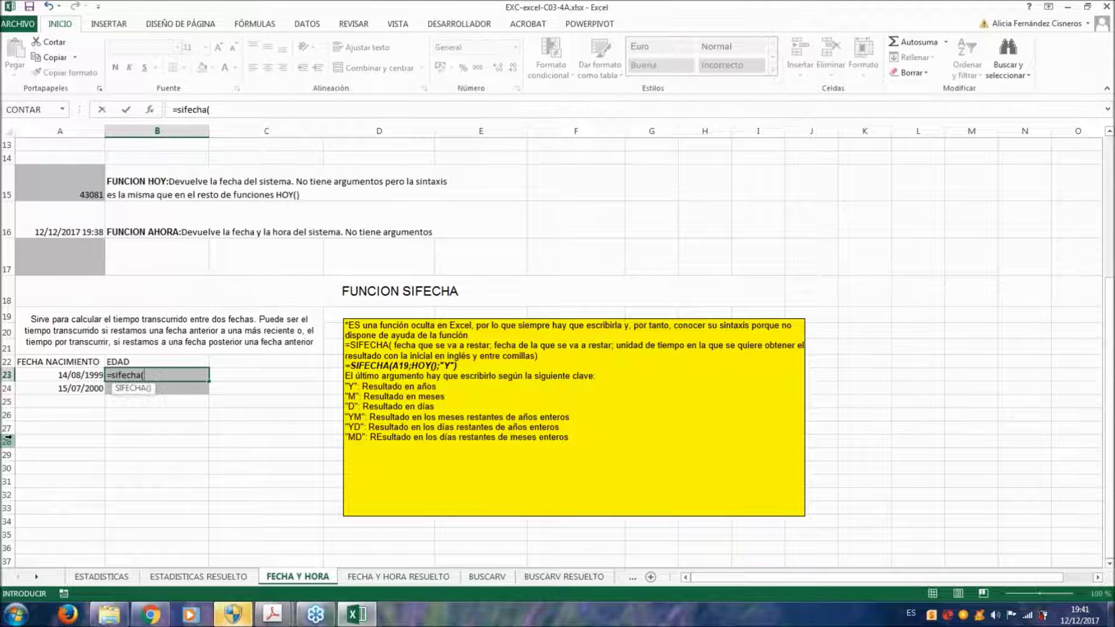
left_click(82, 375)
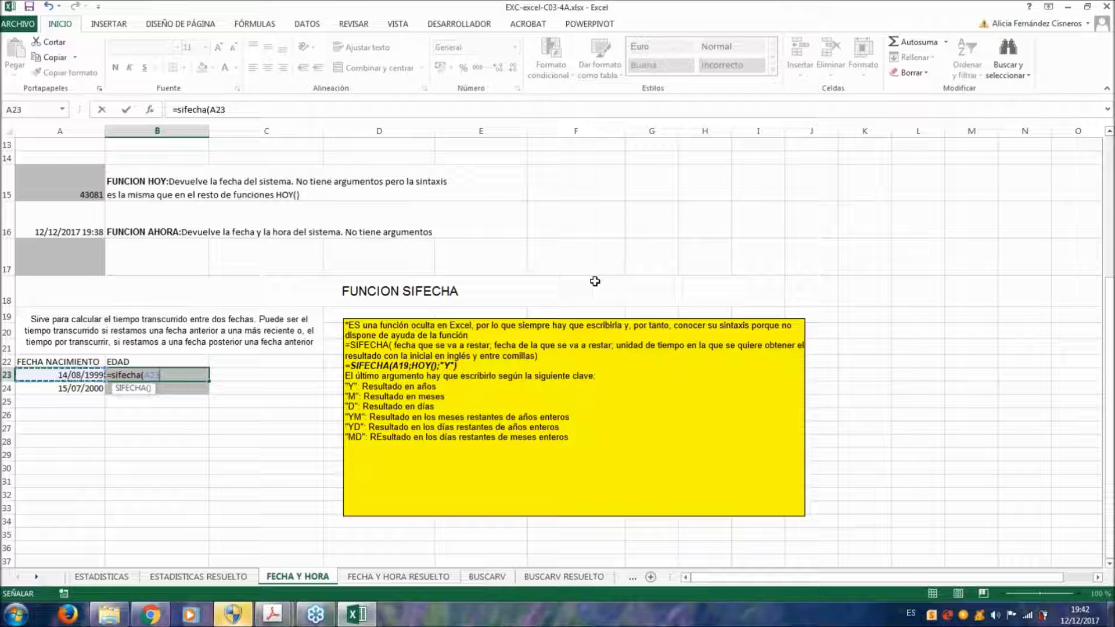
type(";")
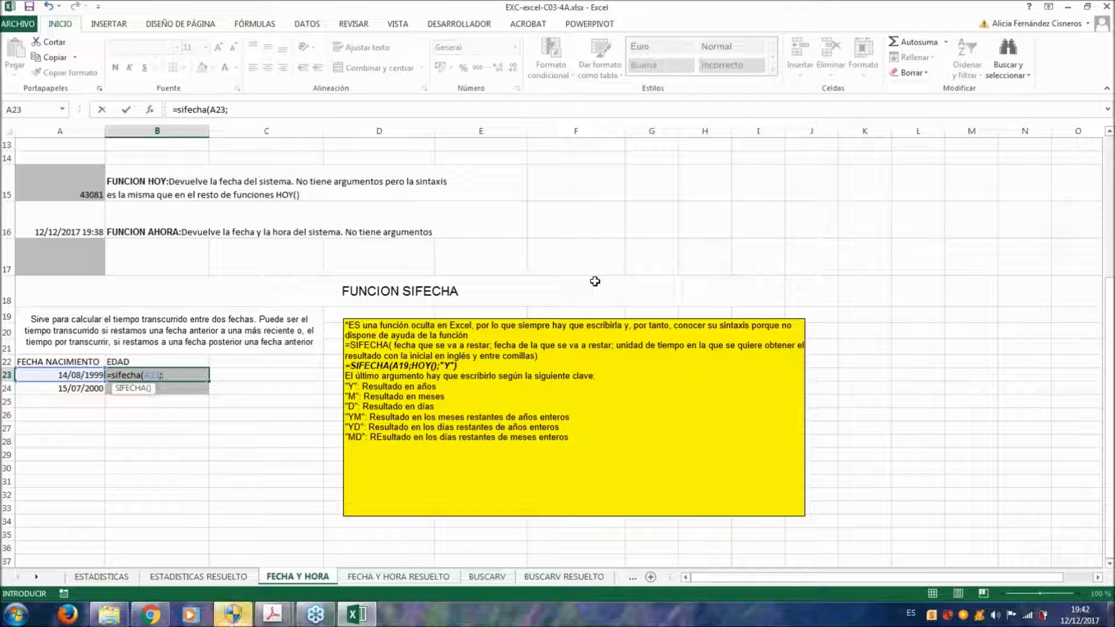
type("hoy")
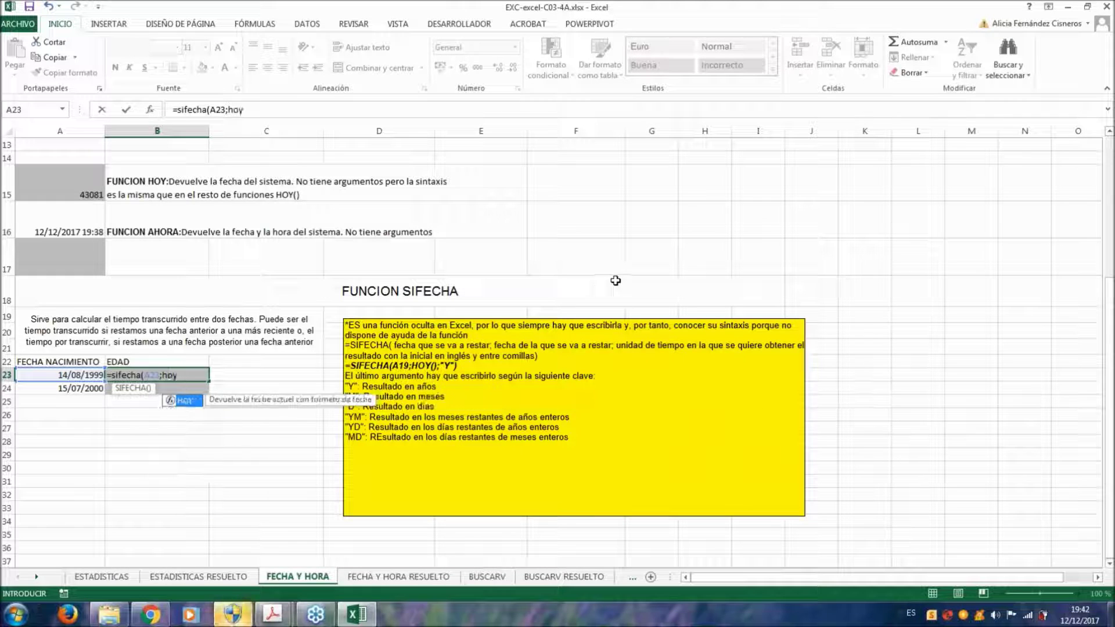
type("()")
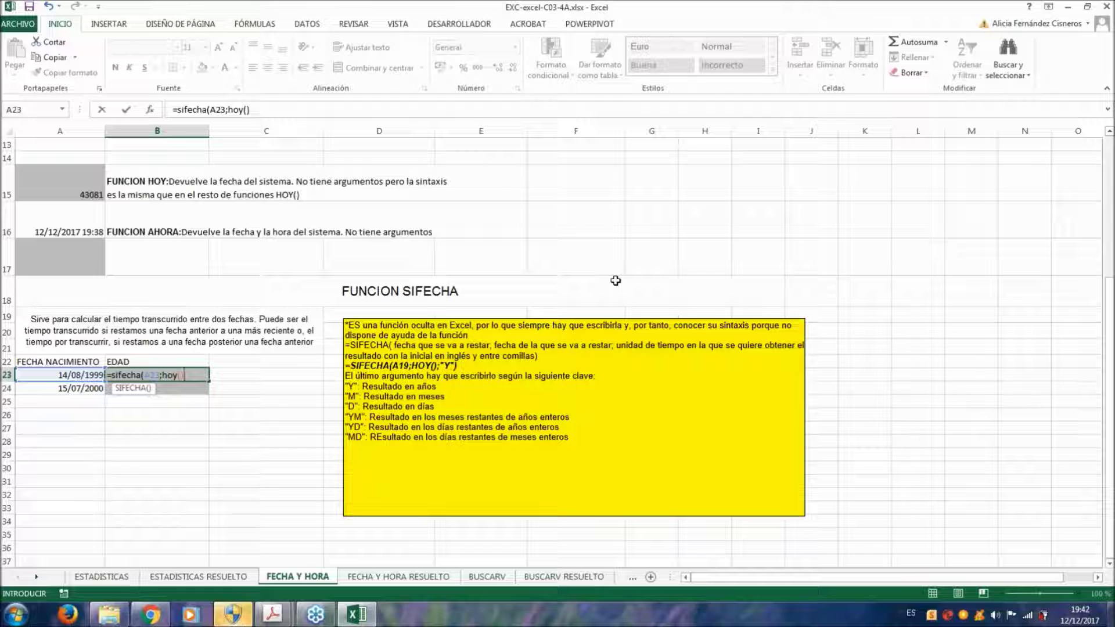
type(";")
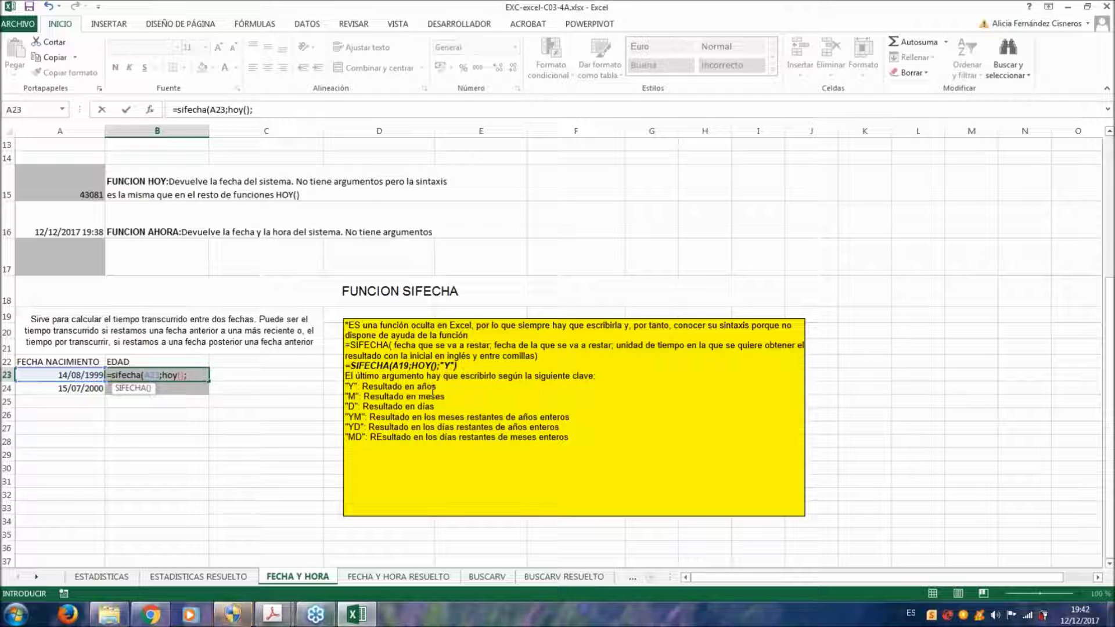
type("\"y")
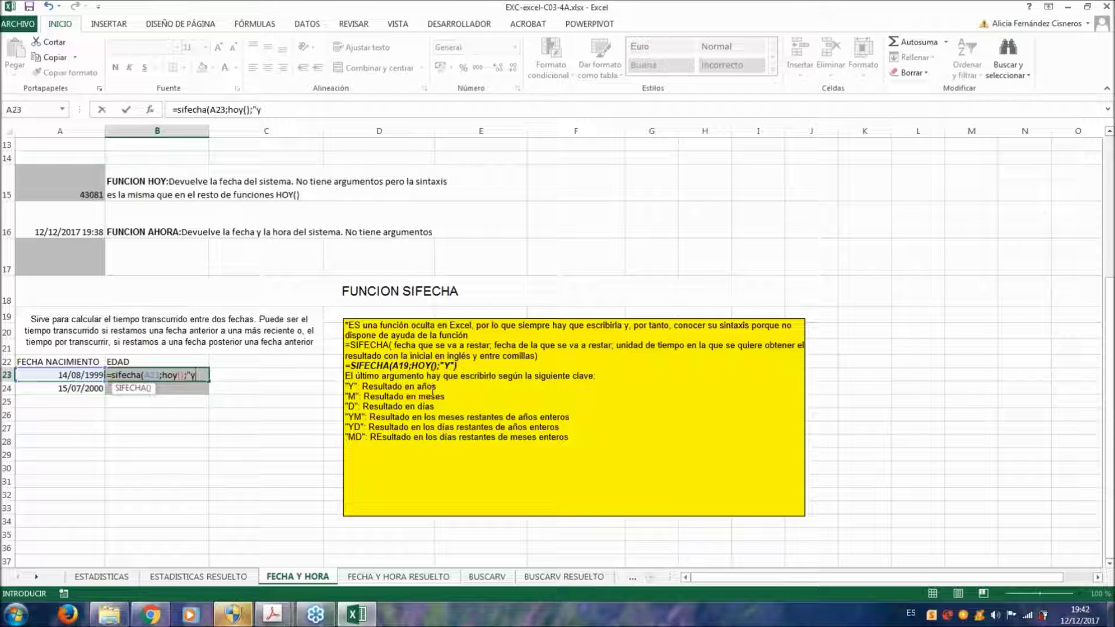
type("\"")
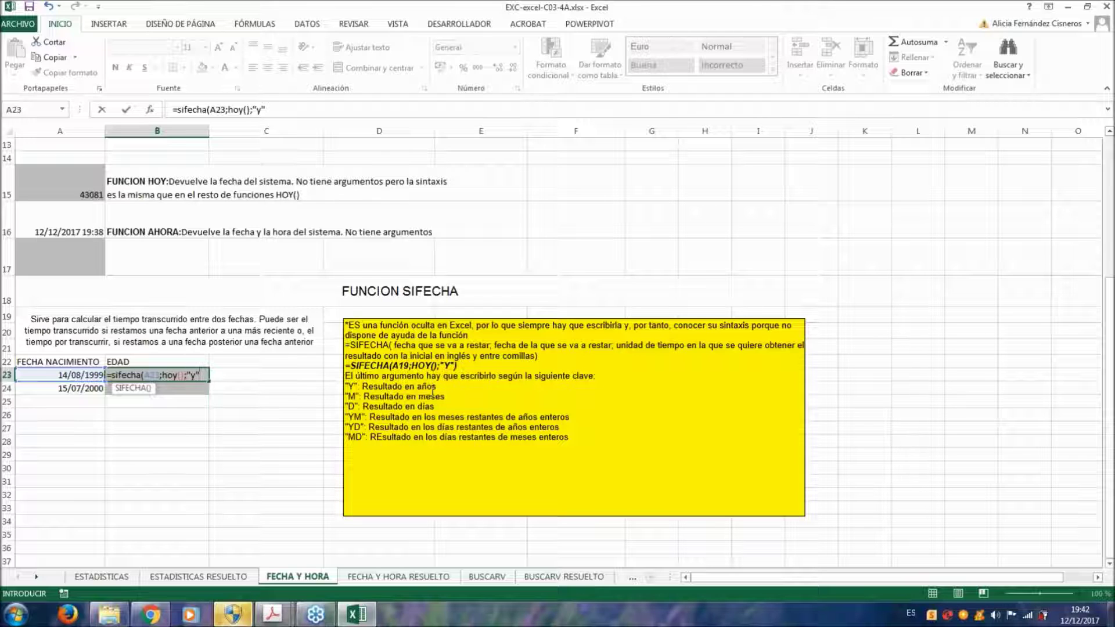
type(")")
key("Return")
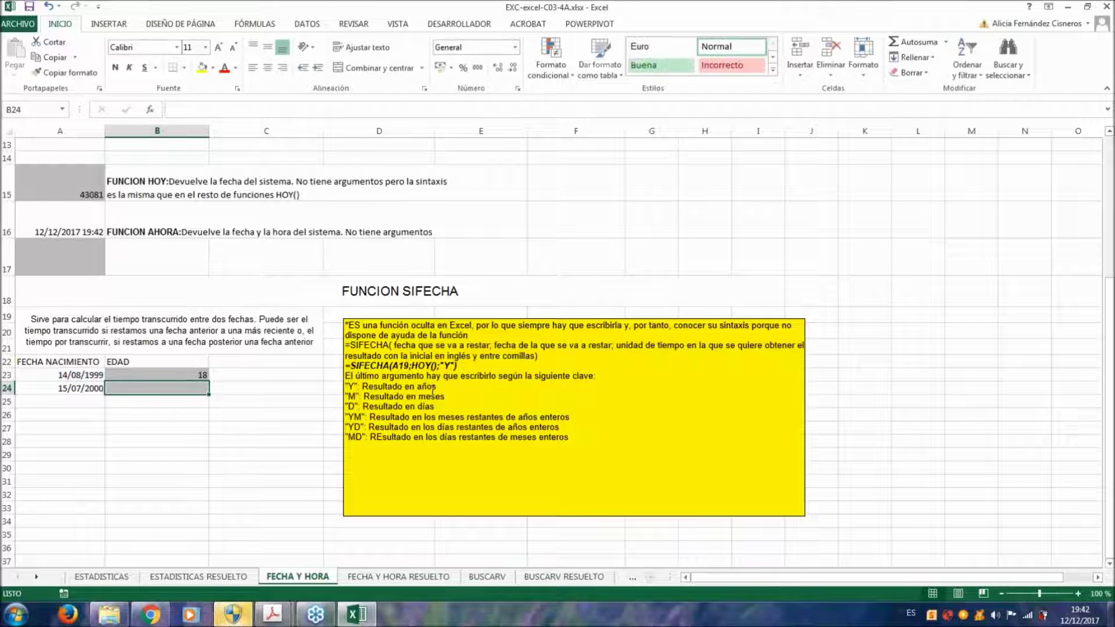
left_click(180, 374)
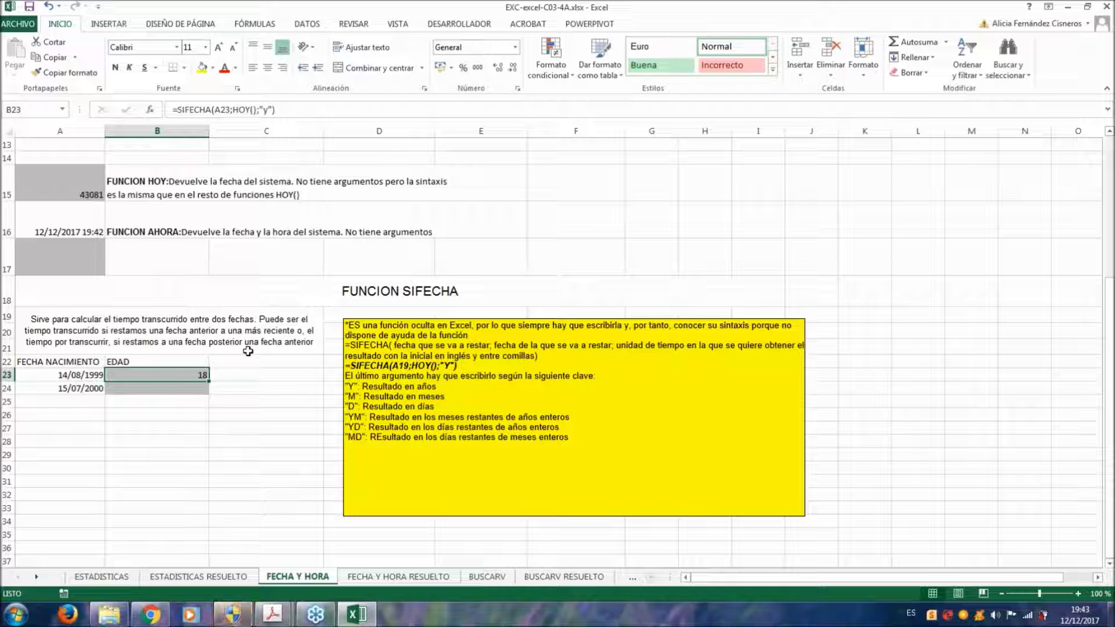
Enter =SIFECHA(A23;HOY();"ym") in C23 to calculate the months remaining beyond whole years
left_click(270, 374)
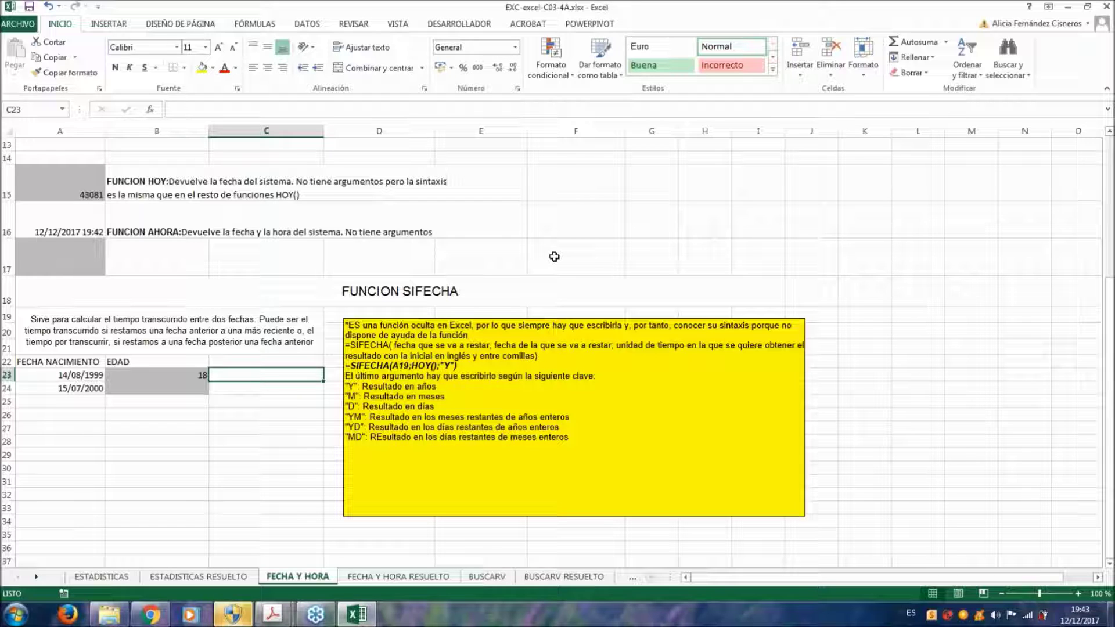
type("=")
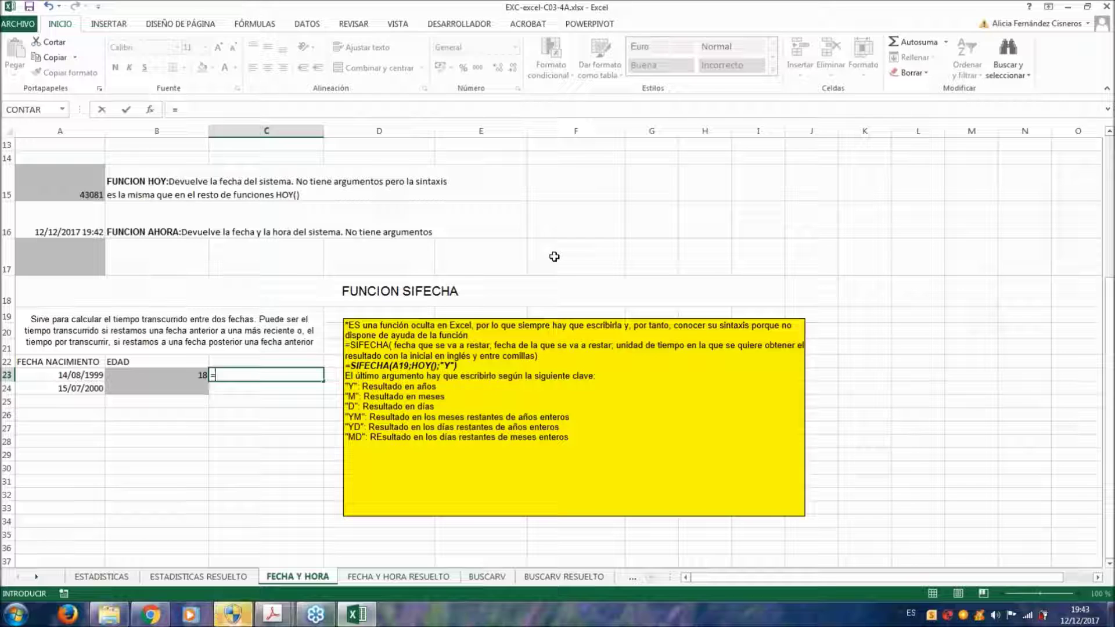
type("sifecha")
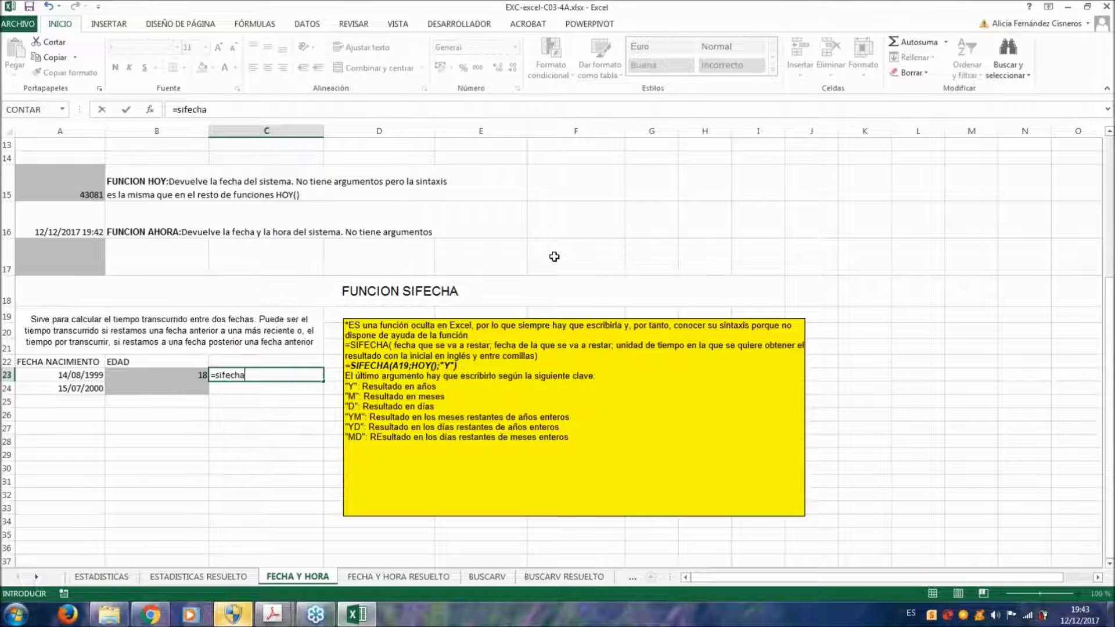
type("(")
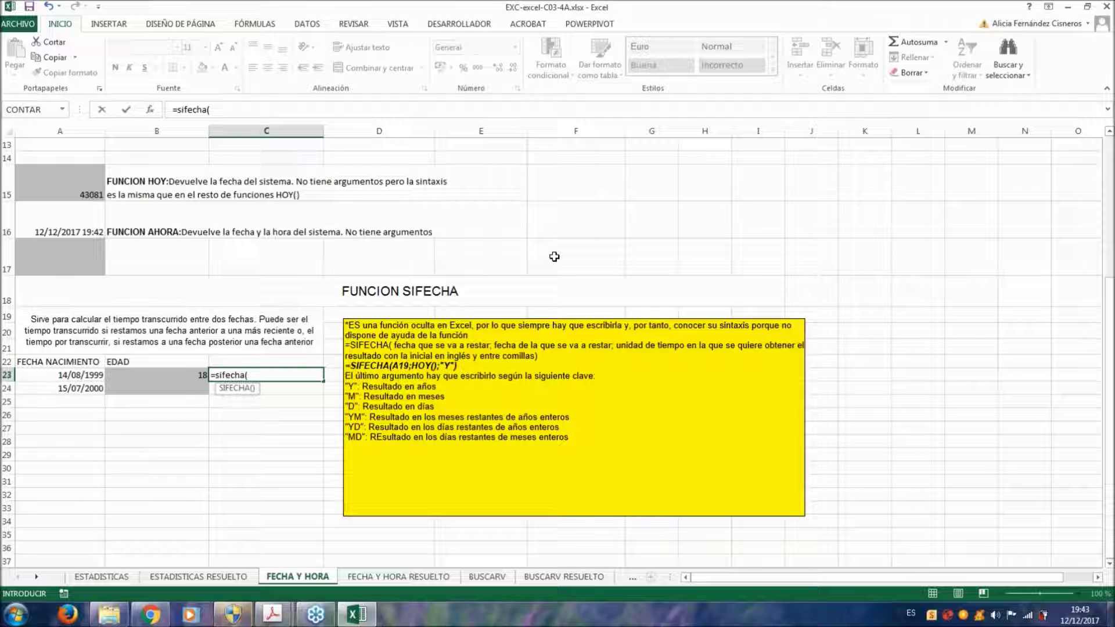
left_click(83, 375)
type(";")
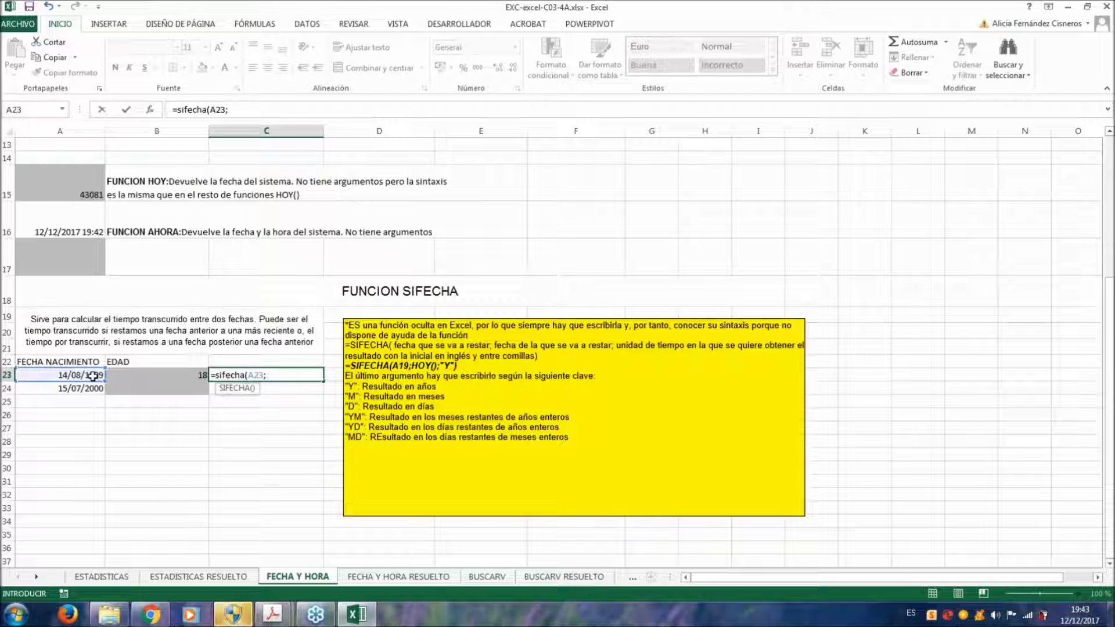
type("hoy(")
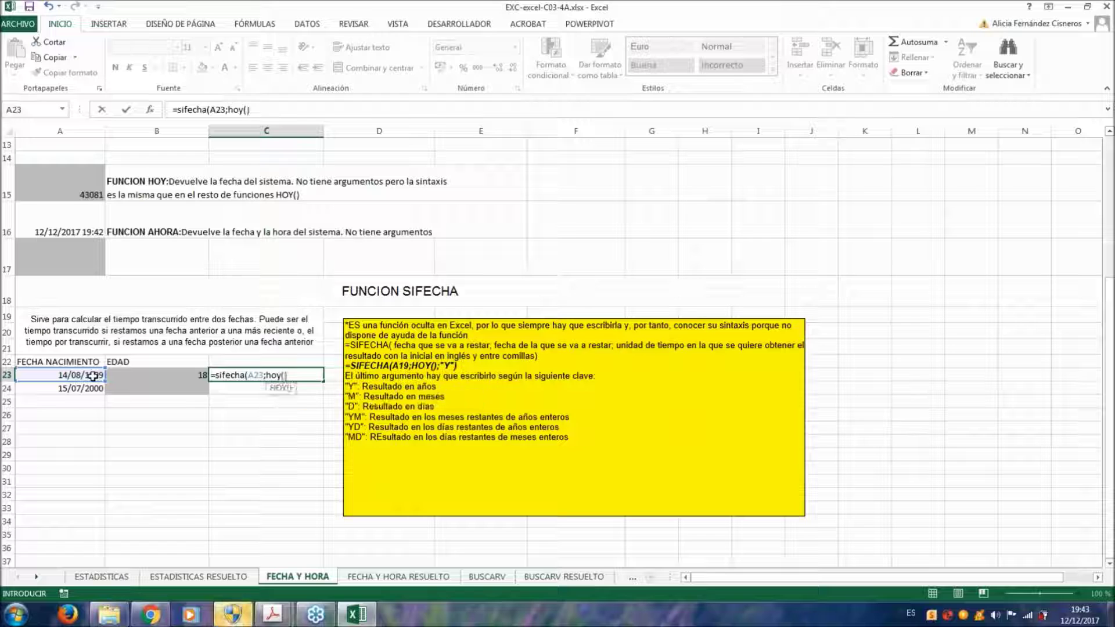
type(");")
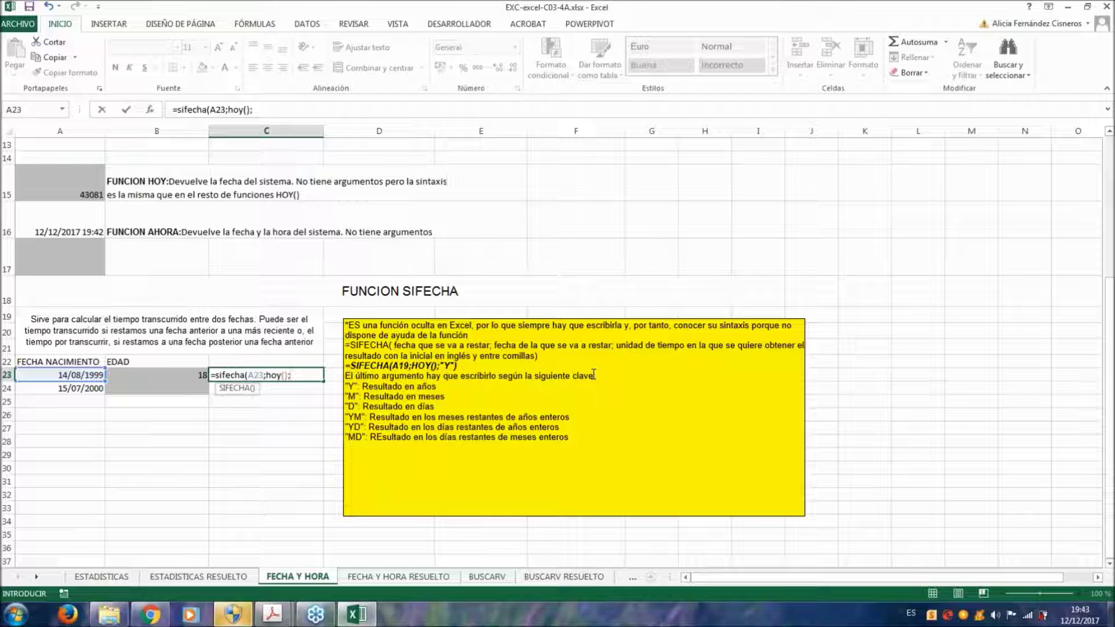
type("\"ym\"")
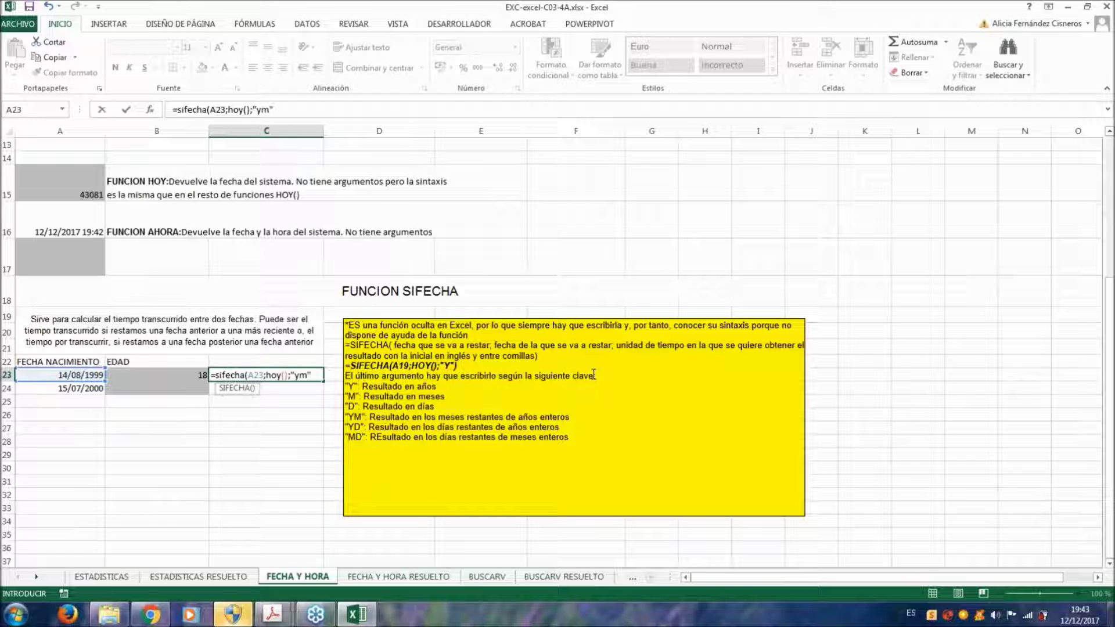
type(")")
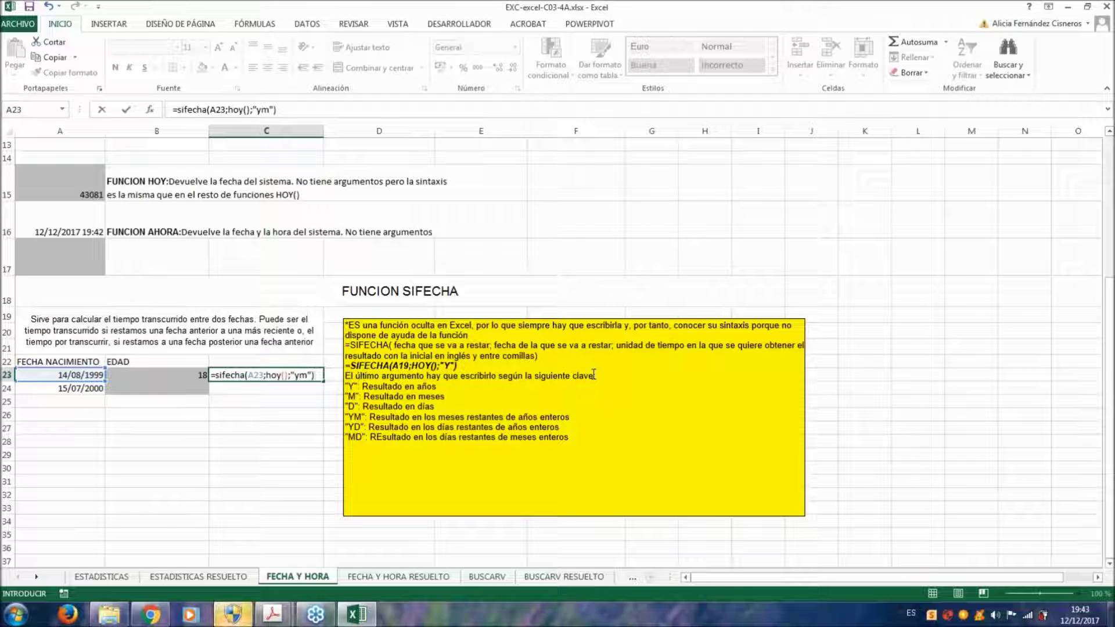
key("Return")
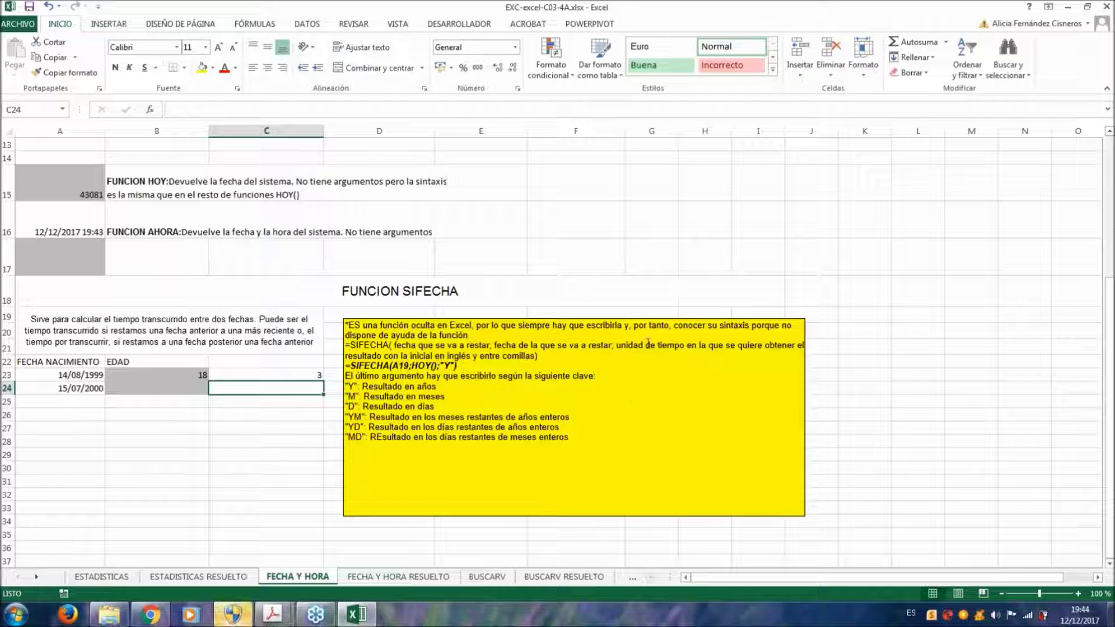
Move the yellow SIFECHA notes box clear of column D and select D23
left_click(625, 321)
left_click_drag(723, 323, 774, 309)
left_click(397, 368)
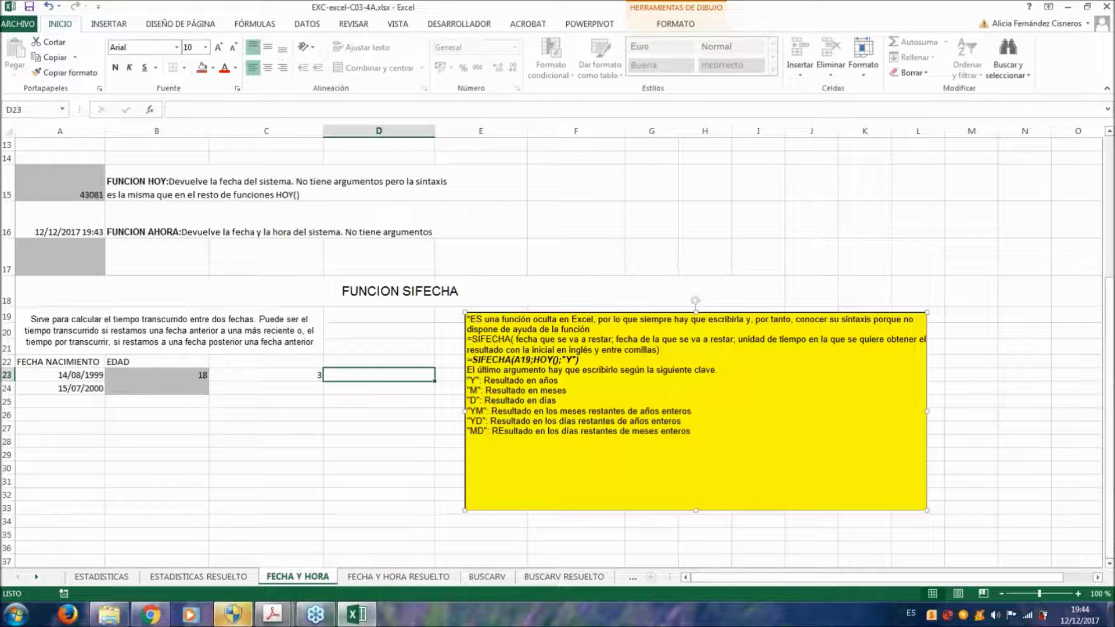
Enter =SIFECHA(A23;HOY();"md") in D23 to calculate the days remaining beyond whole months
type("=")
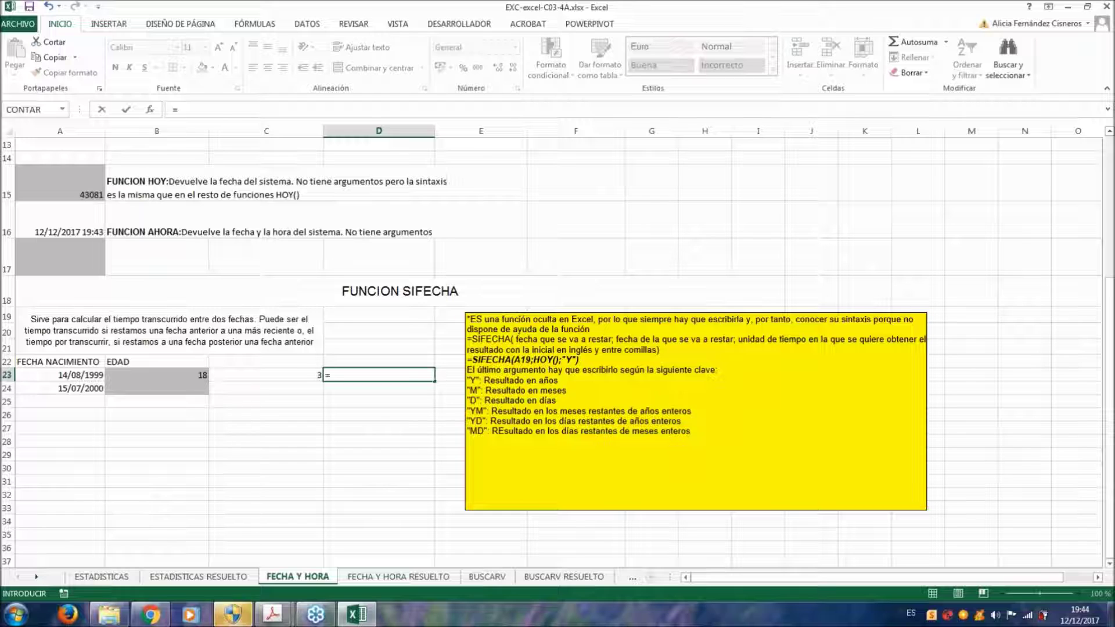
type("sifecha(")
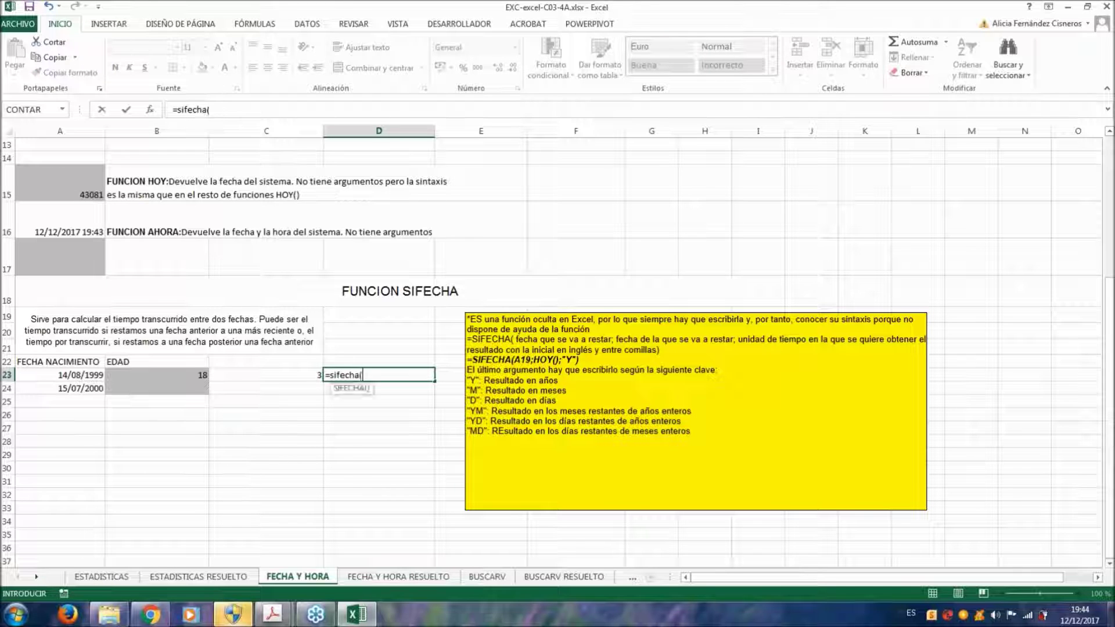
left_click(78, 375)
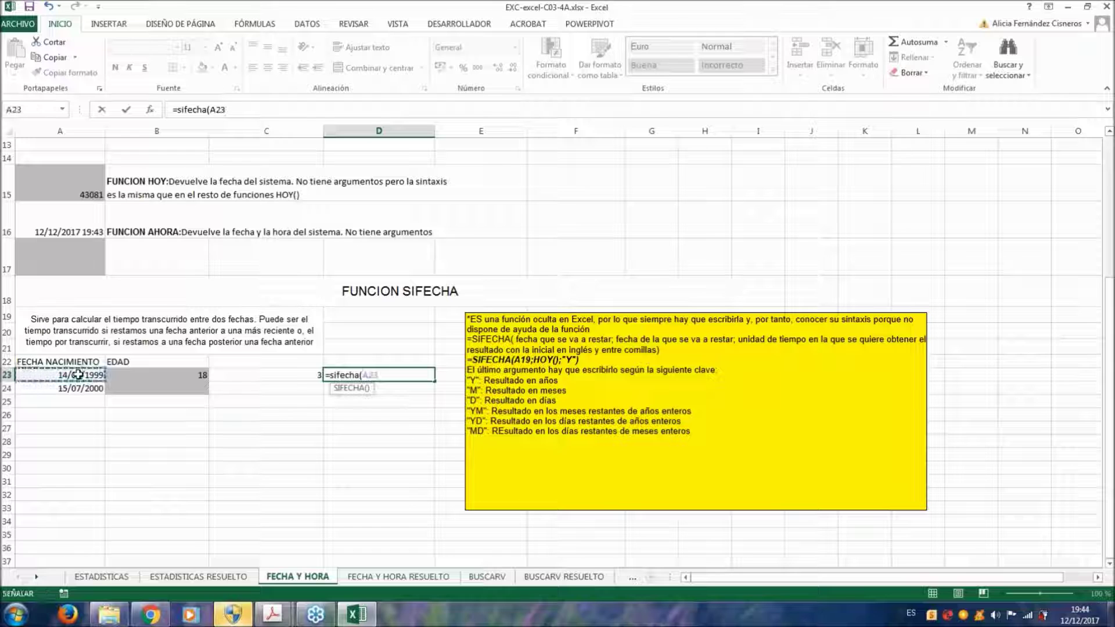
type(";")
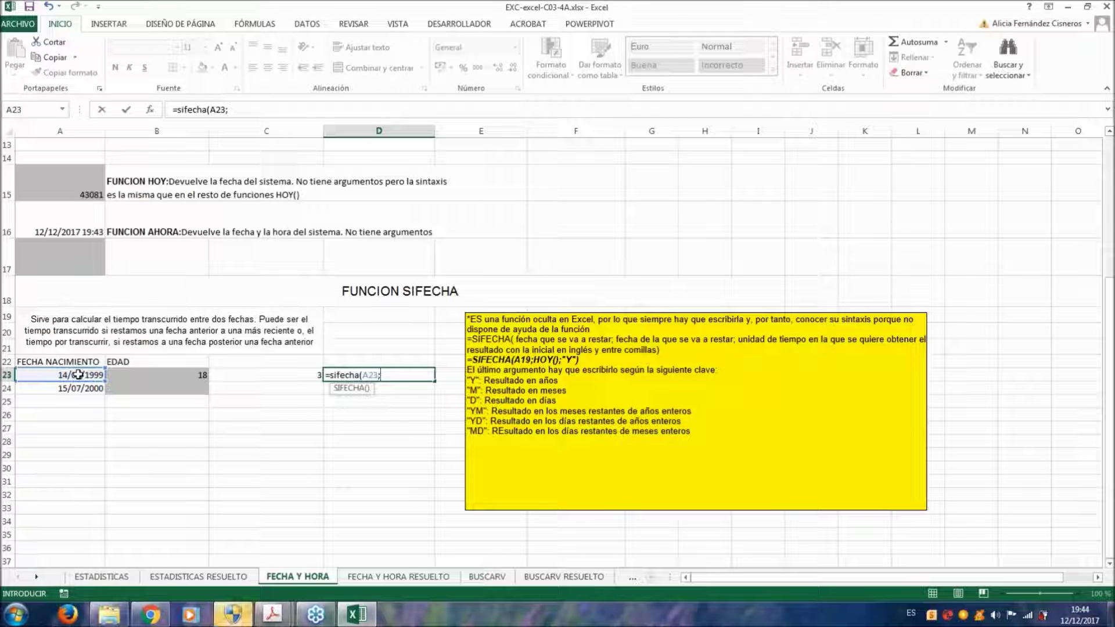
type("hoy")
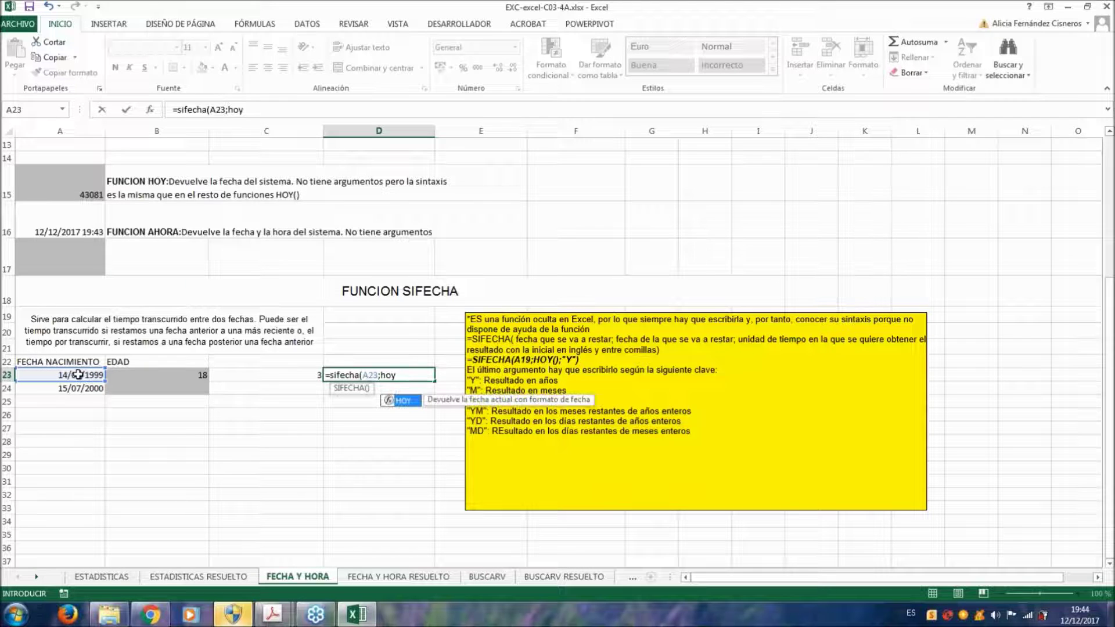
type("();")
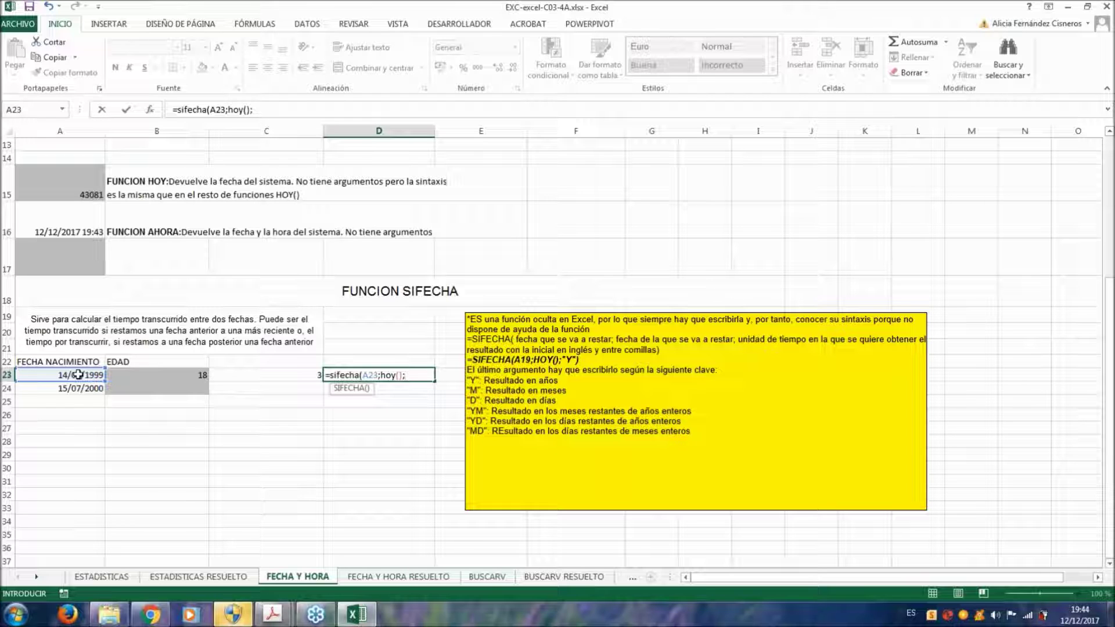
type("\"")
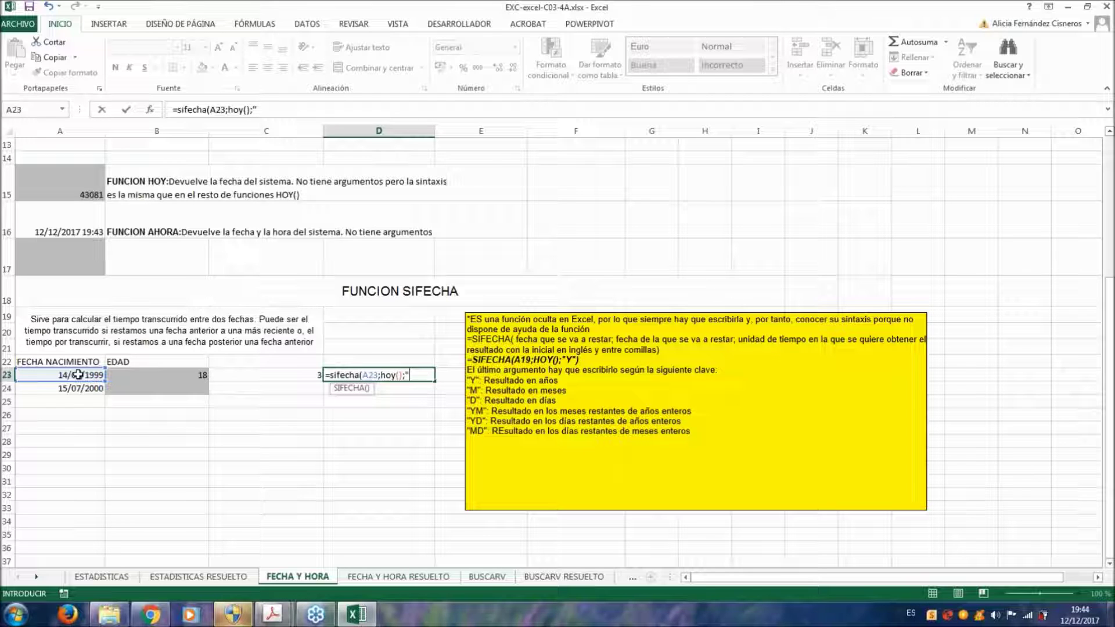
type("md")
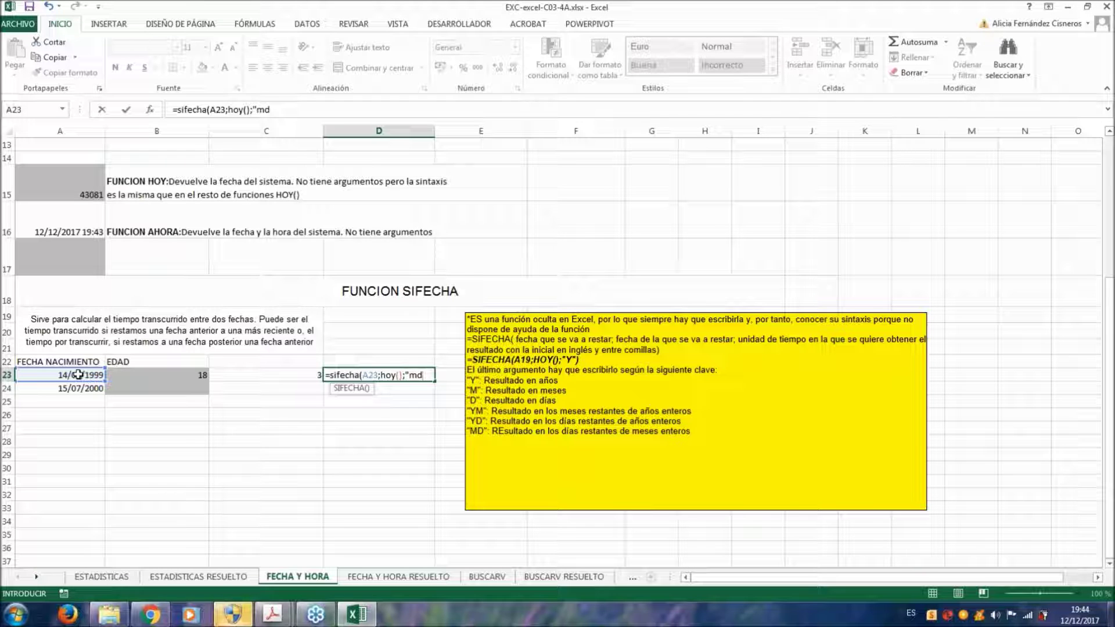
type("\")")
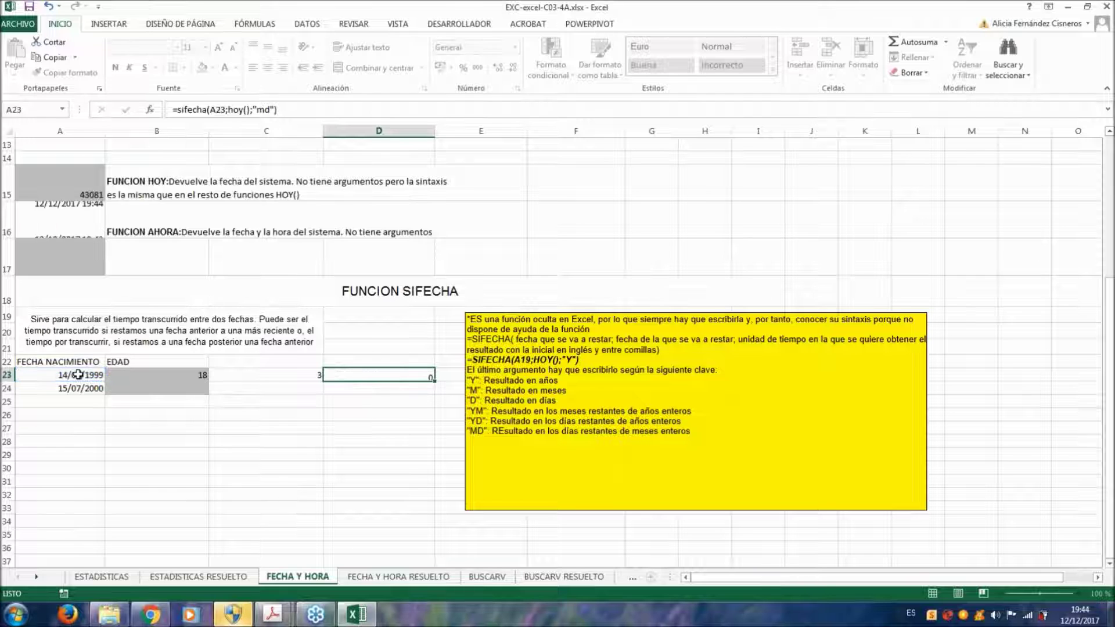
key("Return")
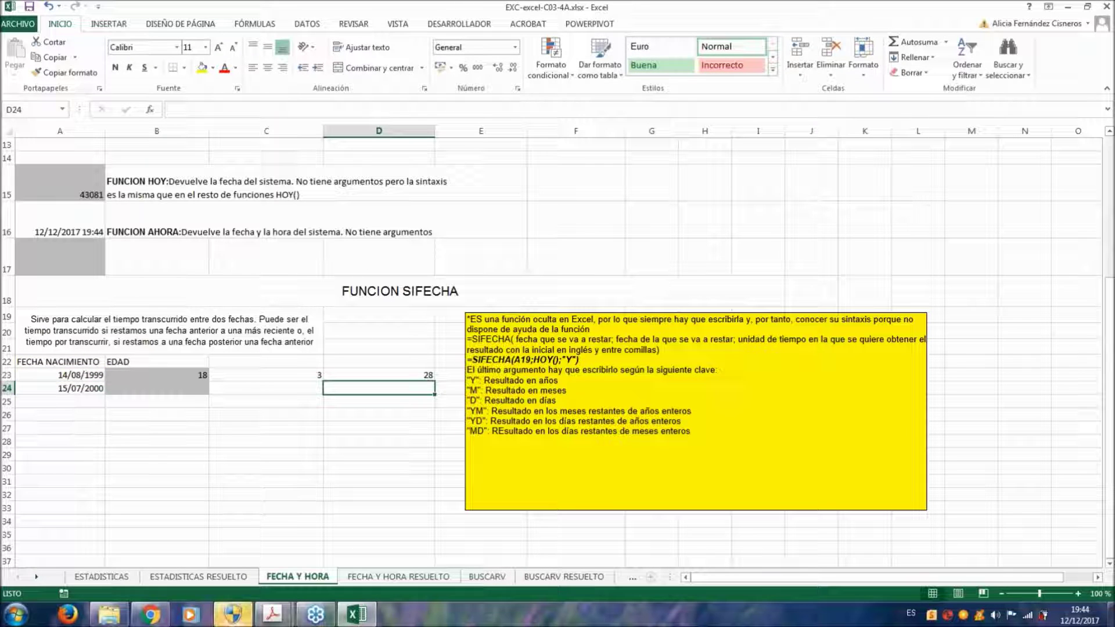
Review the SIFECHA formulas in row 23 and fill B23:D23 down to row 24
left_click(415, 375)
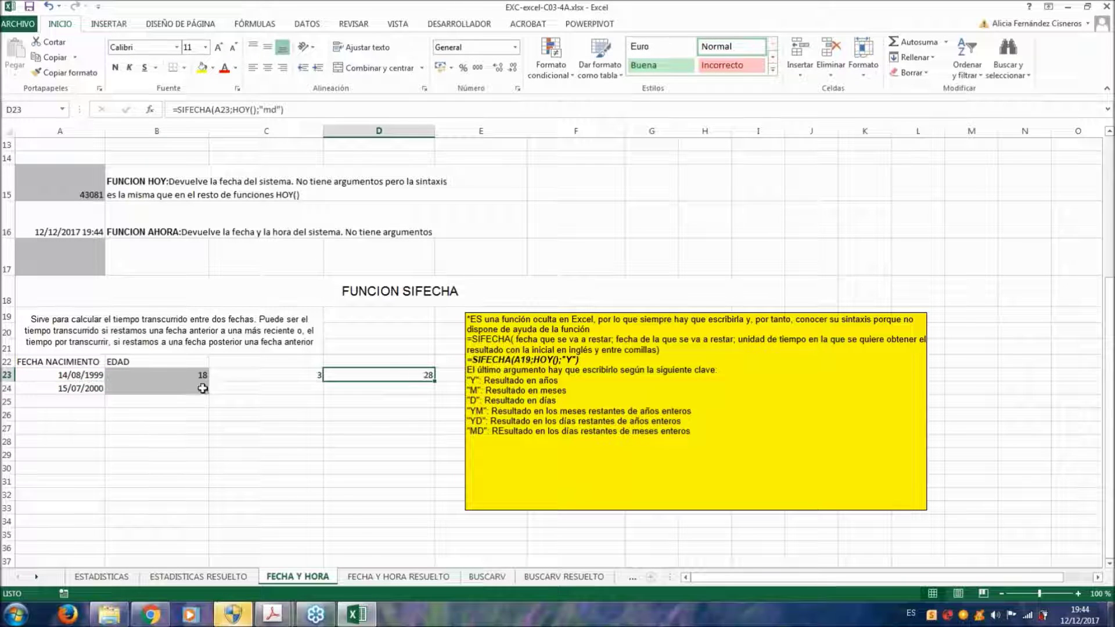
left_click(182, 374)
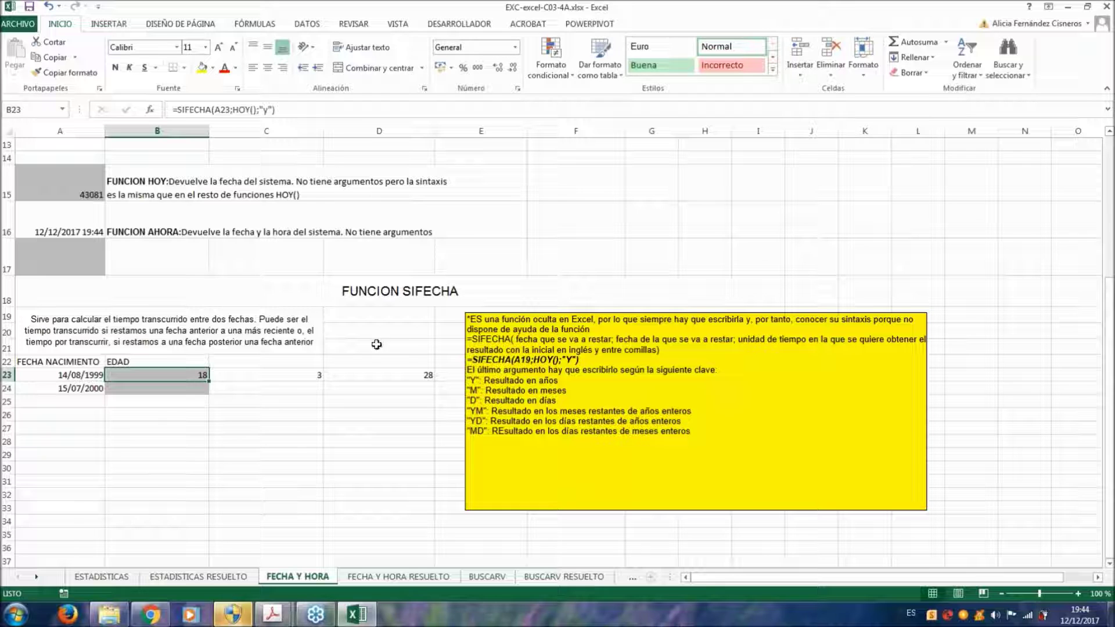
left_click(303, 374)
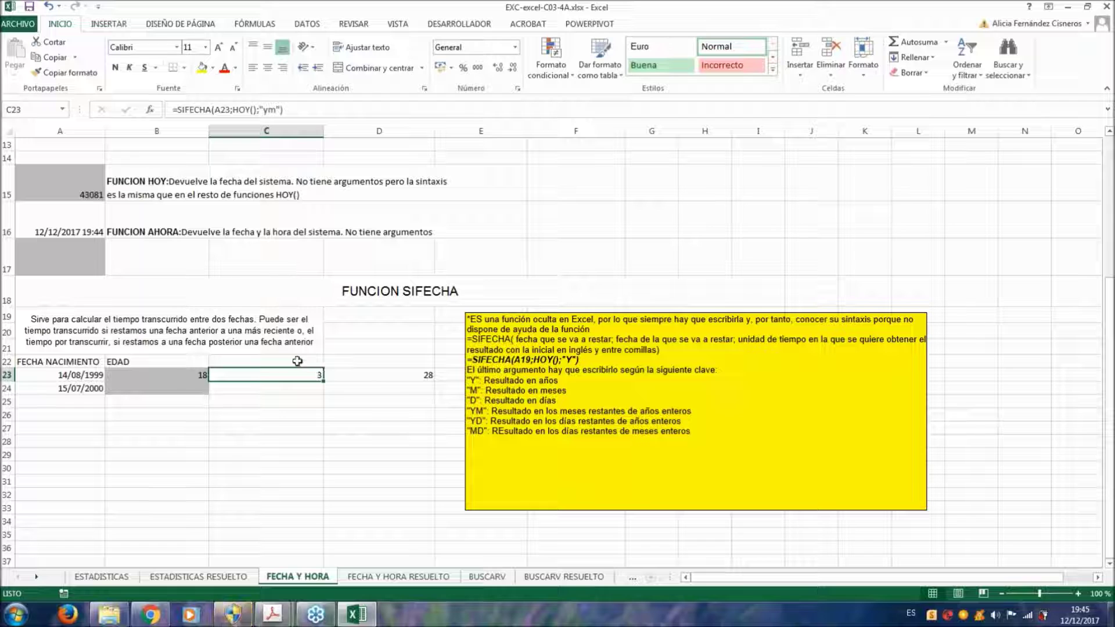
left_click_drag(132, 374, 401, 374)
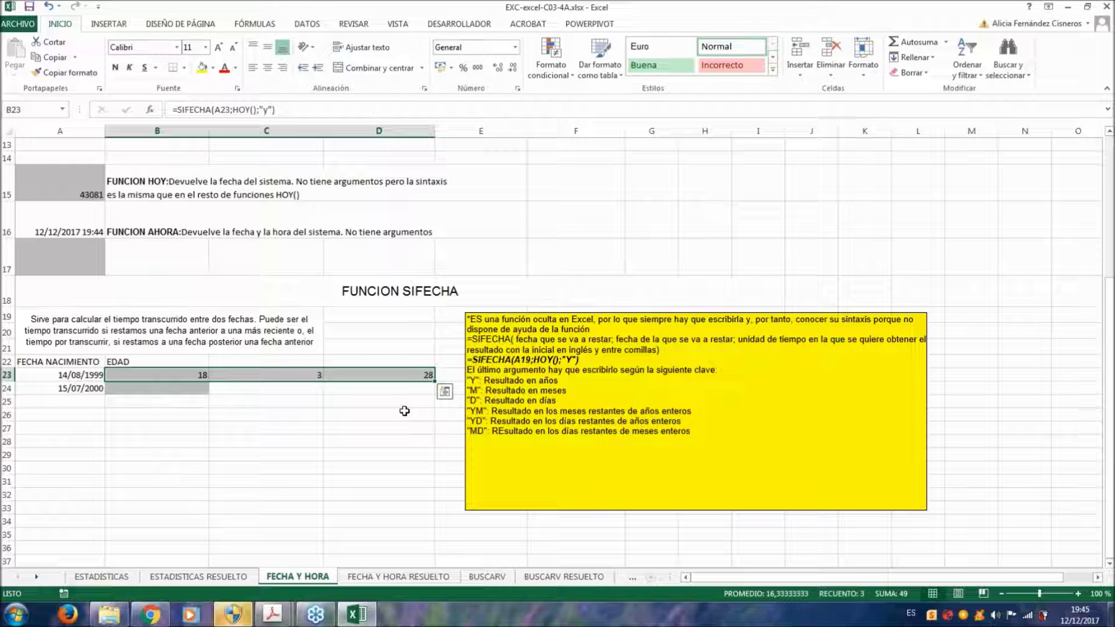
mouse_move(432, 386)
left_mouse_down()
mouse_move(435, 396)
mouse_move(415, 395)
left_mouse_up()
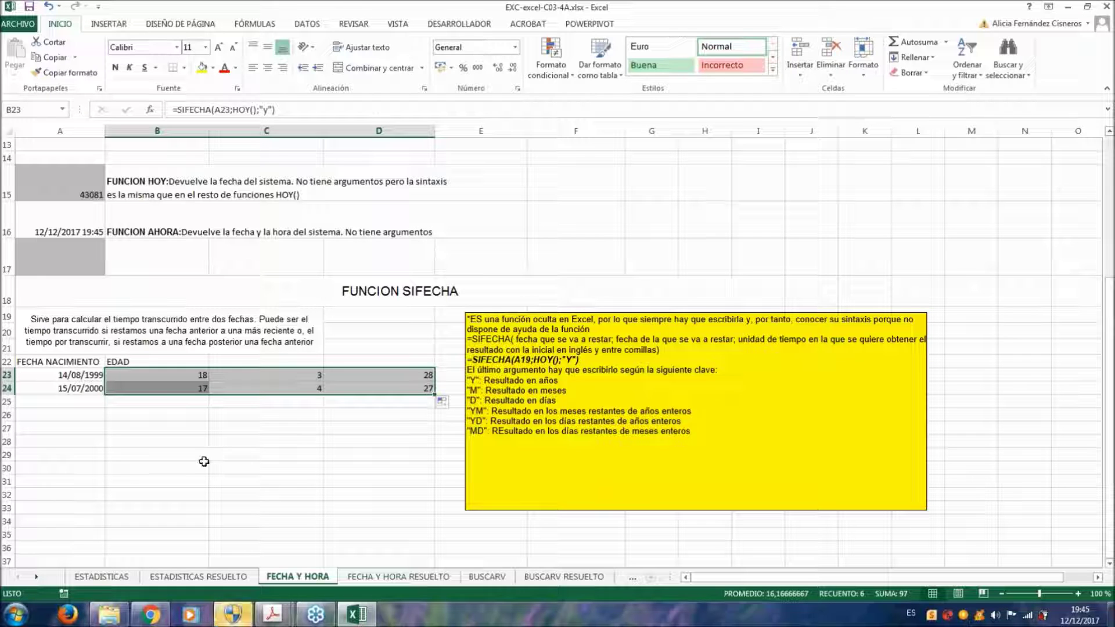
Set the day of the birth date in A24 to 11 and check the month and day formulas in C24 and D24
left_click(93, 389)
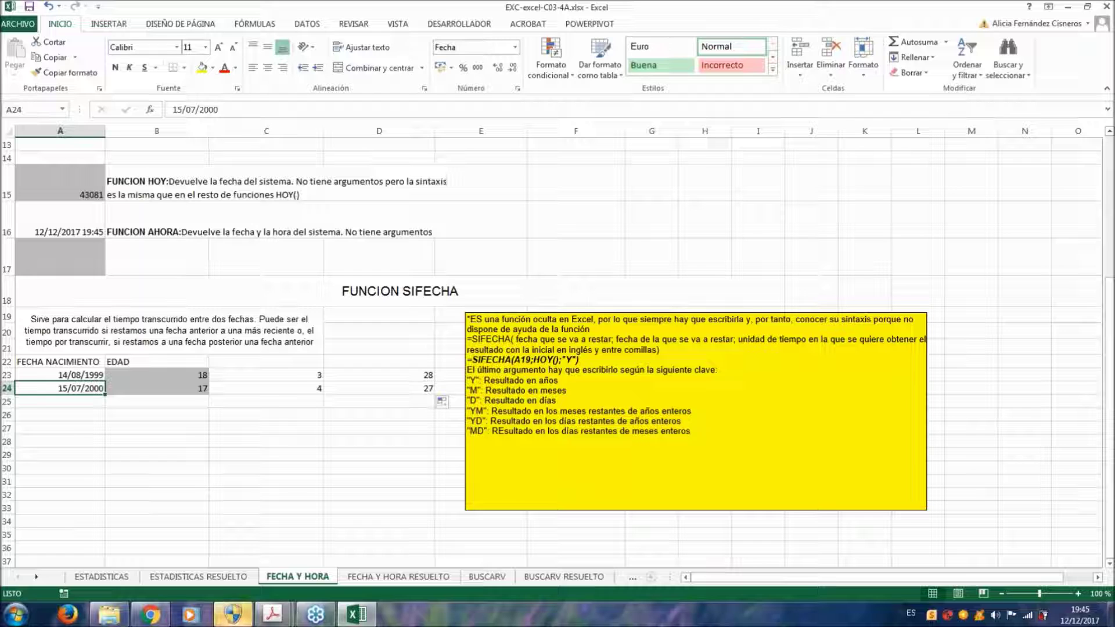
double_click(59, 388)
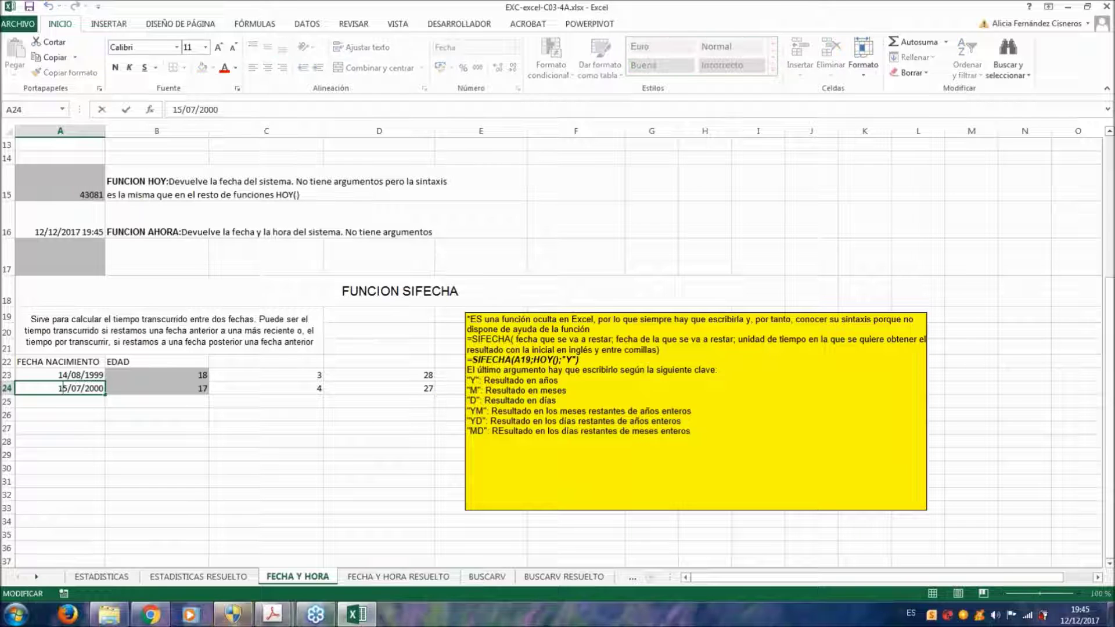
left_click_drag(59, 388, 67, 387)
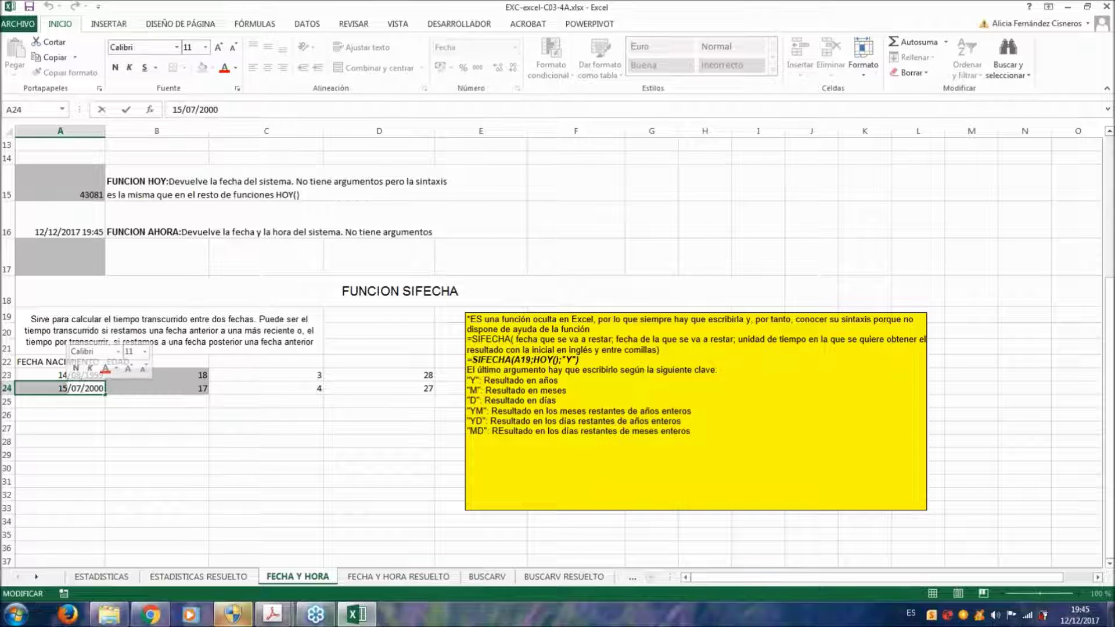
type("11")
key("Return")
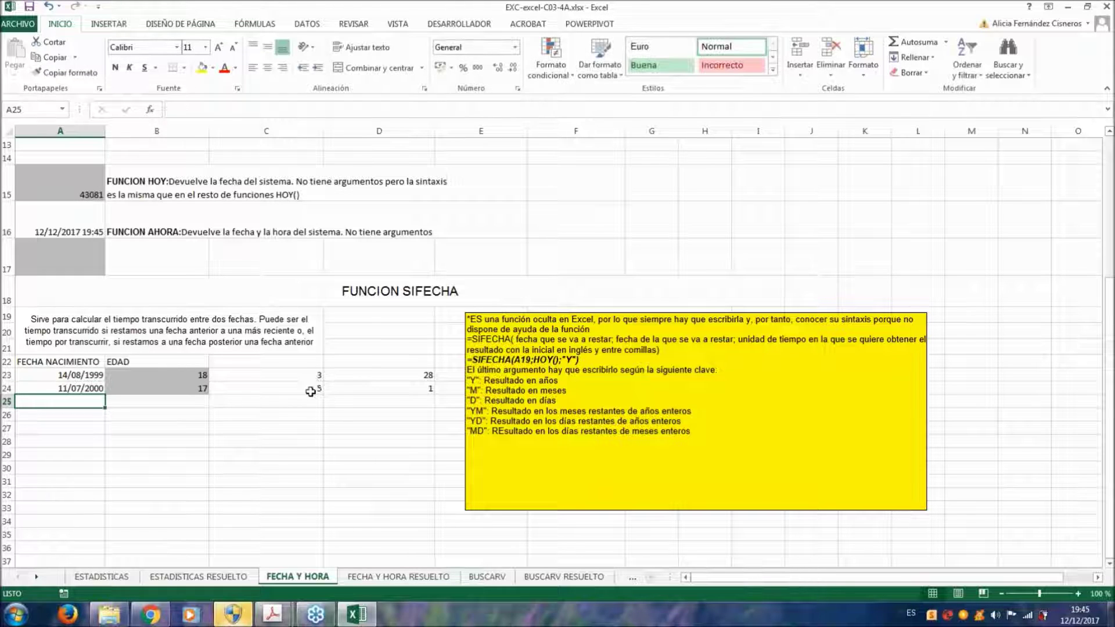
left_click(314, 390)
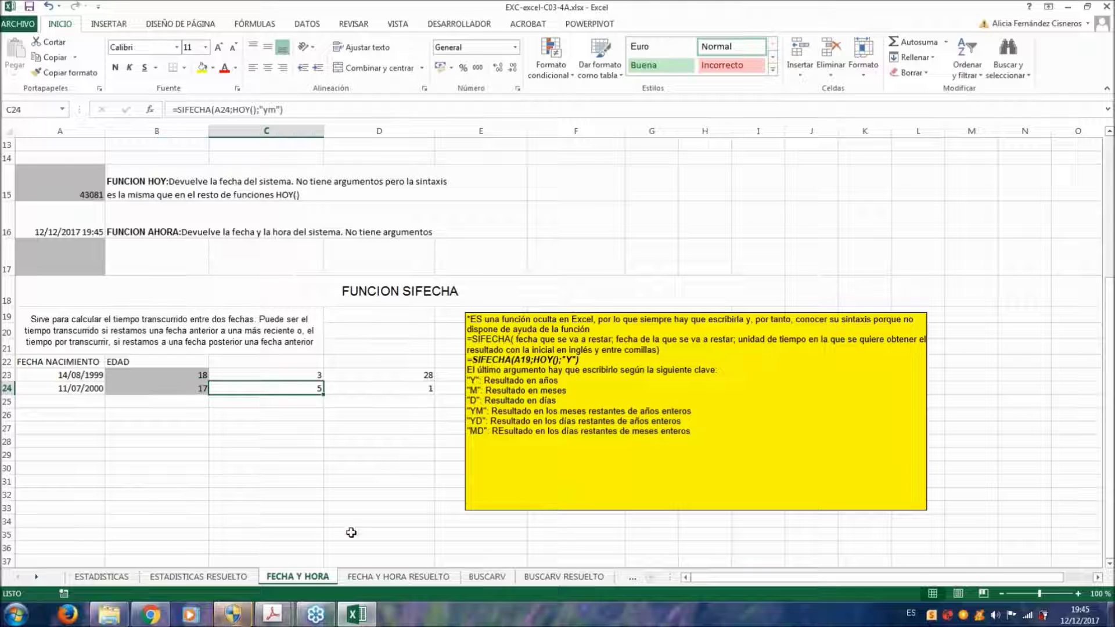
left_click(400, 391)
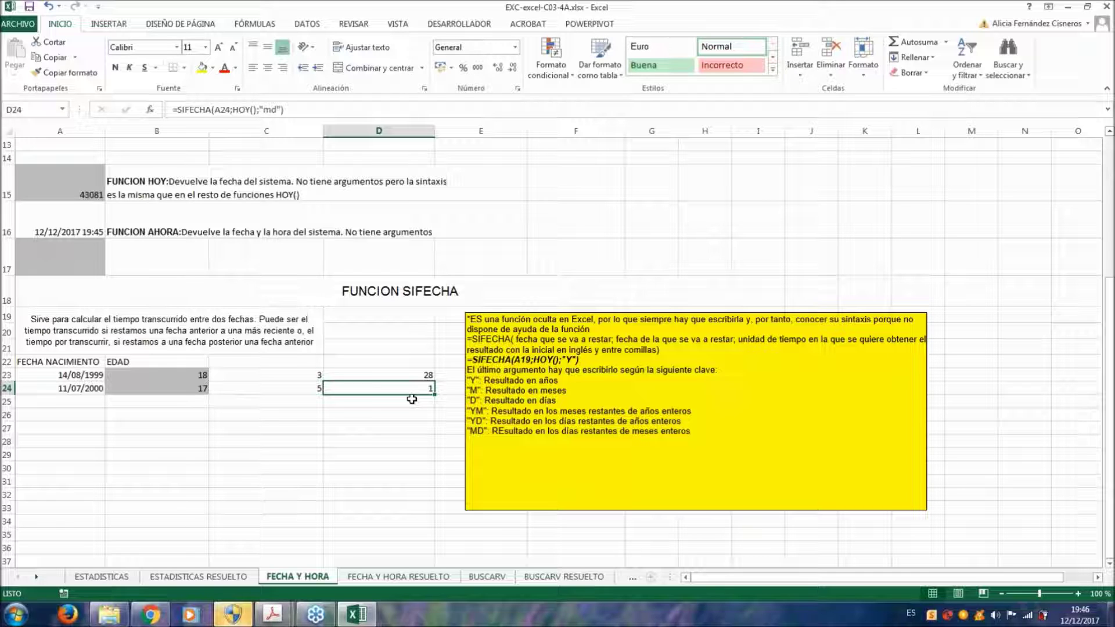
left_click(644, 221)
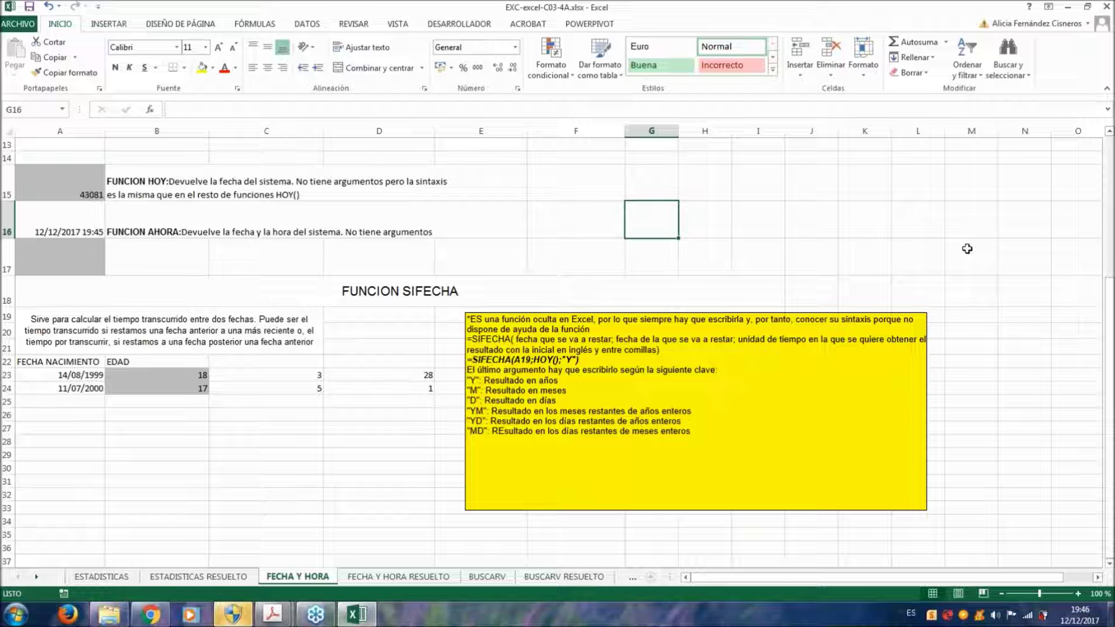
type("DATEDIF")
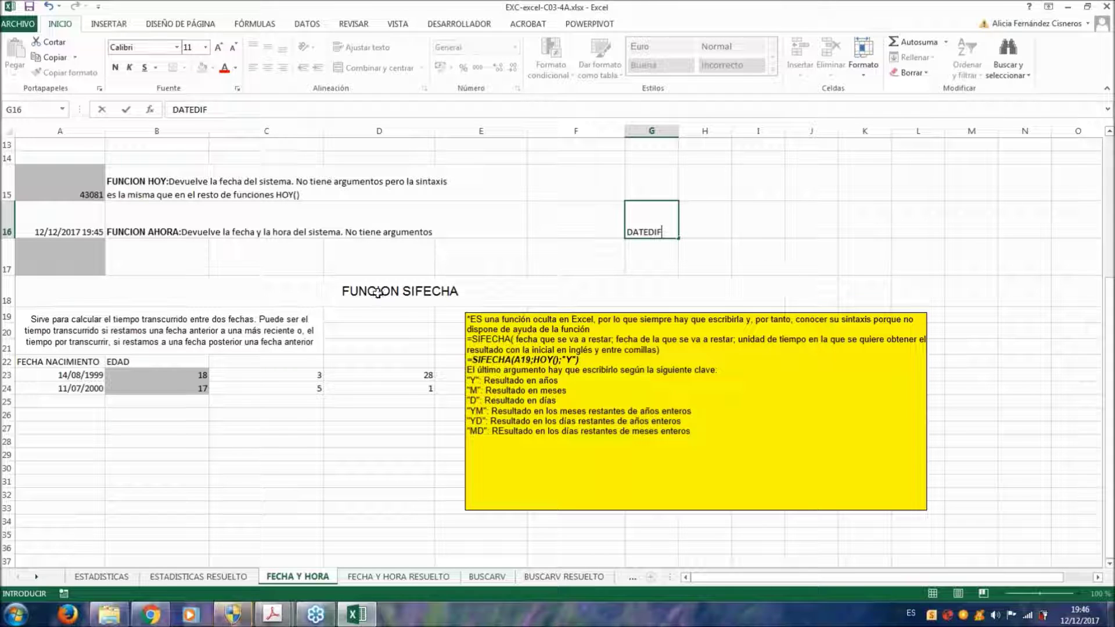
key("Escape")
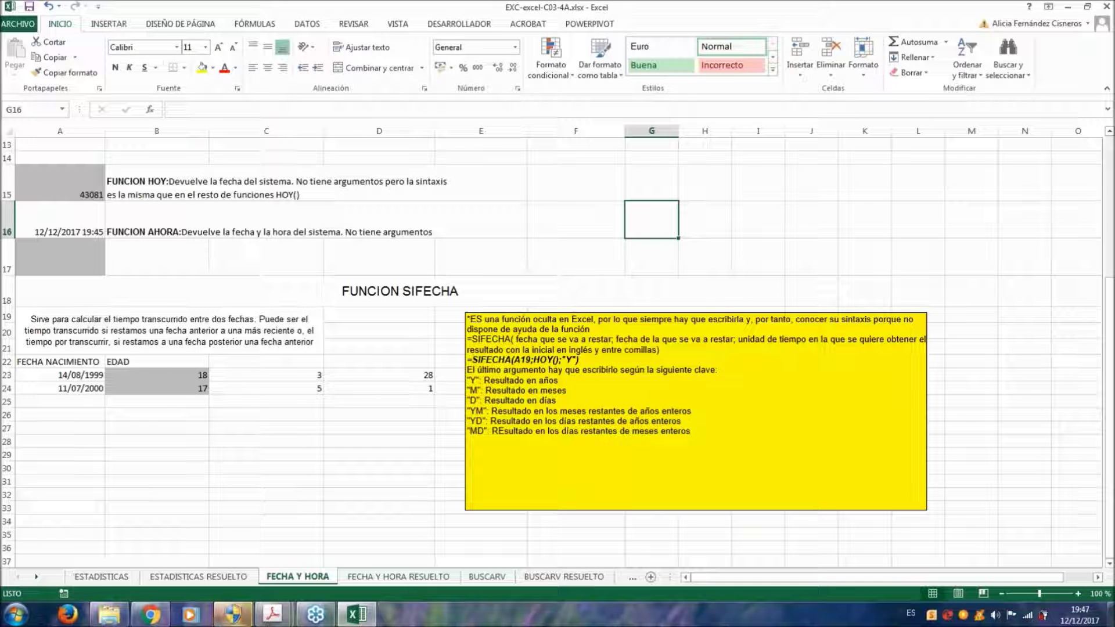
Examine the CONTAR.SI formula in C25 and the CONTAR.BLANCO formula in C12 on the ESTADISTICAS sheet
left_click(102, 577)
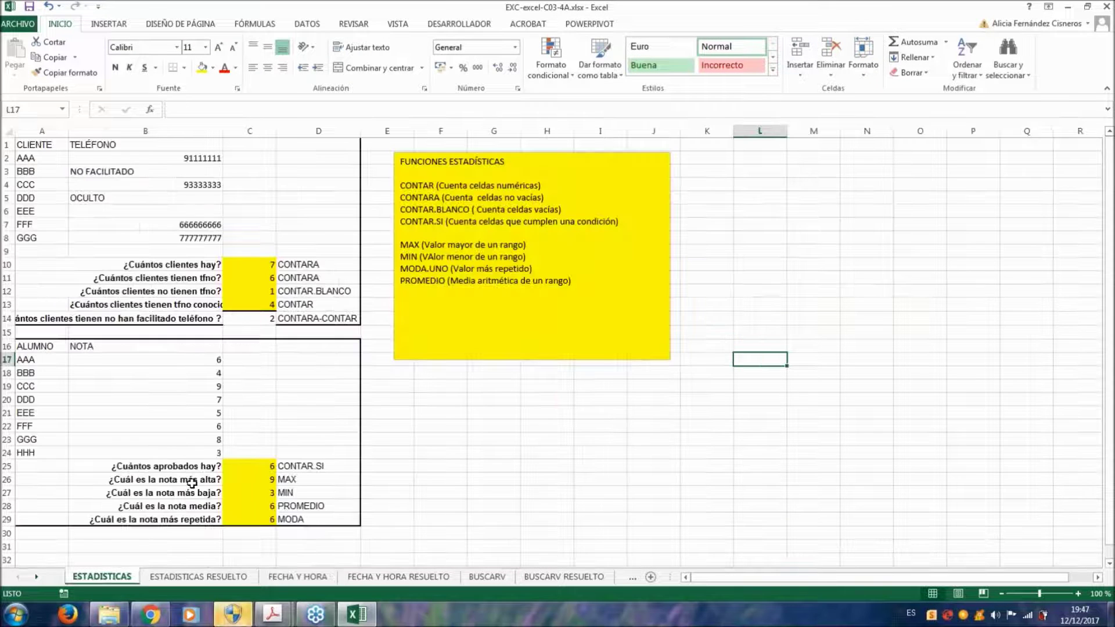
double_click(261, 473)
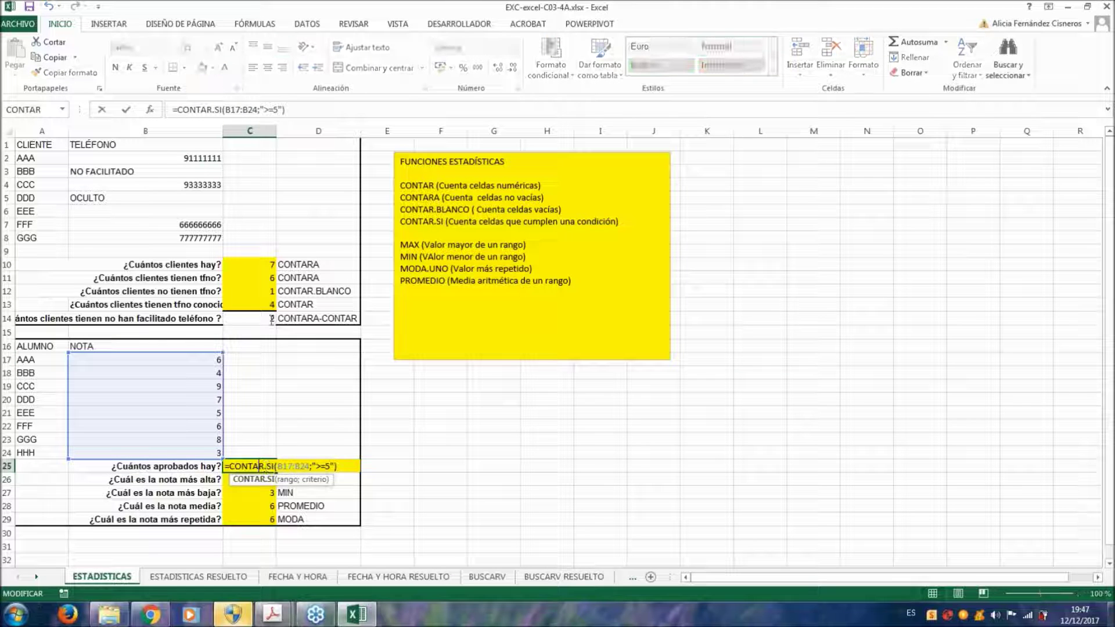
key("Escape")
double_click(253, 291)
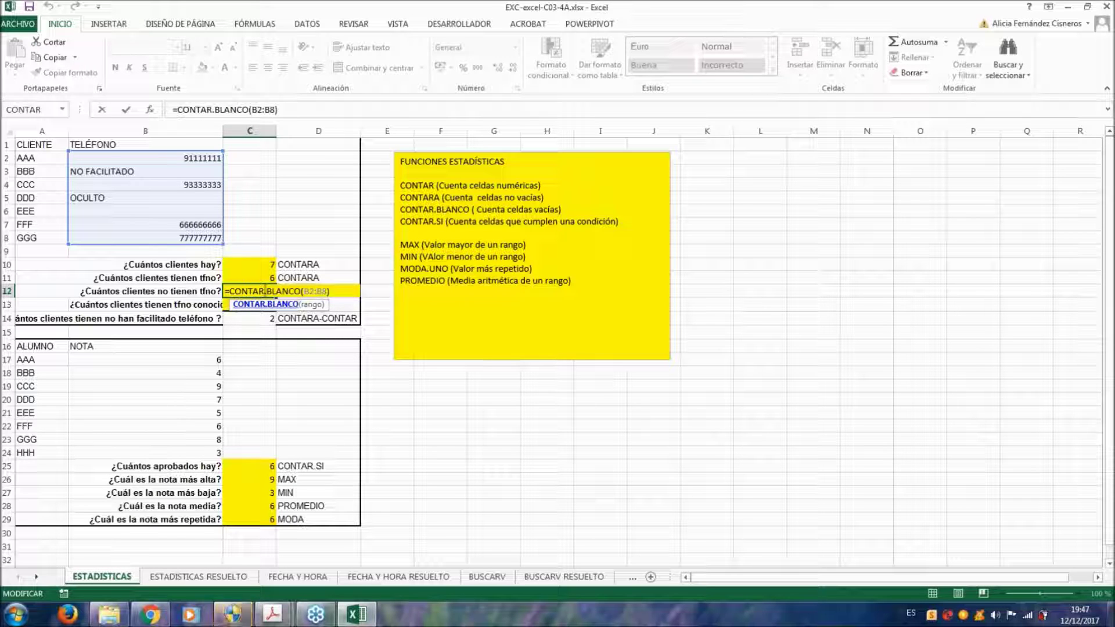
key("ctrl+Return")
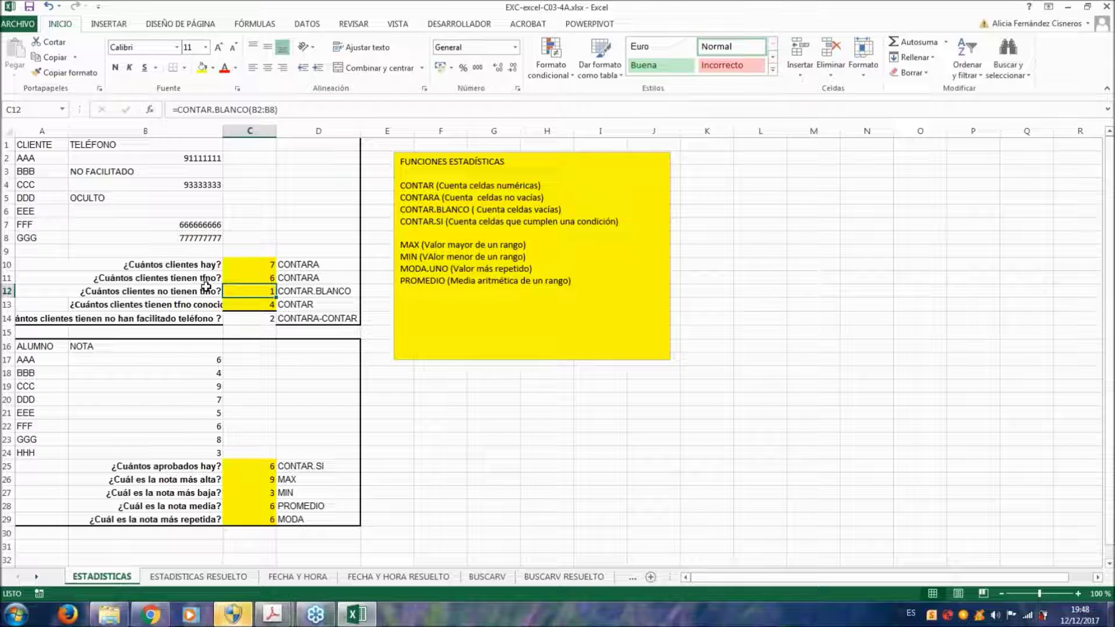
Return to the FECHA Y HORA sheet and enter the text datedif in G16
left_click(297, 577)
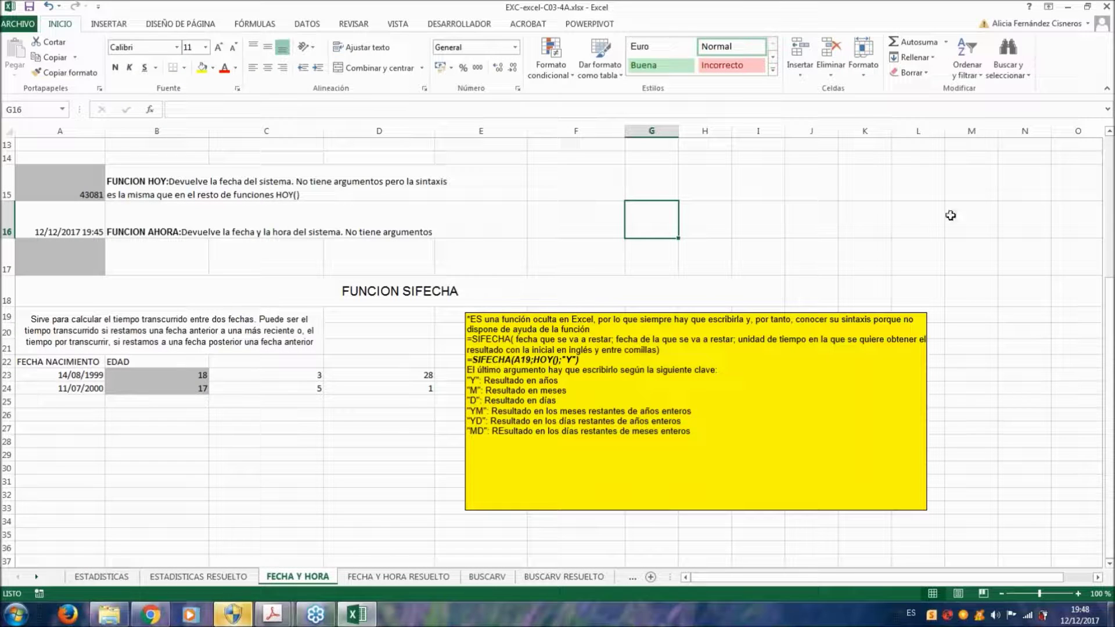
type("datedi")
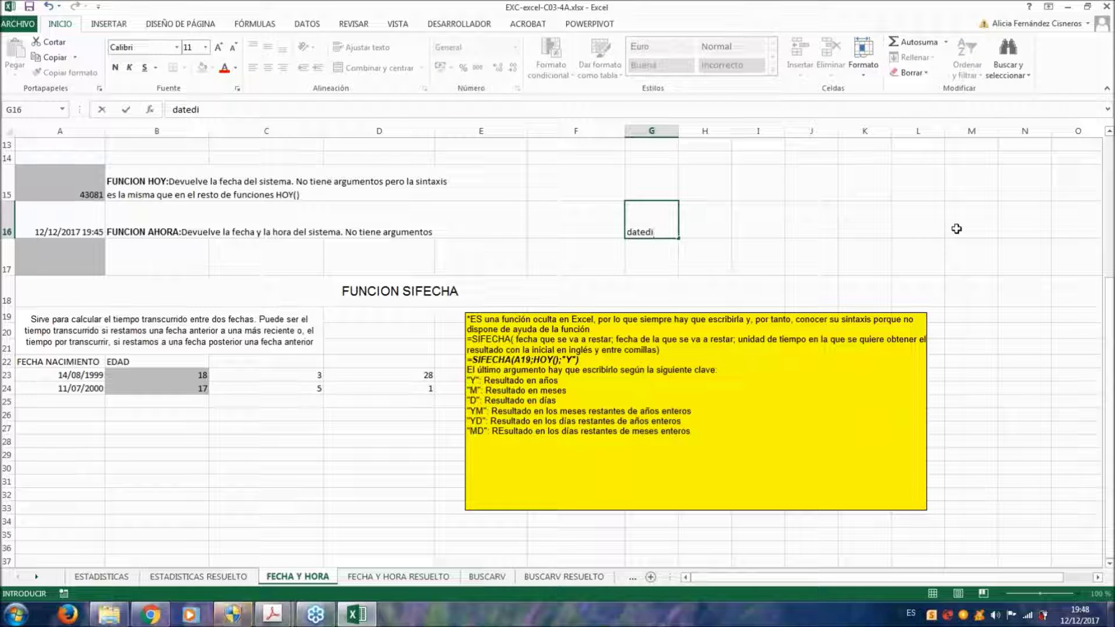
type("f")
left_click(394, 427)
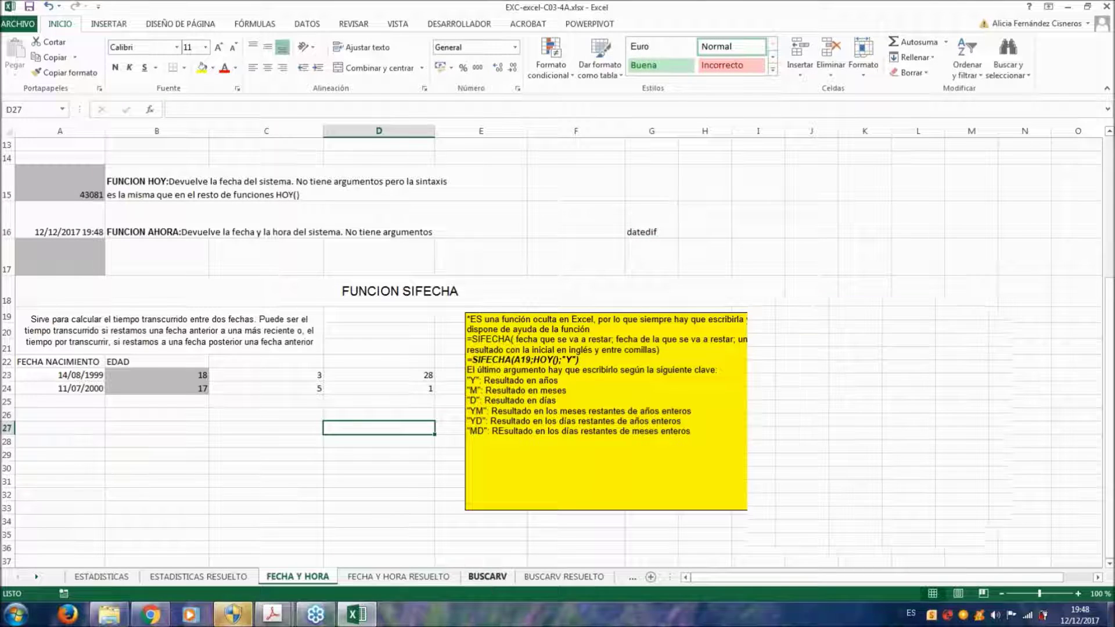
Open the BUSCARV sheet and view the article table with its UNIDADES and PRECIO columns
left_click(488, 577)
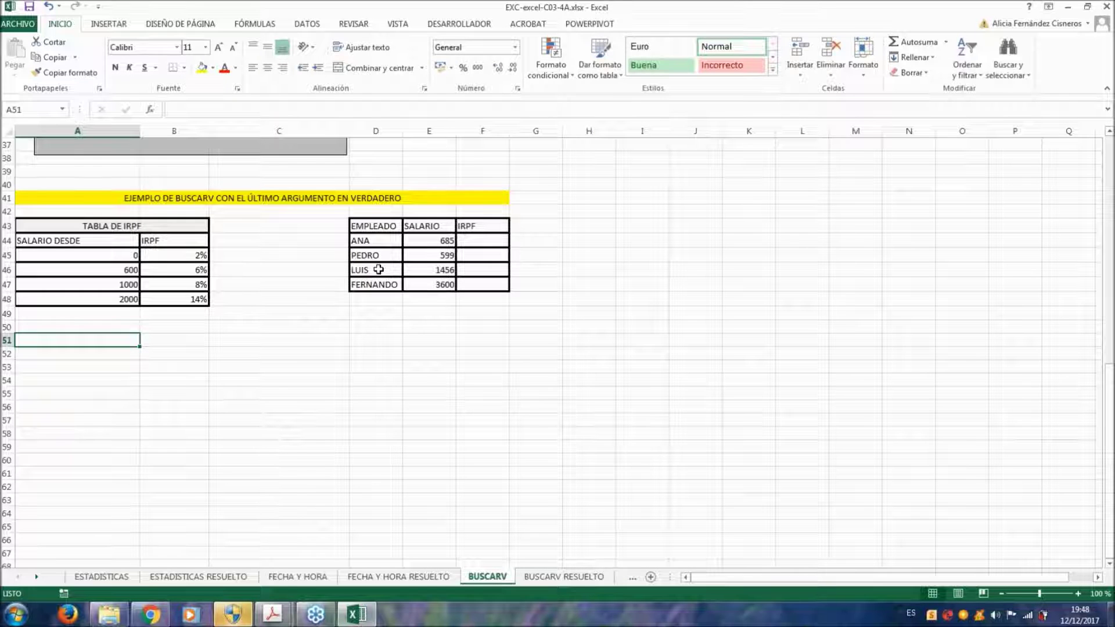
left_click(948, 336)
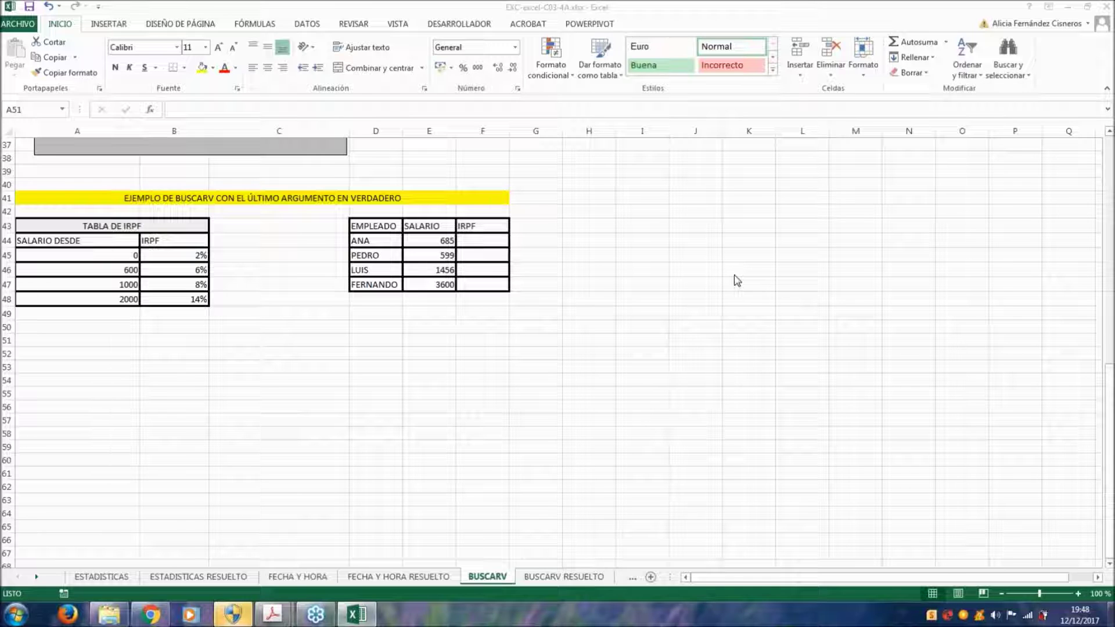
left_click(656, 266)
scroll(657, 266, "up", 12)
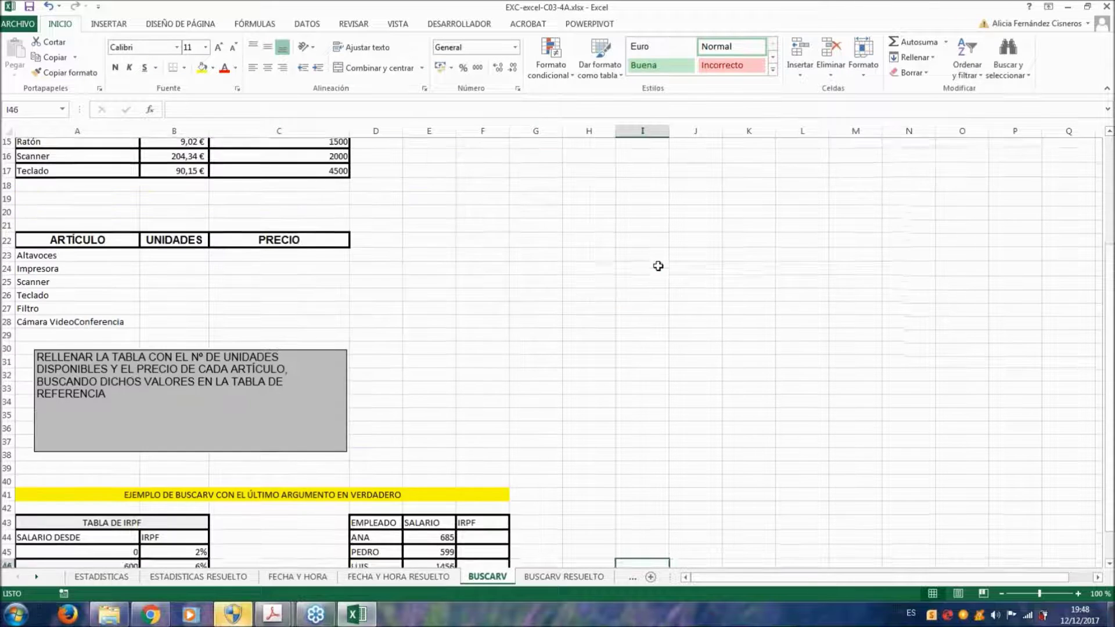
Enter the text VLOOKUP in cell G18 of the BUSCARV sheet
left_click(531, 394)
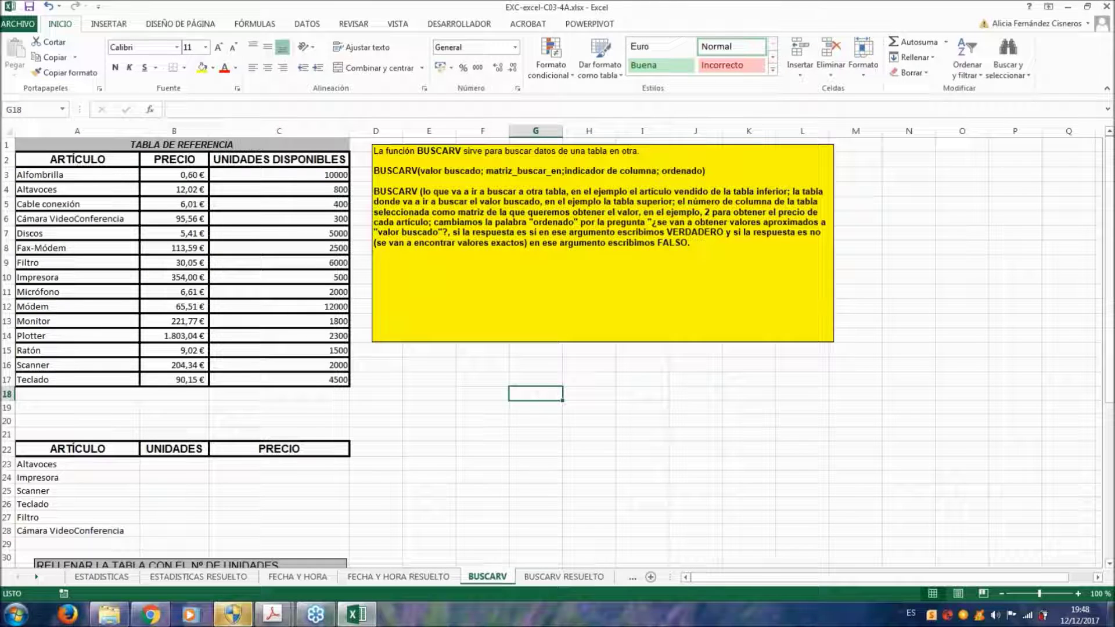
type("V")
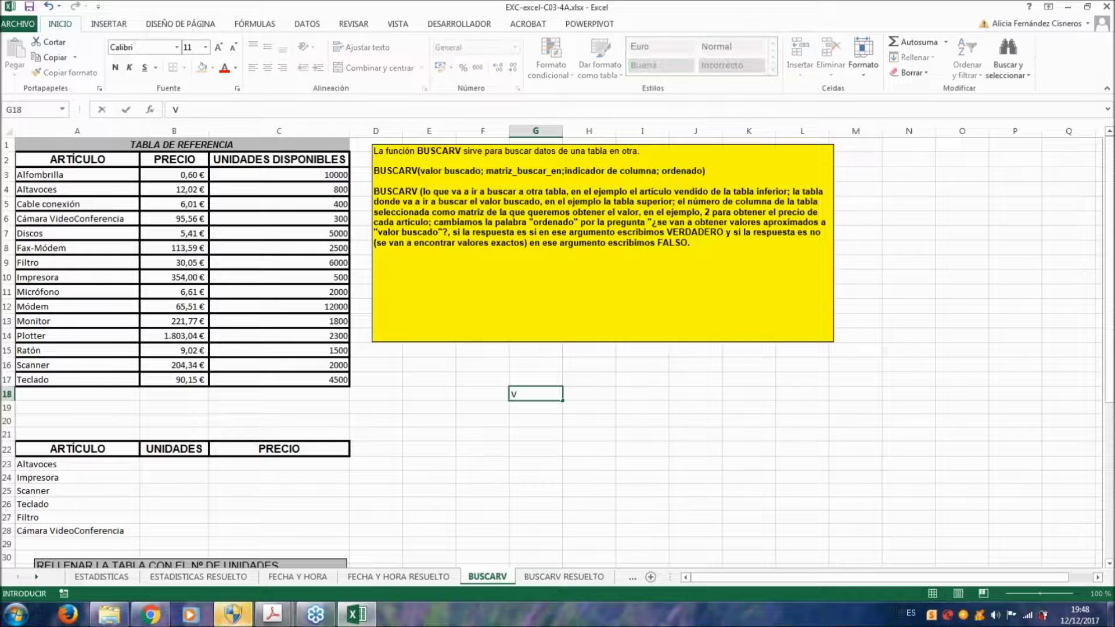
type("LOOKUP")
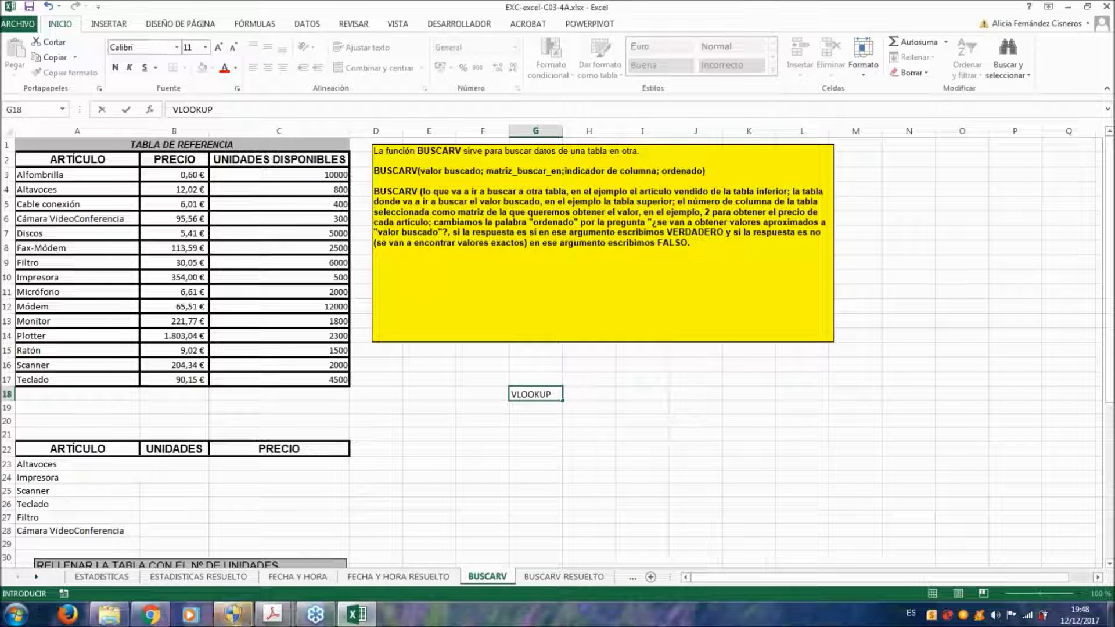
left_click(261, 219)
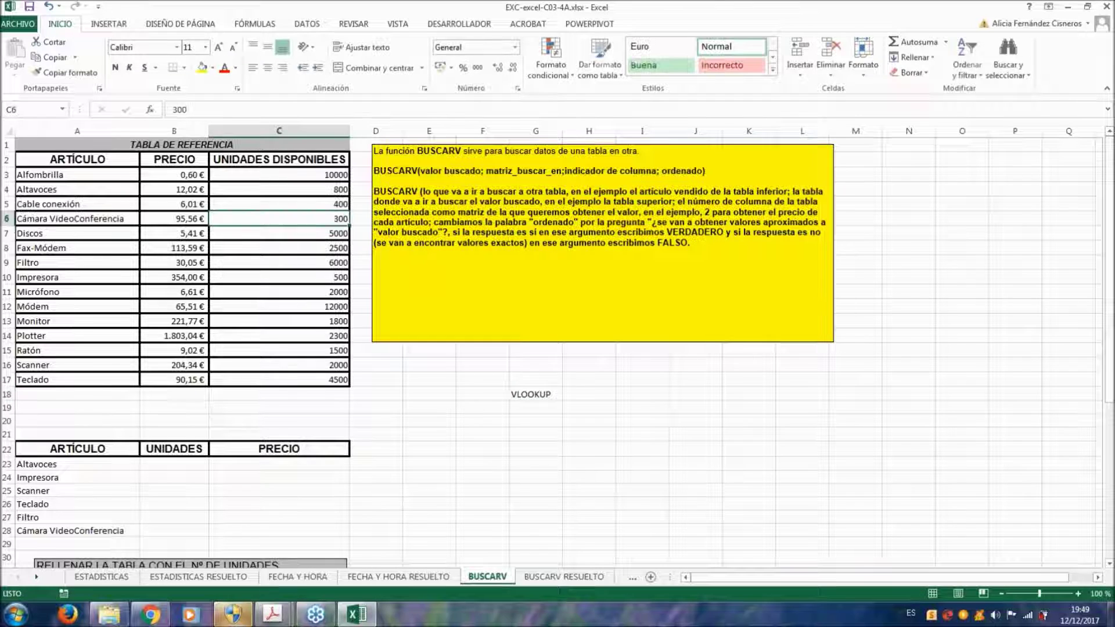
Compare the reference table's articles, prices and units with the empty UNIDADES and PRECIO cells for Altavoces in row 23
scroll(261, 219, "down", 2)
left_click(176, 376)
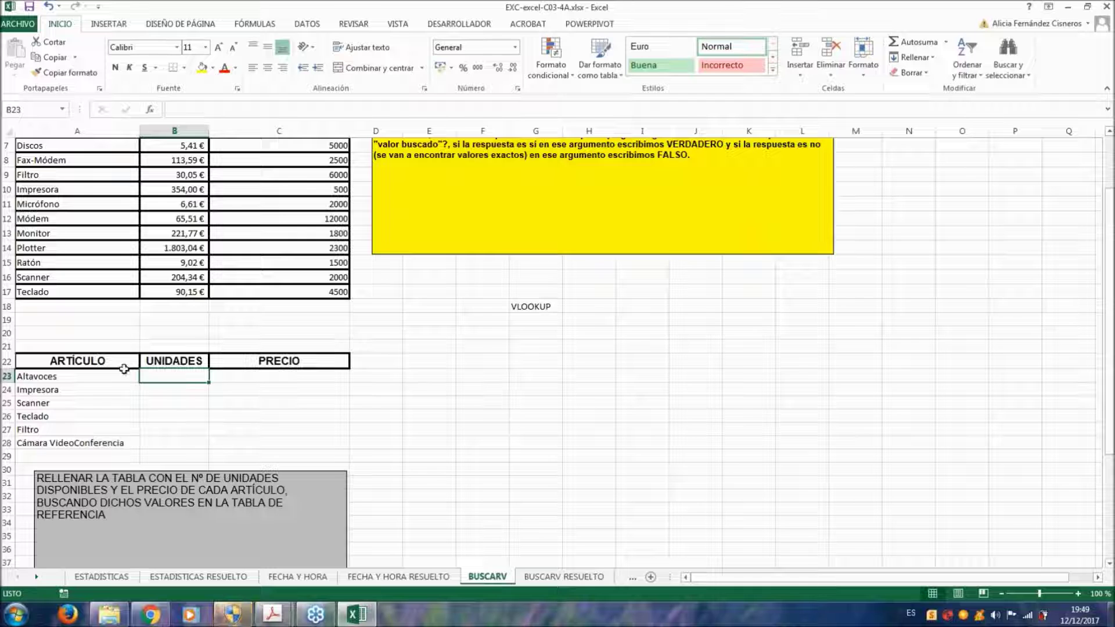
left_click(82, 376)
scroll(100, 213, "up", 2)
left_click_drag(87, 176, 280, 370)
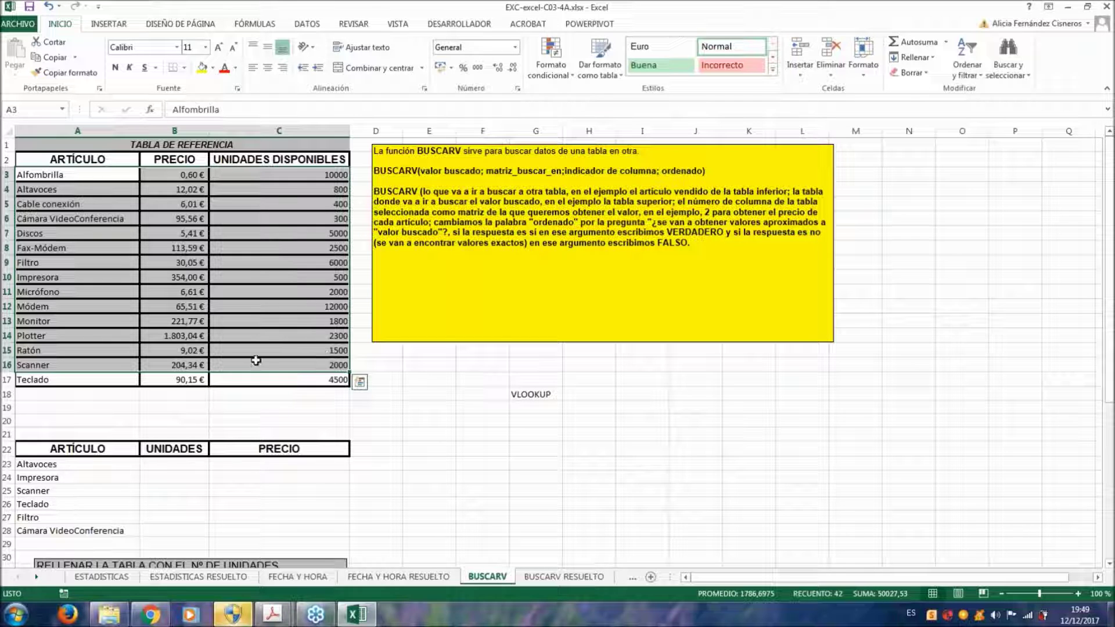
scroll(219, 339, "down", 2)
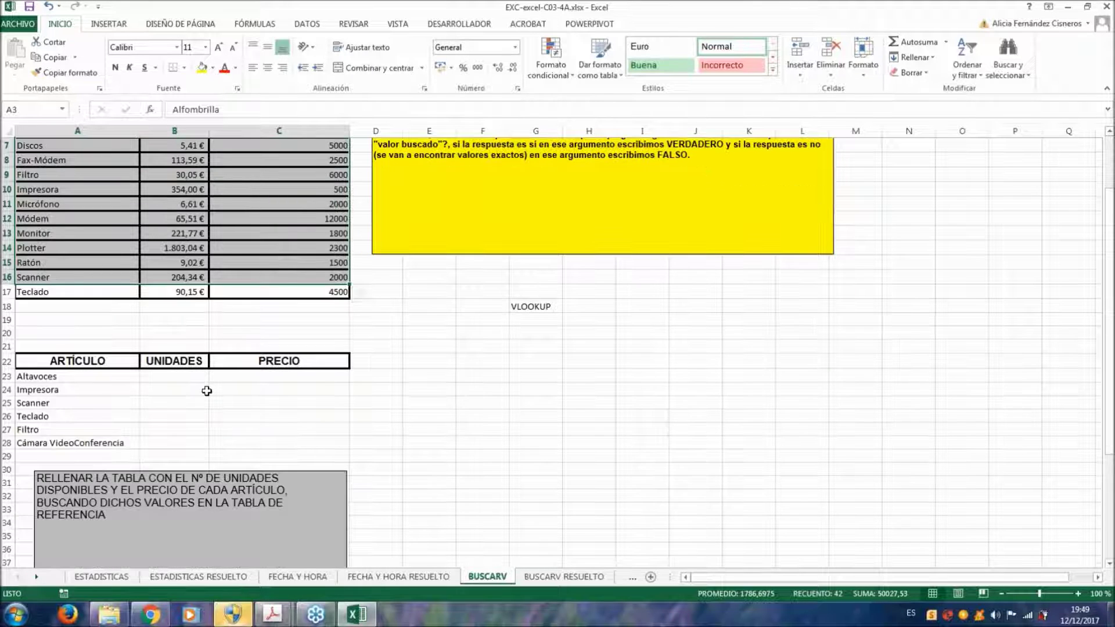
left_click(198, 377)
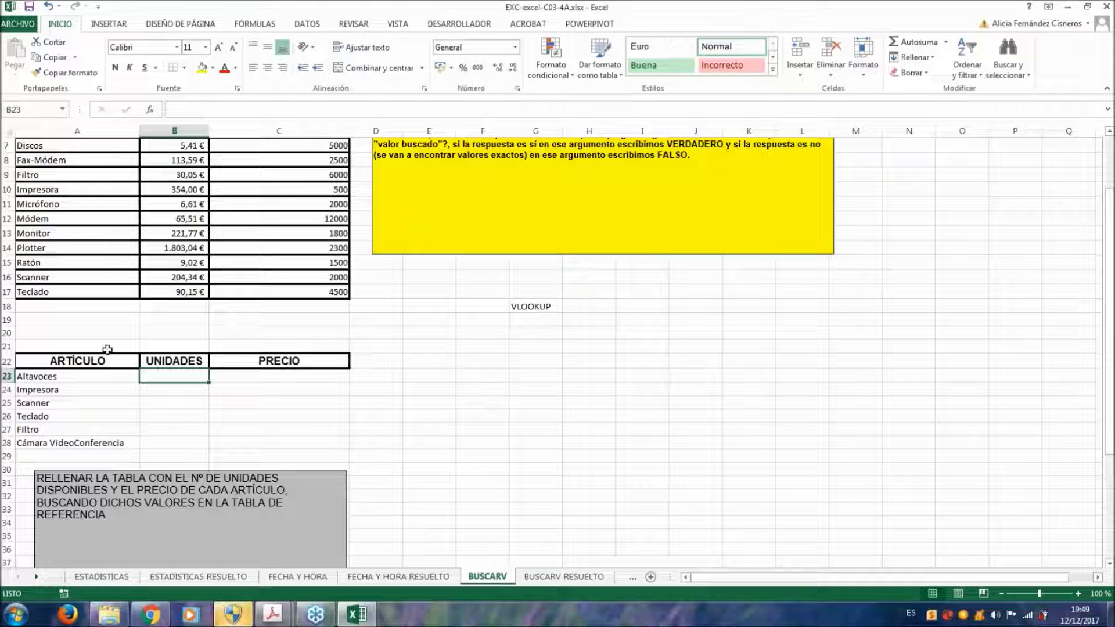
left_click(75, 375)
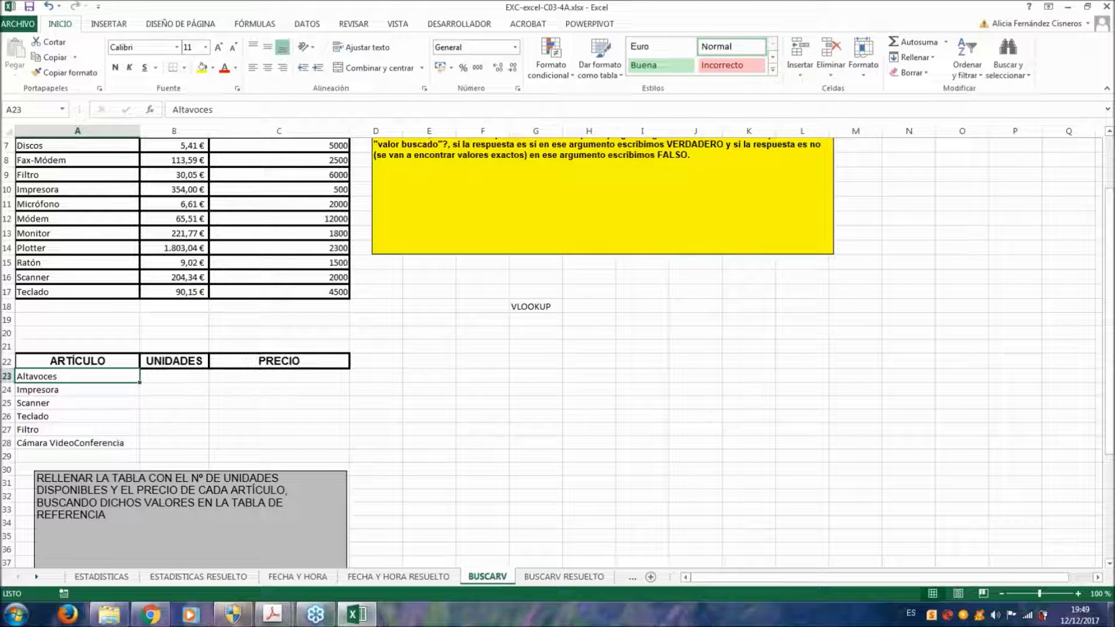
left_click(318, 376)
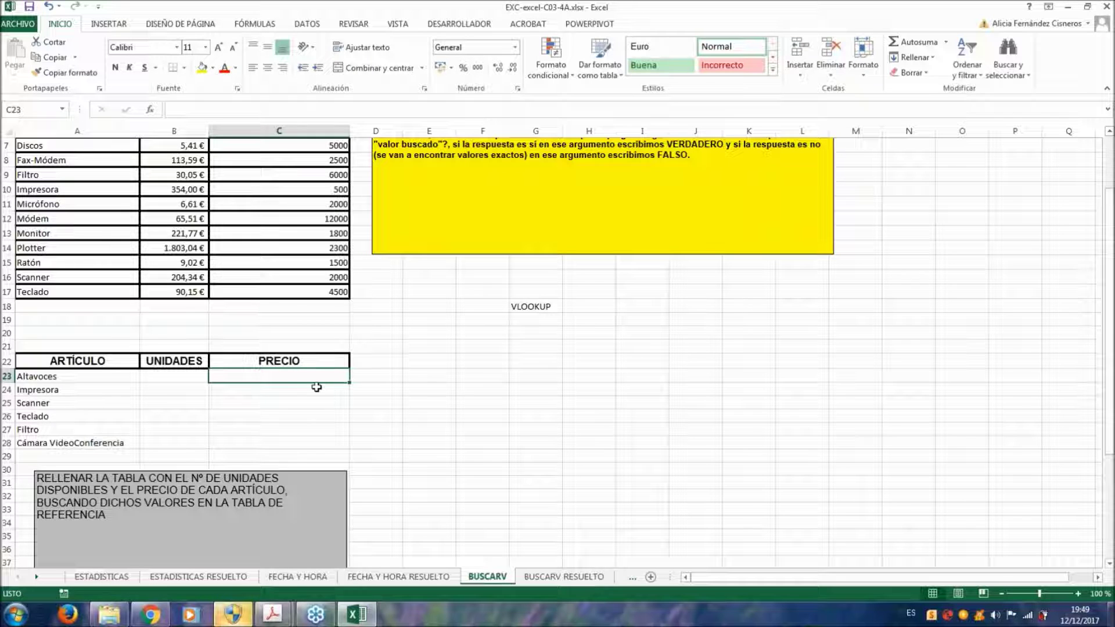
Enter the Altavoces price from the reference table, 12,02, by hand in C23 and clear the cell again
left_click(51, 375)
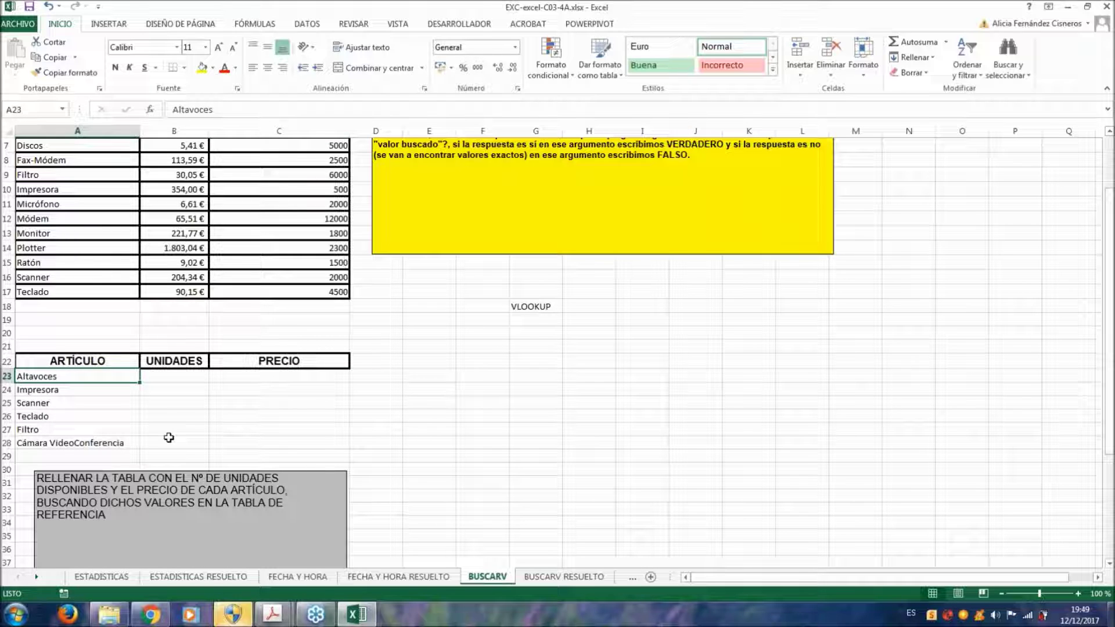
scroll(55, 377, "up", 1)
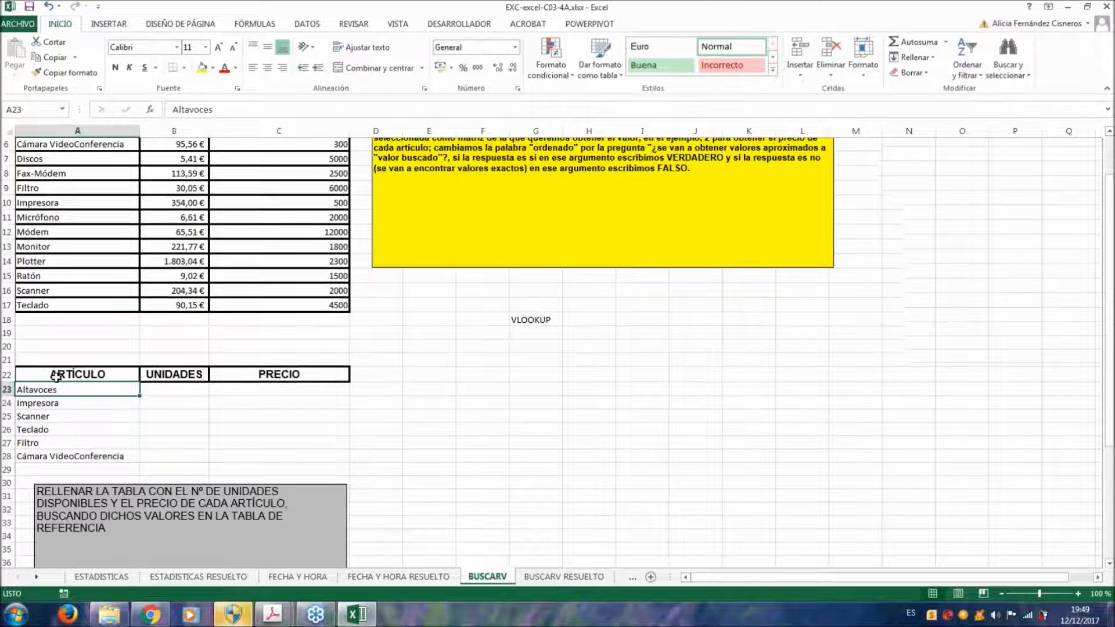
scroll(55, 377, "up", 2)
left_click(62, 188)
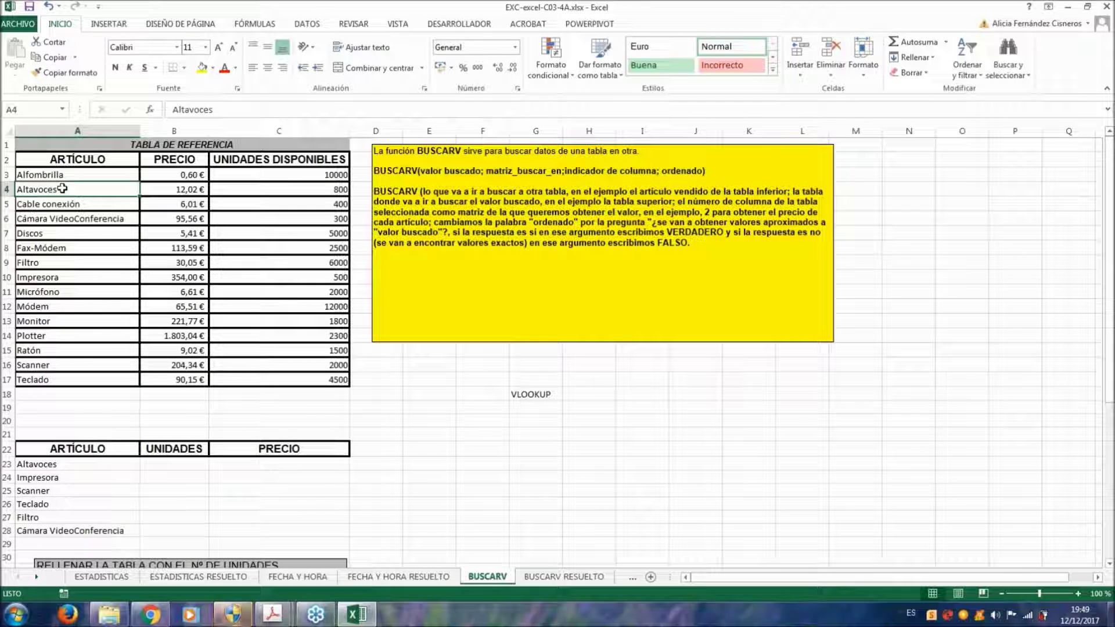
left_click(191, 194)
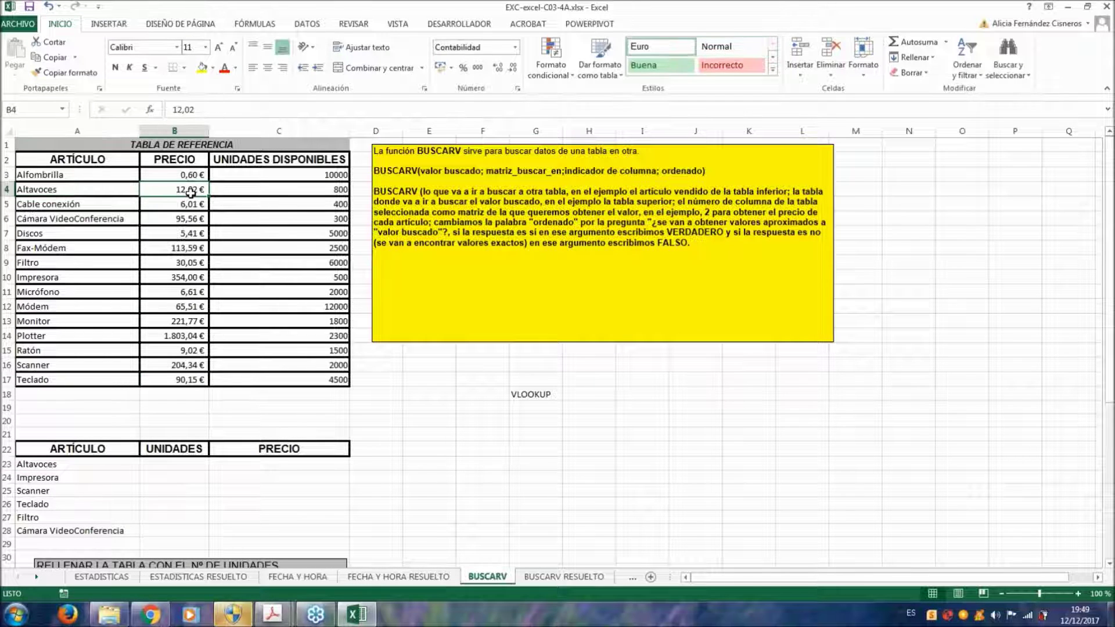
scroll(190, 194, "down", 2)
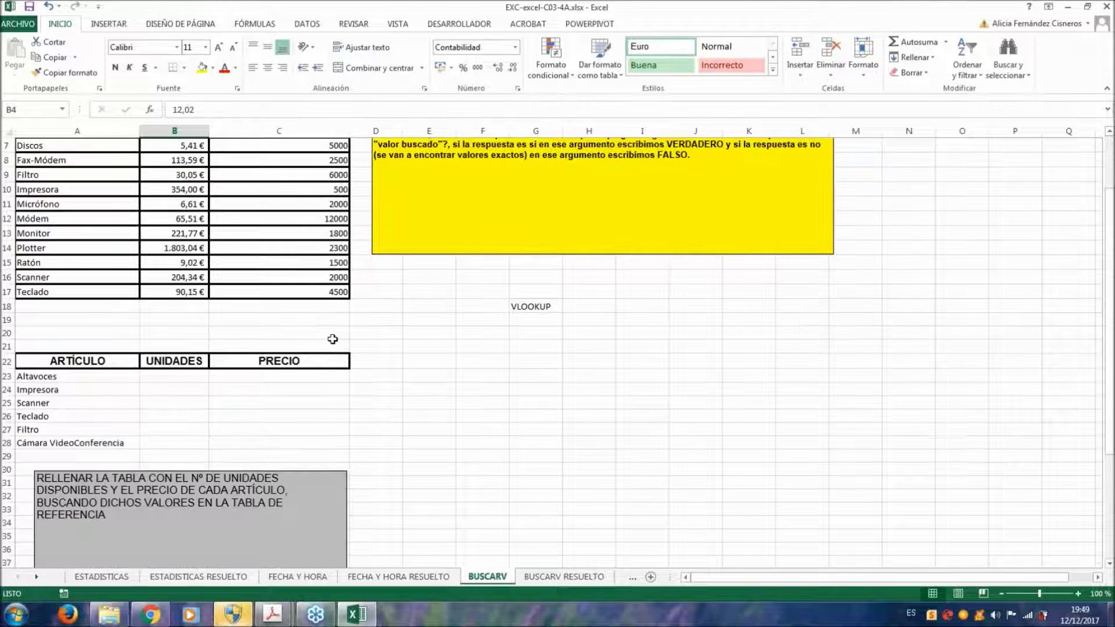
left_click(321, 375)
type("12,0")
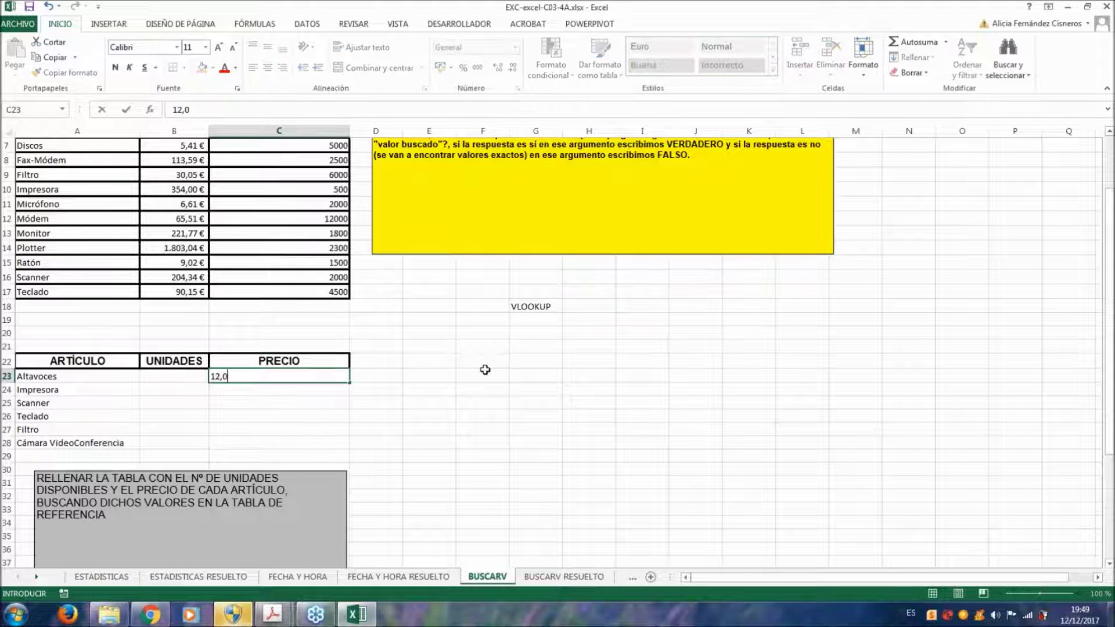
type("2")
key("Return")
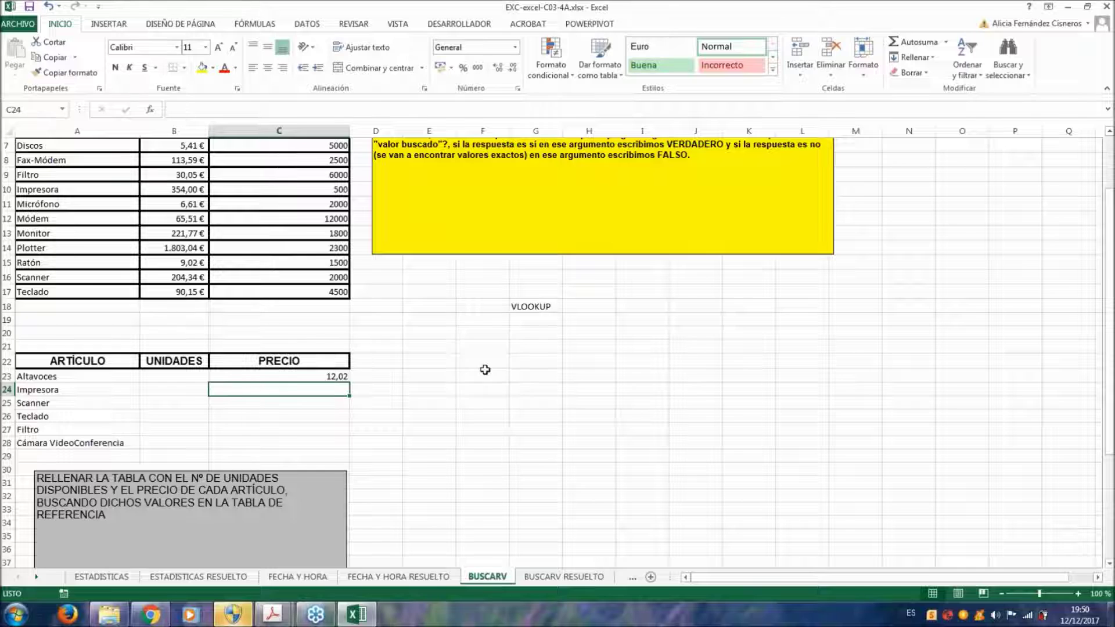
left_click(323, 374)
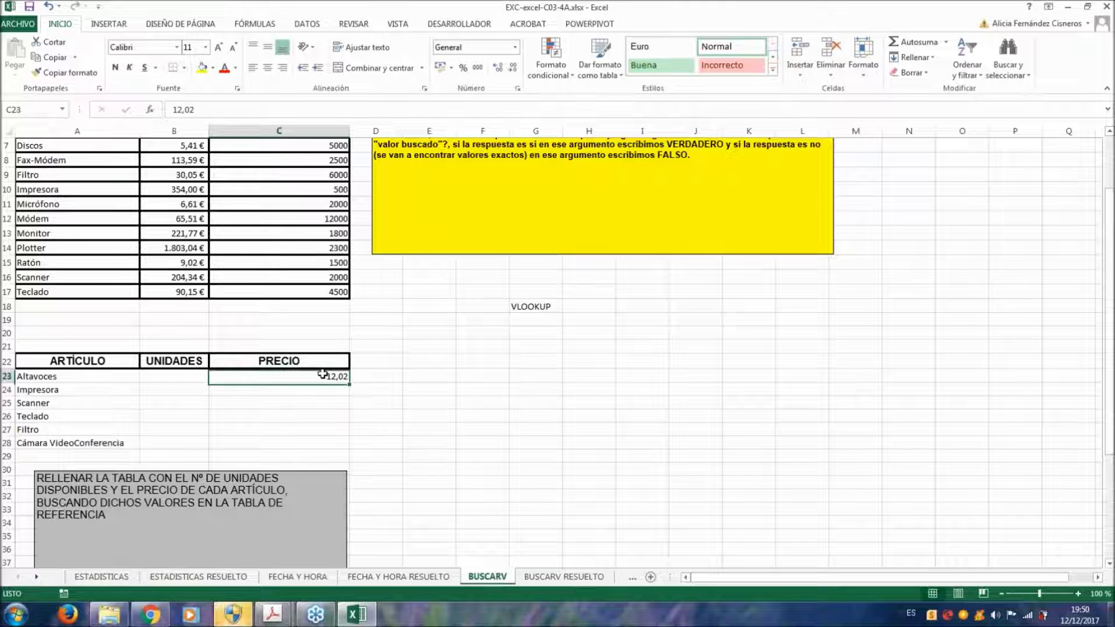
key("Delete")
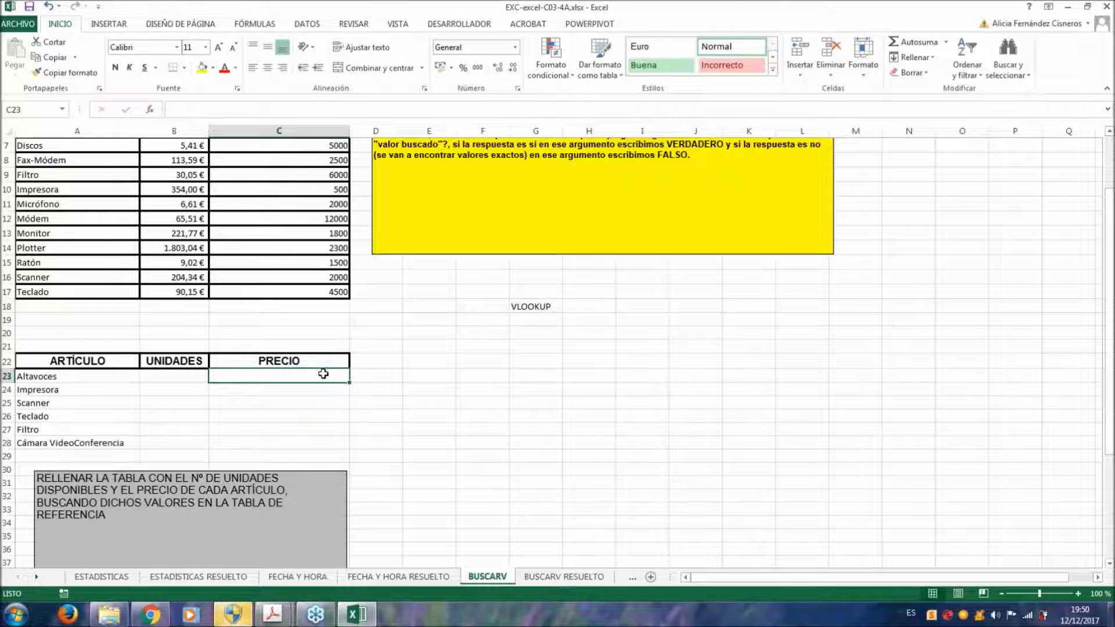
Examine the reference table range A3:C17 and the explanation of the BUSCARV arguments in the yellow text box
left_click(72, 377)
scroll(76, 363, "up", 2)
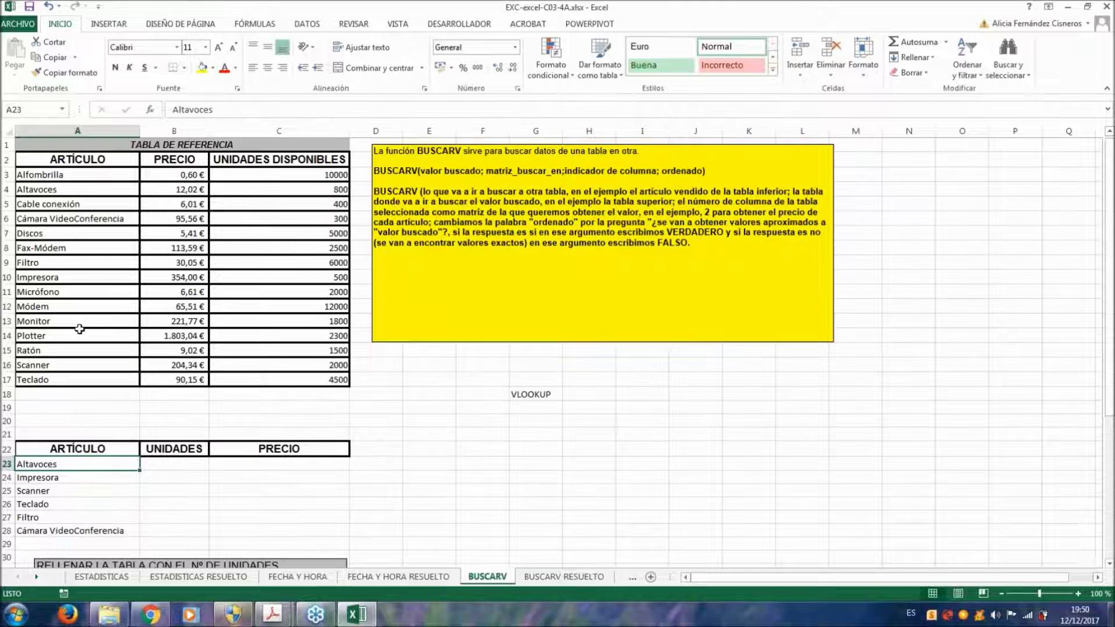
left_click_drag(75, 175, 323, 379)
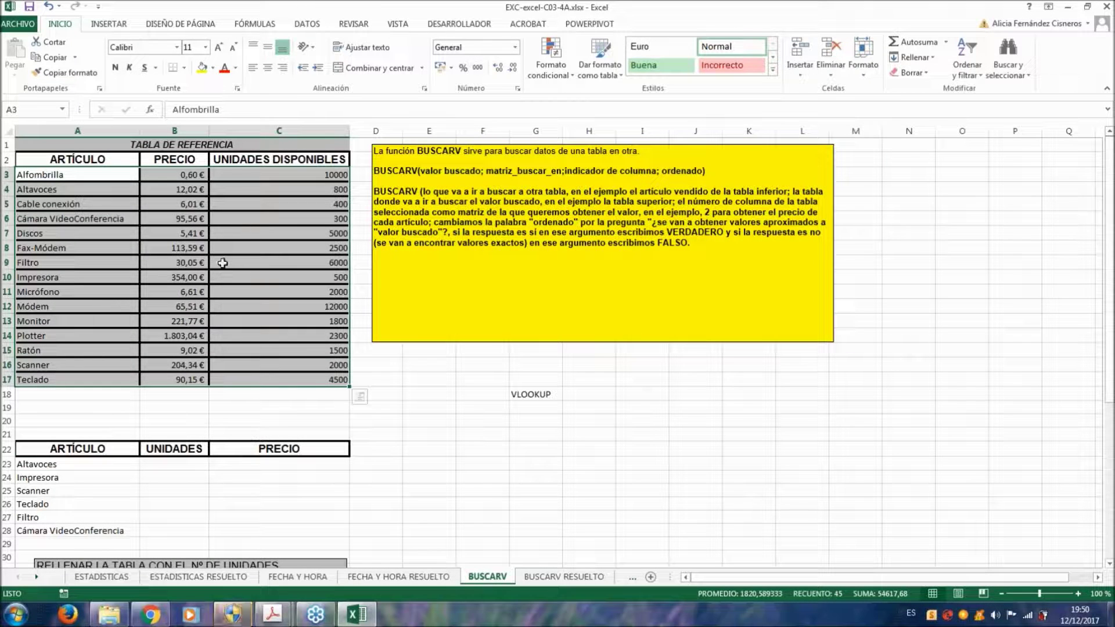
left_click(46, 193)
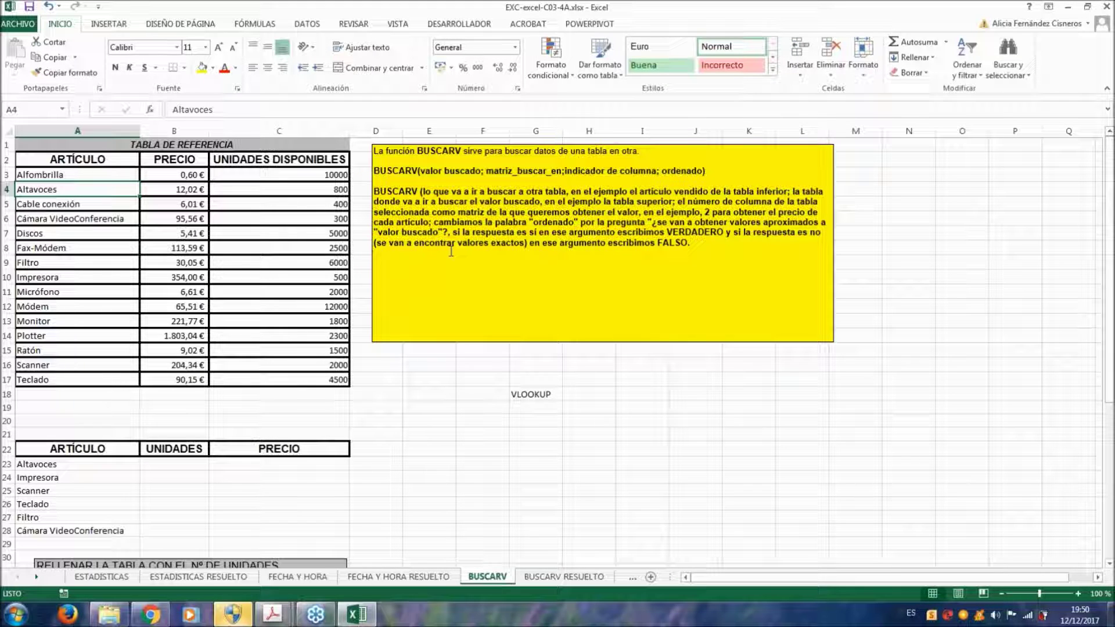
left_click(498, 239)
left_click_drag(423, 192, 712, 249)
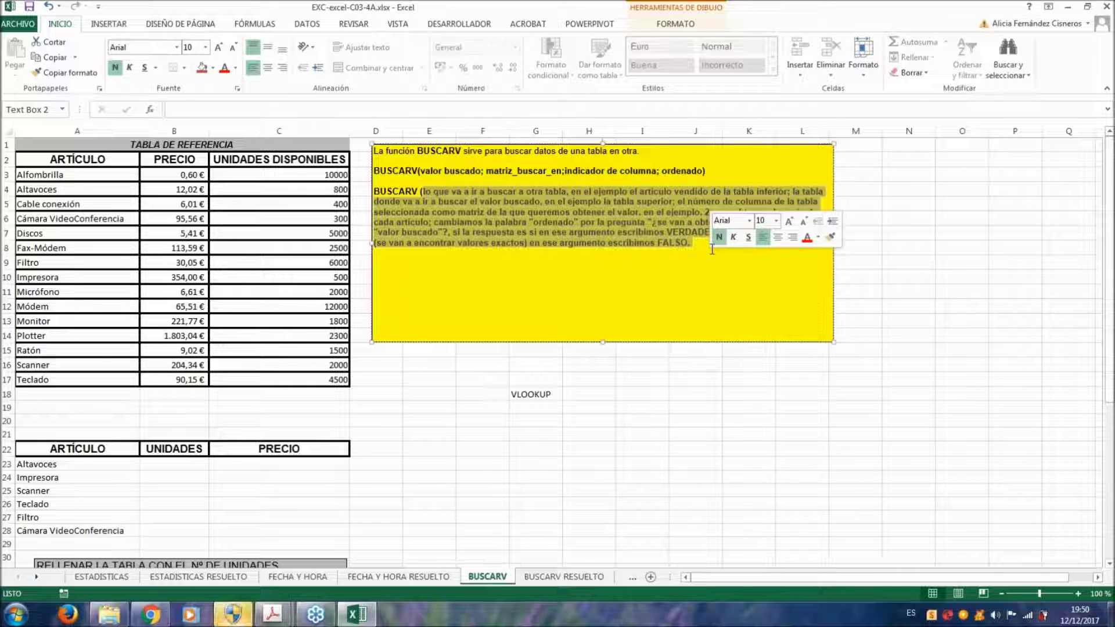
left_click(561, 304)
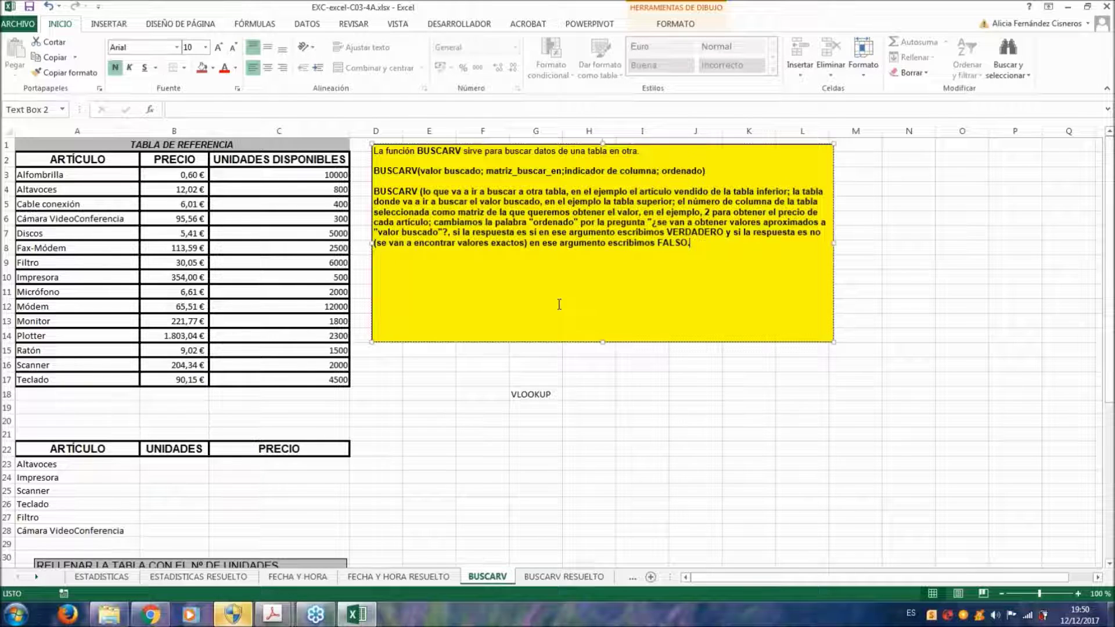
Start a BUSCARV formula in C23 with the article in A23 as the lookup value
scroll(158, 320, "down", 2)
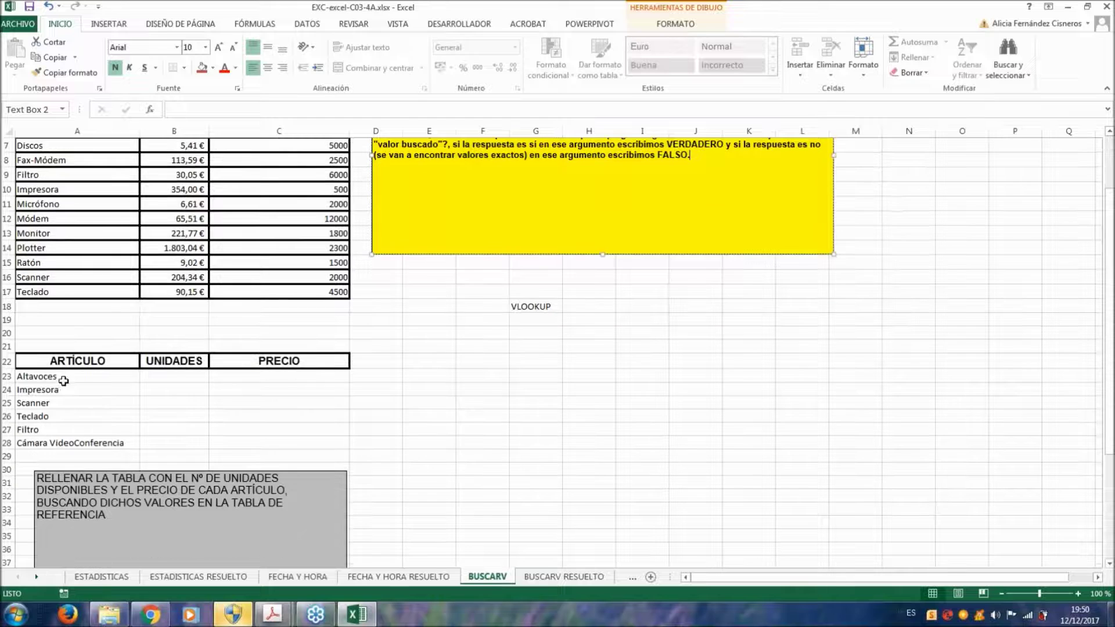
left_click(64, 378)
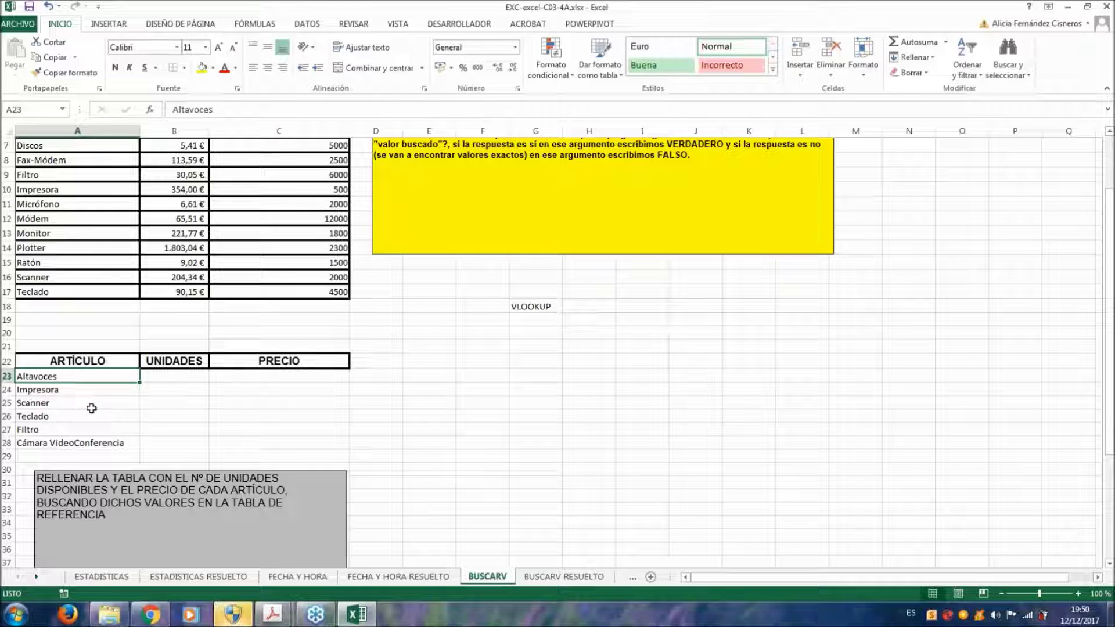
left_click(339, 375)
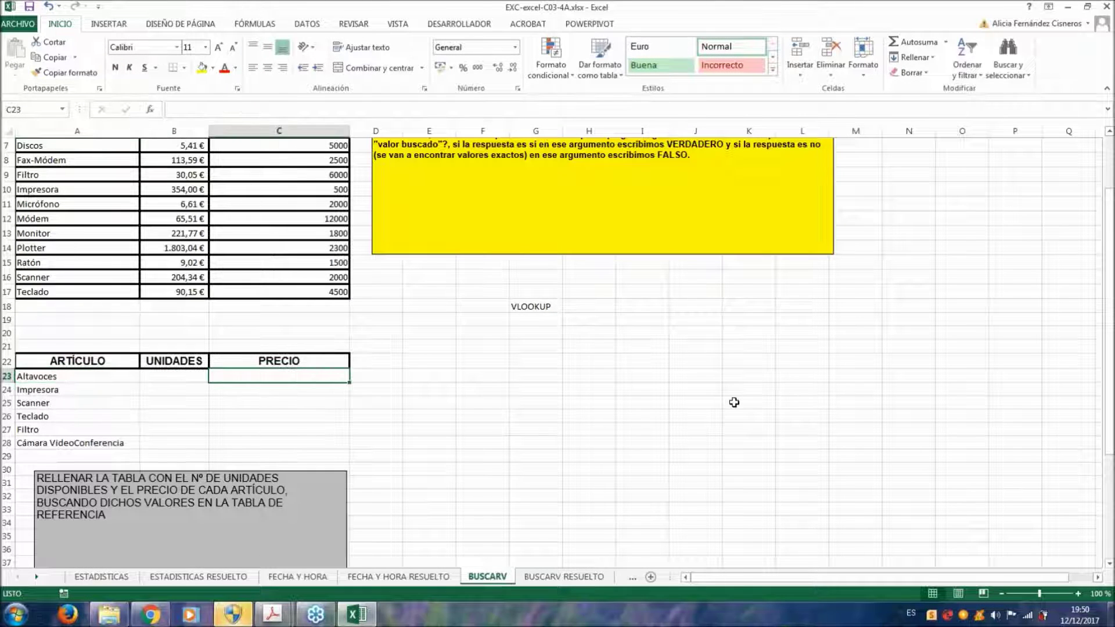
type("=")
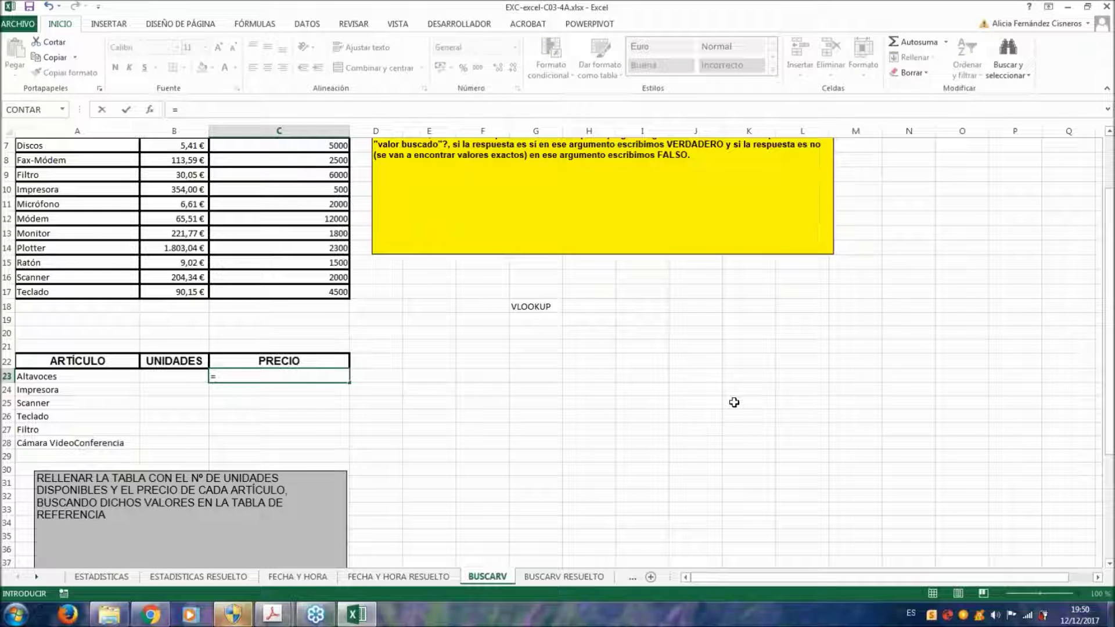
type("BUSC")
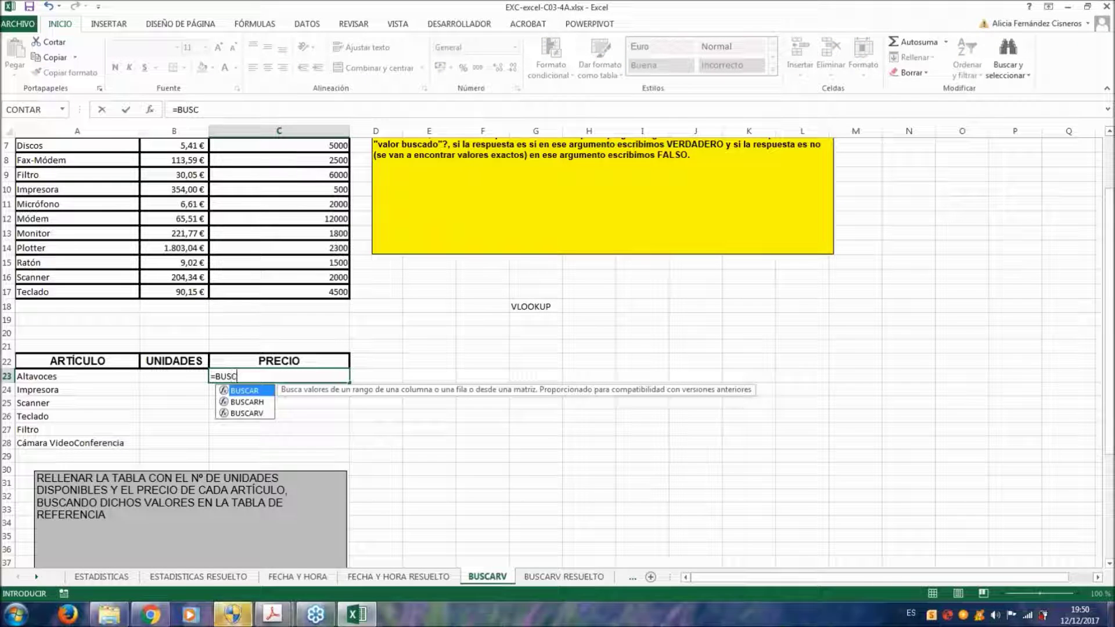
left_click(247, 413)
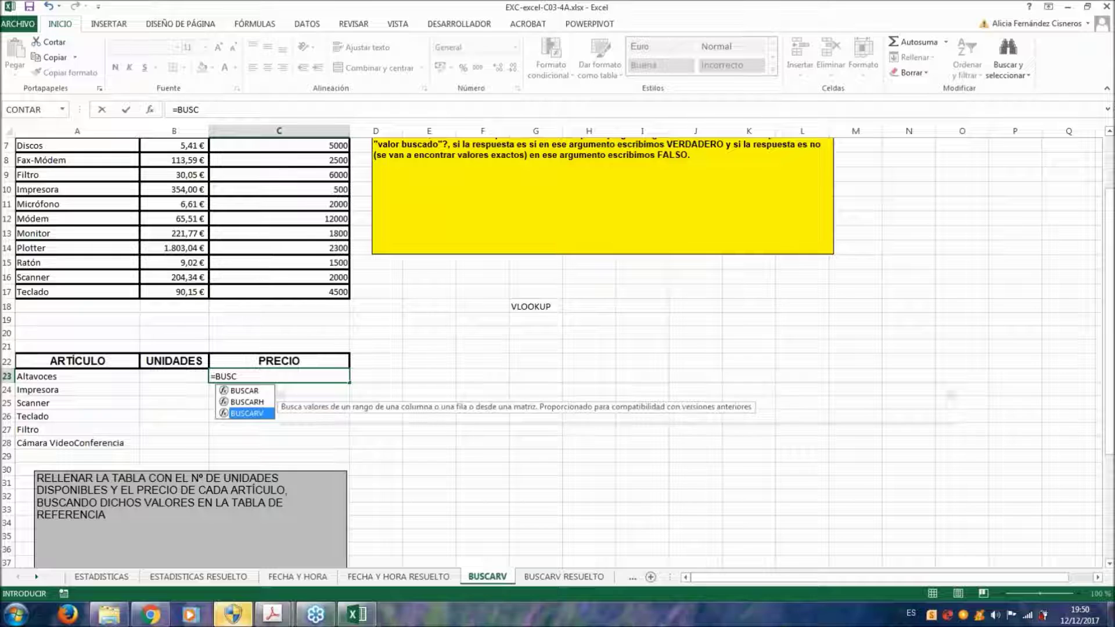
double_click(247, 413)
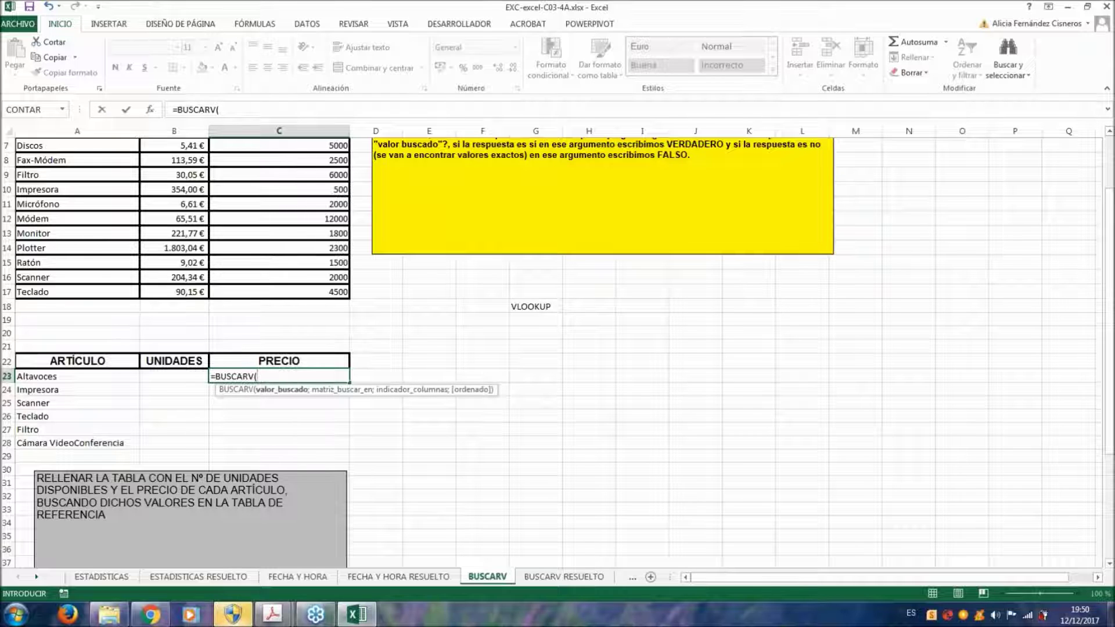
scroll(445, 197, "up", 2)
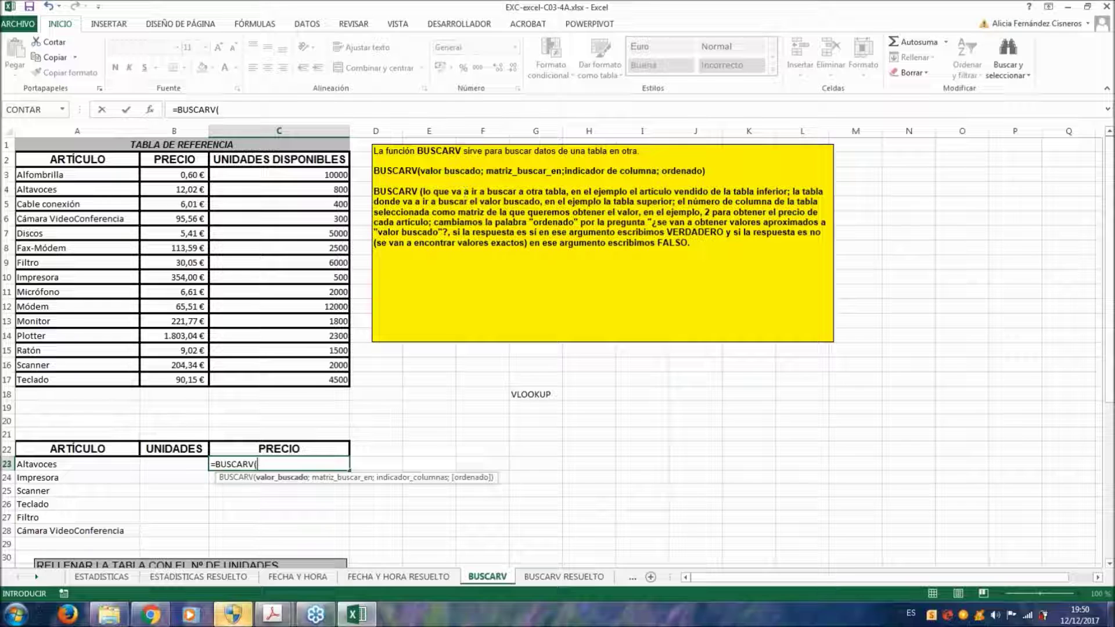
left_click(84, 466)
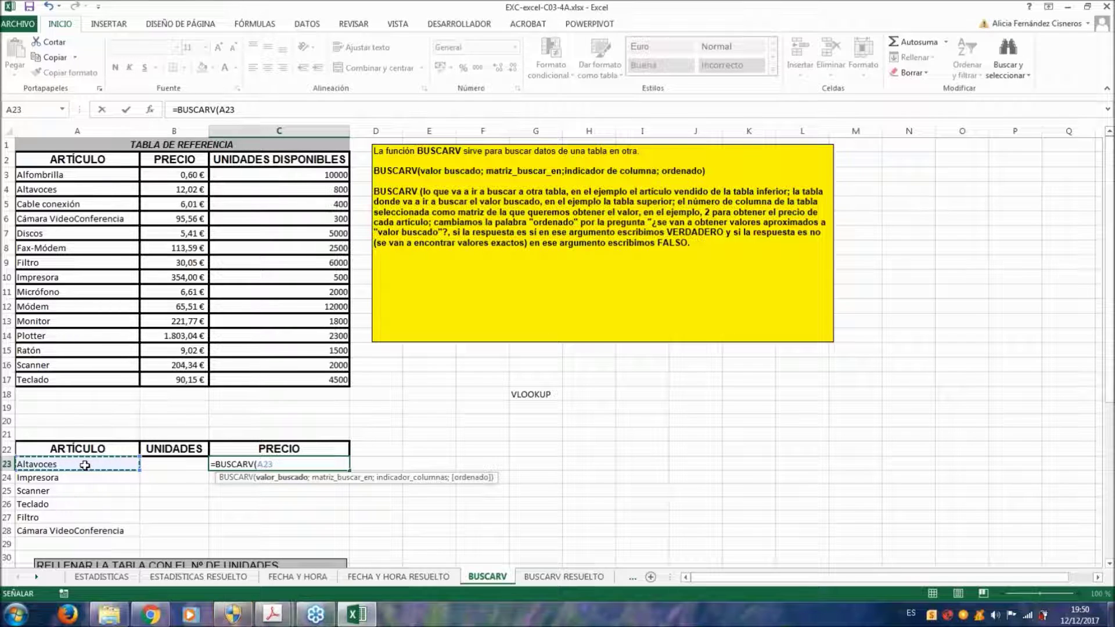
Add the reference table range A3:C17 as the search matrix of the BUSCARV formula in C23
type(";")
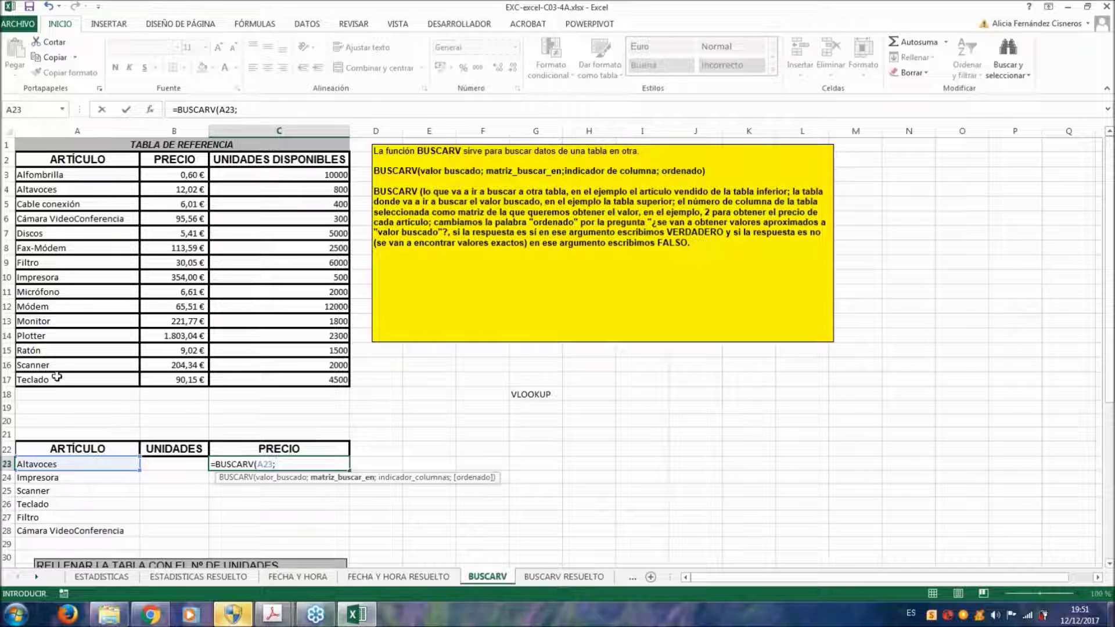
left_click_drag(69, 175, 72, 189)
left_click_drag(267, 223, 341, 381)
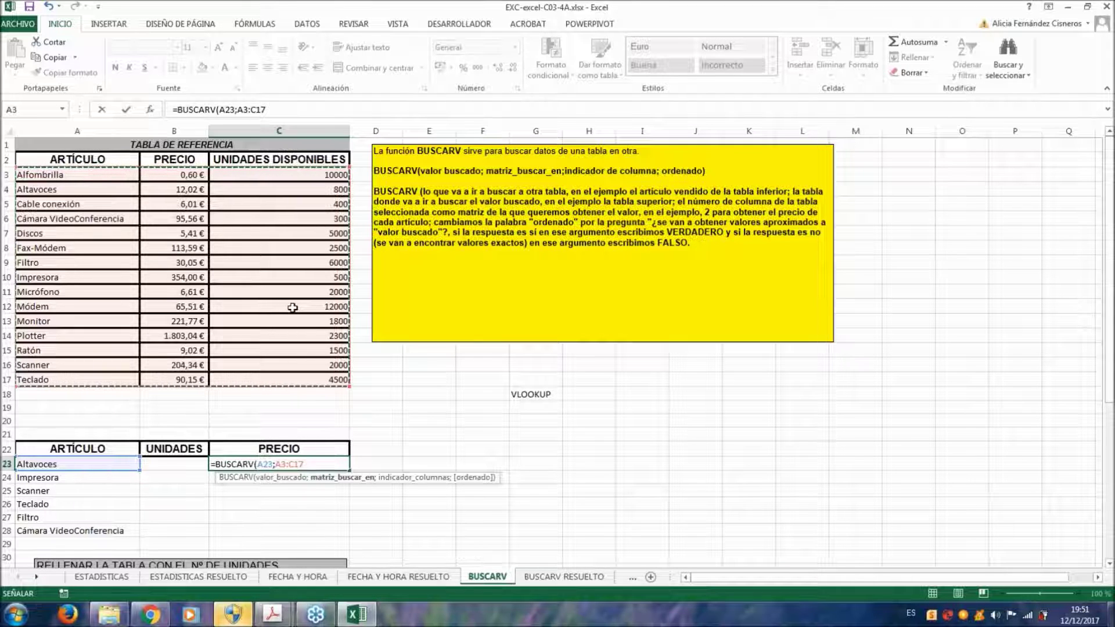
Complete the BUSCARV formula in C23 with the absolute matrix $A$3:$C$17, column indicator 2 and exact match FALSO
key("F4")
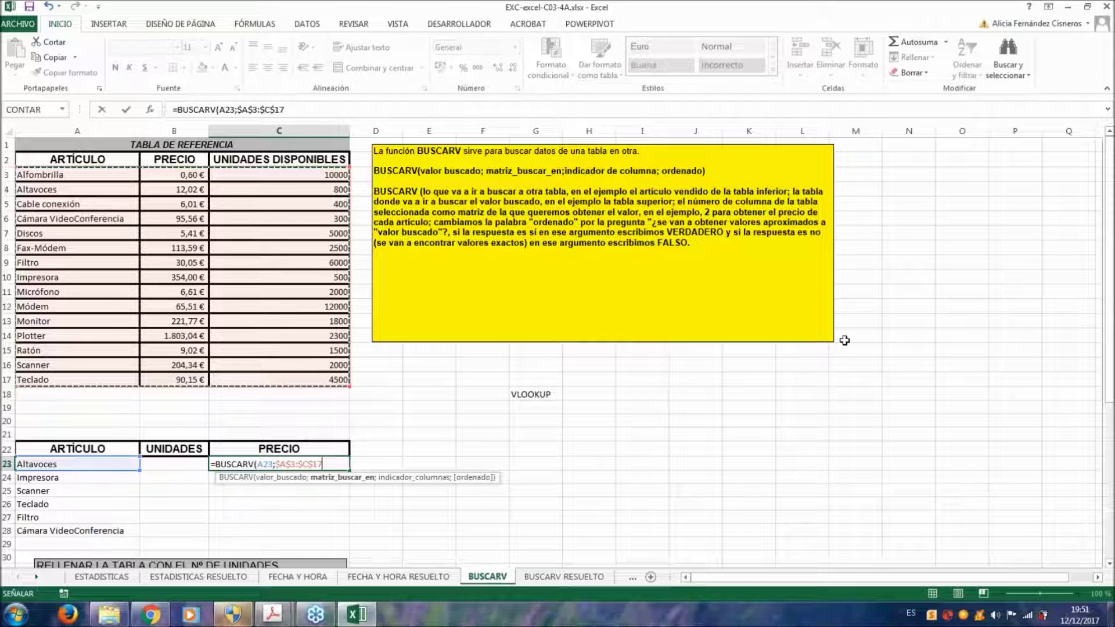
type(";2")
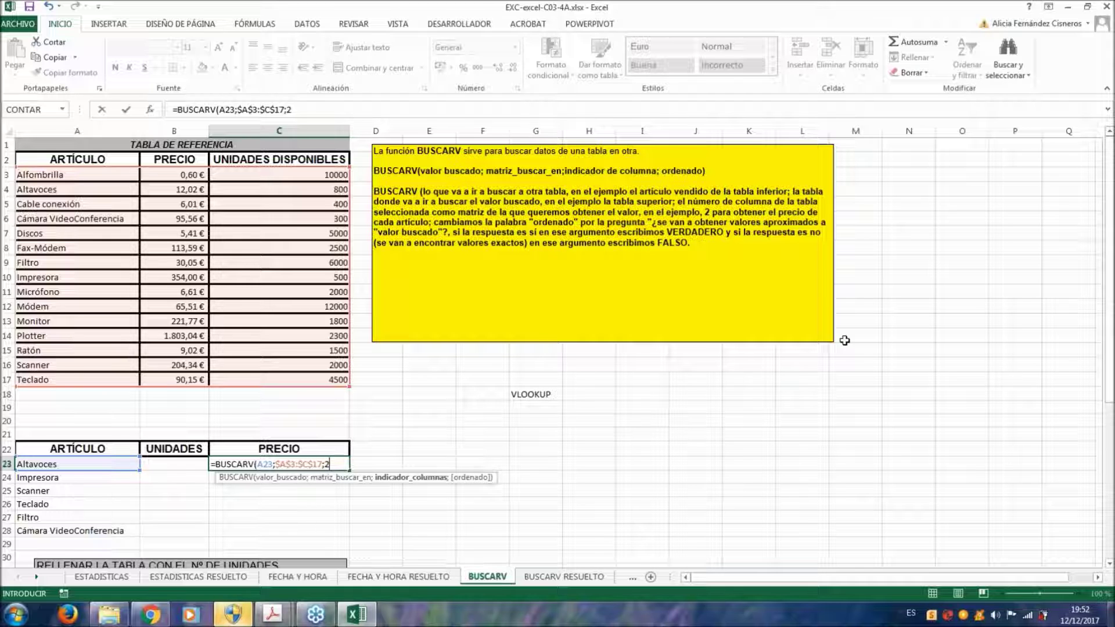
type(";")
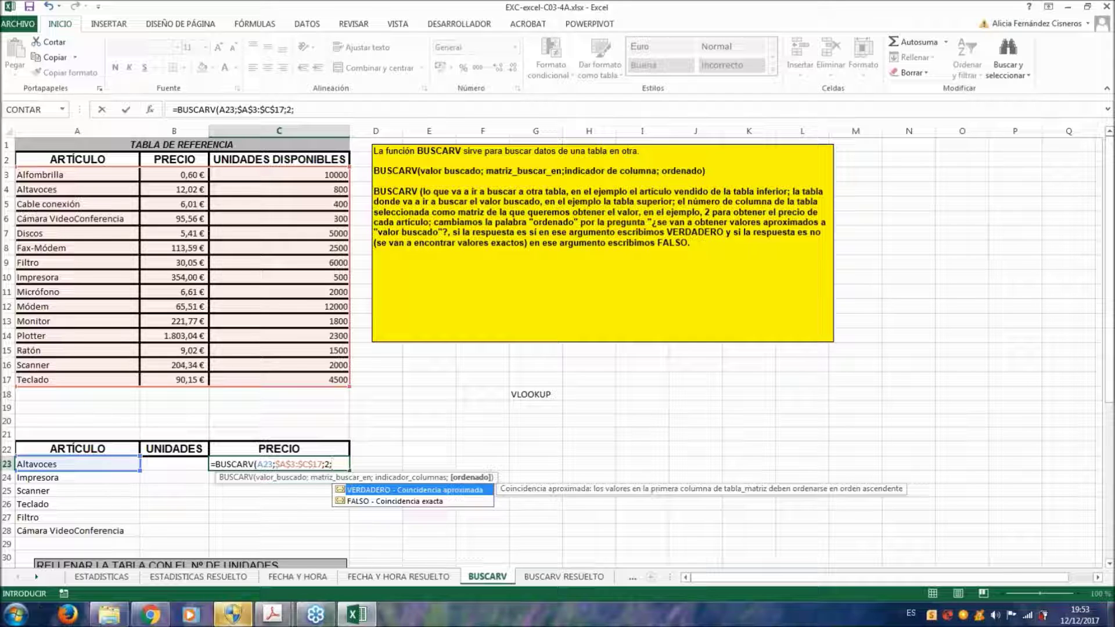
left_click(411, 503)
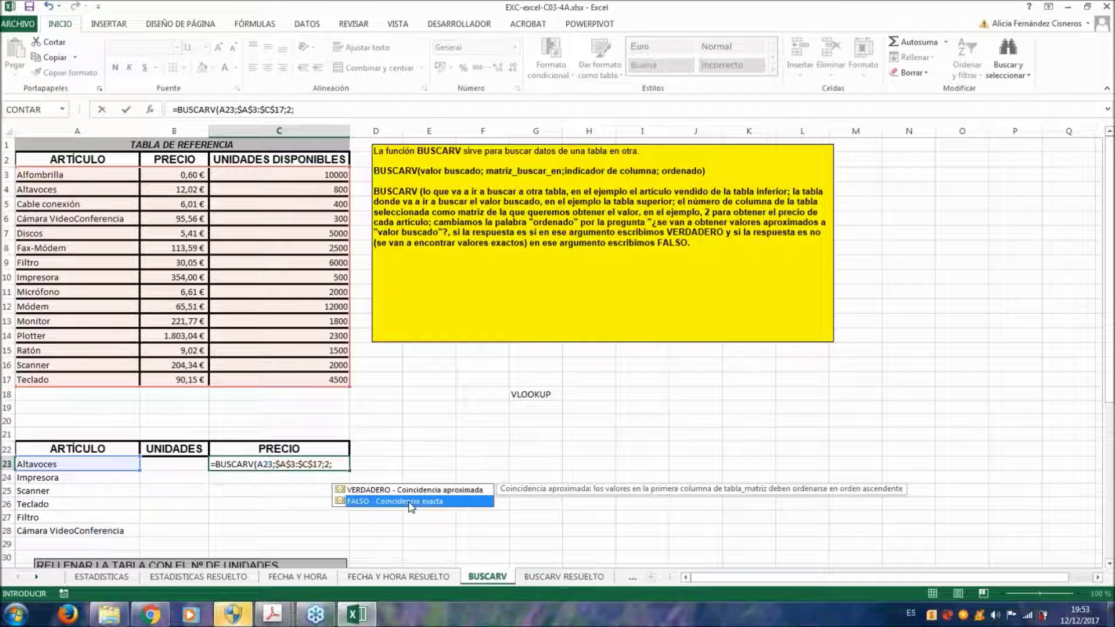
double_click(410, 502)
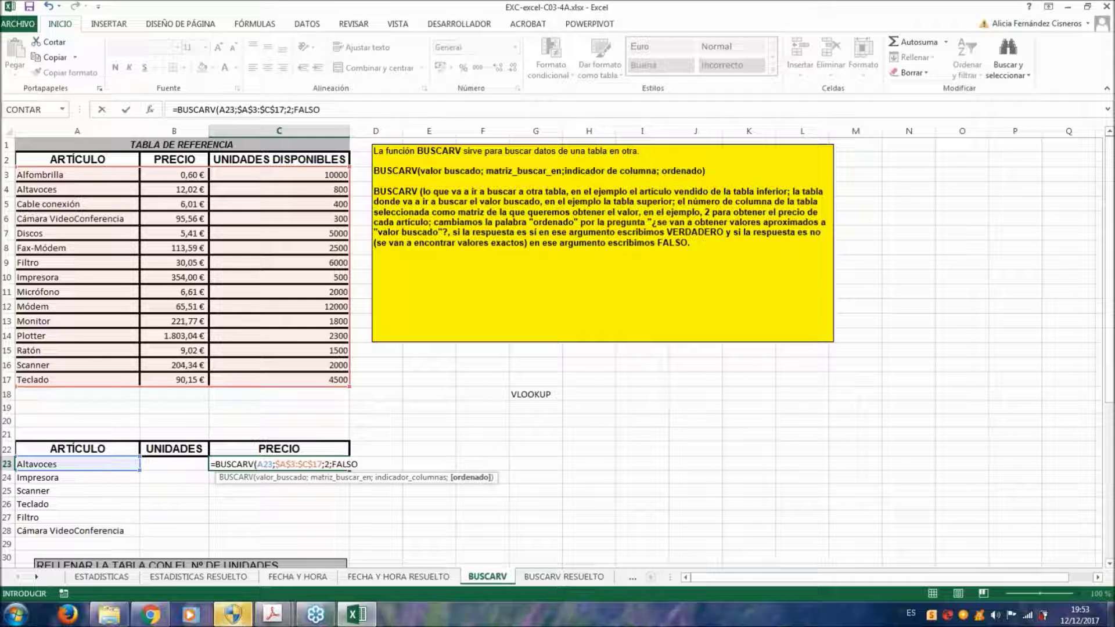
type(")")
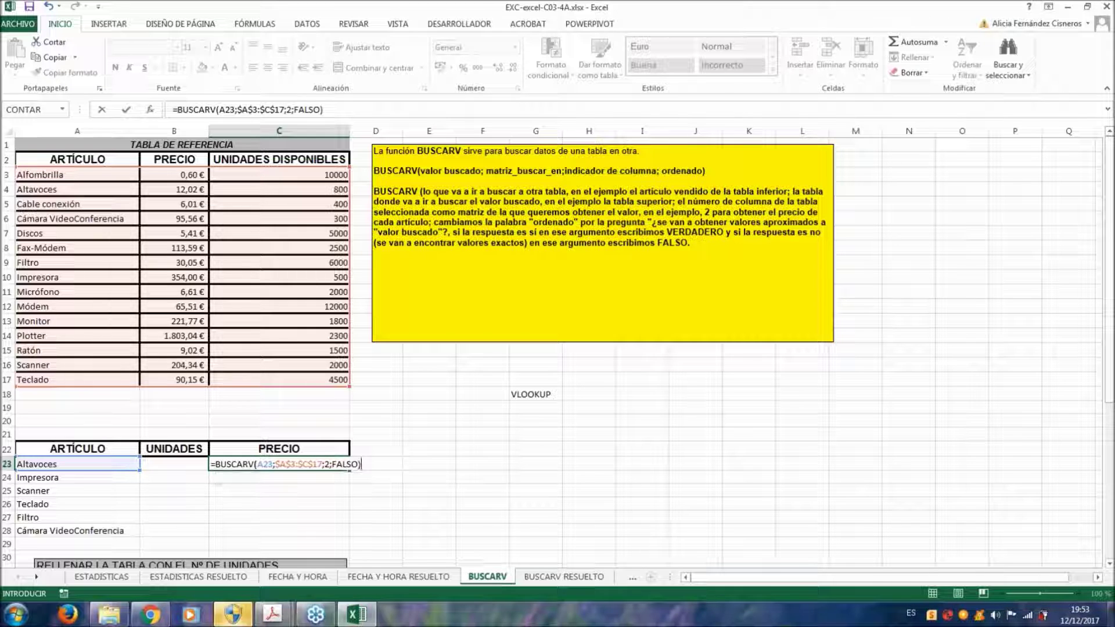
key("ctrl+Return")
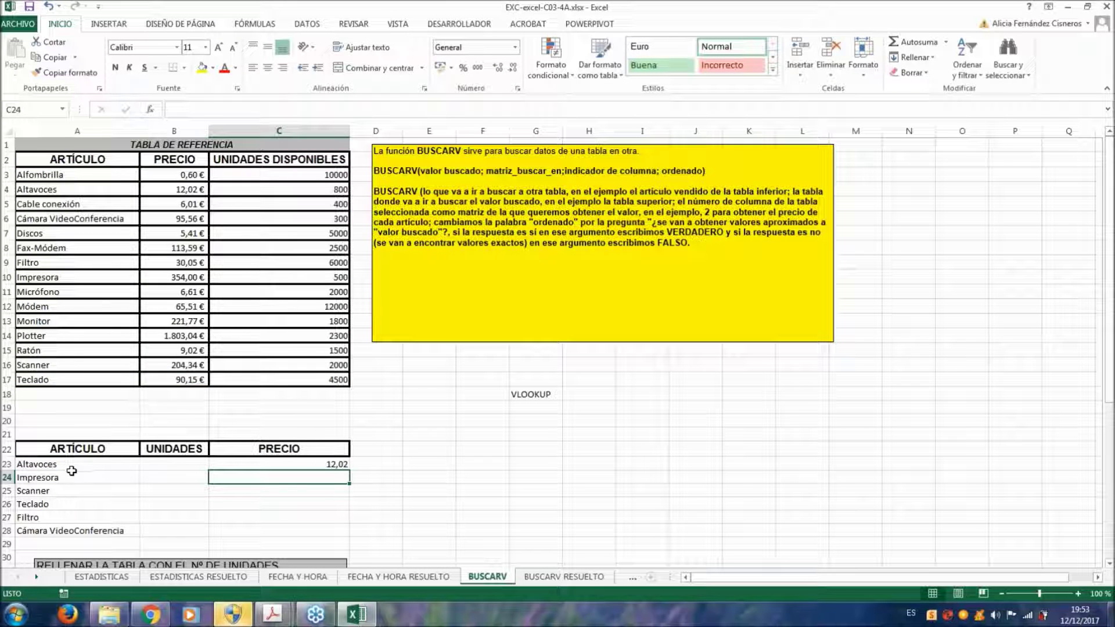
Trace the Altavoces lookup from A23 through the reference range A3:C17 to the matching article in A4 and its price in B4
left_click(71, 467)
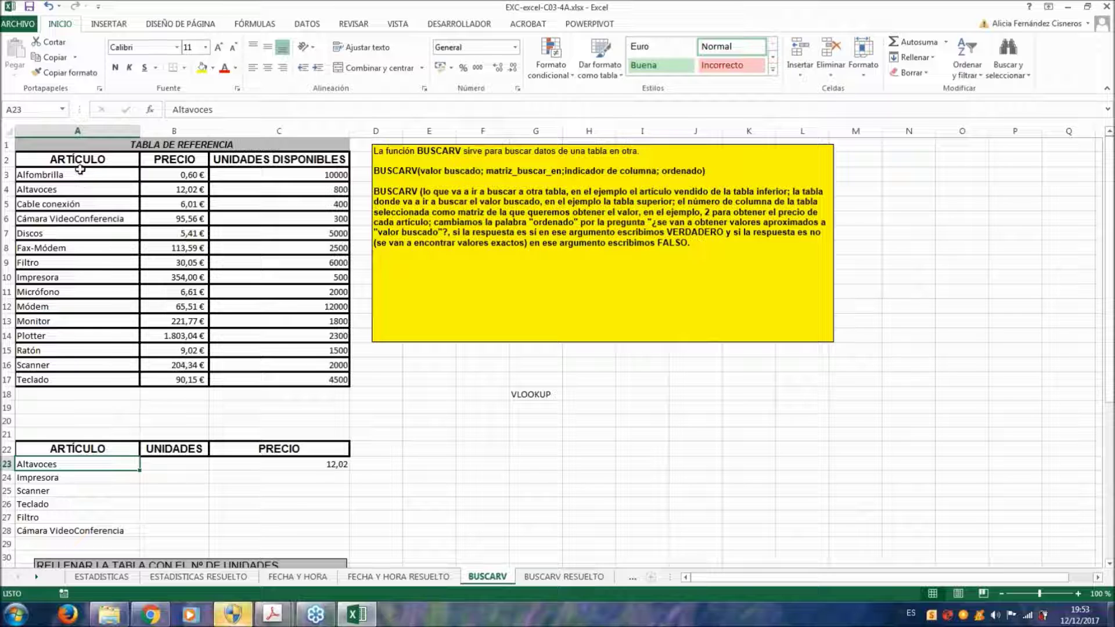
mouse_move(80, 174)
left_mouse_down()
mouse_move(120, 288)
mouse_move(305, 329)
mouse_move(337, 385)
mouse_move(334, 375)
left_mouse_up()
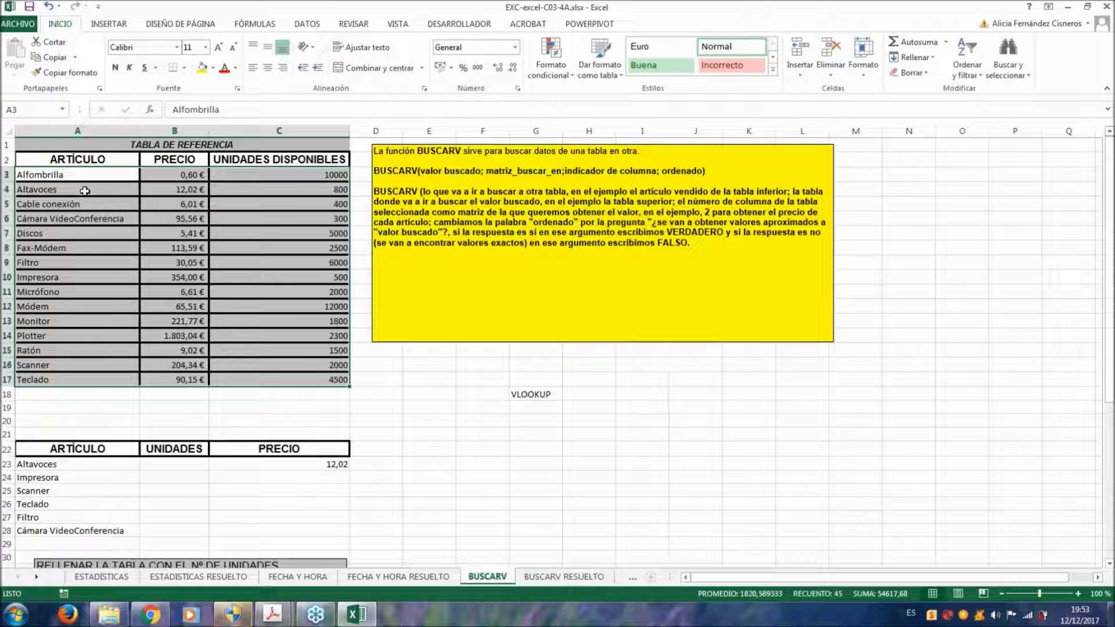
left_click(83, 191)
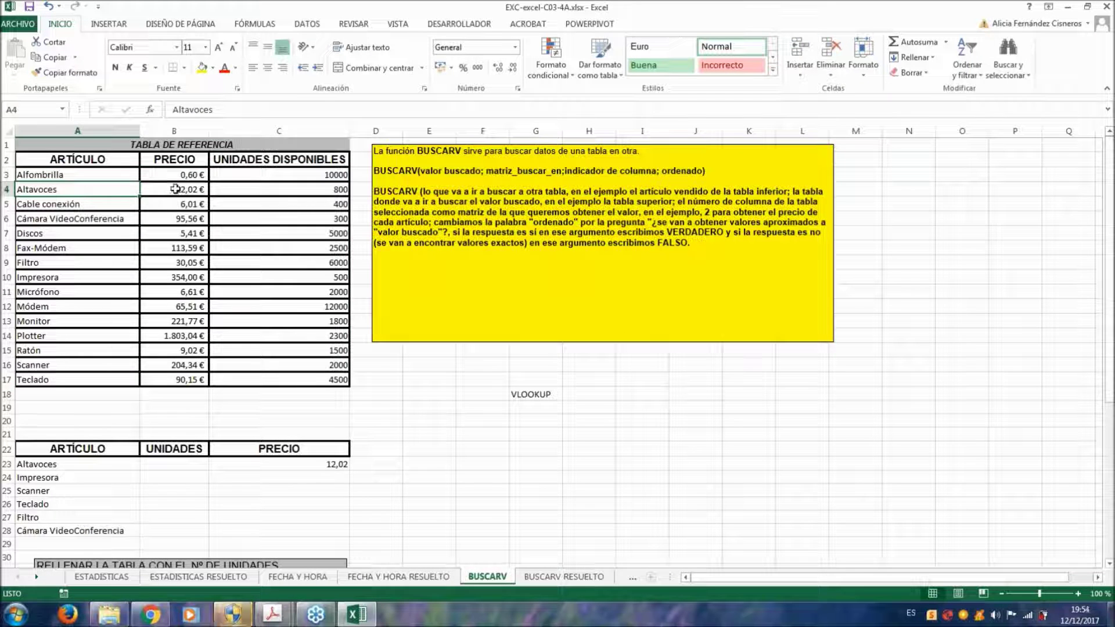
left_click(177, 189)
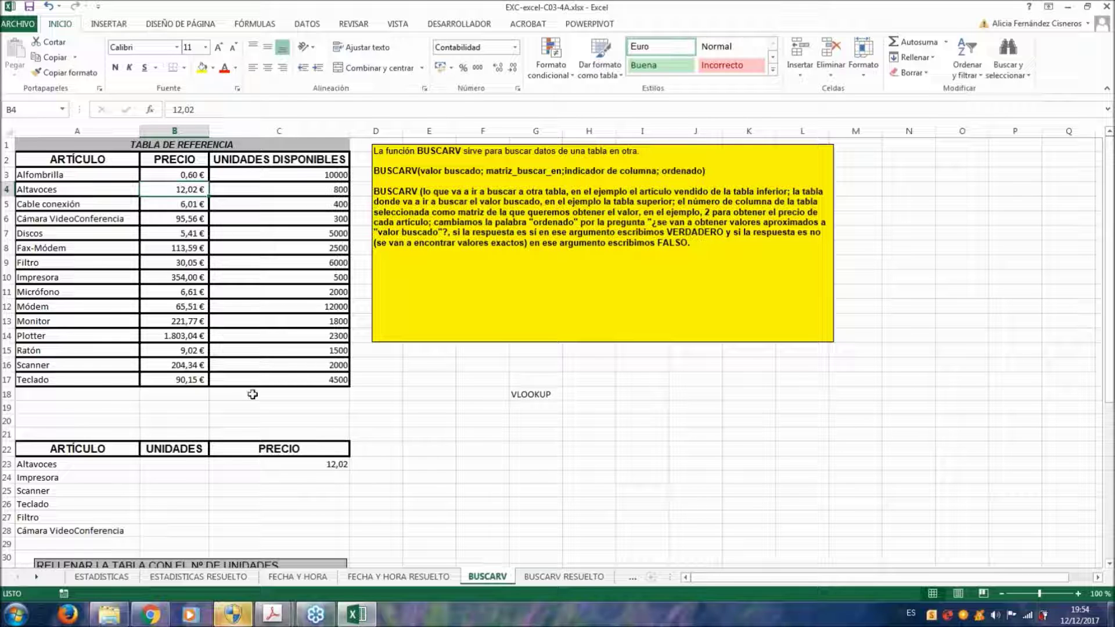
left_click(336, 381)
Copy the price formula from C23 down to C28 and open the copied Scanner formula in C25
scroll(329, 358, "down", 1)
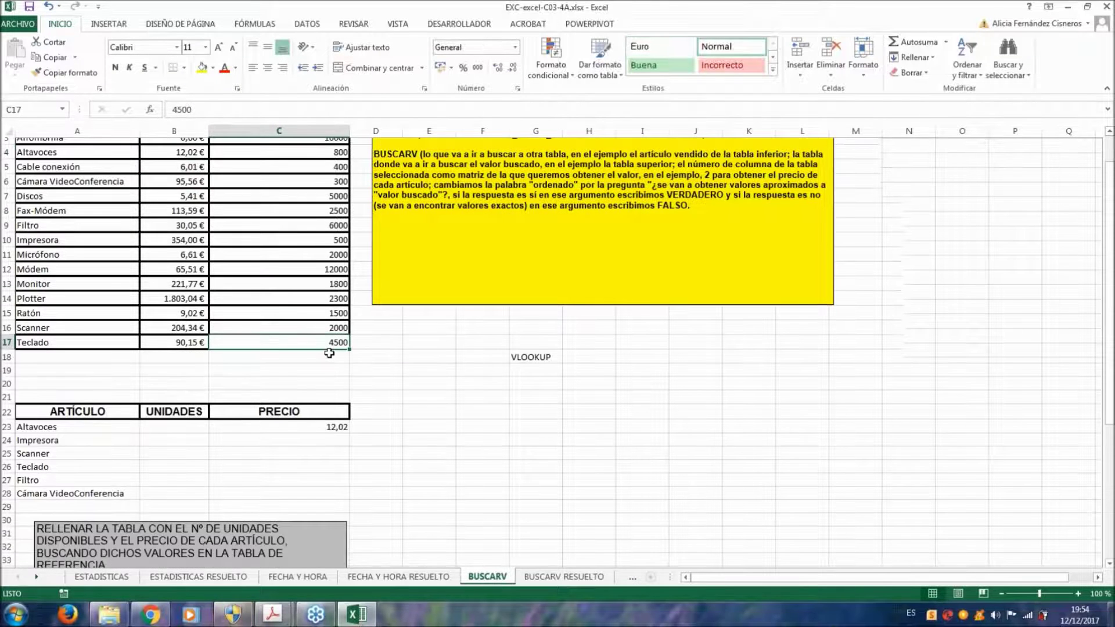
left_click(334, 420)
left_click_drag(349, 427, 335, 492)
left_click(260, 447)
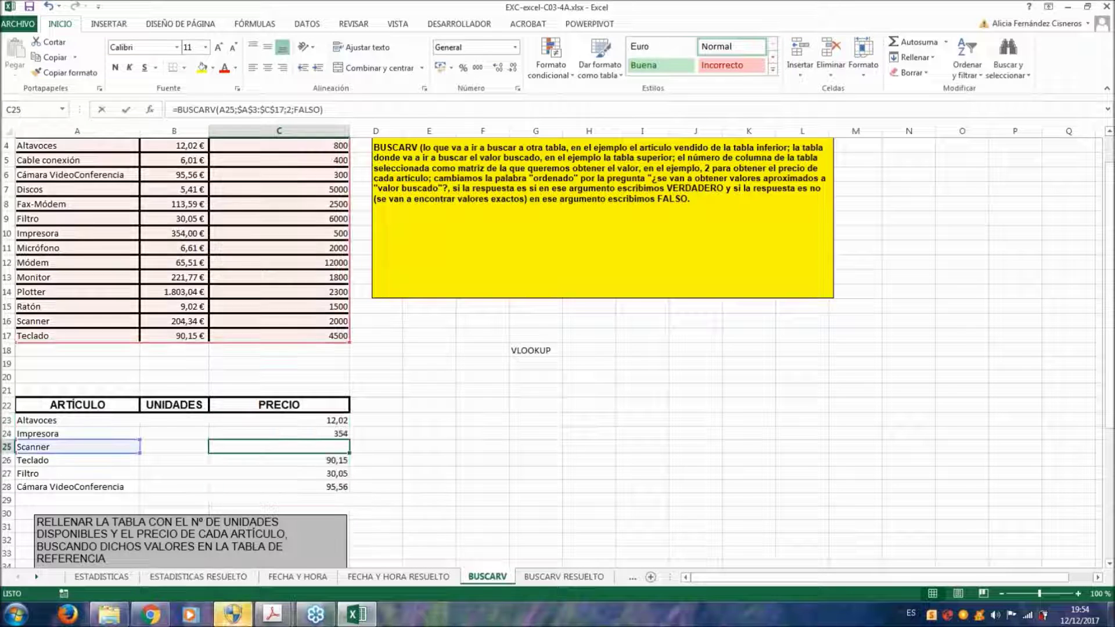
Review the BUSCARV formula in C25 against the Scanner row of the reference table, keeping the formula as it is
double_click(259, 446)
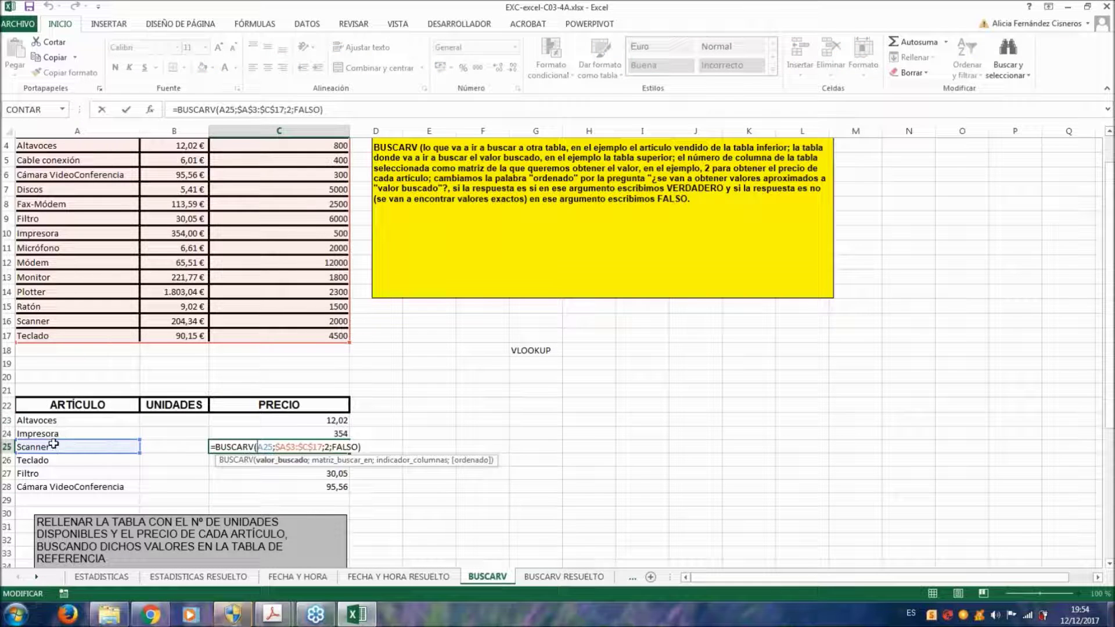
scroll(74, 349, "up", 1)
scroll(47, 281, "up", 1)
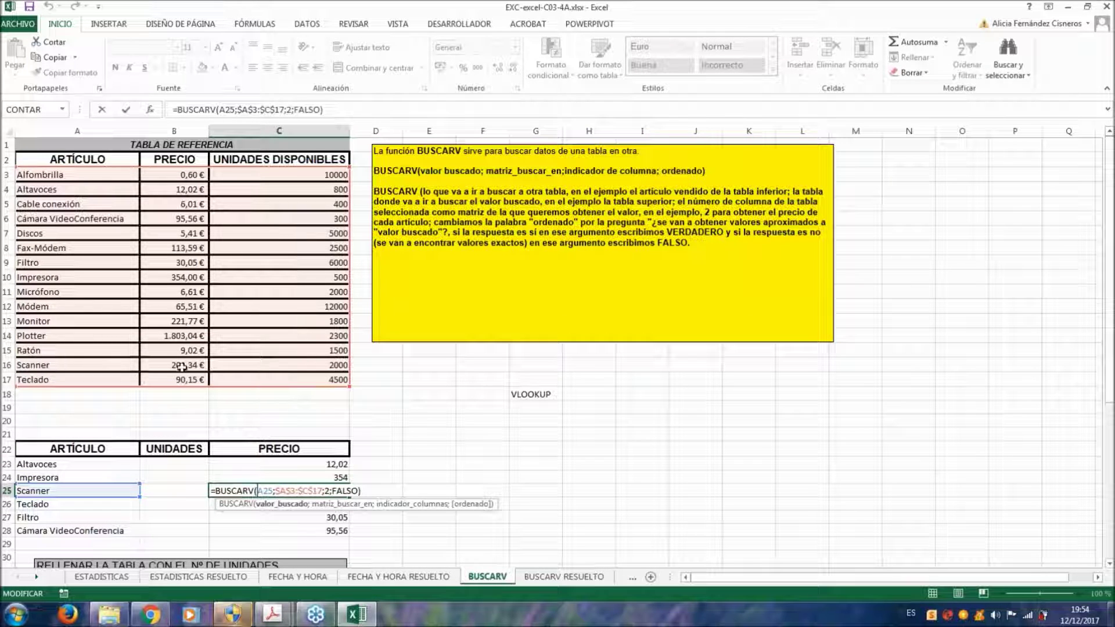
key("Return")
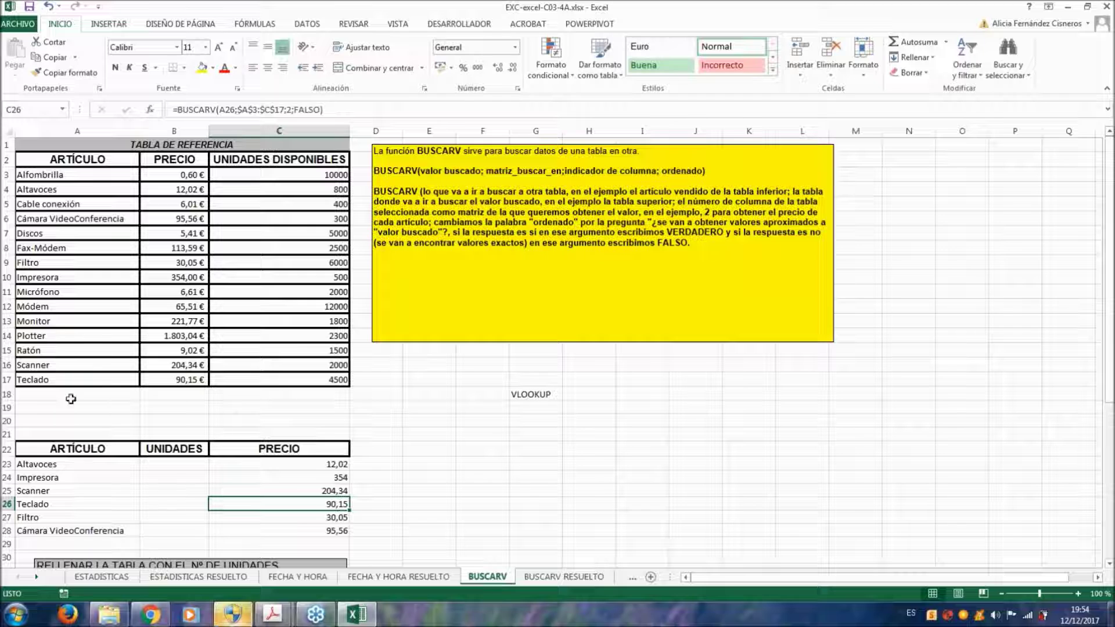
Start a BUSCARV formula in B23, the Altavoces units cell, with A23 as the lookup value
scroll(110, 256, "down", 2)
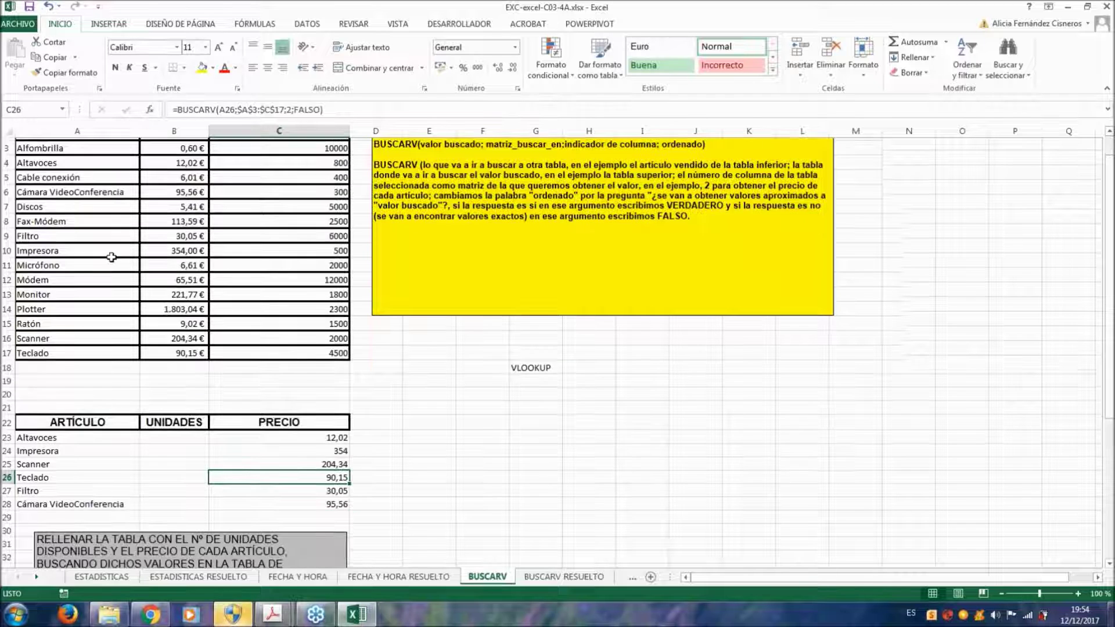
left_click(150, 376)
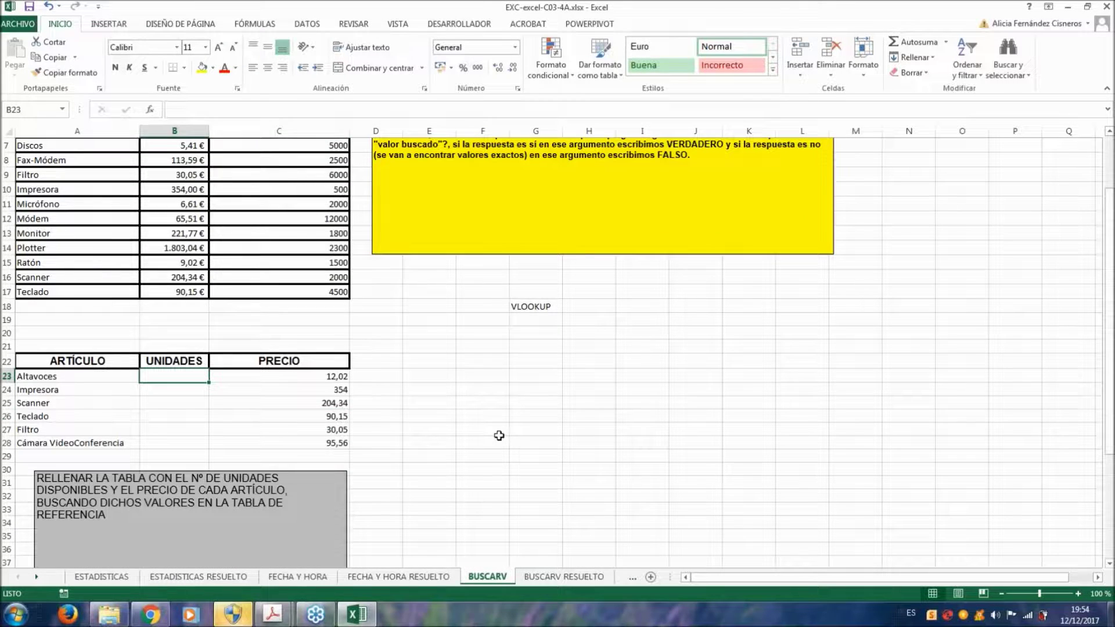
type("=BU")
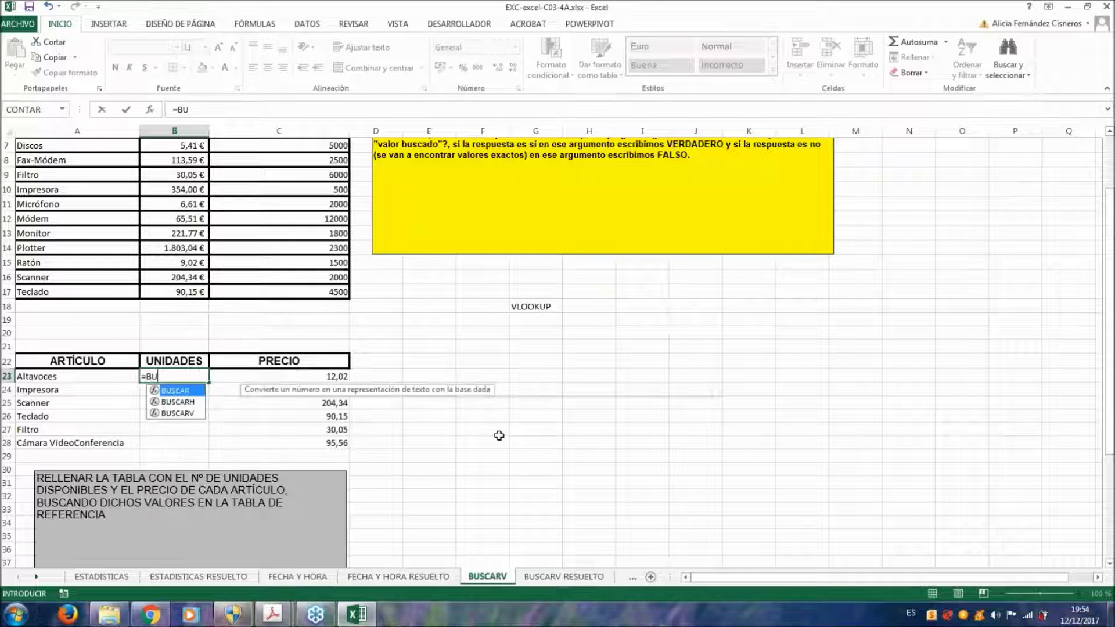
type("SC")
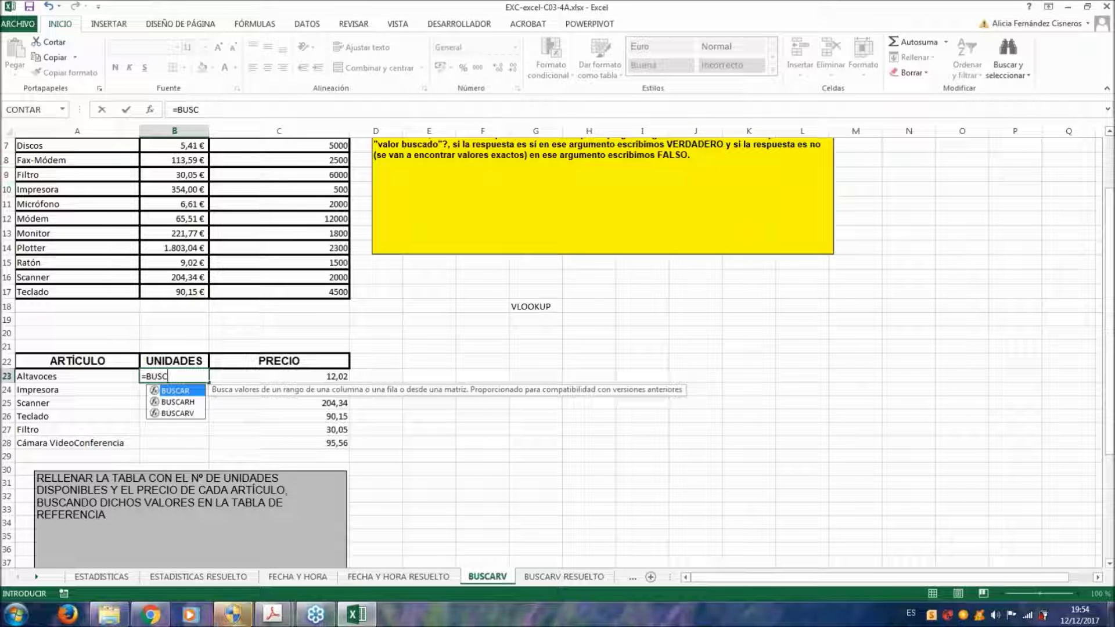
double_click(177, 413)
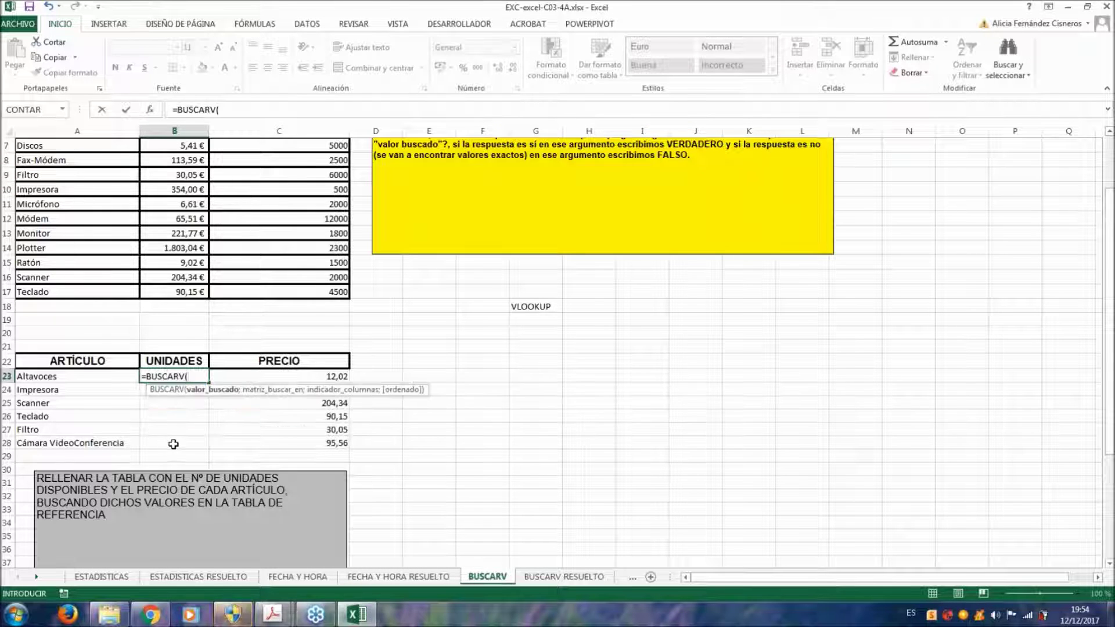
left_click(65, 379)
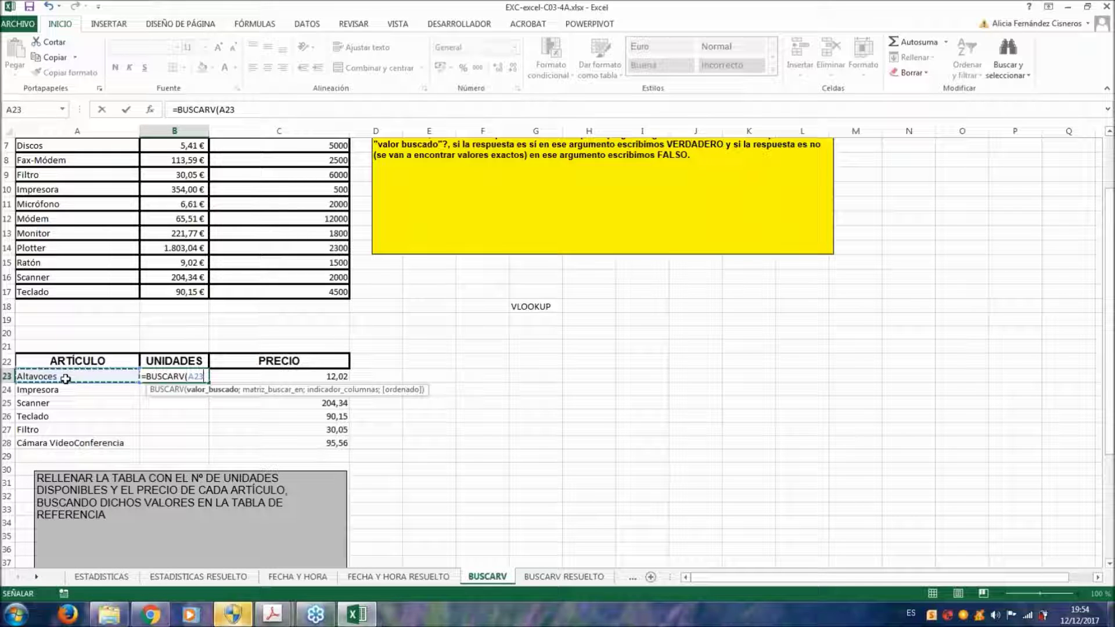
type(";")
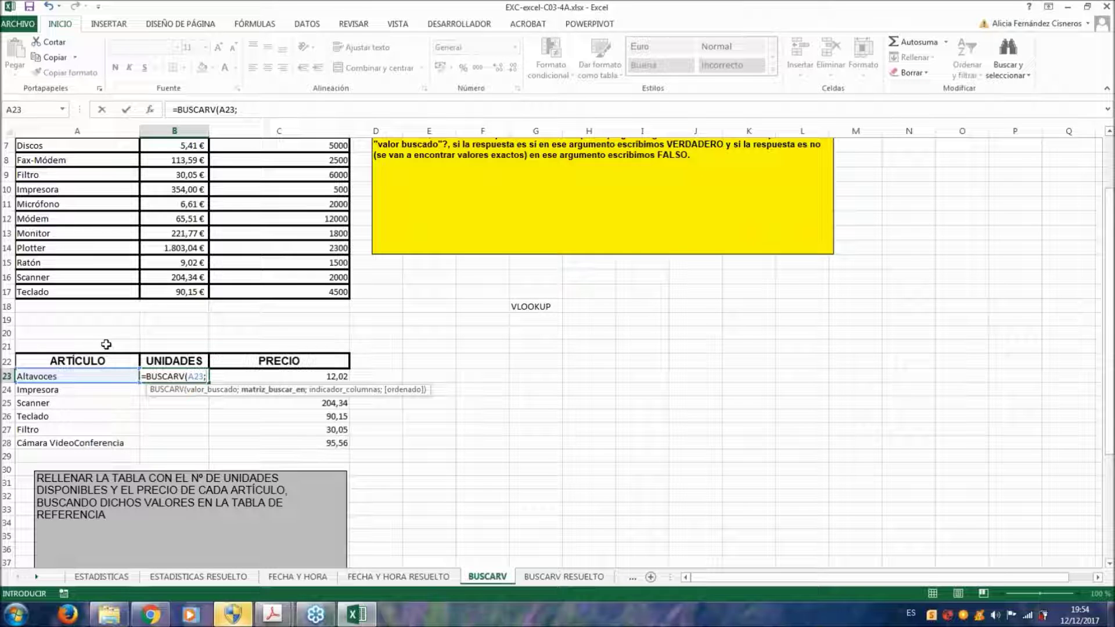
Set the formula's lookup matrix to A4:C17 of the reference table as the absolute reference $A$4:$C$17
scroll(79, 265, "up", 1)
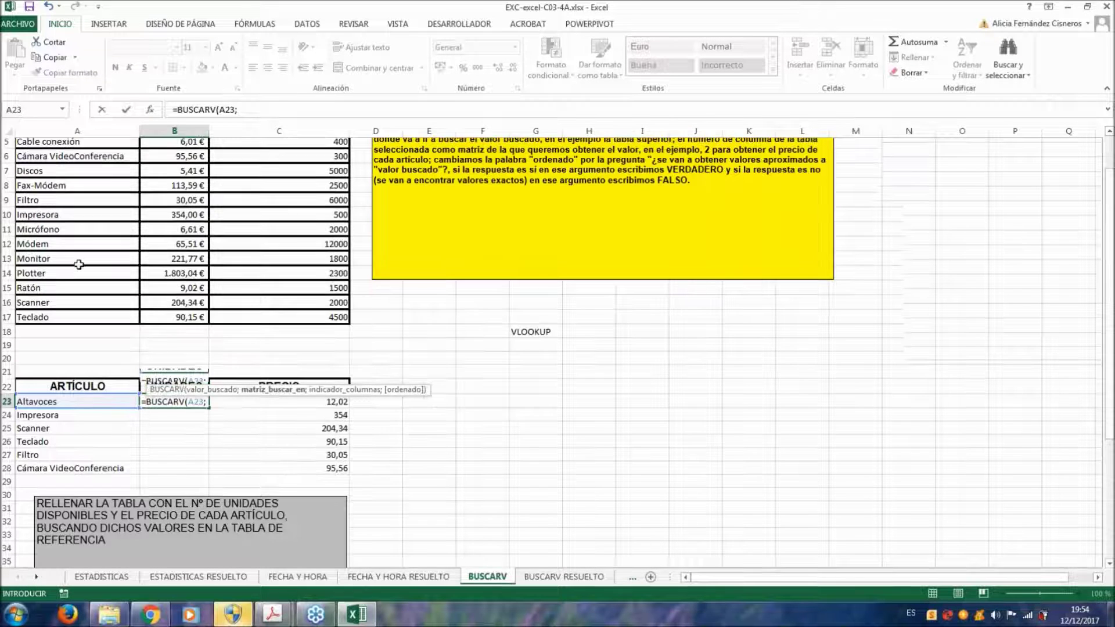
scroll(79, 265, "up", 1)
left_click_drag(72, 145, 258, 173)
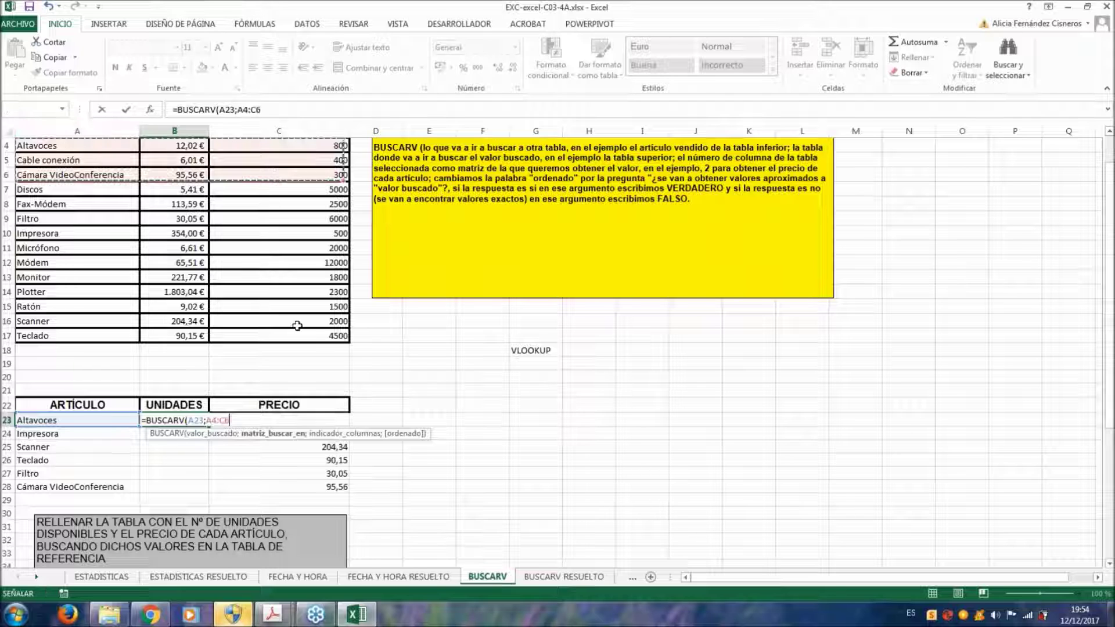
left_click_drag(297, 326, 298, 335)
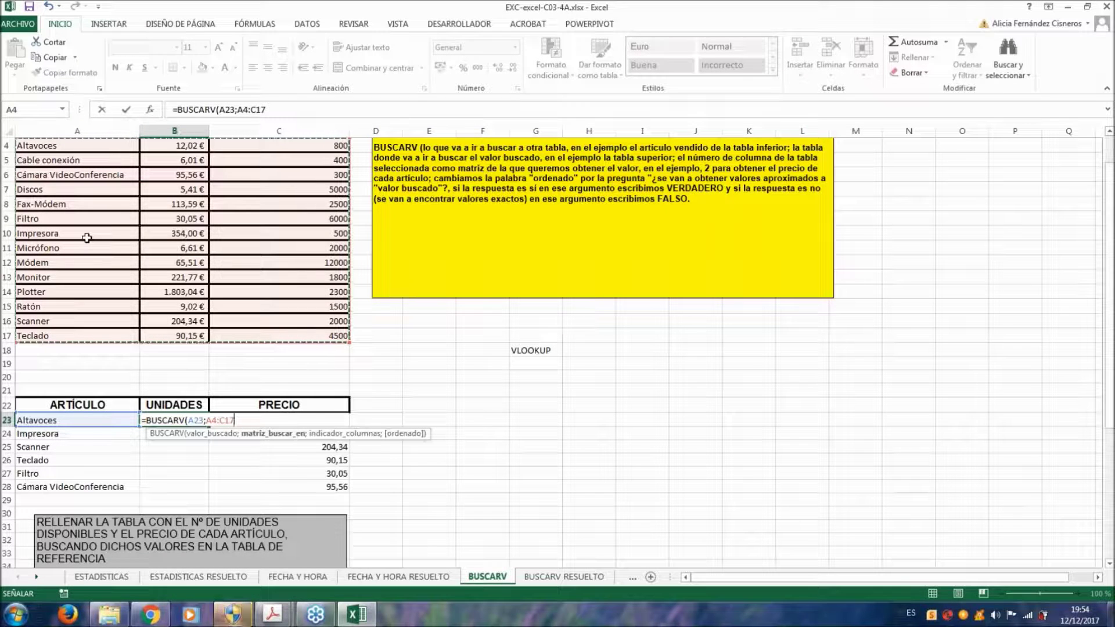
key("F4")
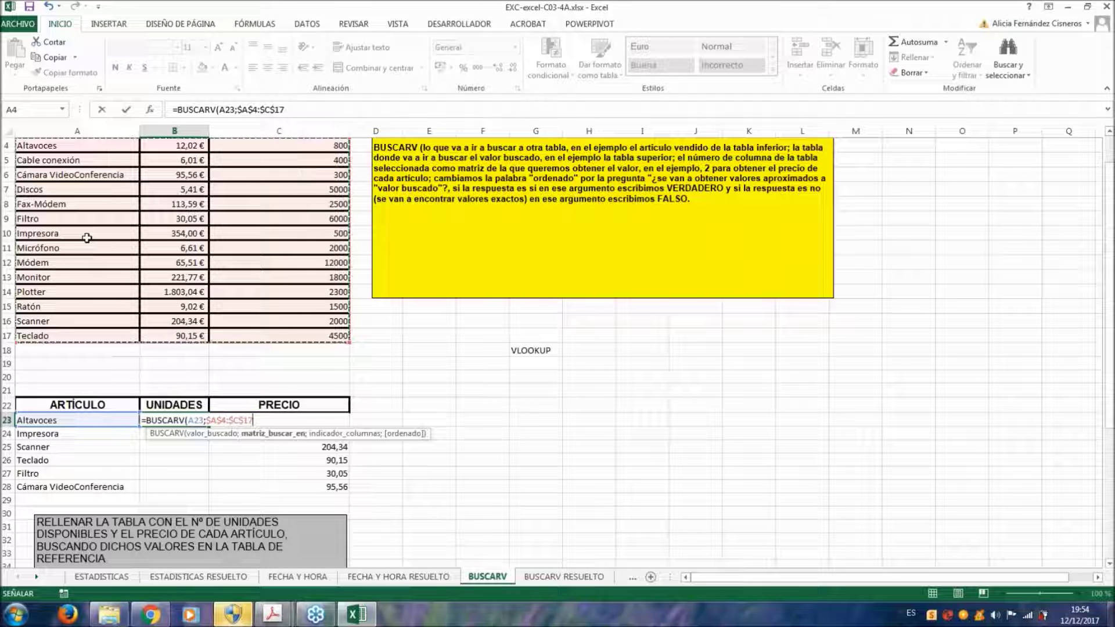
Complete the B23 formula with column index 3 and exact match FALSO, and enter it
type(";3")
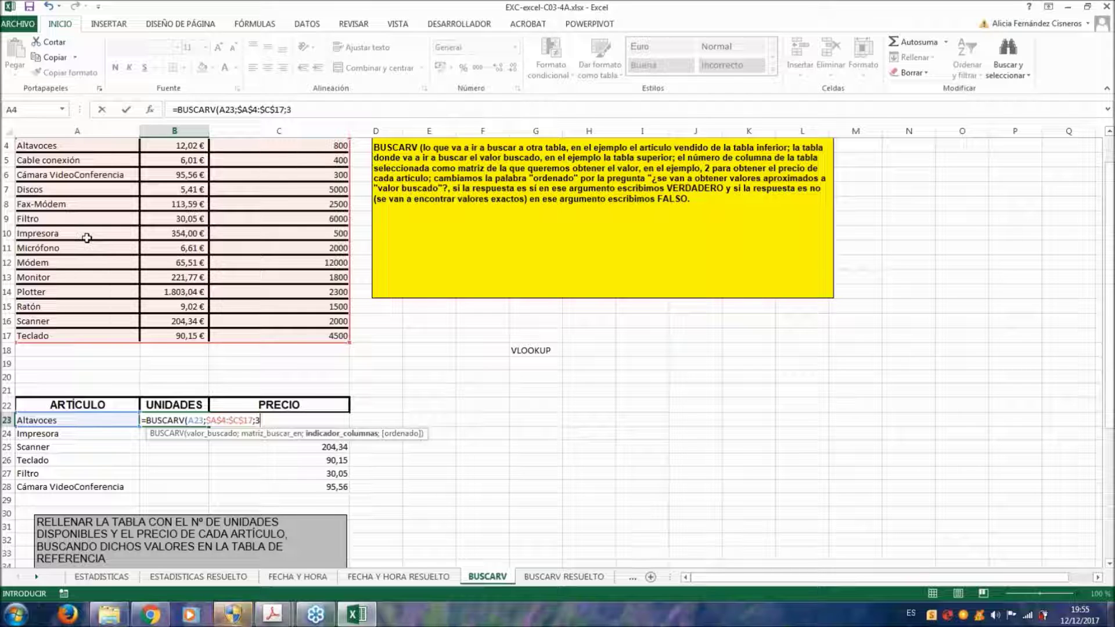
type(";")
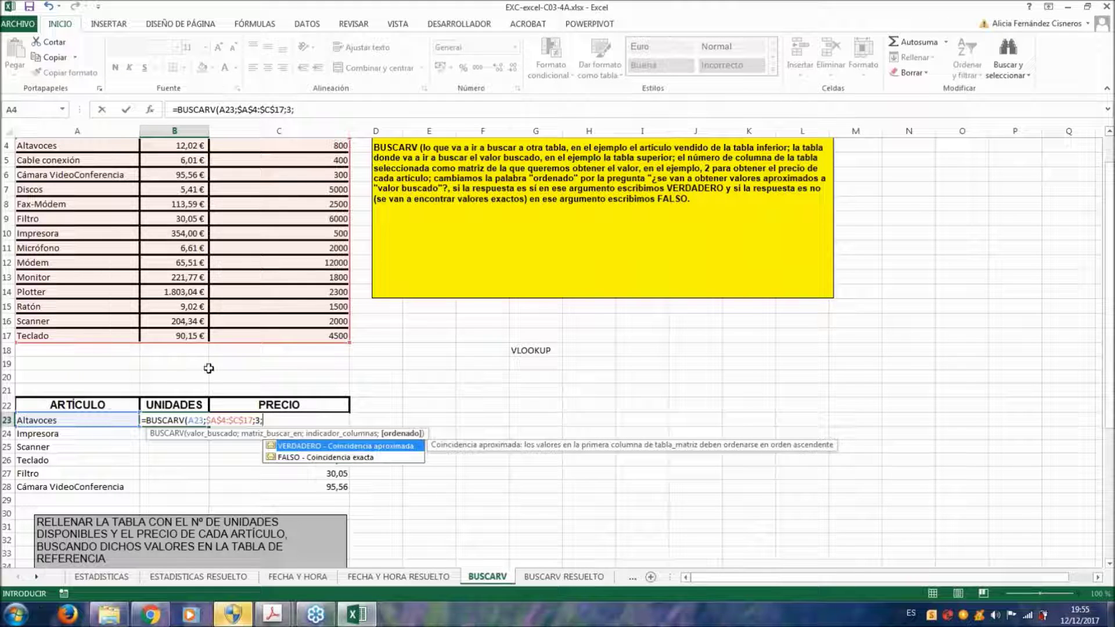
key("Down")
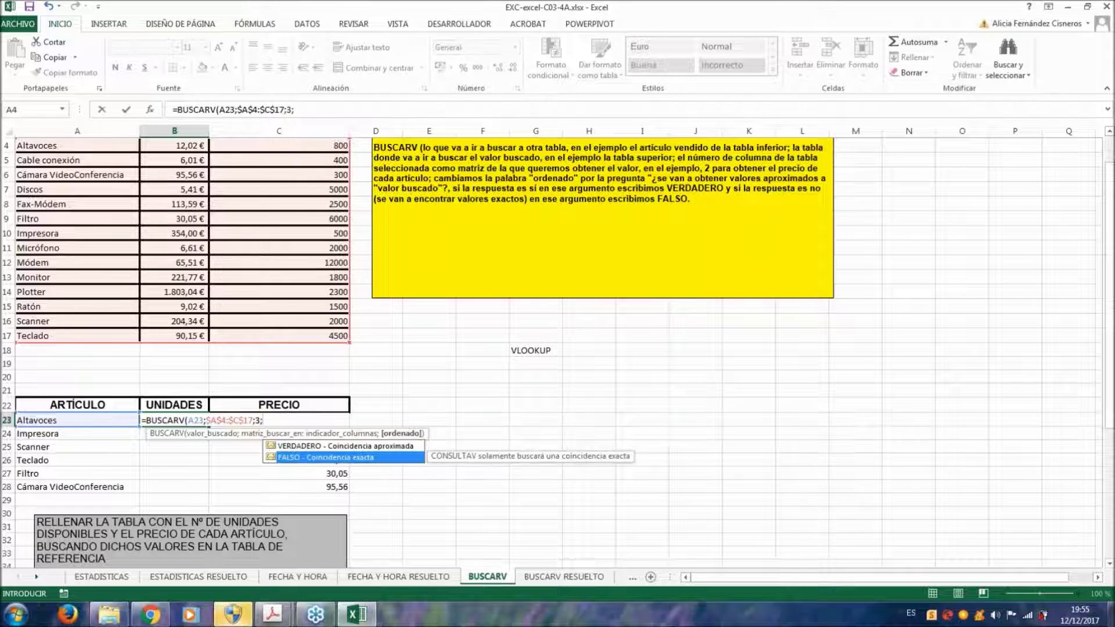
key("Tab")
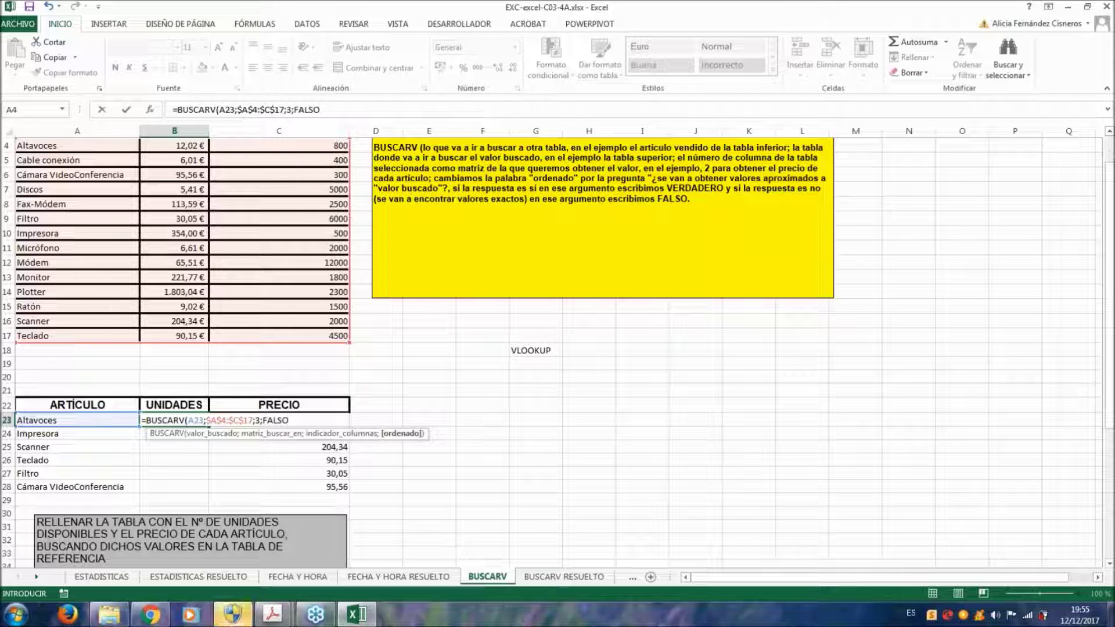
key("ctrl+Return")
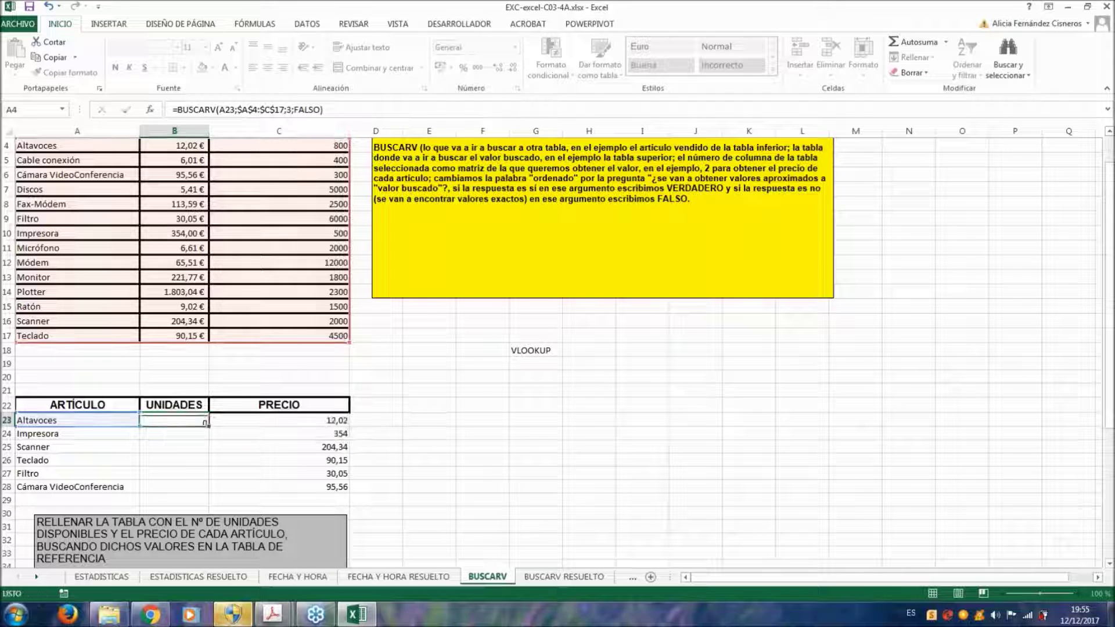
key("Return")
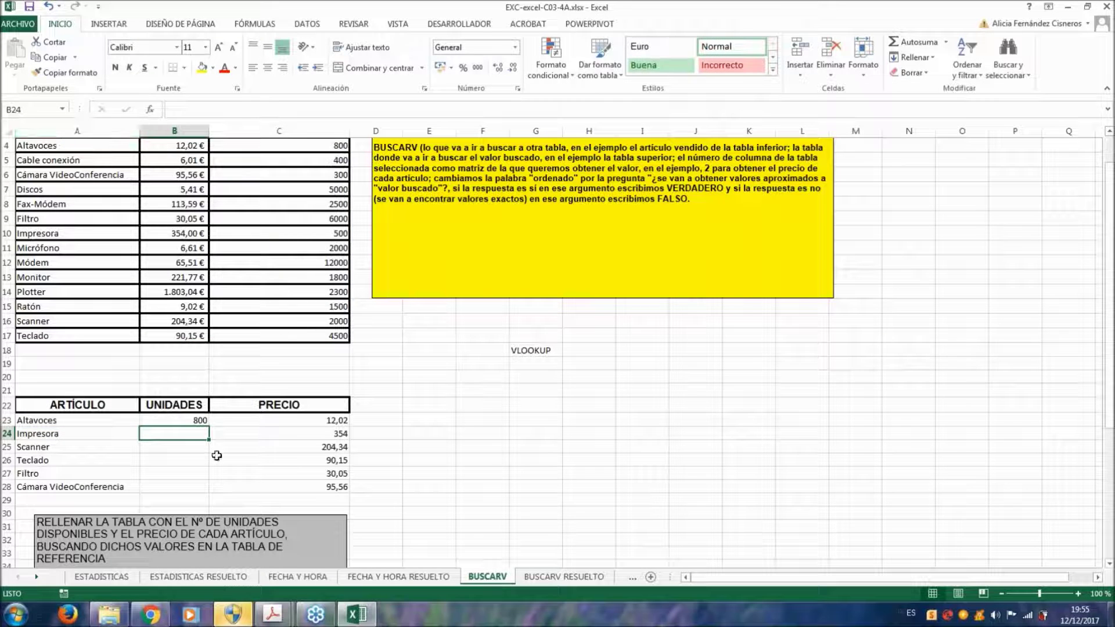
Copy the units formula from B23 down through B28 for the remaining articles
left_click(199, 420)
left_click_drag(210, 430, 214, 493)
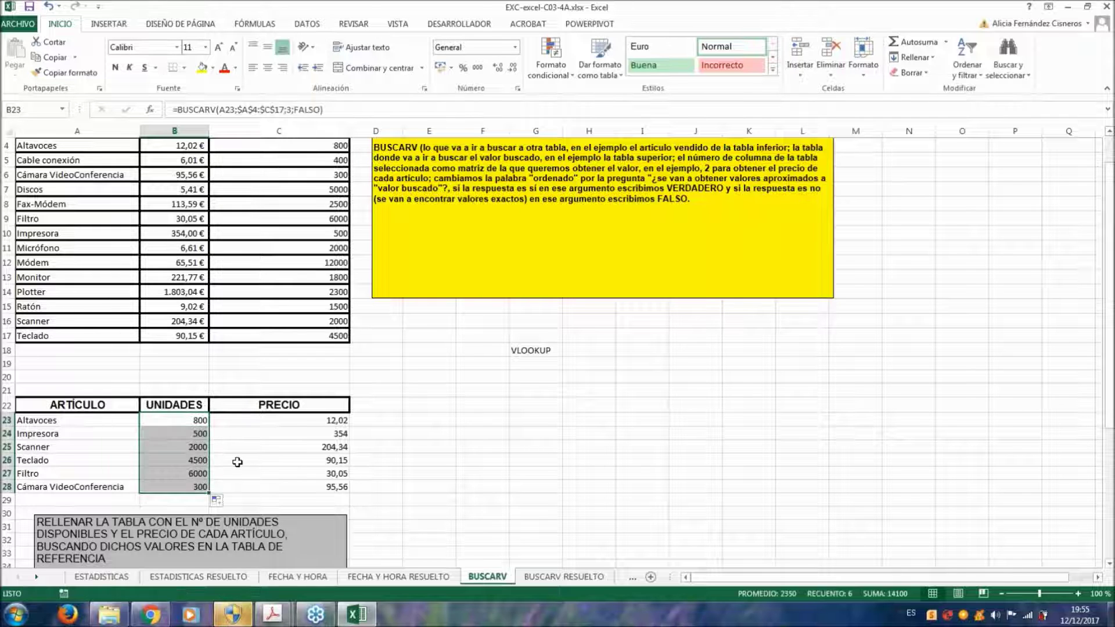
left_click(428, 339)
scroll(417, 342, "down", 1)
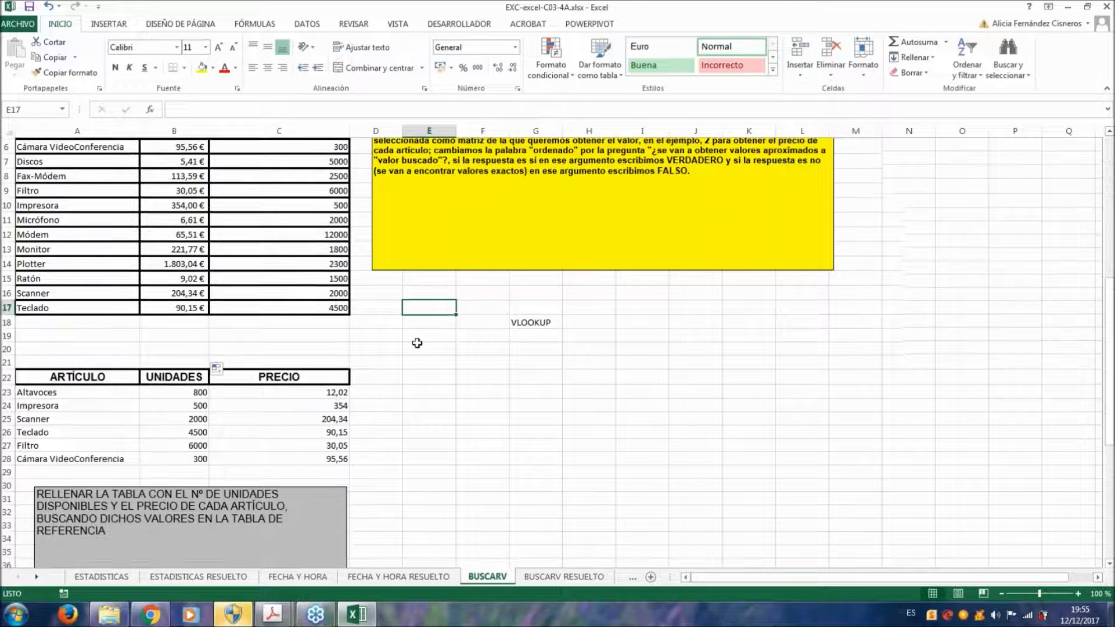
scroll(417, 342, "down", 7)
scroll(418, 344, "up", 7)
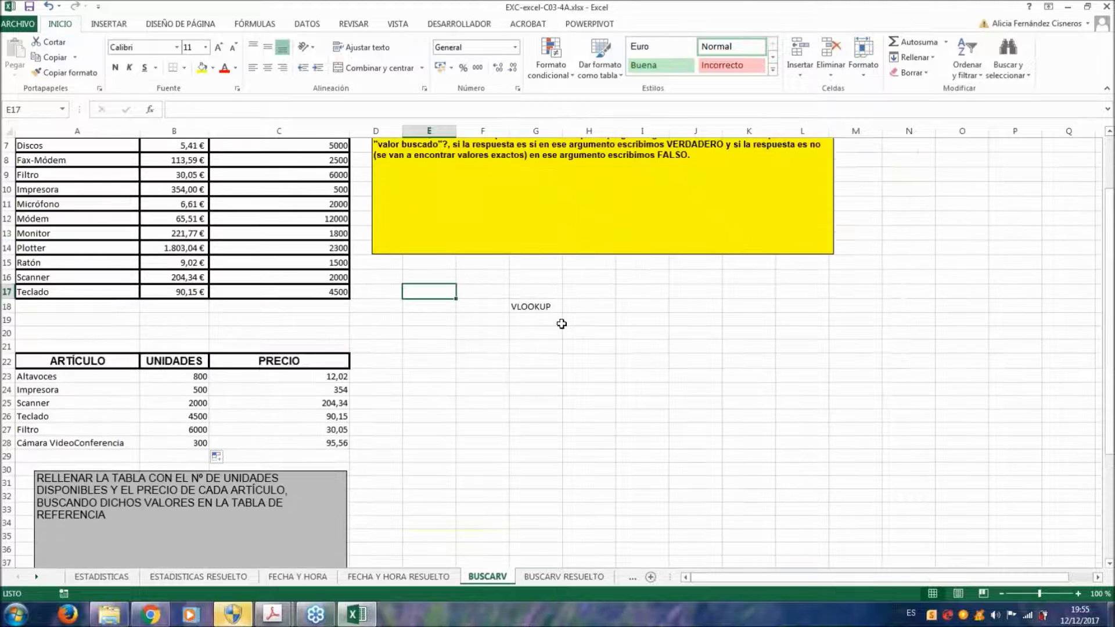
left_click(546, 309)
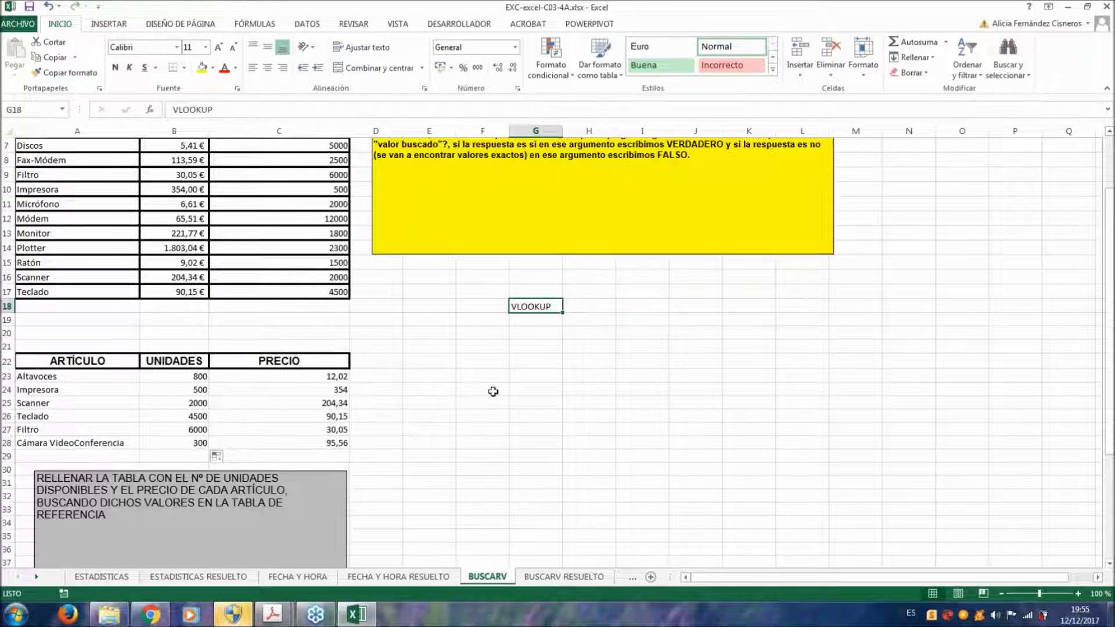
left_click(469, 359)
Examine the approximate-match example, comparing the IRPF brackets in A45:B48 with the employee salaries in E44:E47 and the empty IRPF column
scroll(488, 360, "down", 7)
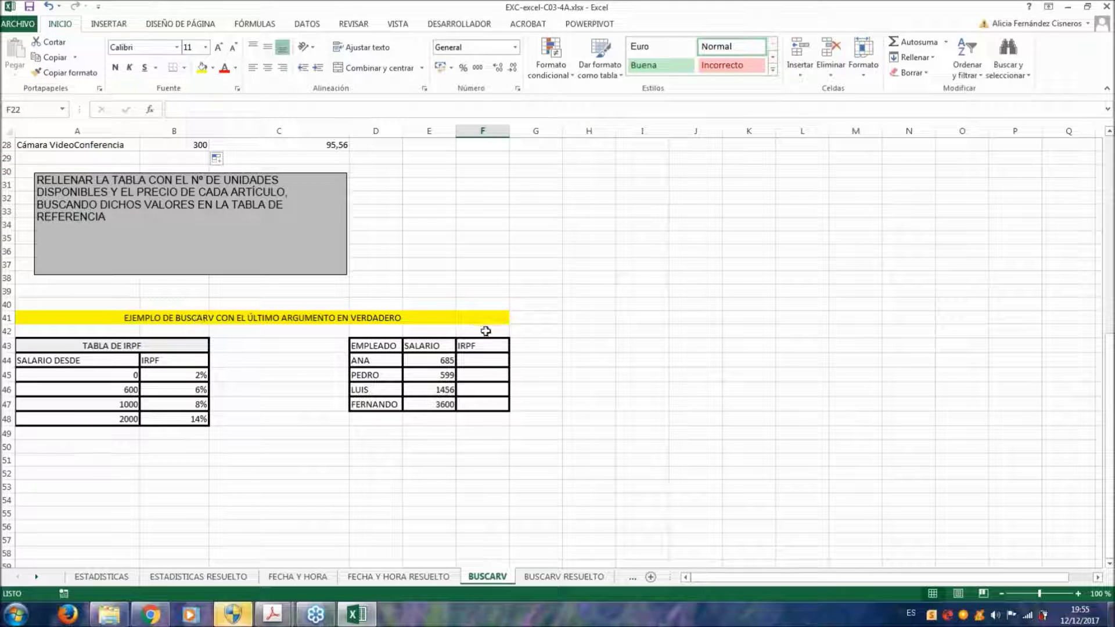
left_click(484, 357)
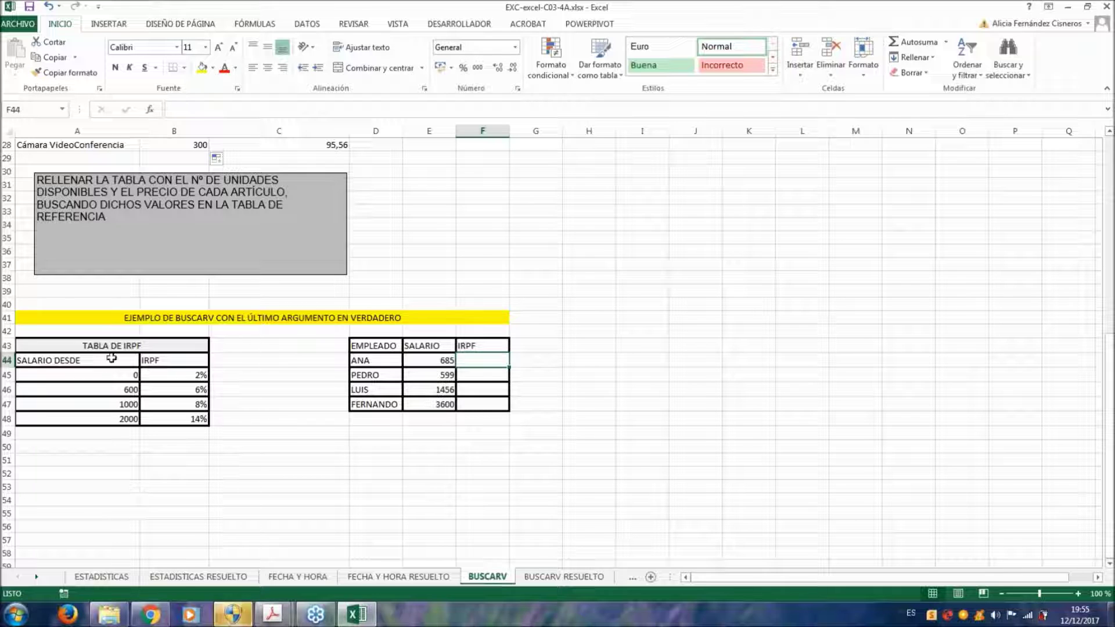
left_click_drag(111, 360, 120, 423)
left_click(120, 401)
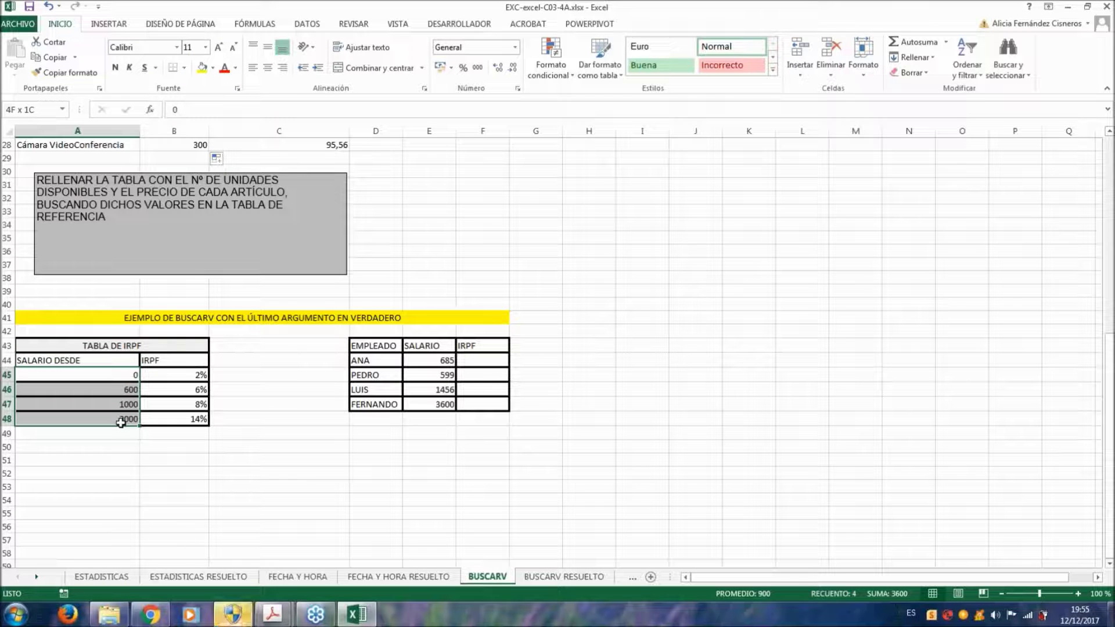
left_click_drag(121, 423, 187, 418)
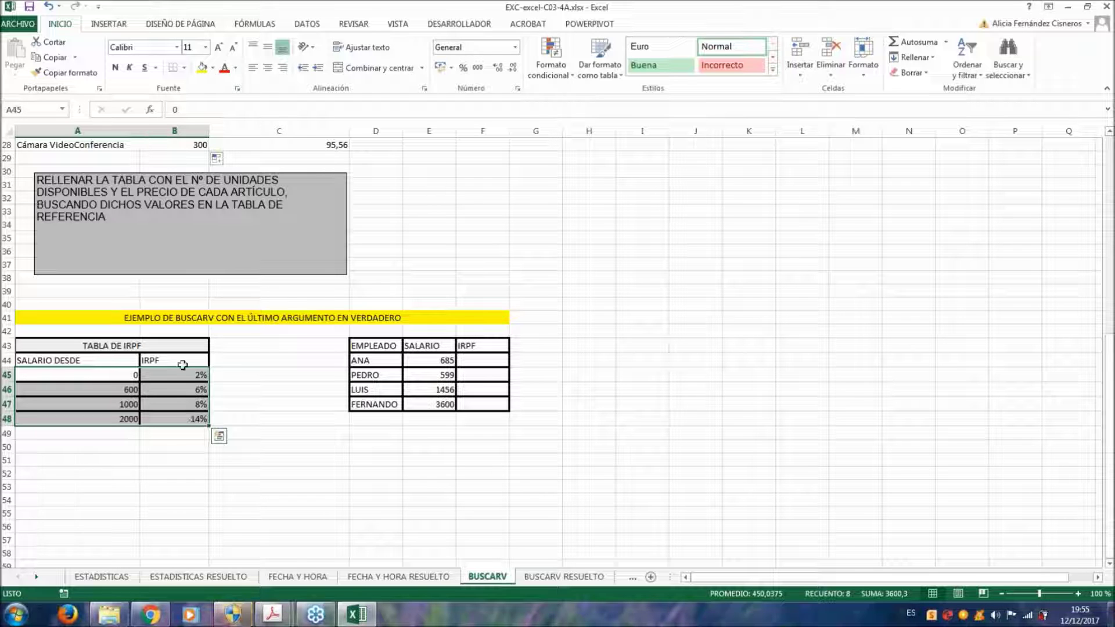
left_click_drag(187, 374, 189, 419)
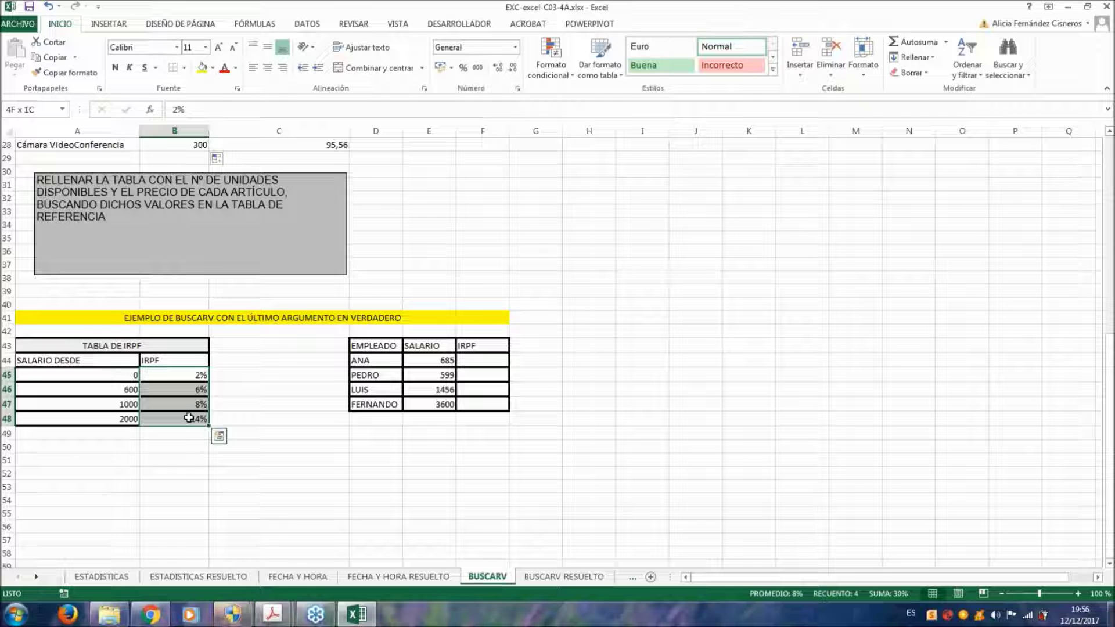
left_click_drag(109, 374, 109, 415)
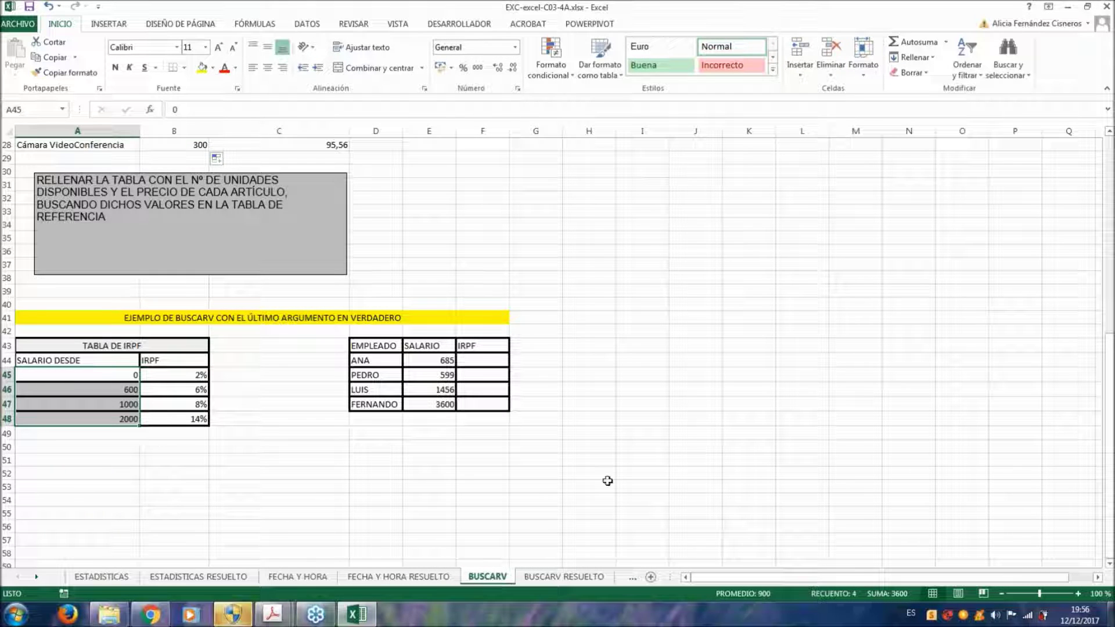
left_click(439, 359)
left_click_drag(440, 358, 445, 407)
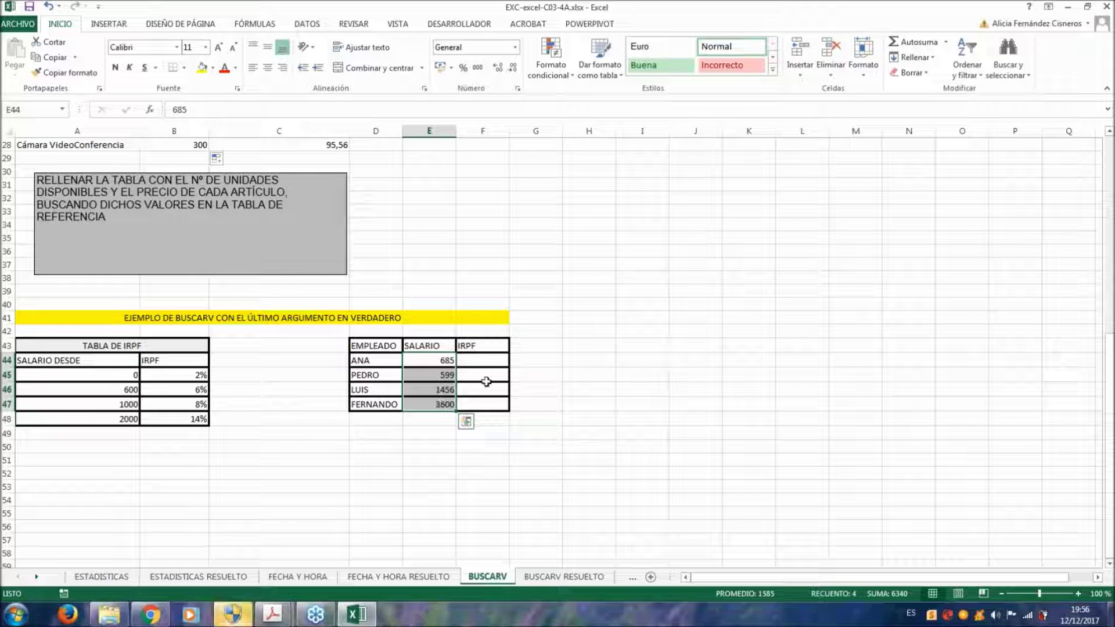
left_click(493, 360)
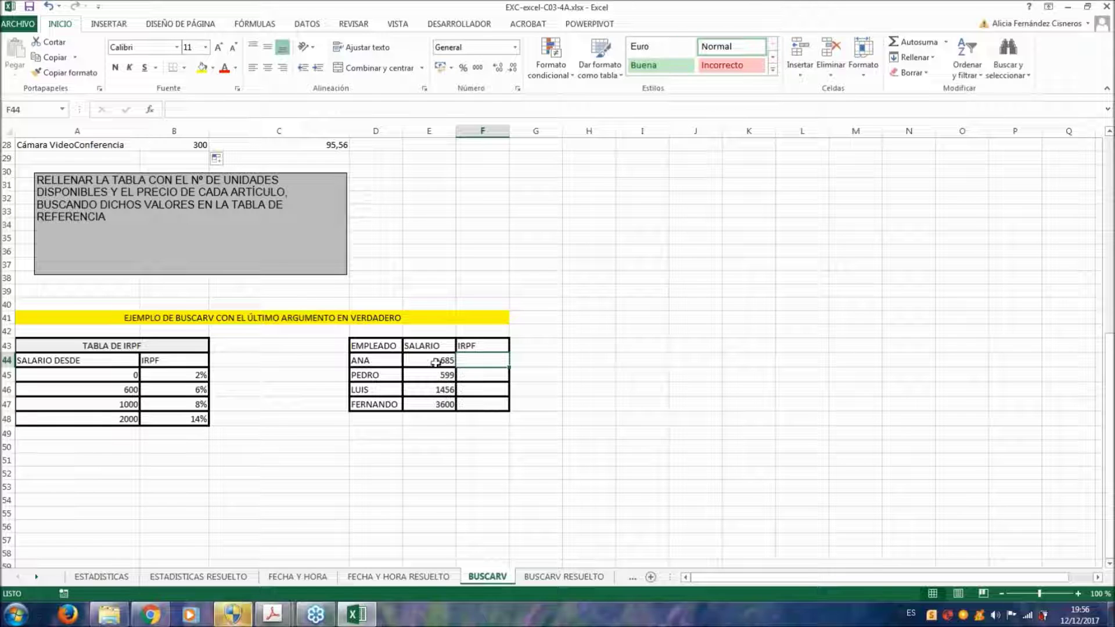
left_click(437, 361)
left_click(488, 359)
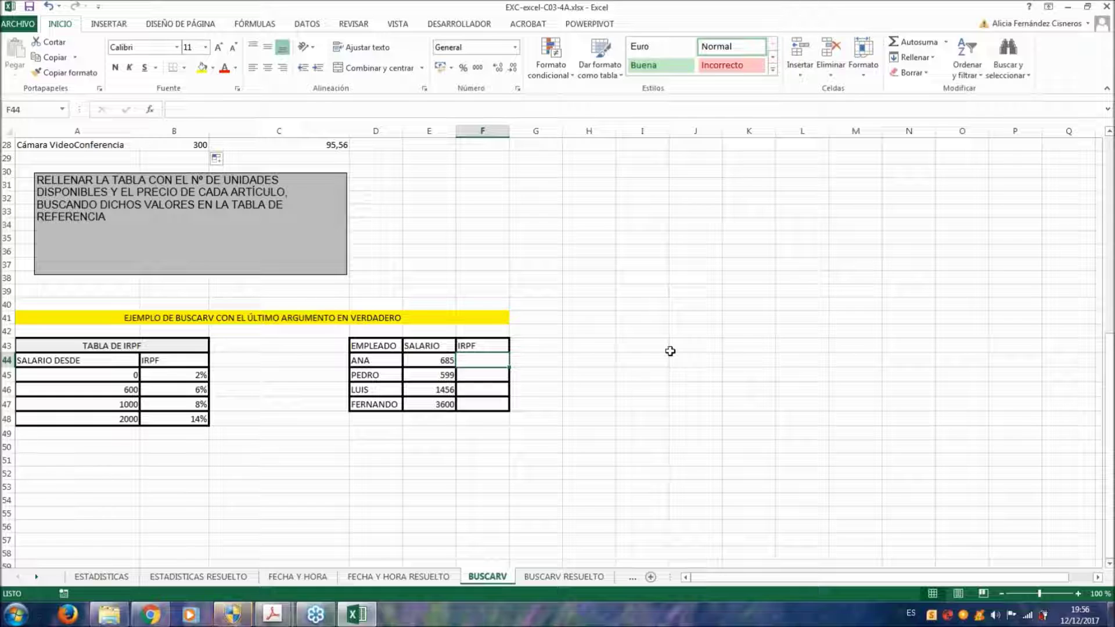
left_click(446, 363)
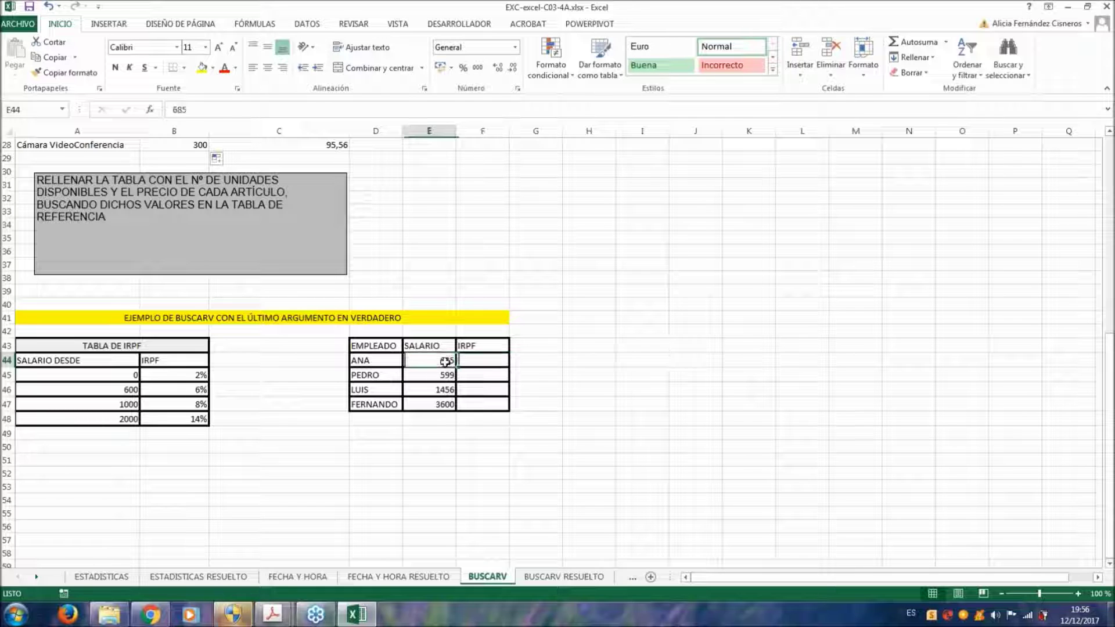
left_click_drag(85, 378, 194, 421)
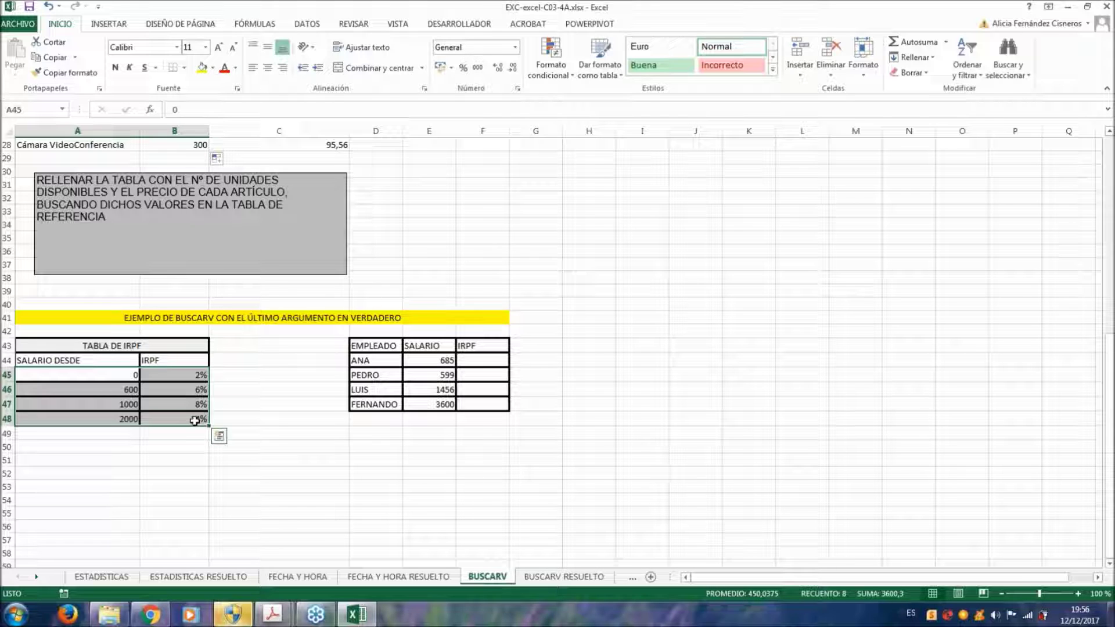
Start a BUSCARV formula in F44 with lookup value E44 and the IRPF brackets as the absolute matrix $A$45:$B$48
left_click(490, 357)
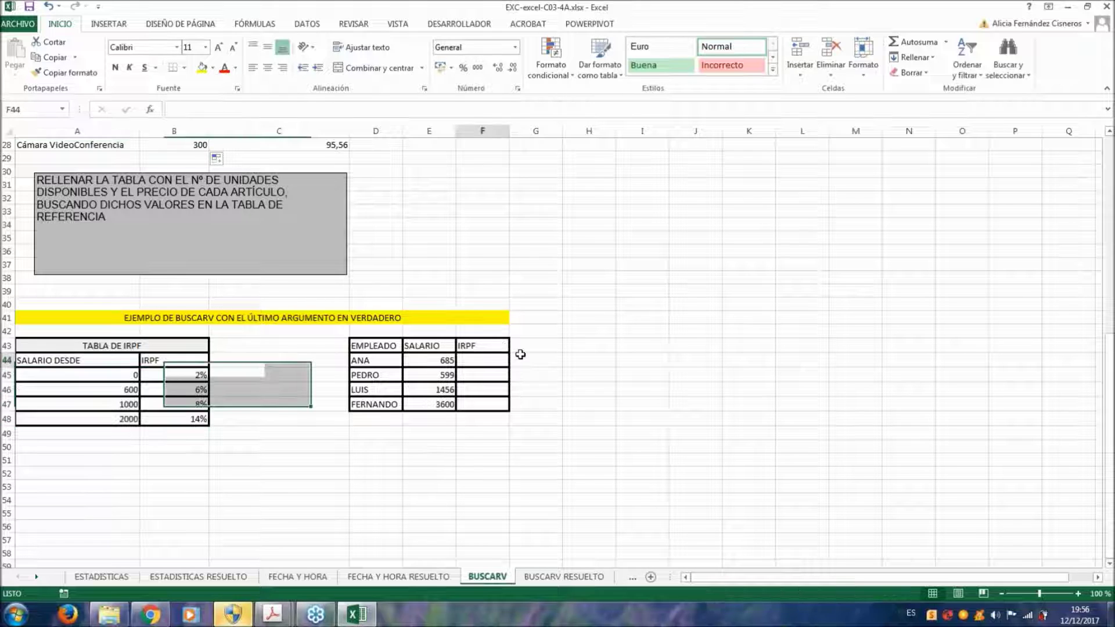
type("=BUSC")
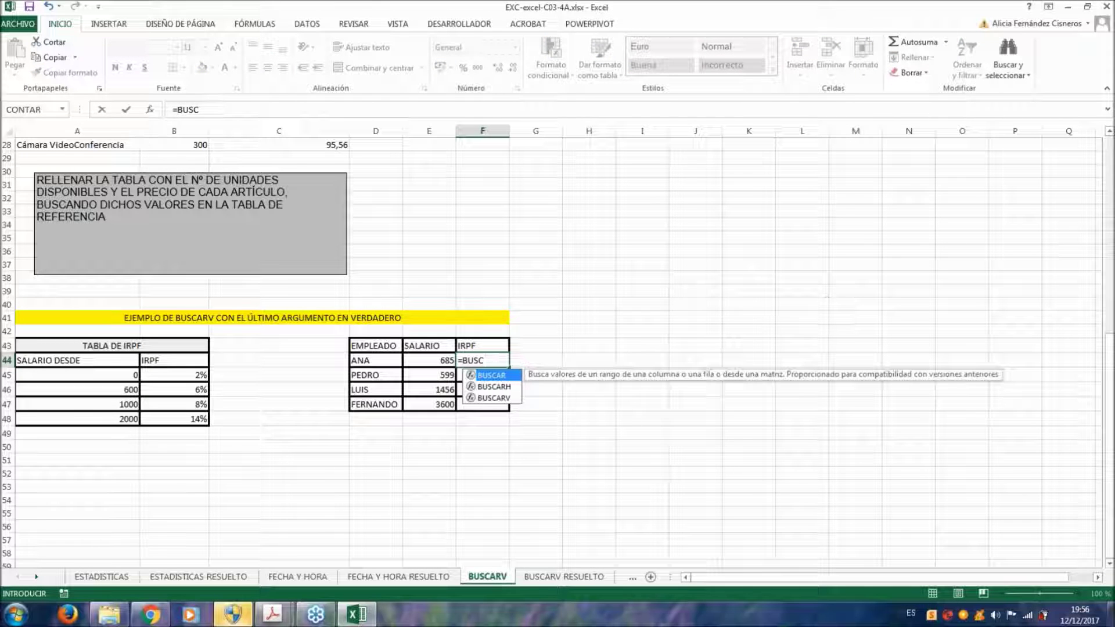
double_click(494, 398)
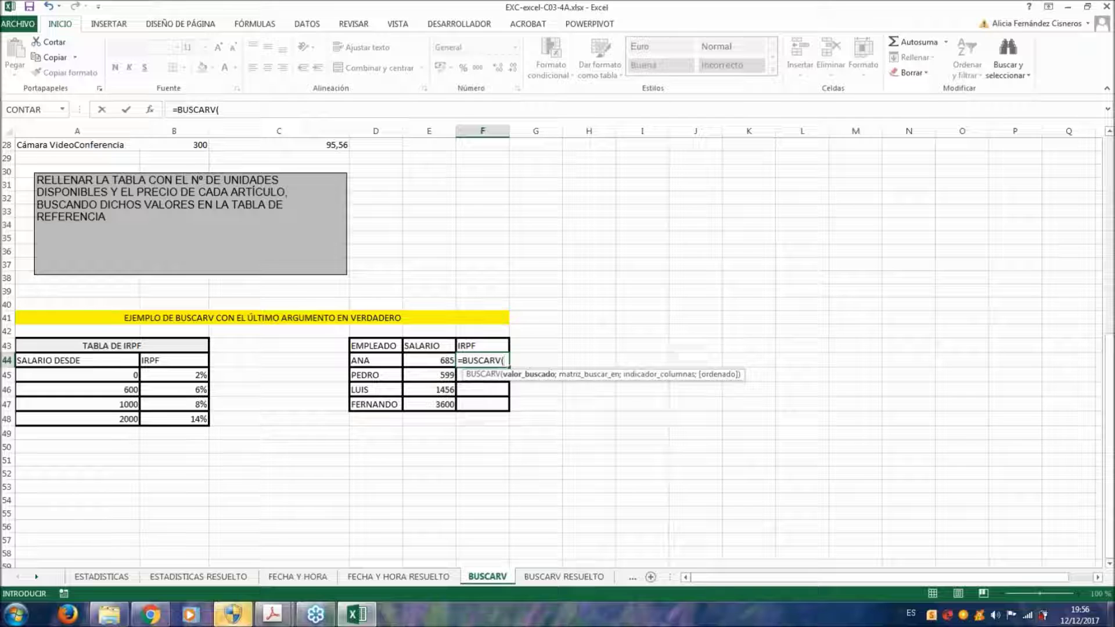
left_click(421, 359)
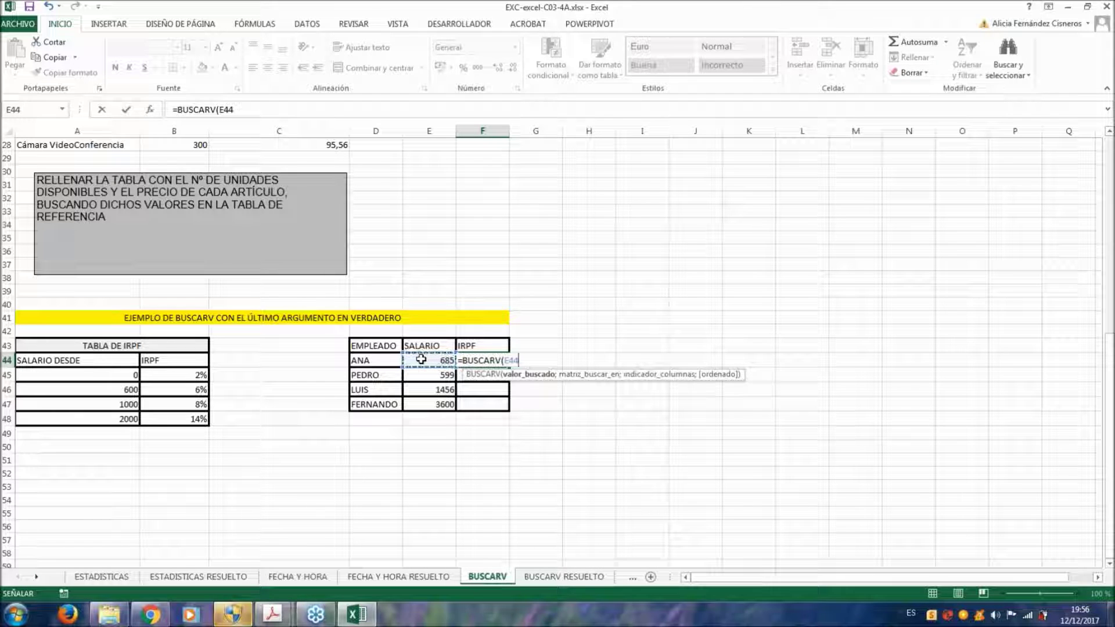
type(";")
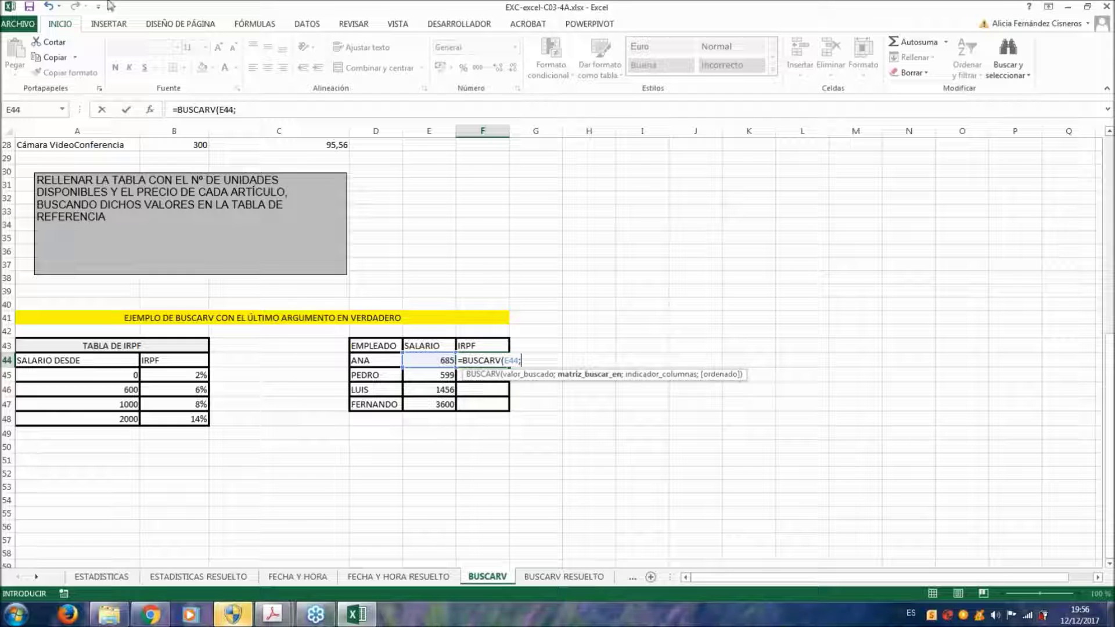
left_click_drag(92, 374, 176, 420)
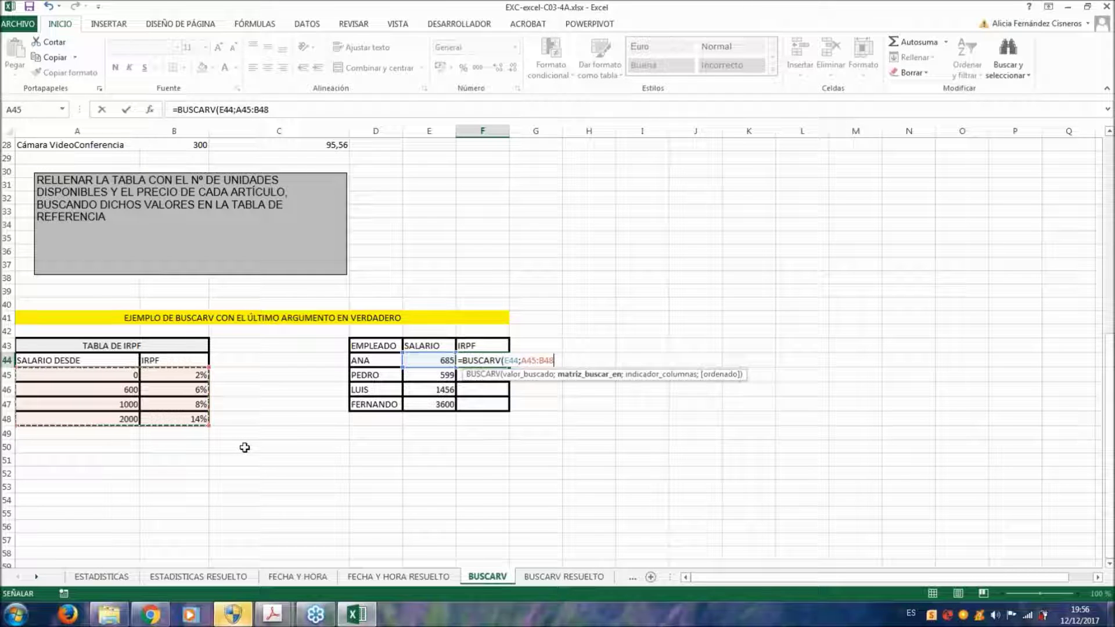
key("F4")
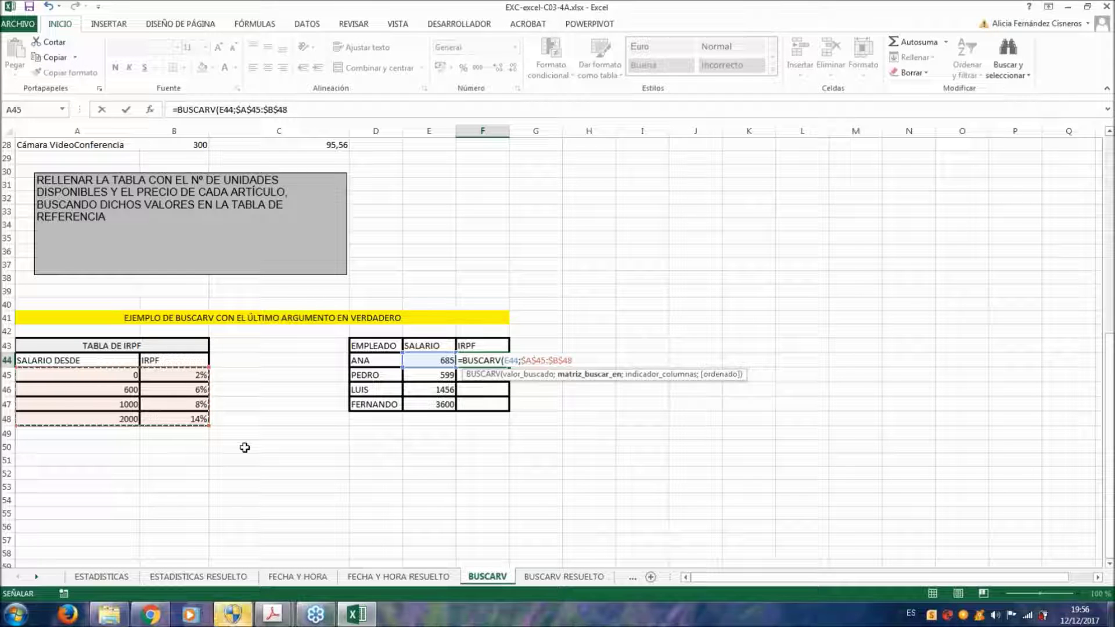
Complete the F44 formula with column index 2 and approximate match VERDADERO, and enter it
type(";")
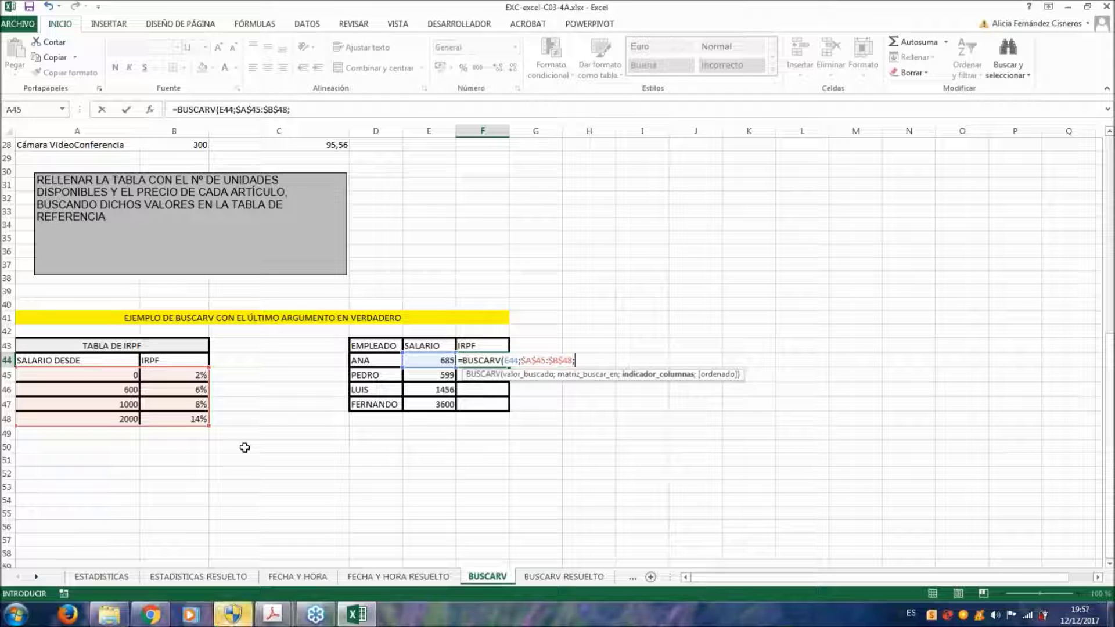
type("2;")
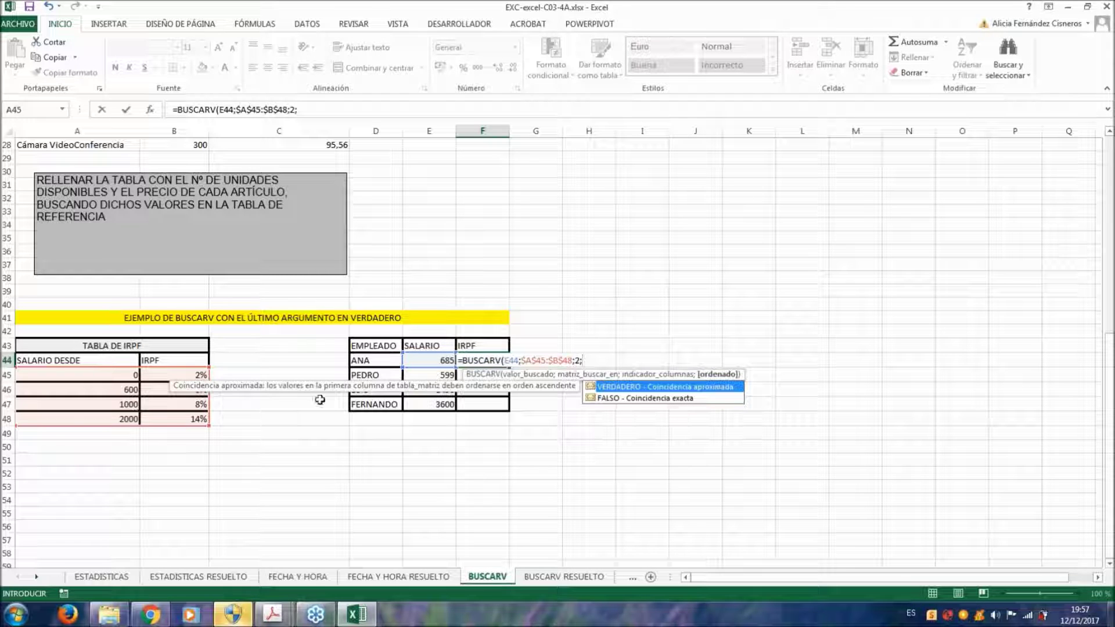
double_click(704, 387)
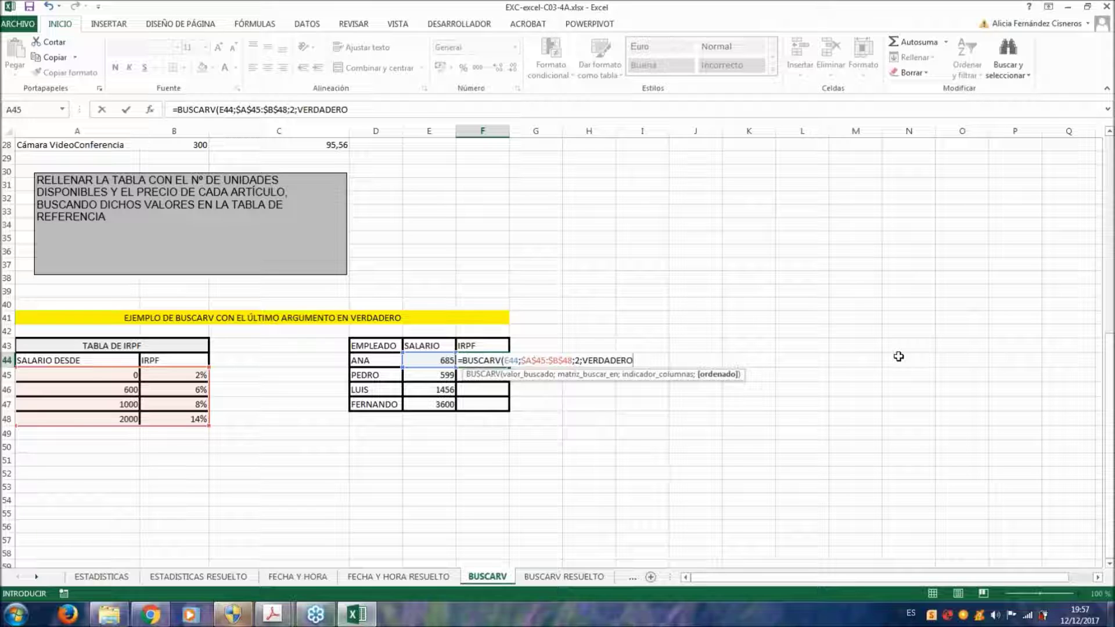
type(")")
key("Return")
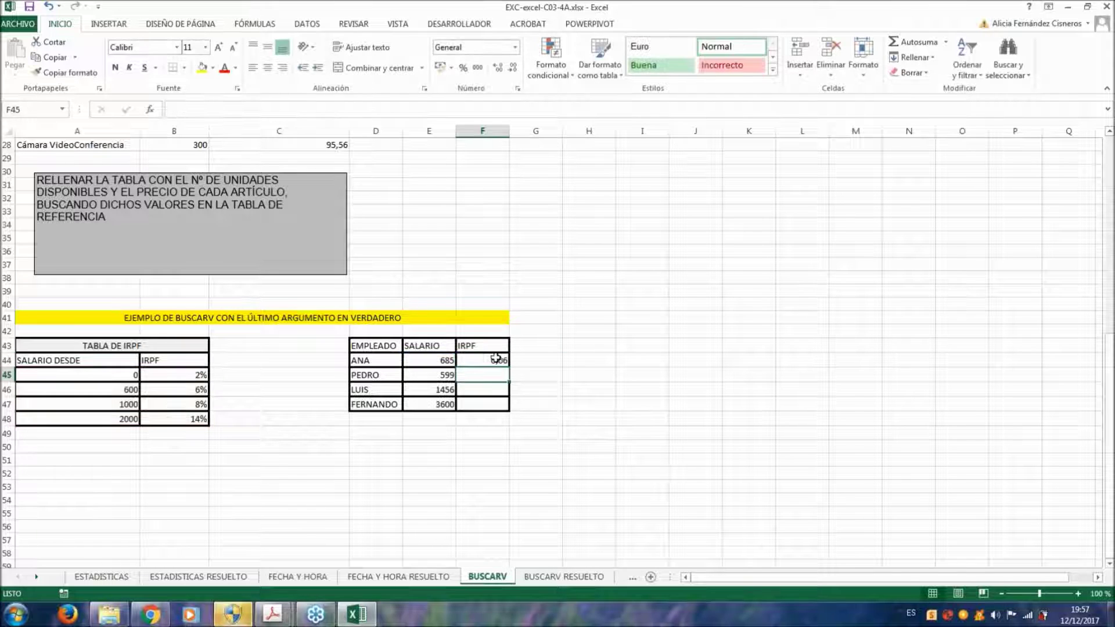
Format F44 as a percentage and copy its formula down through F47 for the remaining employees
left_click(494, 359)
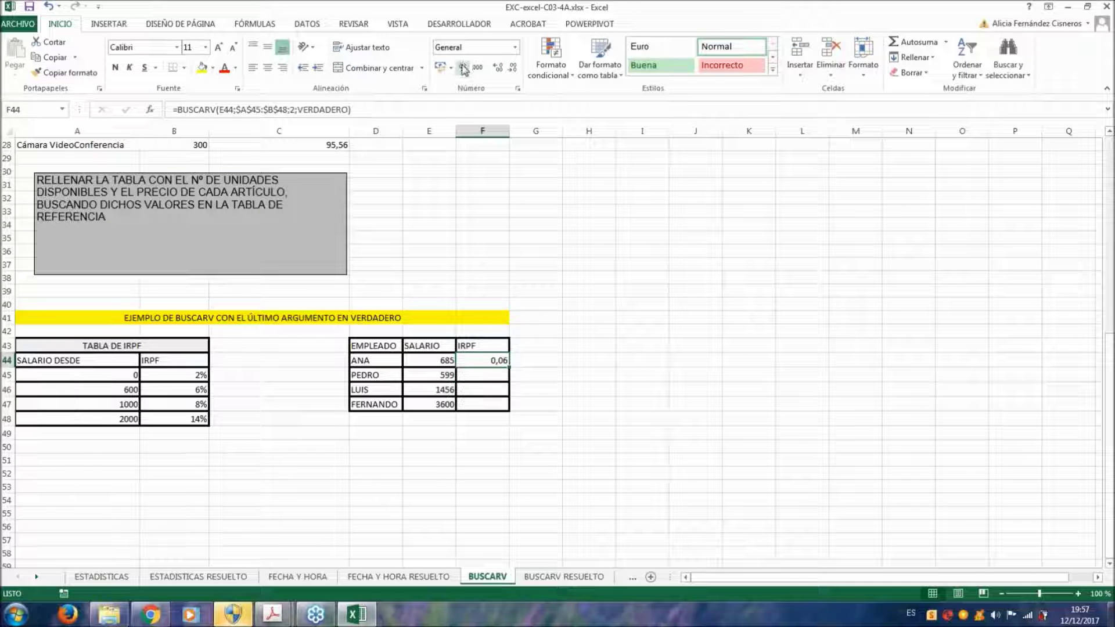
left_click(463, 68)
left_click_drag(509, 367, 509, 410)
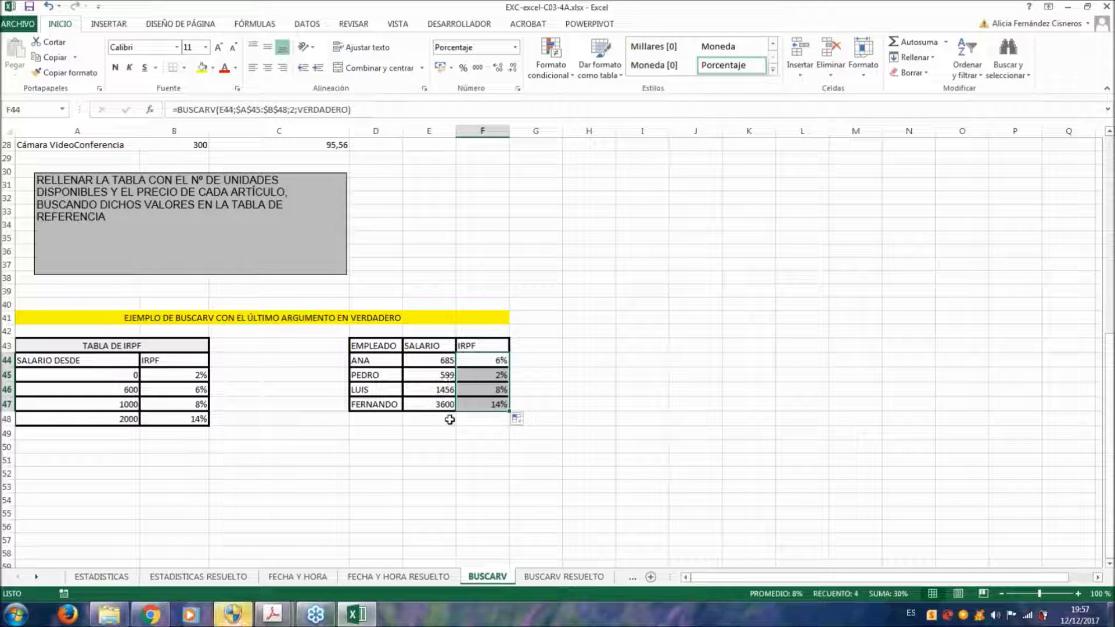
Compare the salary in E45 and its IRPF result in F45 with the 600 bracket in A46:B46
left_click(441, 375)
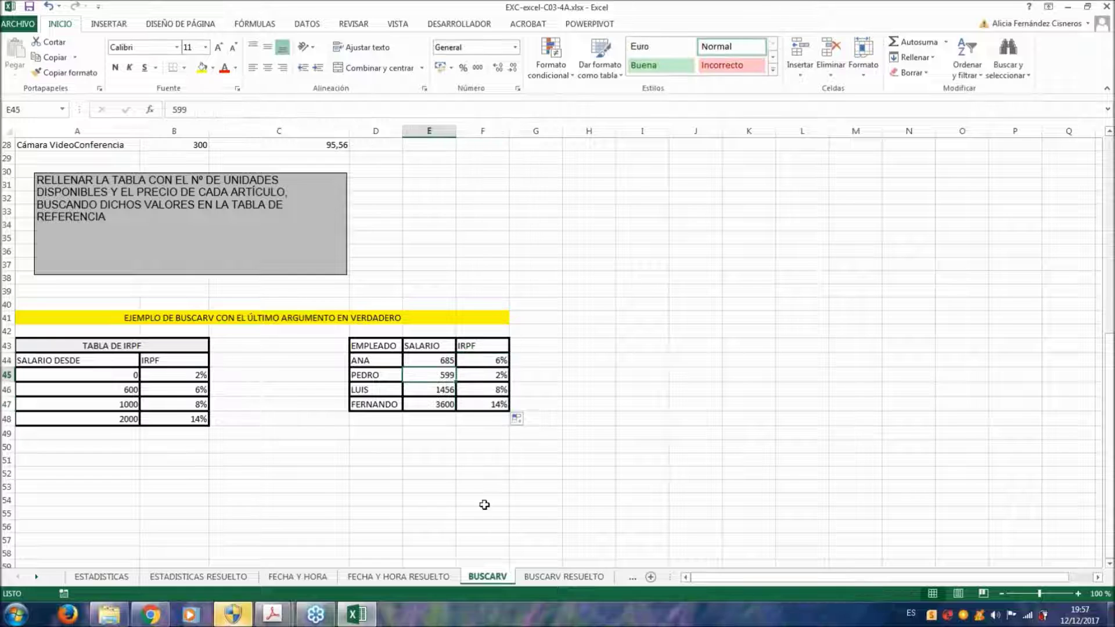
left_click(119, 389)
left_click(169, 390)
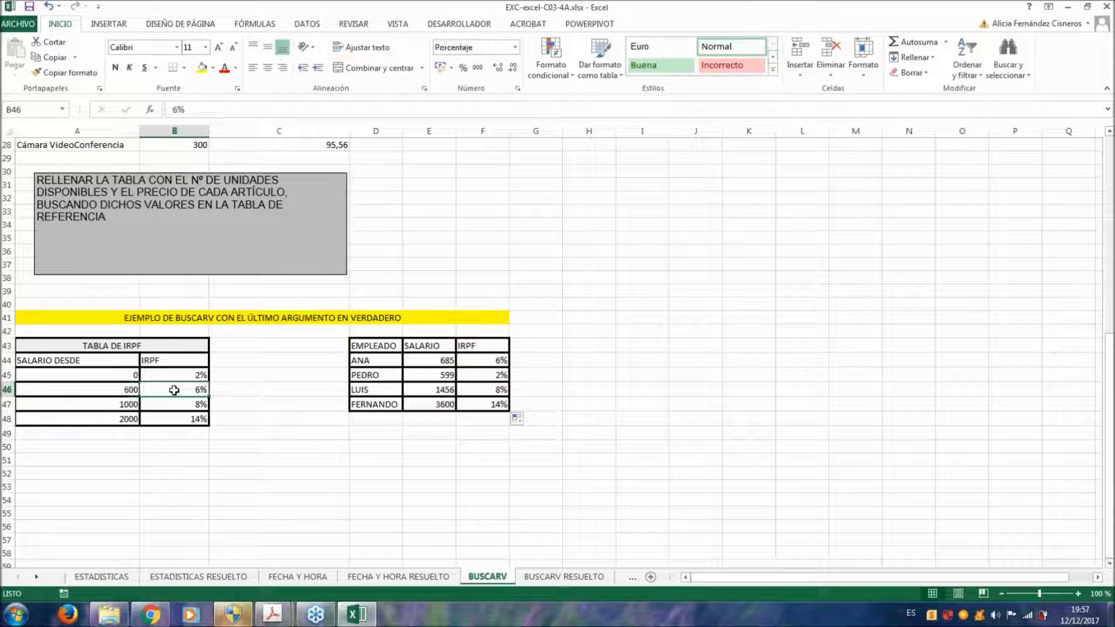
left_click(446, 376)
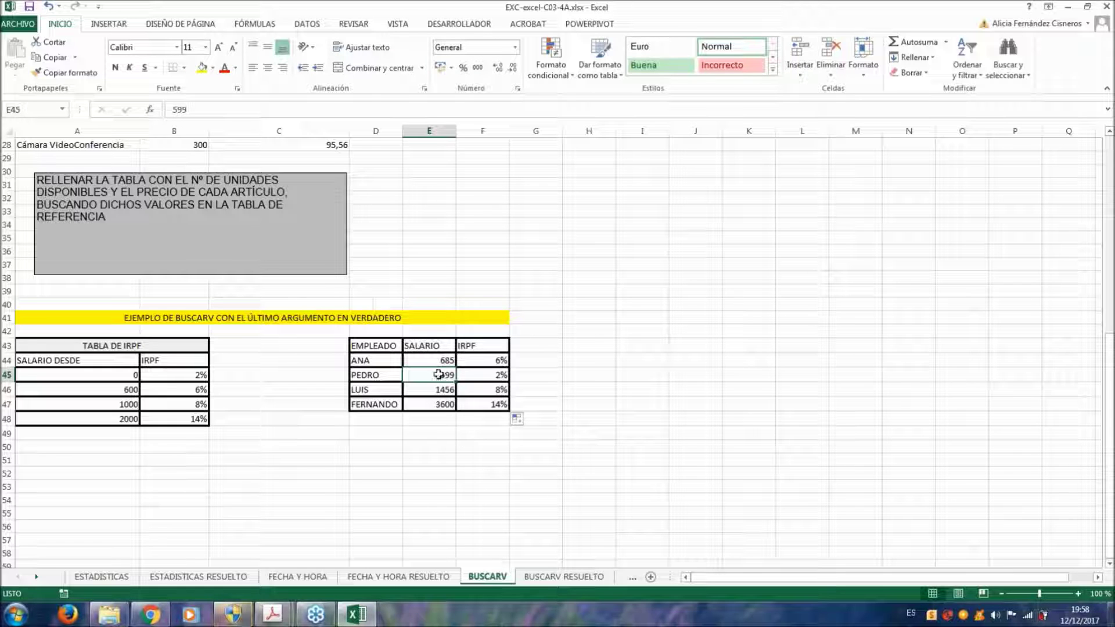
left_click(490, 374)
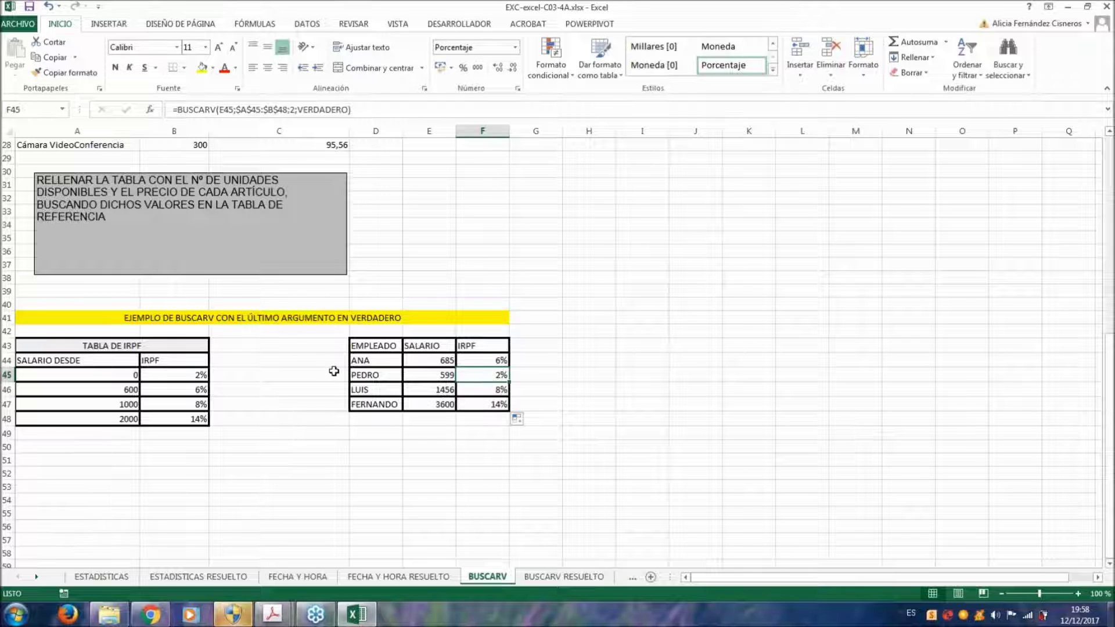
Change the article name in A25 to Scaner and check the exact-match formulas in B25 and C25
scroll(334, 371, "up", 6)
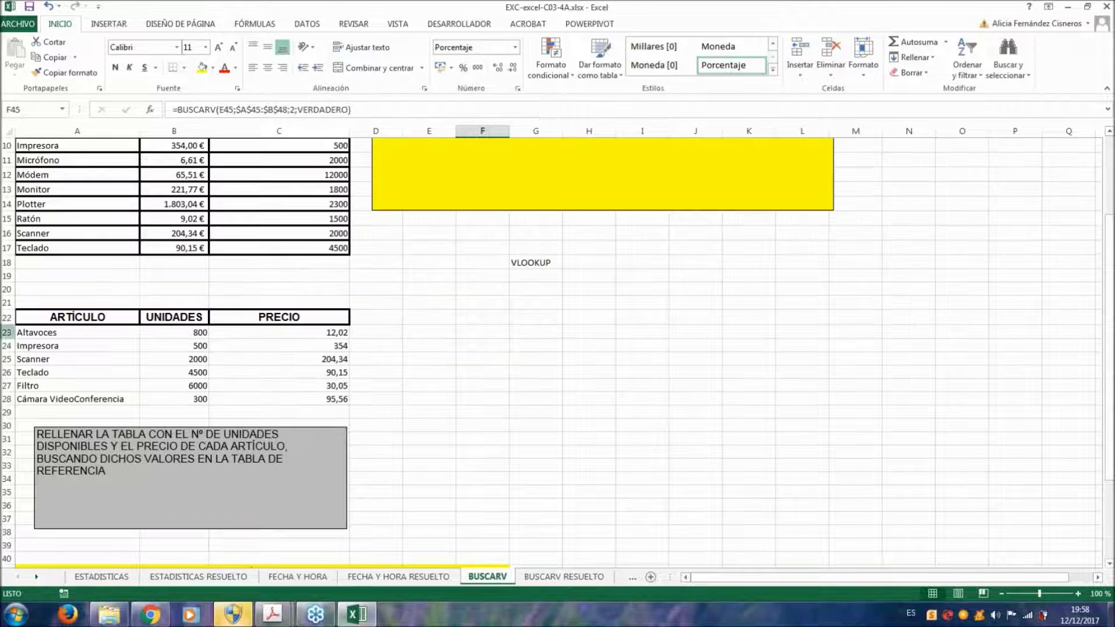
double_click(36, 360)
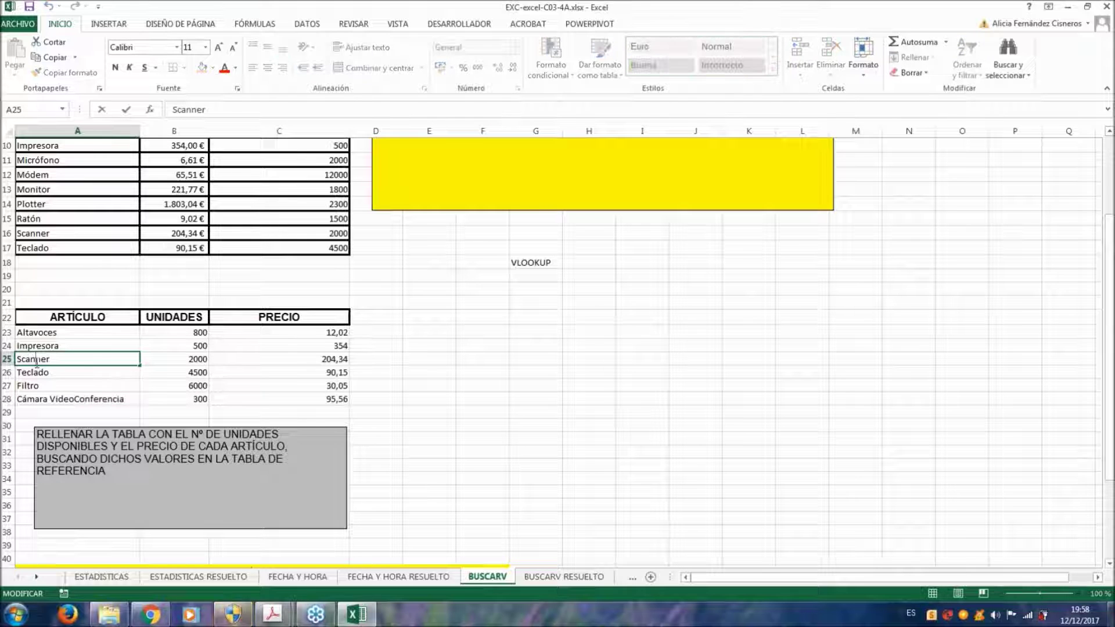
left_click_drag(37, 360, 41, 362)
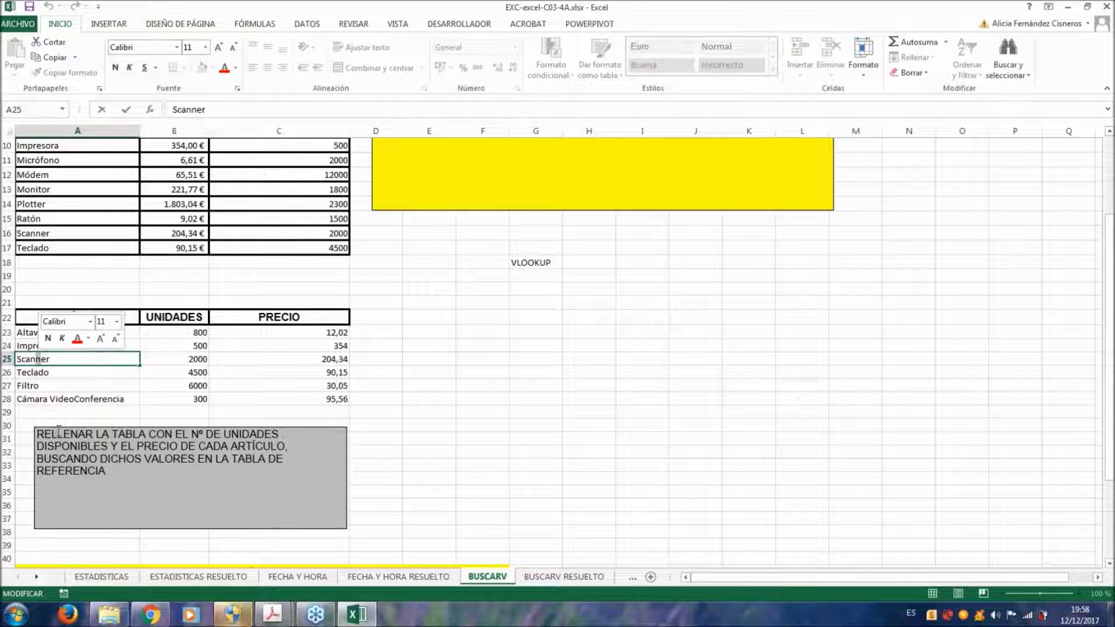
key("Delete")
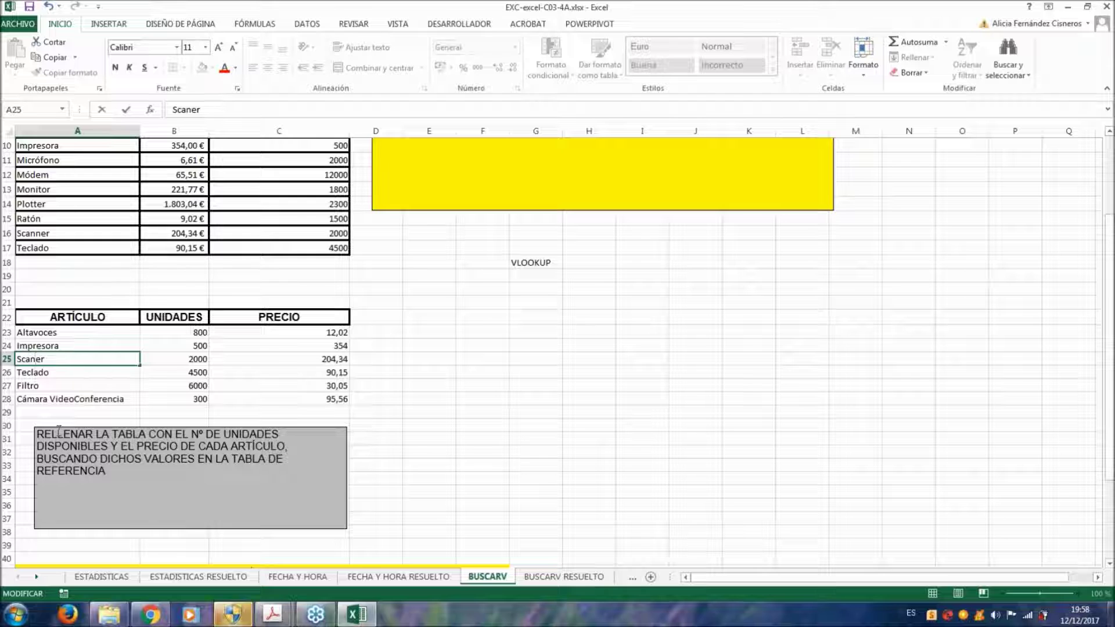
key("Return")
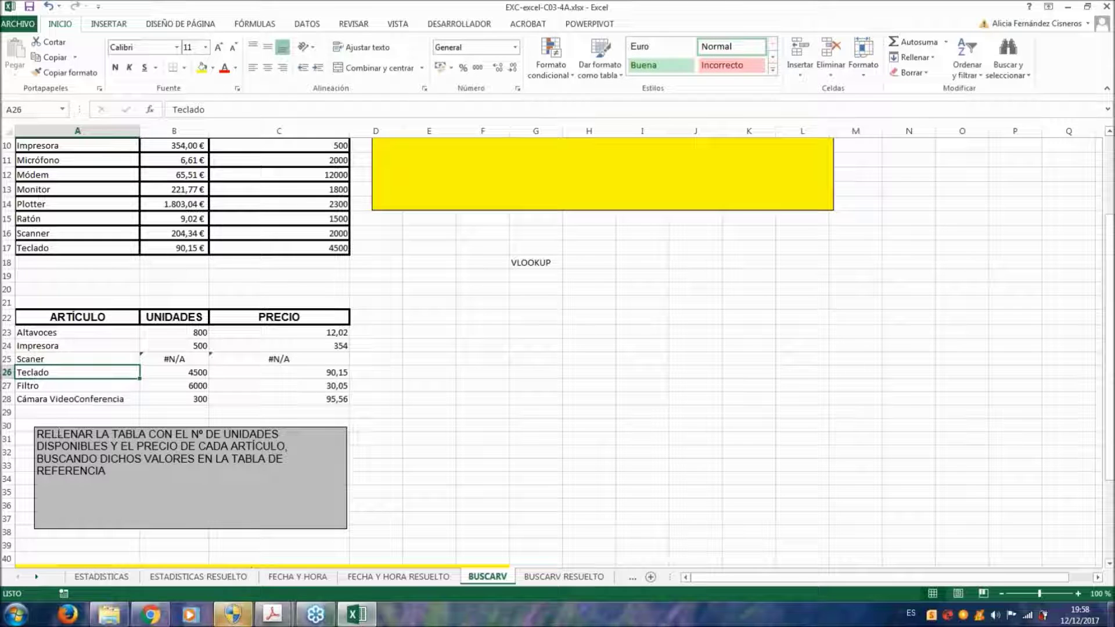
left_click(183, 359)
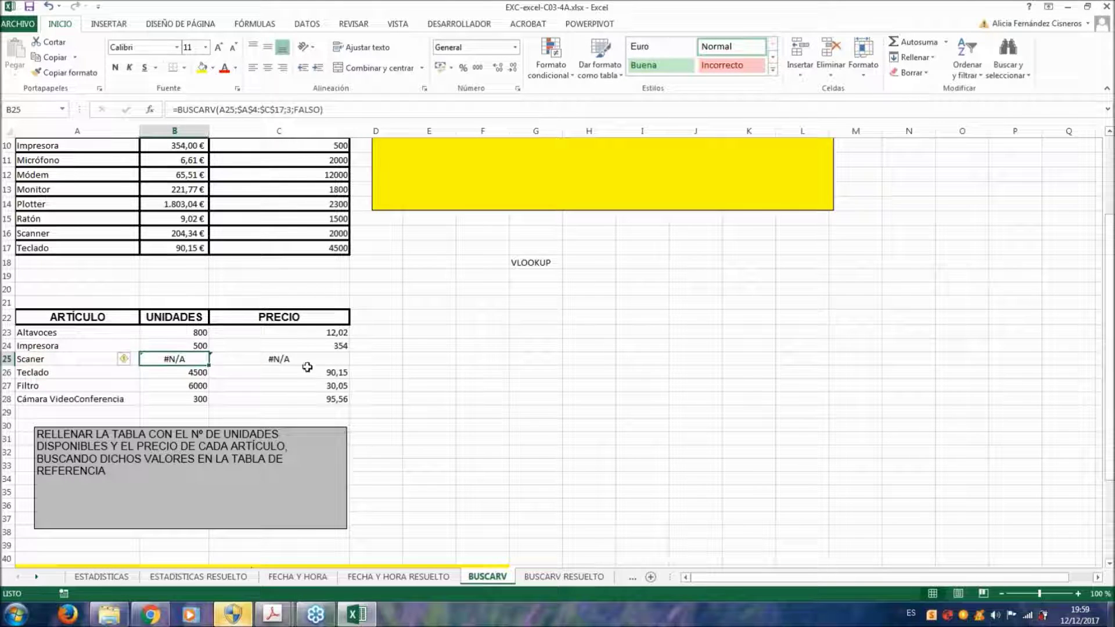
left_click(306, 361)
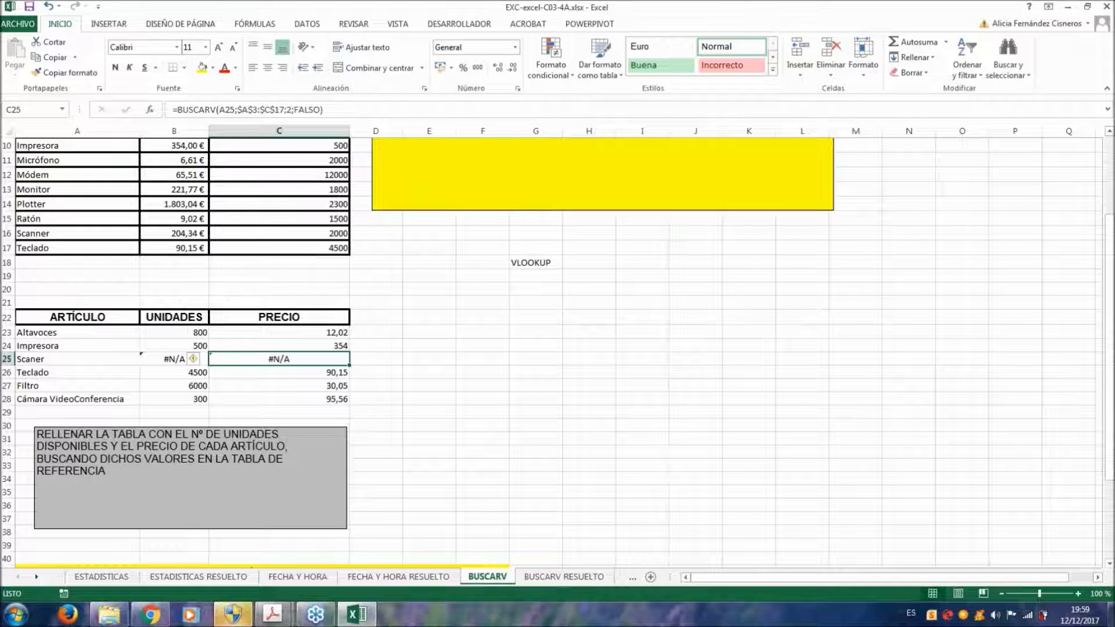
Create a list headed PEDIDOS in G23 with the entries AA, BB, CC and DD below it
left_click(532, 333)
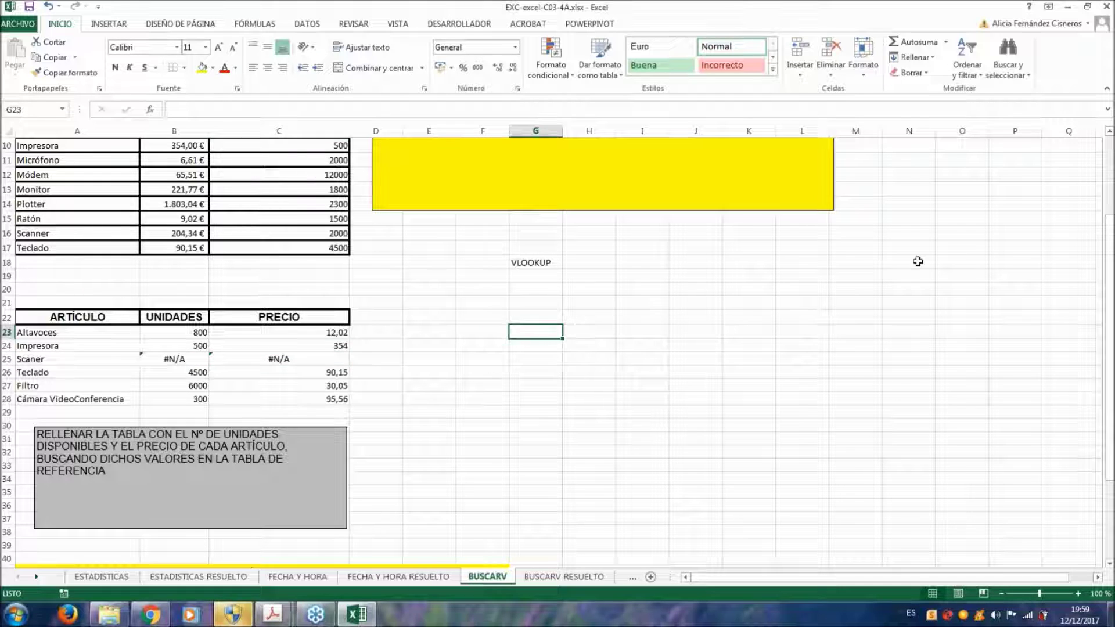
type("PEDIDOS")
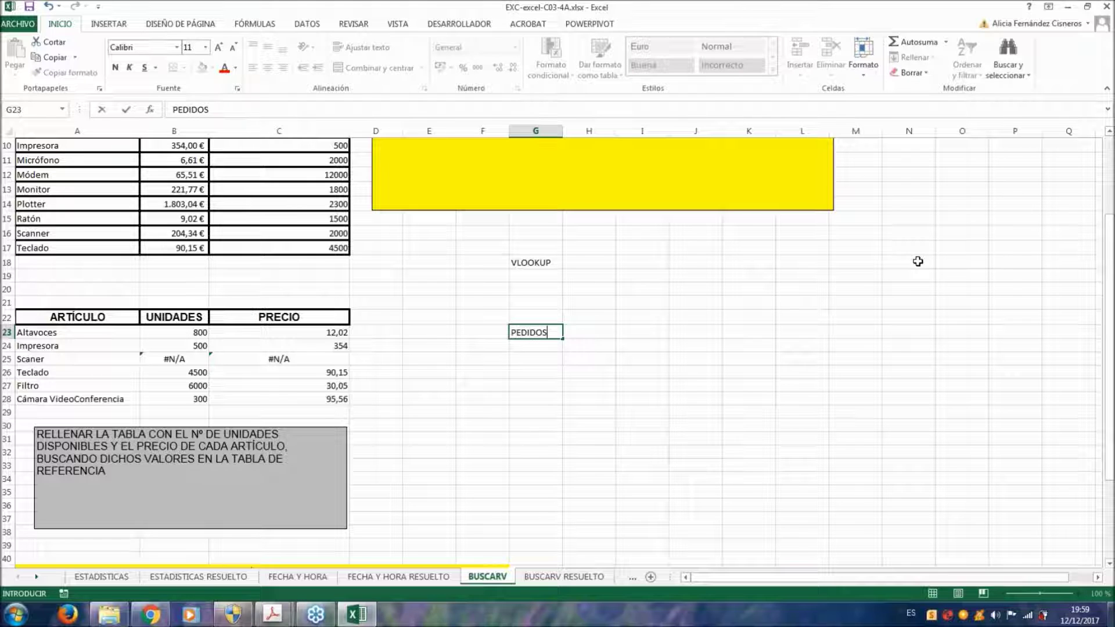
key("Return")
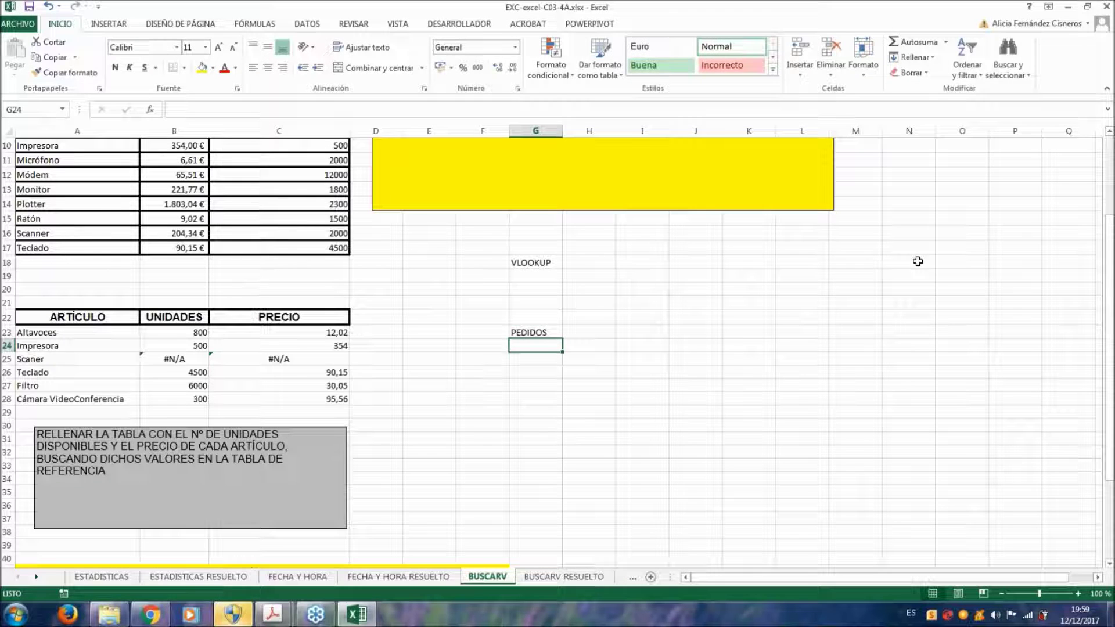
type("AA")
key("Return")
type("BB")
key("Return")
type("CC")
key("Return")
type("DD")
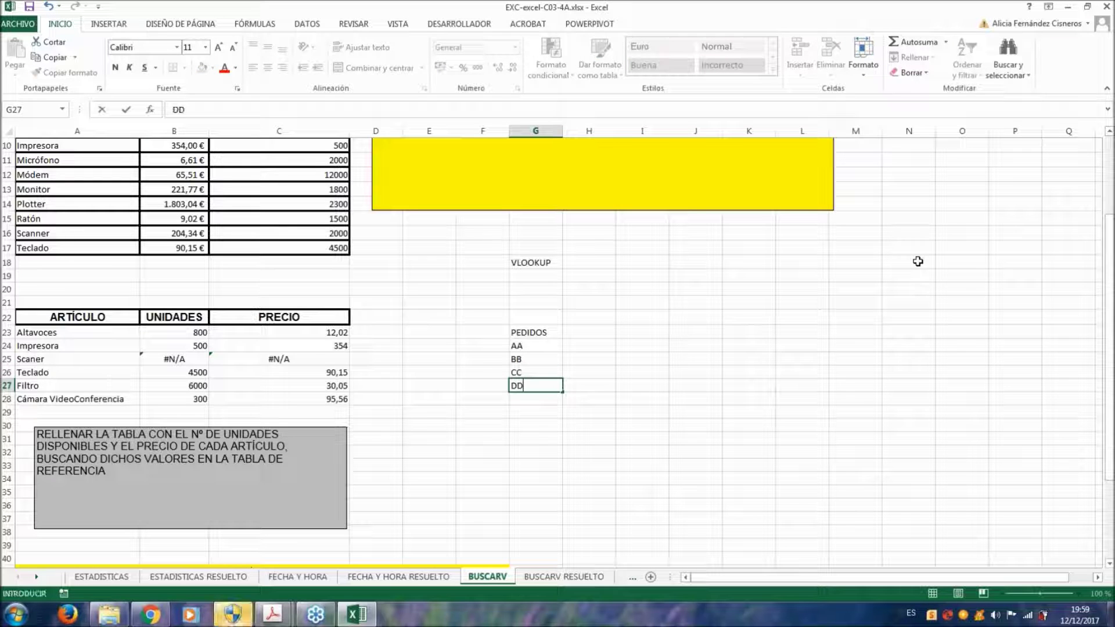
Create a list headed entregas in J23 with the entries ki, BB, KK and AA below it
left_click(700, 332)
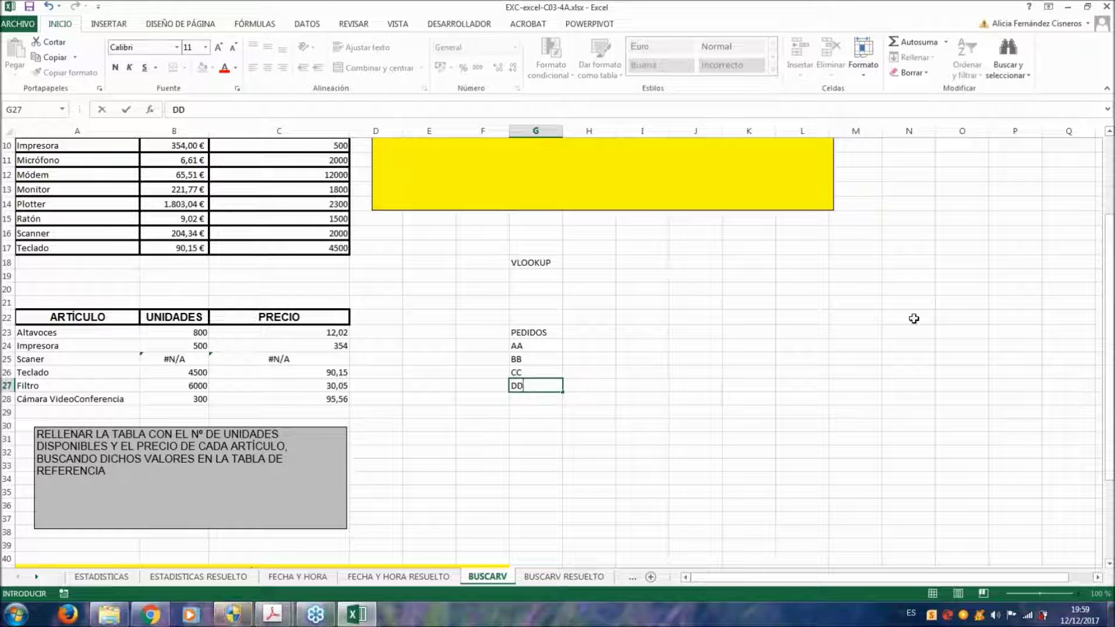
type("e")
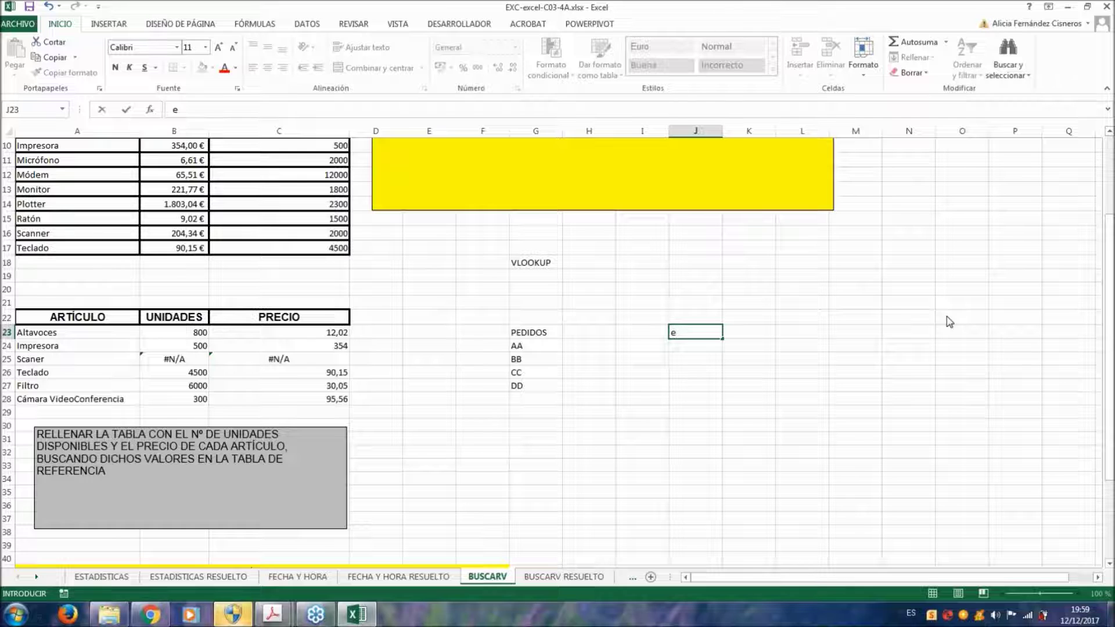
type("ntregas")
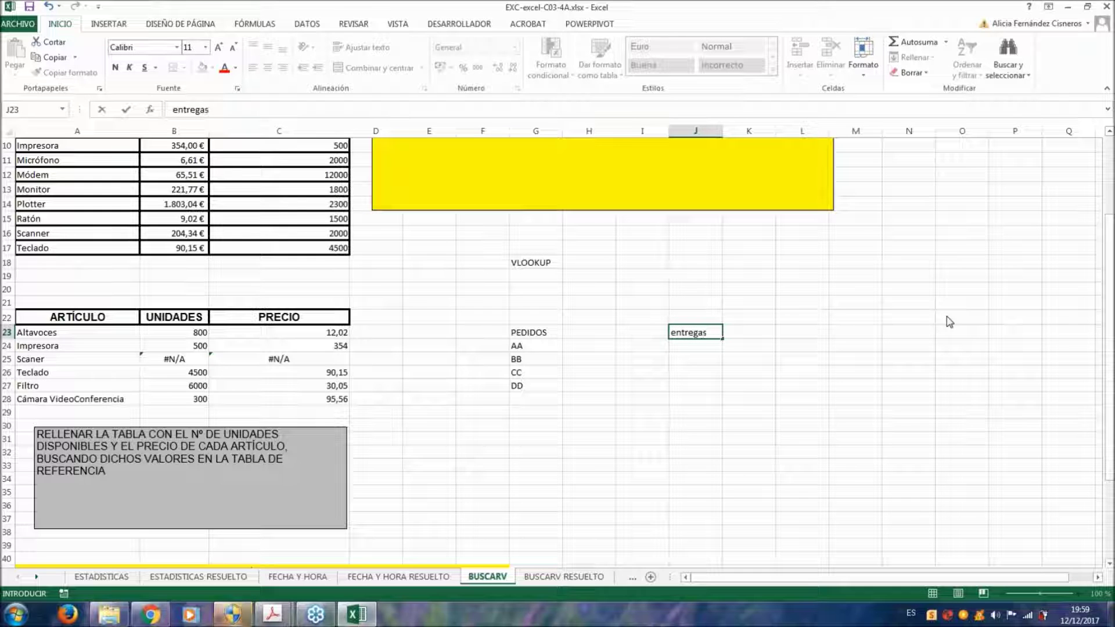
key("Return")
type("ki")
key("Return")
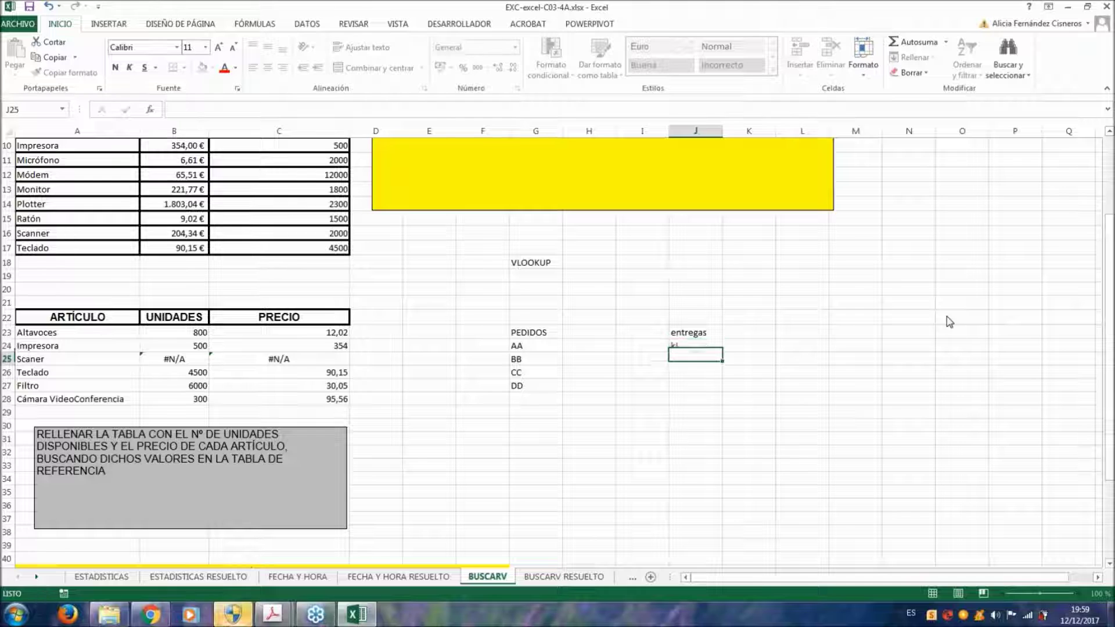
type("BB")
key("Return")
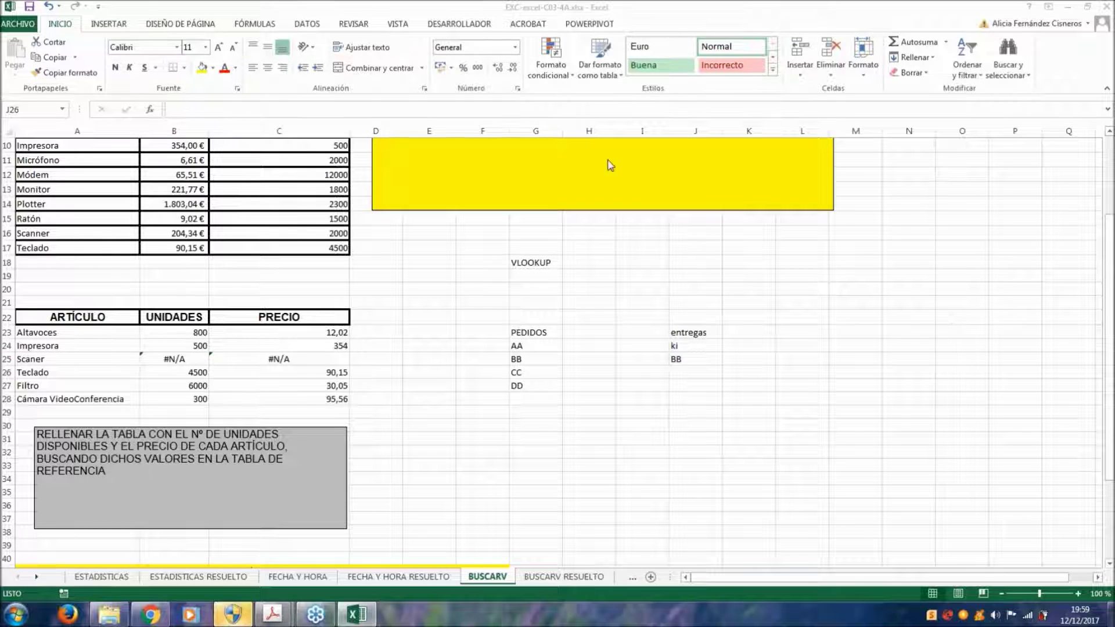
left_click(708, 375)
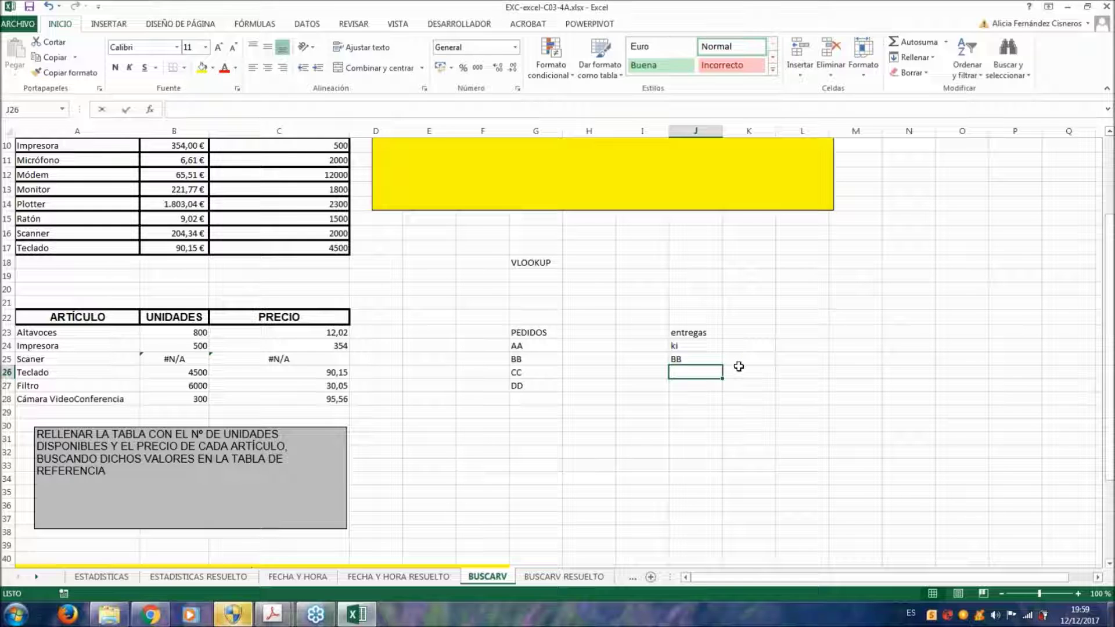
type("KK")
key("Return")
type("AA")
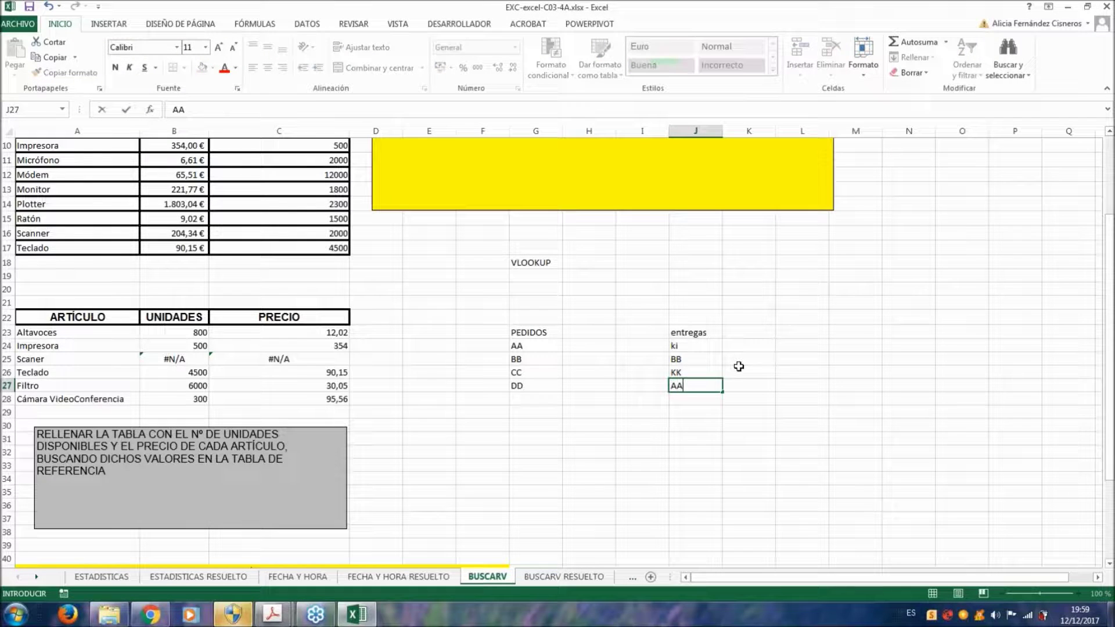
Enter the heading ¿eNTREGADOS in H23, next to the PEDIDOS list
left_click(588, 344)
left_click(611, 330)
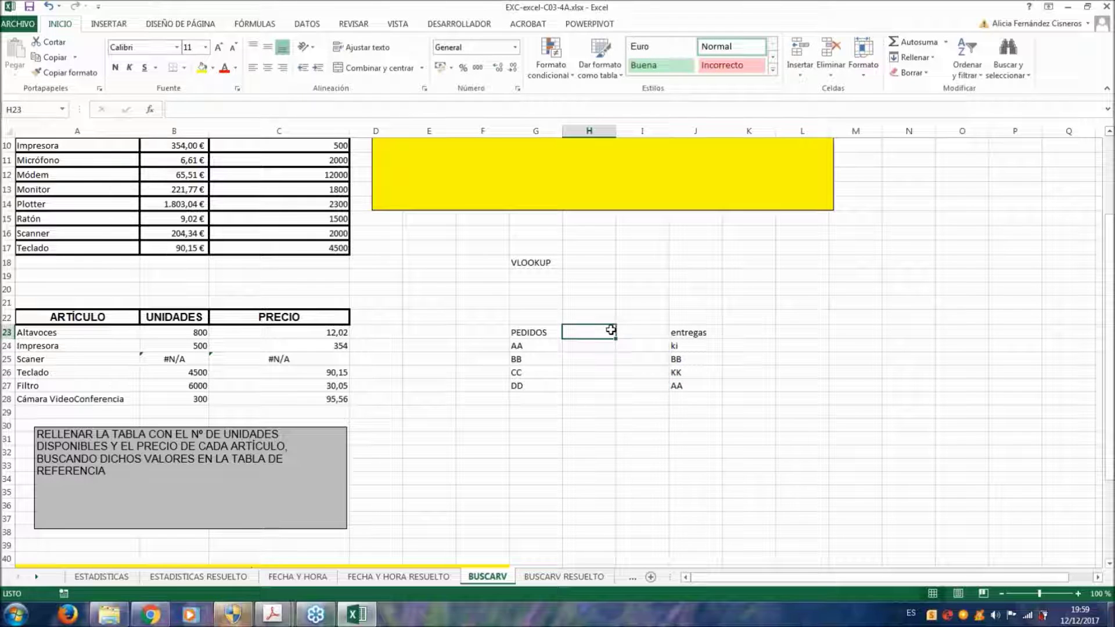
type("¿eNTREGADOS")
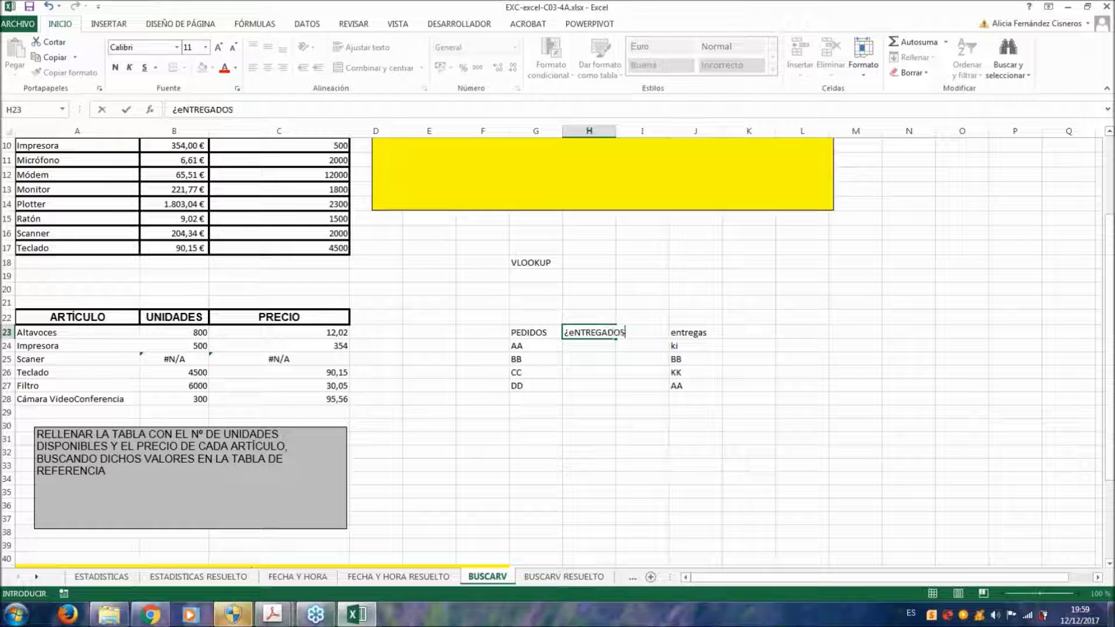
key("Return")
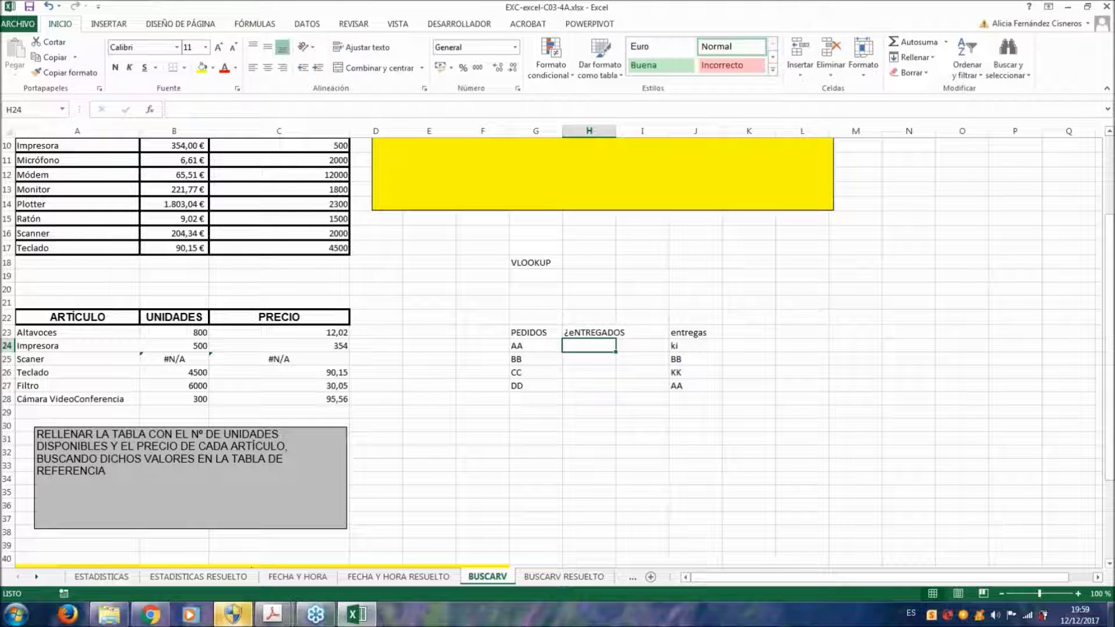
Compare the entregas list in J23:J27 with the orders in G24:G27
left_click_drag(689, 330, 707, 392)
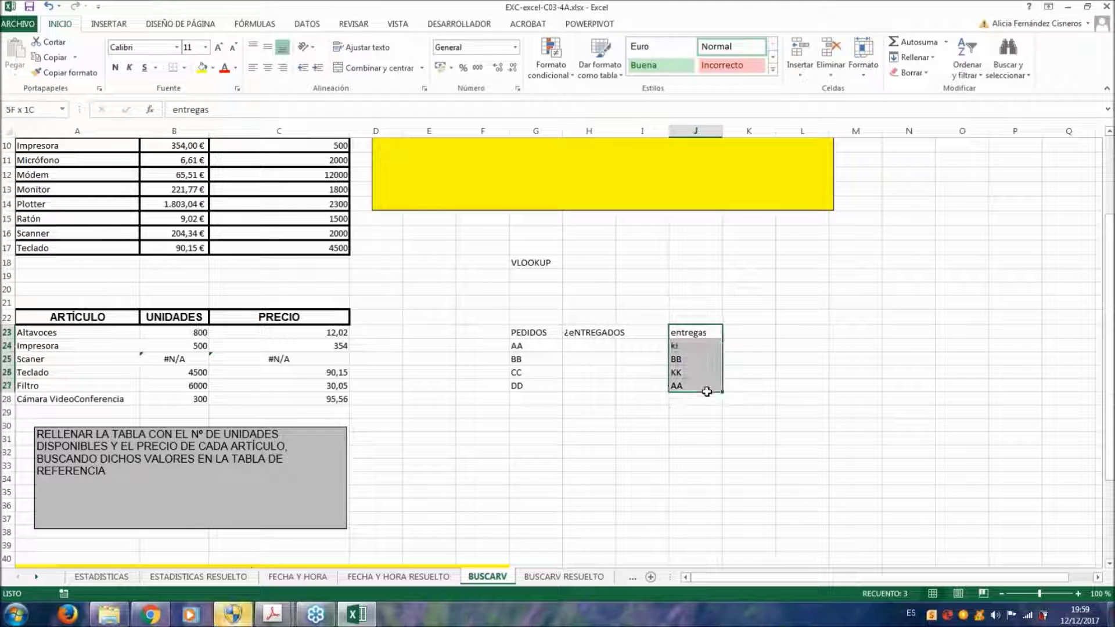
left_click(598, 348)
left_click_drag(516, 347, 523, 380)
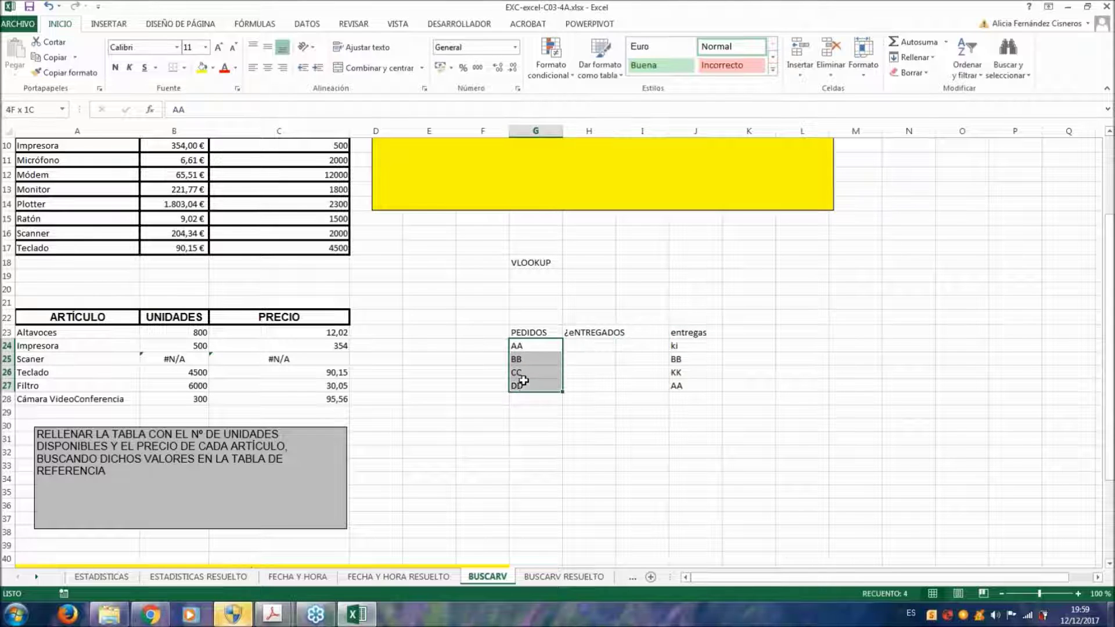
Enter the exact-match formula =BUSCARV(G24;$J$24:$J$27;1;FALSO) in H24 to look up the first order among the deliveries
left_click(578, 345)
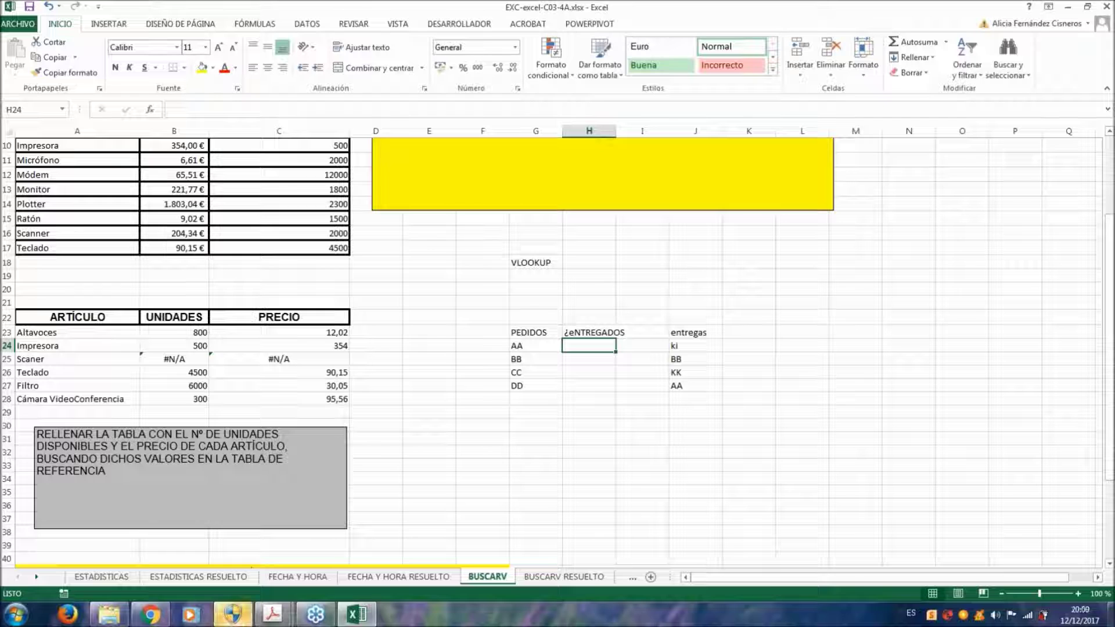
type("=BUS")
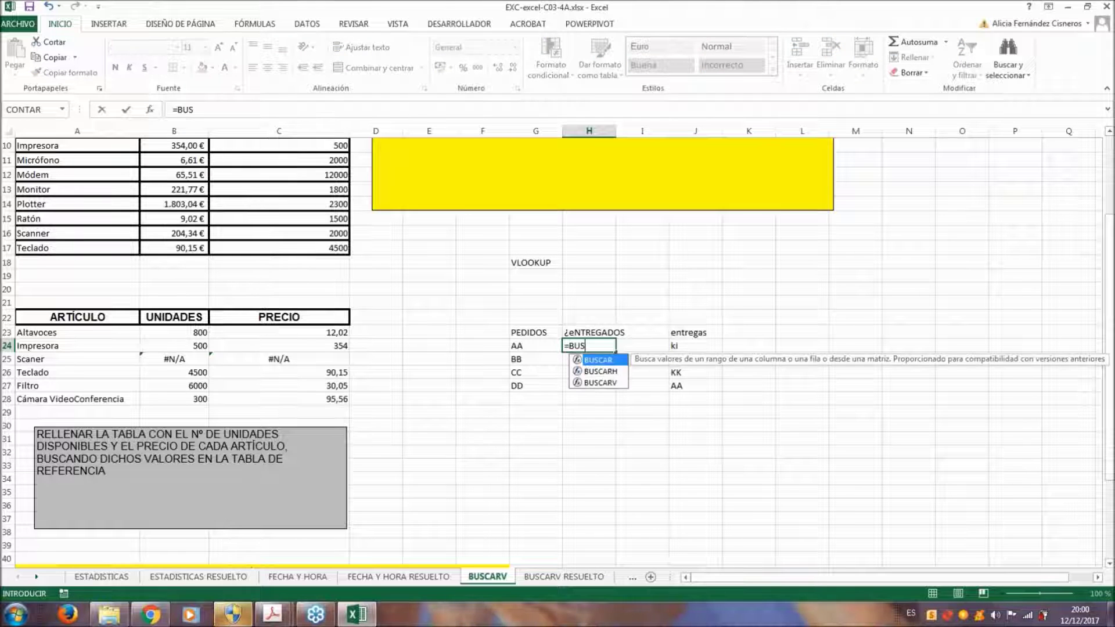
double_click(614, 383)
left_click(514, 346)
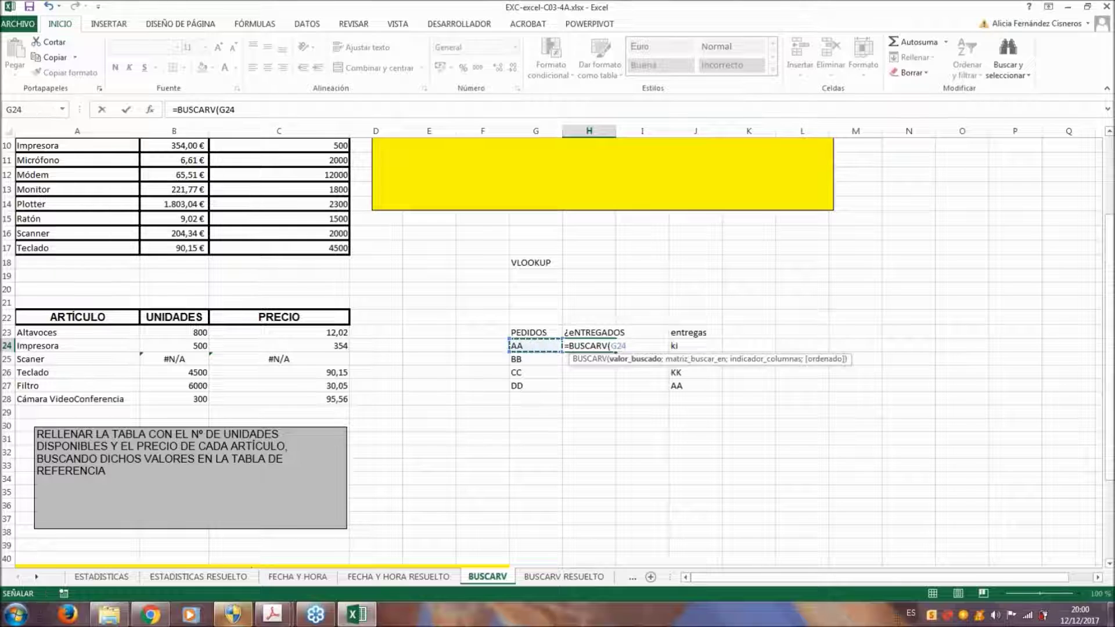
type(";")
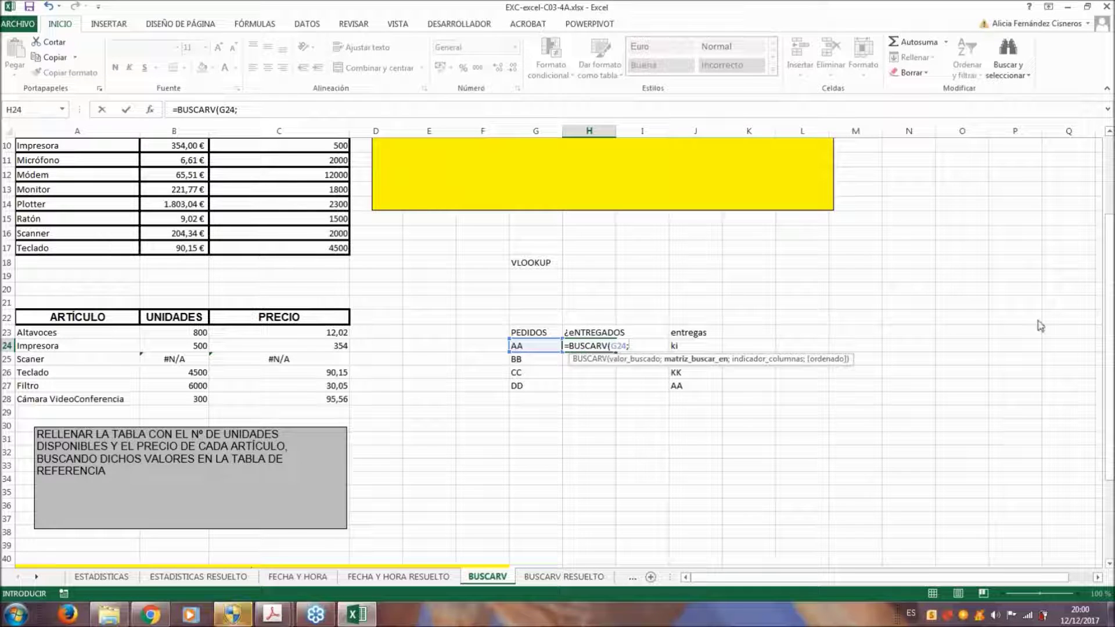
left_click(695, 345)
left_click(693, 385, "shift")
key("F4")
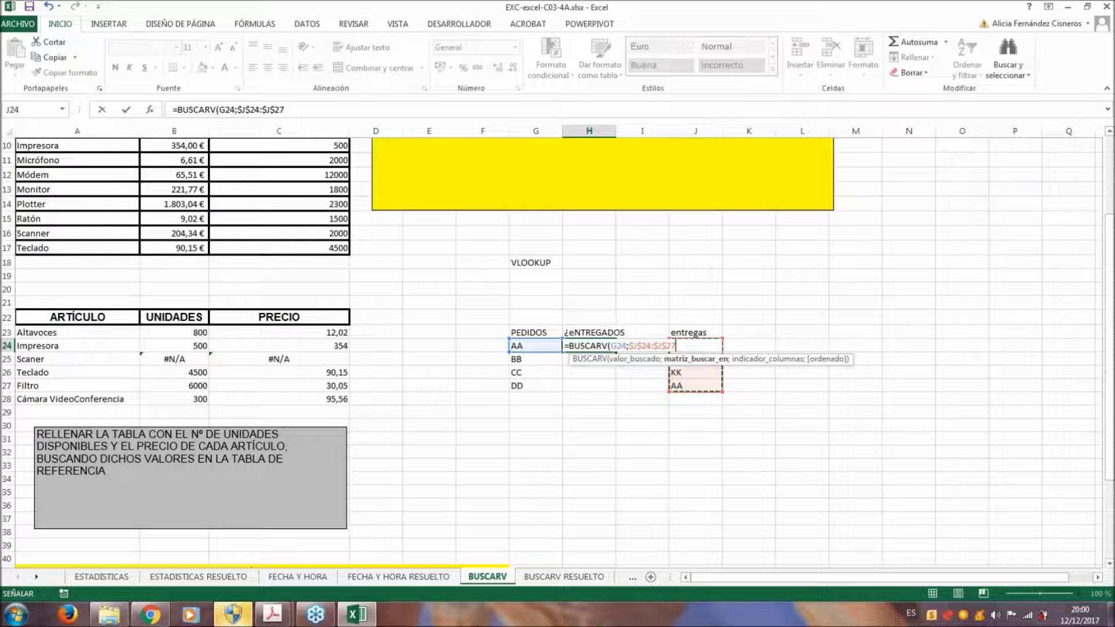
type(";")
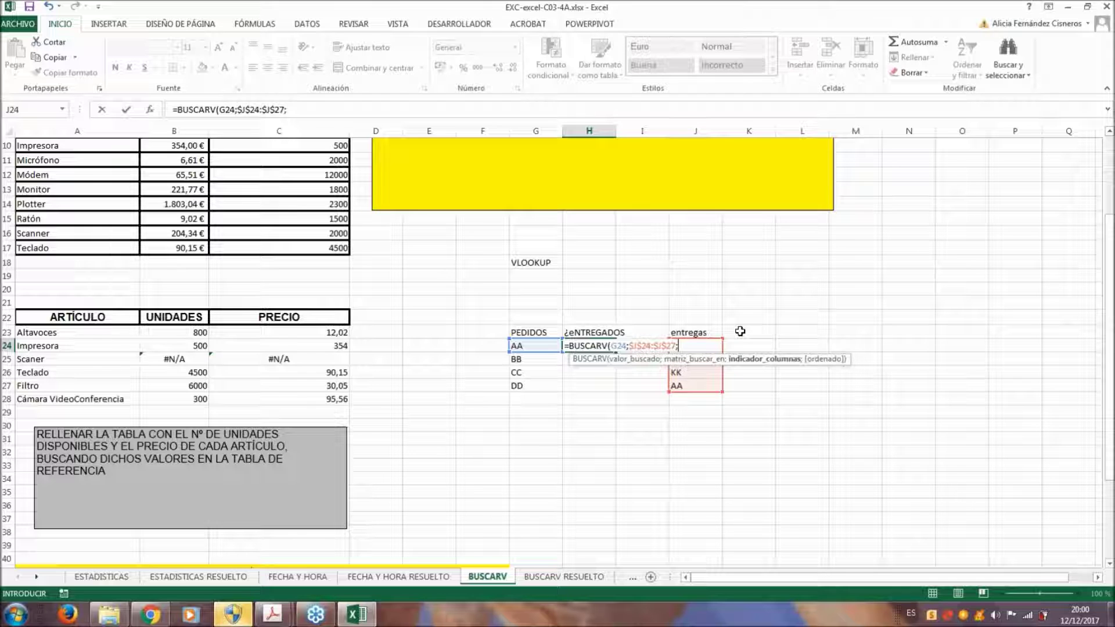
type("1;")
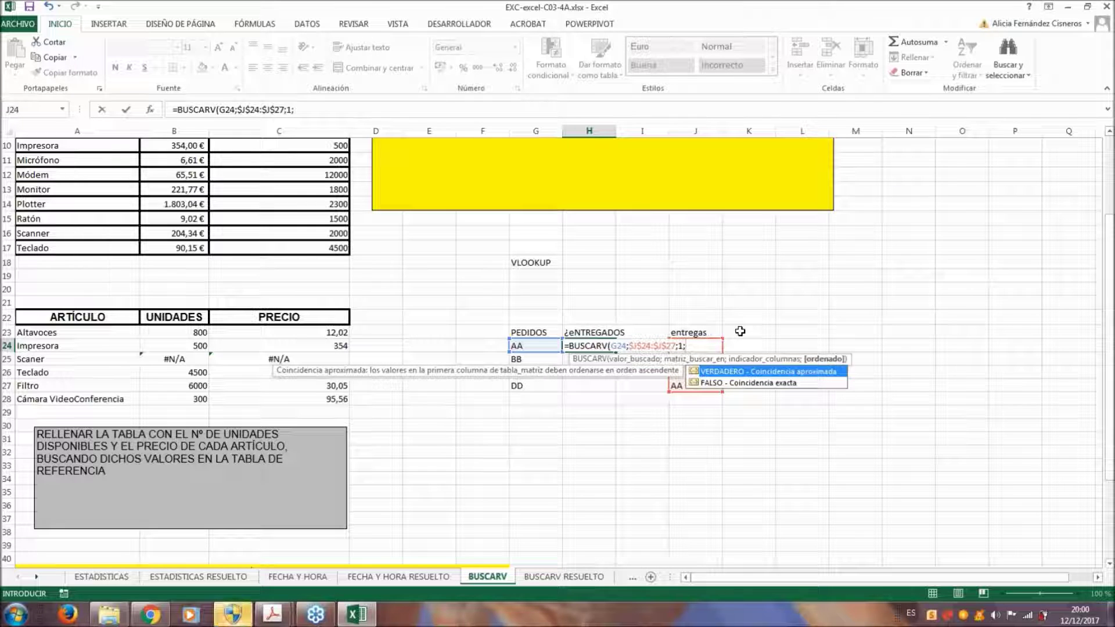
key("Down")
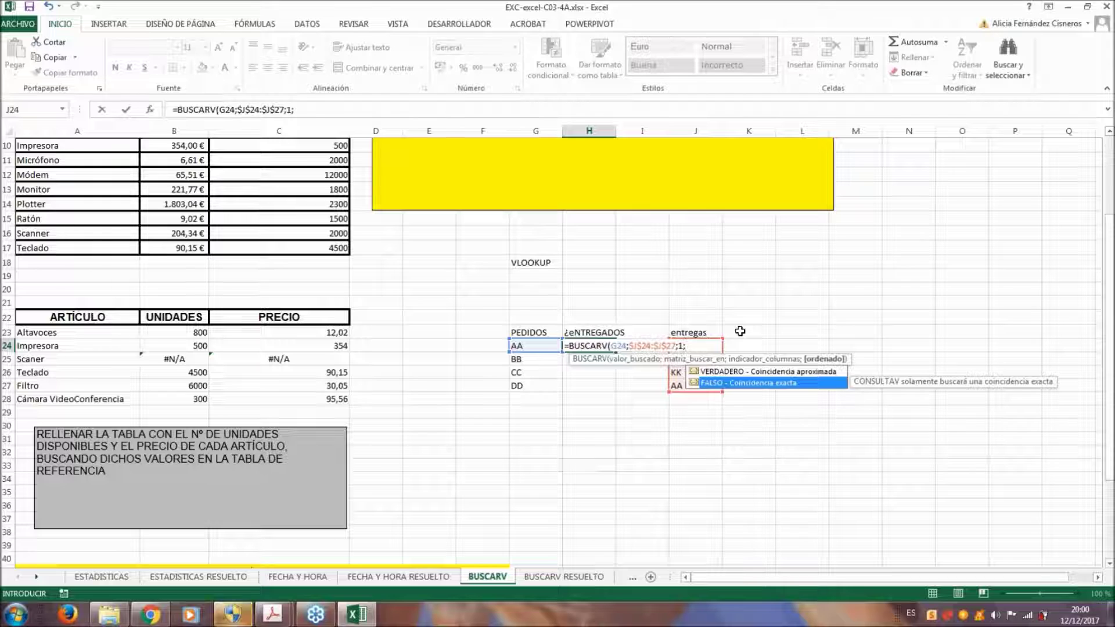
key("Tab")
key("Return")
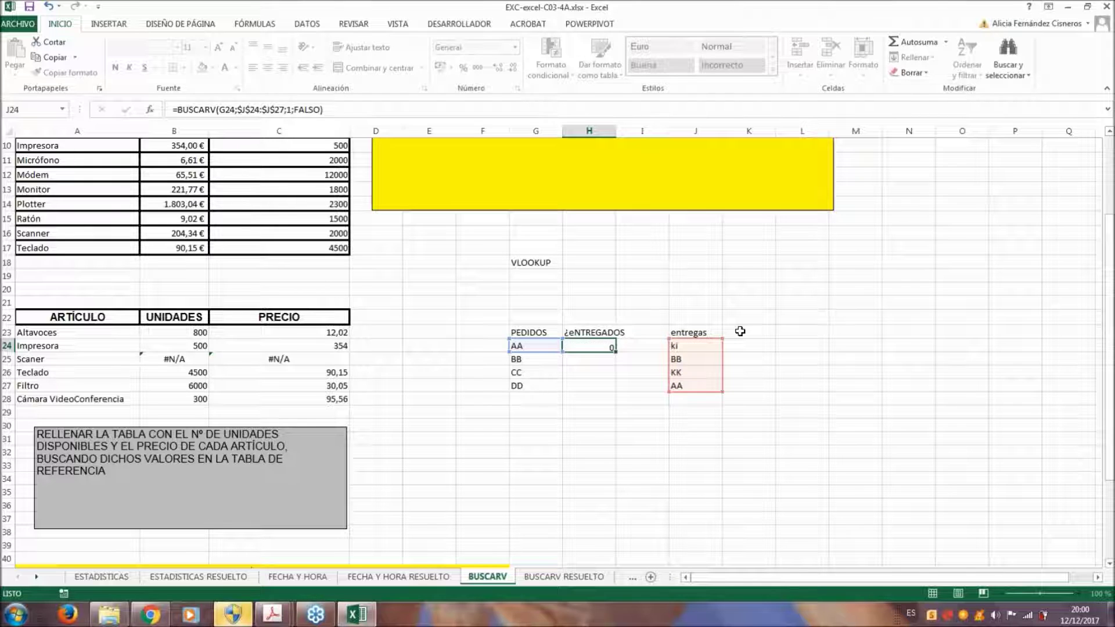
Copy the H24 lookup down through H27 and check the results for CC and DD against the Scaner row
left_click(580, 344)
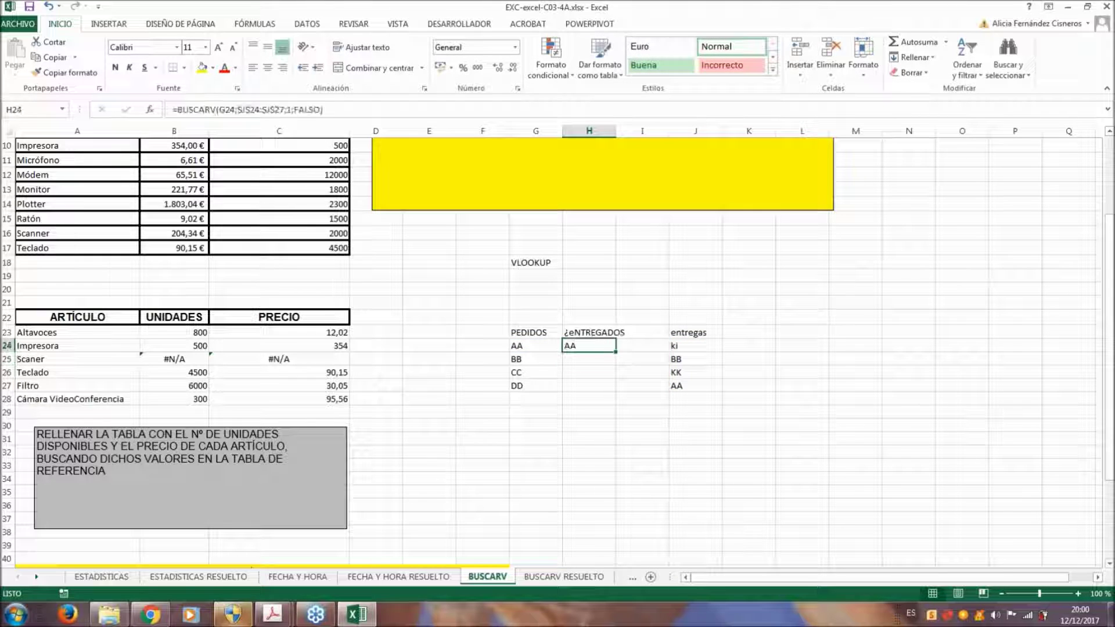
left_click_drag(615, 352, 608, 390)
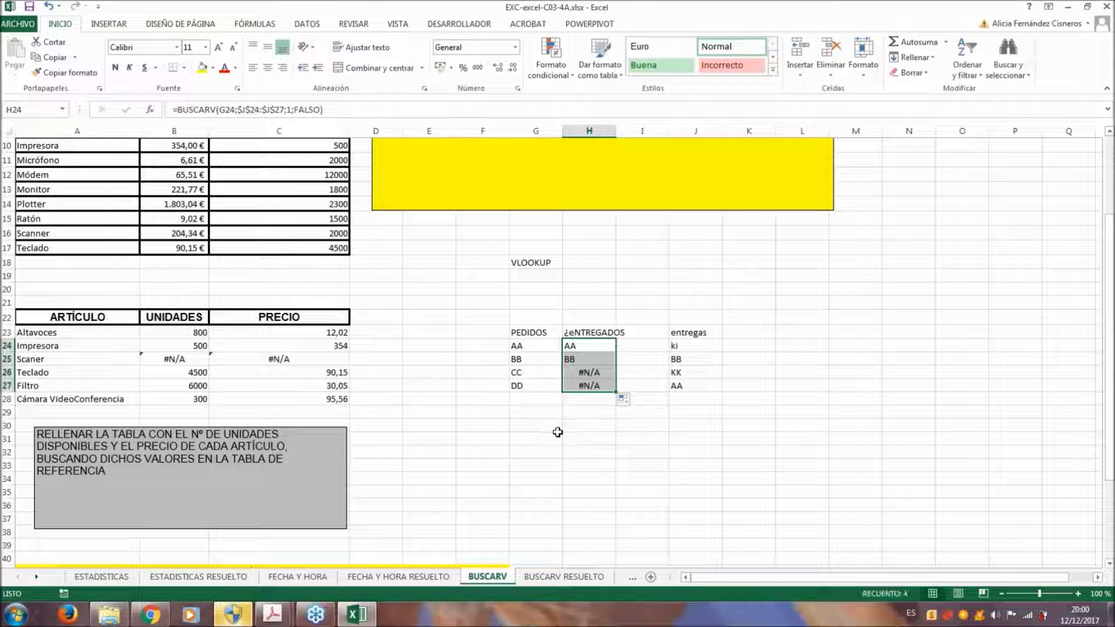
left_click_drag(591, 374, 586, 386)
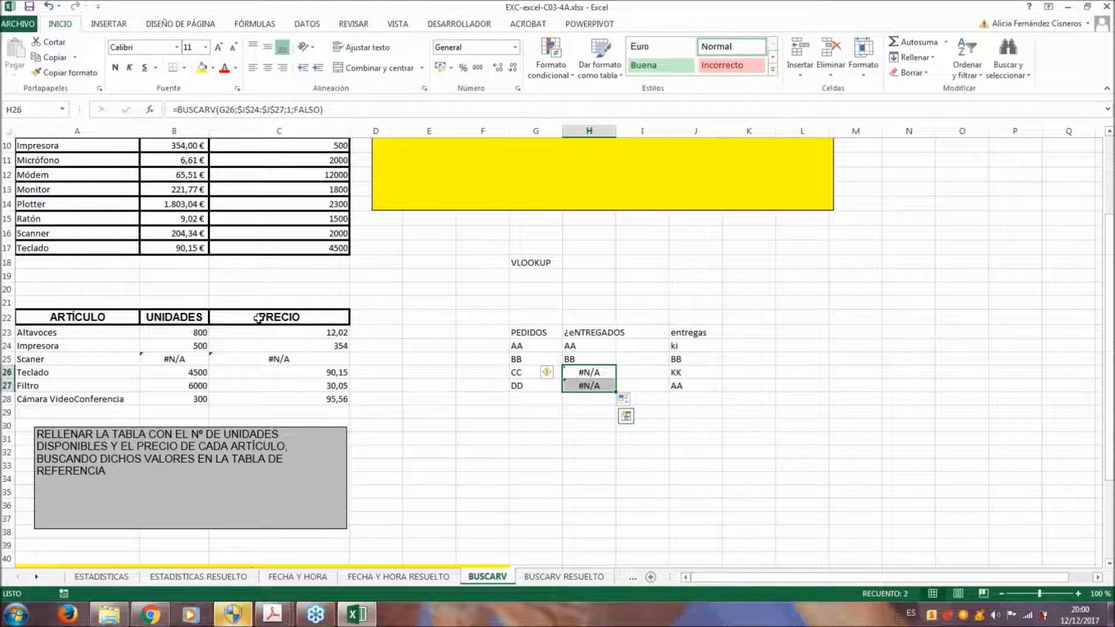
left_click(109, 361)
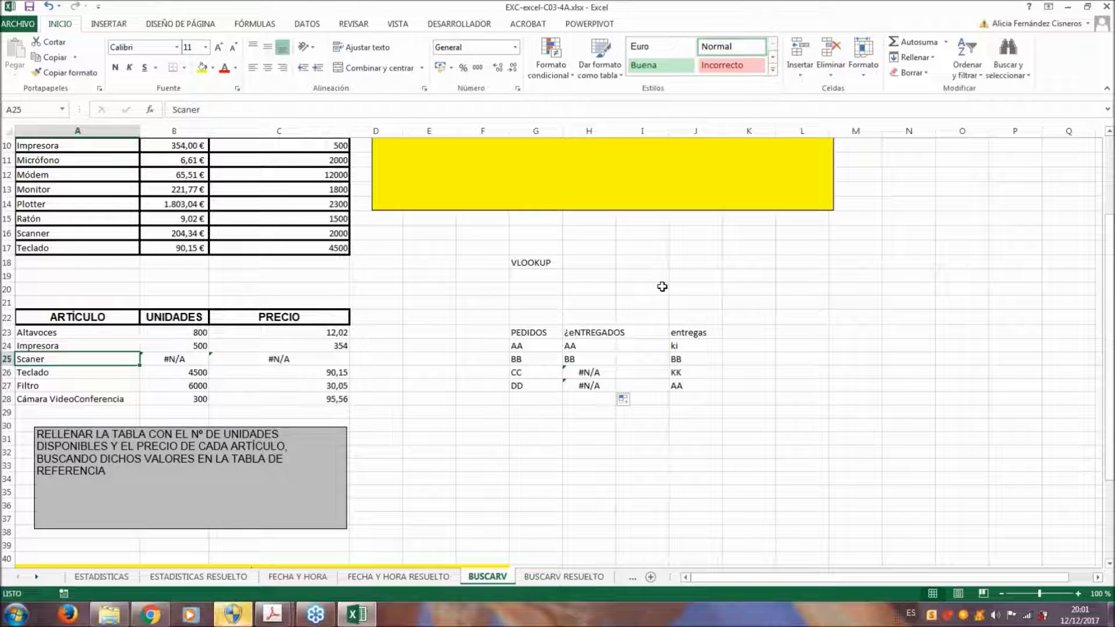
left_click(662, 285)
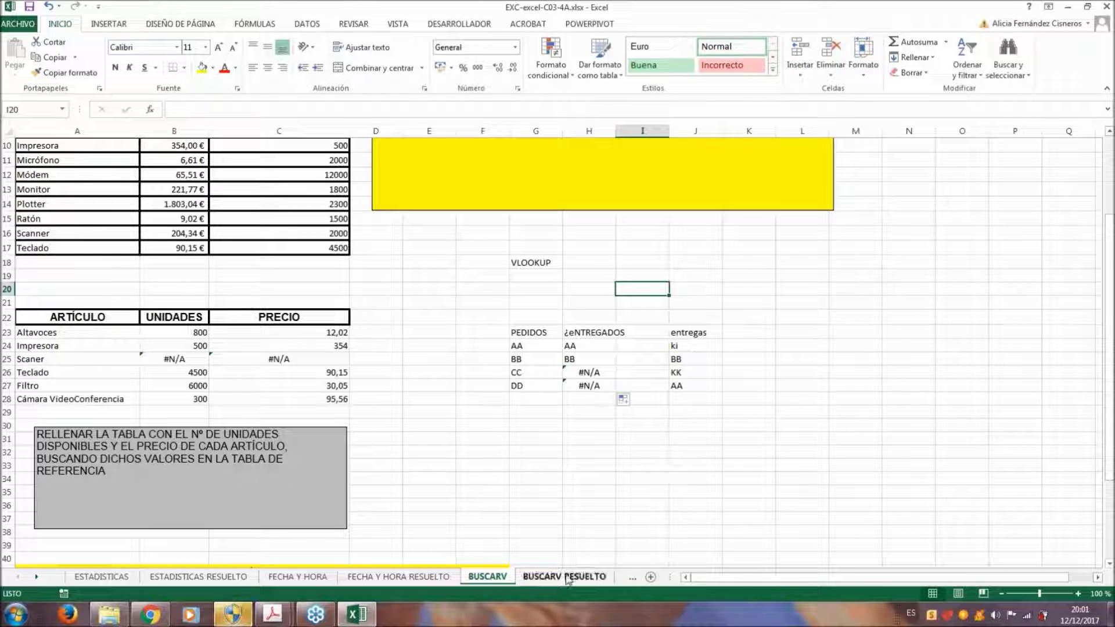
Open the FUNCIÓN SI I sheet
left_click(37, 578)
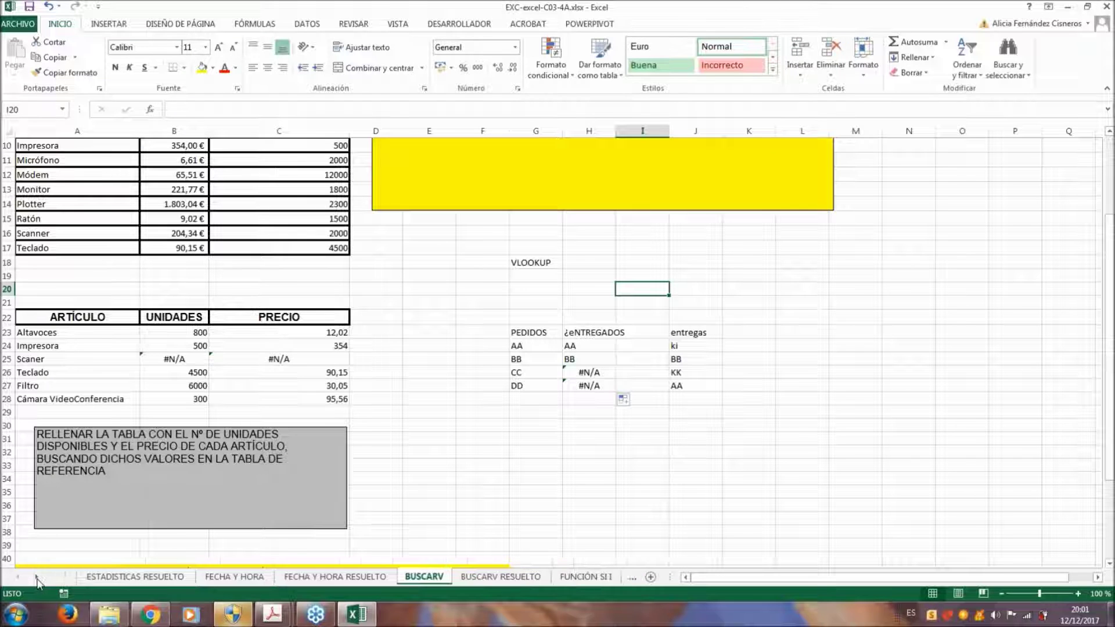
left_click(37, 578)
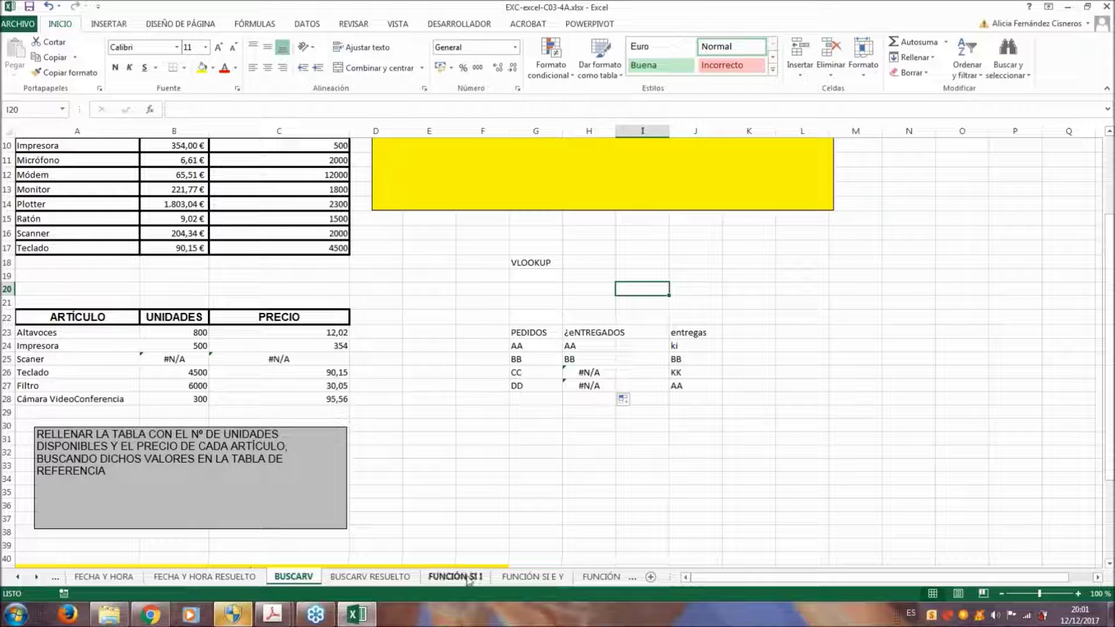
left_click(37, 578)
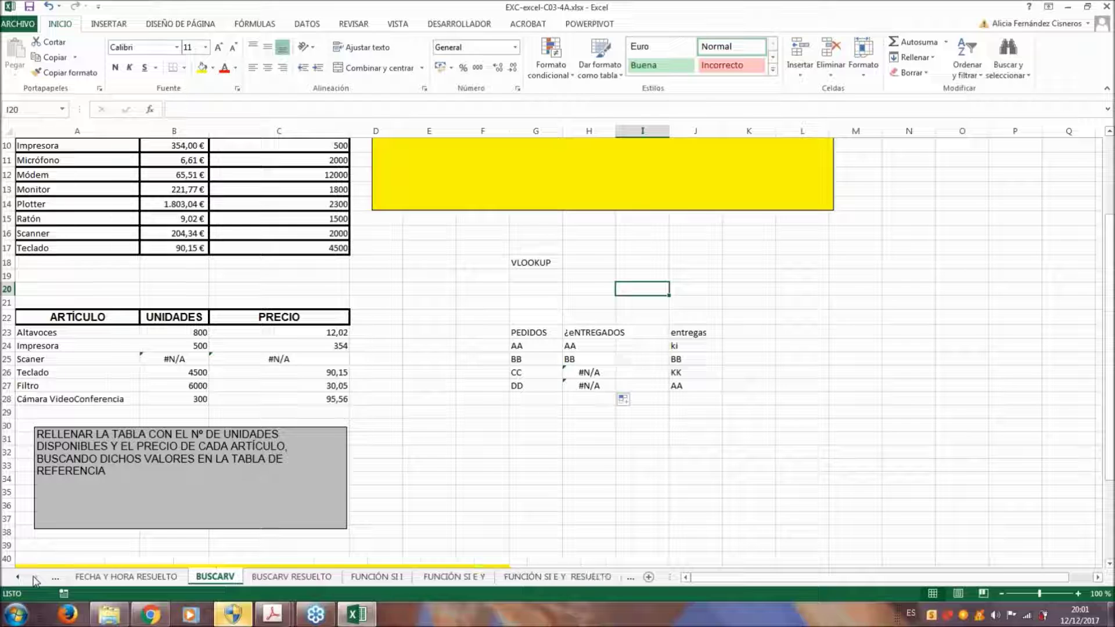
left_click(384, 578)
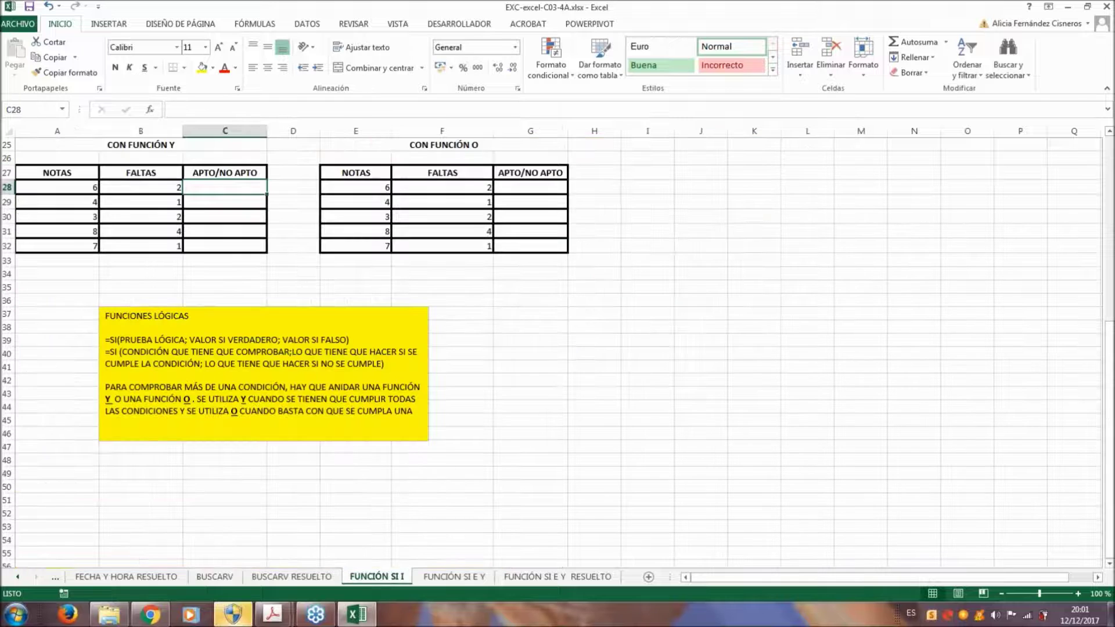
Examine the FUNCIÓN SI grade tables, the nested Y and O examples and the FUNCIONES LÓGICAS note
left_click(509, 308)
scroll(494, 308, "up", 8)
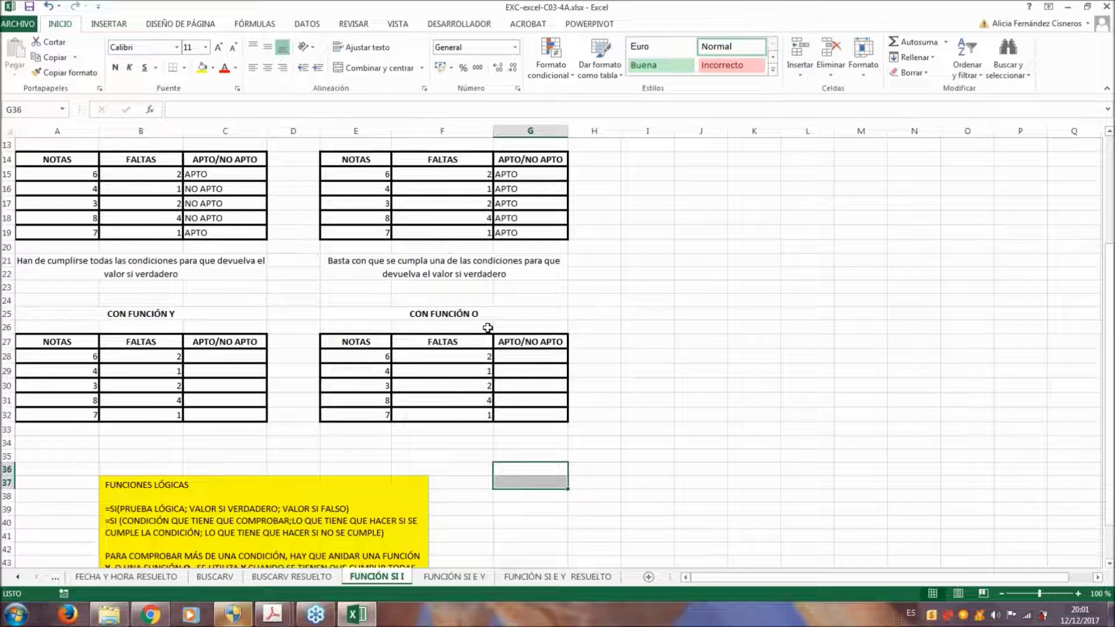
left_click(643, 176)
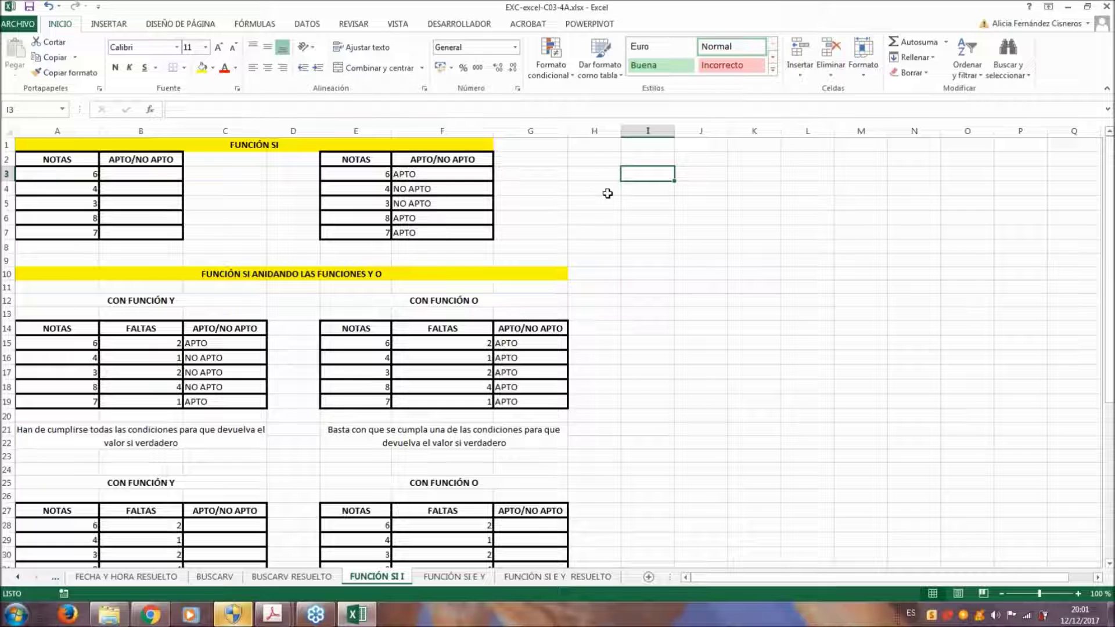
scroll(629, 286, "down", 2)
scroll(629, 287, "down", 5)
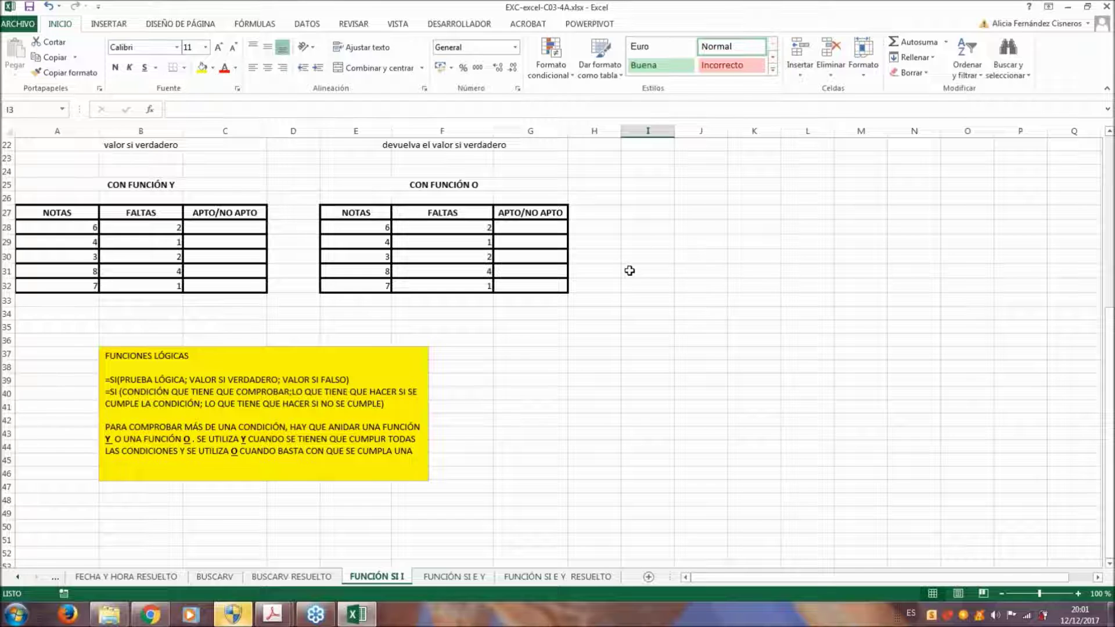
scroll(632, 264, "down", 3)
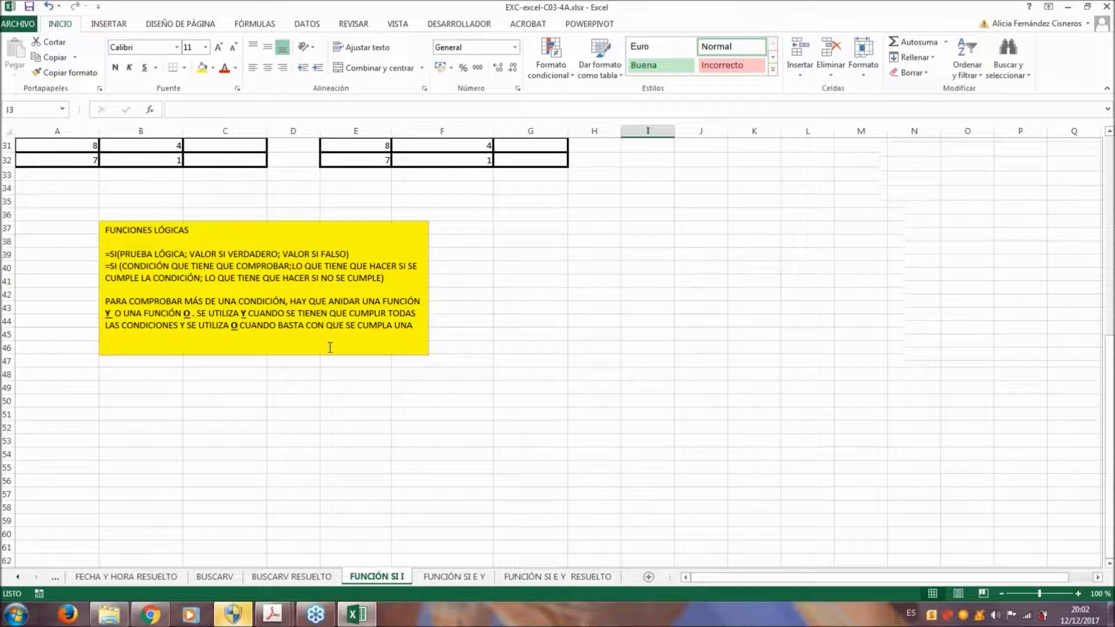
scroll(138, 236, "up", 10)
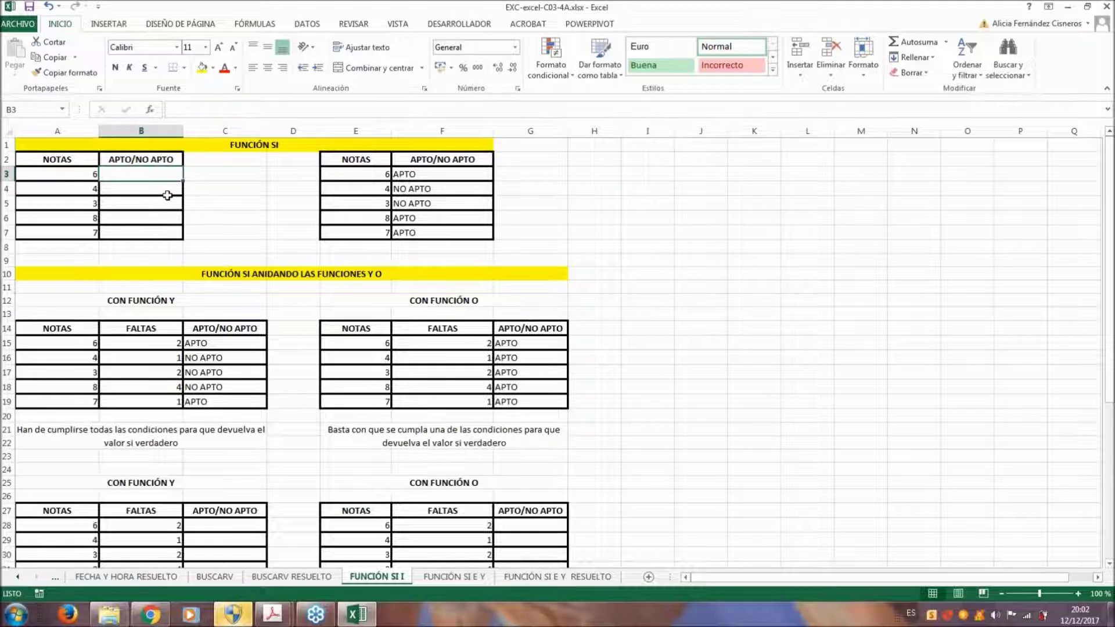
Begin an SI formula in B3 with the logical test A3>=5 for the first grade
left_click_drag(72, 177, 90, 232)
left_click(155, 176)
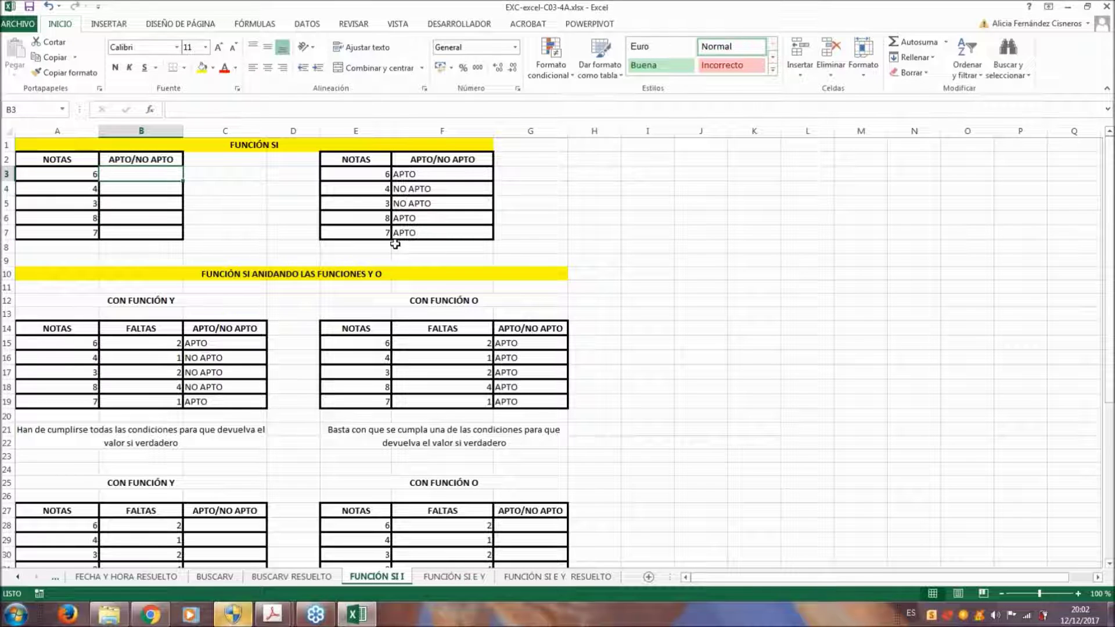
type("=SI")
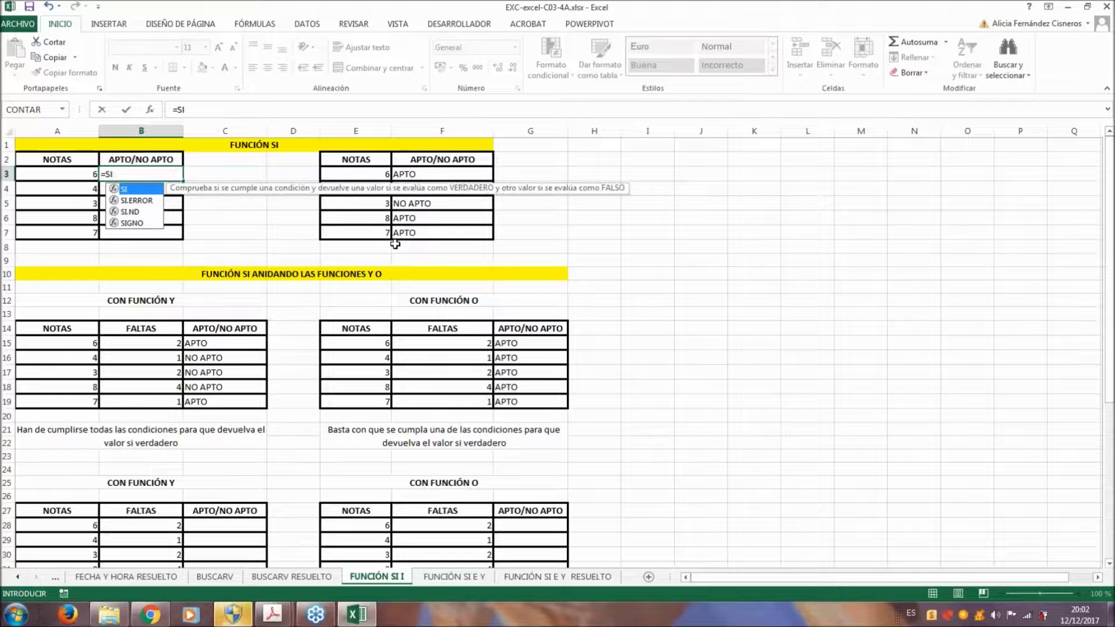
type("(")
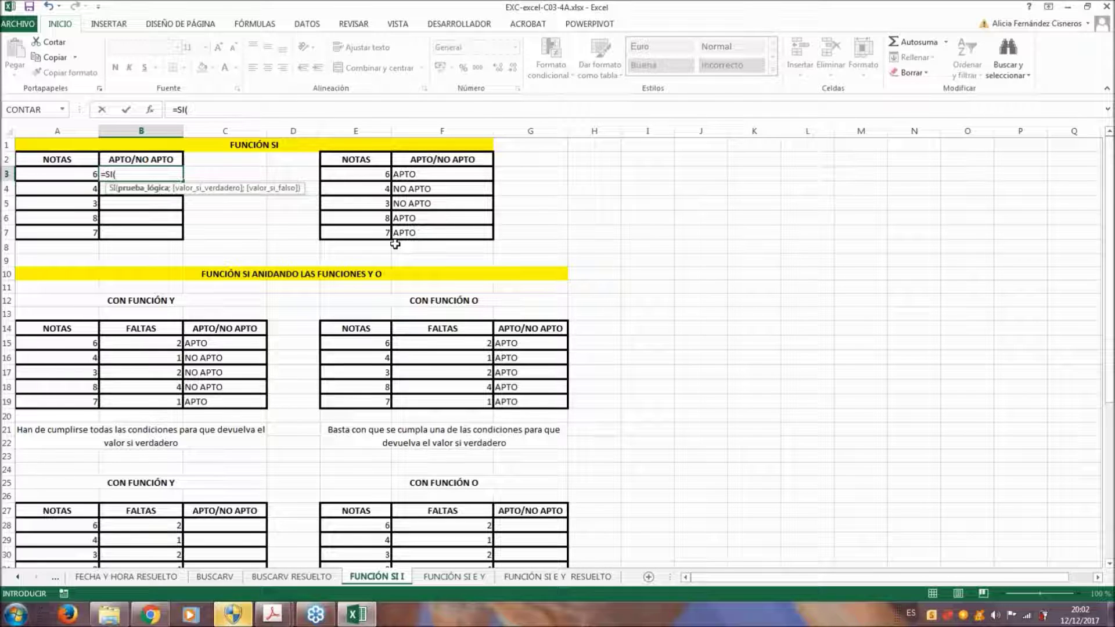
left_click(53, 174)
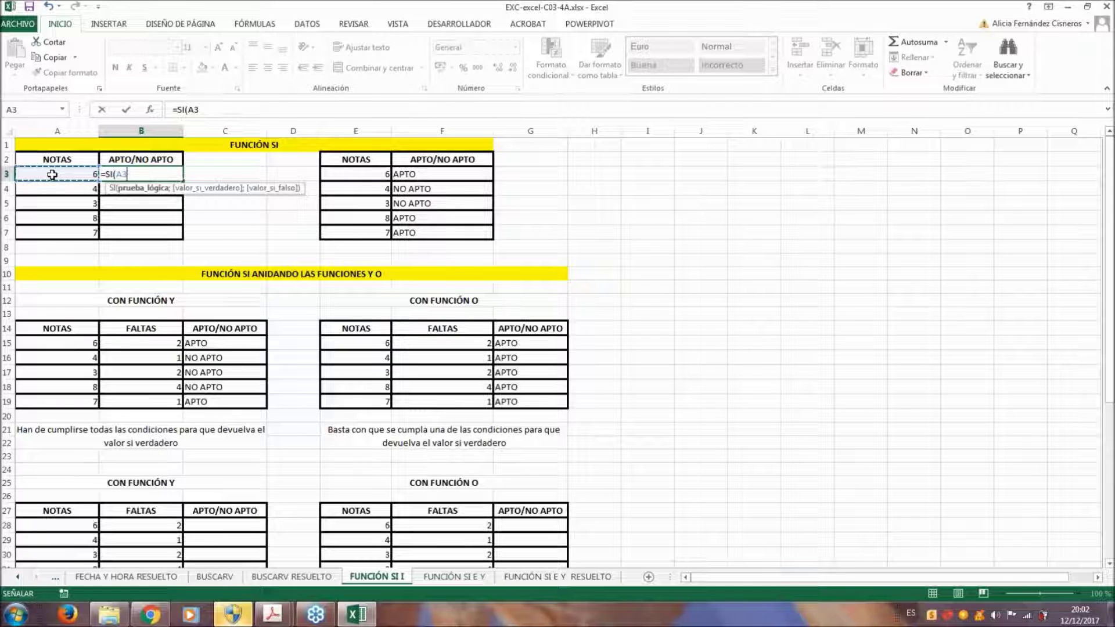
type(">=5")
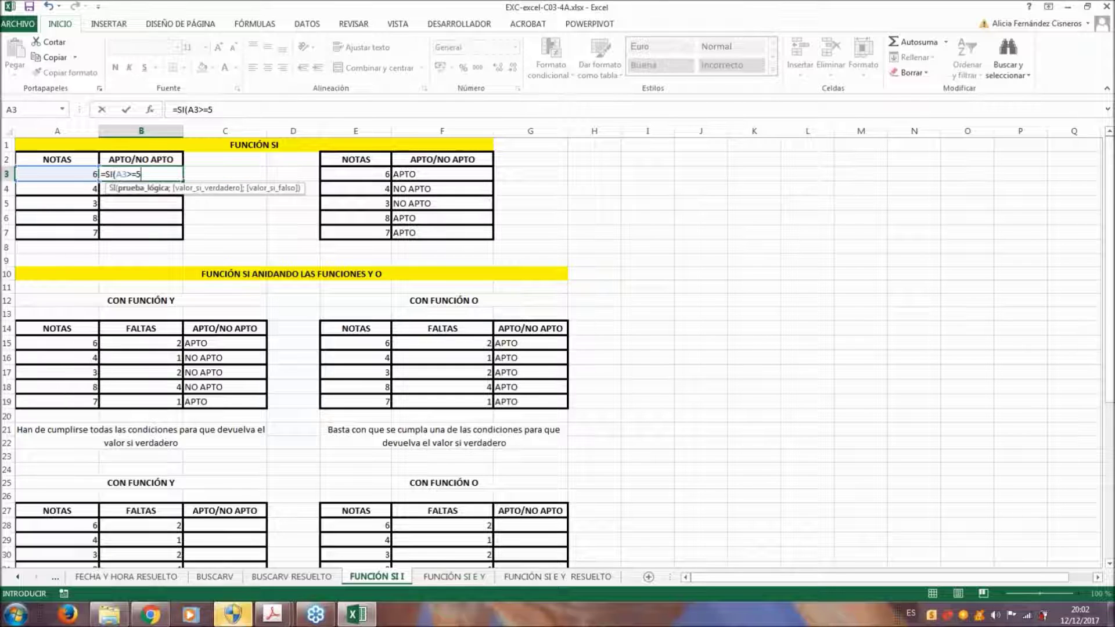
type(";")
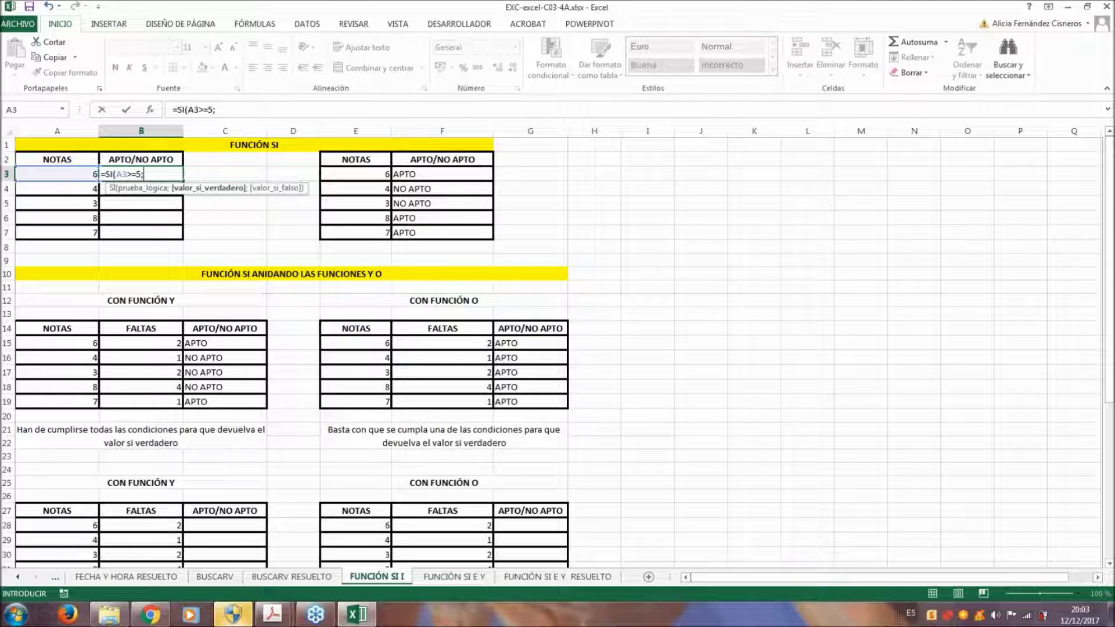
Add "APTO" in quotation marks as the value if true in the B3 formula
type("ap")
key("BackSpace")
type("A")
key("Return")
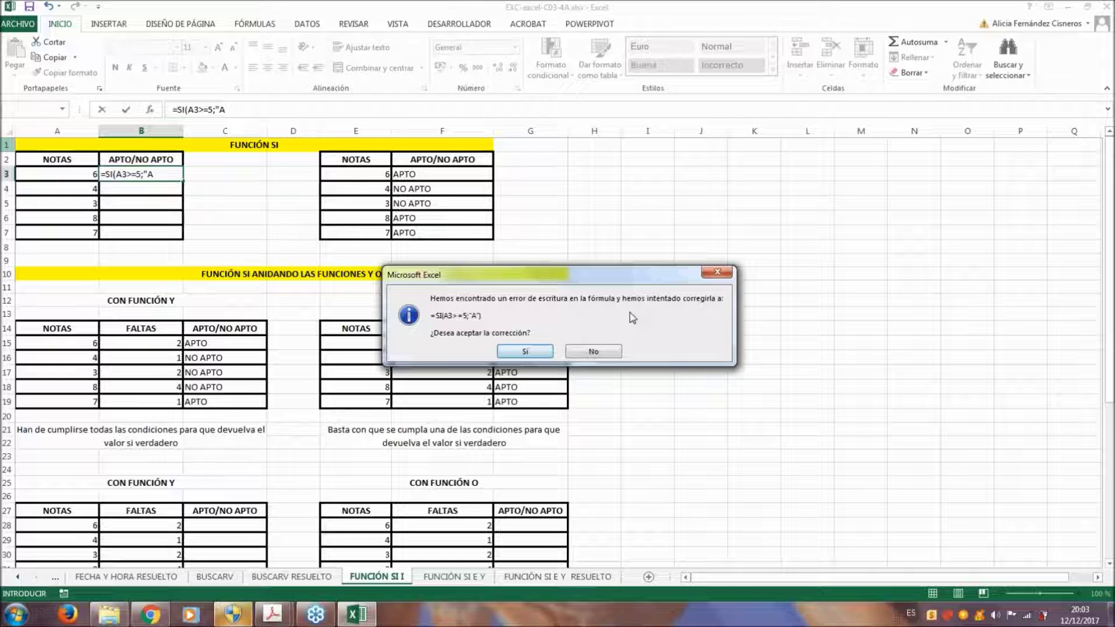
left_click(718, 271)
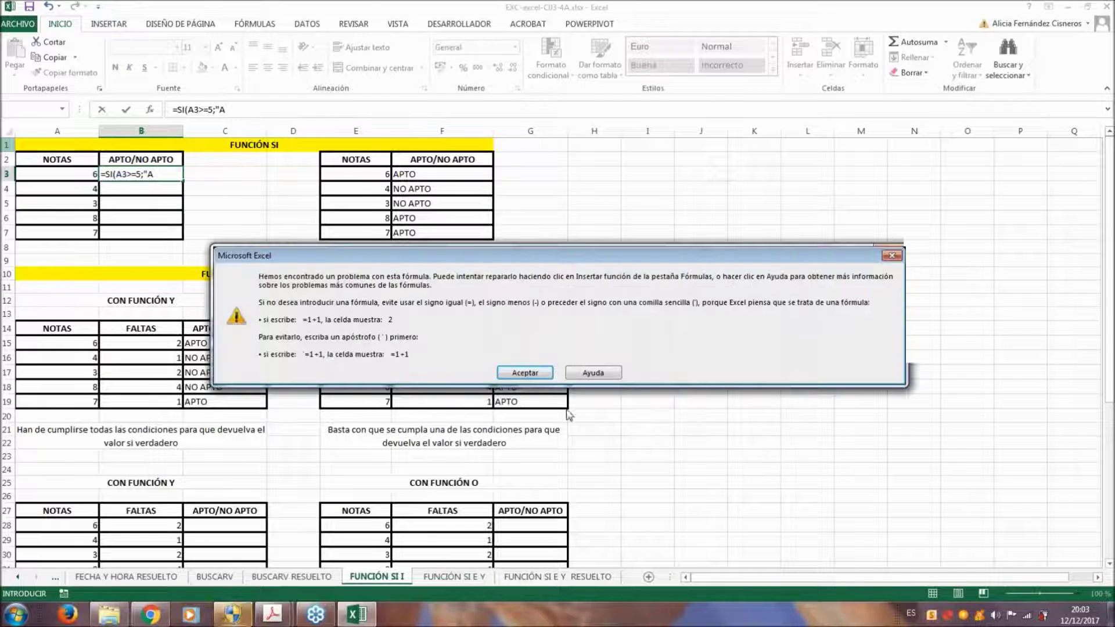
left_click(525, 372)
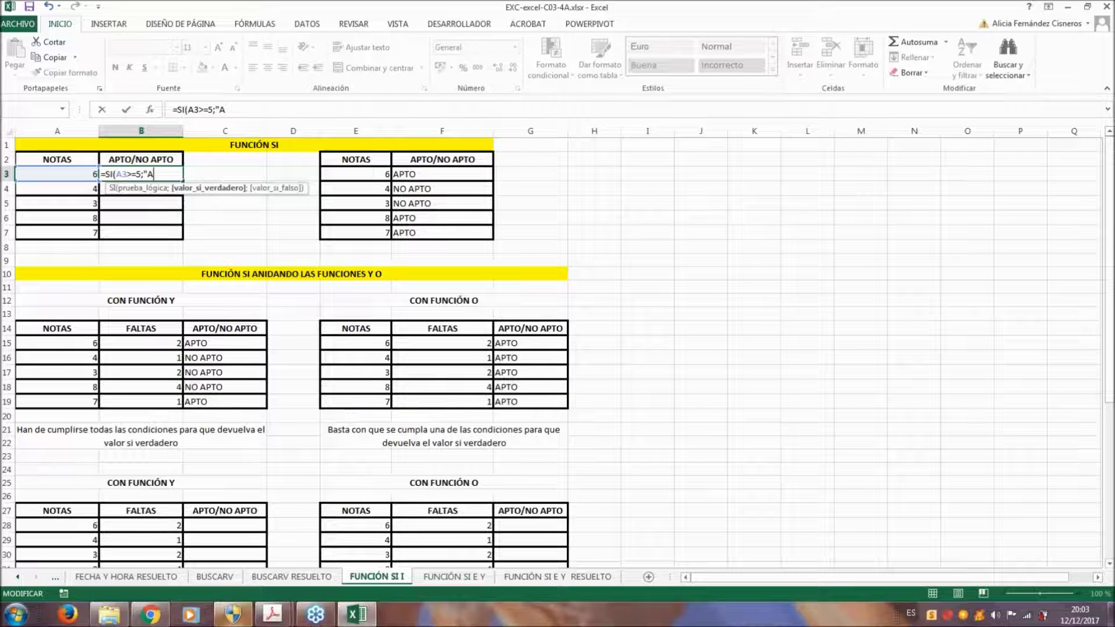
type("PATO")
key("BackSpace")
key("BackSpace")
key("BackSpace")
key("Return")
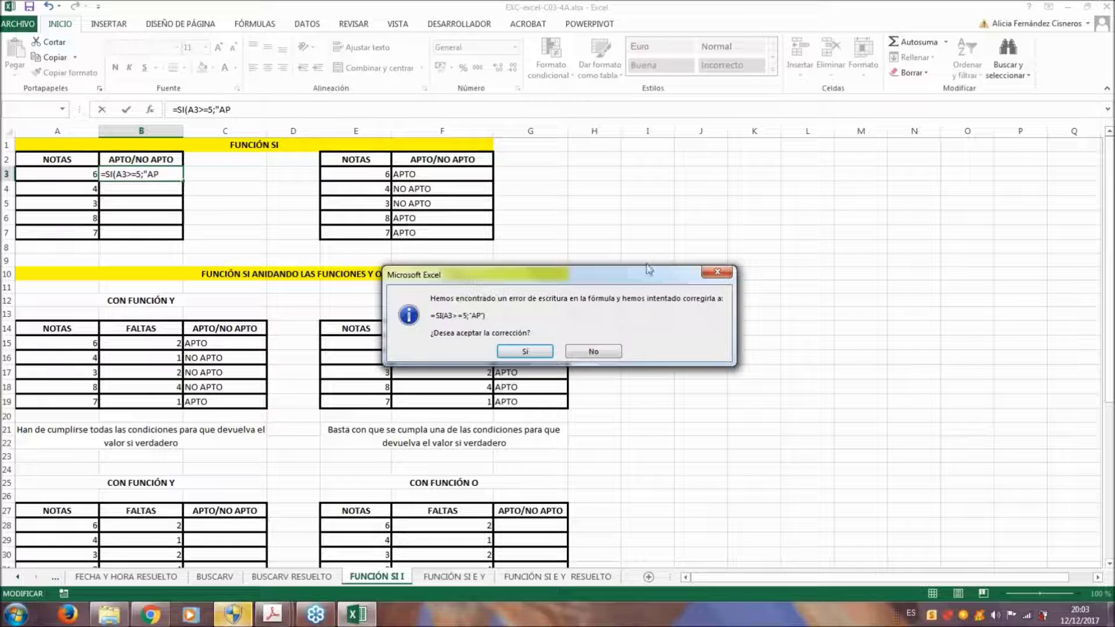
left_click(719, 274)
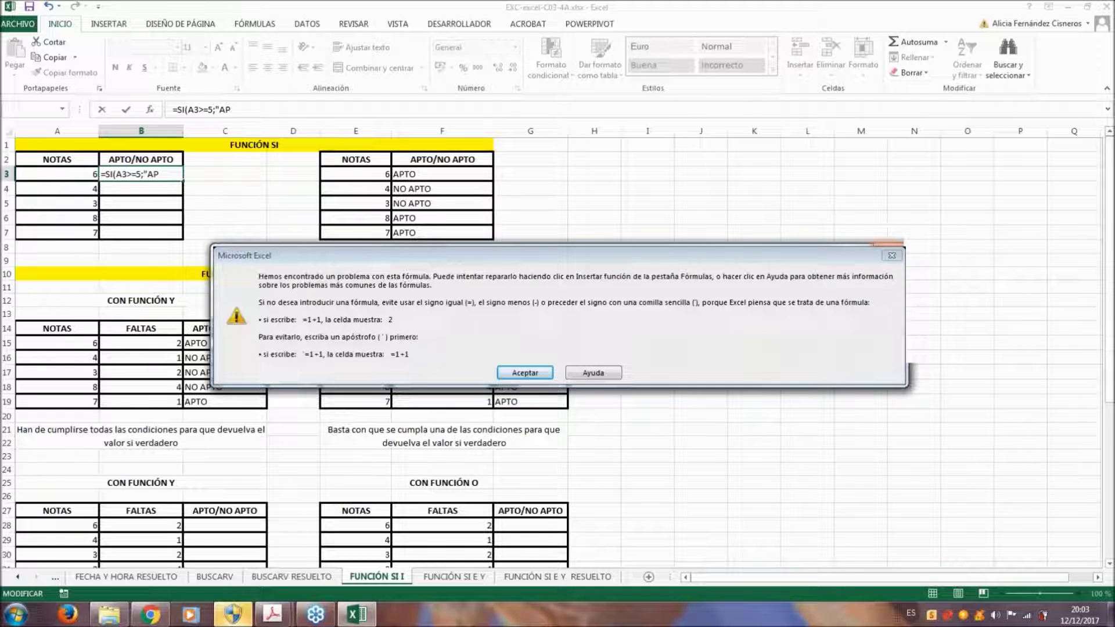
left_click(892, 254)
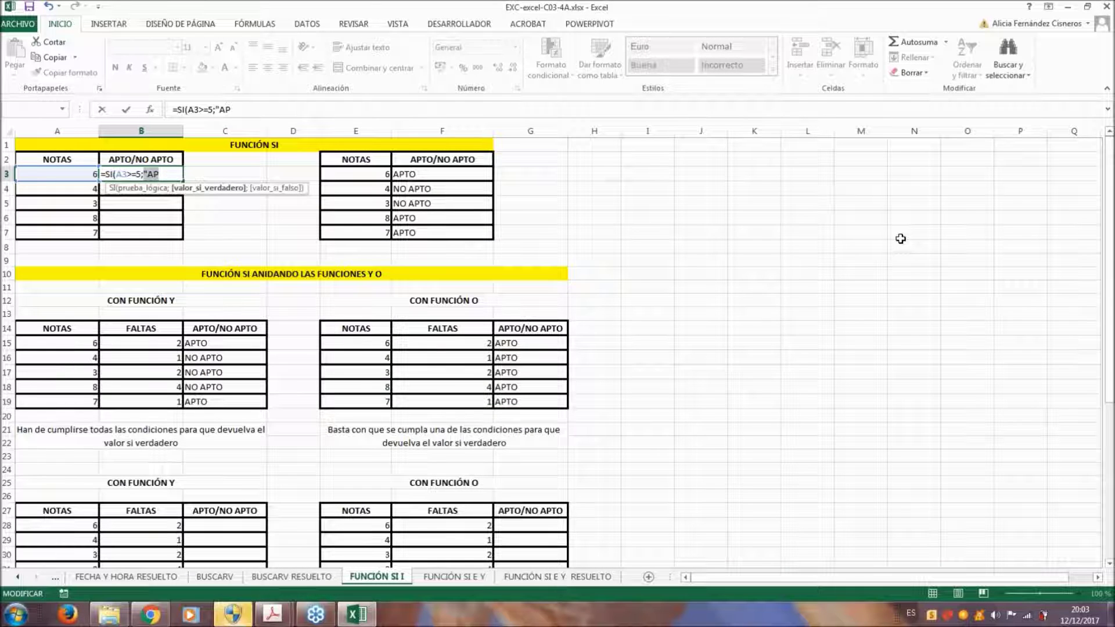
key("Right")
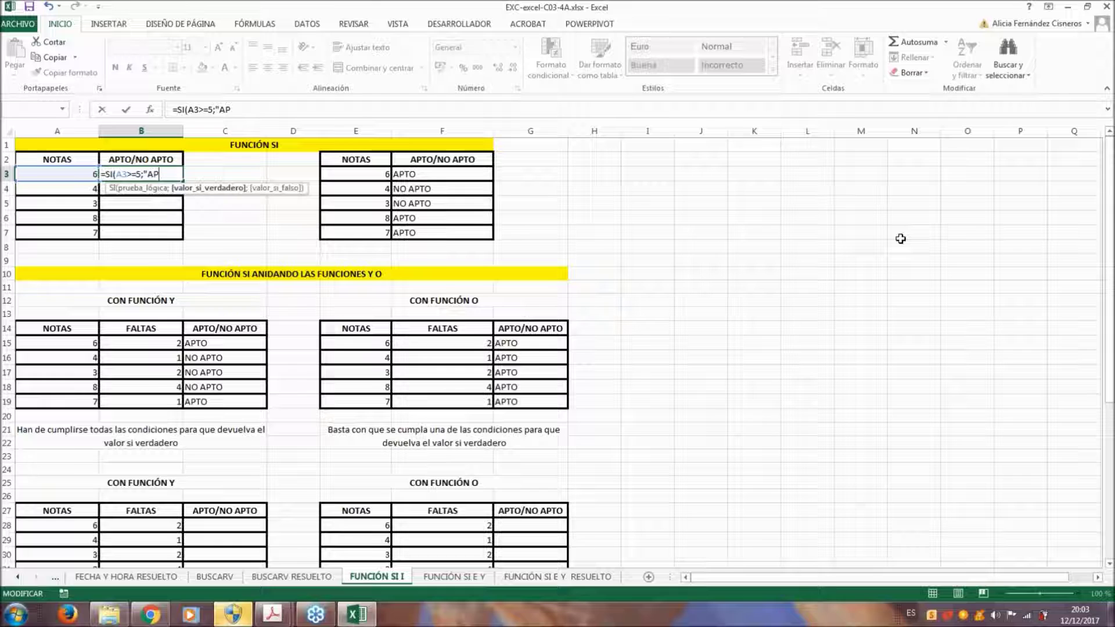
type("TO\"")
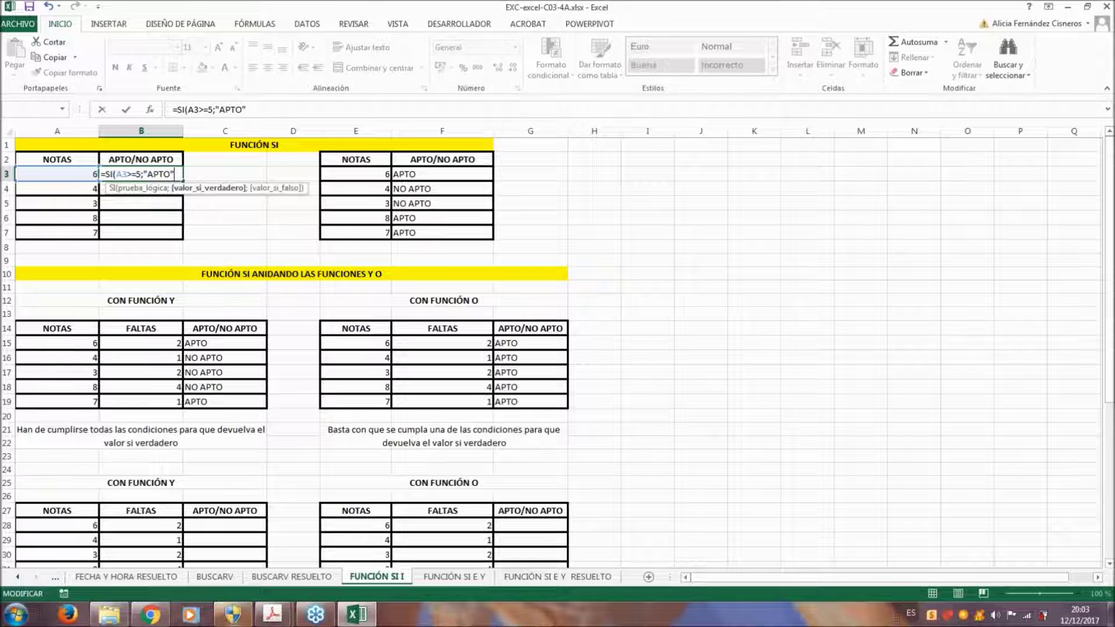
Add "NO APTO" as the value if false and enter the completed formula =SI(A3>=5;"APTO";"NO APTO") in B3
left_click_drag(145, 173, 174, 171)
left_click(174, 173)
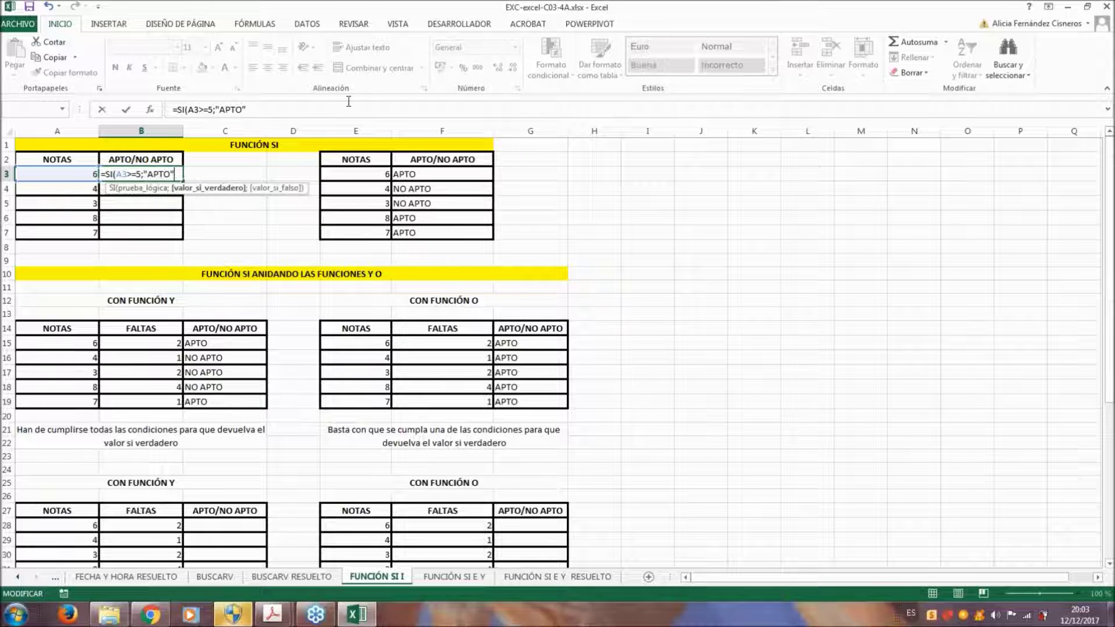
type(";")
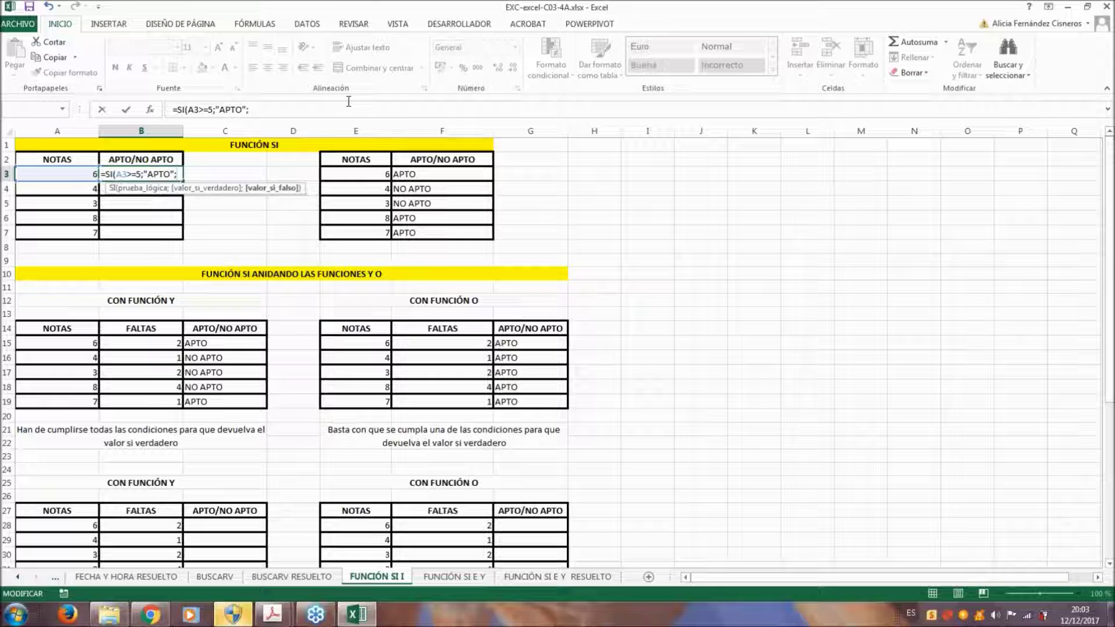
type("\"NO APTO")
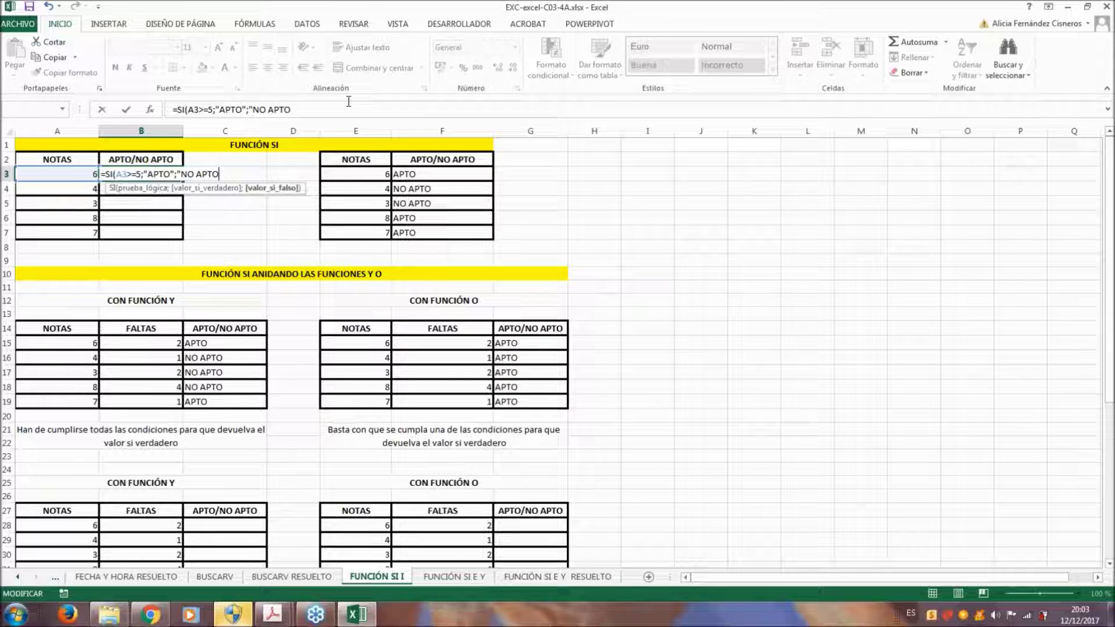
type("\")")
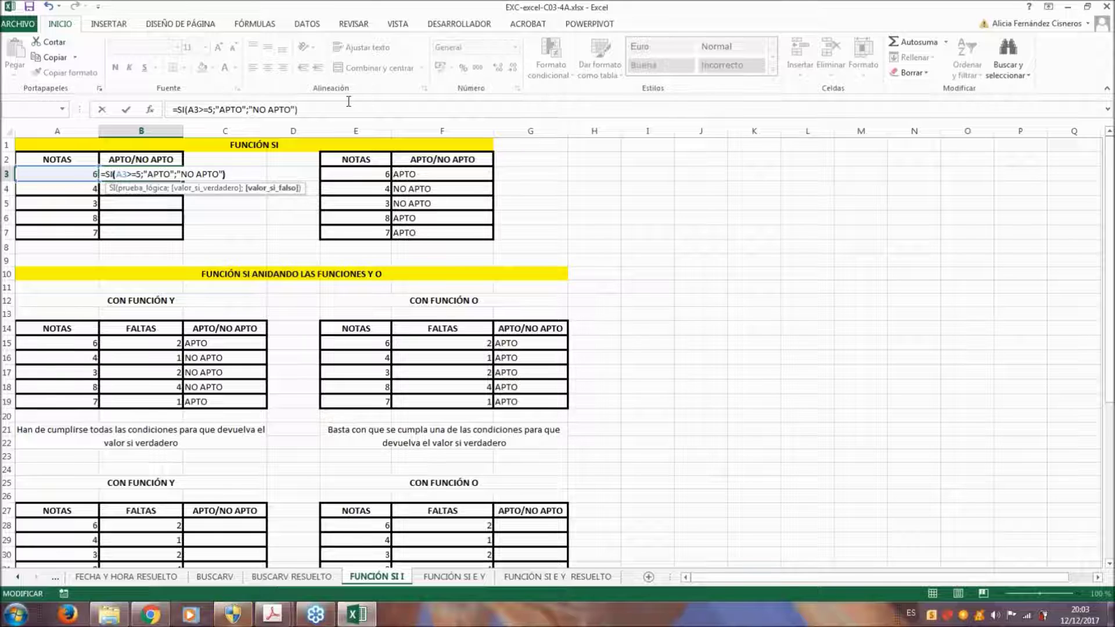
key("Return")
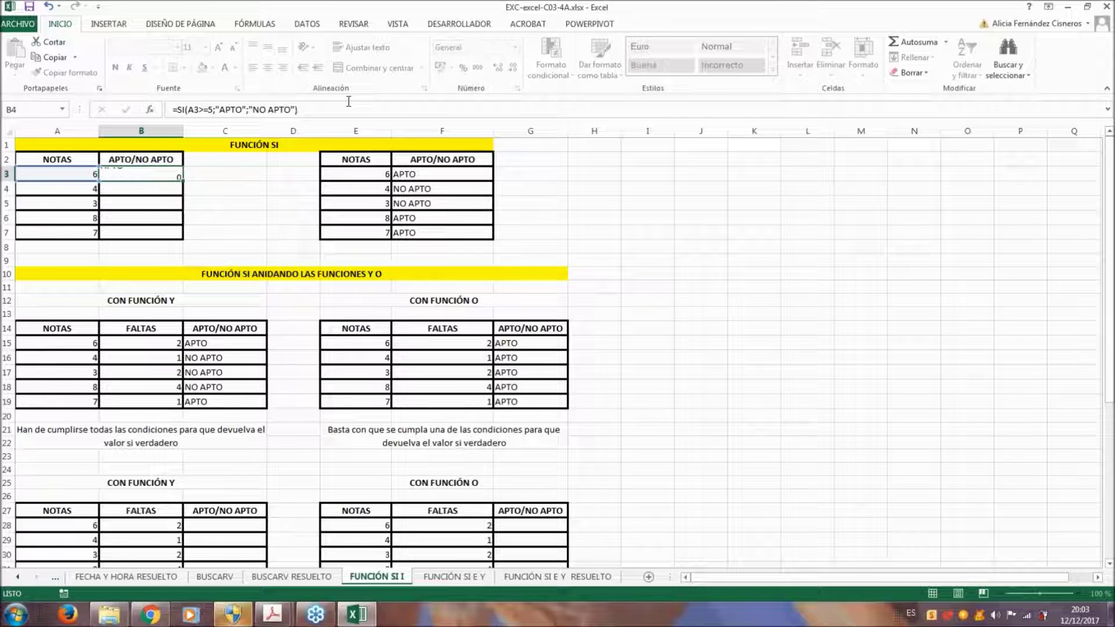
Copy the B3 formula down through B7 and review the arguments of the B3 formula
left_click(159, 175)
left_click_drag(182, 181, 174, 219)
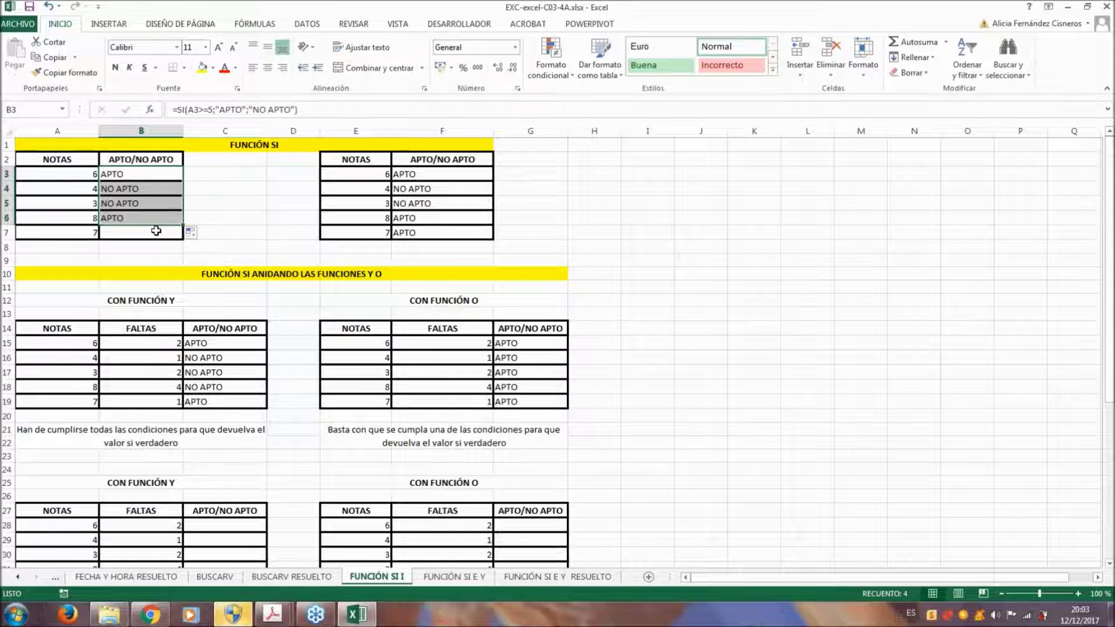
left_click_drag(183, 226, 183, 239)
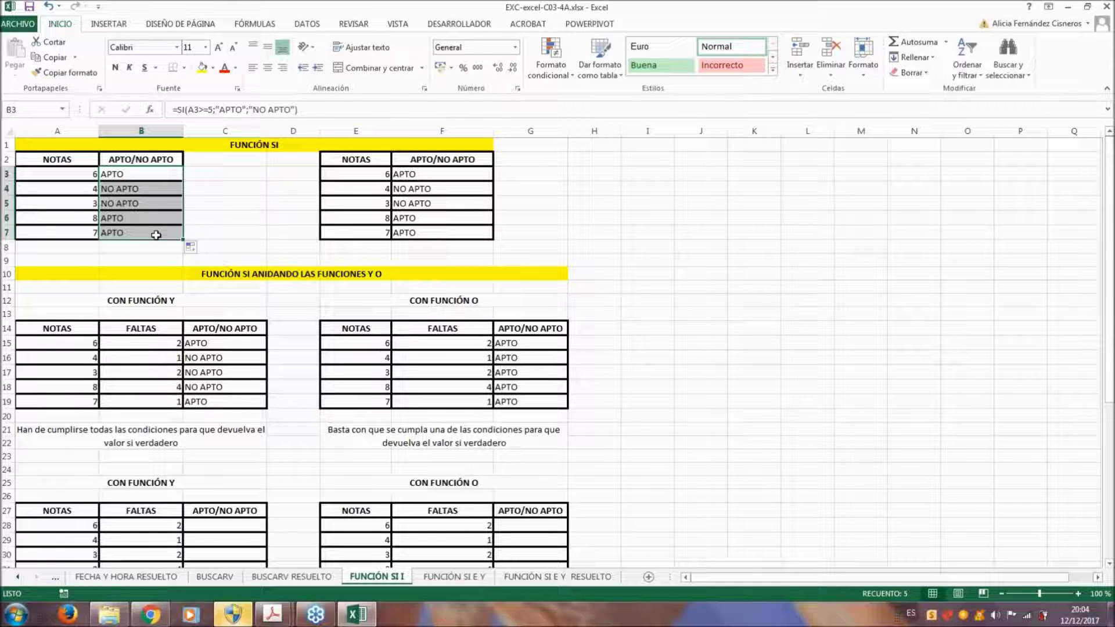
double_click(132, 175)
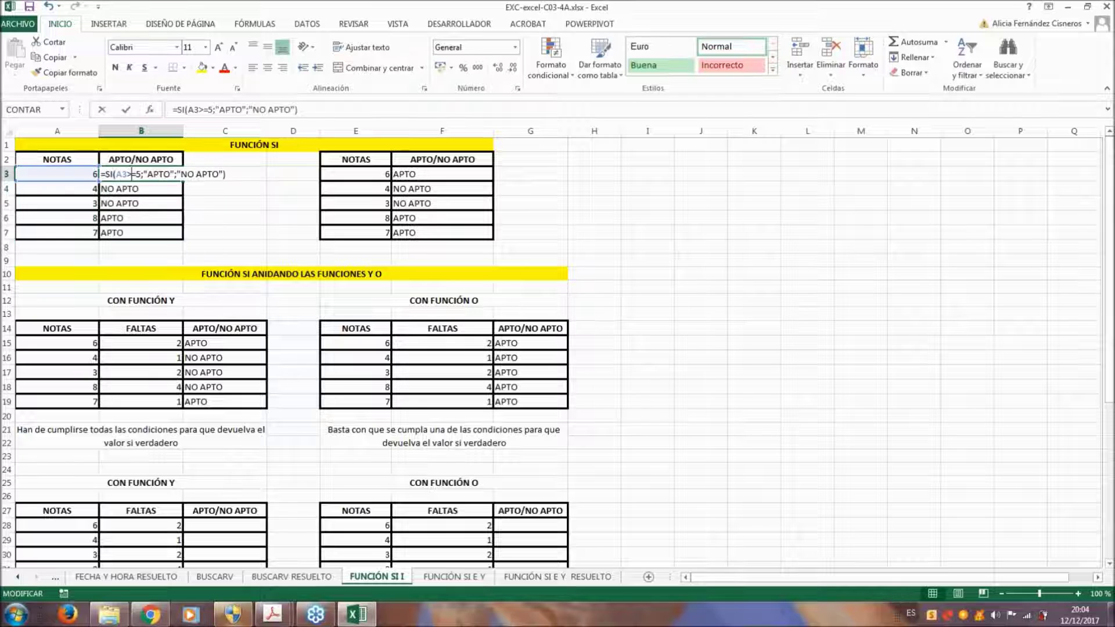
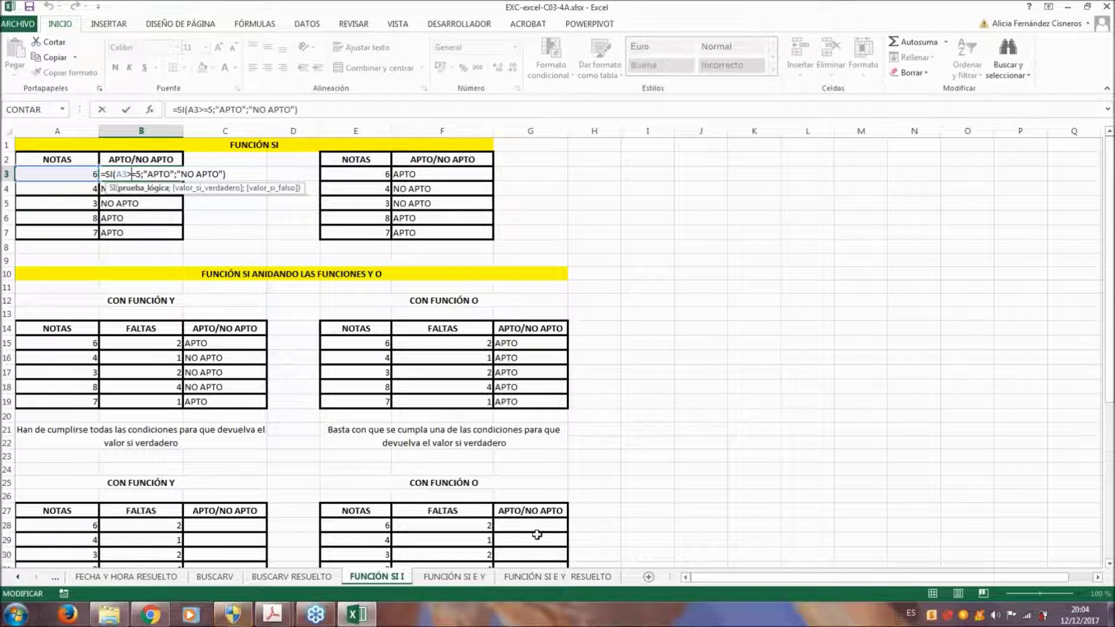
key("Return")
Look over the nested Y and O tables and the FUNCIÓN SI E Y payroll sheet, and return to FUNCIÓN SI I
left_click(693, 229)
scroll(693, 229, "down", 7)
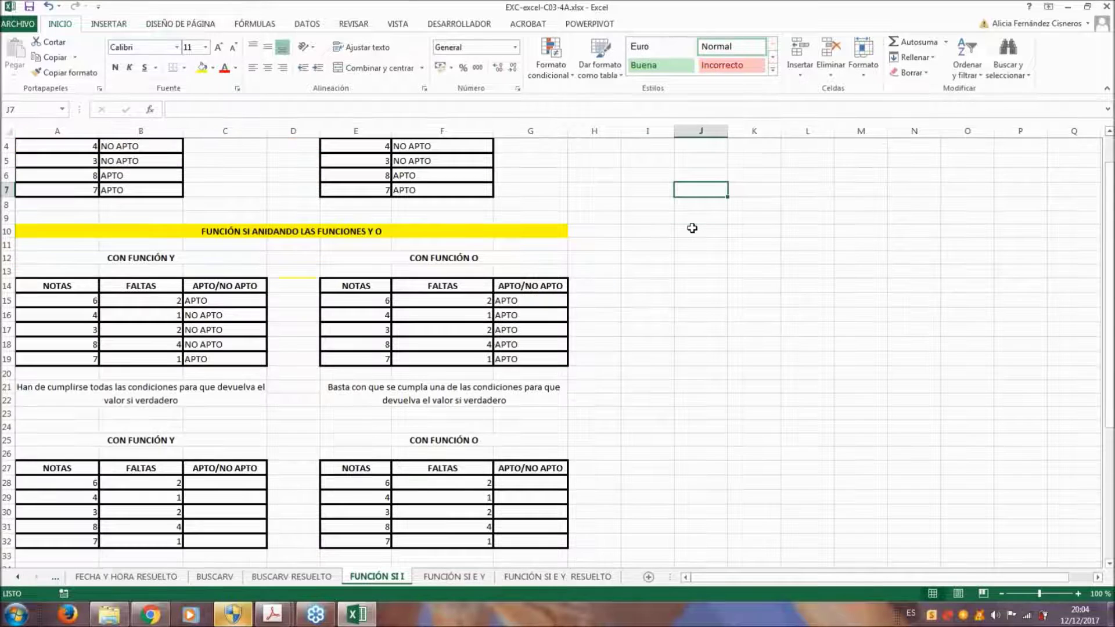
scroll(697, 234, "up", 2)
scroll(697, 235, "up", 2)
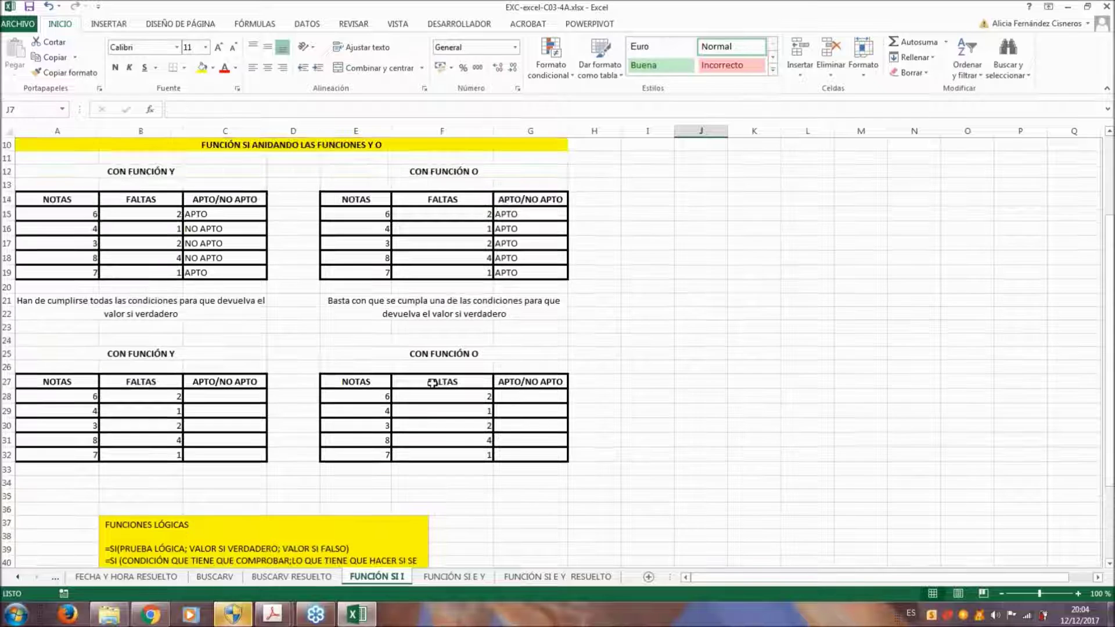
left_click(454, 576)
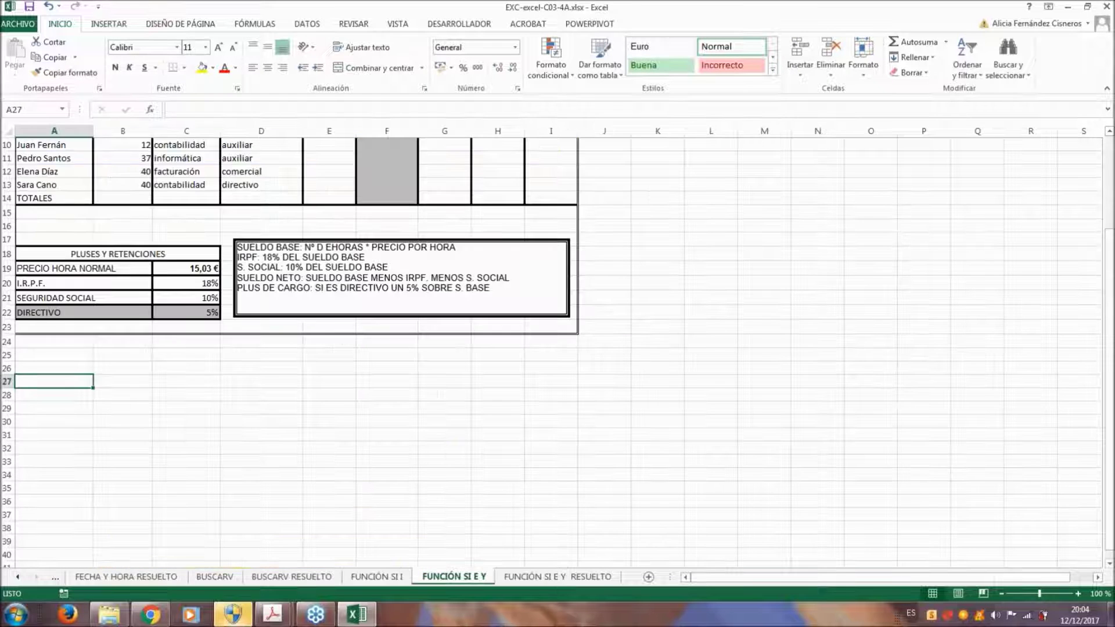
scroll(308, 381, "up", 3)
left_click(331, 194)
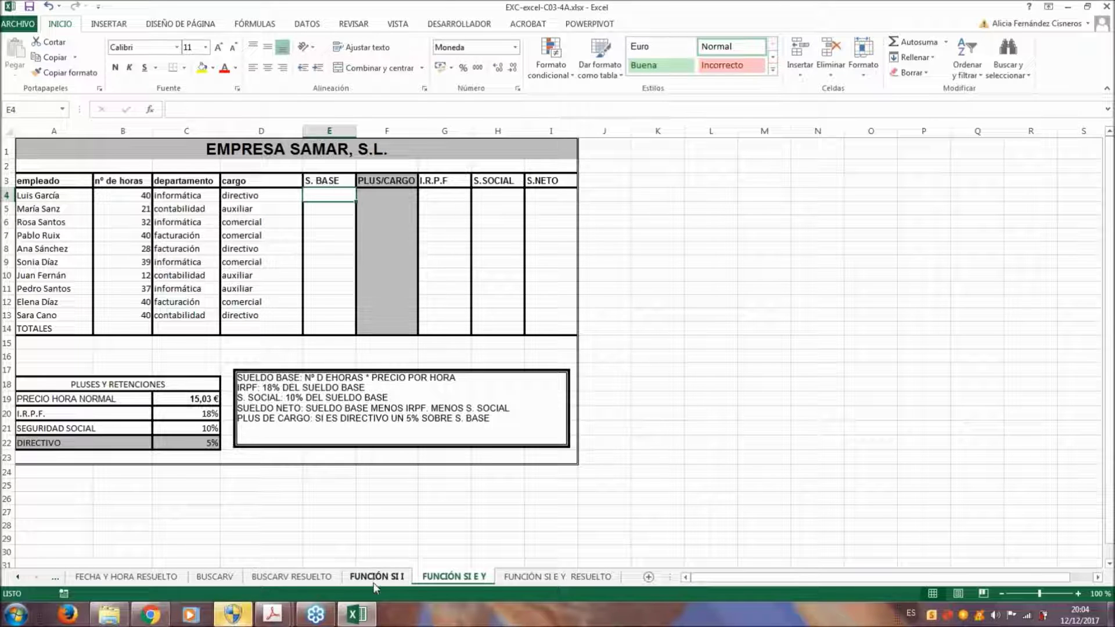
left_click(390, 576)
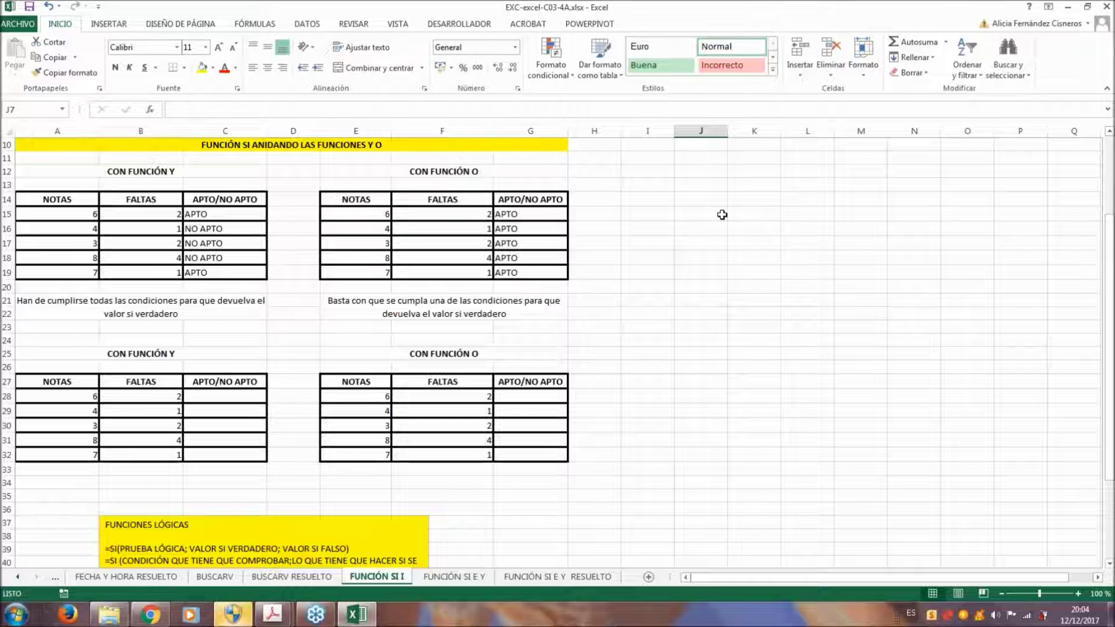
Create a table with headings IMPORTE in I16 and DTO in J16, filling I17:I23 with 100 to 700 in steps of 100
left_click(656, 232)
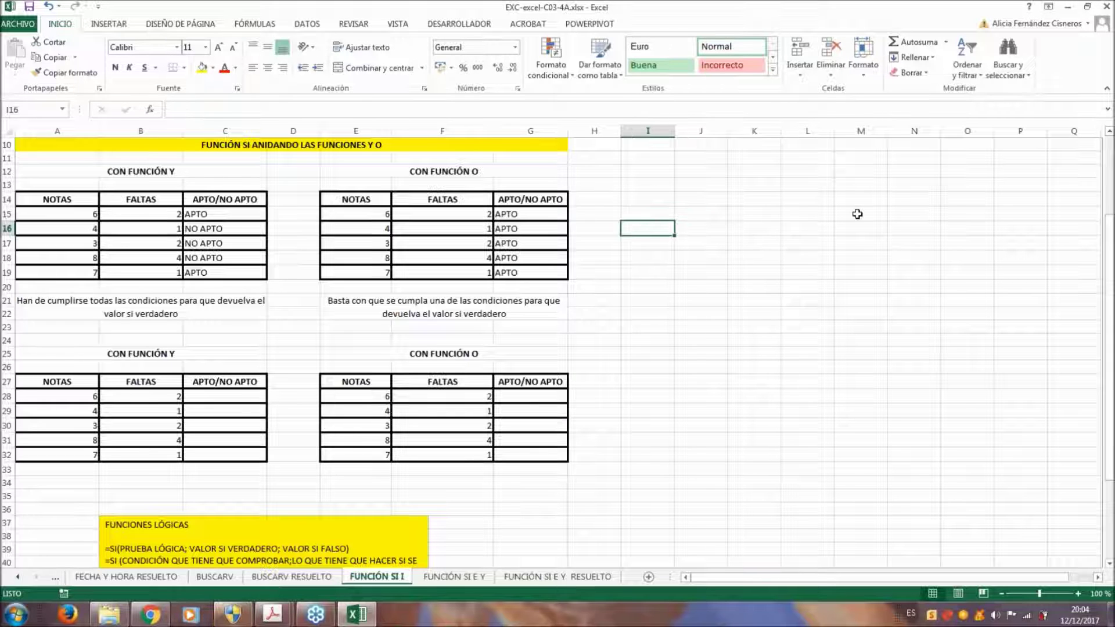
type("IMPORTE")
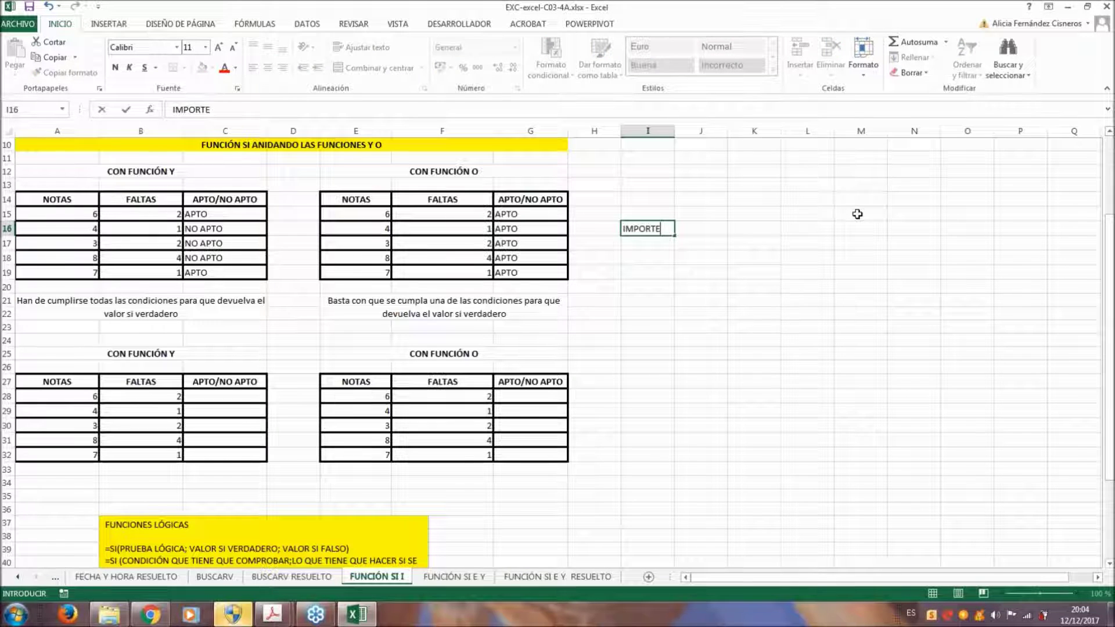
key("Tab")
type("DTO")
key("Return")
type("100")
key("Return")
type("200")
key("Return")
left_click_drag(650, 241, 668, 333)
Start a SI formula in J17 of the DTO column with the logical test I17>=500
left_click(700, 241)
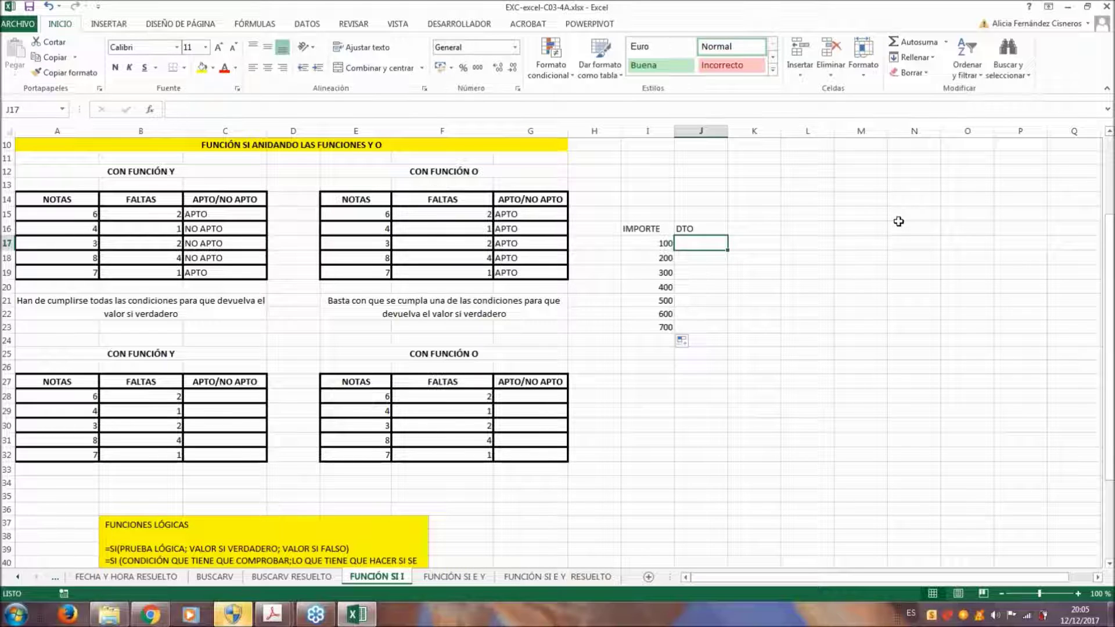
type("=SI")
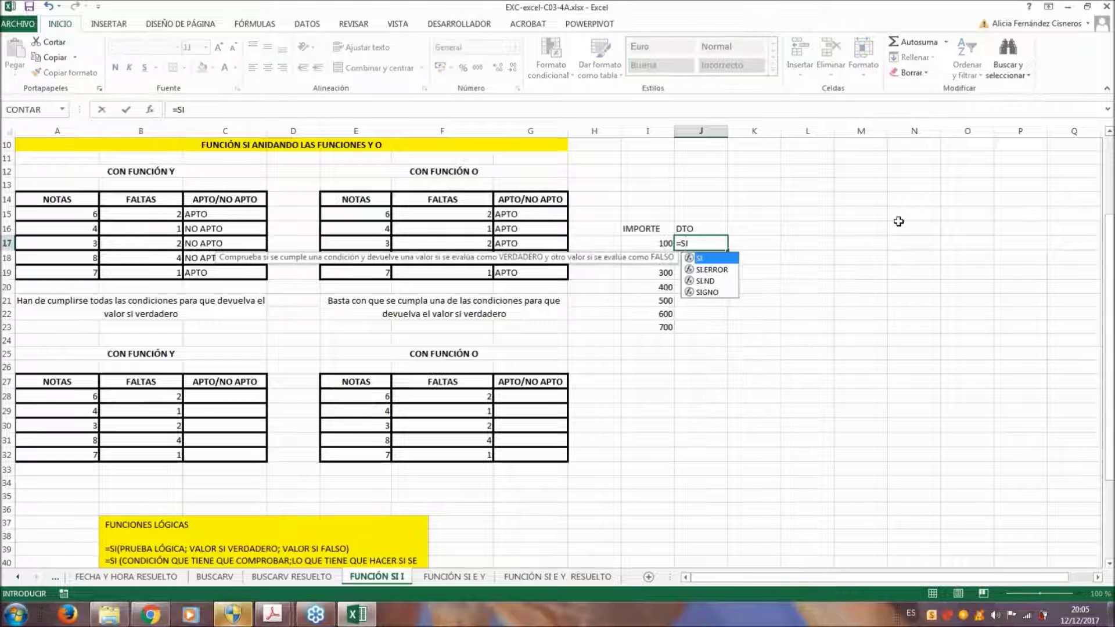
type("(")
left_click(651, 246)
type(">=")
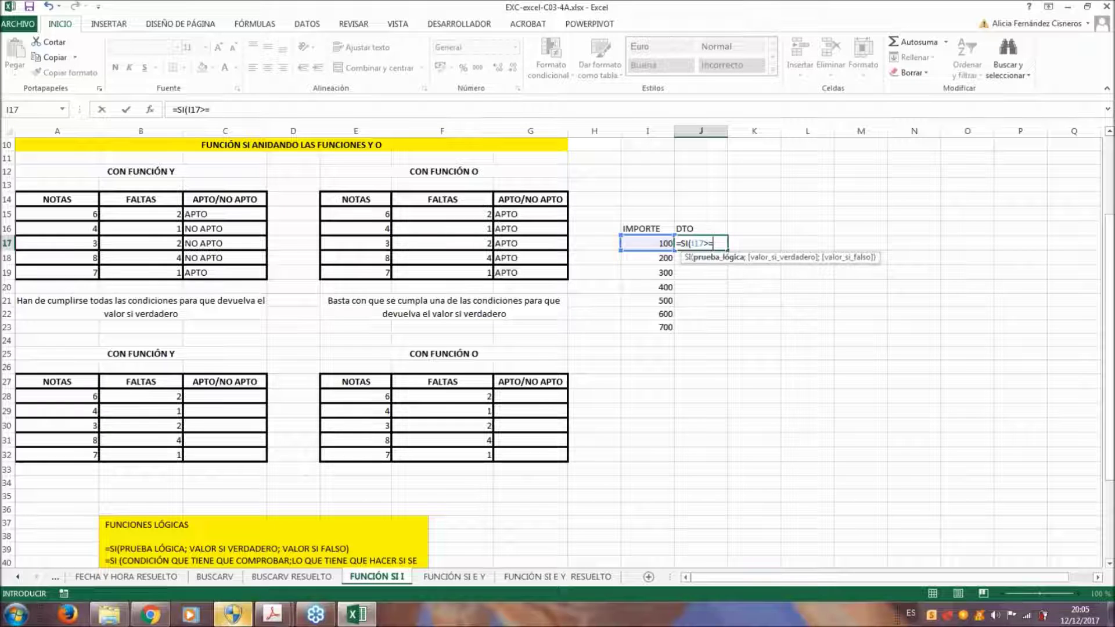
type("500;")
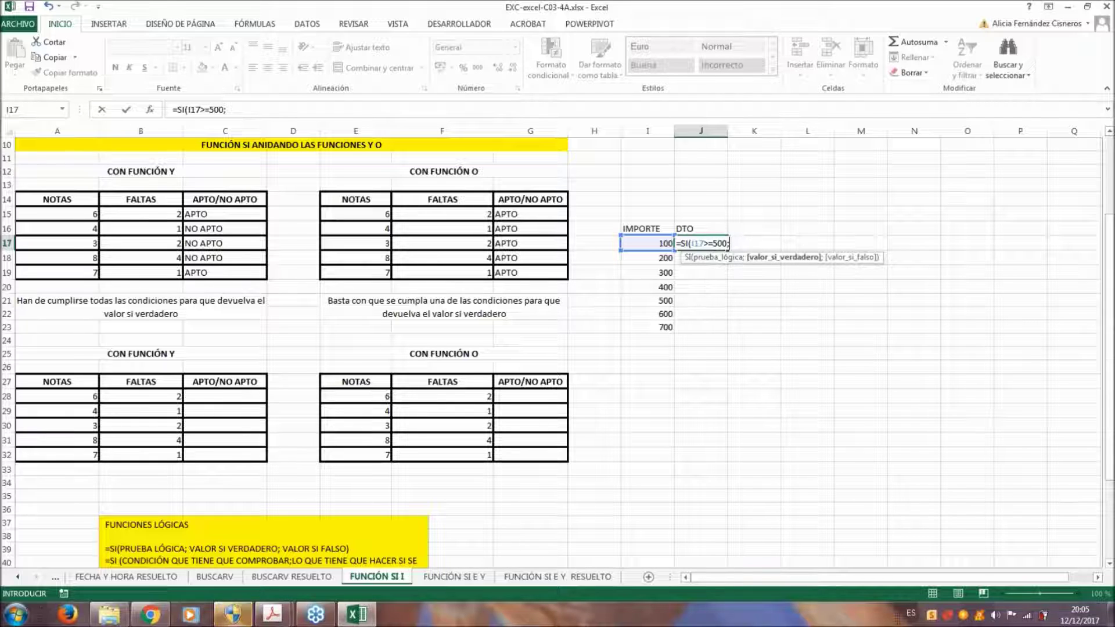
Complete the J17 formula as =SI(I17>=500;10%*I17;0) and copy it down through J23
type("10")
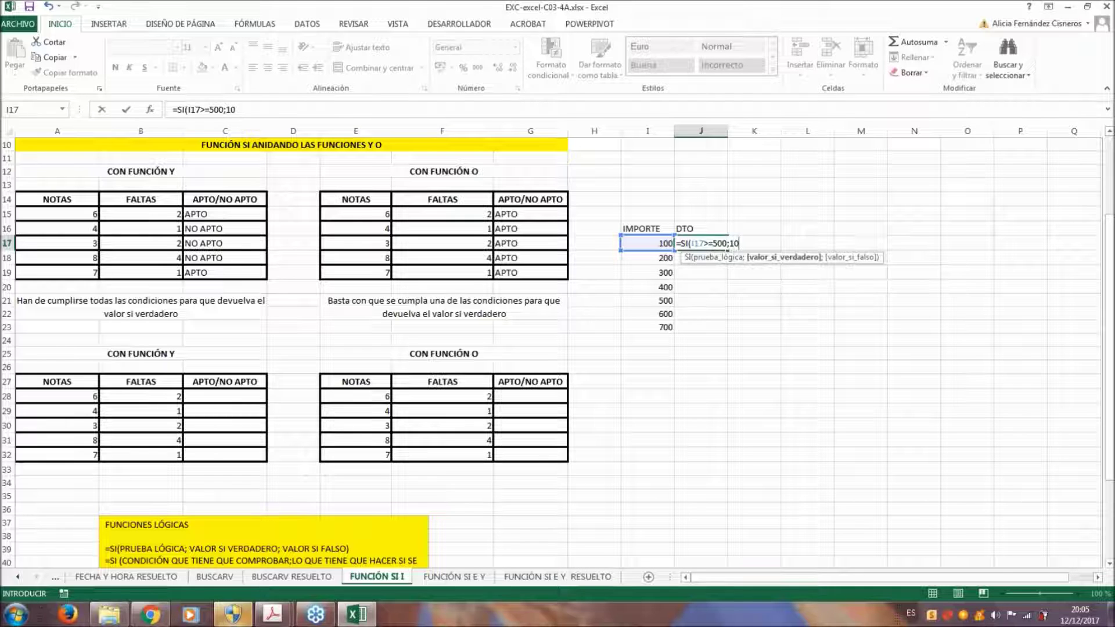
type("%*")
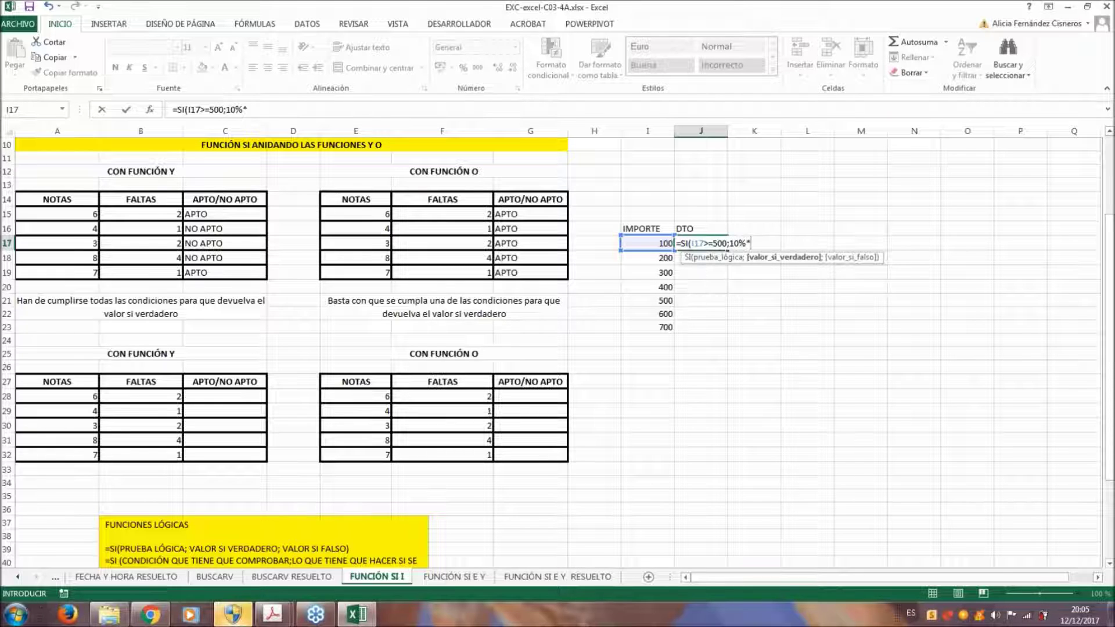
left_click(652, 243)
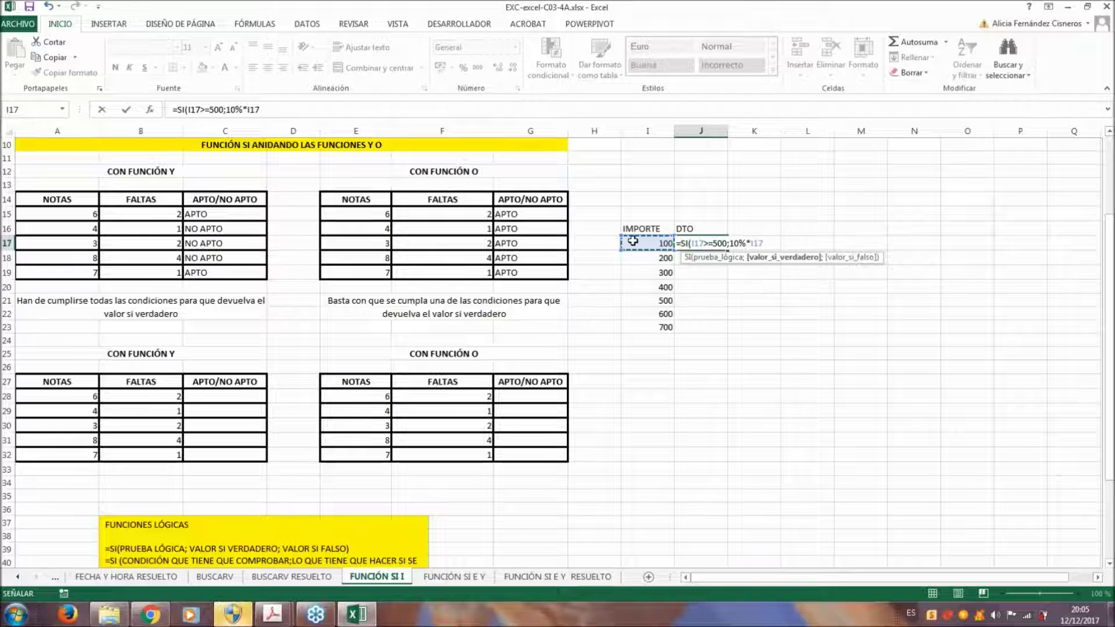
type(";")
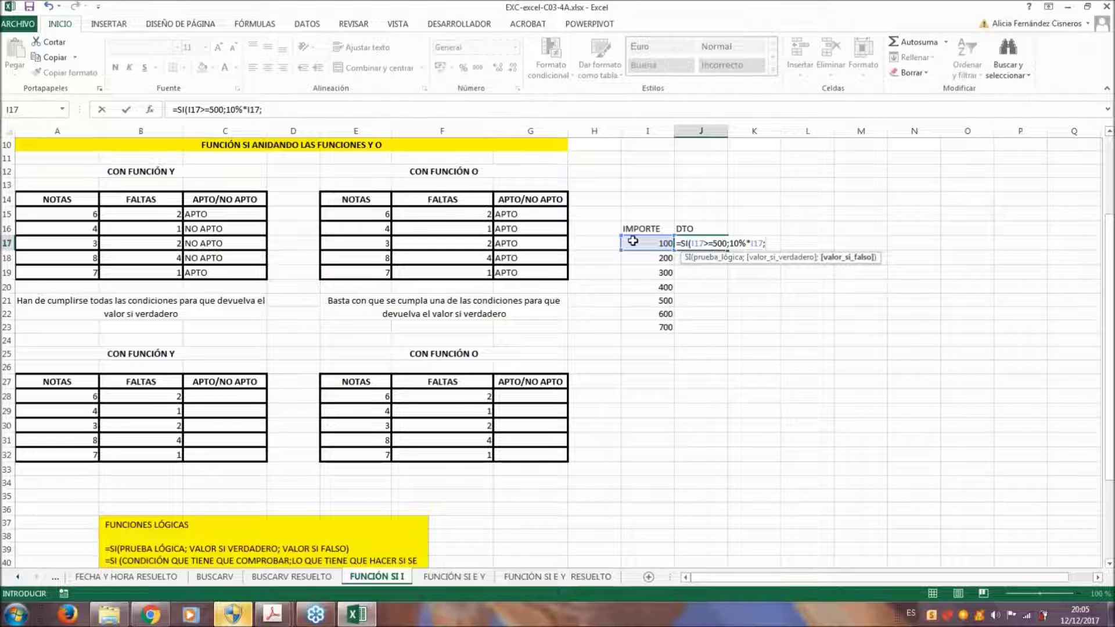
type("0")
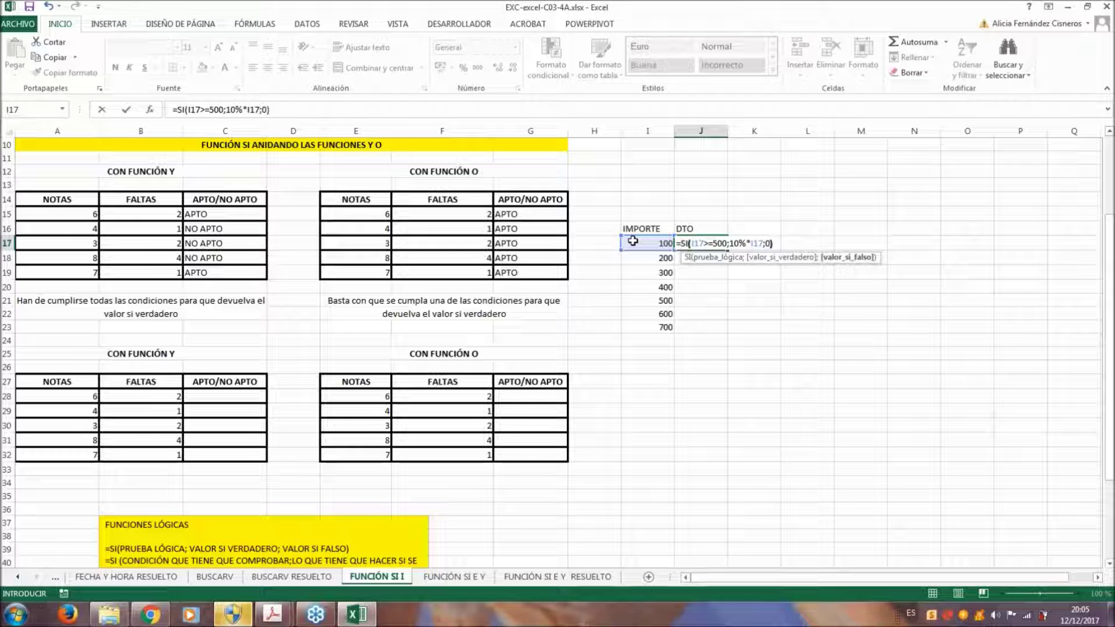
type(")")
key("ctrl+Return")
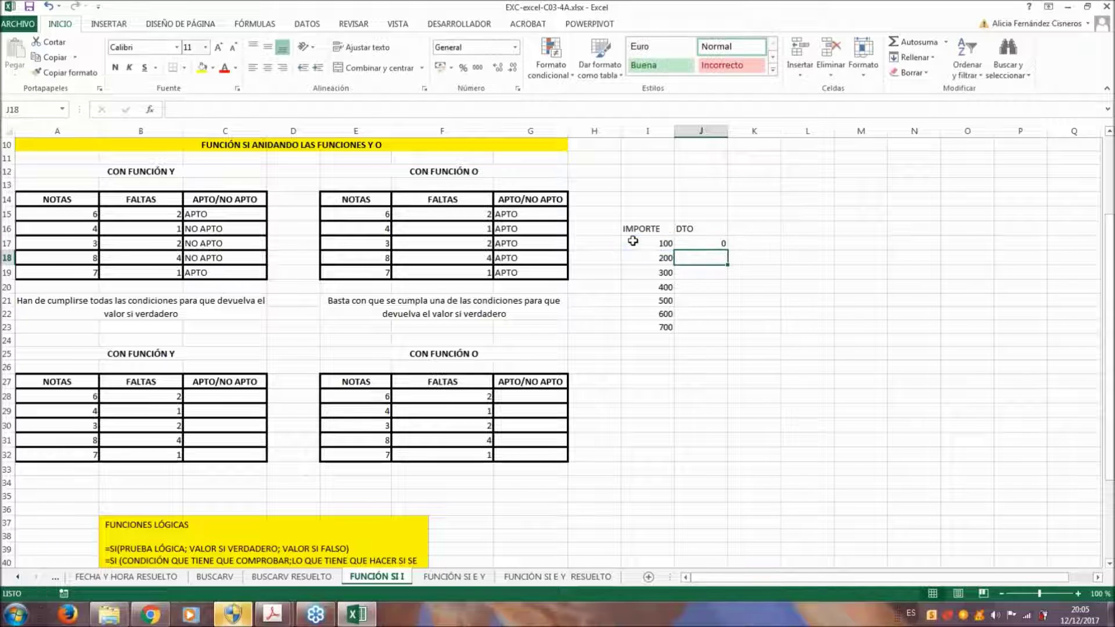
left_click_drag(727, 249, 718, 332)
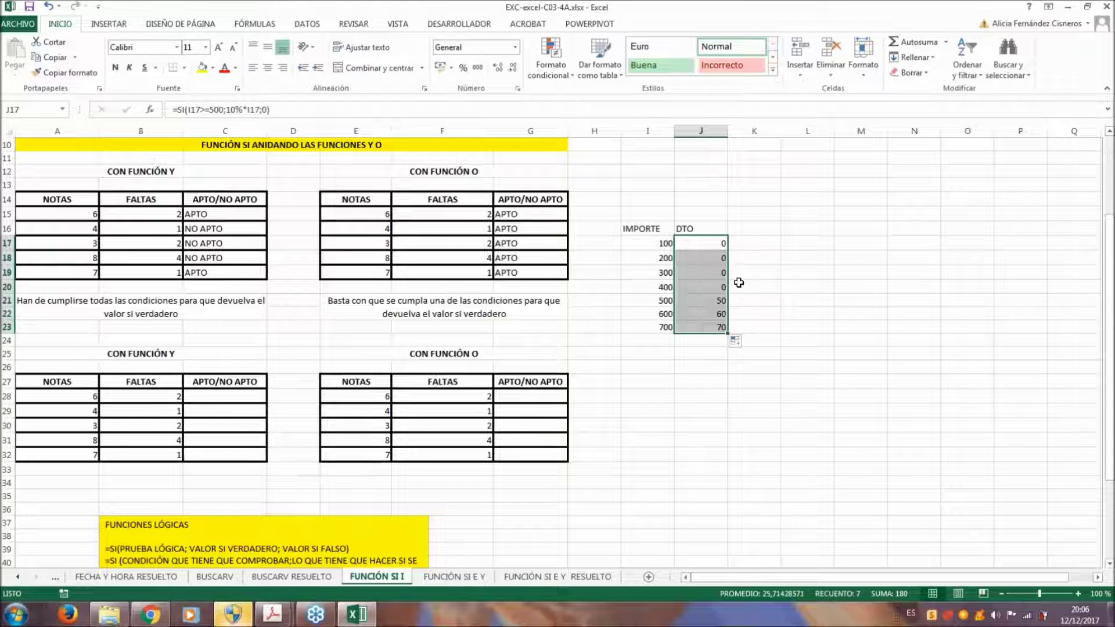
Examine the nested Y formula in C15 and compare it with the simple SI formula in B3
left_click(244, 351)
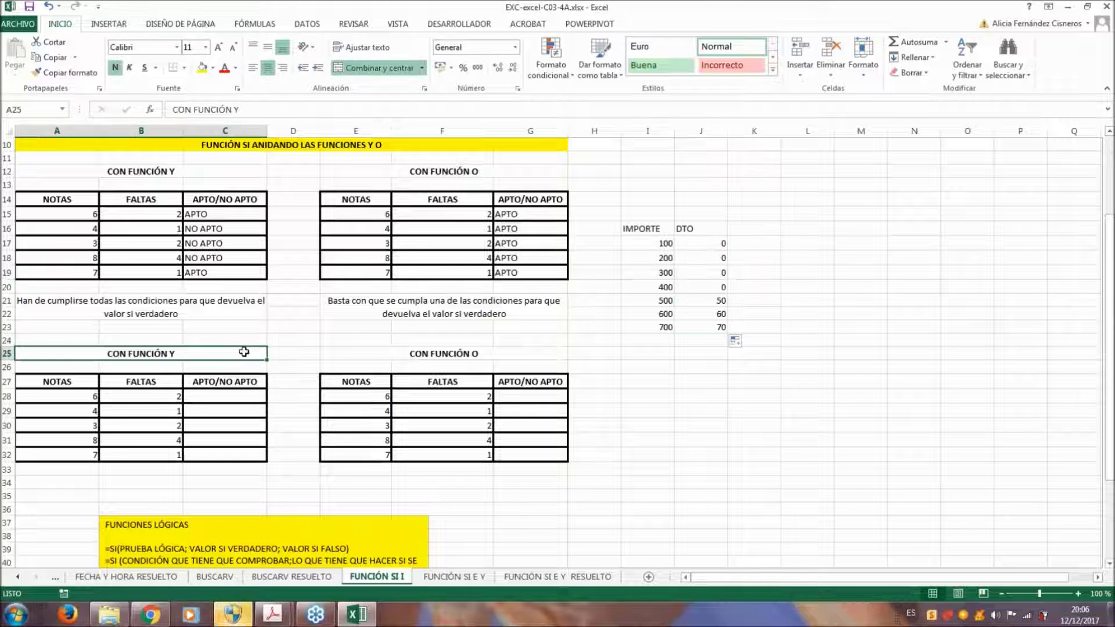
scroll(237, 348, "down", 2)
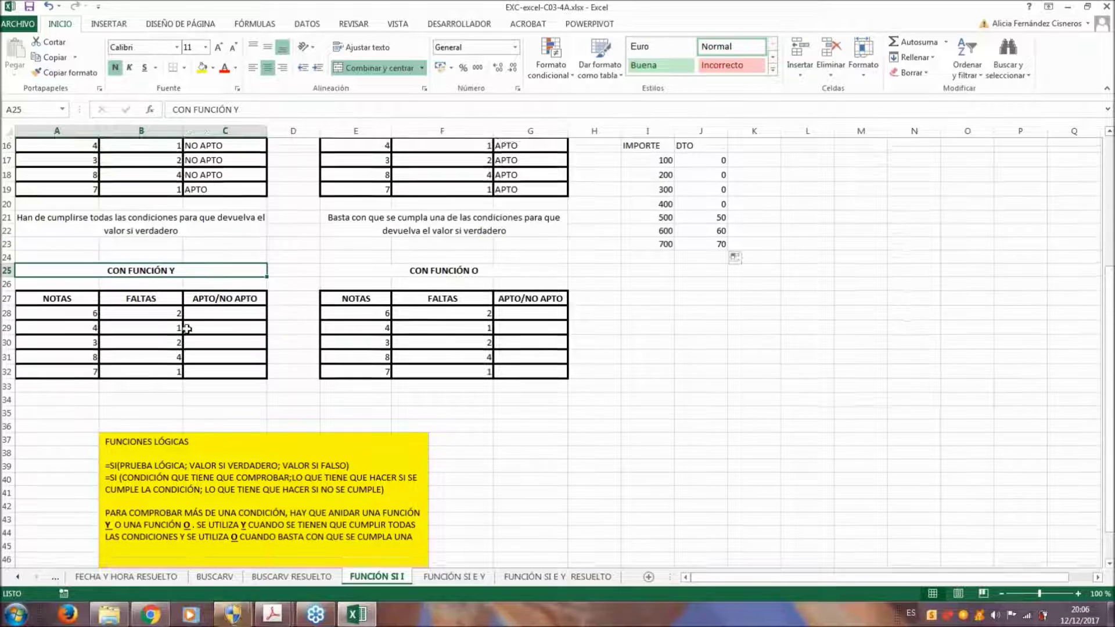
scroll(182, 326, "up", 2)
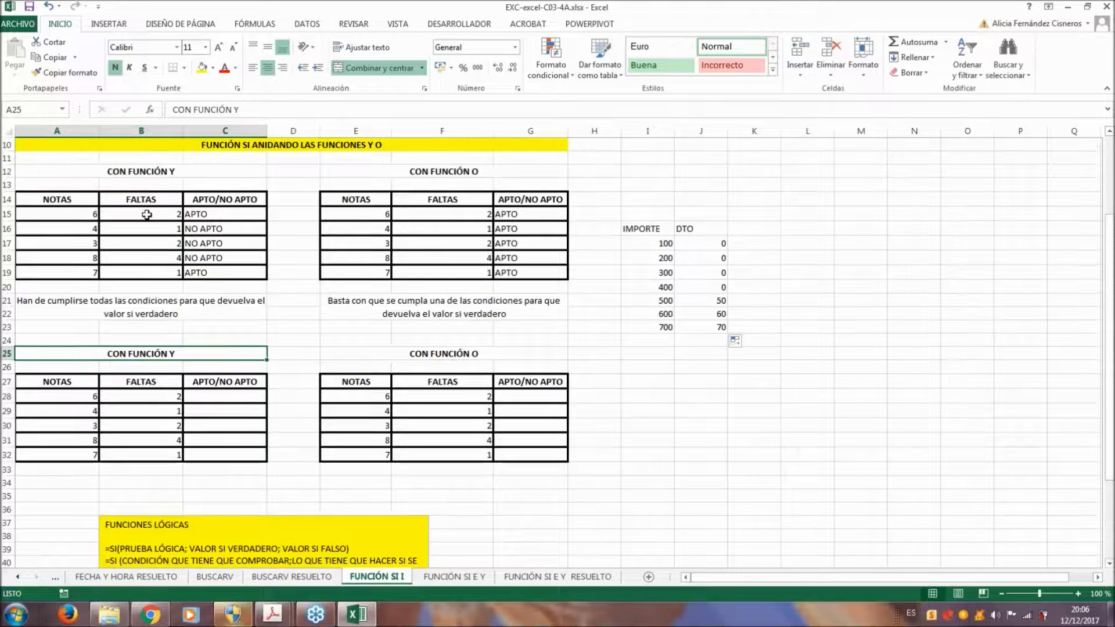
double_click(175, 215)
left_click(228, 215)
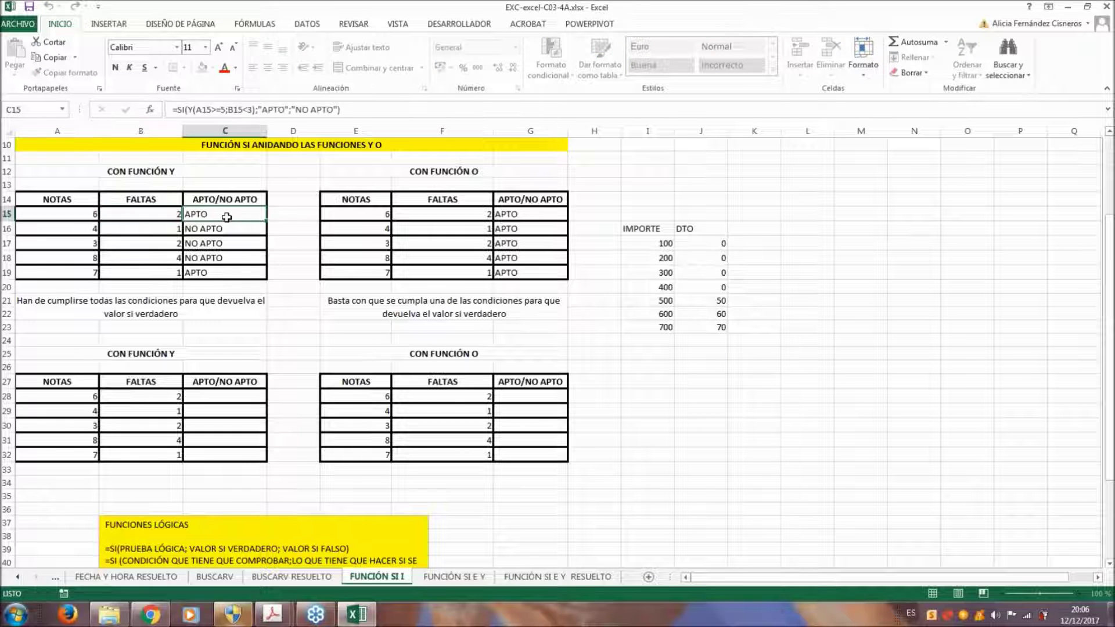
double_click(229, 214)
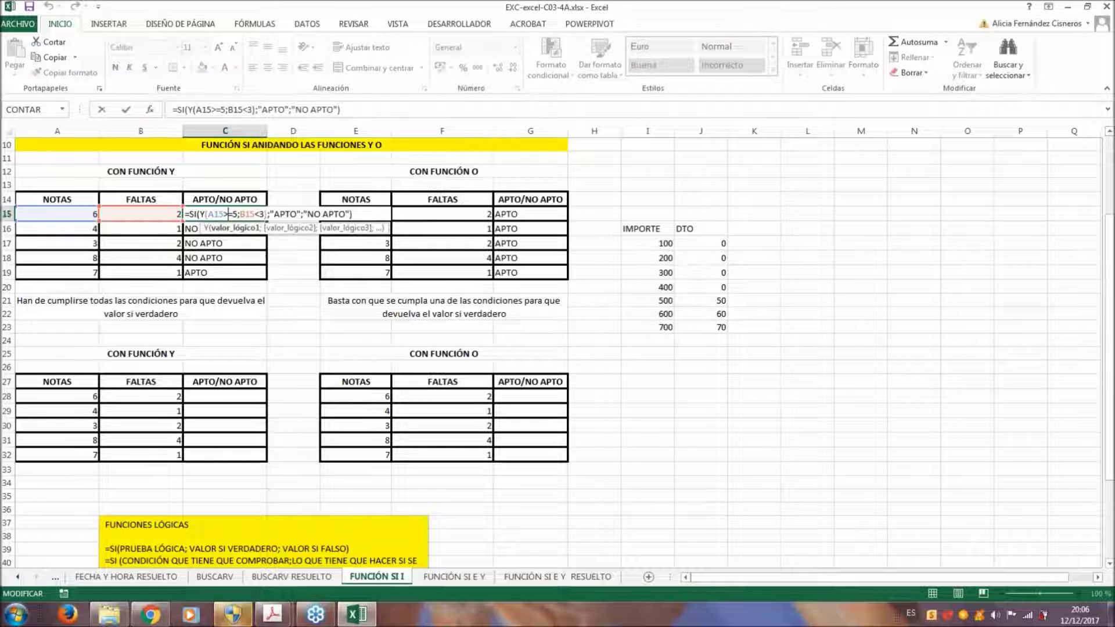
key("Escape")
scroll(310, 253, "up", 2)
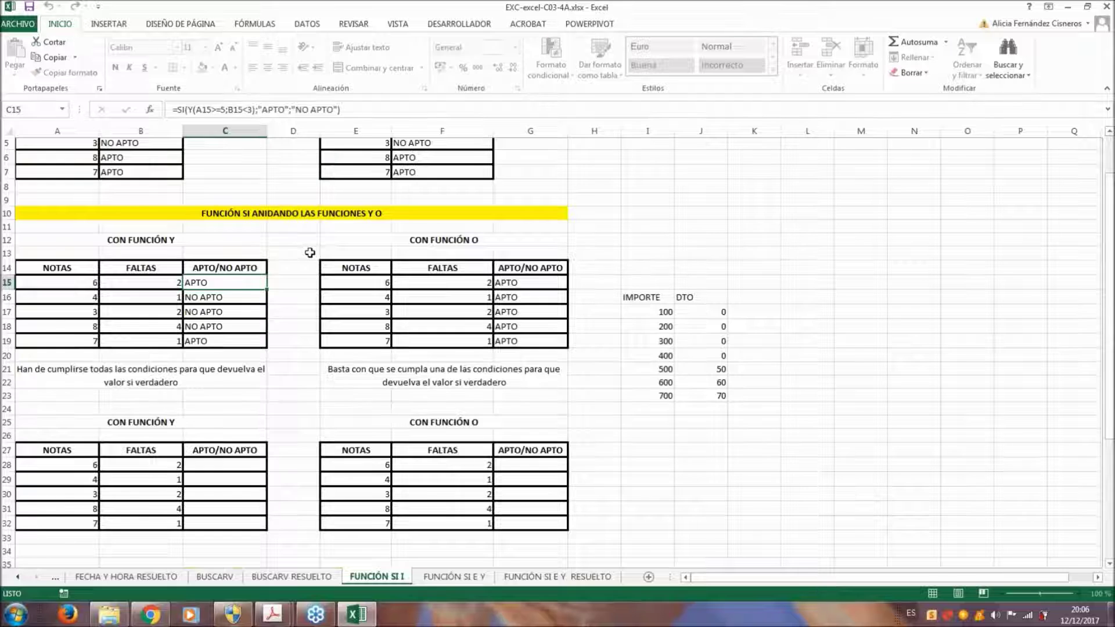
scroll(310, 253, "up", 2)
double_click(145, 174)
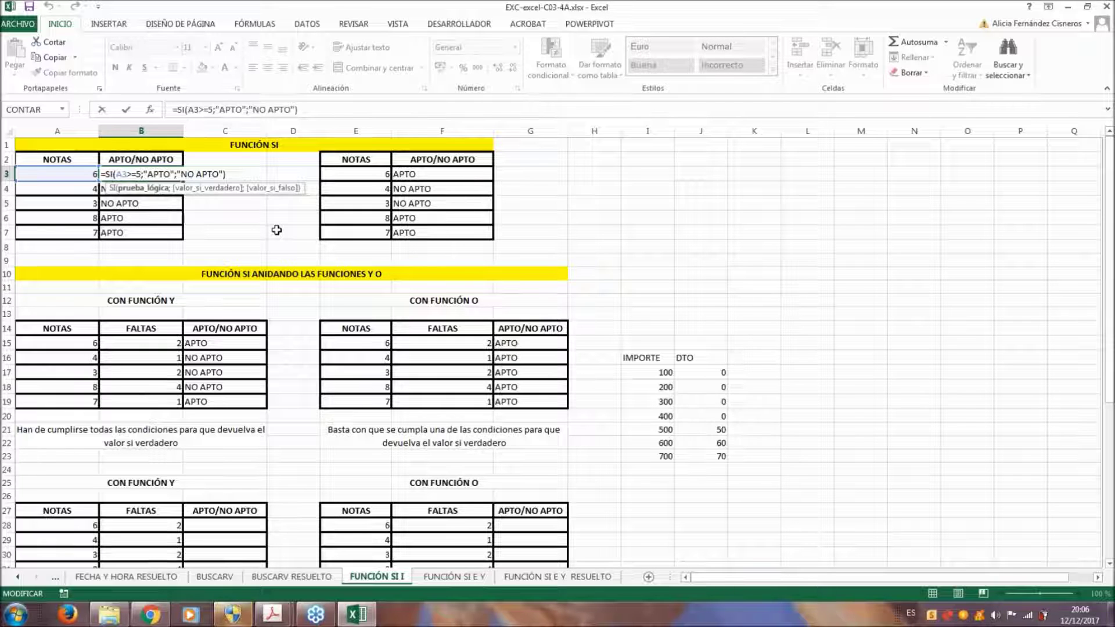
key("ctrl+Return")
Start a SI formula in C28 of the empty CON FUNCIÓN Y table, nesting a Y function with A28>=5 as first condition
scroll(232, 322, "down", 2)
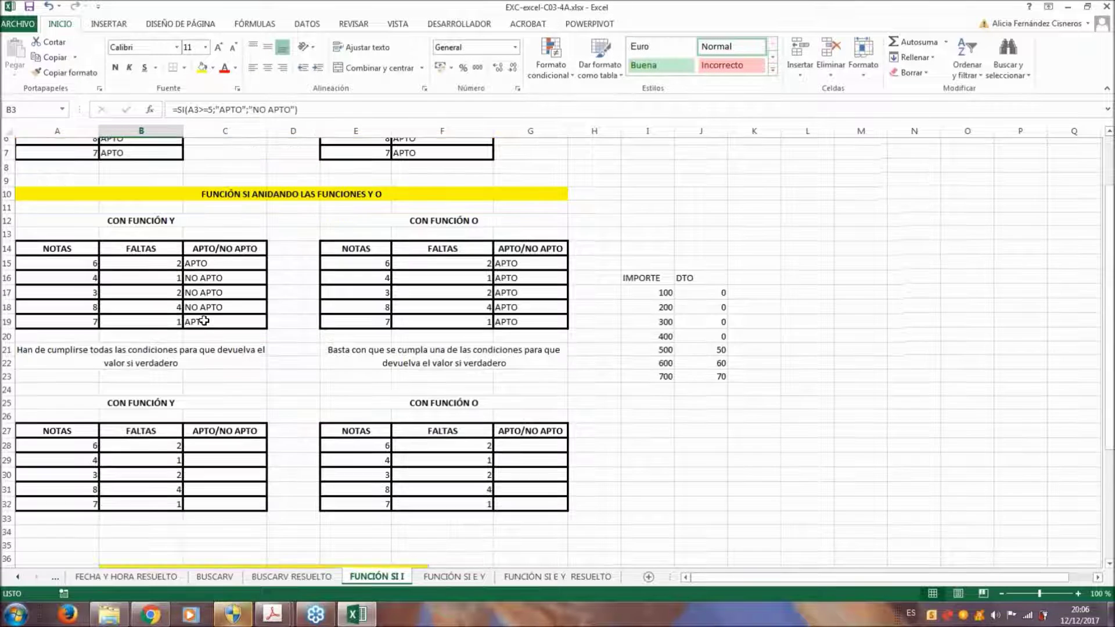
scroll(245, 395, "down", 1)
left_click(245, 394)
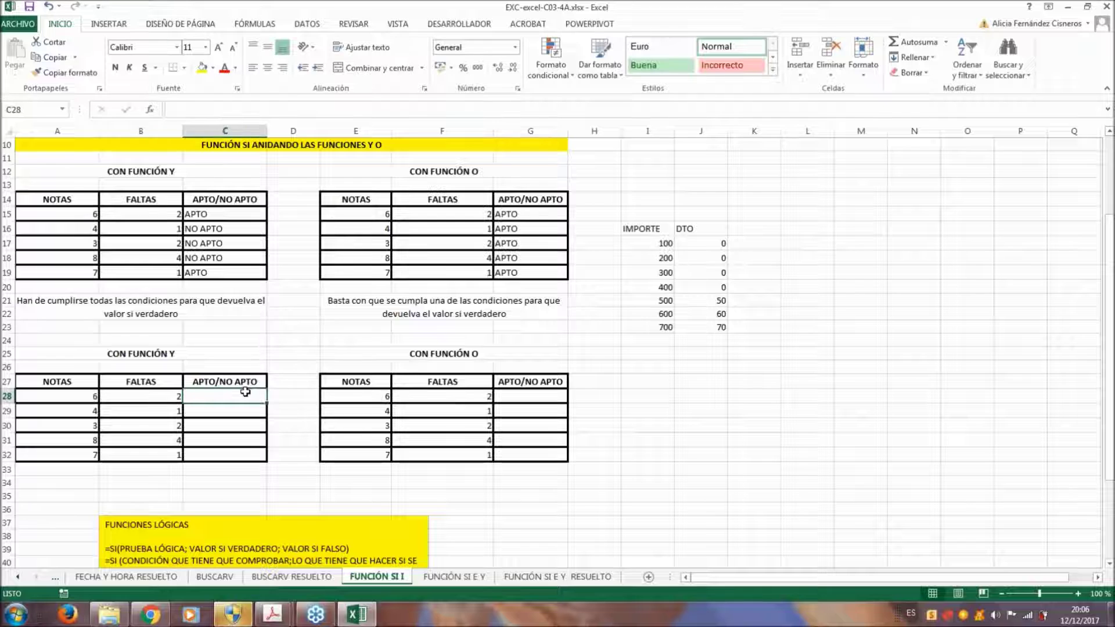
left_click_drag(76, 400, 70, 455)
left_click_drag(157, 397, 170, 451)
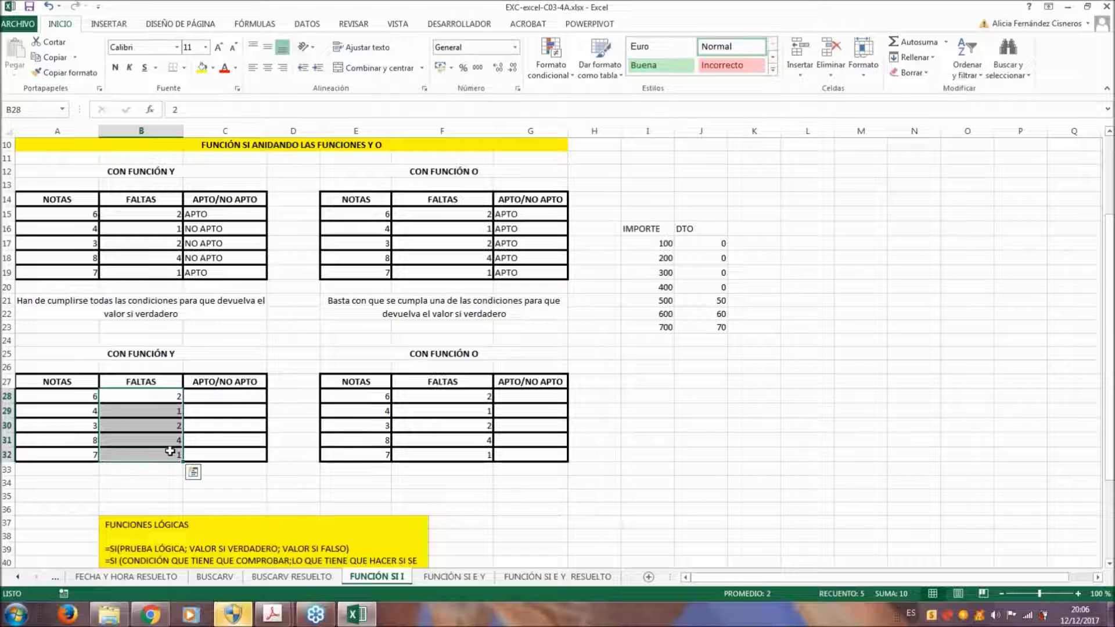
left_click(235, 396)
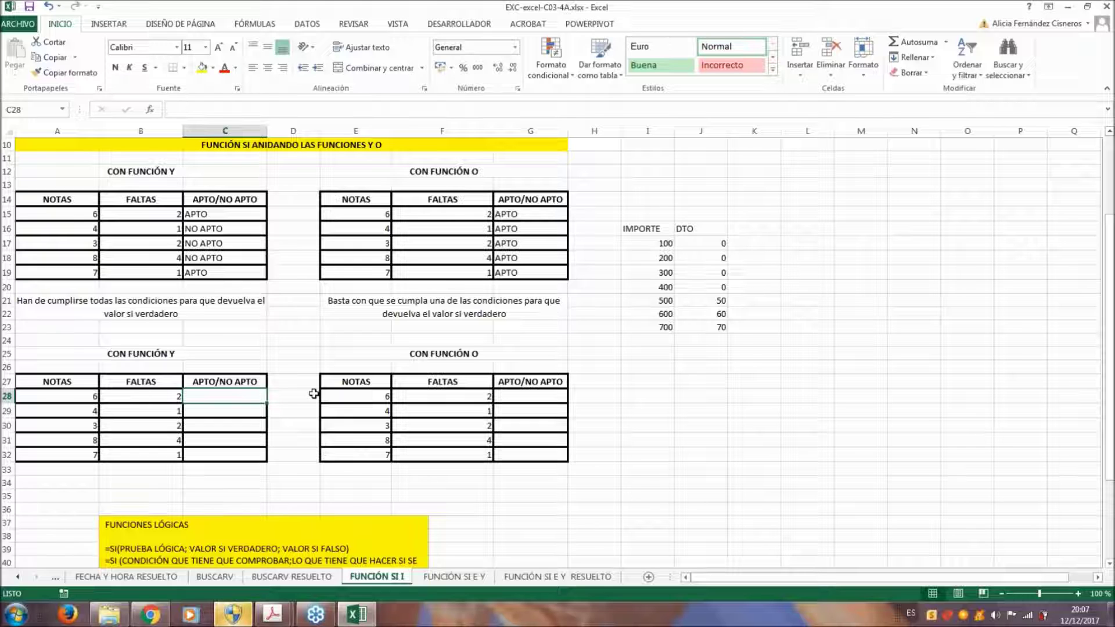
type("=SI(Y")
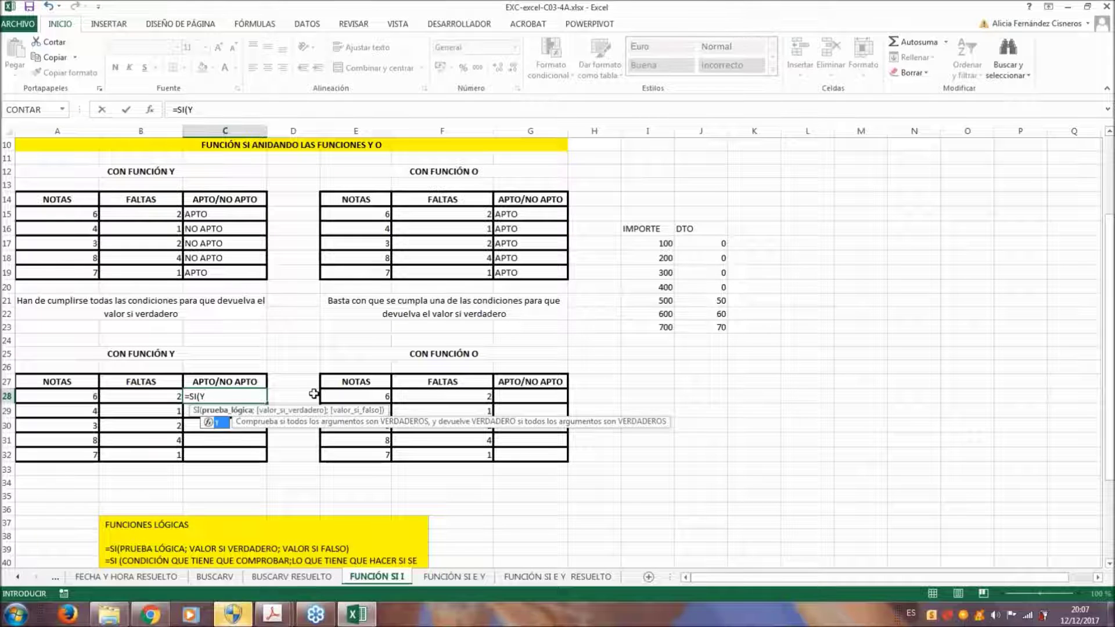
type("(")
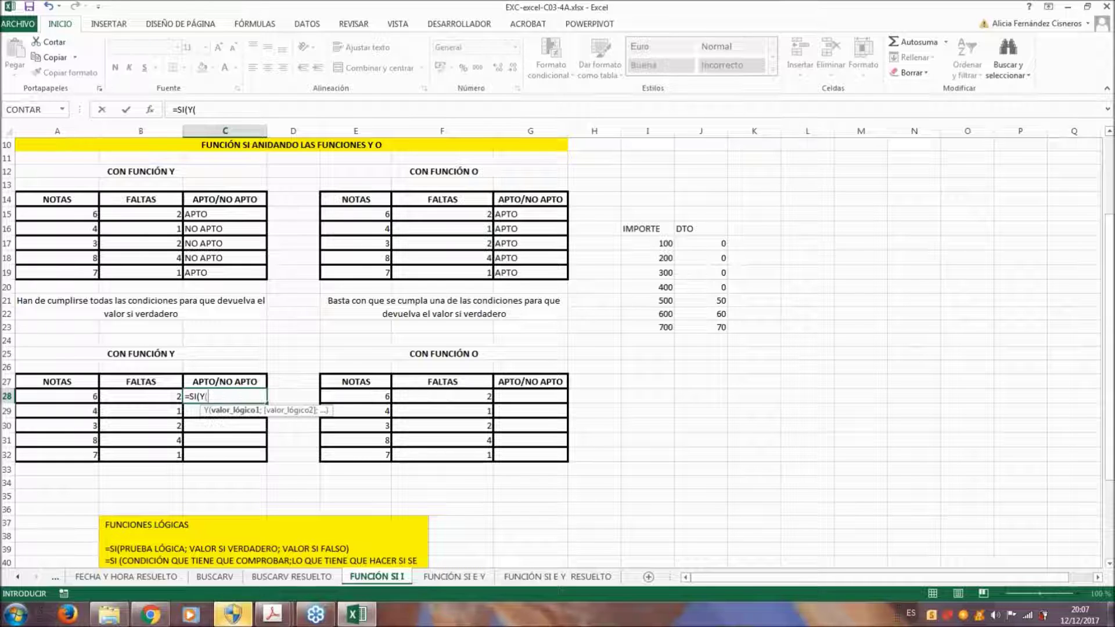
left_click(42, 395)
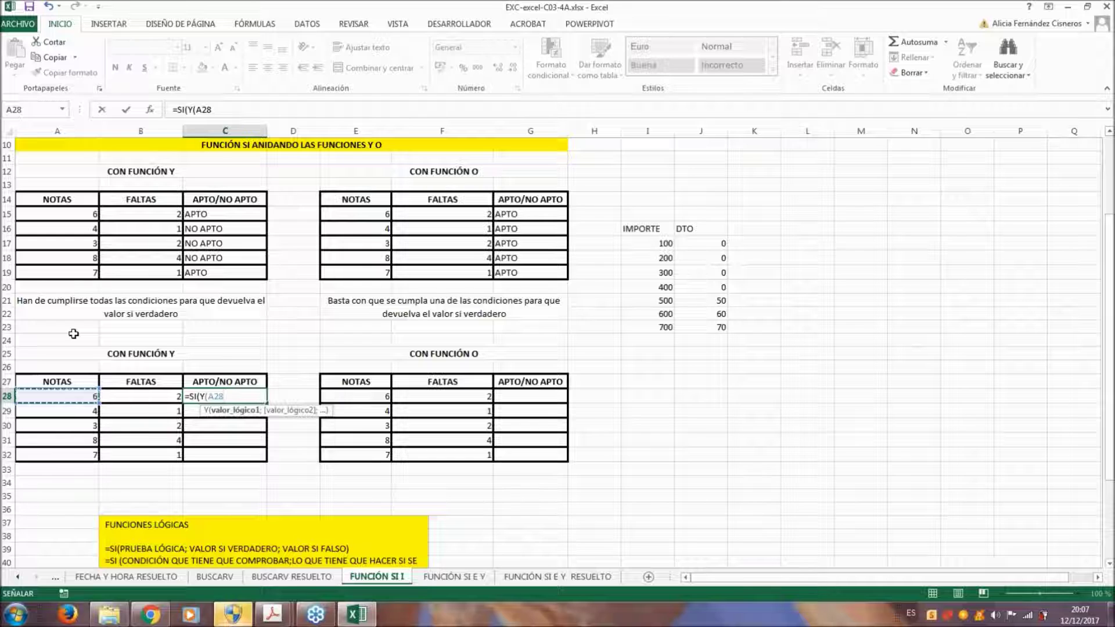
type(">=5")
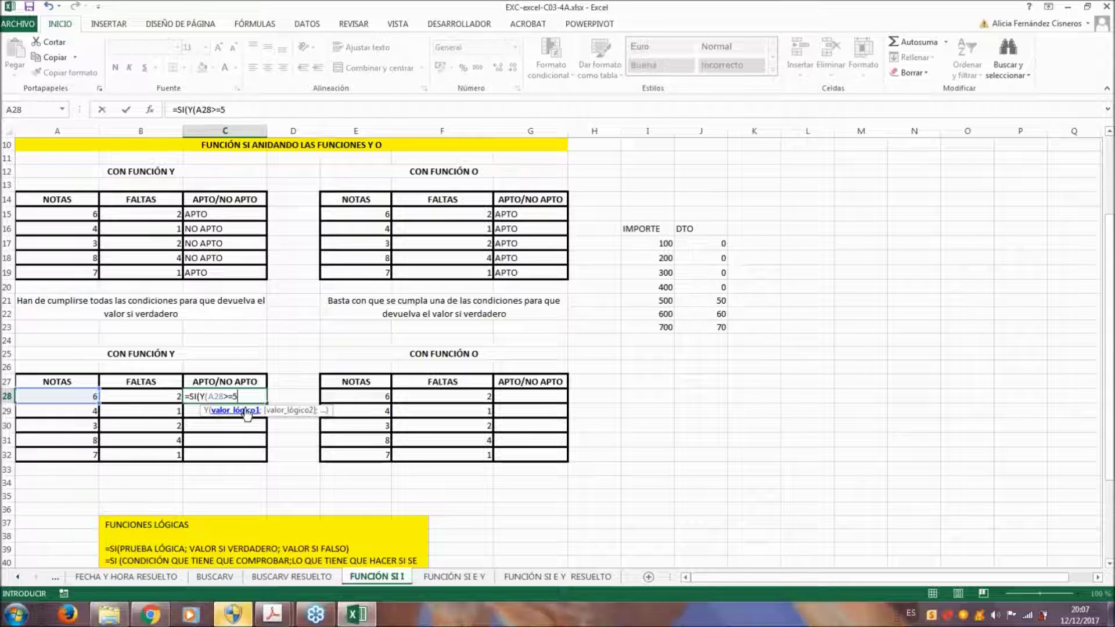
Add B28<3 as the second condition of the nested Y function and close it, reviewing it as the logical test
type(";")
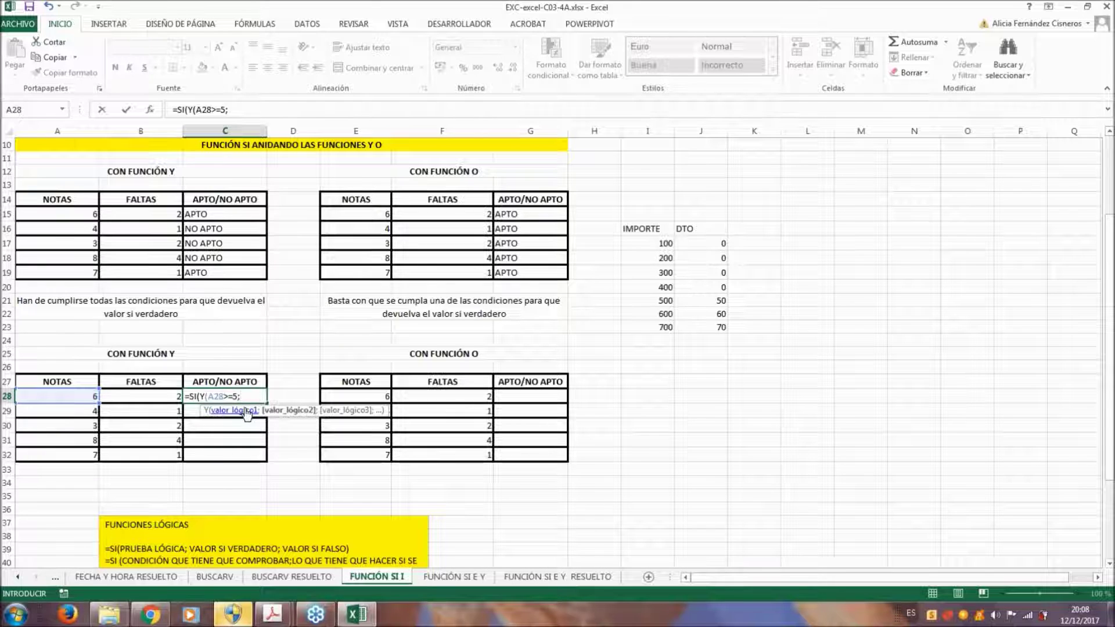
left_click(160, 397)
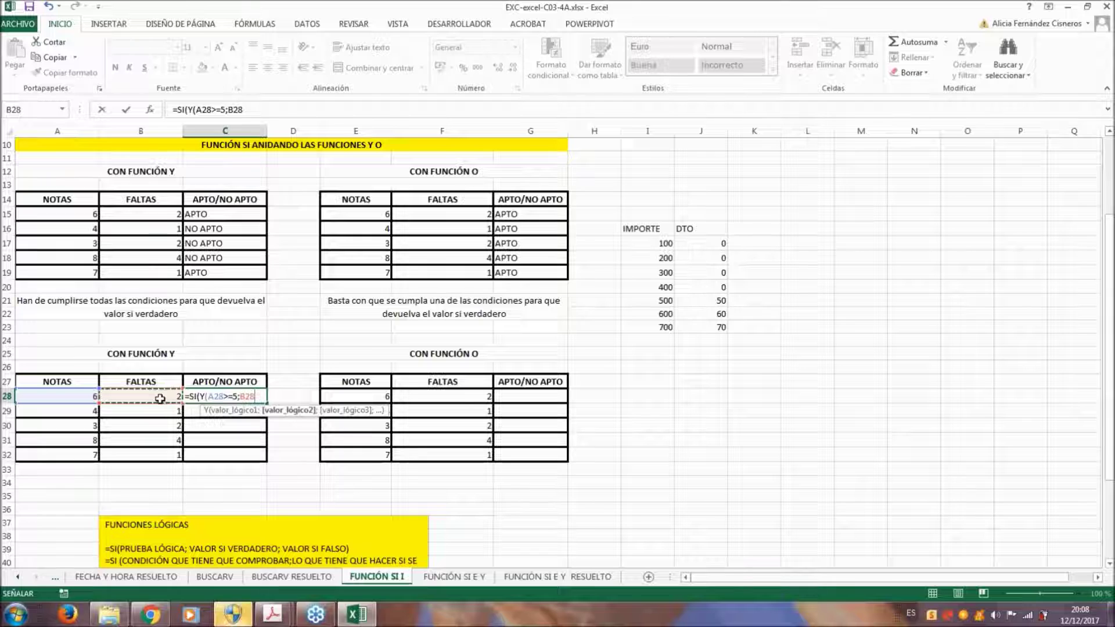
type("<3")
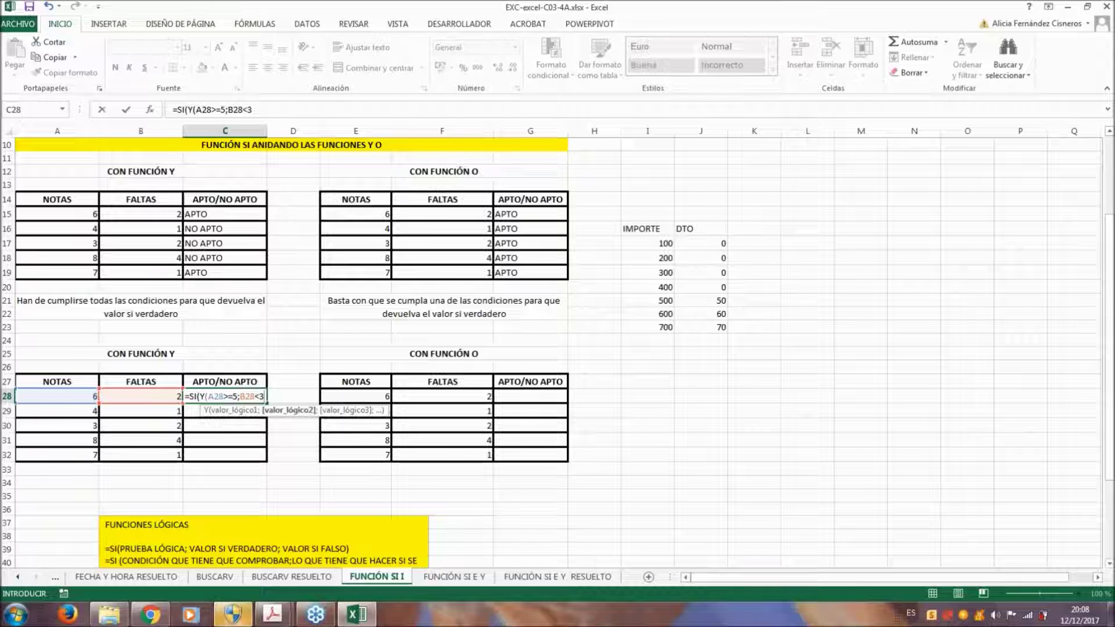
type(")")
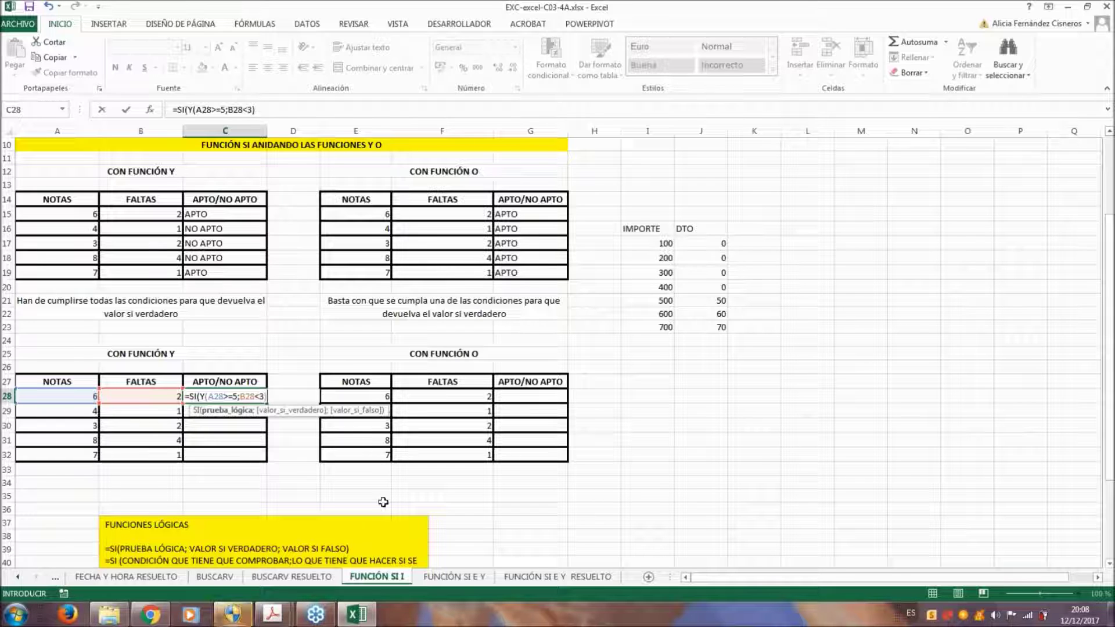
left_click_drag(201, 396, 269, 394)
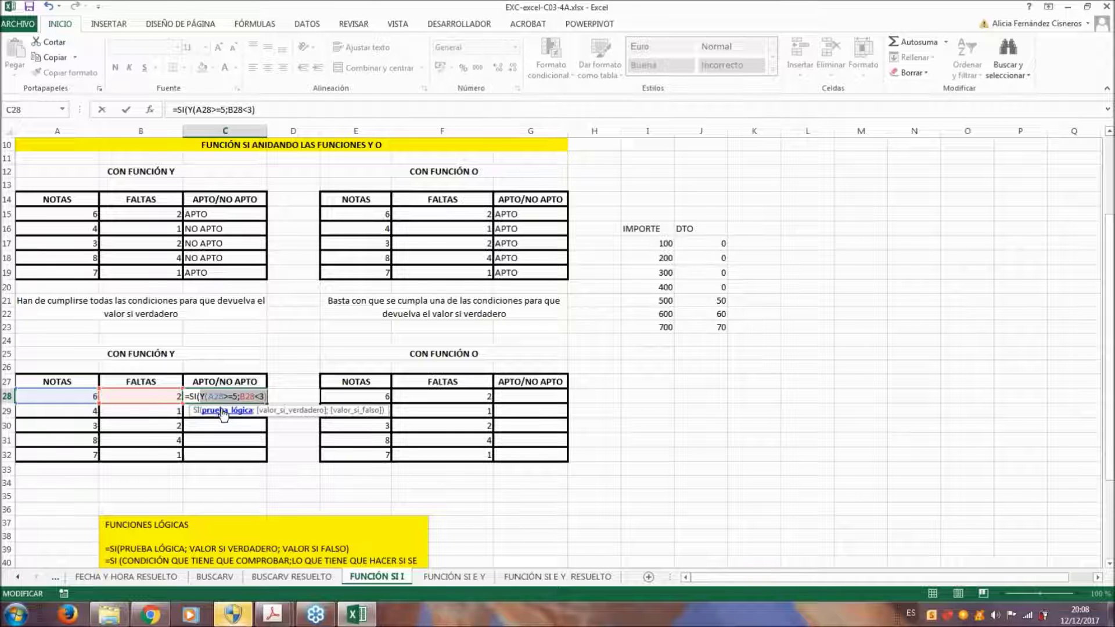
left_click(271, 395)
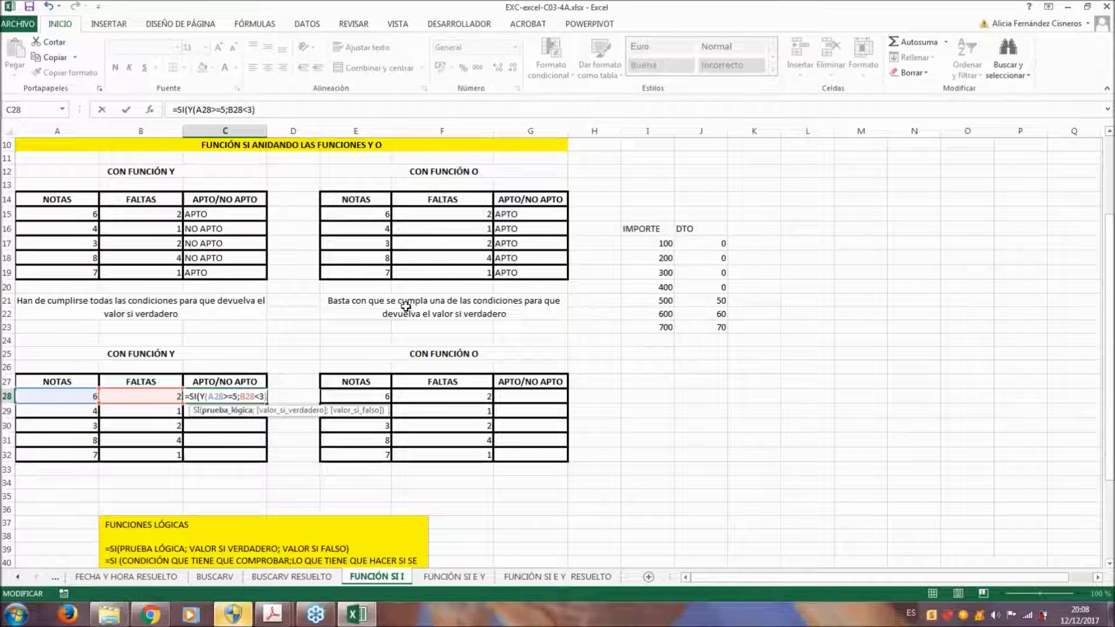
Add "APTO" as the value if true in the C28 formula
type(";")
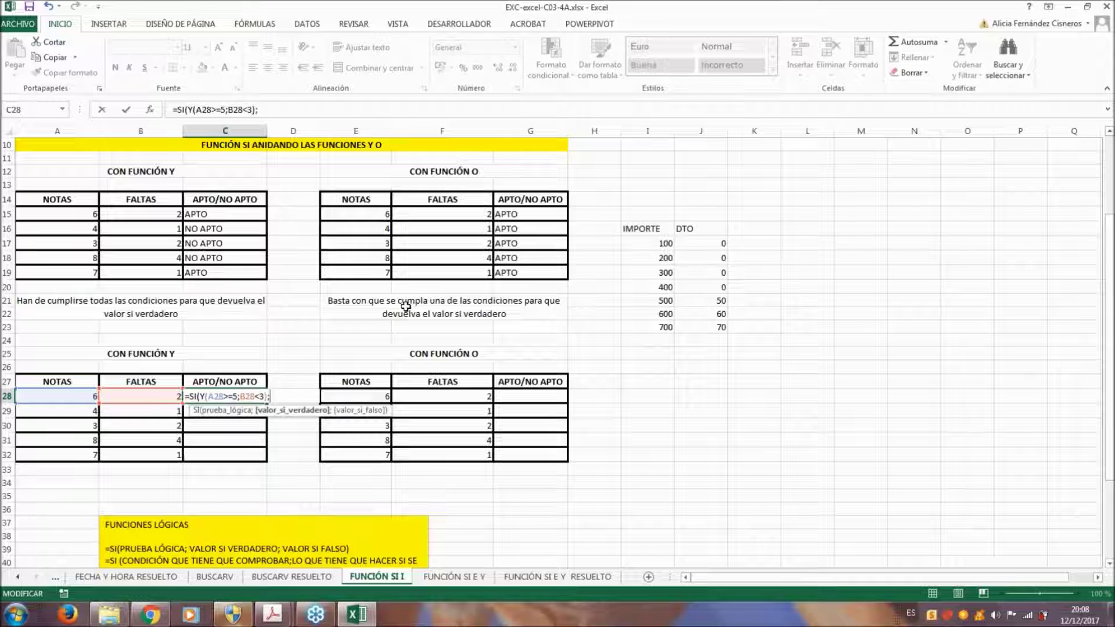
type("\"")
type("A")
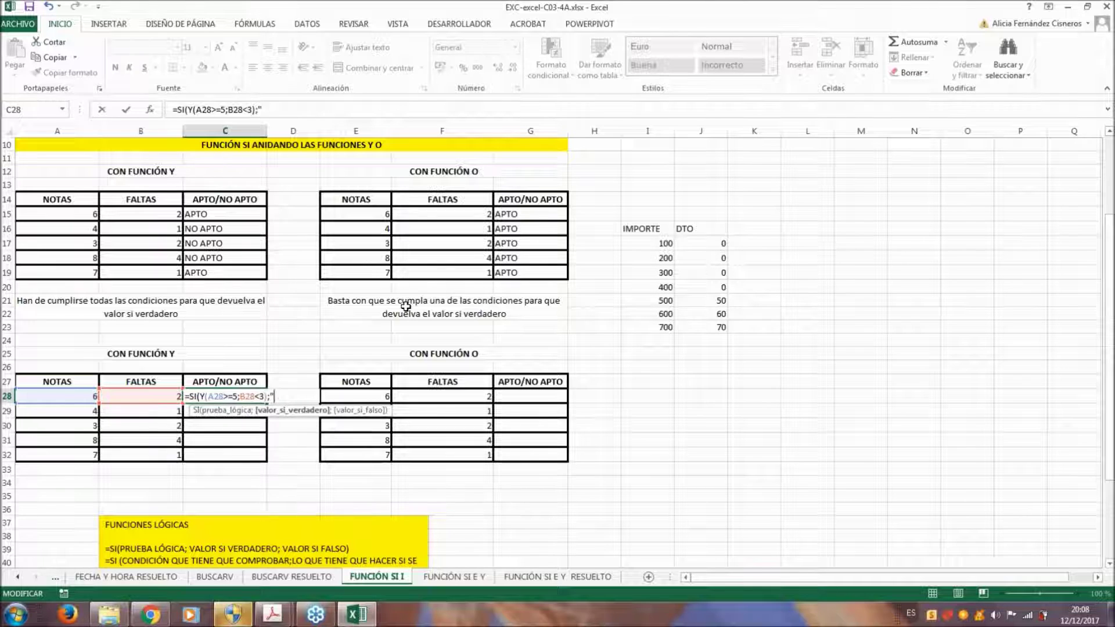
type("PTO\"")
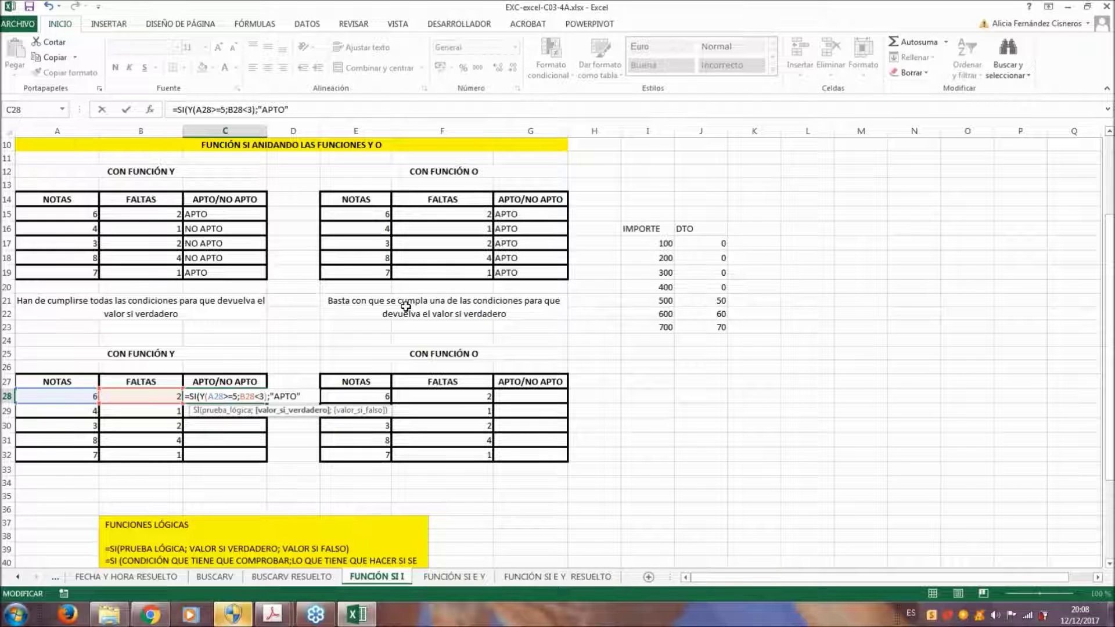
Complete the C28 formula with "NO APTO" as the value if false and copy it down to C32
type(";")
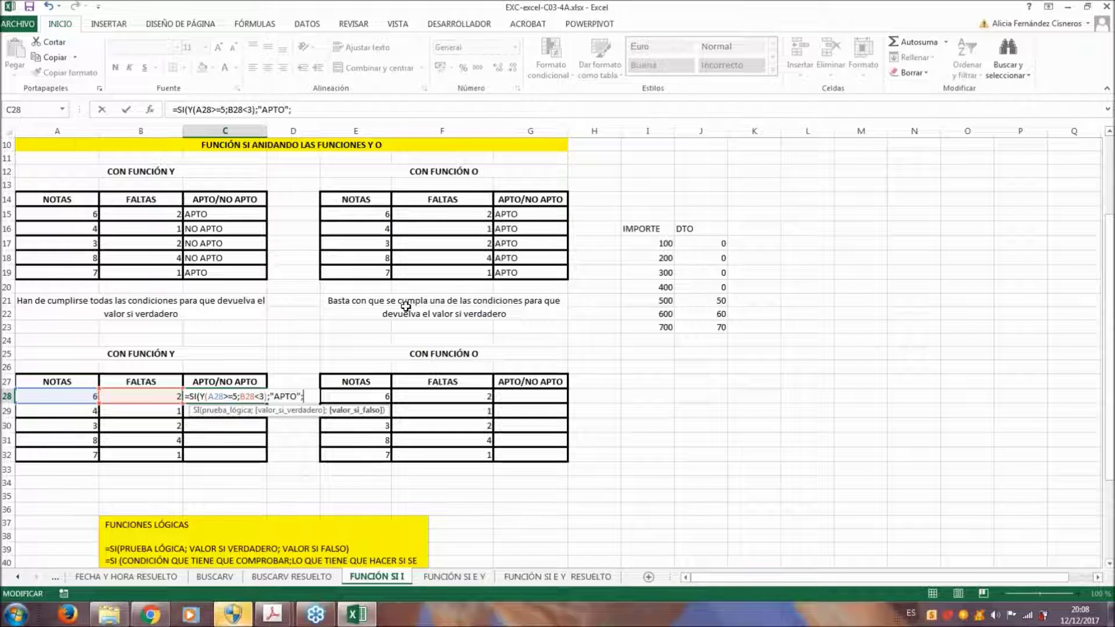
type("\"NO APTO\")")
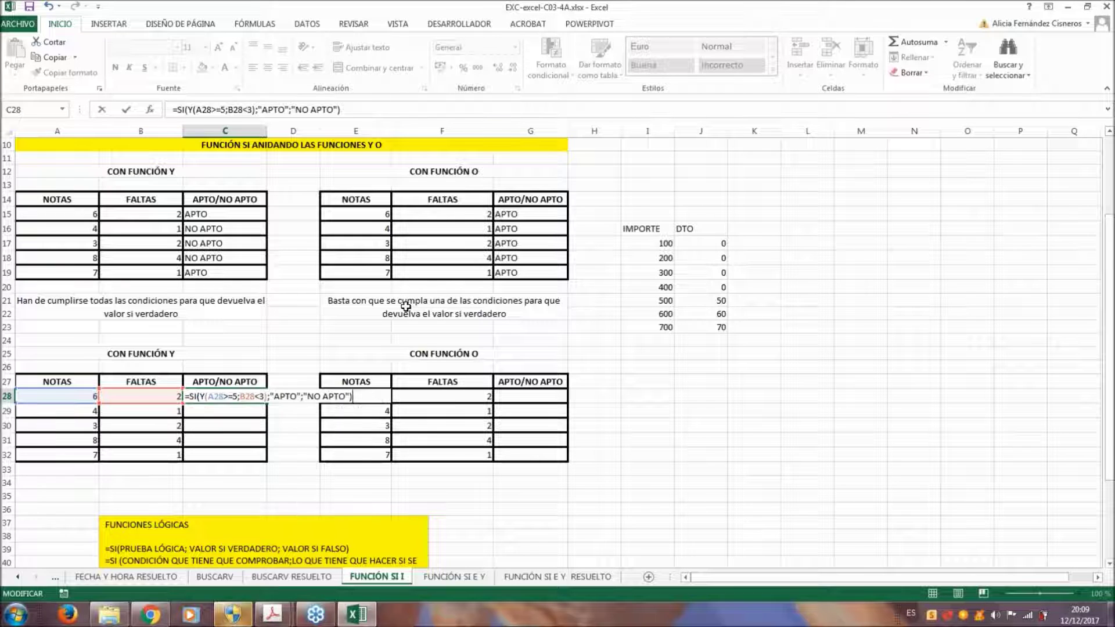
key("Return")
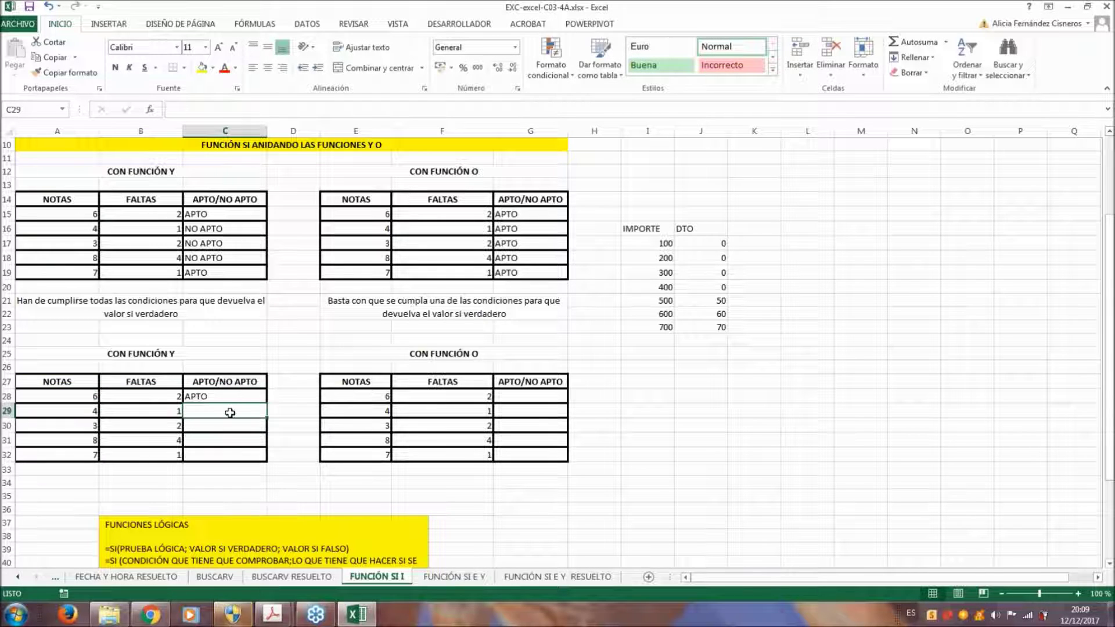
left_click(235, 395)
left_click_drag(268, 405, 268, 462)
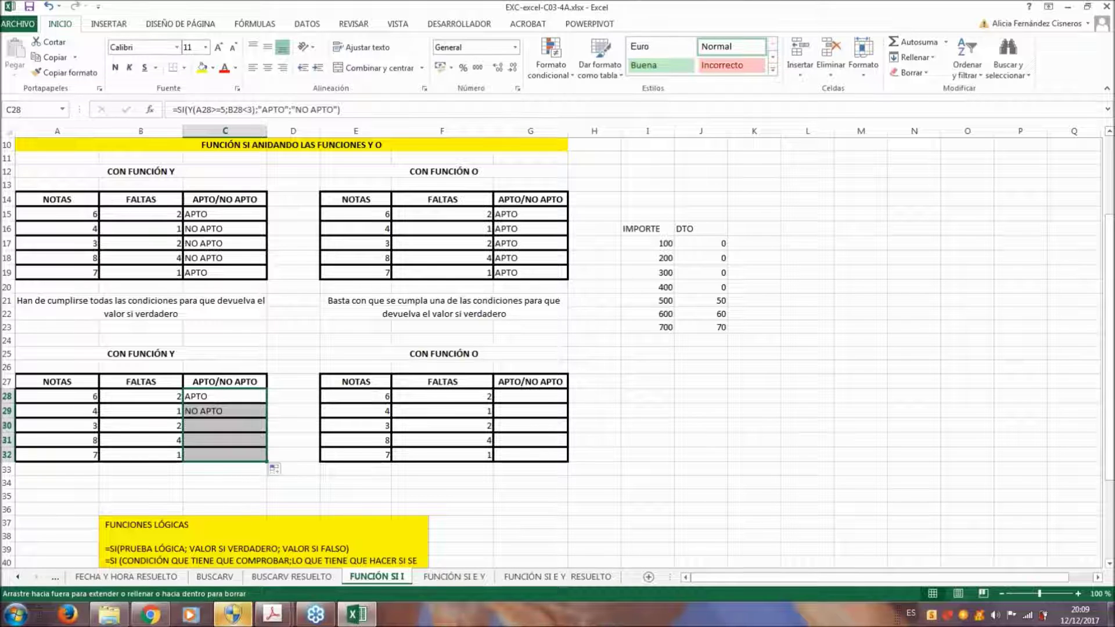
Check the grades, absences and APTO/NO APTO results row by row in the lower CON FUNCIÓN Y table
left_click_drag(89, 438, 224, 436)
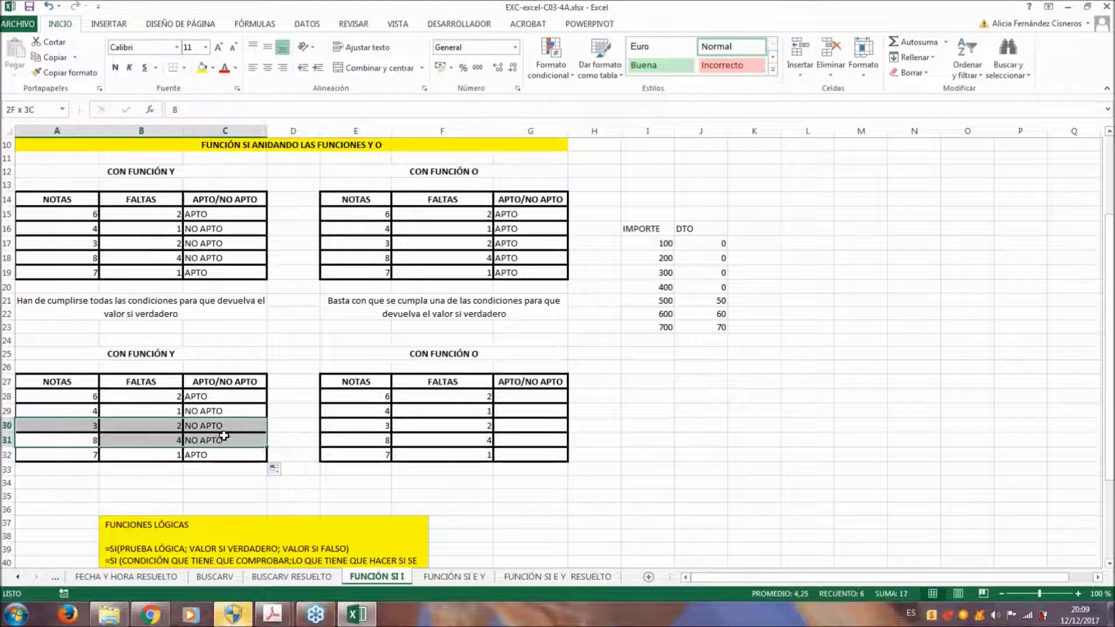
left_click_drag(87, 423, 225, 425)
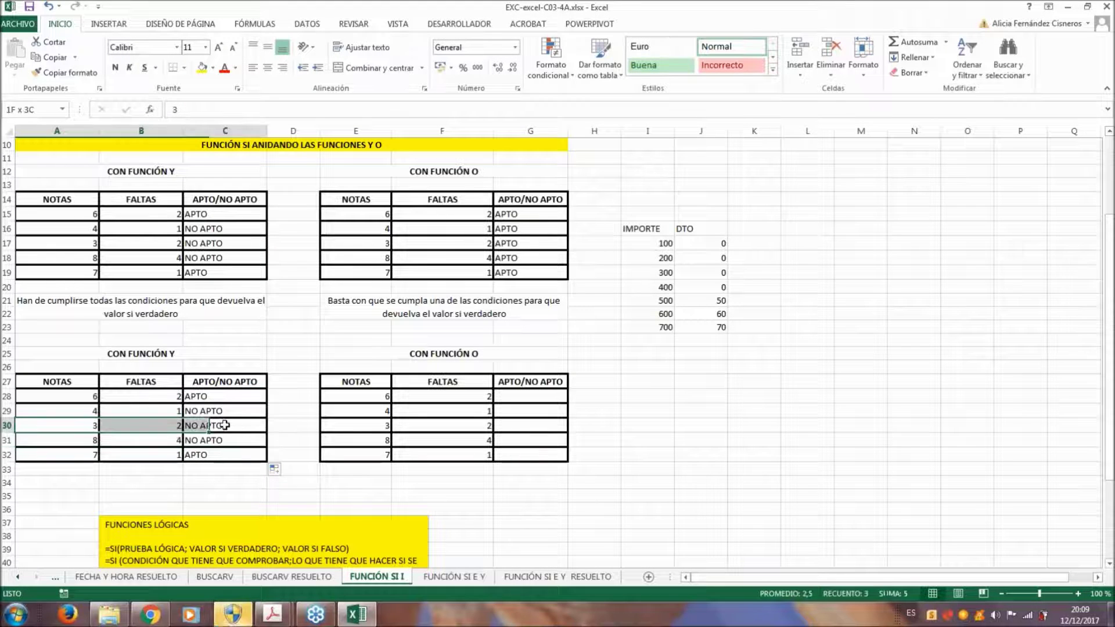
left_click_drag(89, 411, 229, 416)
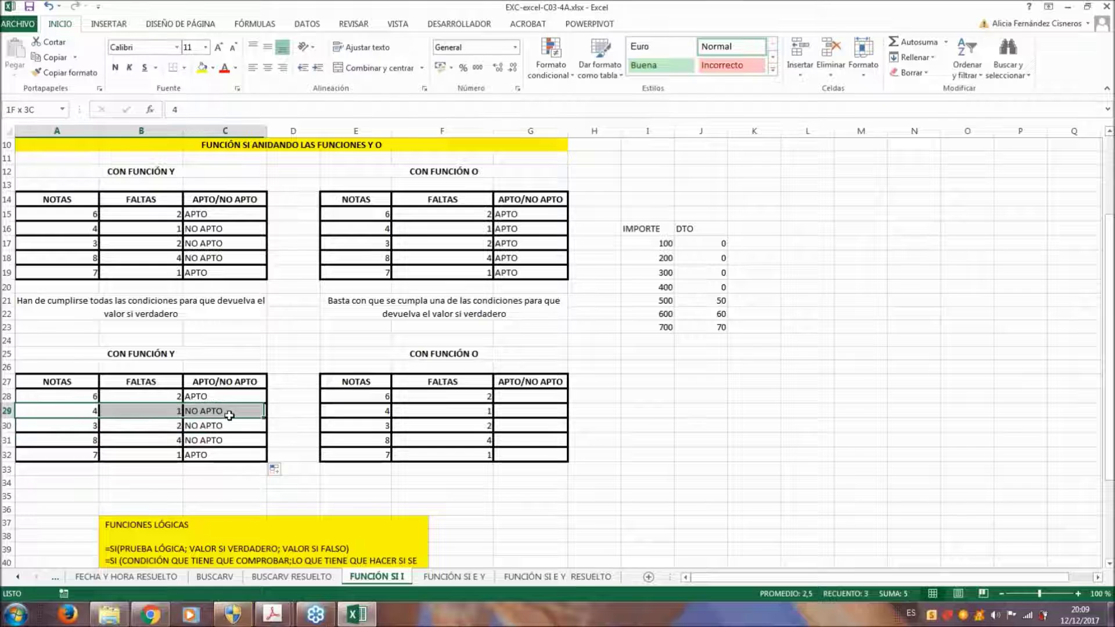
left_click_drag(86, 395, 192, 398)
left_click_drag(87, 455, 201, 458)
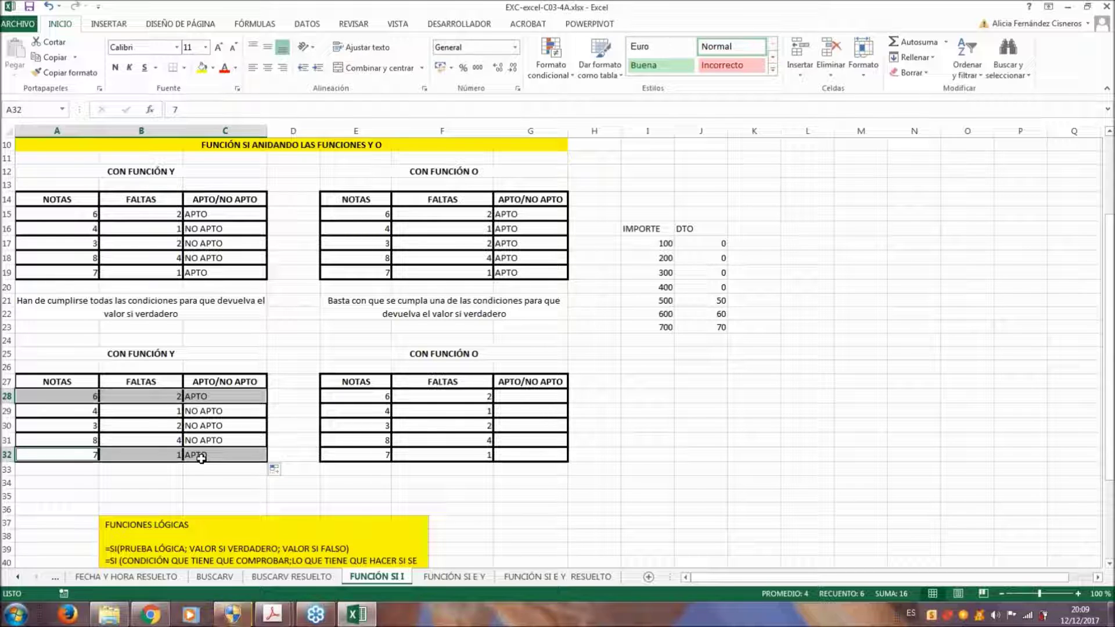
Start a SI formula in G28 of the empty CON FUNCIÓN O table, nesting an O function with E28>=5 as first condition
left_click(543, 398)
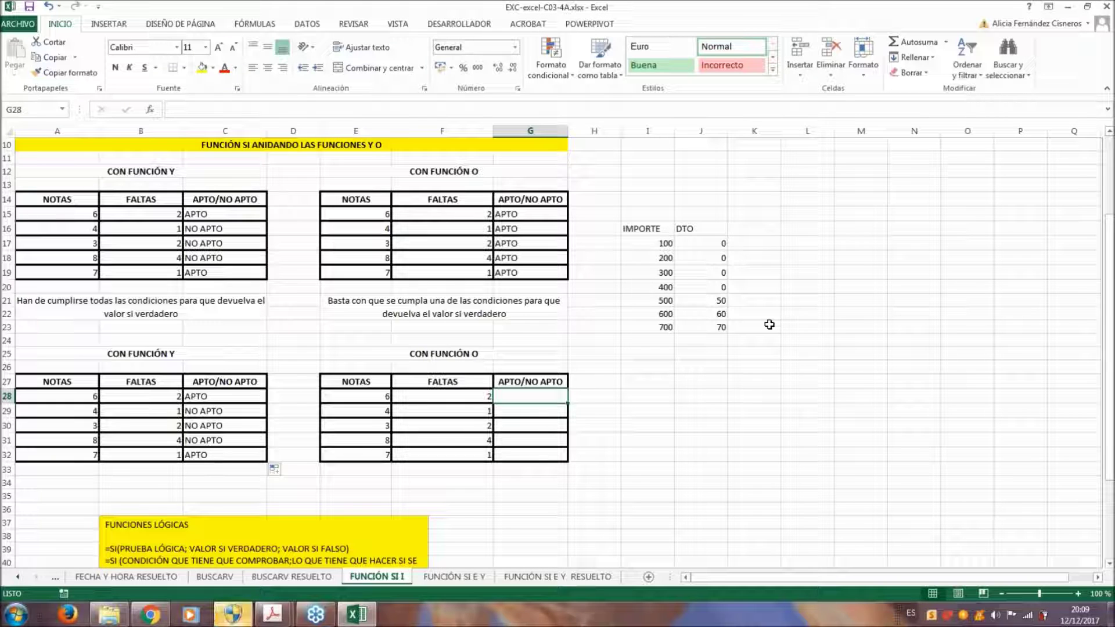
type("=SI(")
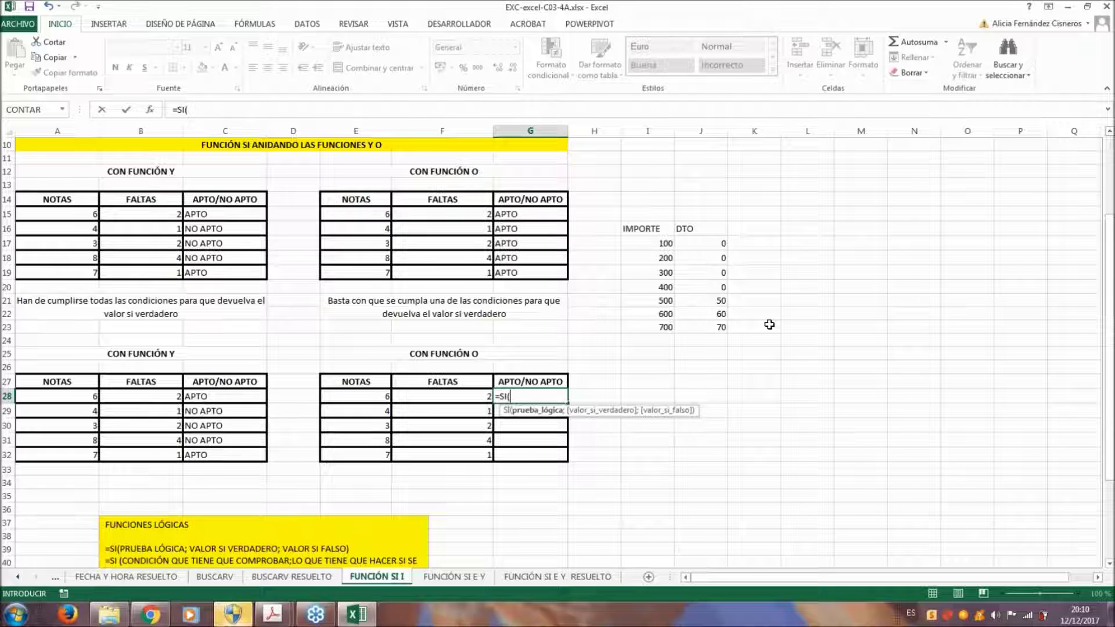
type("O(")
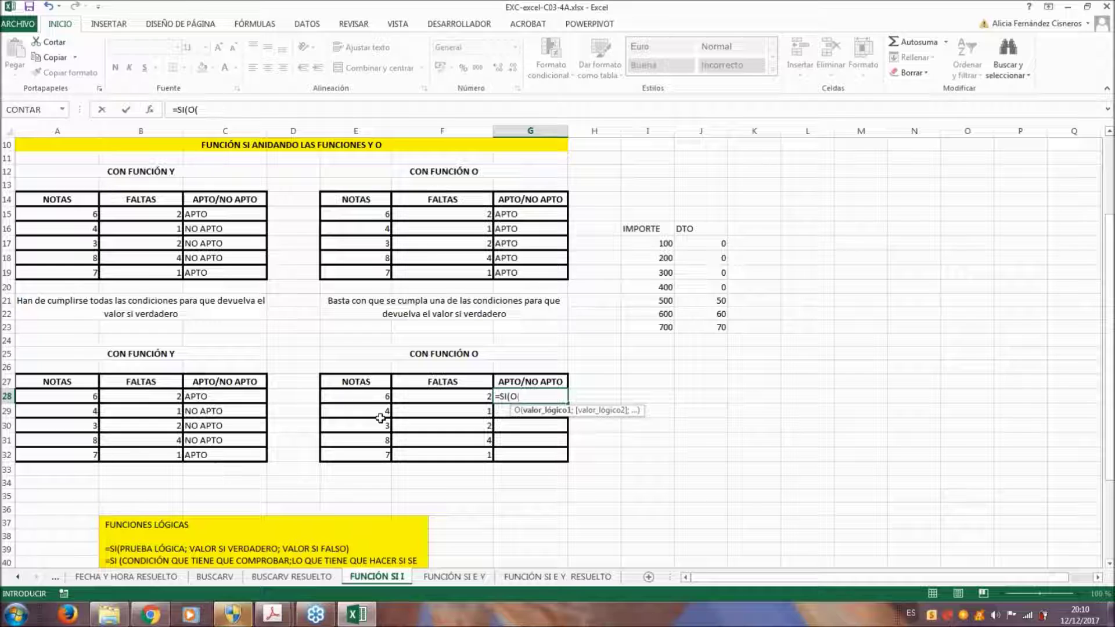
left_click(372, 395)
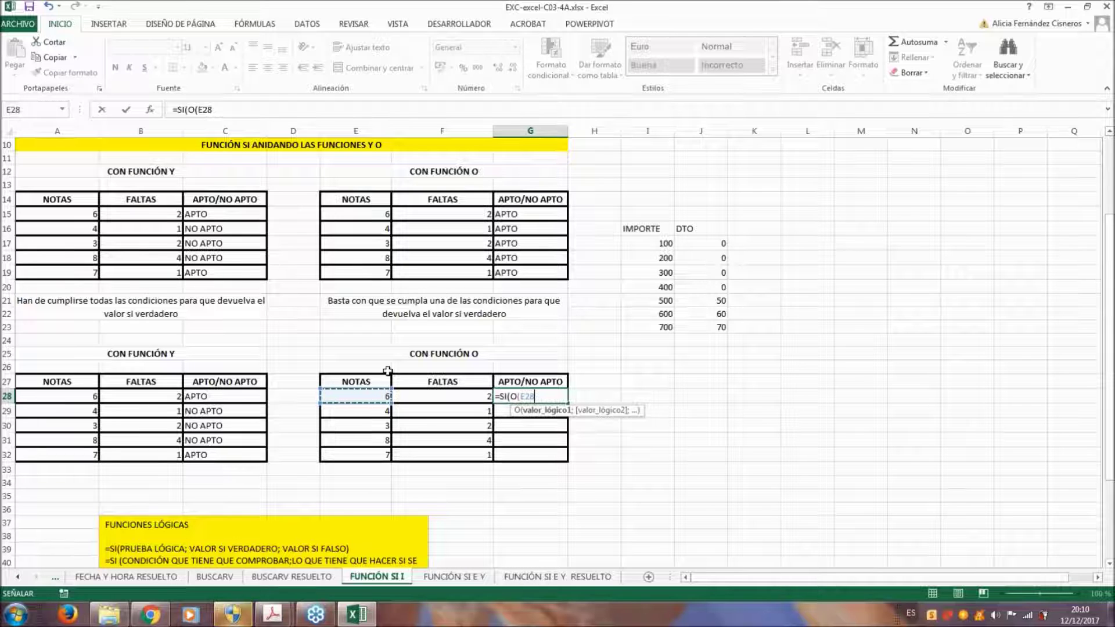
type(">=5")
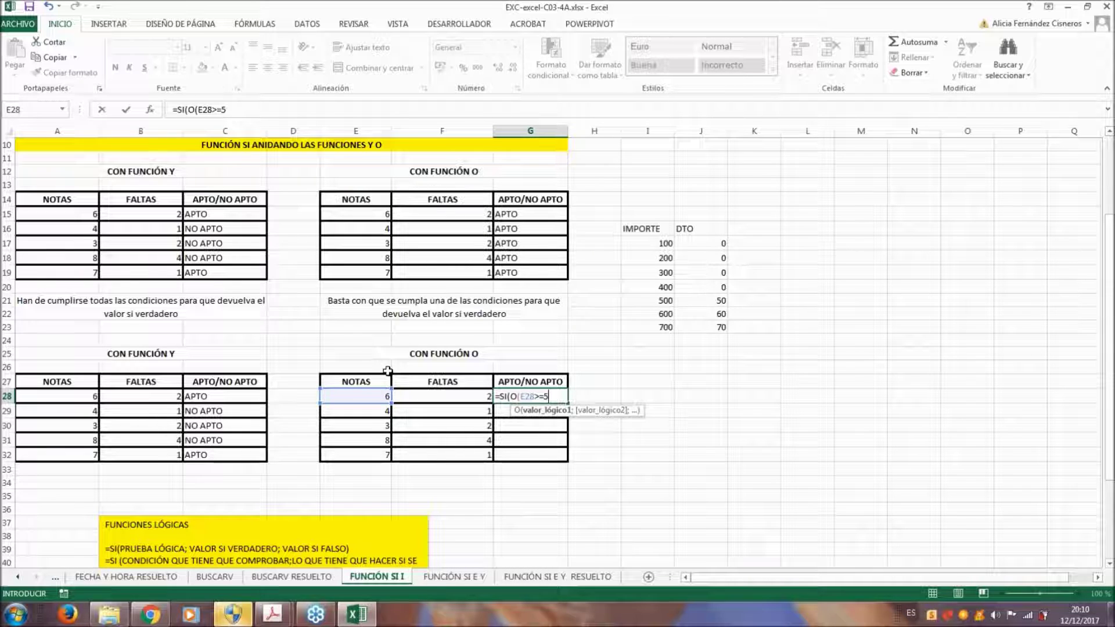
Add F28<3 as the second condition of the nested O function and close that function
type(";")
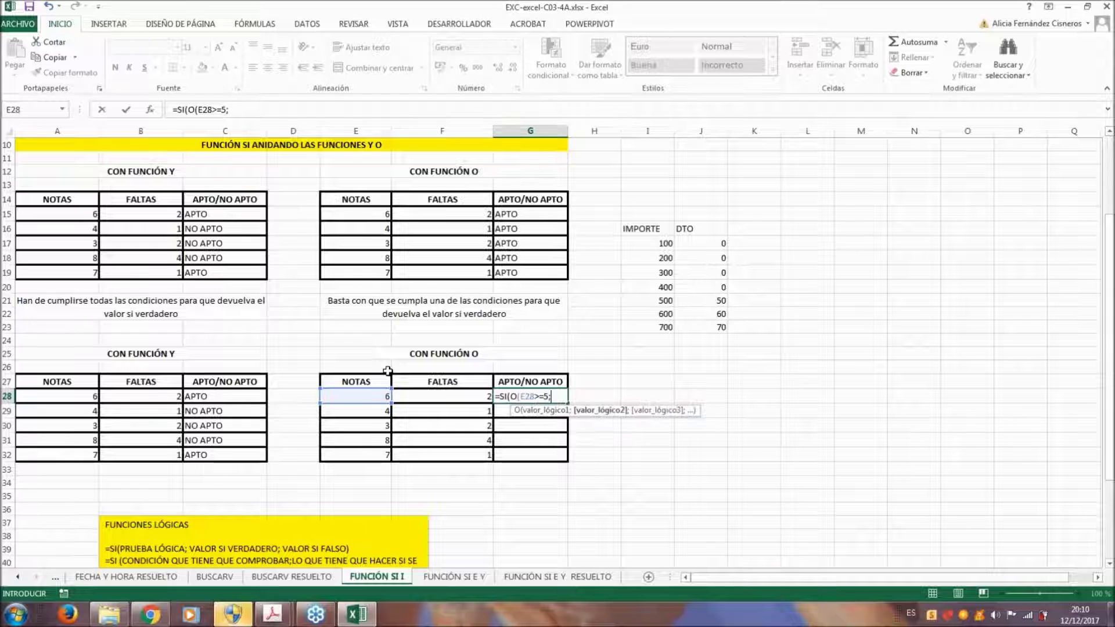
left_click(465, 394)
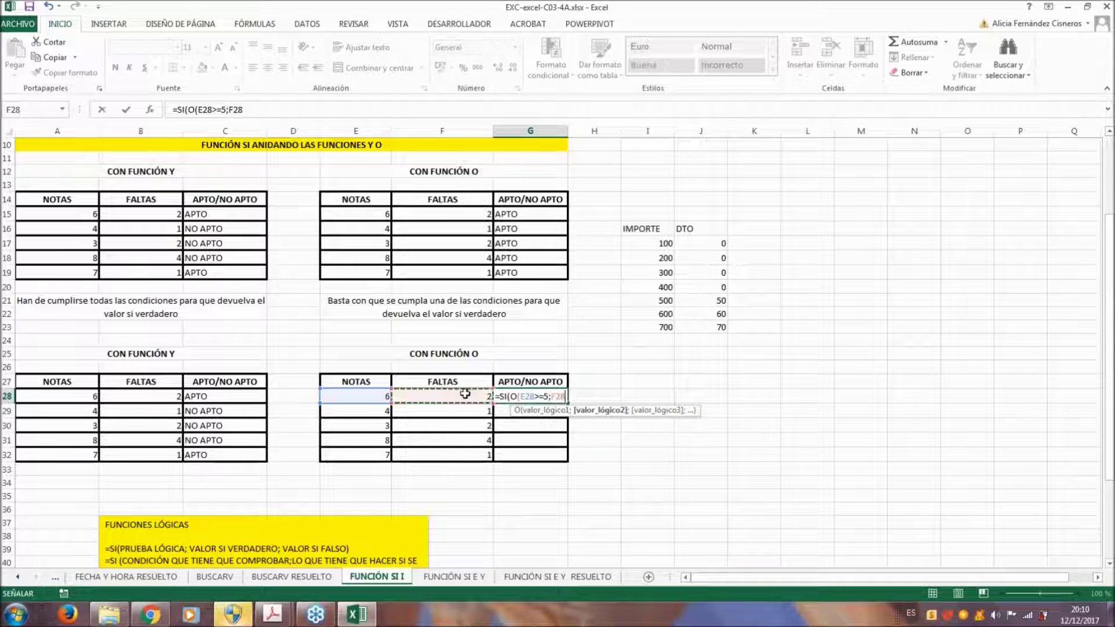
type("<3")
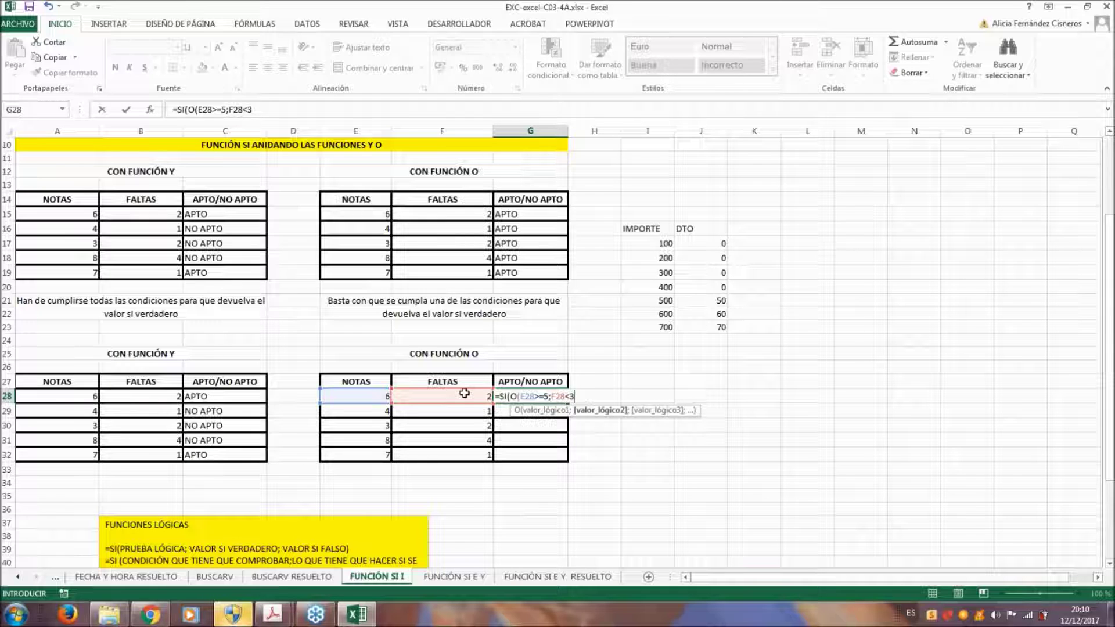
type(")")
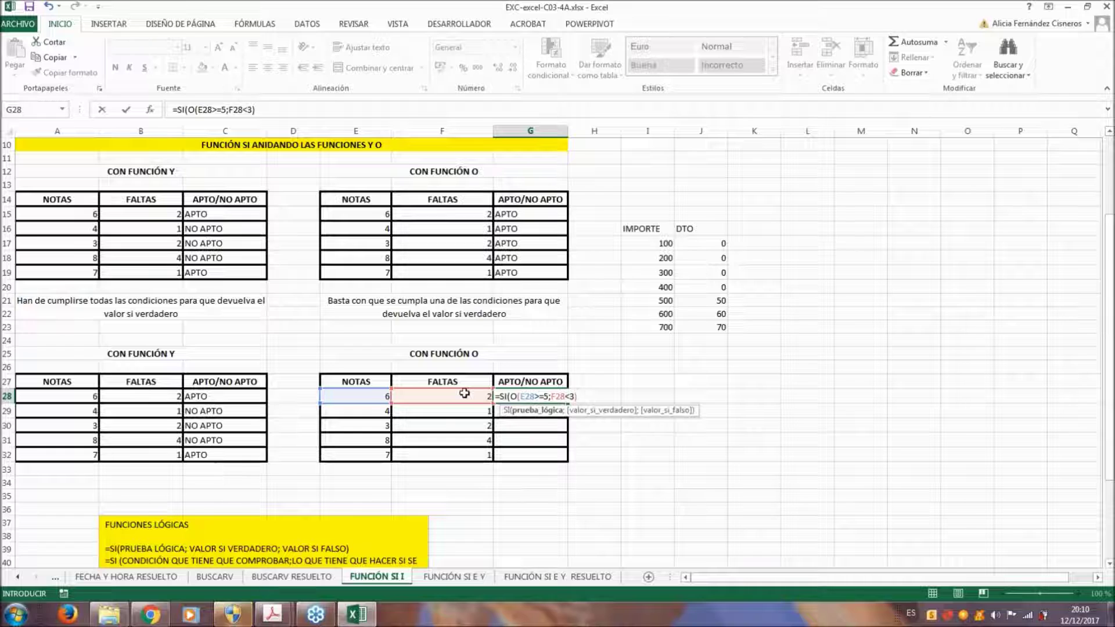
Complete the G28 formula with "APTO" if true and "NO APTO" if false, and copy it down to G32
type(";")
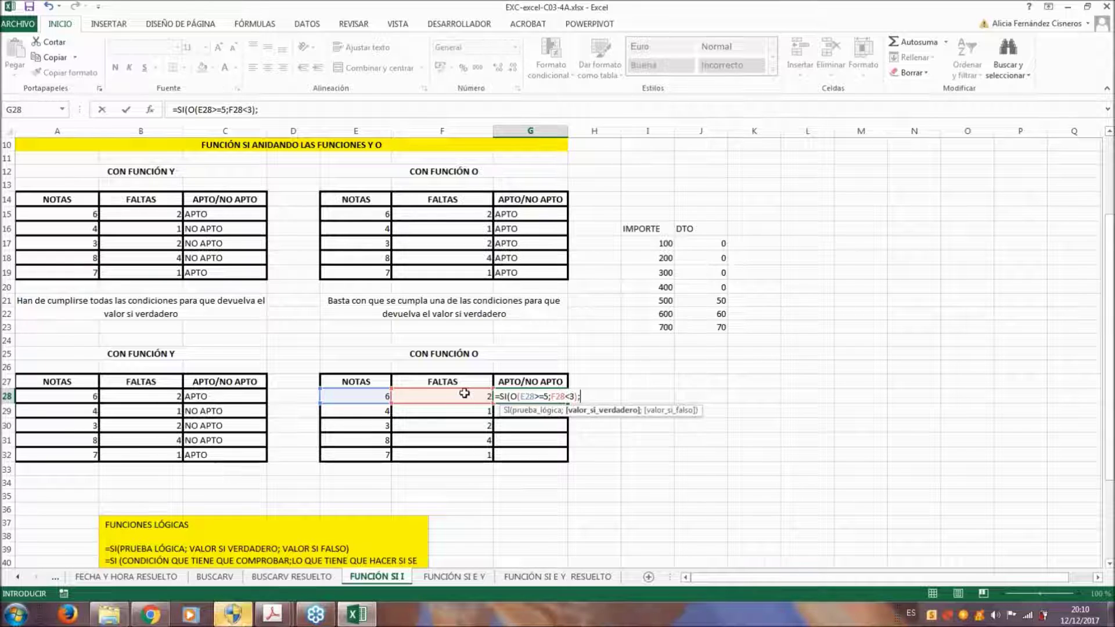
type("\"APTO\";\"NO APTO\"")
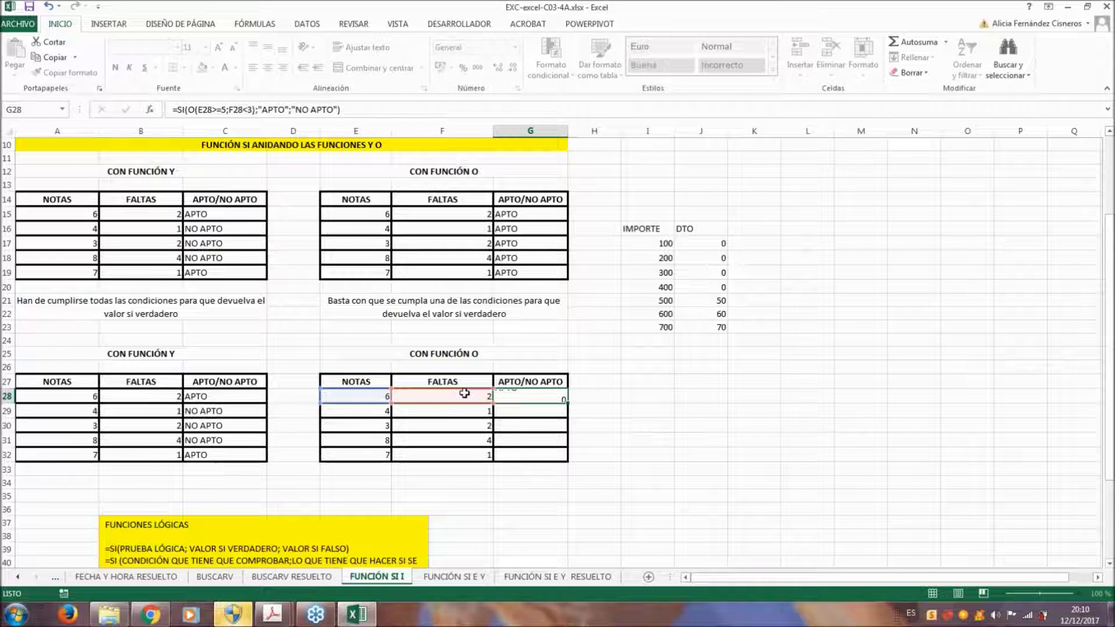
key("Return")
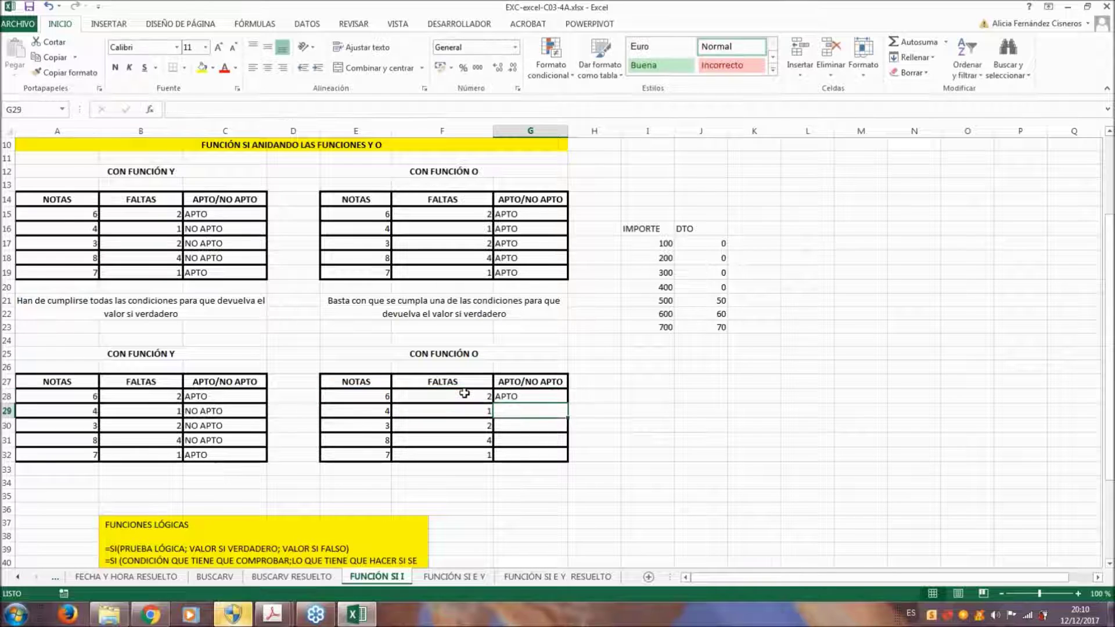
left_click(530, 398)
left_click_drag(567, 403, 571, 463)
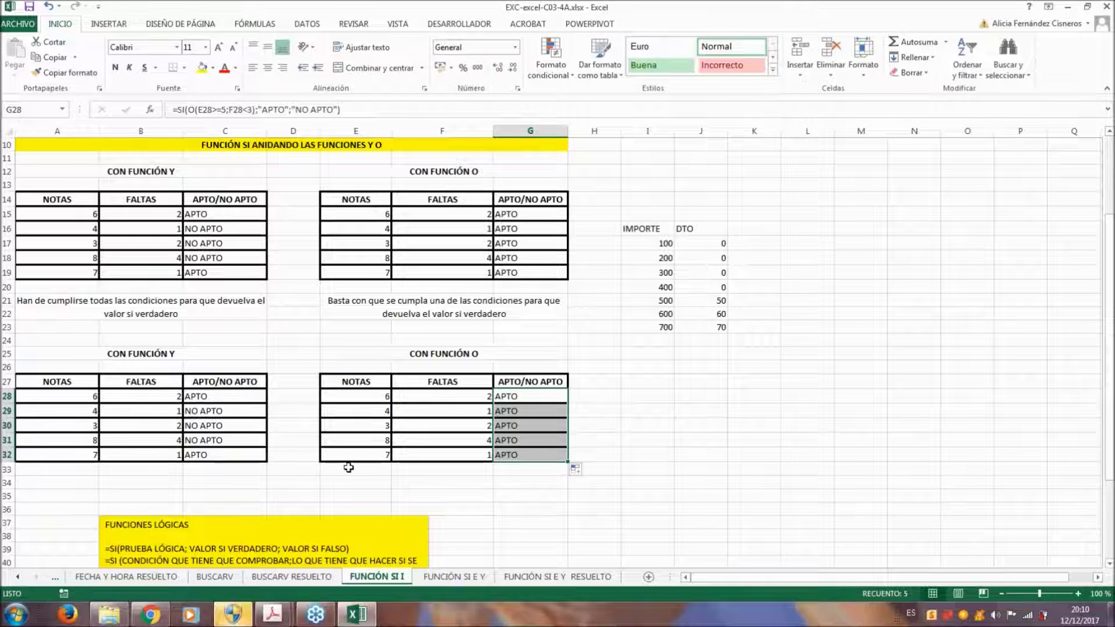
Examine the grades and absences behind the results in the lower CON FUNCIÓN O table, and the FUNCIONES LÓGICAS note below
left_click_drag(342, 411, 470, 412)
left_click(470, 413)
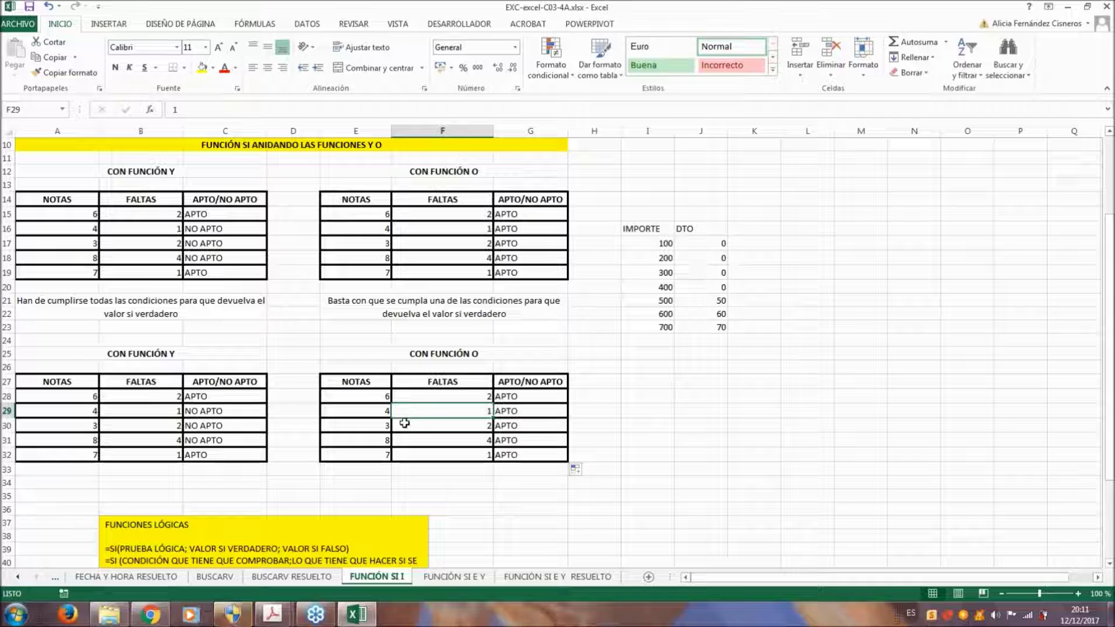
left_click(433, 426)
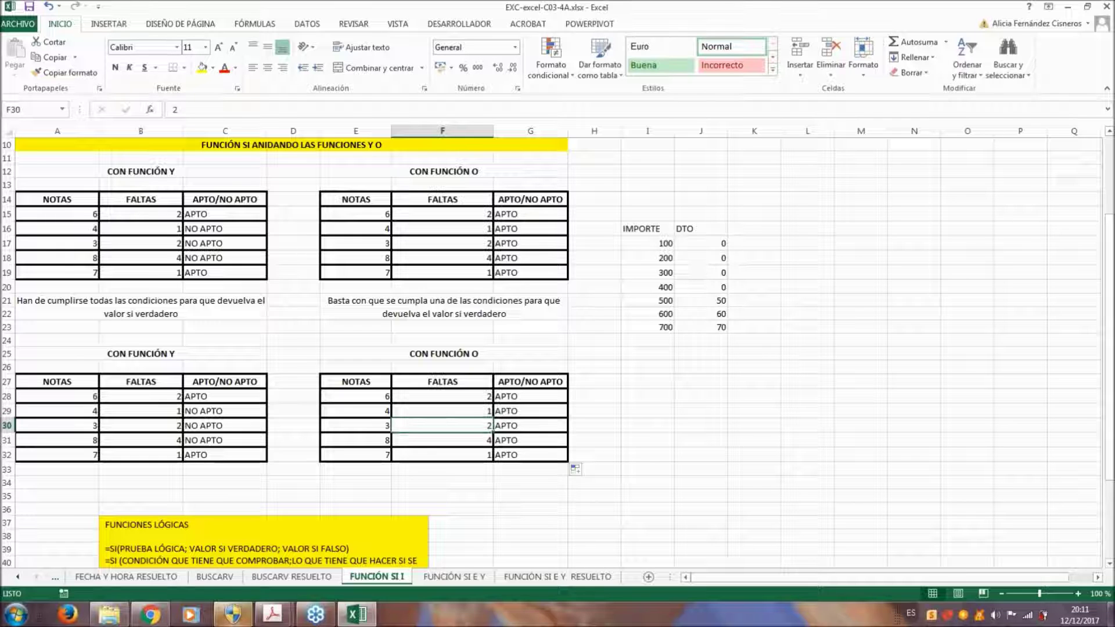
left_click(373, 443)
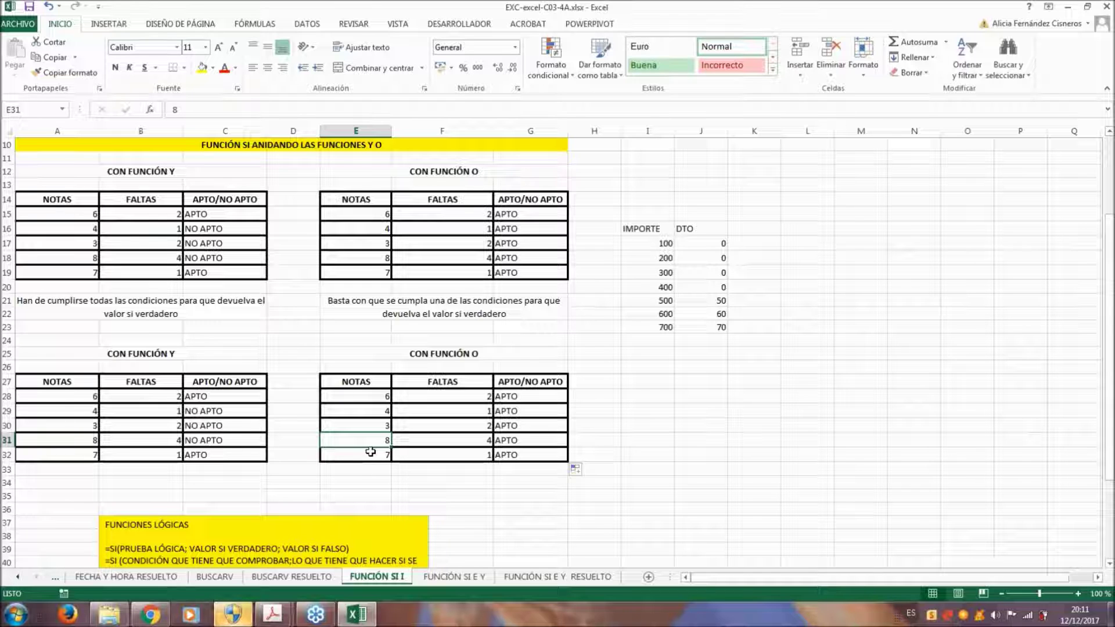
left_click(384, 349)
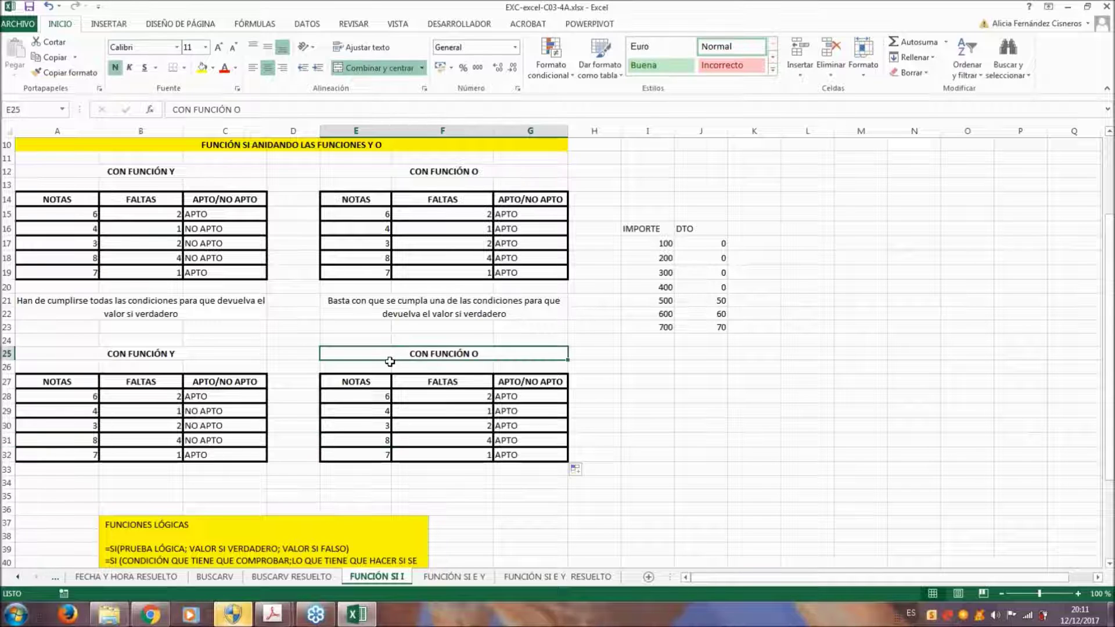
scroll(384, 350, "down", 4)
scroll(384, 349, "down", 1)
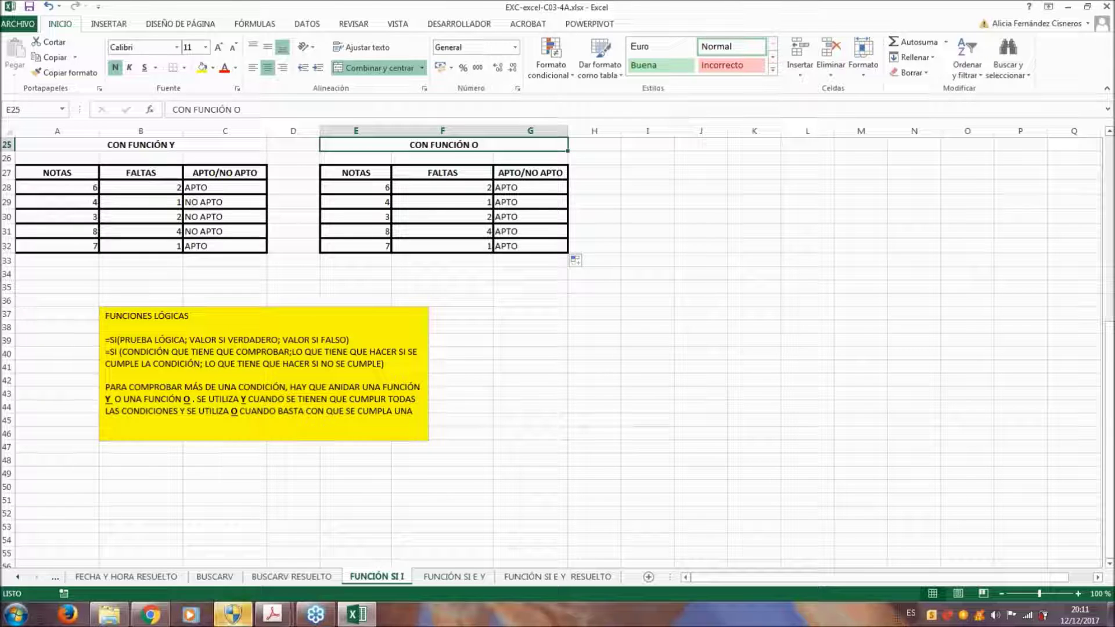
Open the FUNCIÓN SI E Y sheet and review the employee, hours, department, position and S. BASE columns
left_click(457, 577)
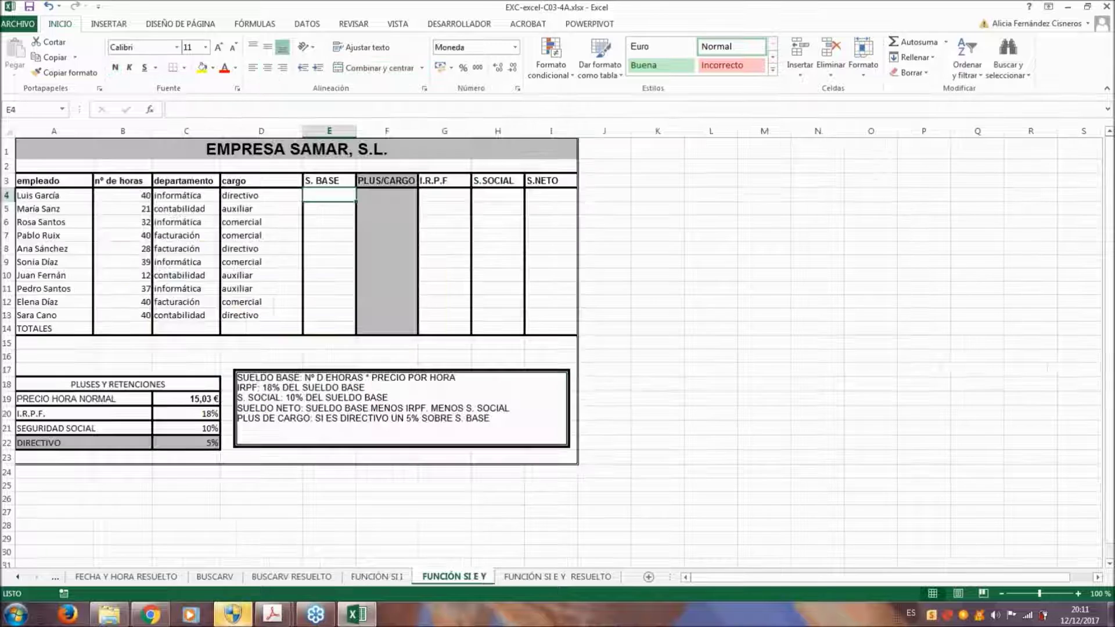
left_click(209, 208)
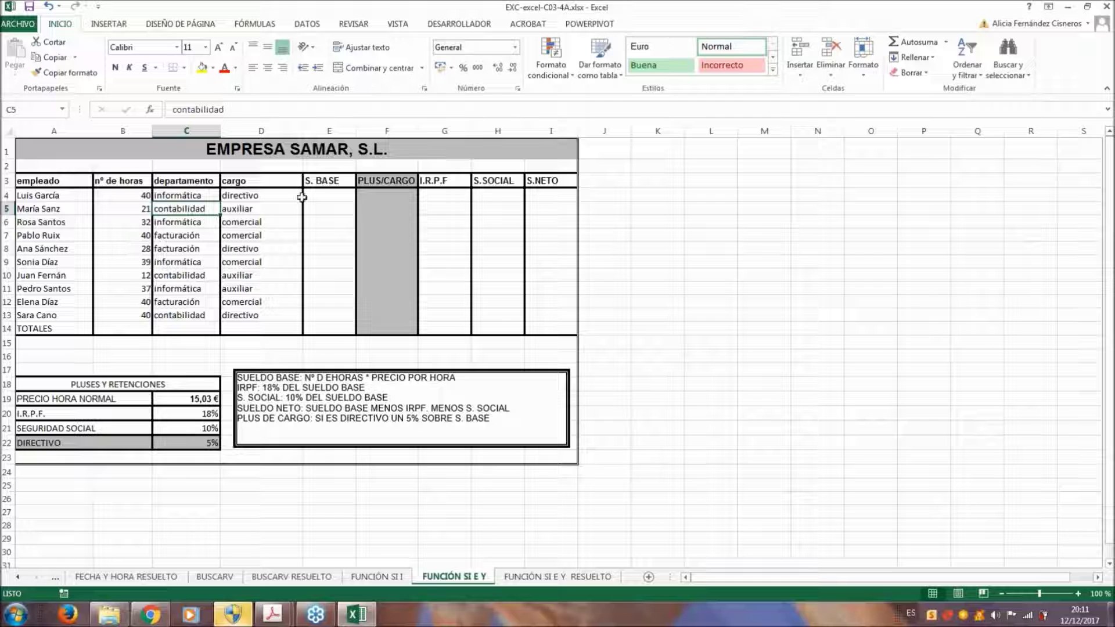
left_click(52, 197)
left_click_drag(134, 196, 141, 314)
left_click_drag(193, 196, 196, 316)
left_click_drag(245, 197, 294, 316)
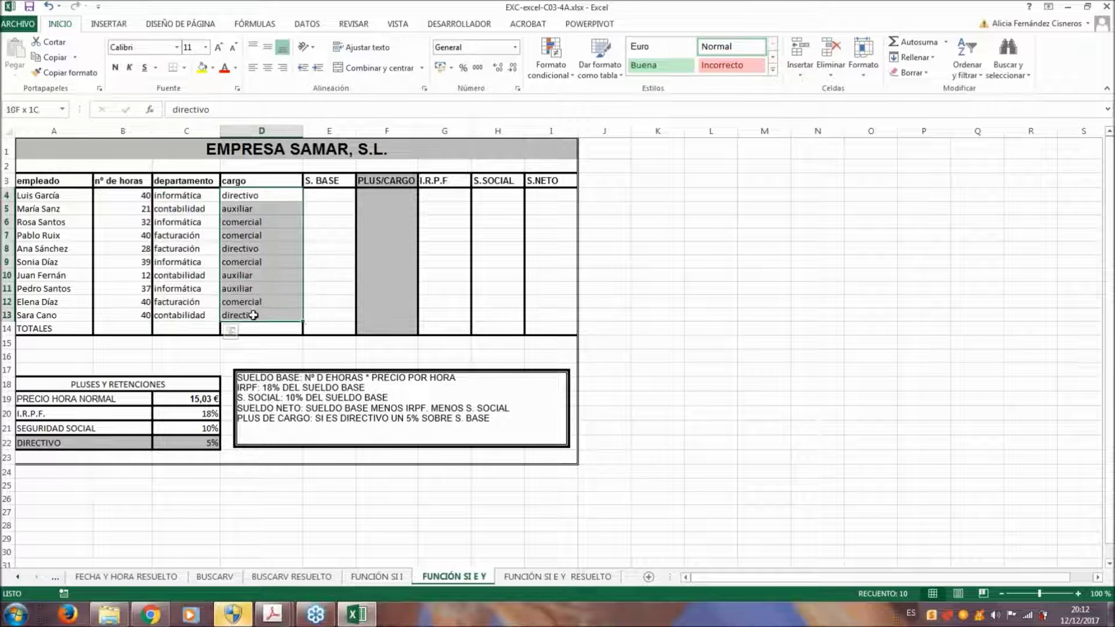
left_click_drag(339, 194, 362, 220)
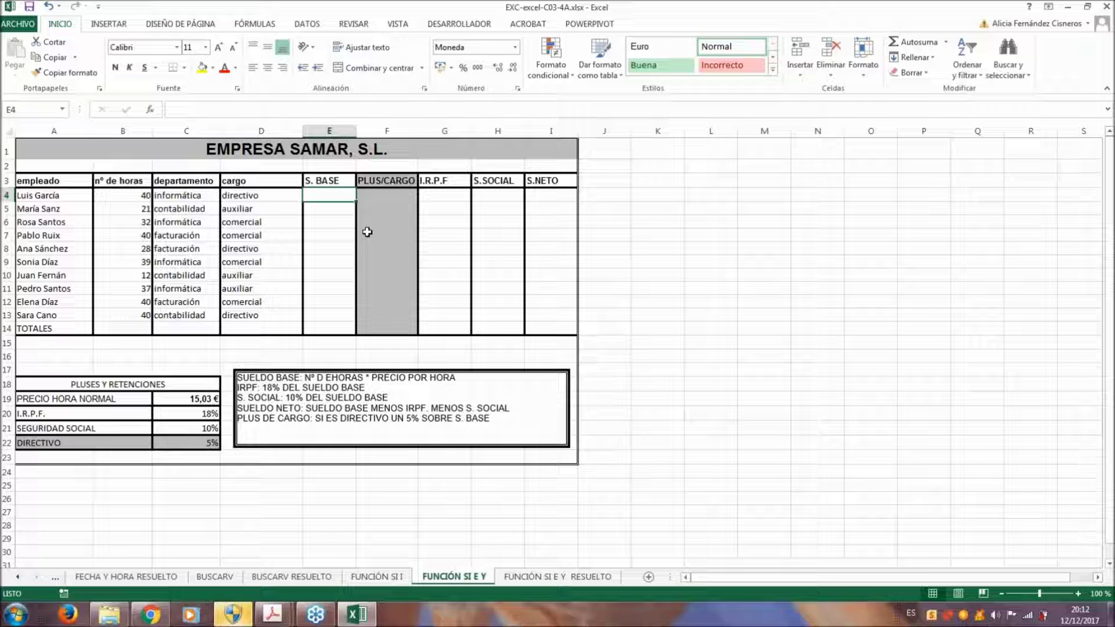
left_click(203, 399)
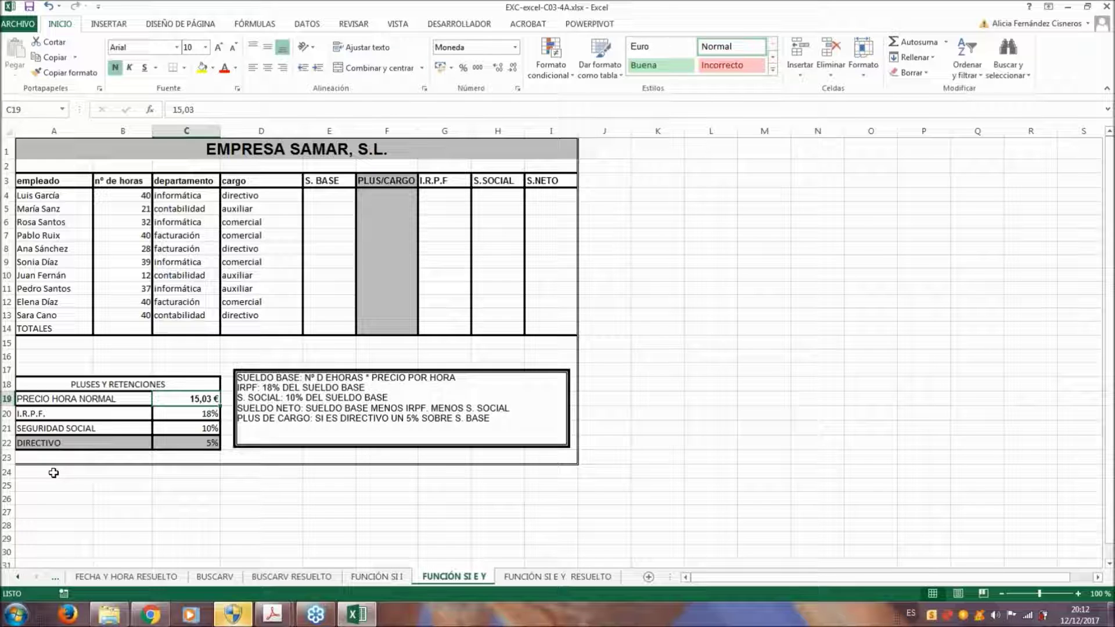
type("=")
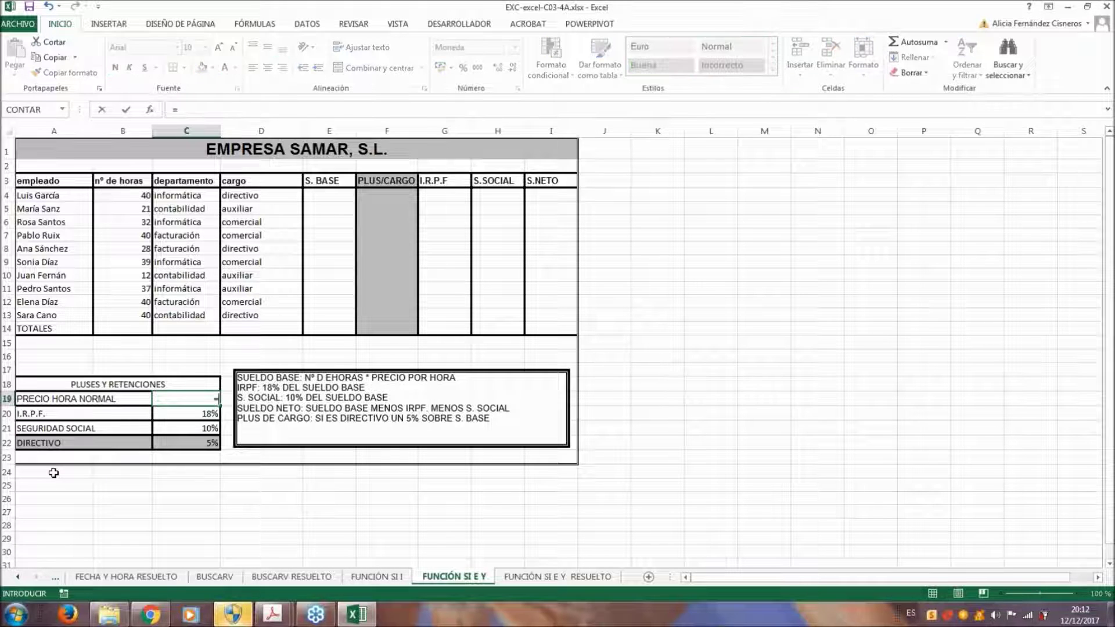
key("Escape")
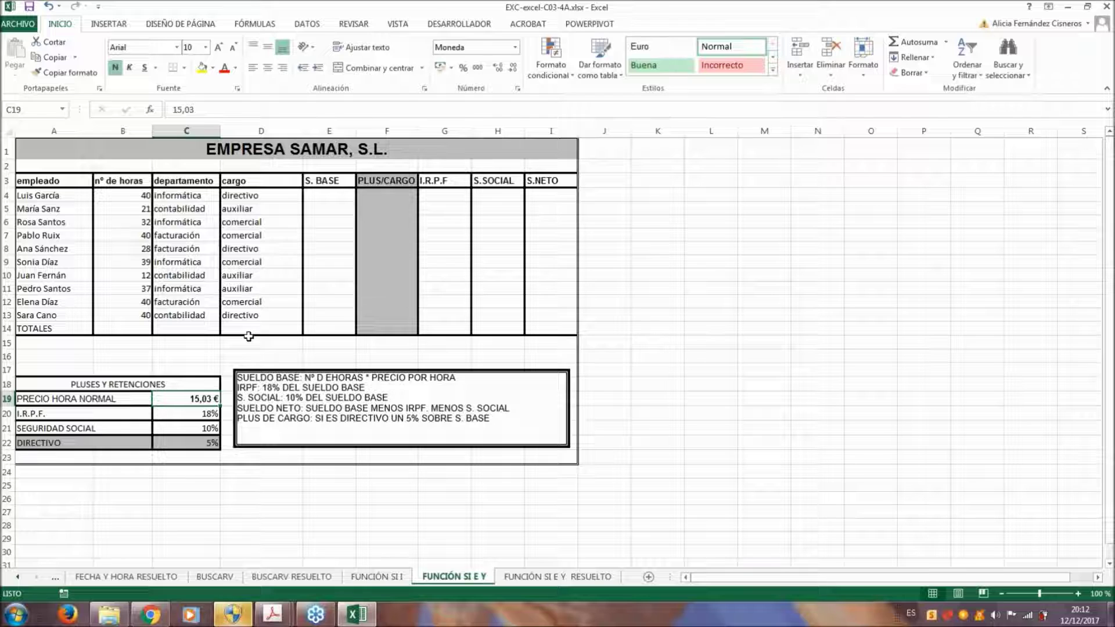
Calculate the S. BASE column with =B4*$C$19 in E4, locking the hourly rate reference, and copy it down to E13
left_click(340, 194)
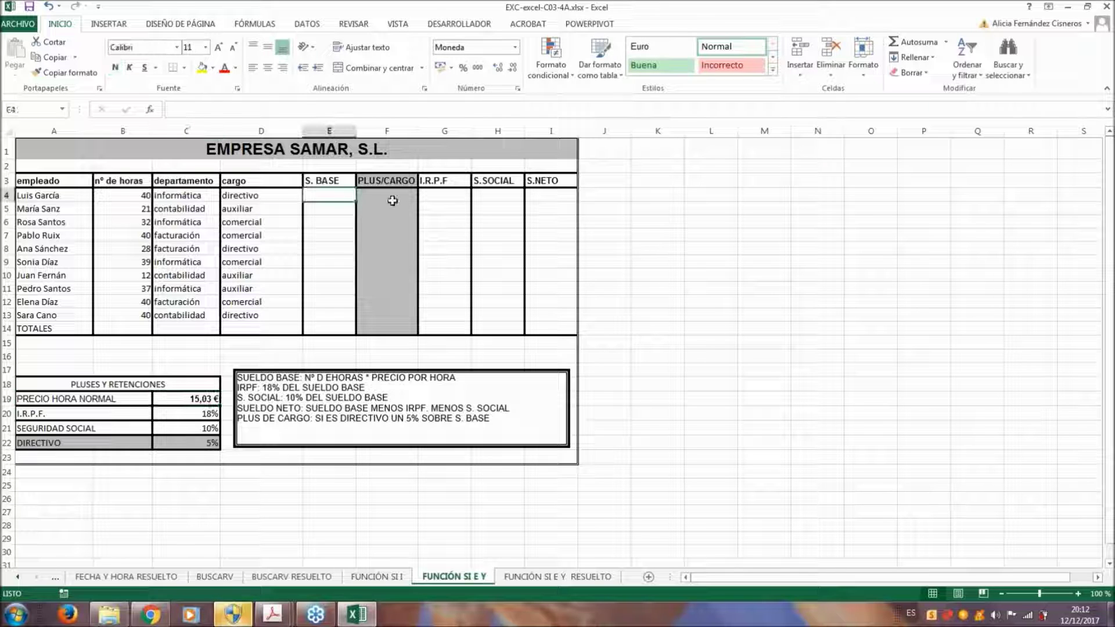
type("=")
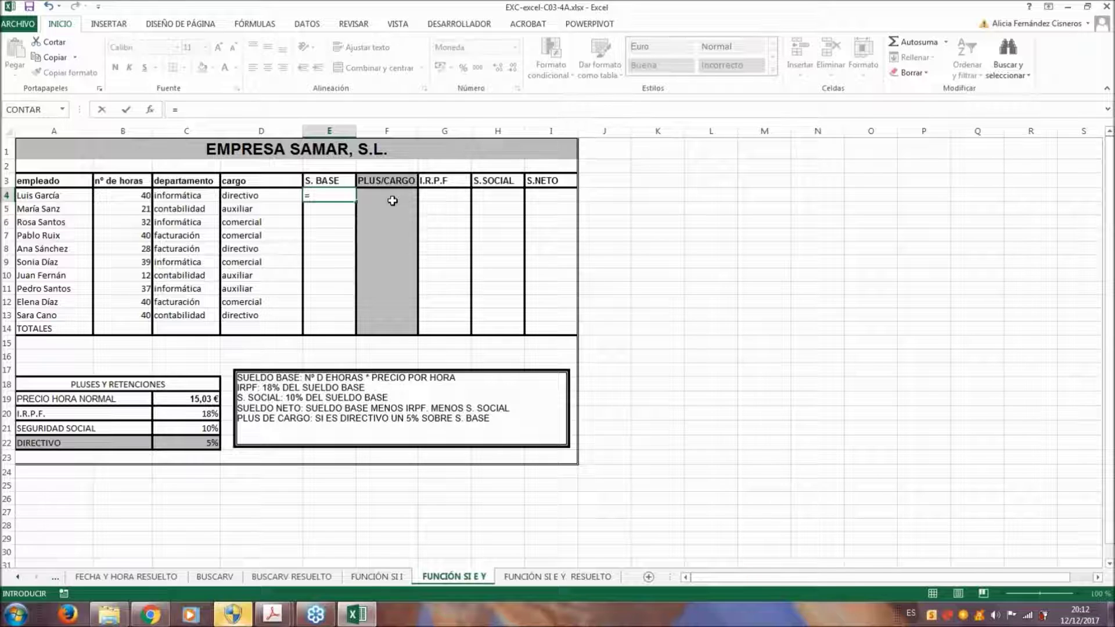
left_click(125, 198)
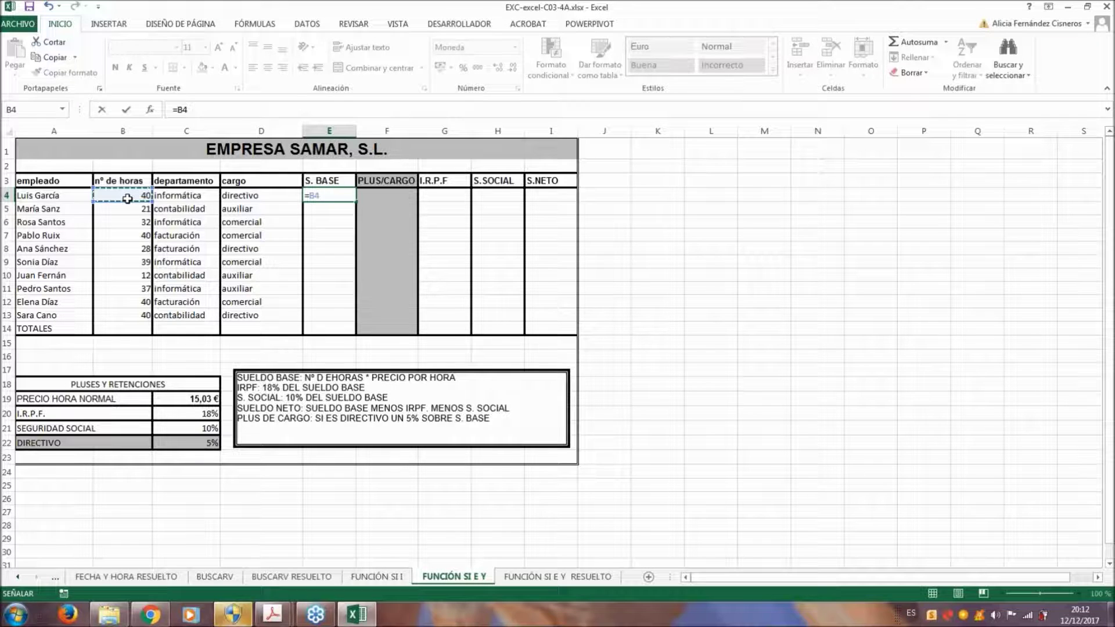
type("*")
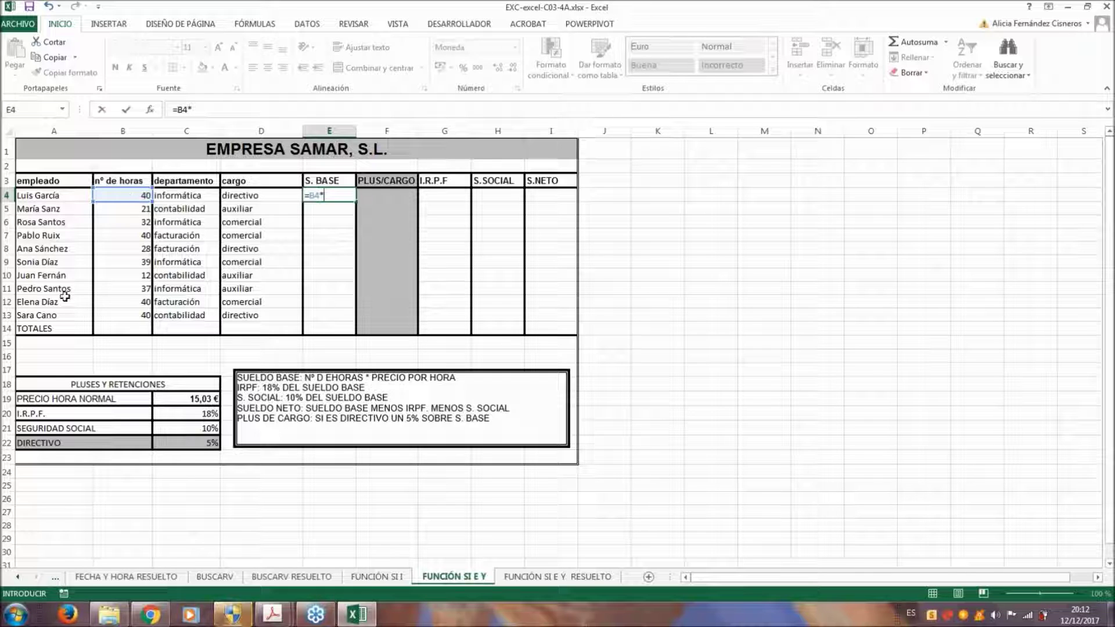
left_click(196, 399)
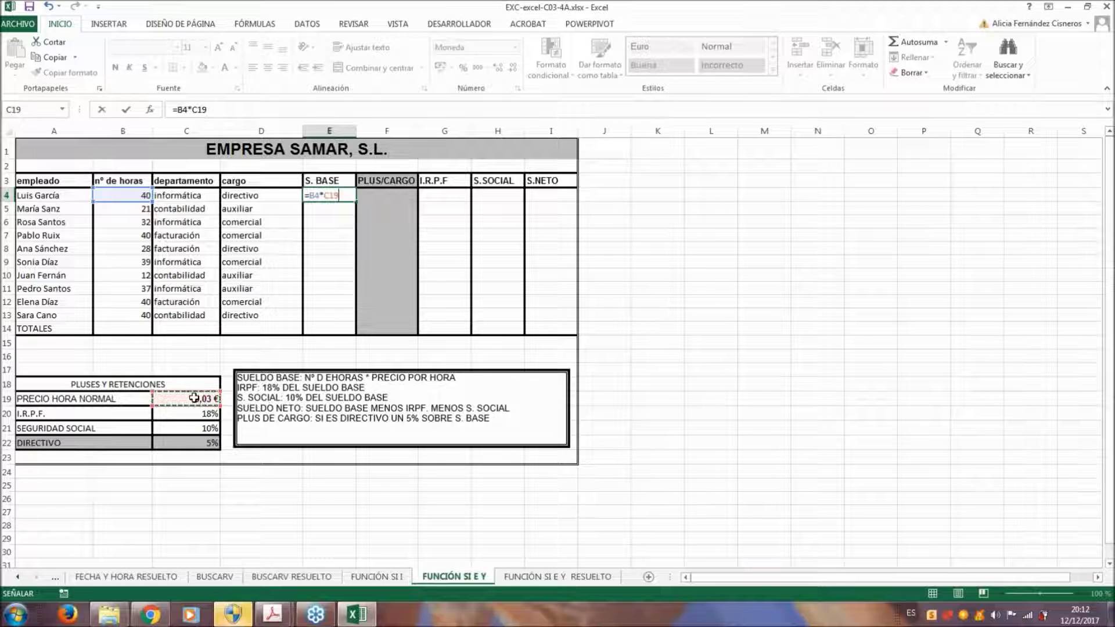
key("F4")
key("Return")
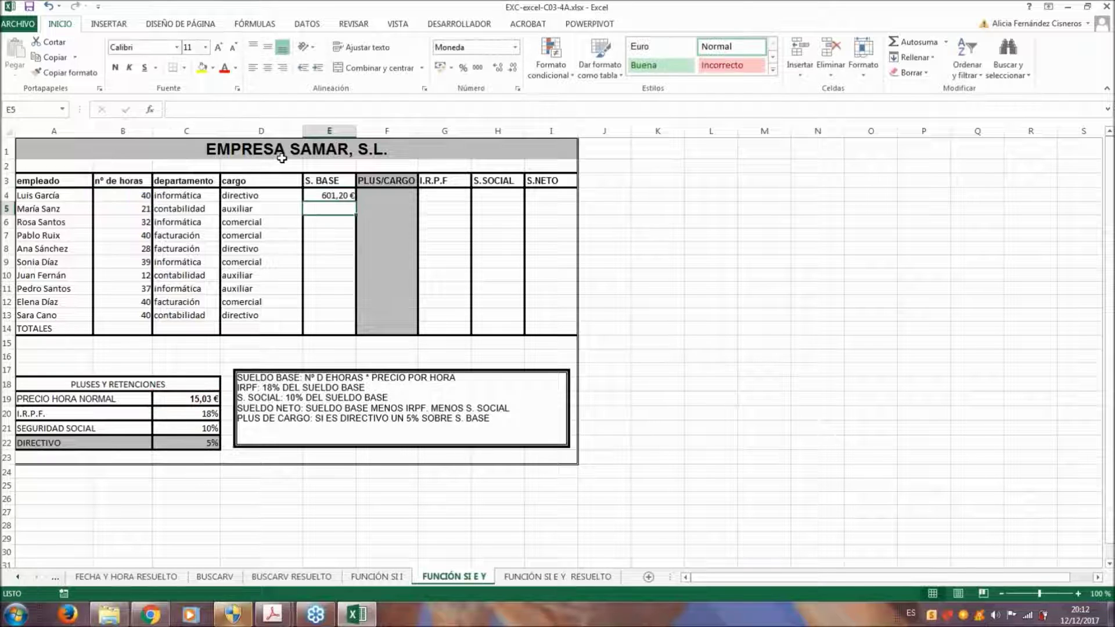
left_click(338, 194)
left_click_drag(355, 200, 339, 316)
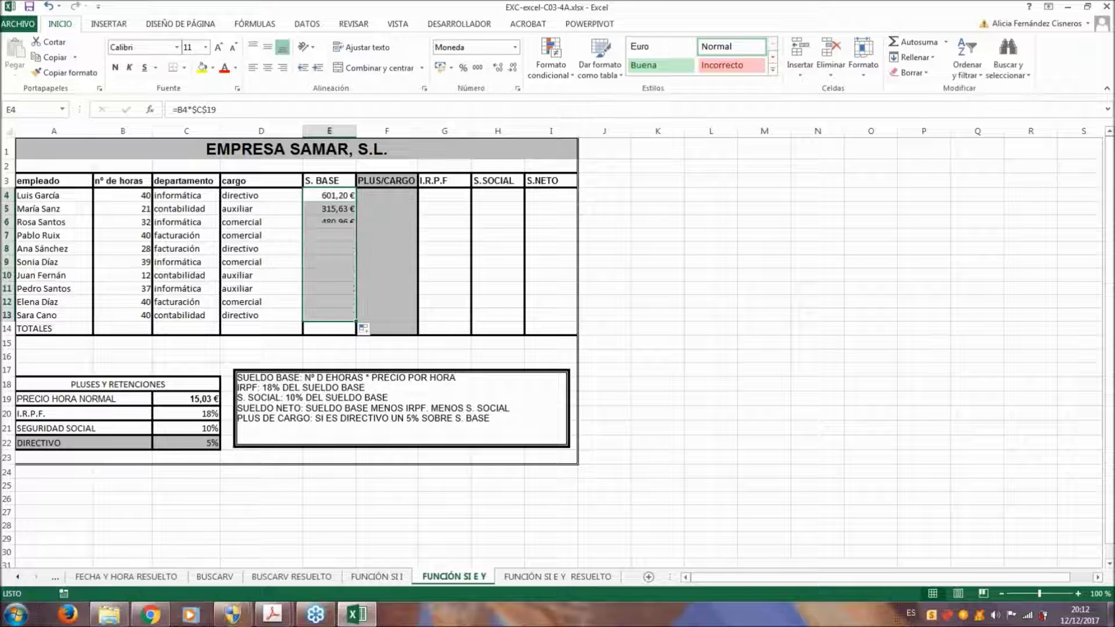
Review the PLUS DE CARGO rule in the note and start an SI formula in F4 with the condition D4="DIRECTIVO"
left_click(396, 197)
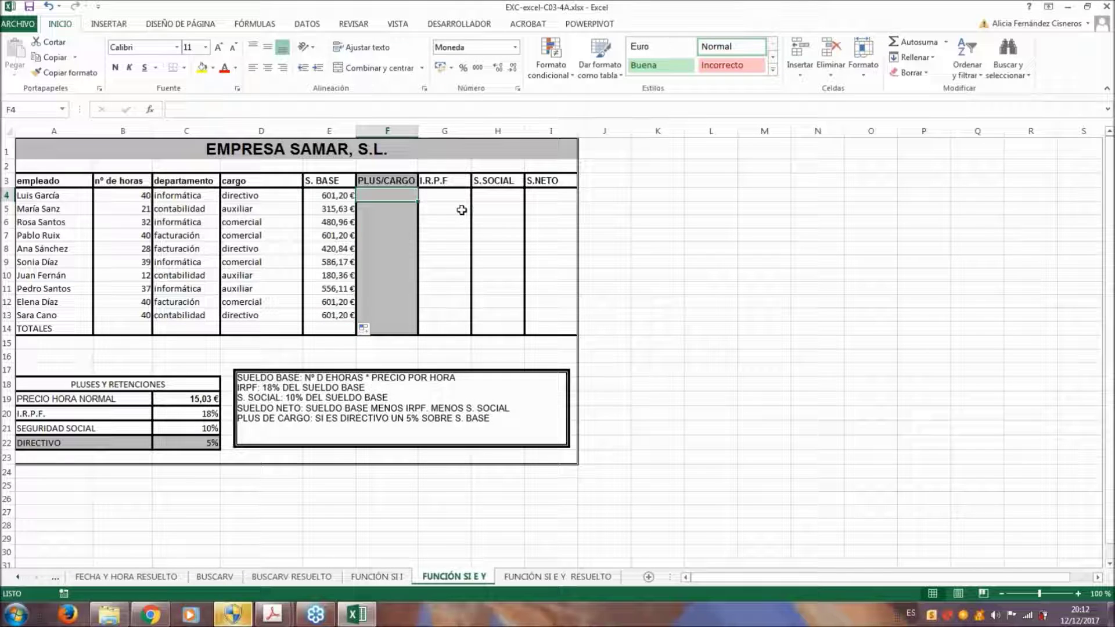
left_click(330, 423)
left_click_drag(316, 419, 493, 419)
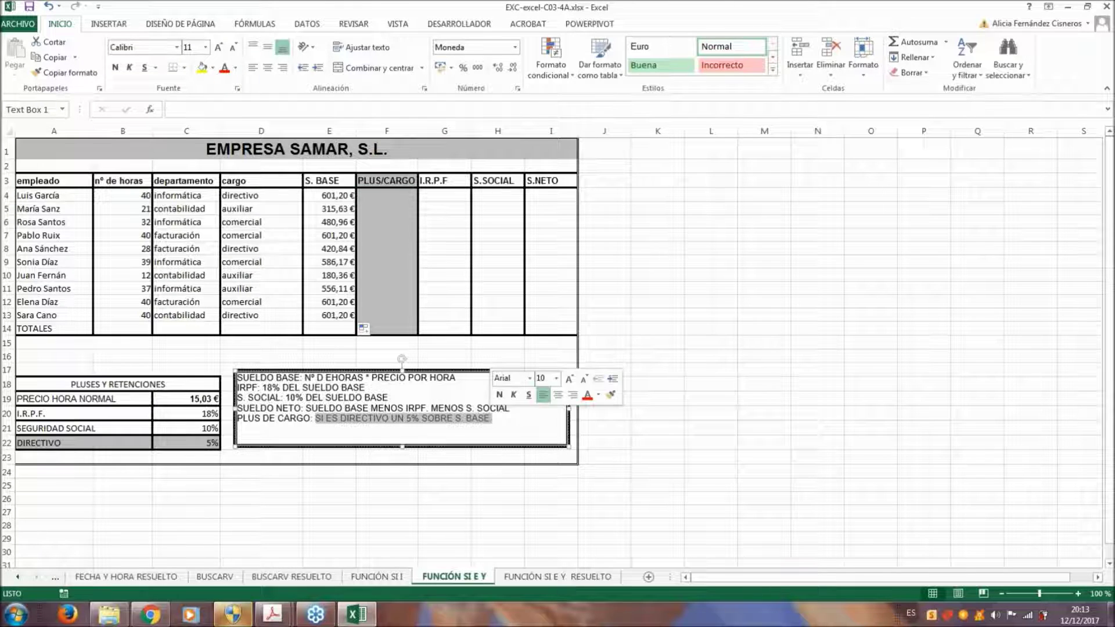
left_click(361, 419)
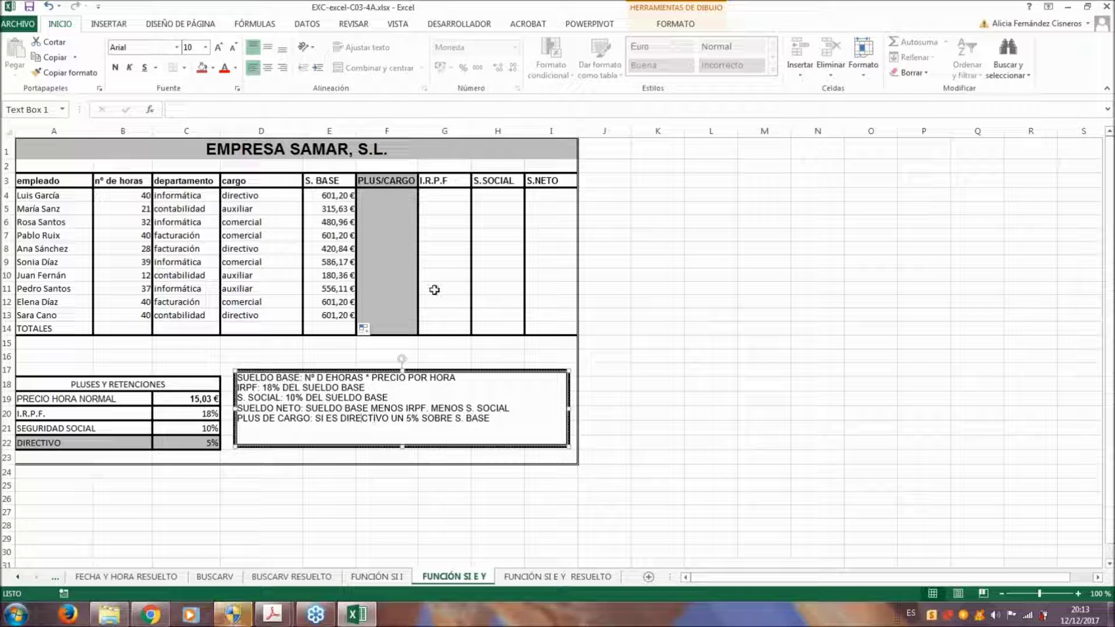
left_click(408, 195)
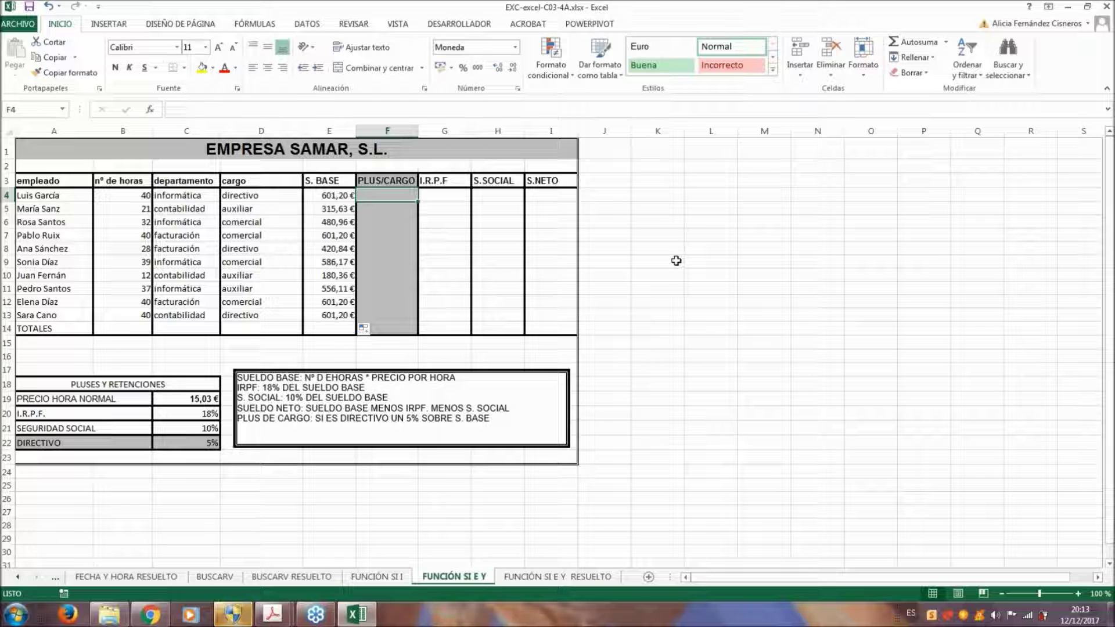
type("=")
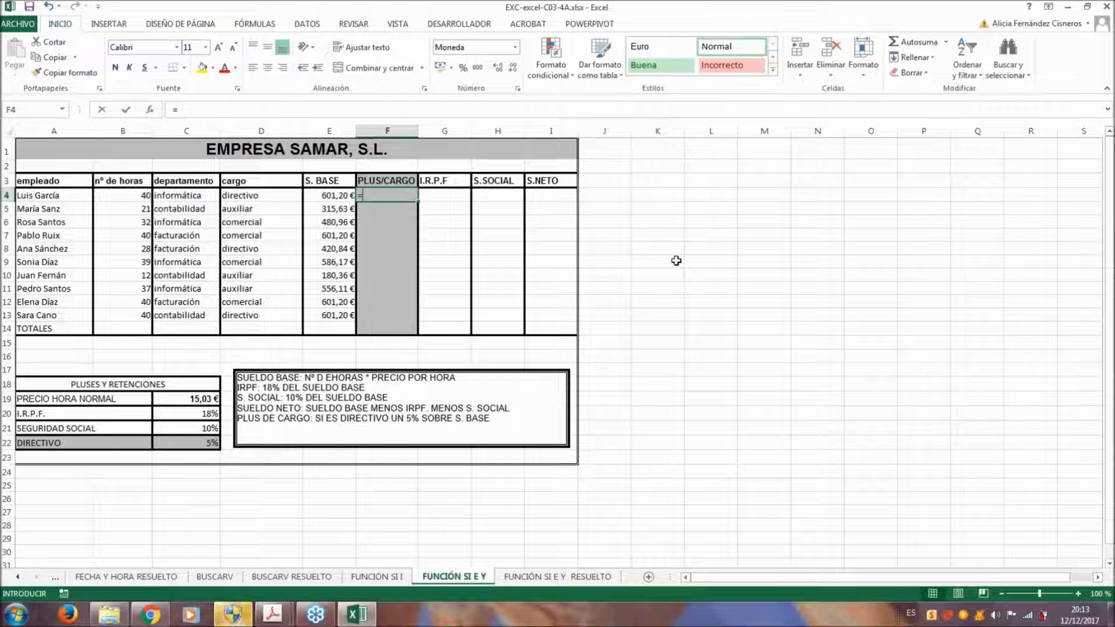
type("SI(")
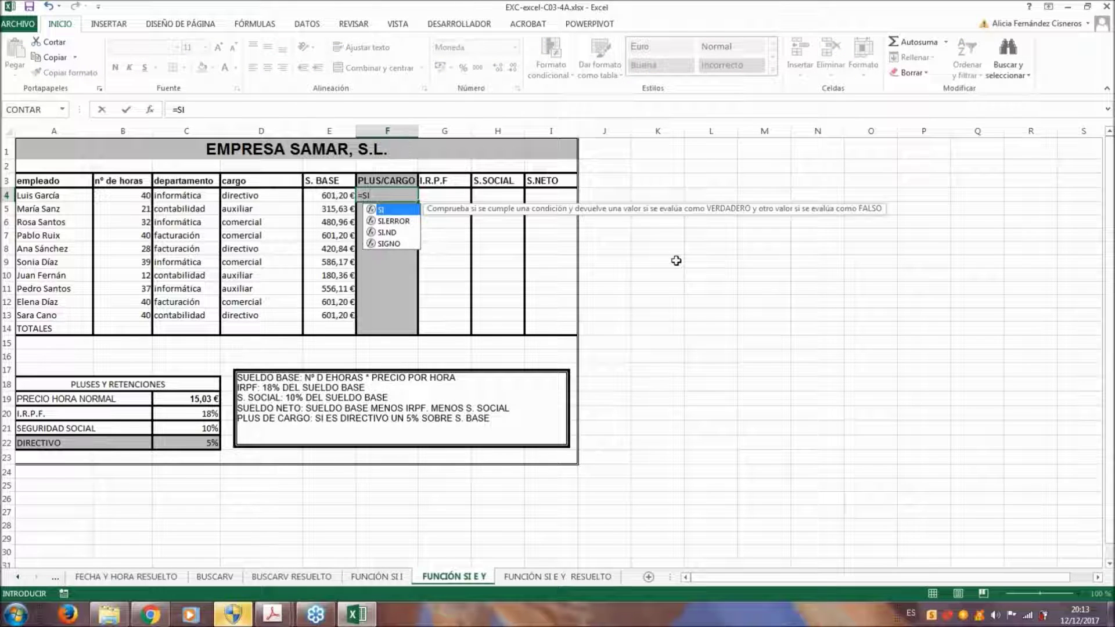
left_click(238, 195)
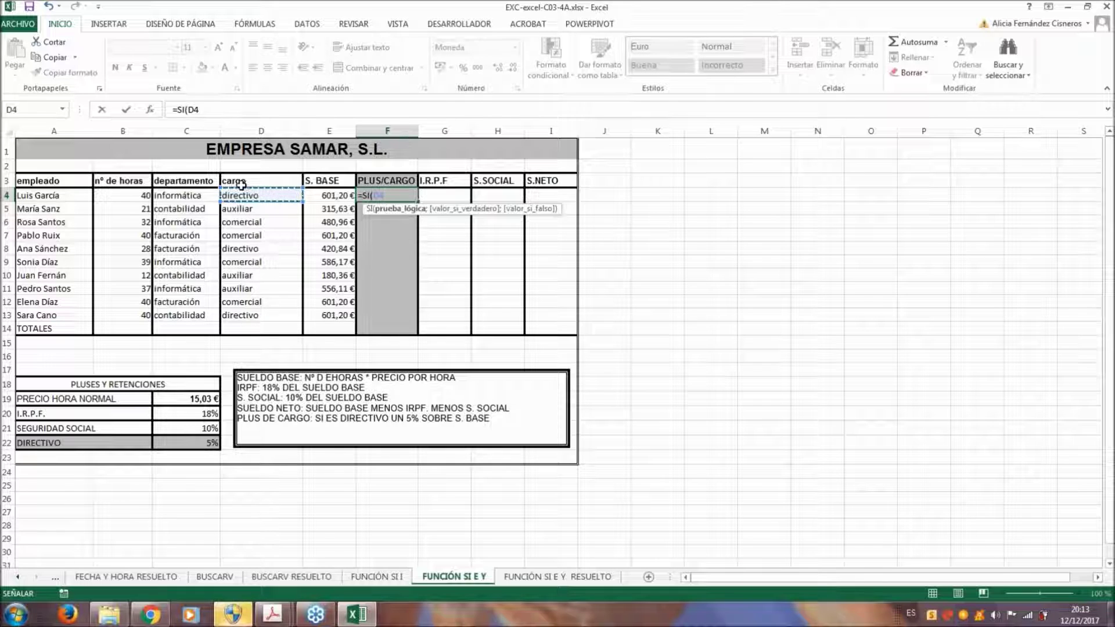
type("=\"")
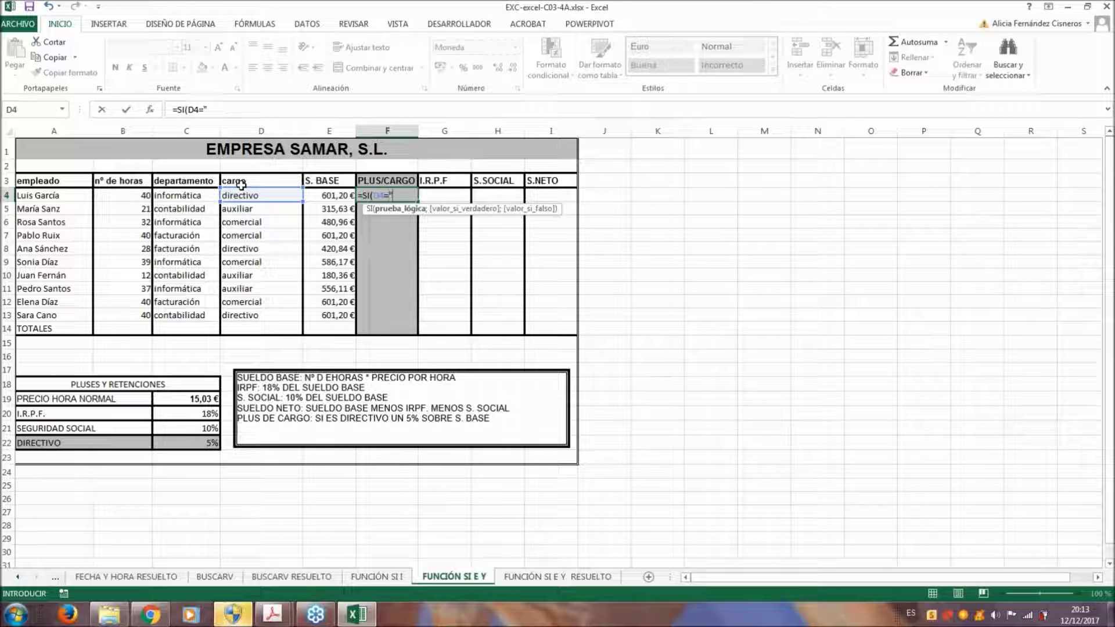
type("DIRE")
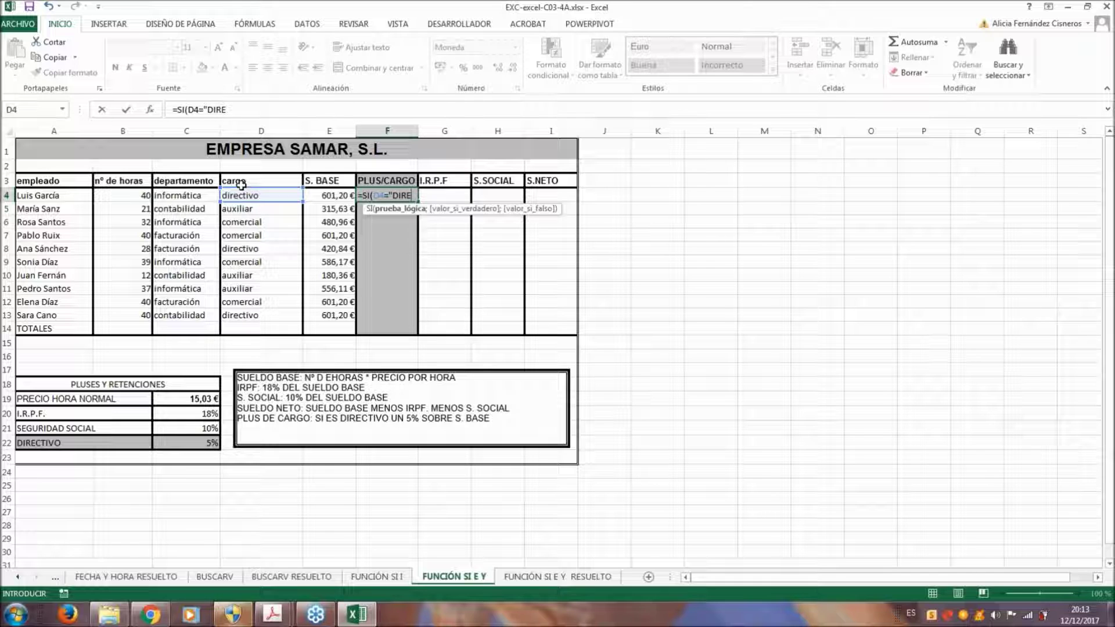
type("CTIVO\"")
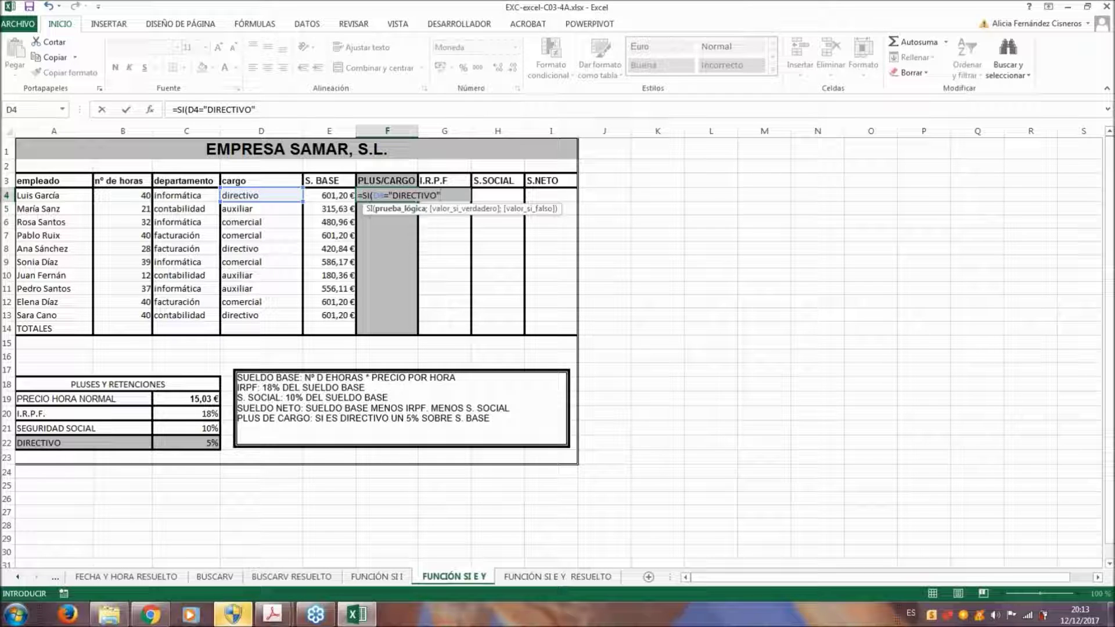
Complete the F4 formula with E4*$C$22 if true and 0 if false, and copy it down to F13
type(";")
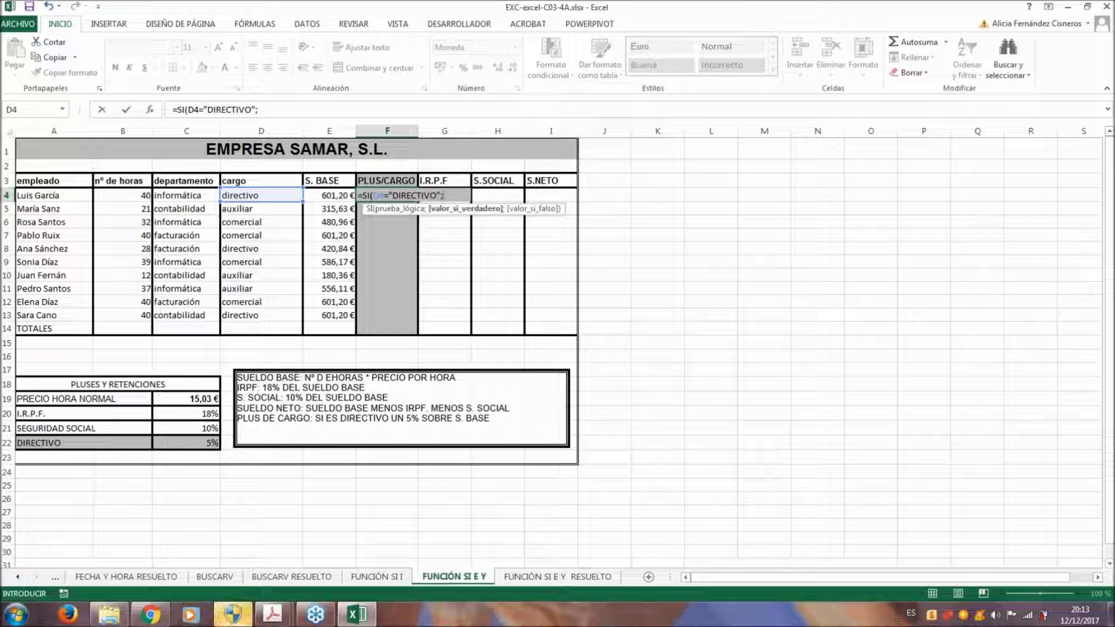
left_click(334, 194)
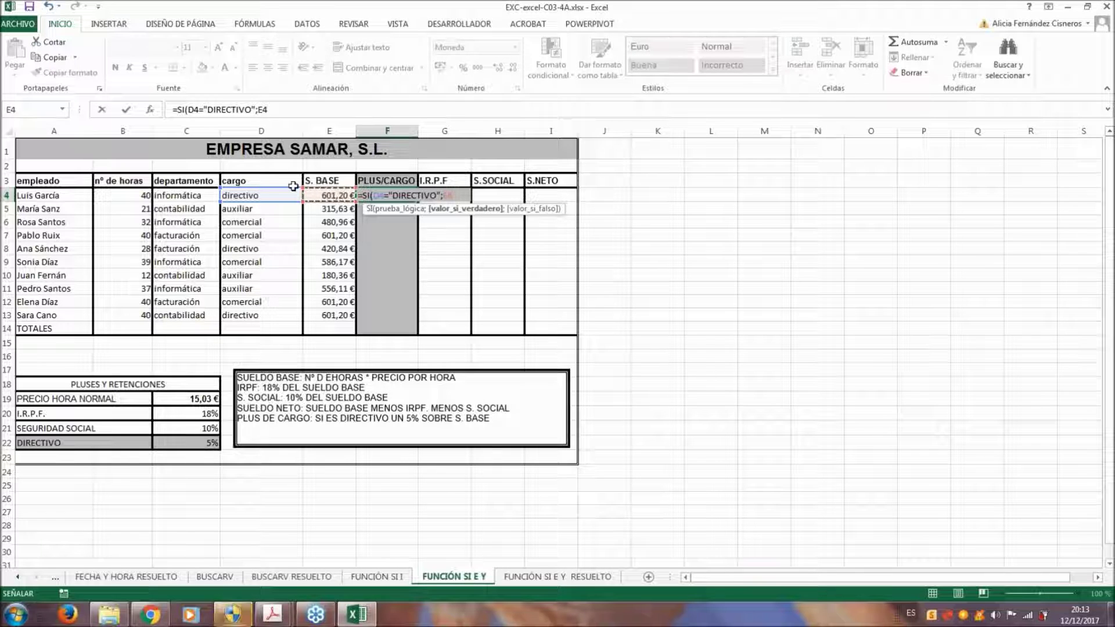
type("*")
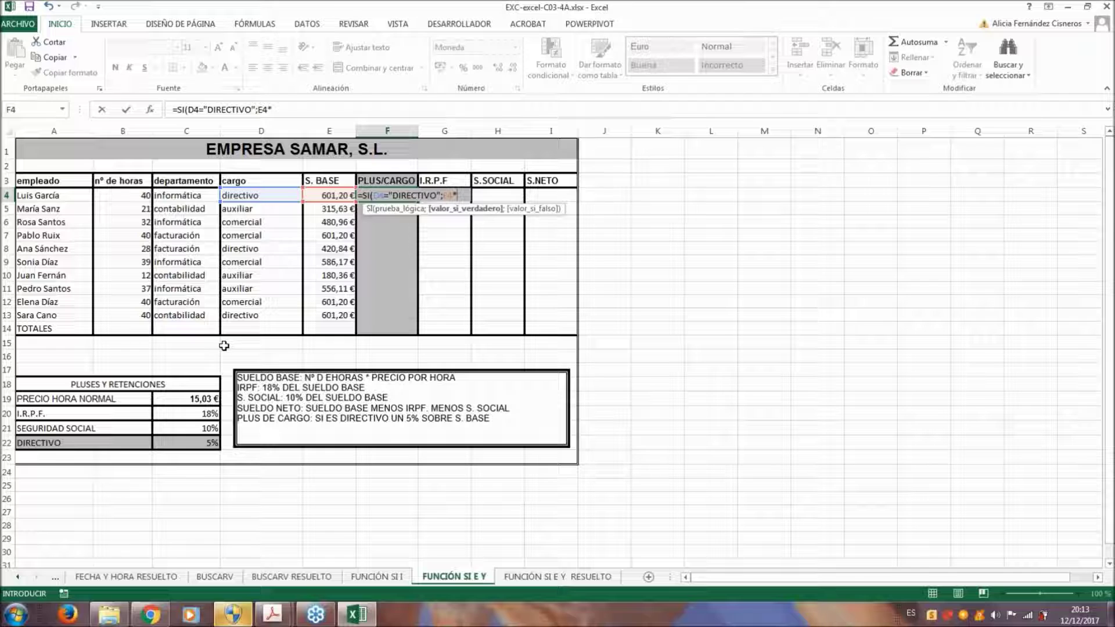
left_click(191, 442)
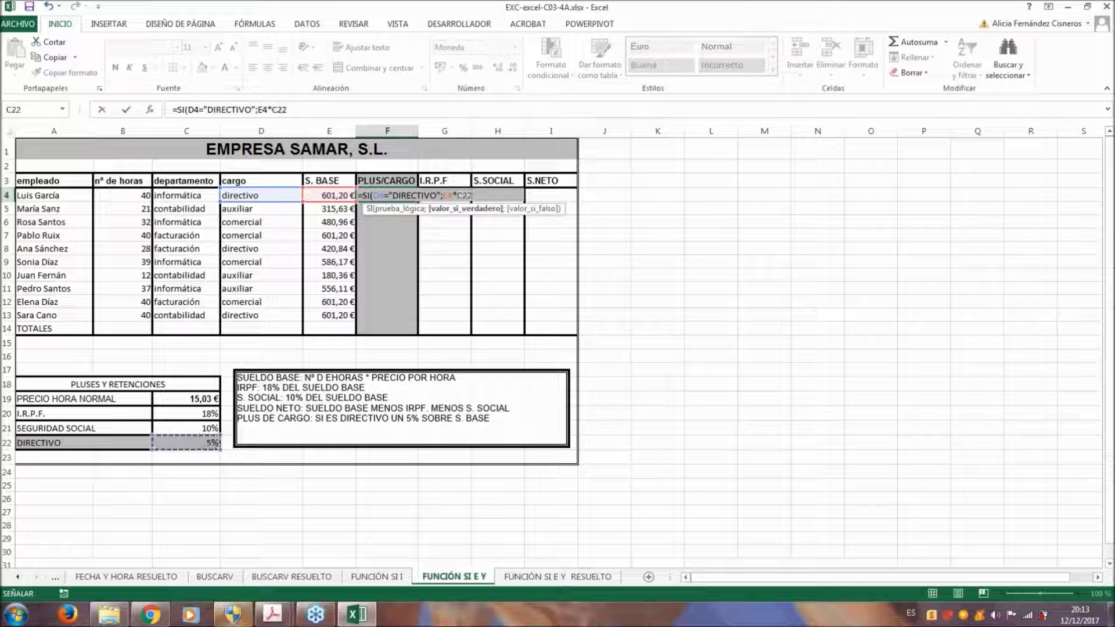
key("F4")
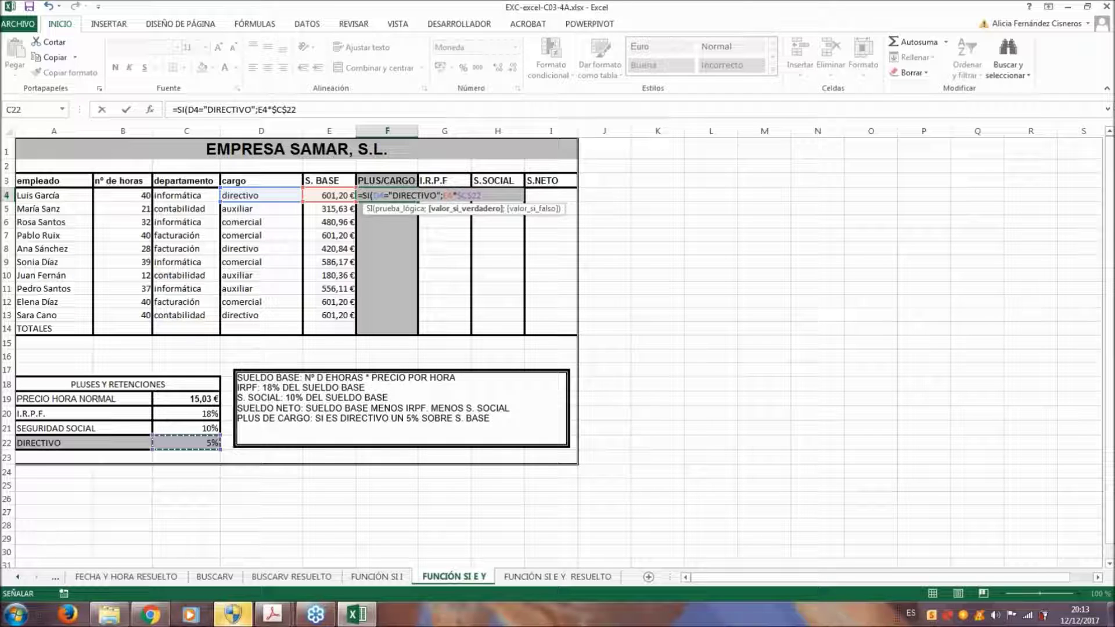
type(";")
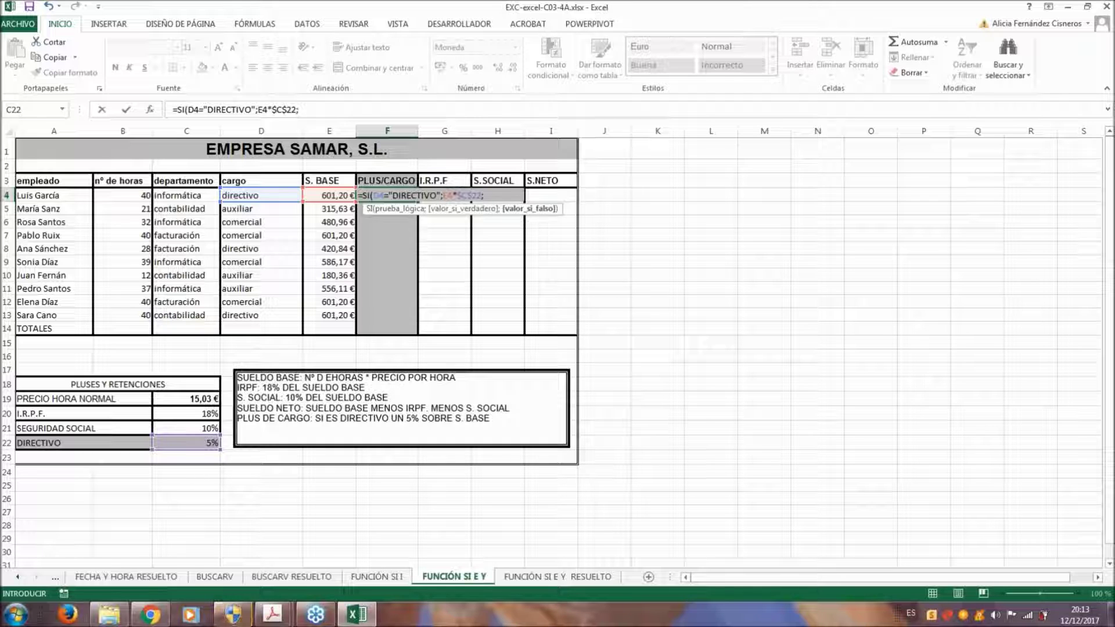
type("0")
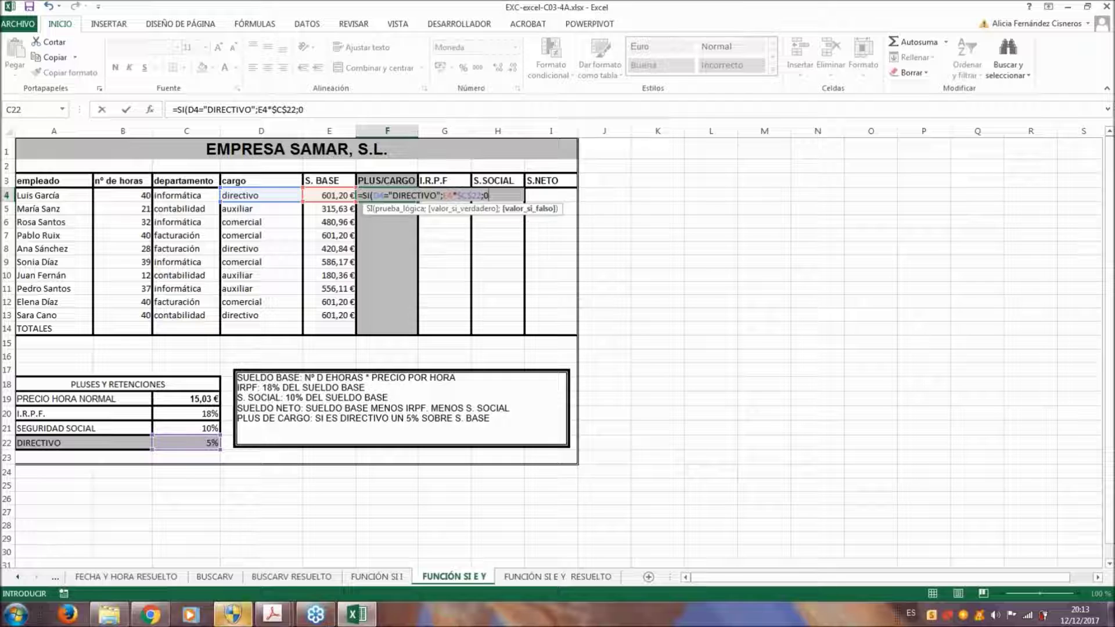
type(")")
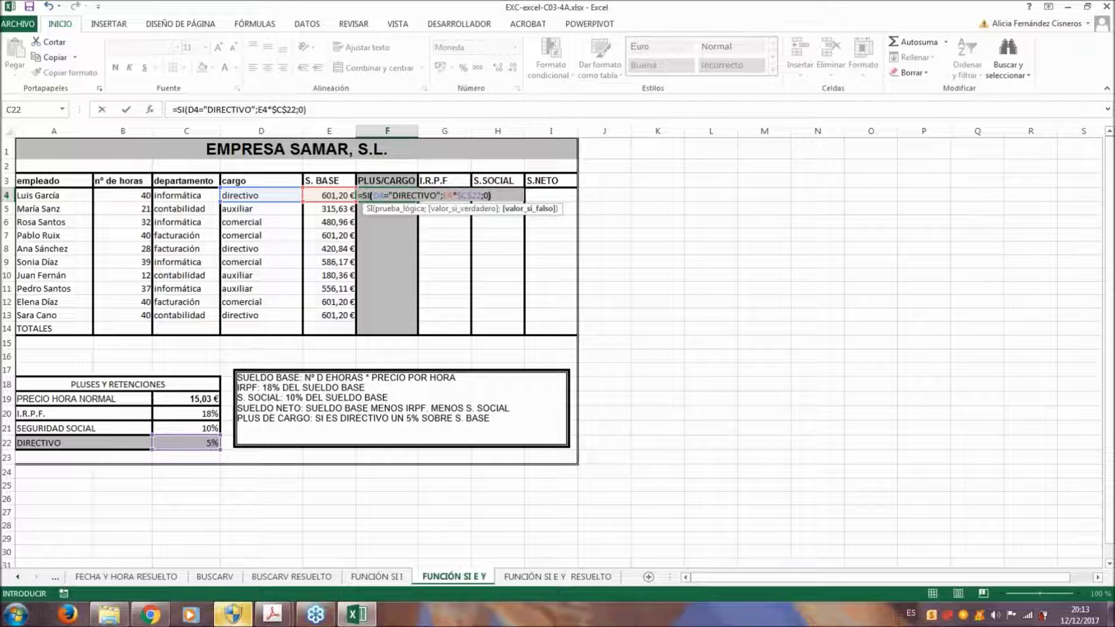
key("Return")
left_click(403, 196)
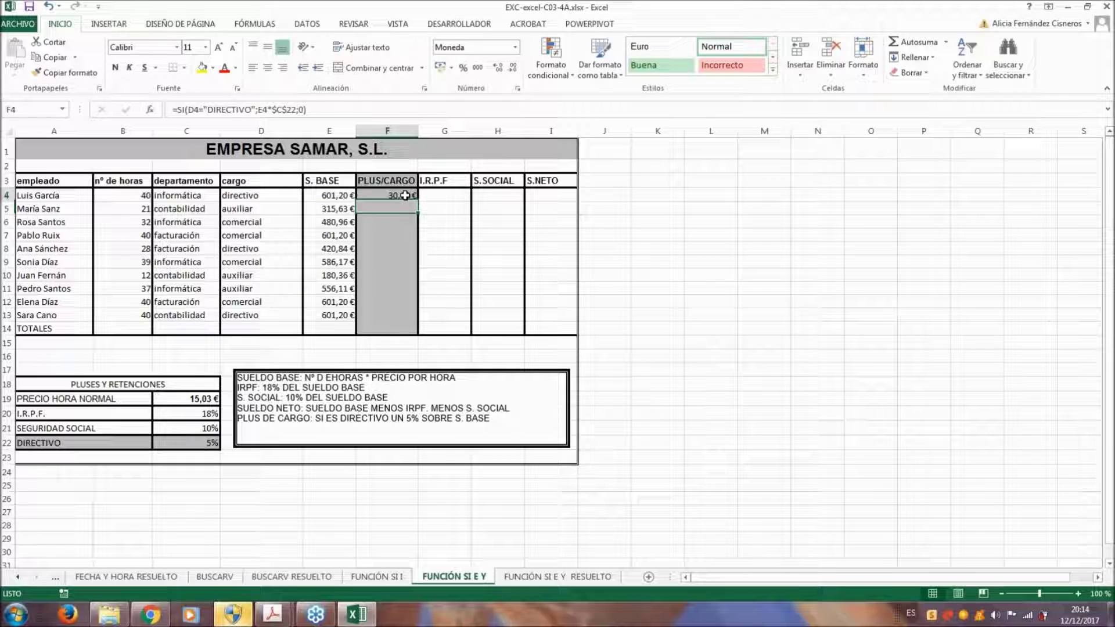
left_click_drag(417, 202, 371, 331)
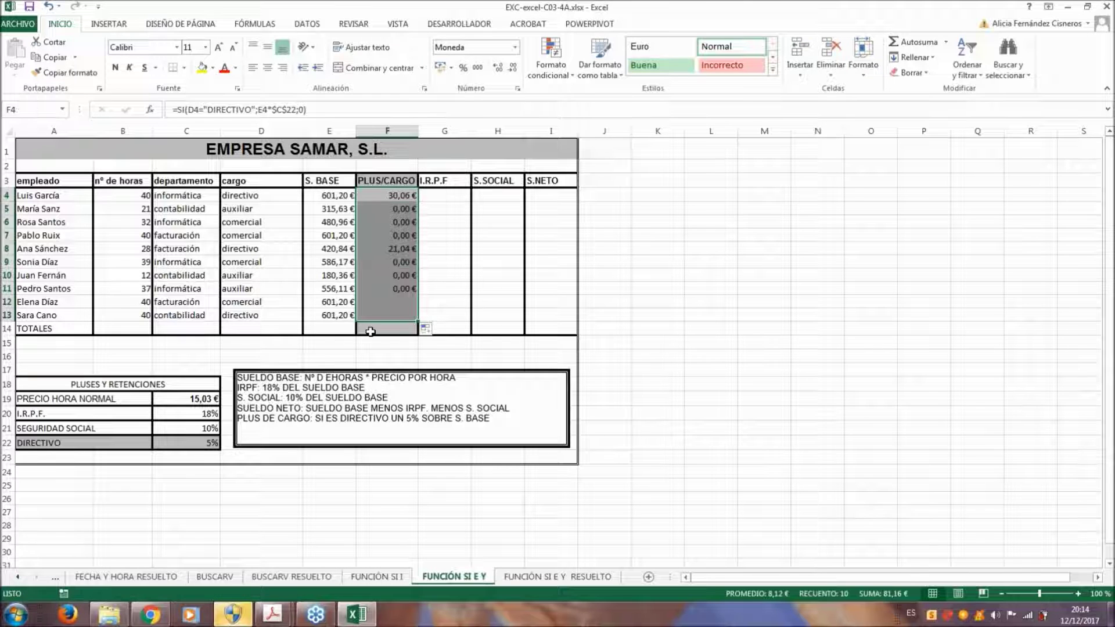
Check the directivo rows against the PLUS/CARGO column and the PLUS DE CARGO rule in the note
left_click(233, 250)
left_click(240, 316)
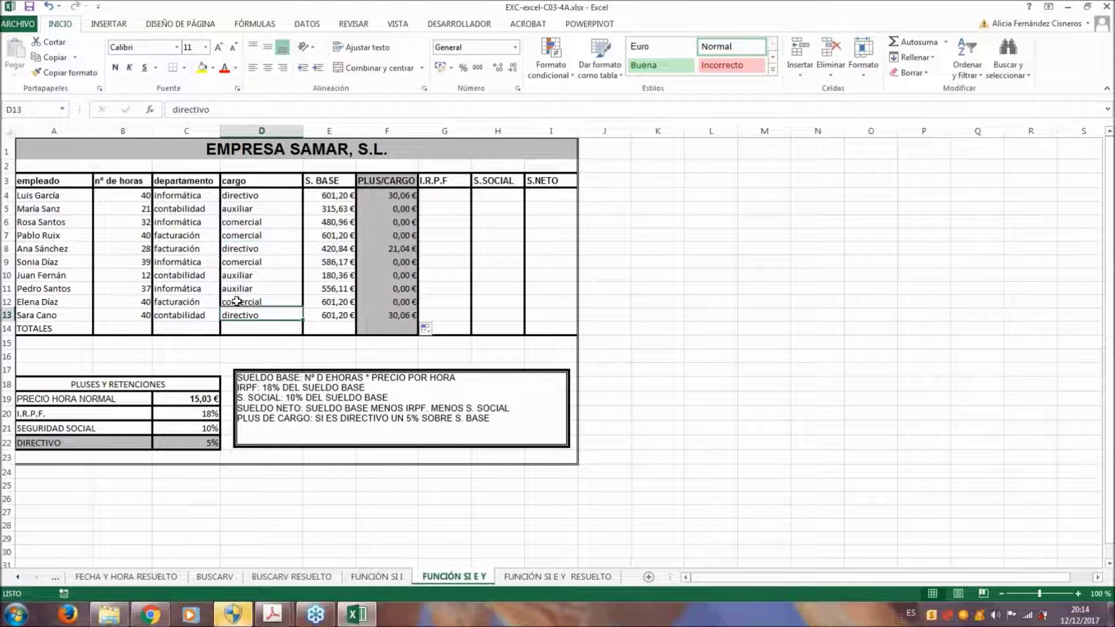
left_click(238, 195)
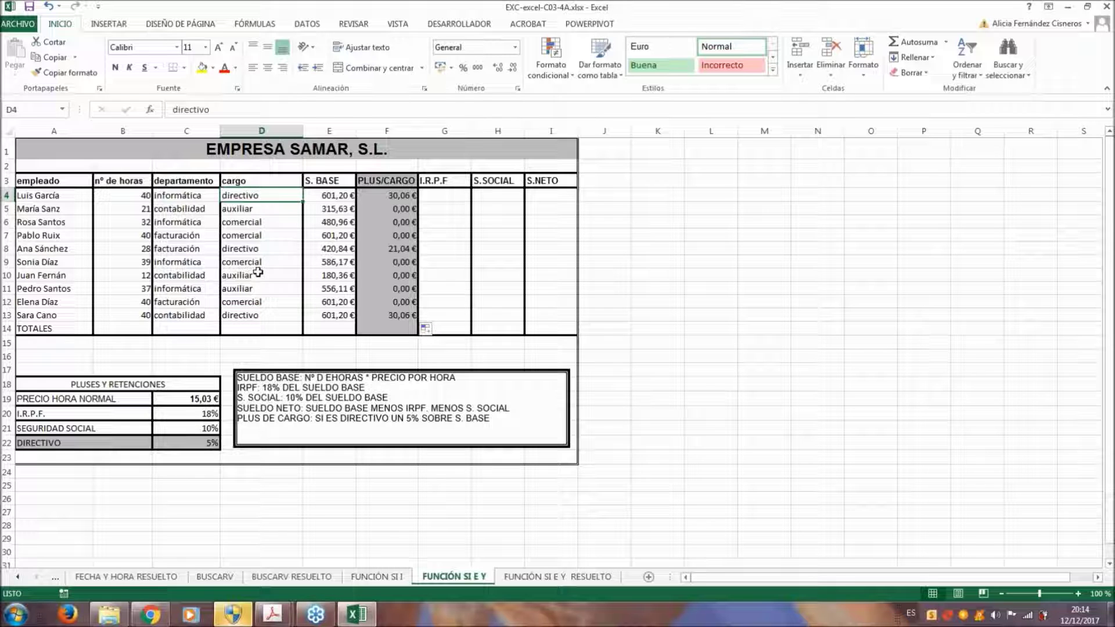
left_click(403, 180)
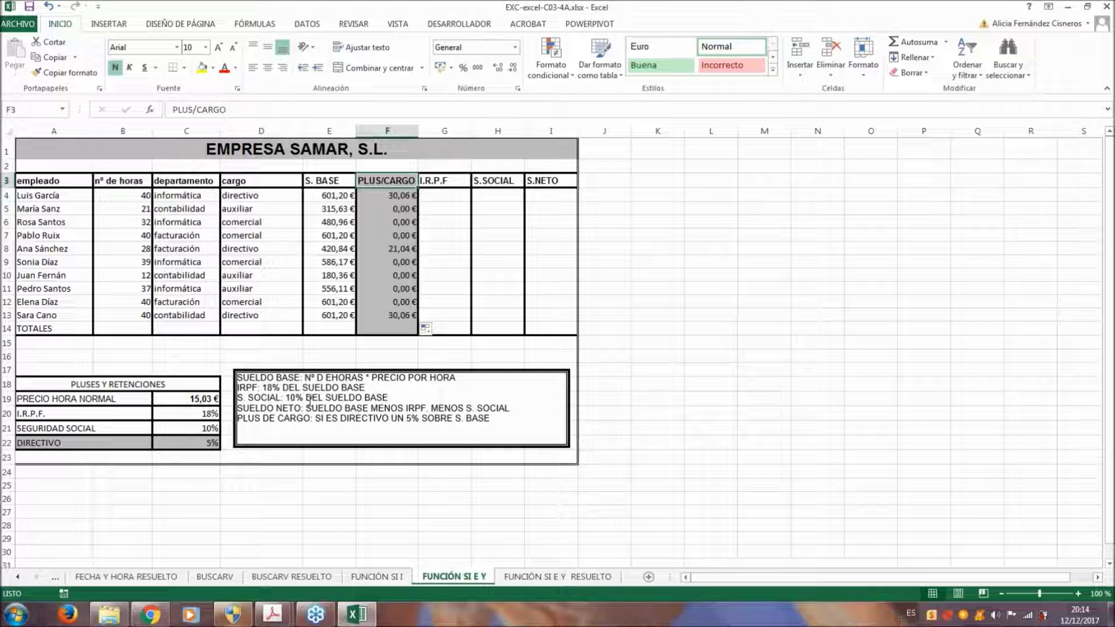
left_click(492, 419)
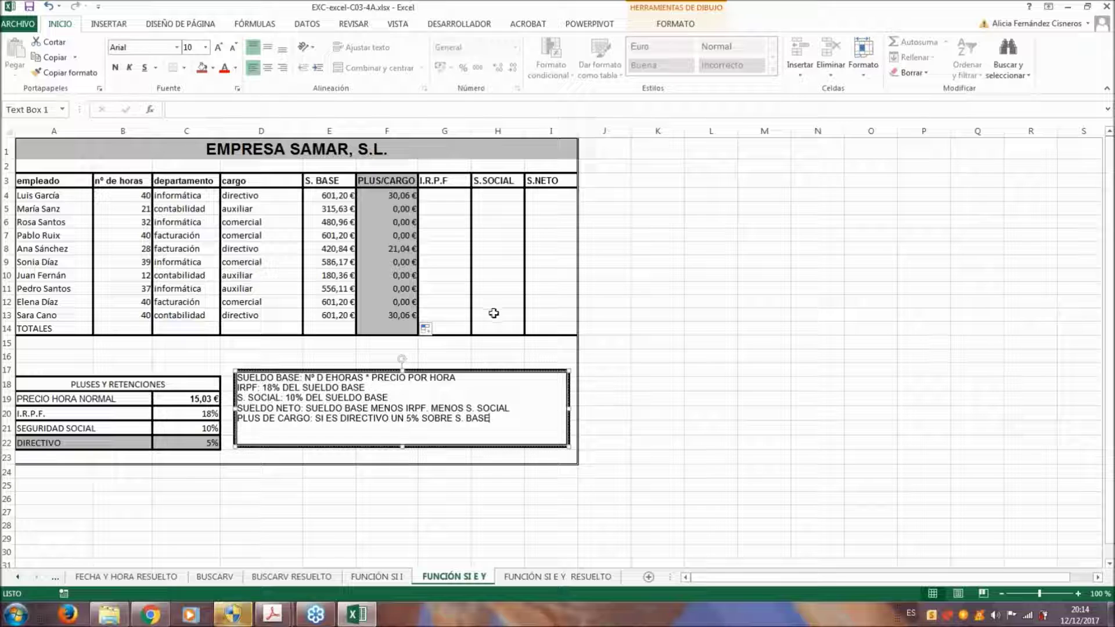
Insert a new column before I.R.P.F, enter the heading DTVO CONTAB in G3, and widen the column to fit
left_click(456, 131)
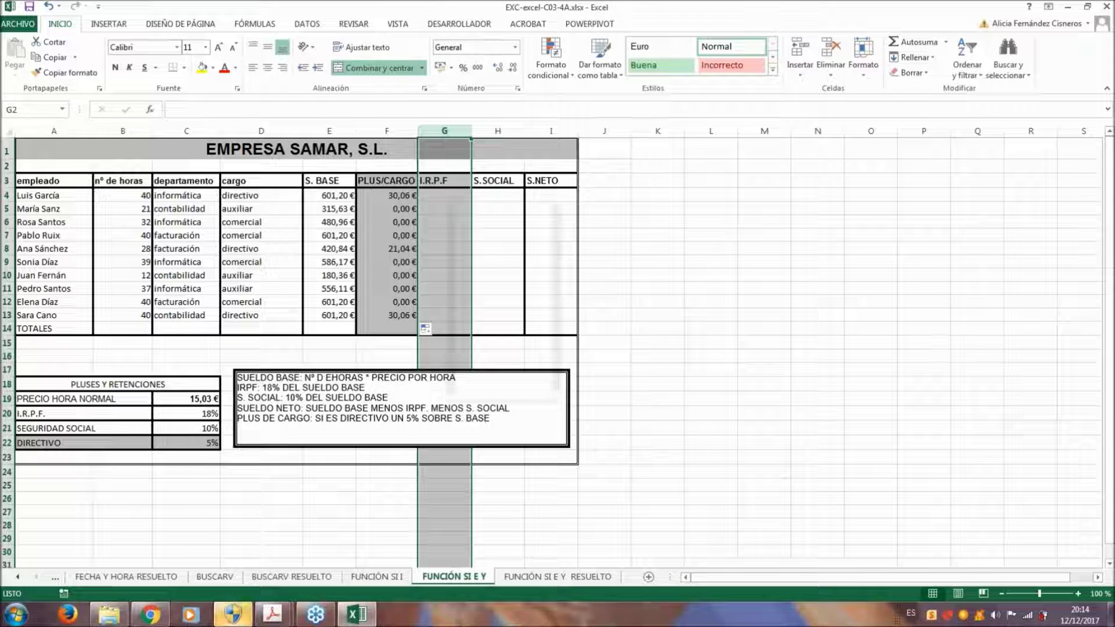
right_click(448, 200)
key("Escape")
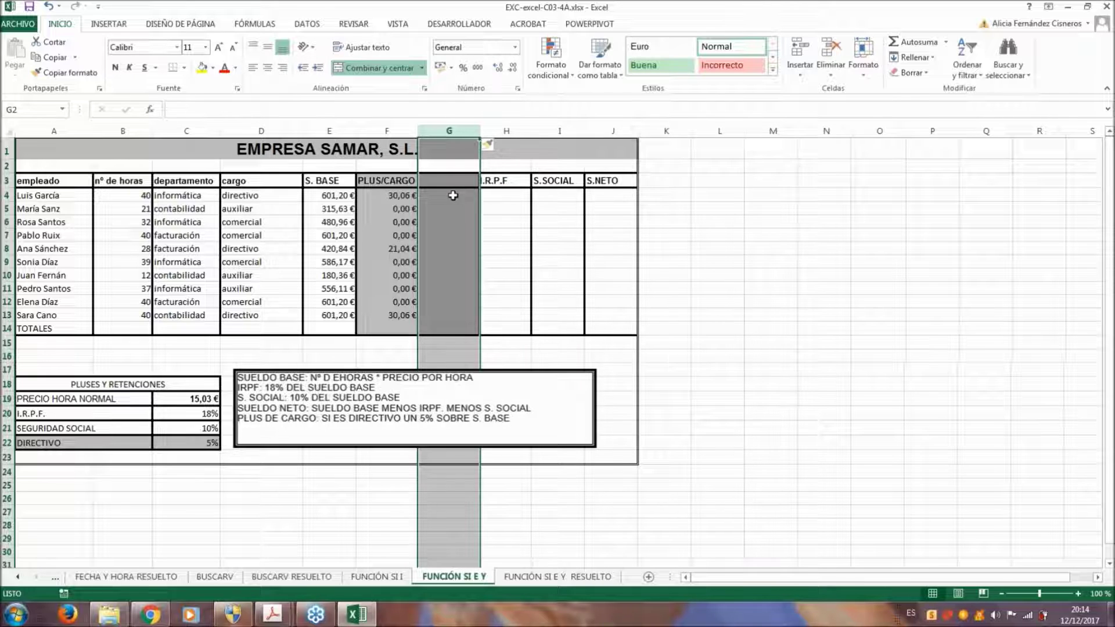
left_click(459, 181)
type("D")
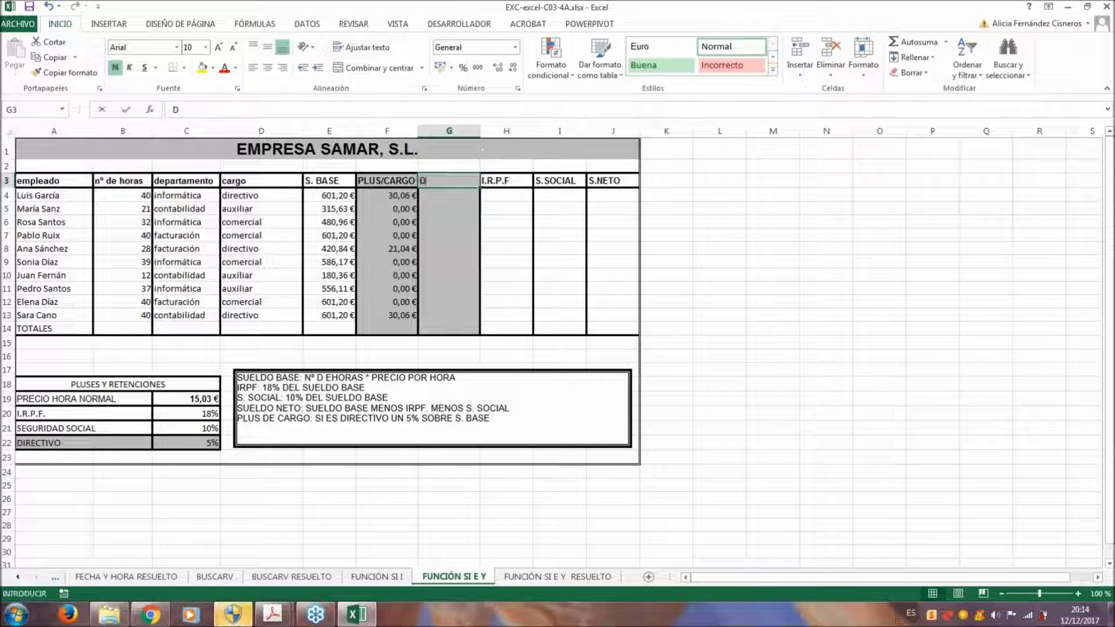
type("TV")
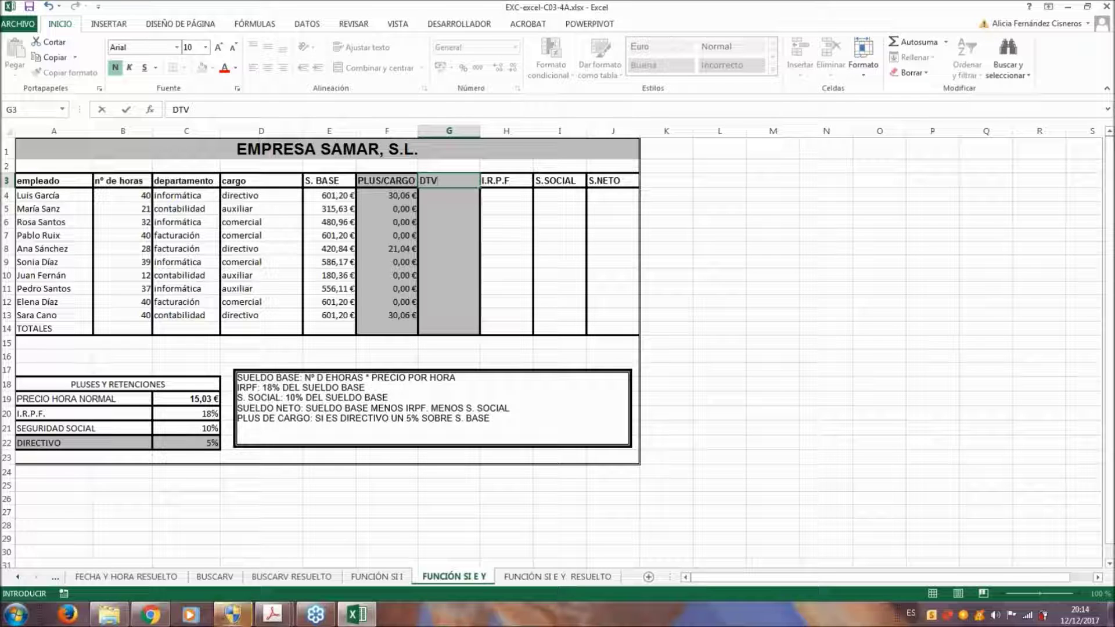
type("O CONTAB")
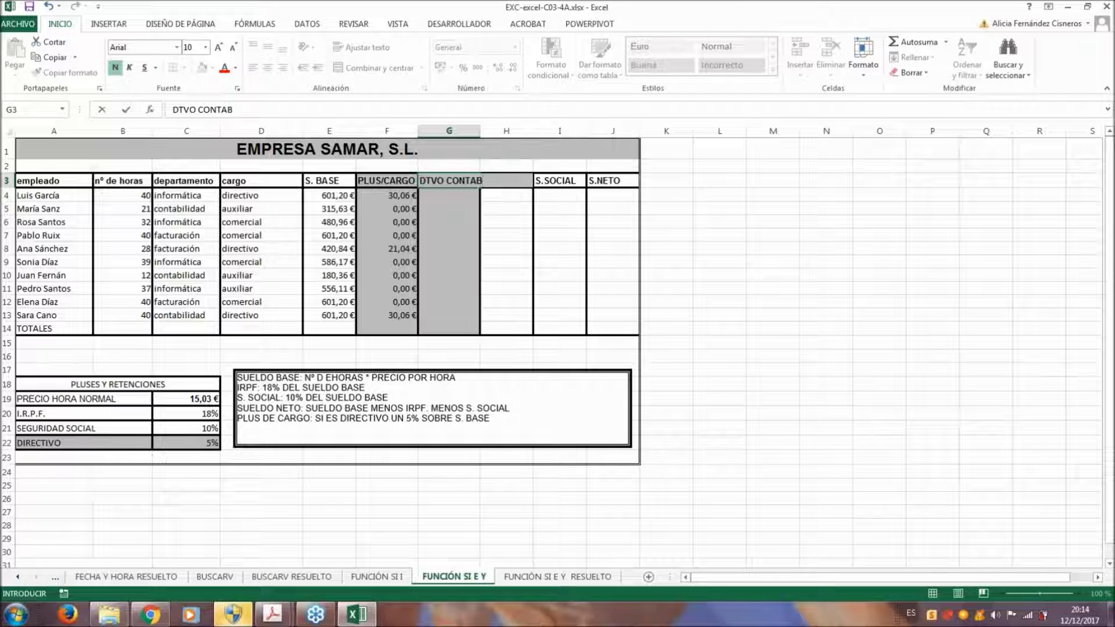
key("Return")
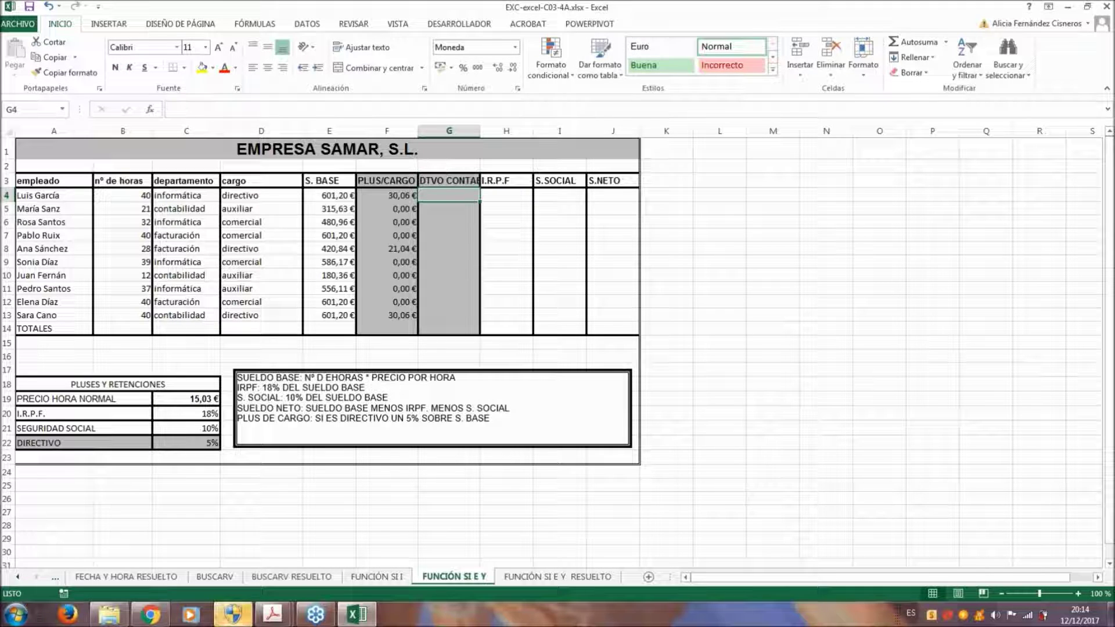
left_click_drag(479, 131, 503, 131)
Start an SI formula in G4 with the nested condition Y(C4="CONTABILIDAD";D4="DIRECTIVO")
type("=")
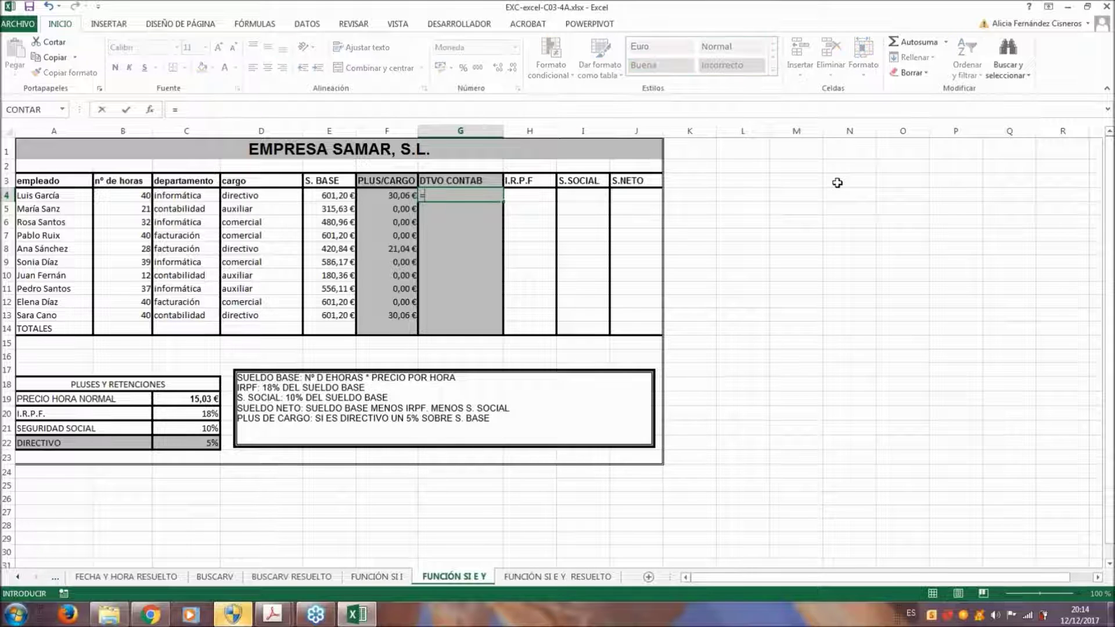
type("SI(")
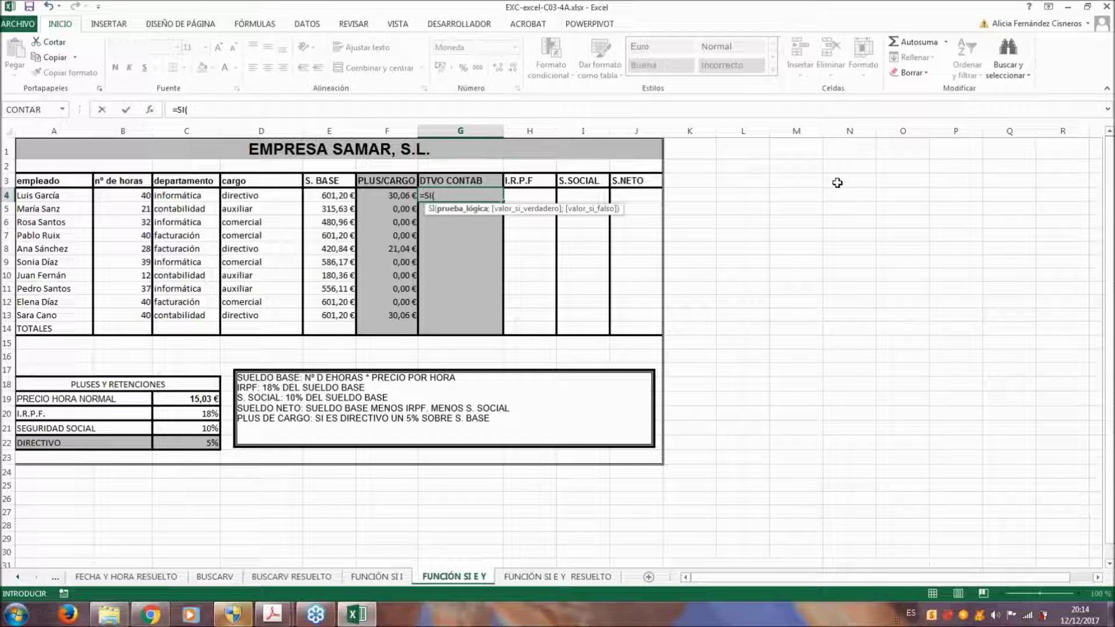
type("Y")
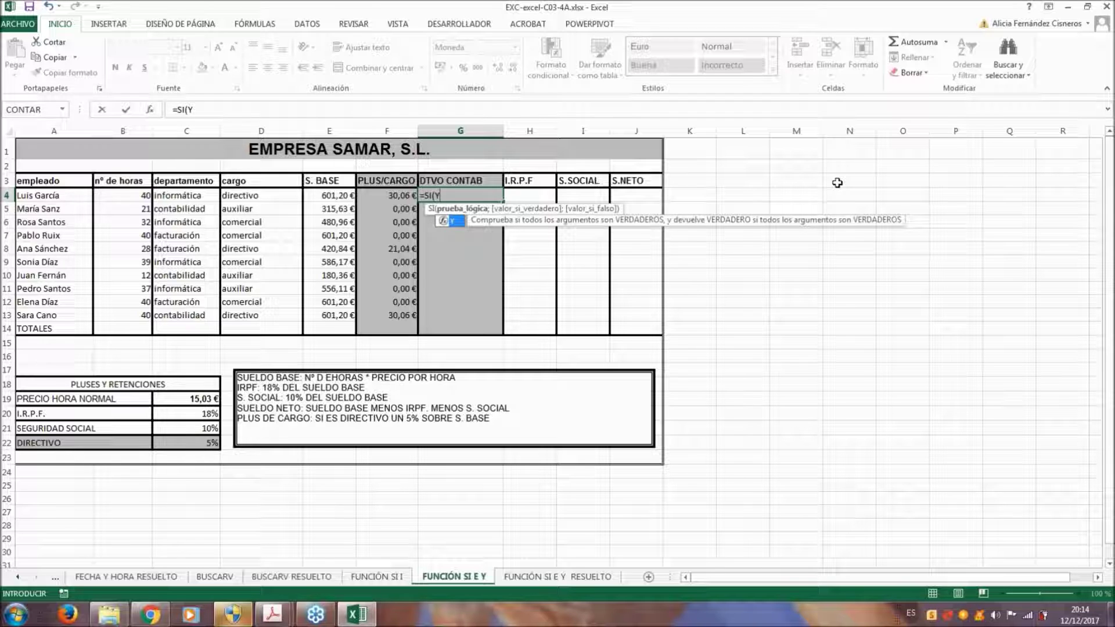
type("(")
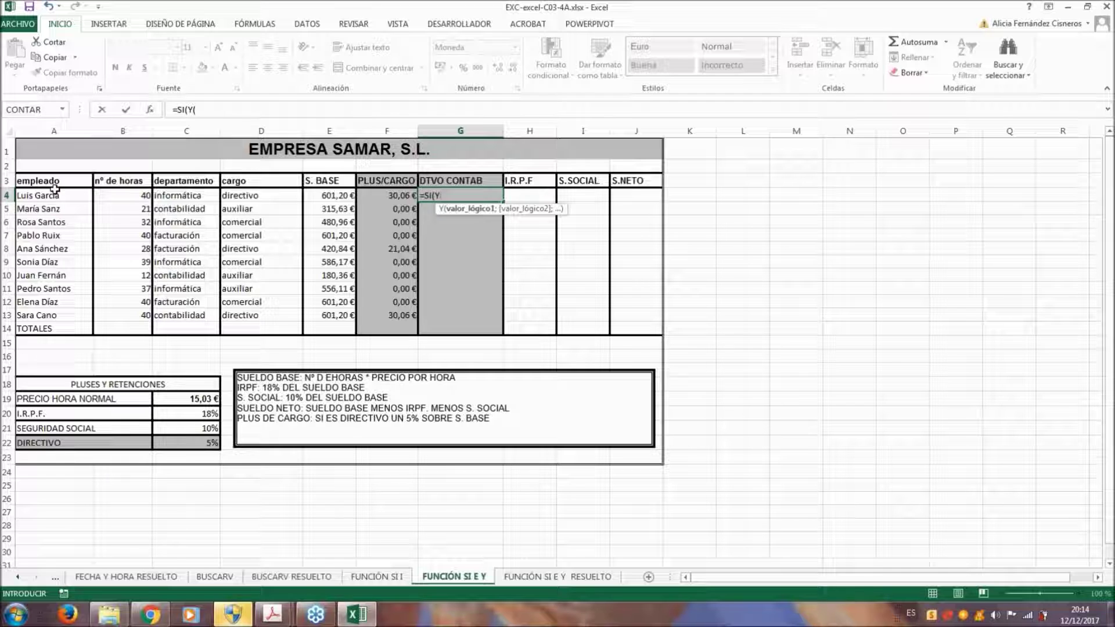
left_click(186, 196)
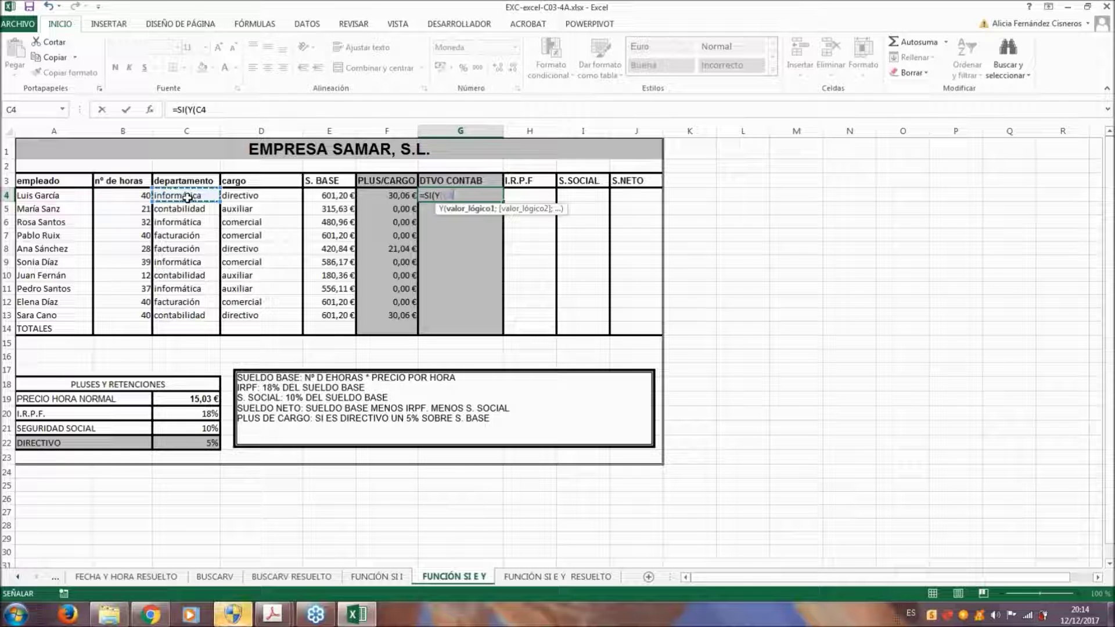
type("=\"C")
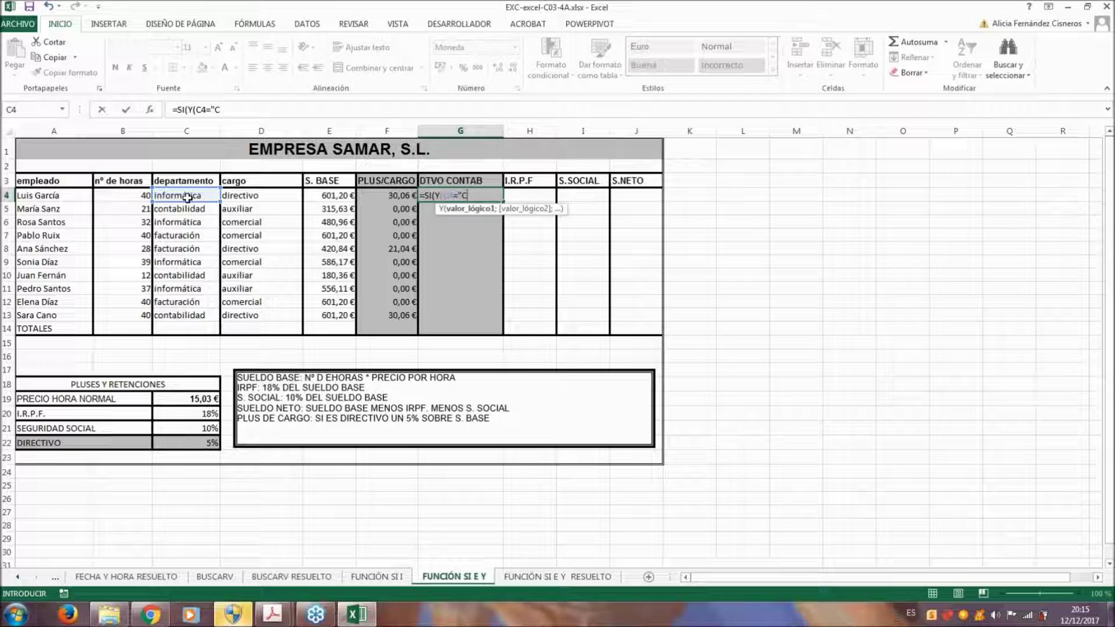
type("ONTABILIDAD")
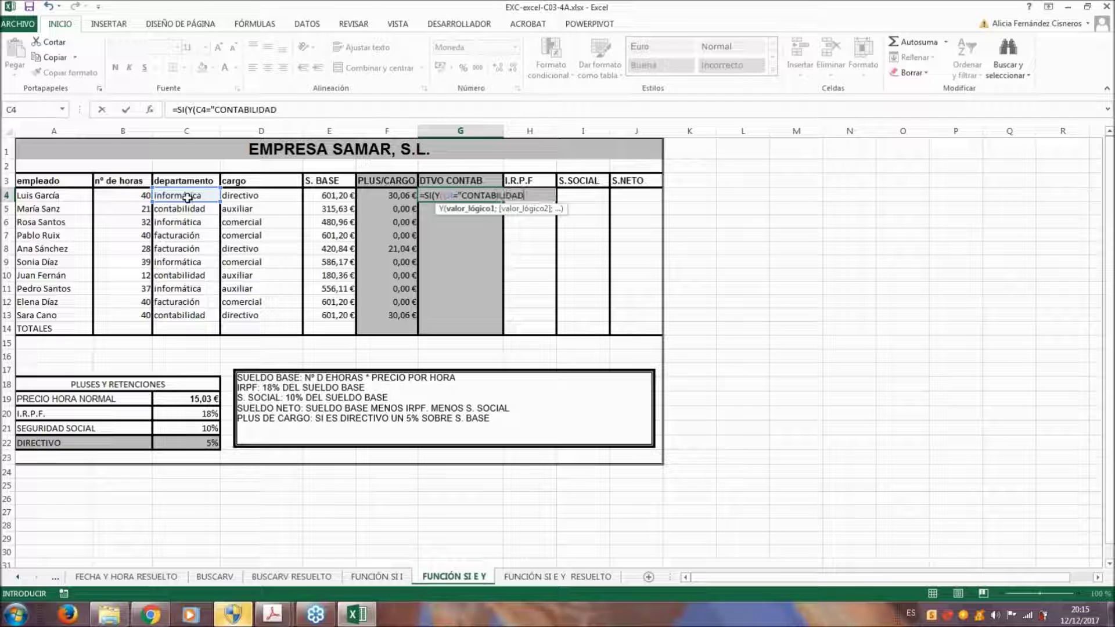
type("\";")
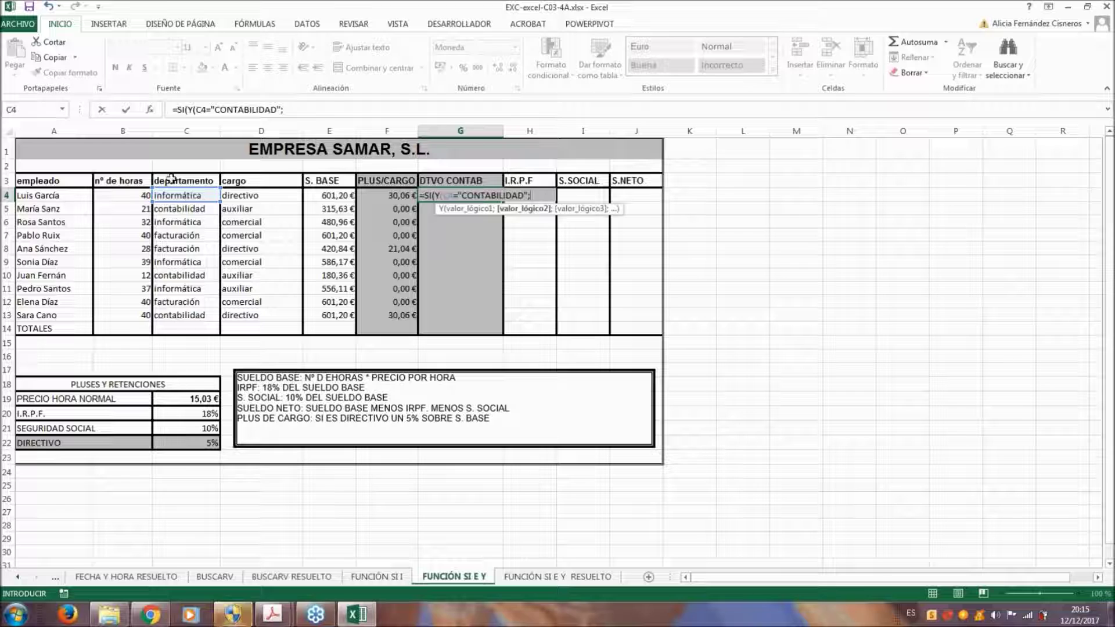
left_click(267, 193)
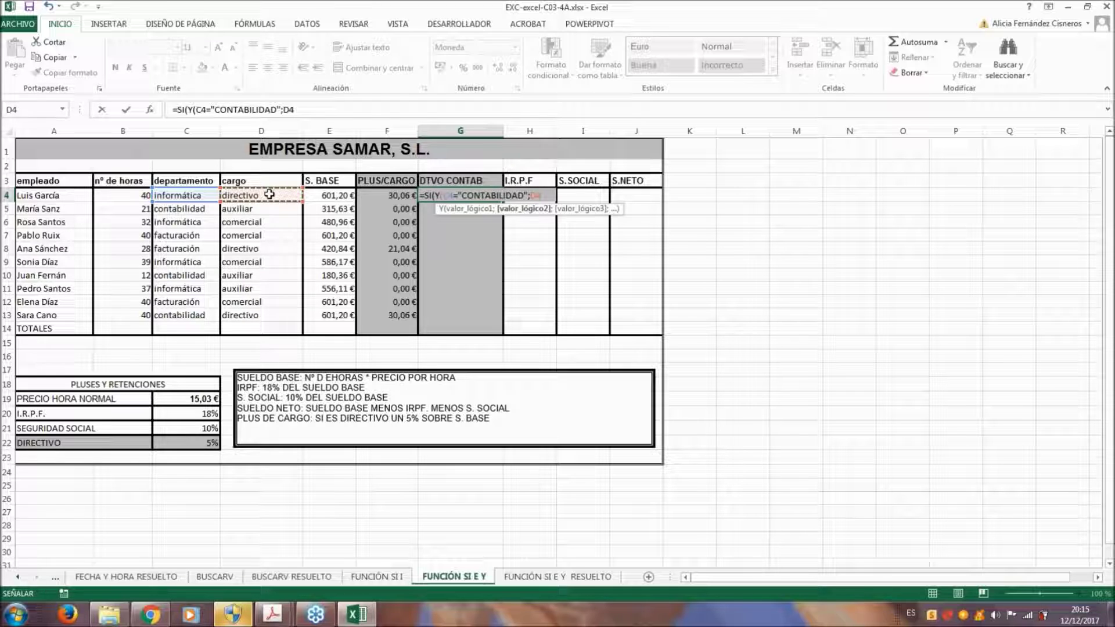
type("=\"DIRE")
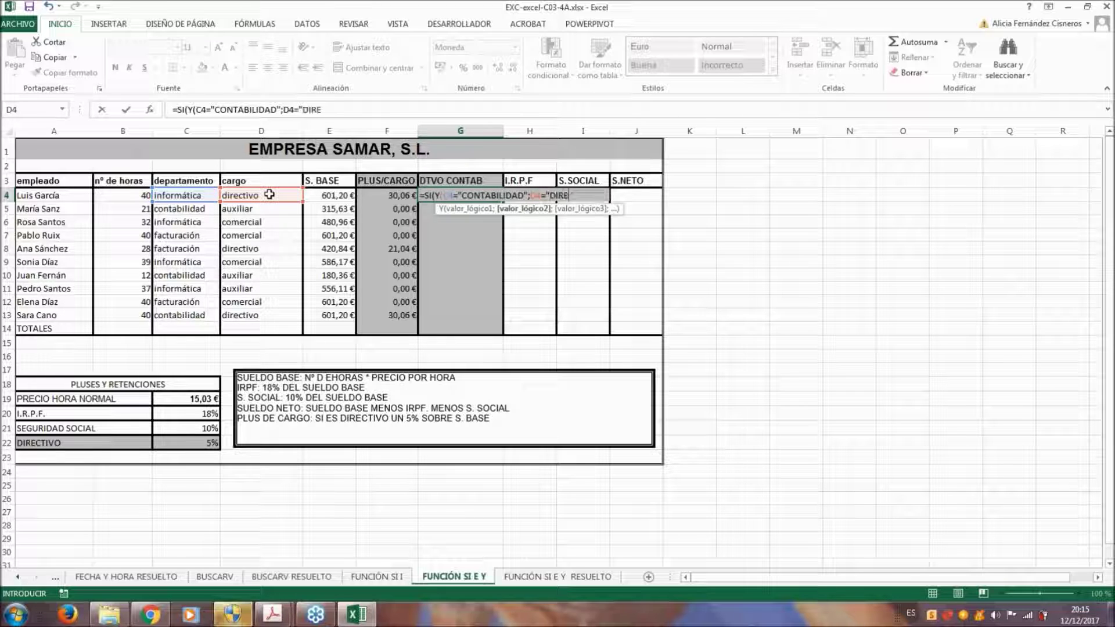
type("CTIVO\"")
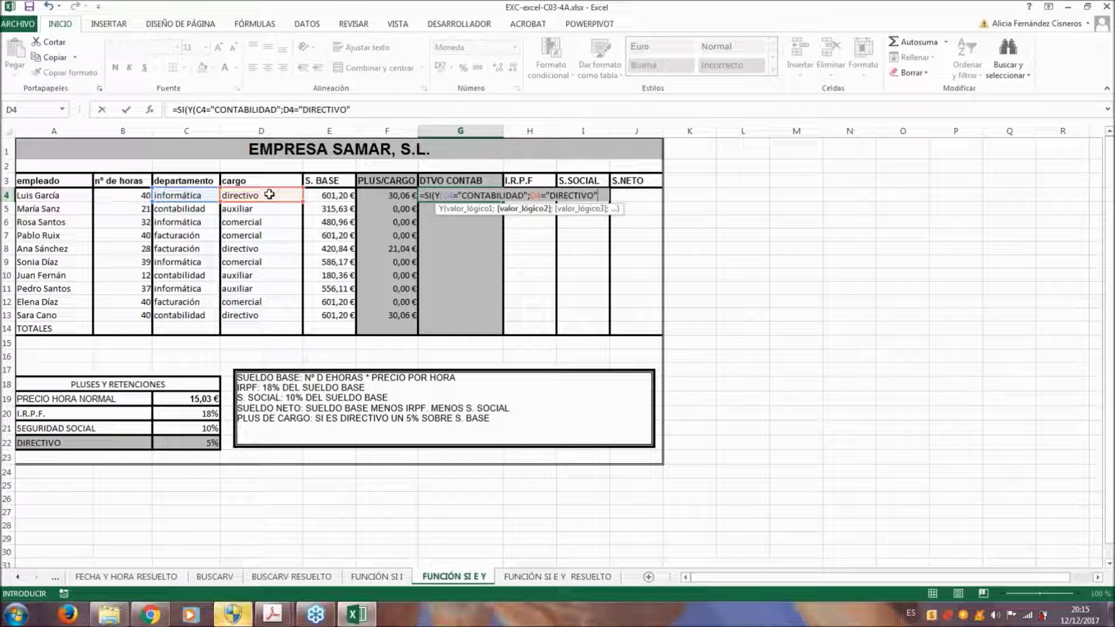
type(")")
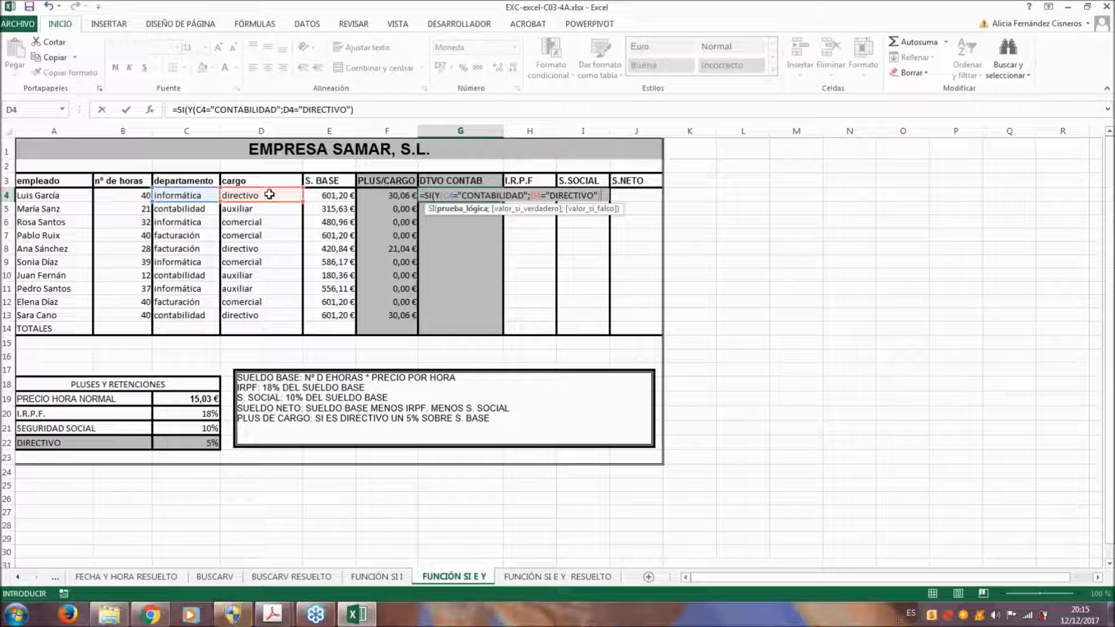
Complete the G4 formula with E4*$C$22 if true and 0 if false, copy it down to G13, and check row 13
type(";")
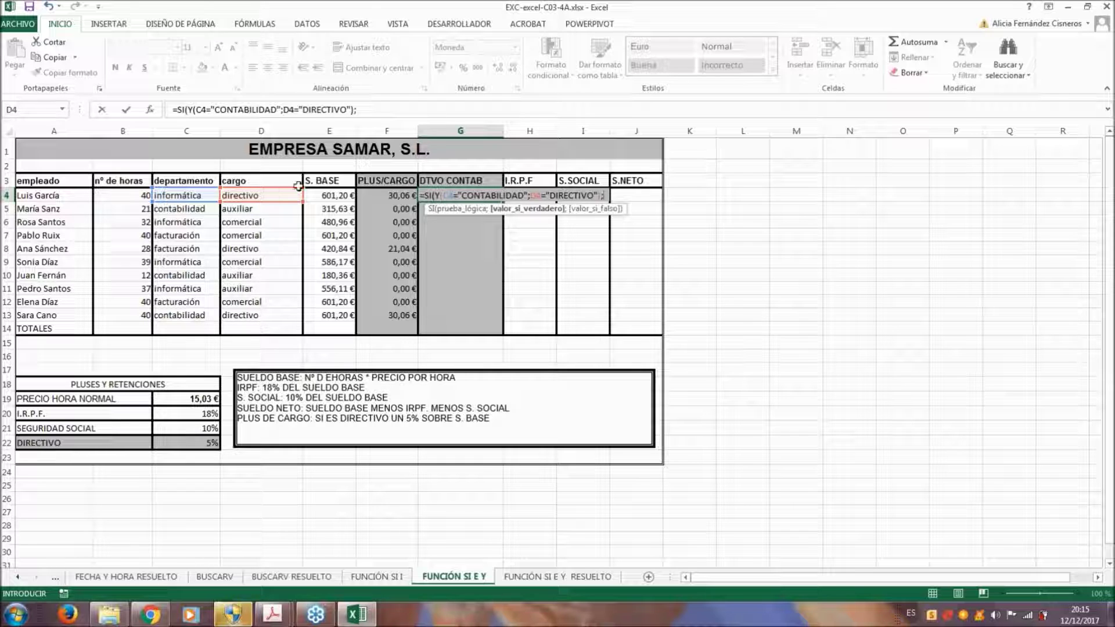
left_click(337, 196)
type("\"")
left_click(203, 443)
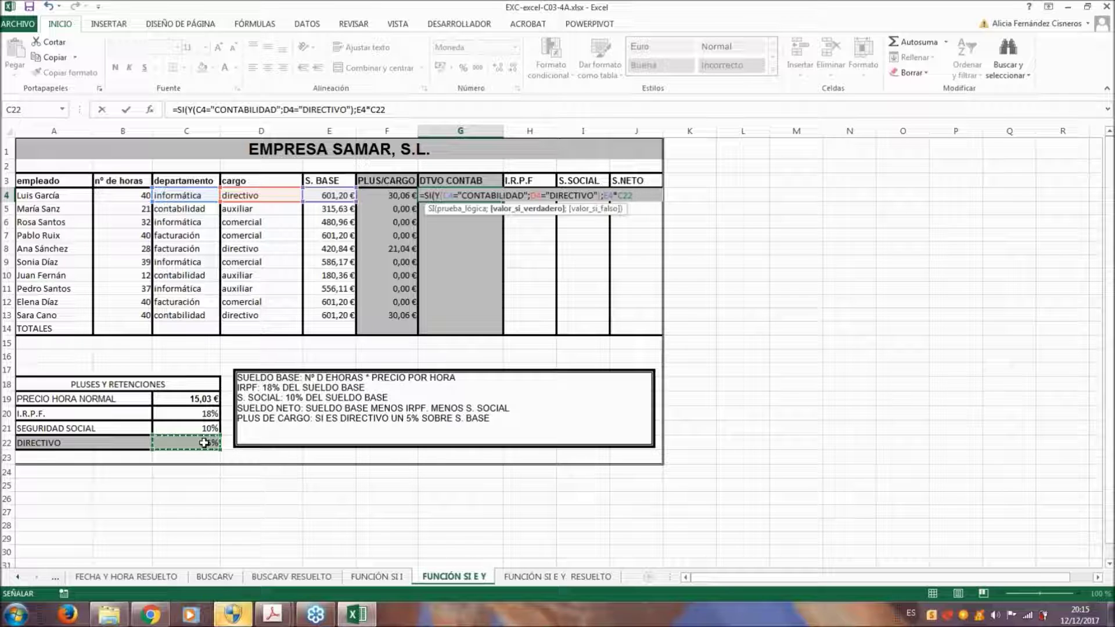
key("F4")
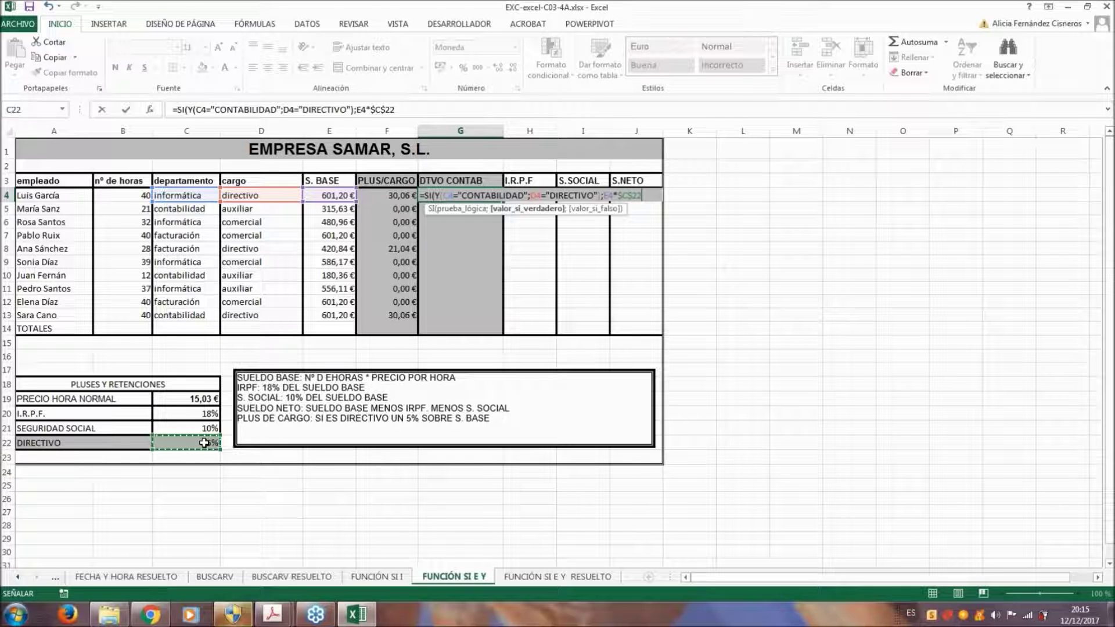
type(";")
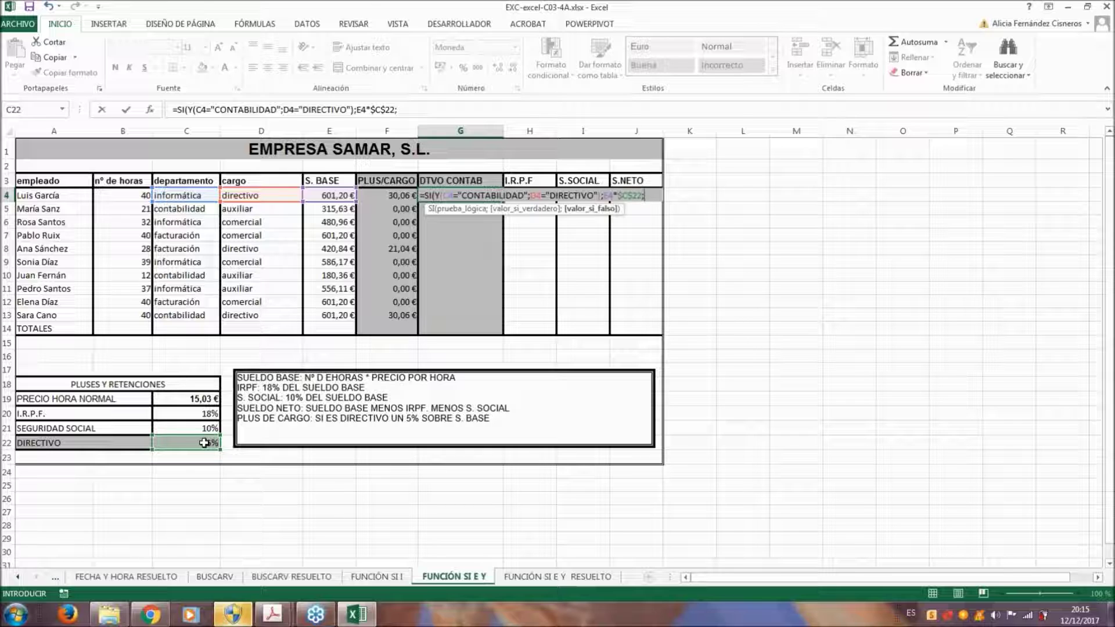
type("0")
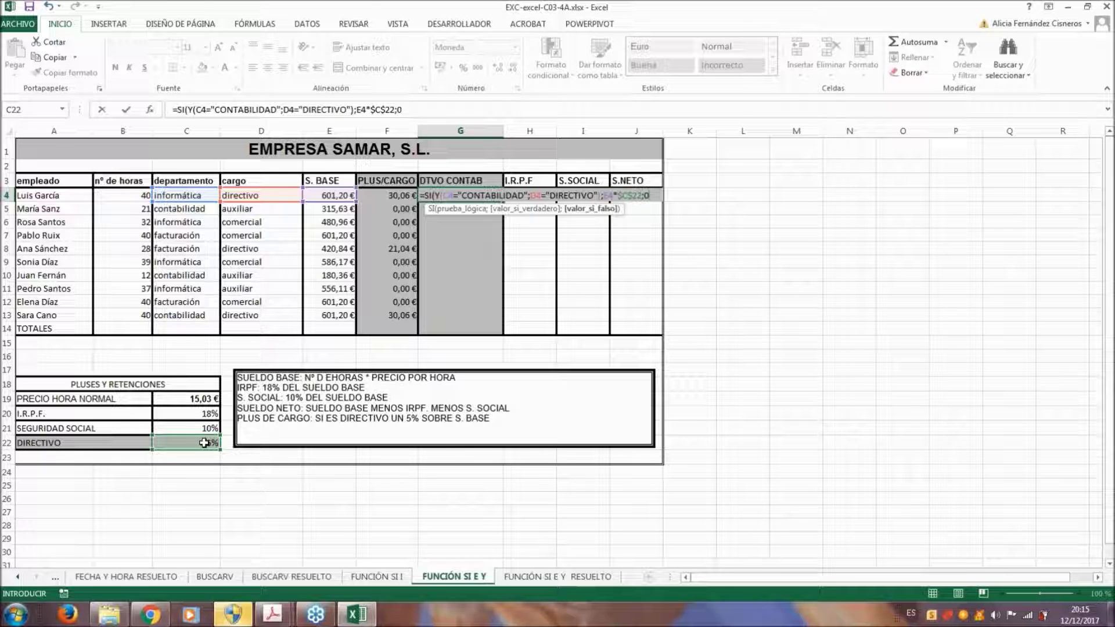
type(")")
key("Return")
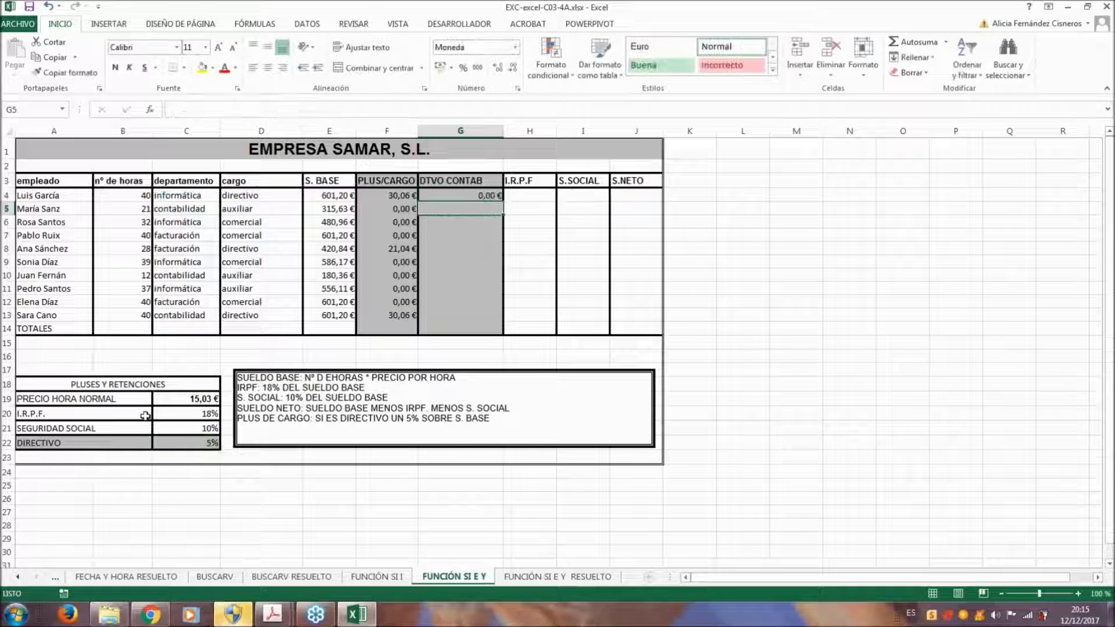
left_click(475, 195)
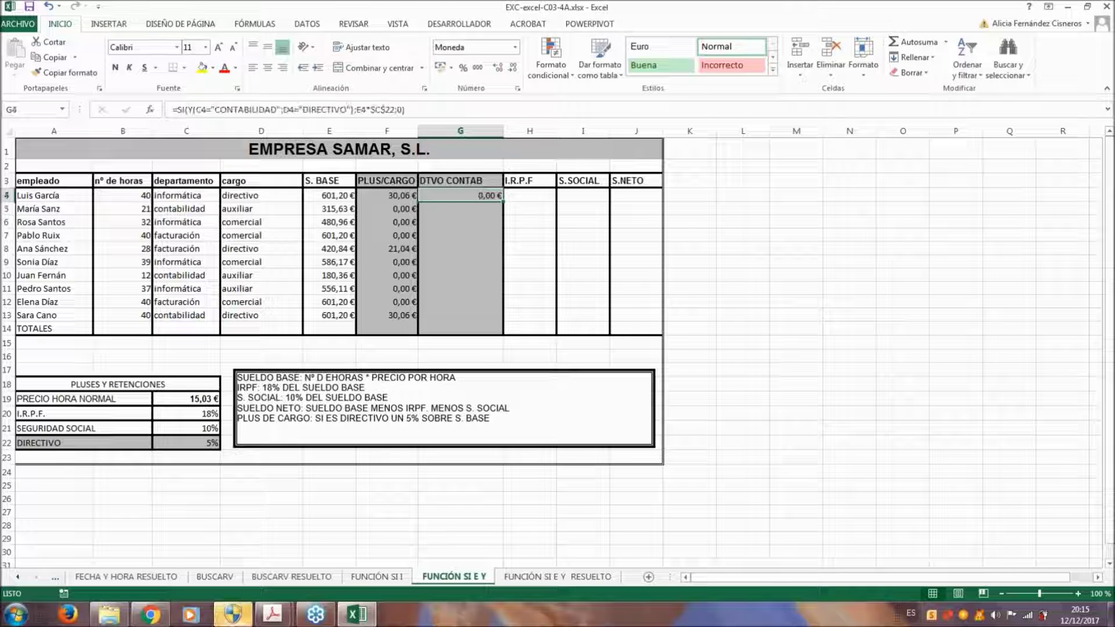
left_click_drag(503, 201, 462, 311)
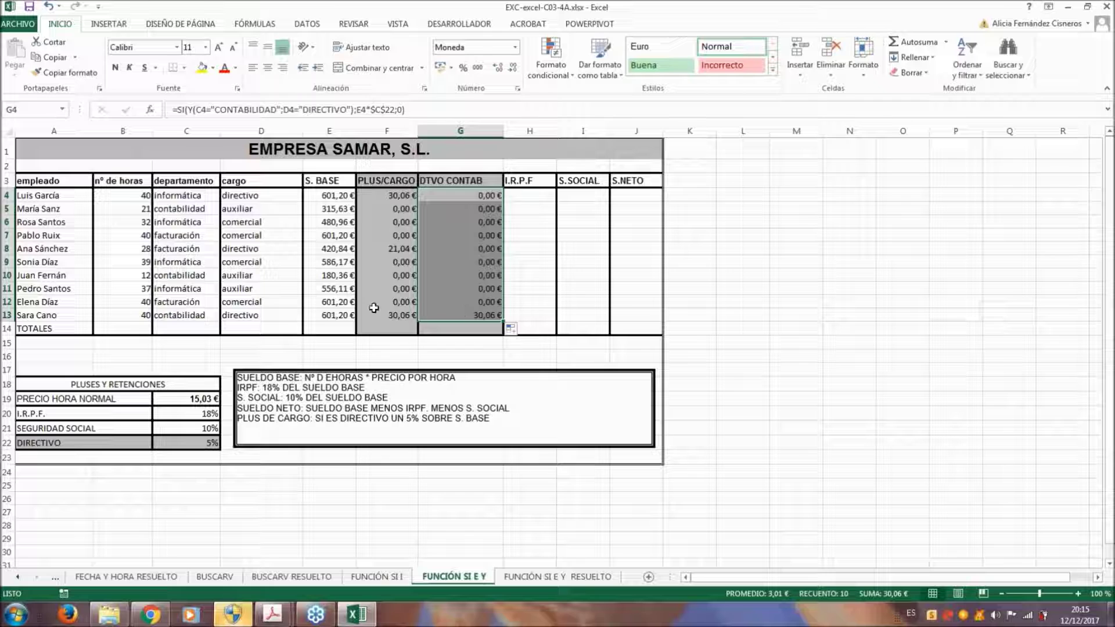
left_click_drag(179, 314, 473, 315)
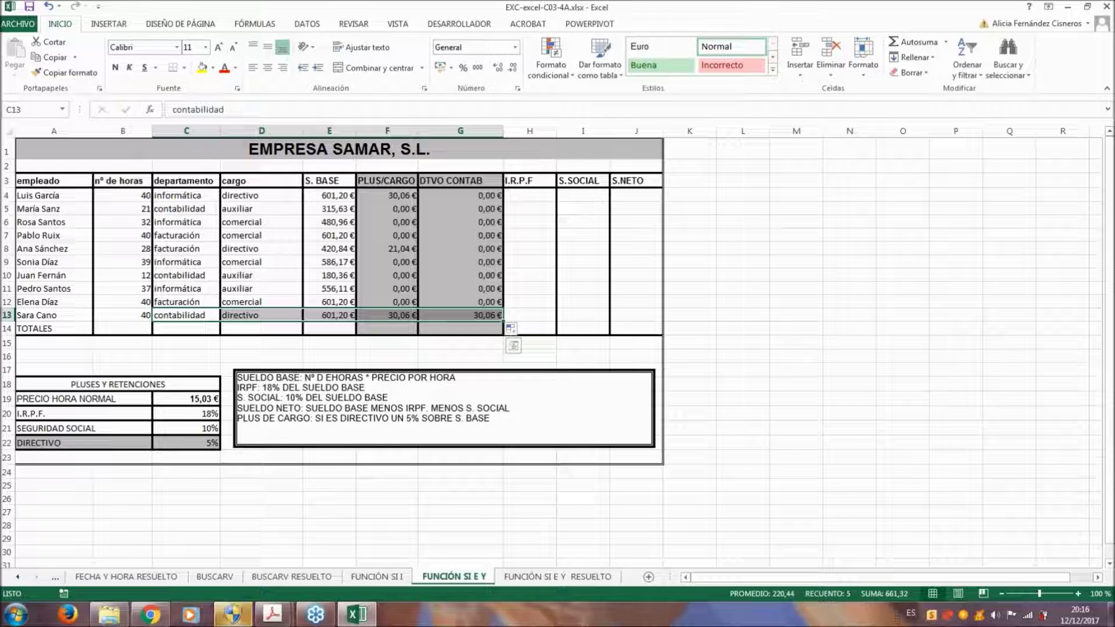
Start the I.R.P.F formula in H4 with the base salary plus position bonus in parentheses, =(E4+F4)
left_click(555, 196)
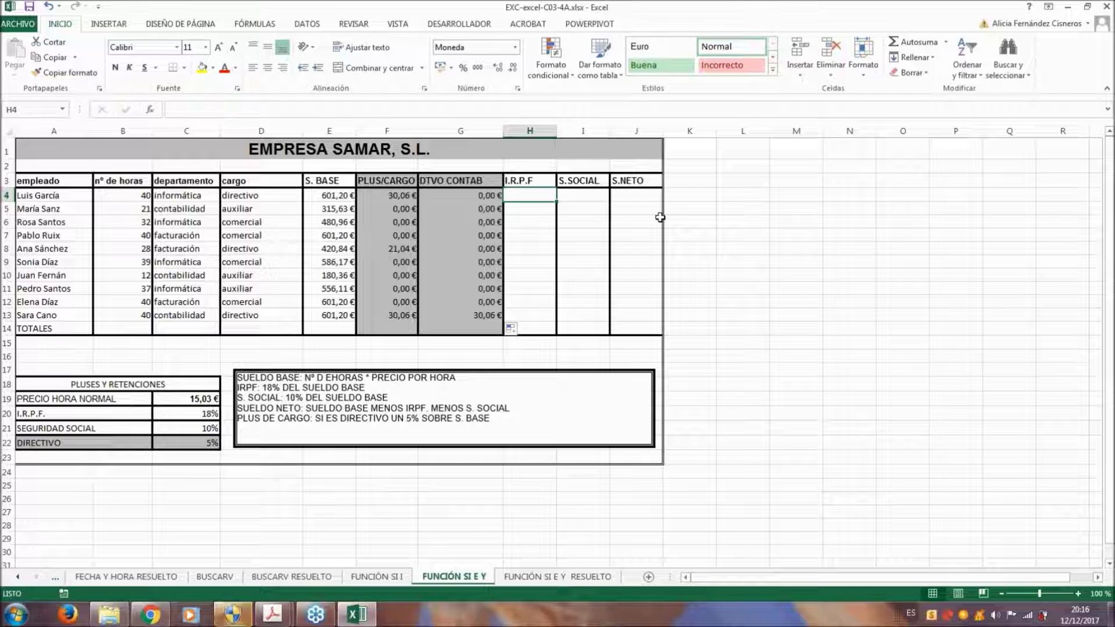
type("=")
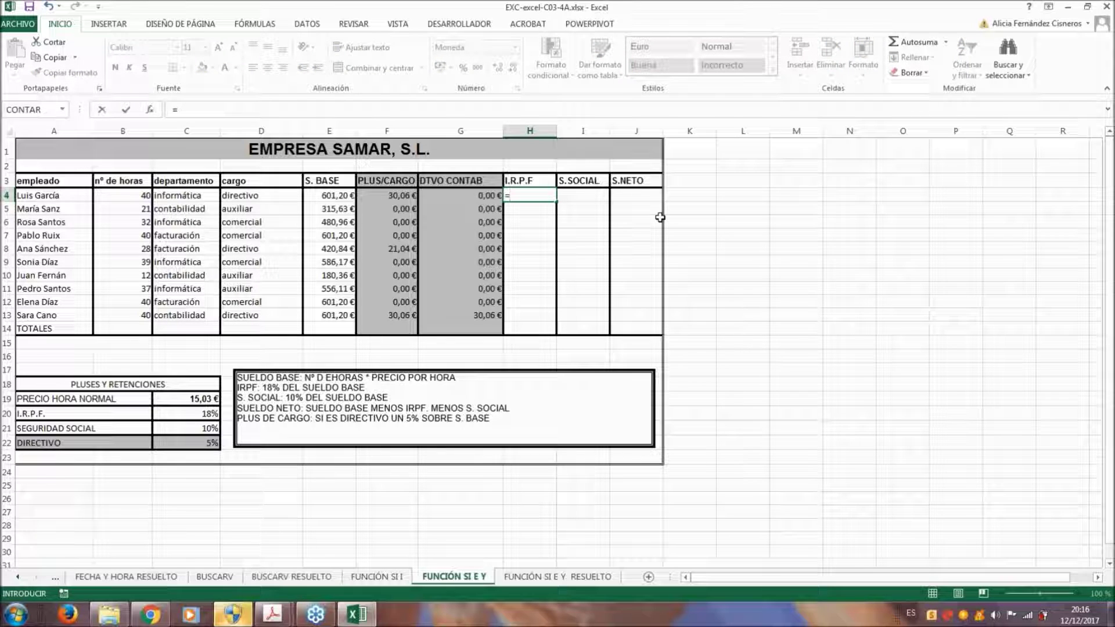
left_click(320, 194)
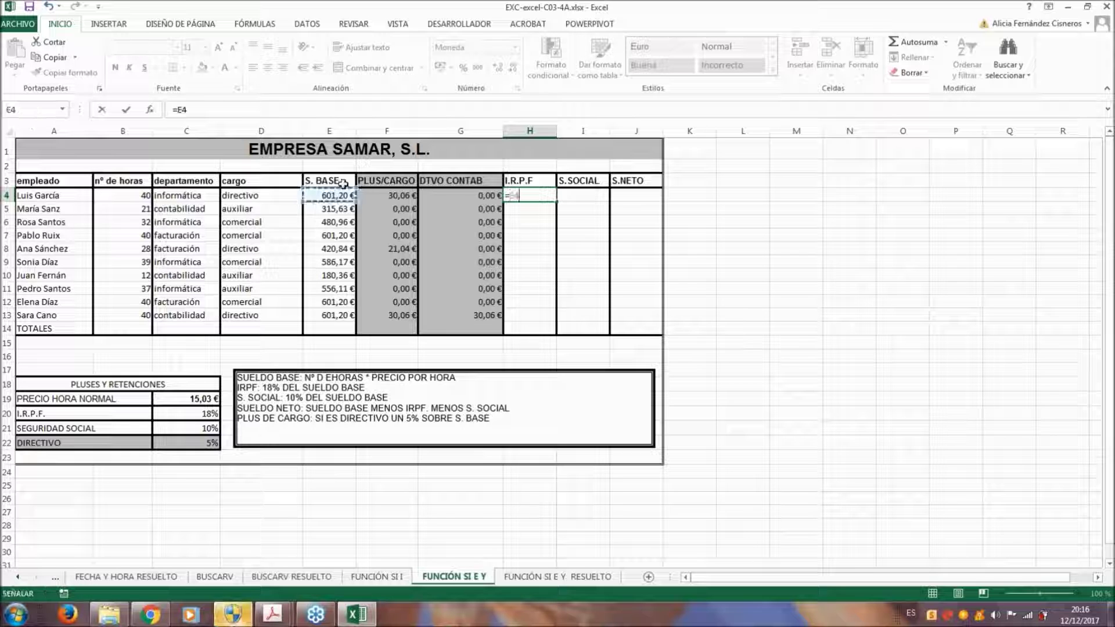
type("+")
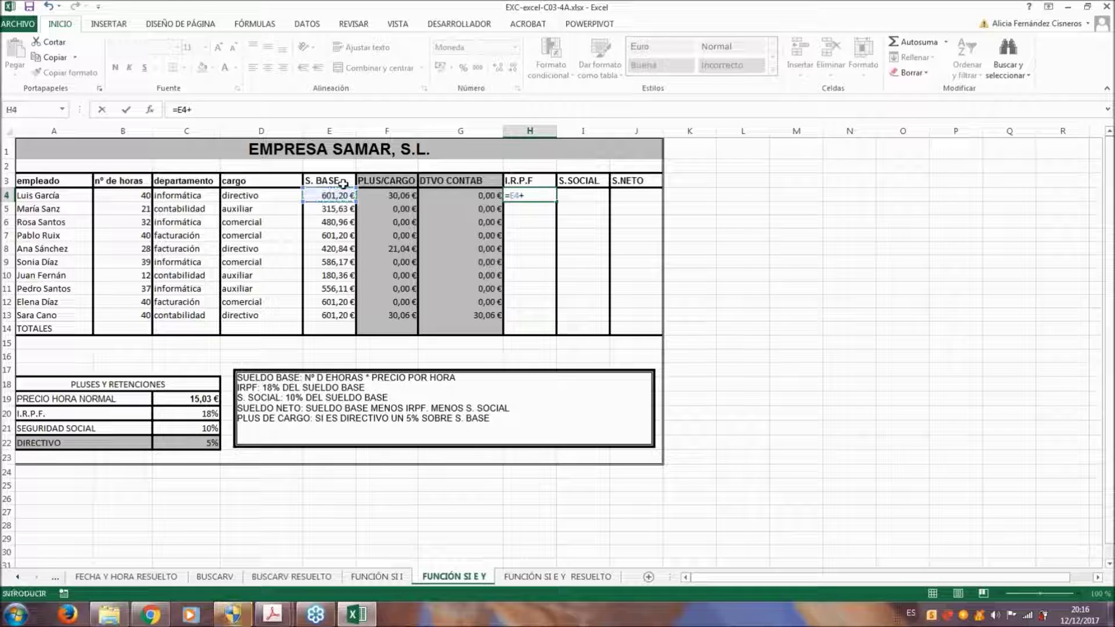
left_click(407, 196)
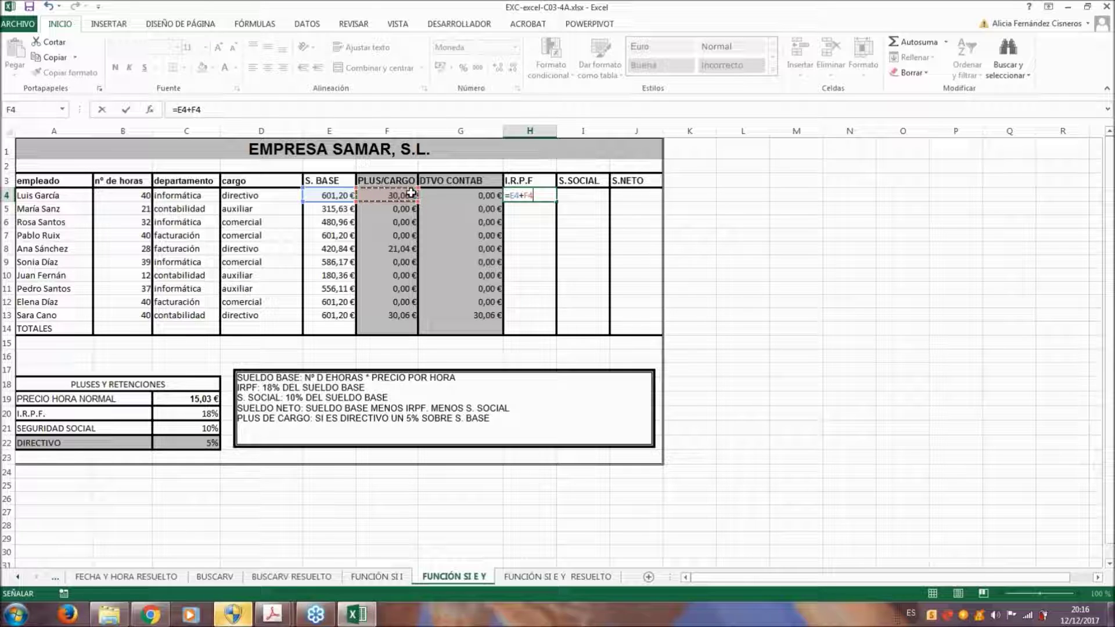
type(")")
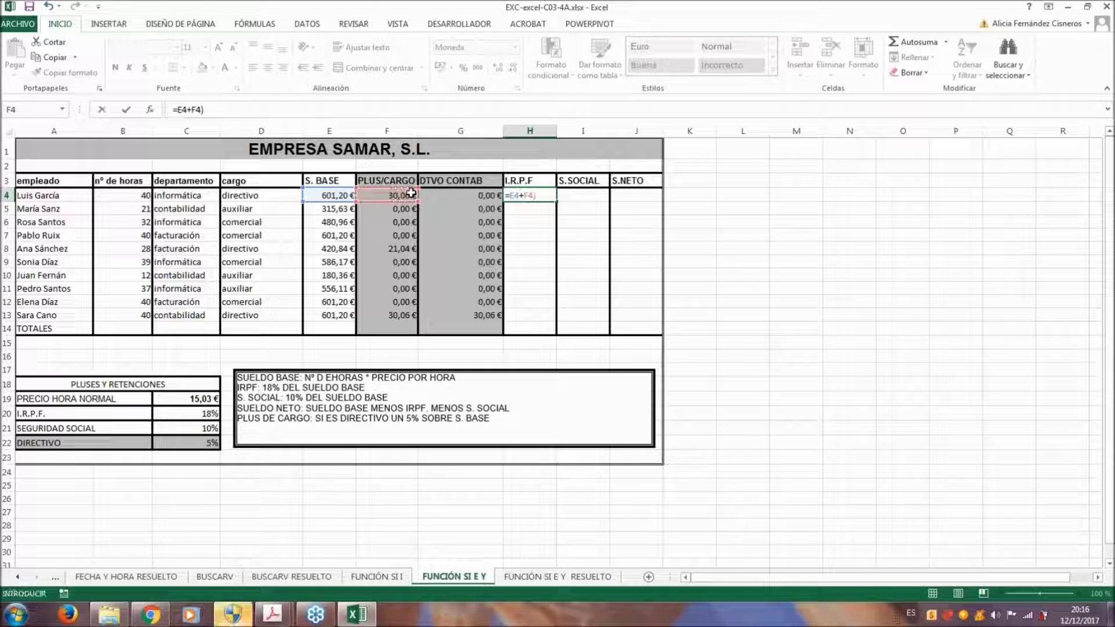
key("F2")
key("Left")
key("Left")
key("Left")
key("Left")
key("Left")
key("Left")
type("(")
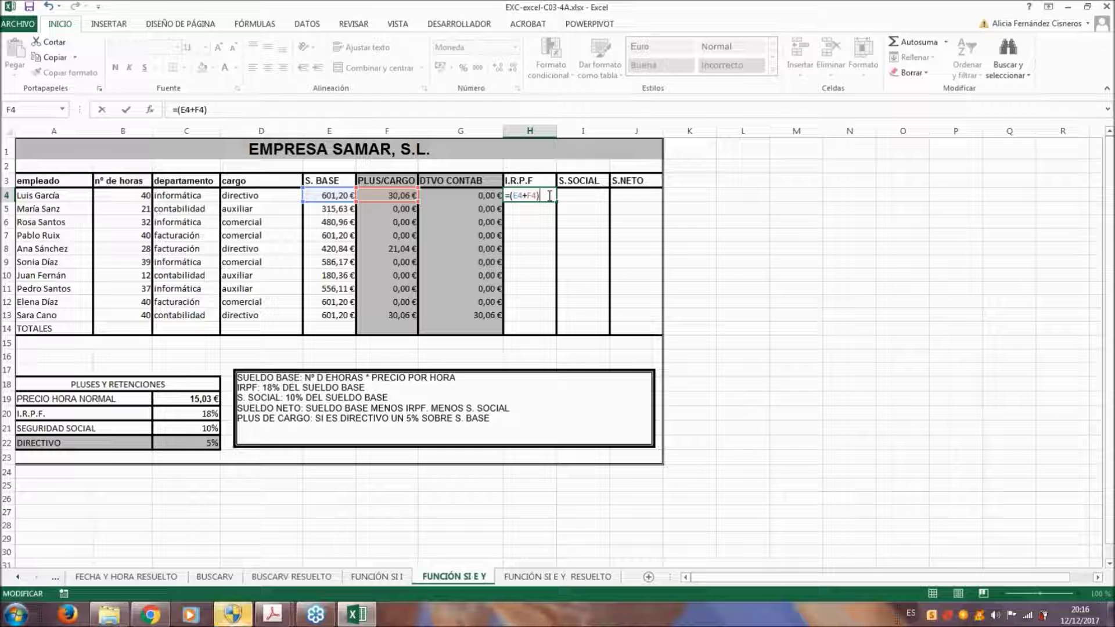
Complete the H4 formula by multiplying the sum by the absolute I.R.P.F. rate reference $C$20
left_click(199, 412)
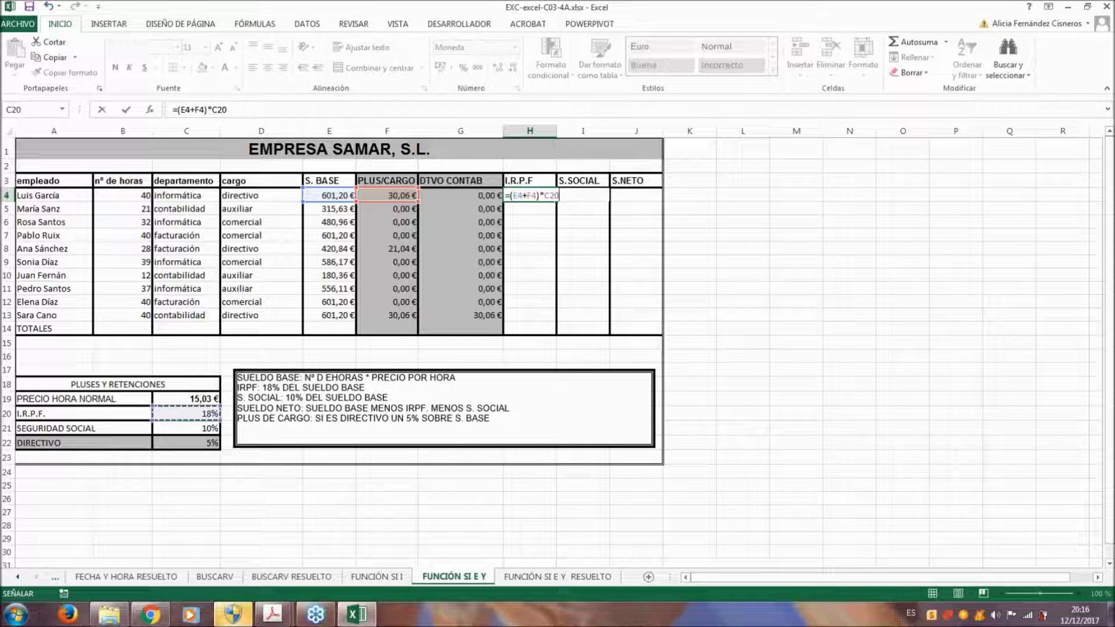
key("F4")
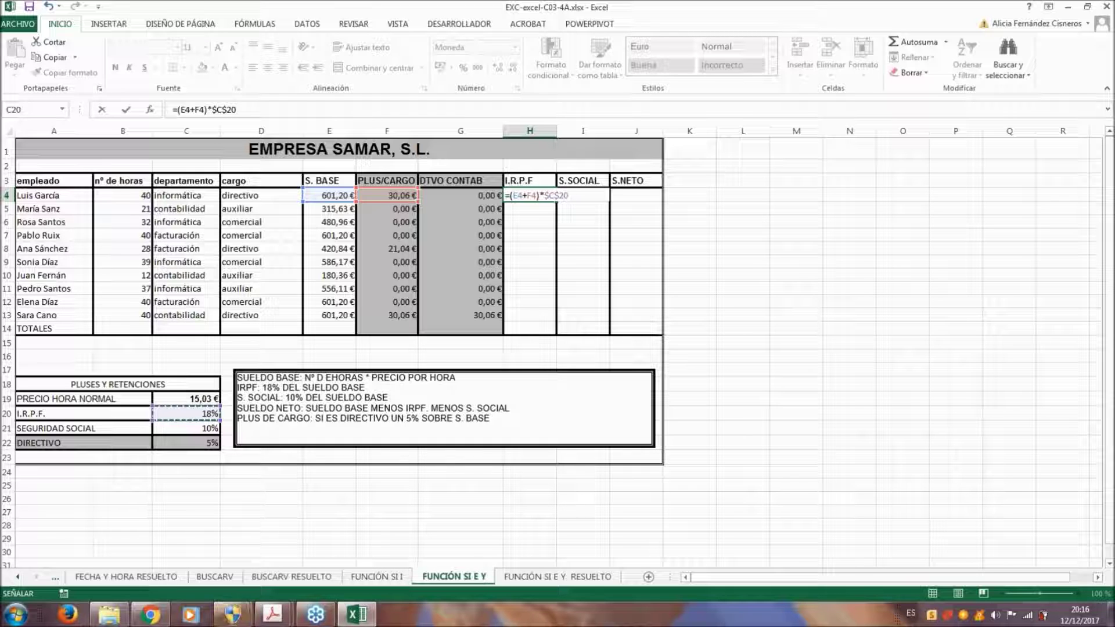
key("Return")
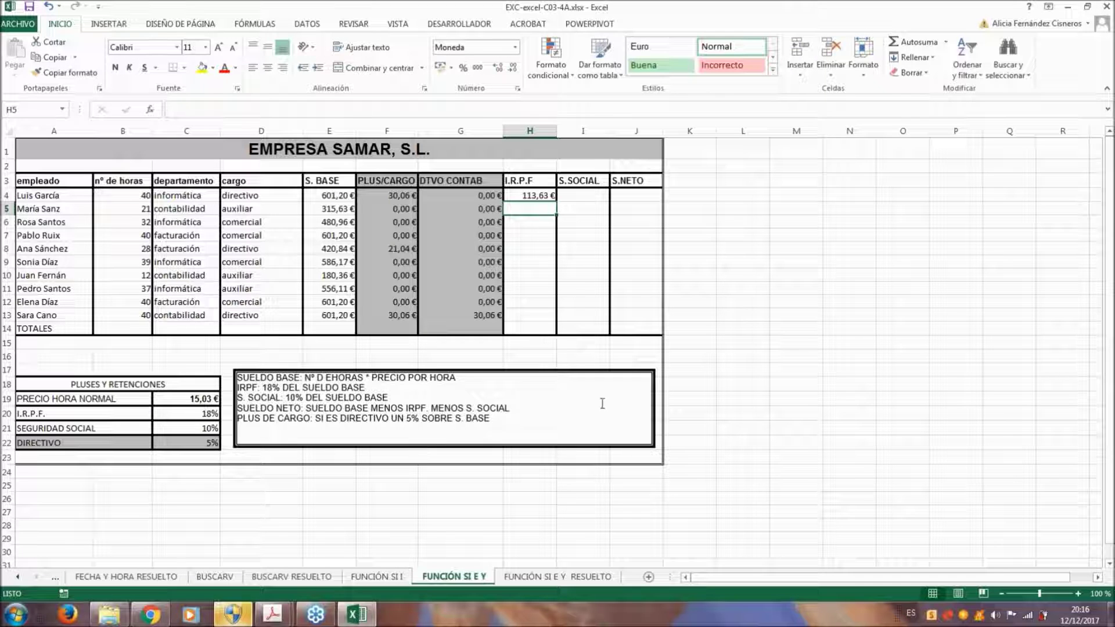
Start the S.SOCIAL formula in I4 with the parenthesised sum =(E4+F4)
left_click(585, 194)
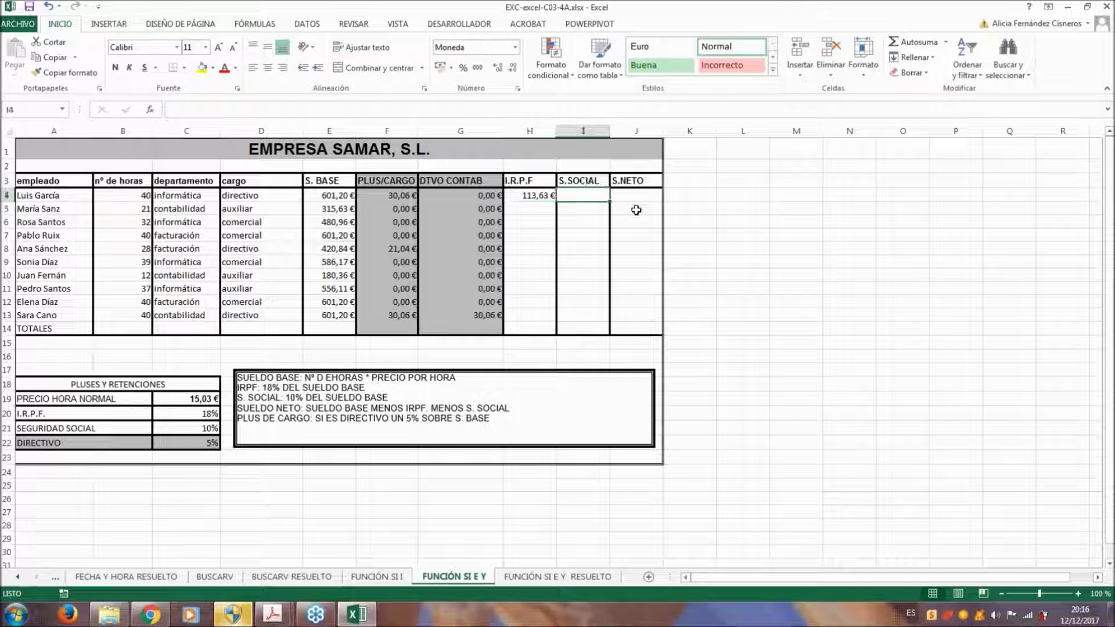
type("=")
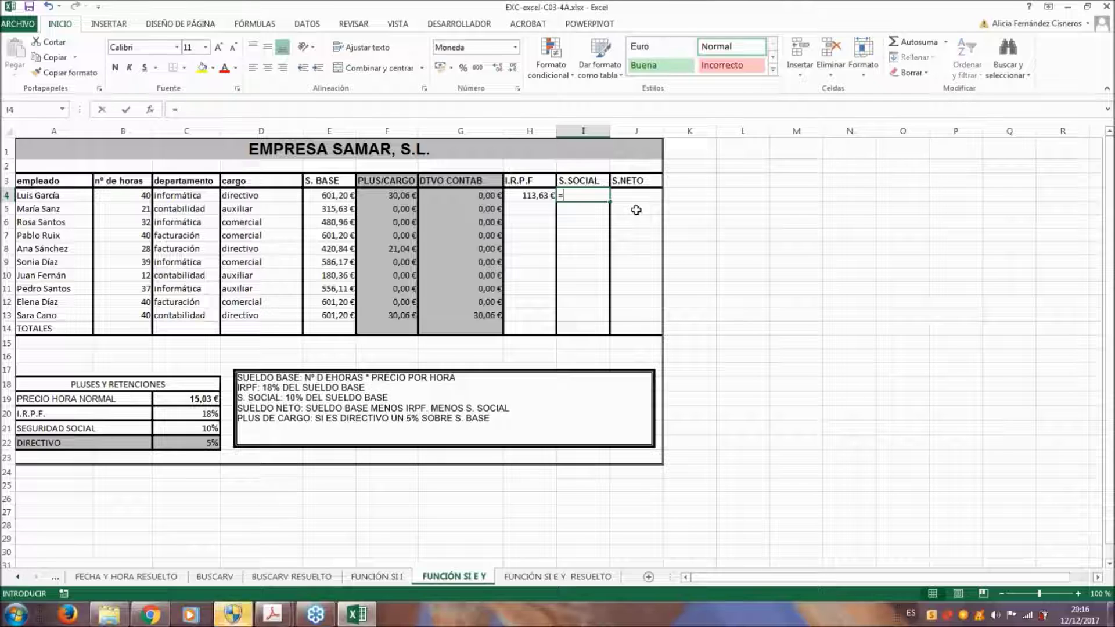
left_click(323, 194)
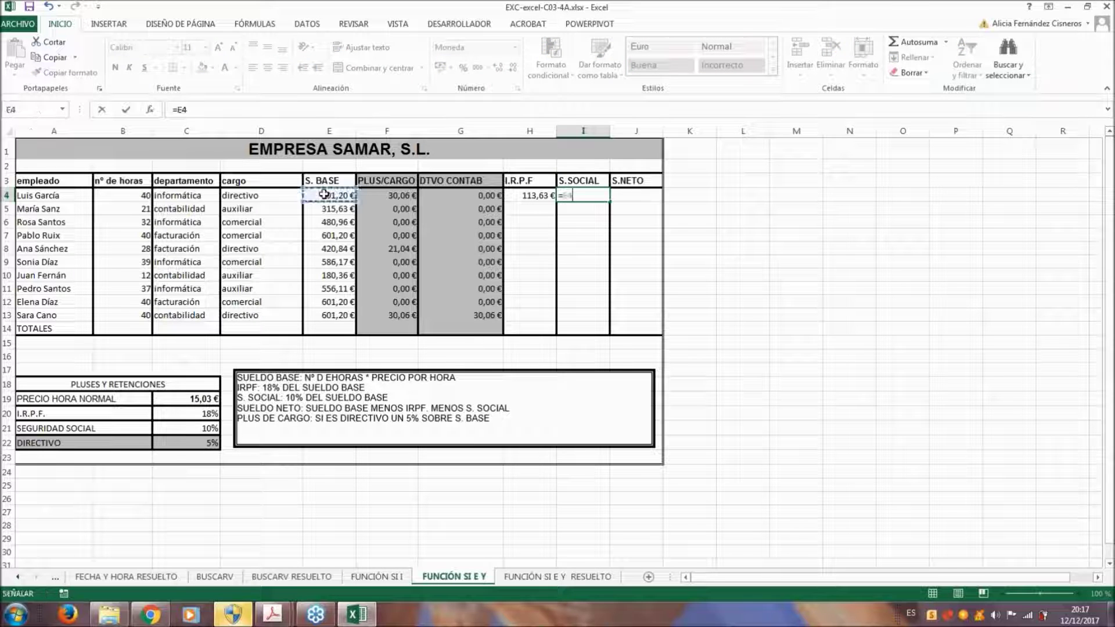
type("+")
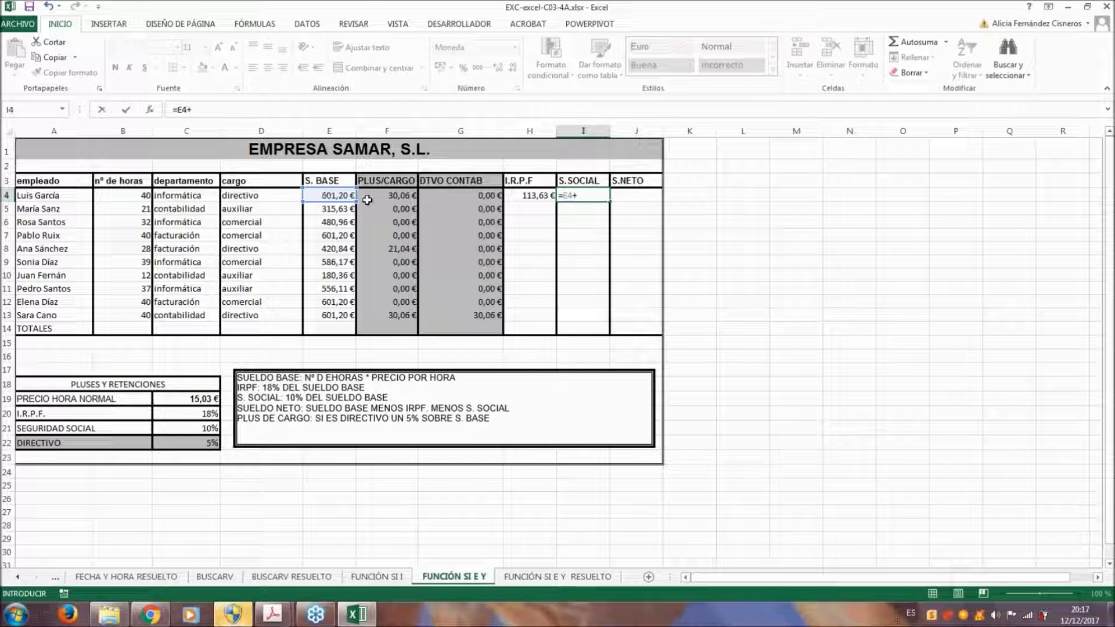
left_click(391, 198)
key("F2")
key("Home")
key("Right")
type("(")
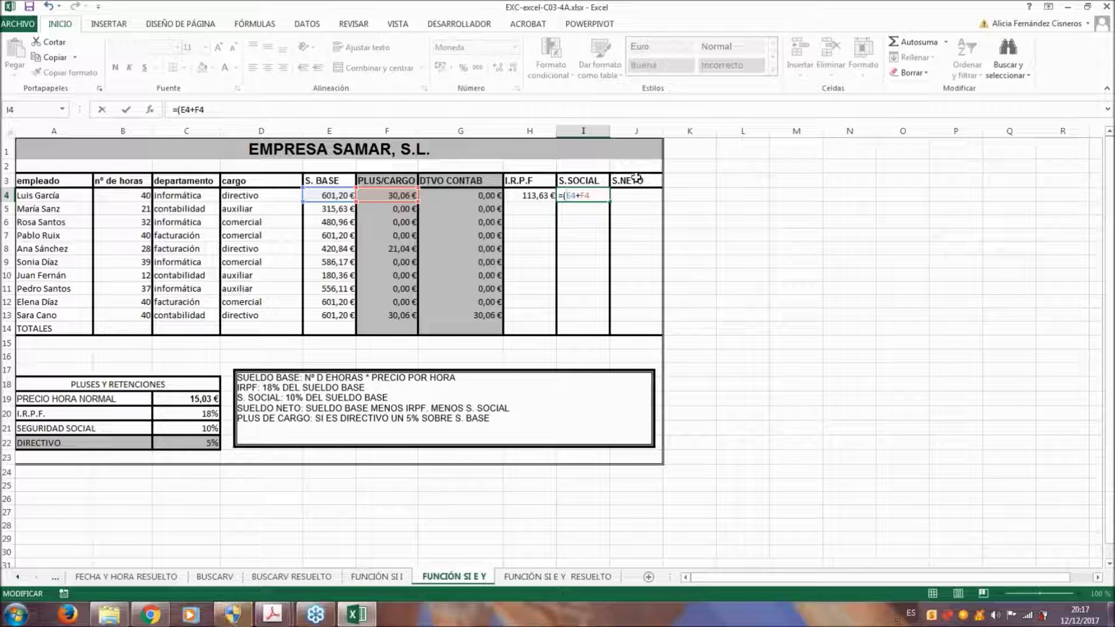
left_click(594, 196)
type(")")
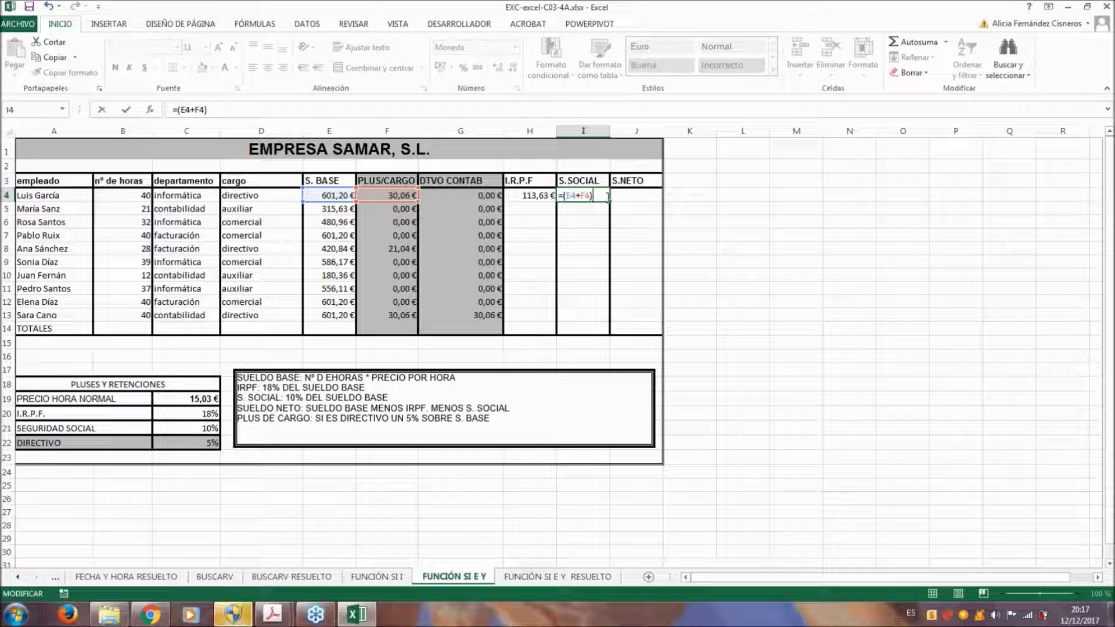
Complete the I4 formula by multiplying the sum by the absolute SEGURIDAD SOCIAL rate reference $C$21
type("*")
left_click(209, 429)
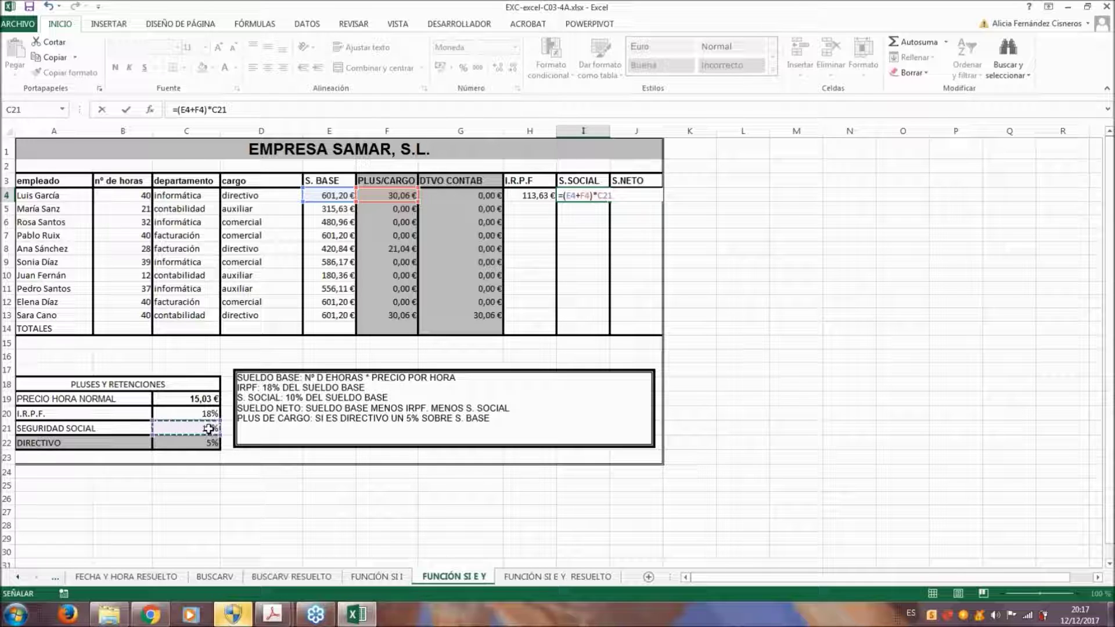
key("F4")
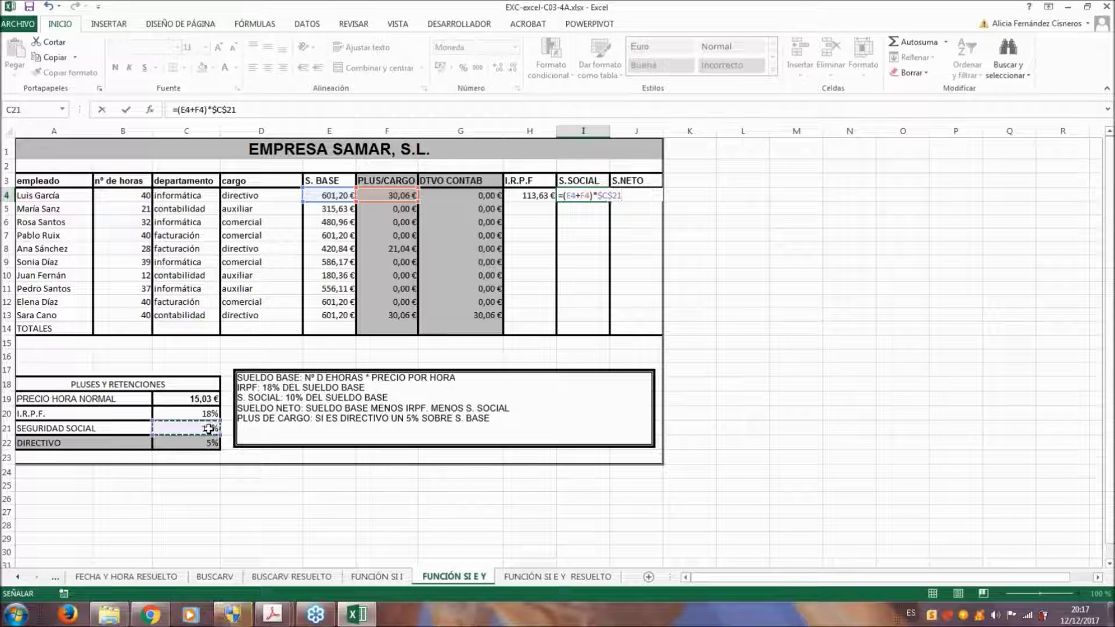
key("Return")
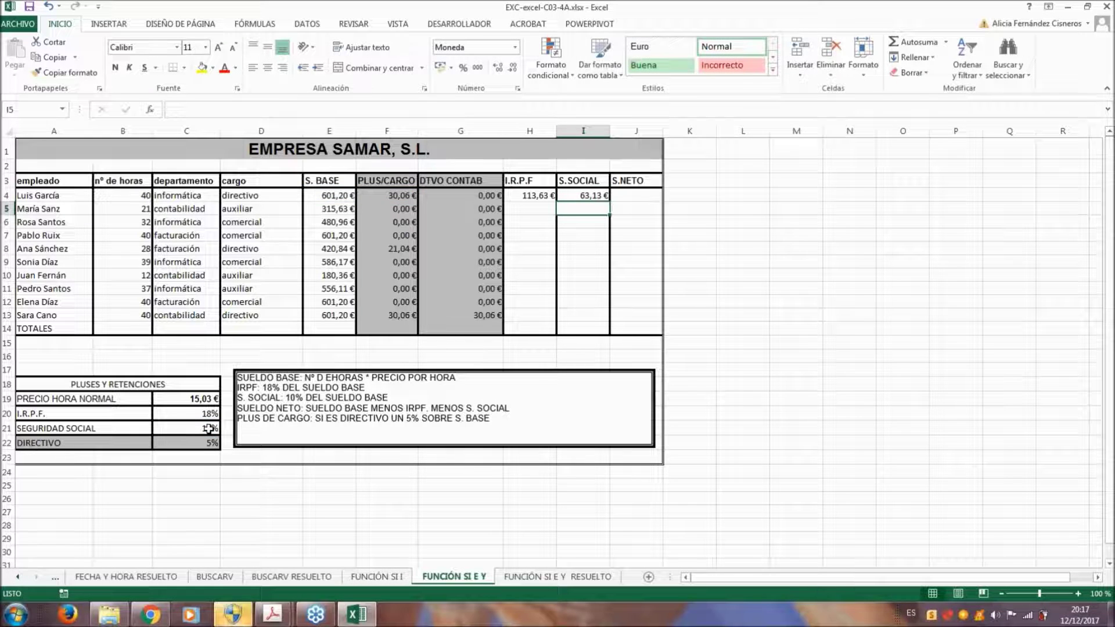
Calculate S.NETO in J4 with the formula =E4+F4-H4-I4
left_click(660, 195)
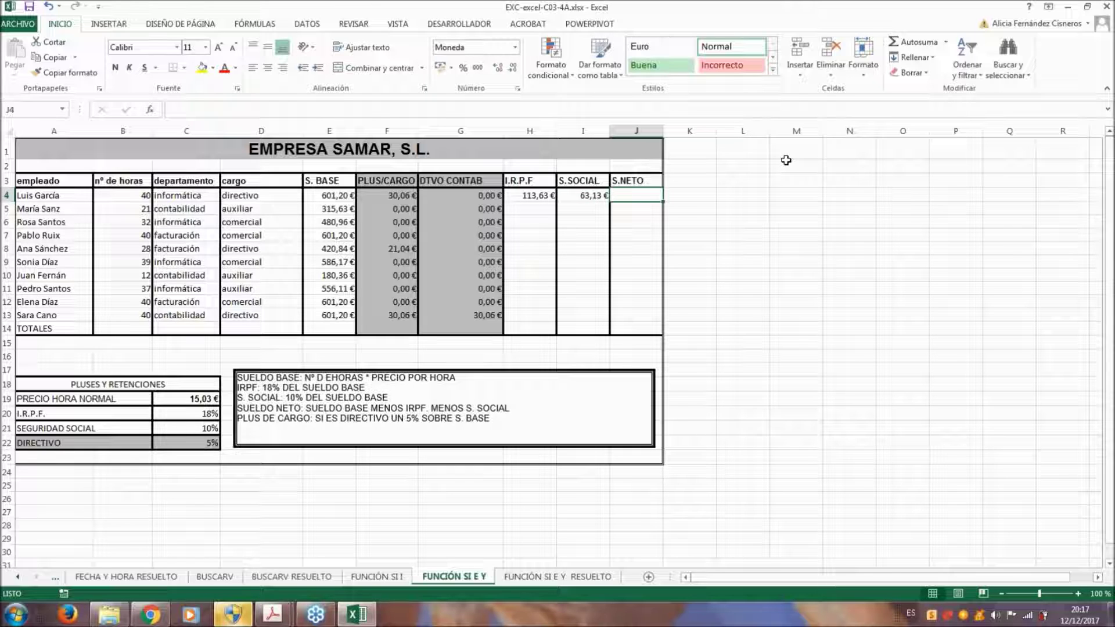
type("=")
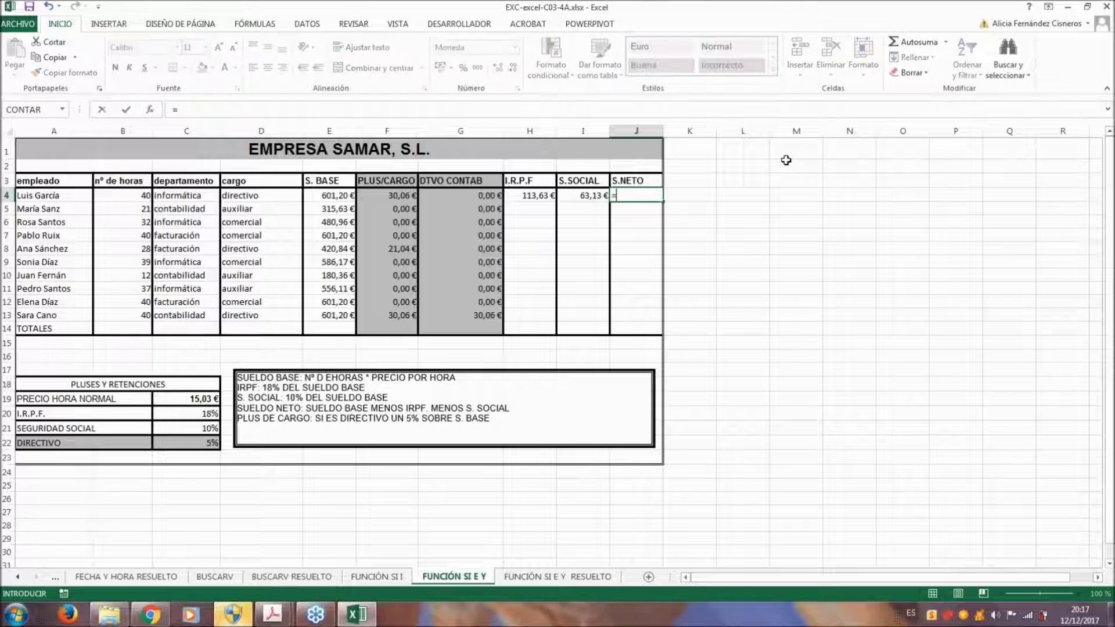
left_click(340, 195)
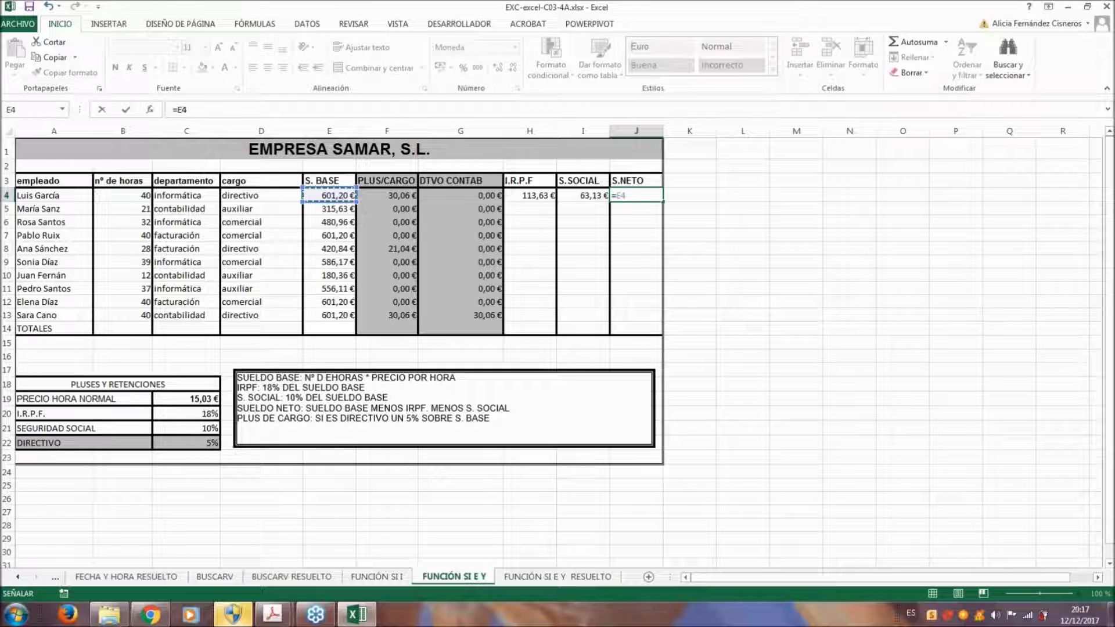
type("+")
left_click(392, 196)
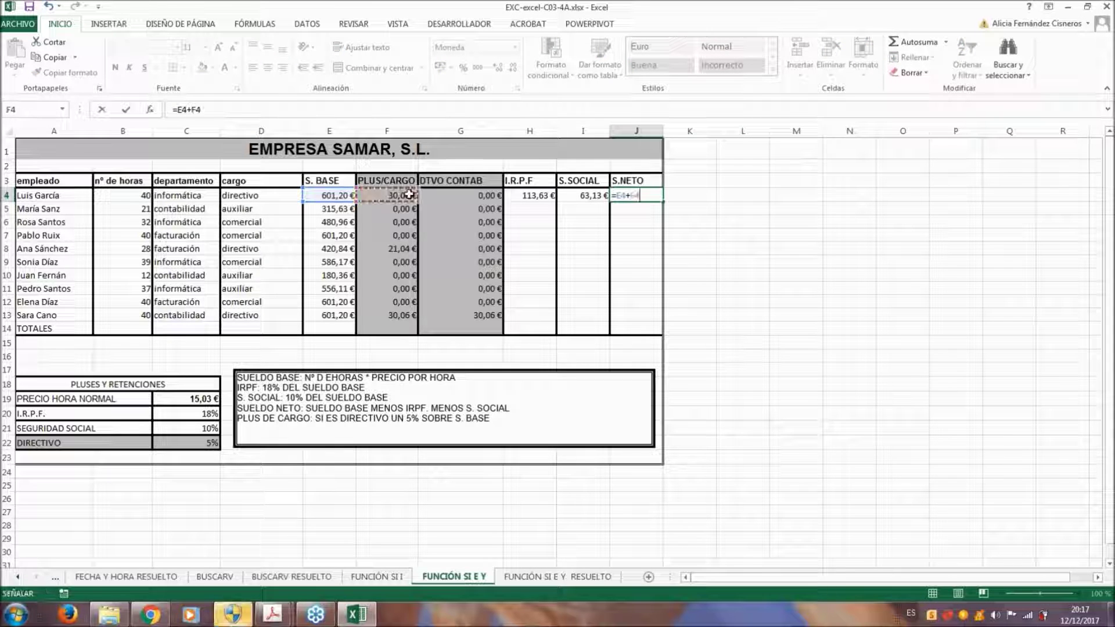
type("-")
left_click(532, 197)
type("-")
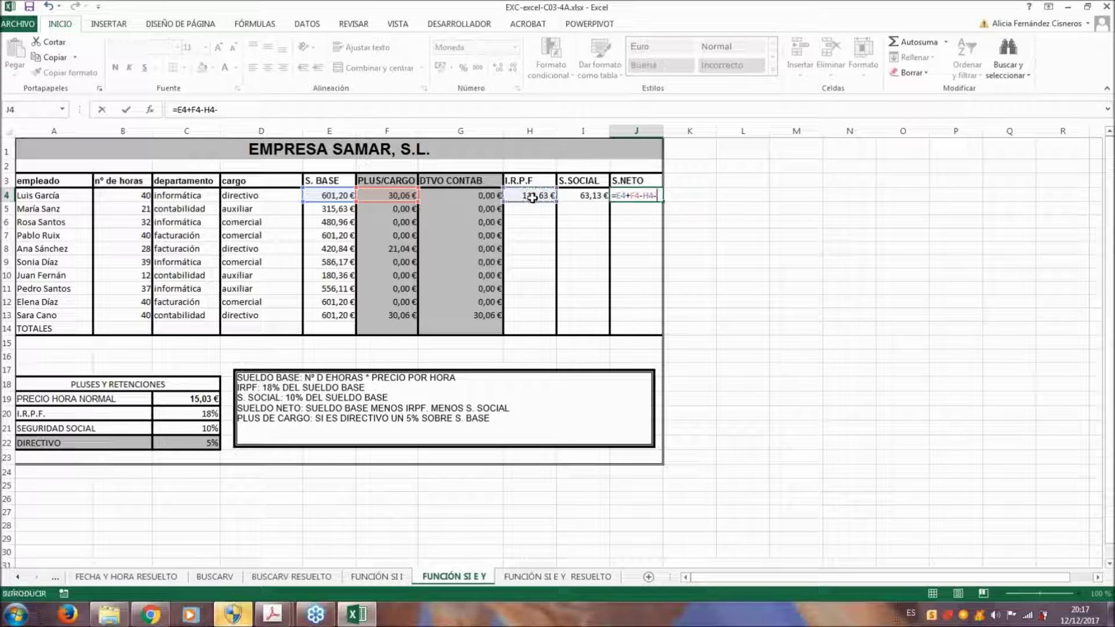
left_click(578, 198)
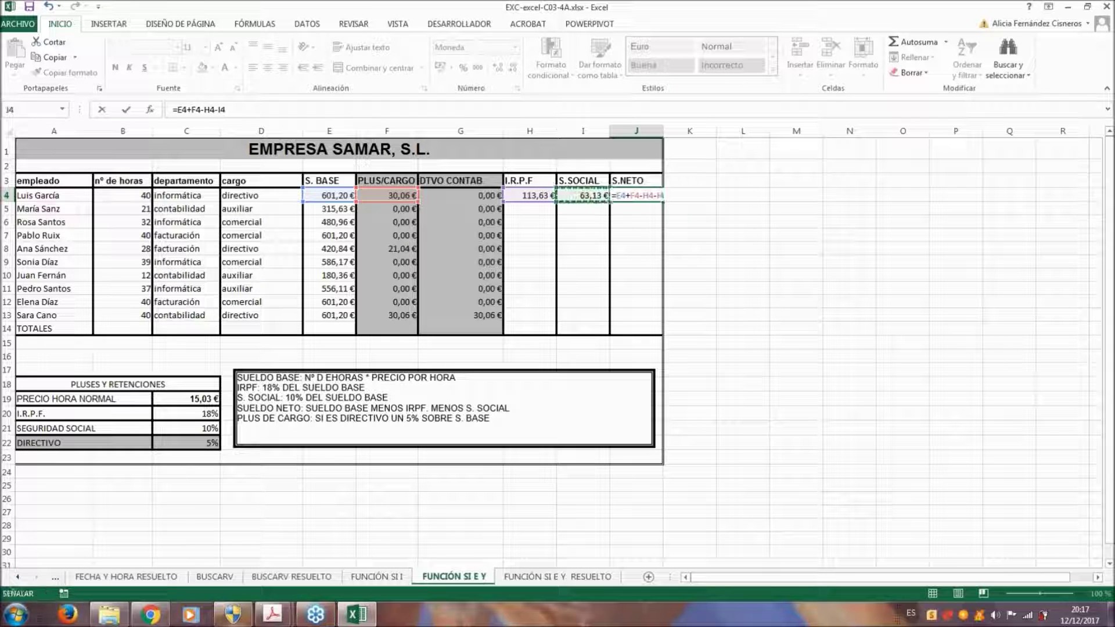
key("Return")
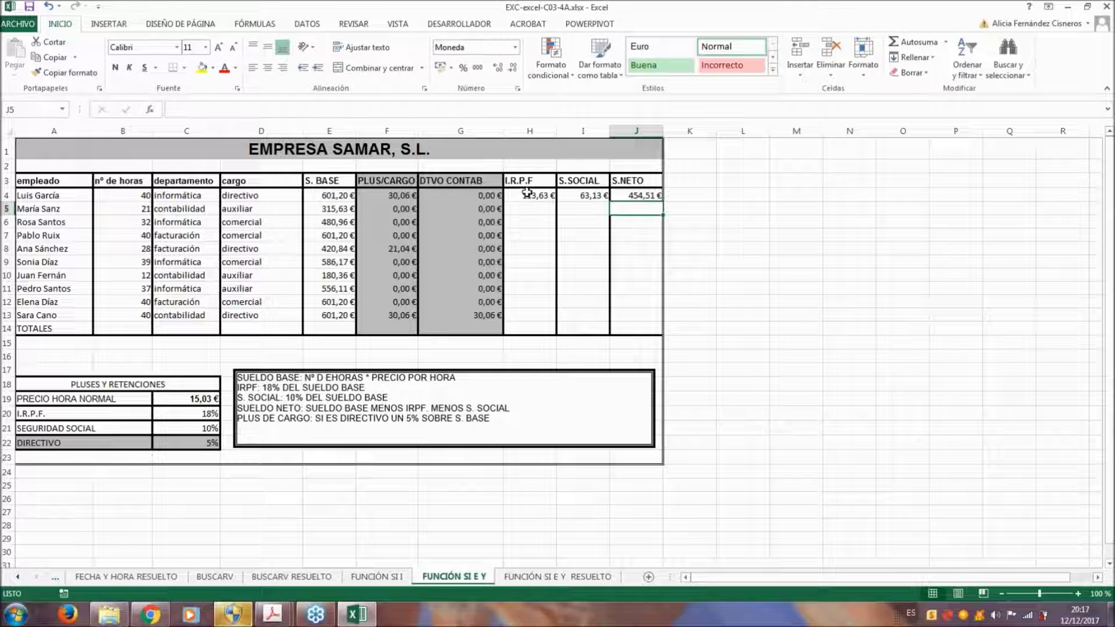
Copy the H4:J4 formulas down through row 14 and clear the copies from H14:J14 in the TOTALES row
left_click(526, 195)
left_click_drag(575, 195, 636, 195)
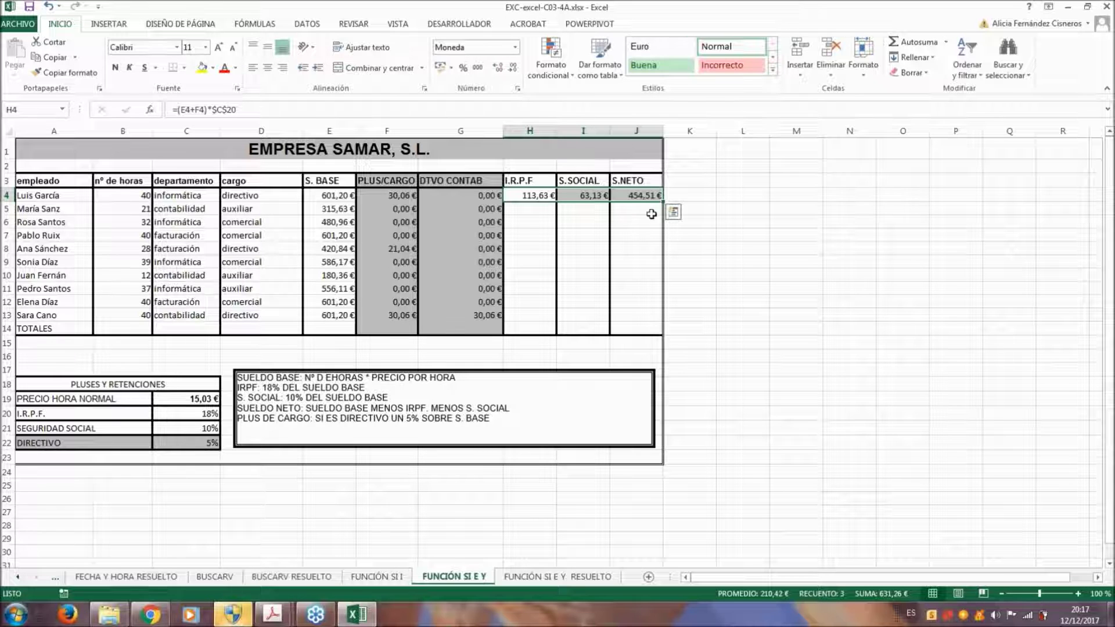
left_click_drag(666, 199, 659, 335)
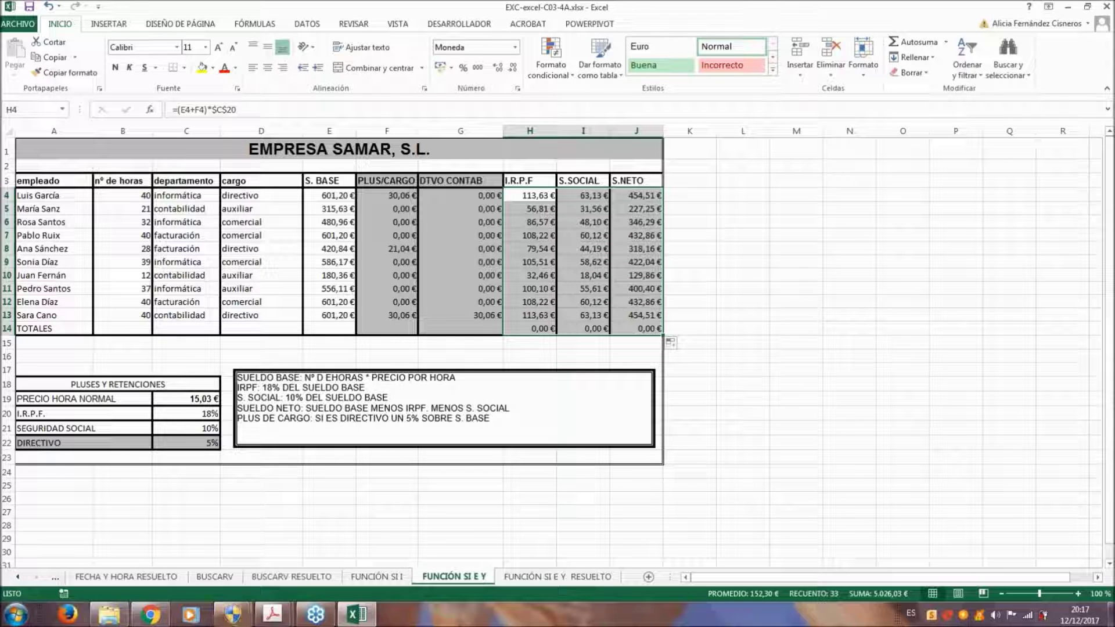
left_click_drag(520, 329, 635, 337)
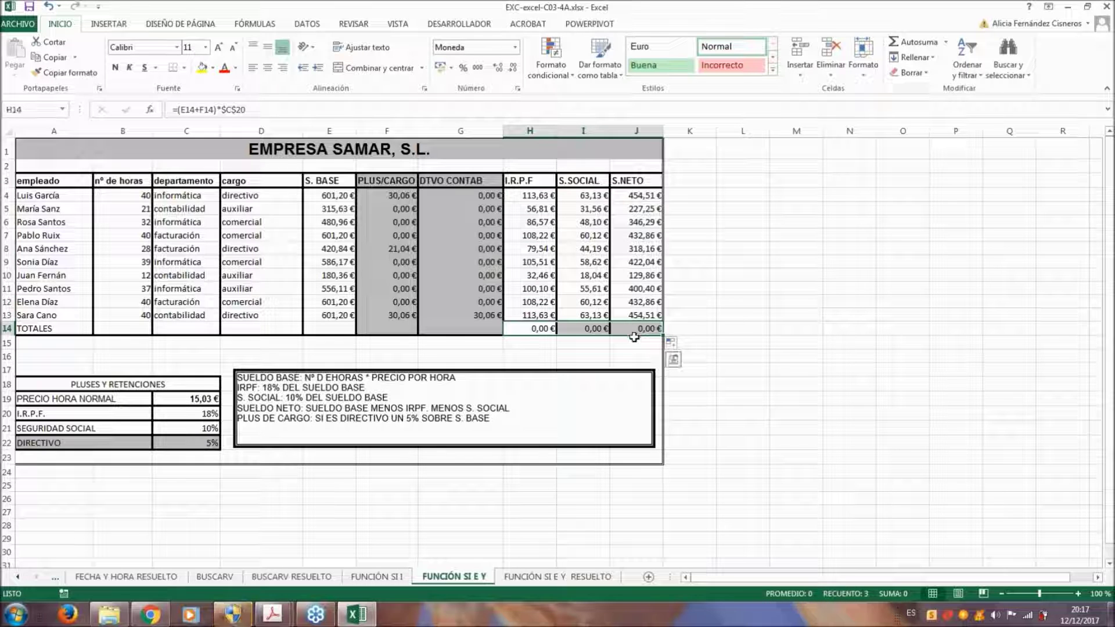
key("Delete")
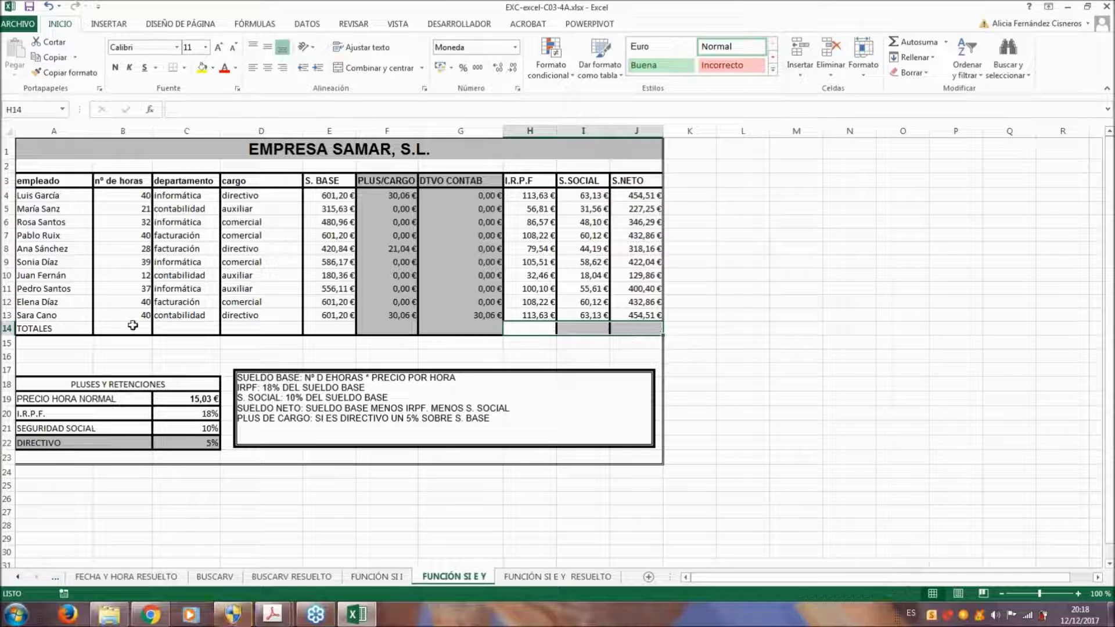
left_click(335, 328)
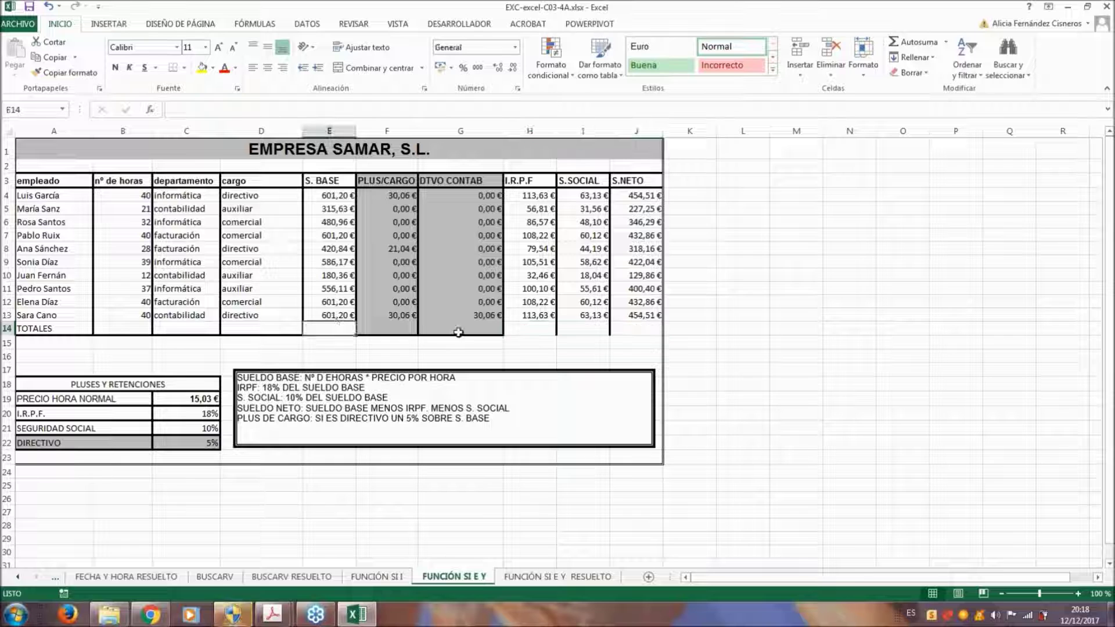
left_click(124, 328)
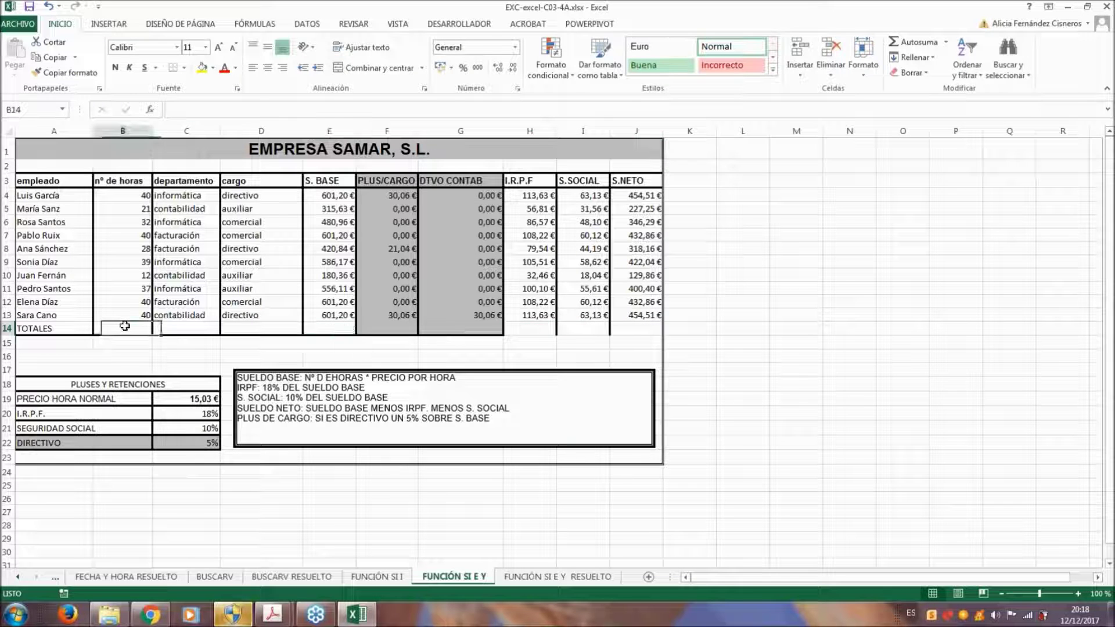
left_click(342, 326)
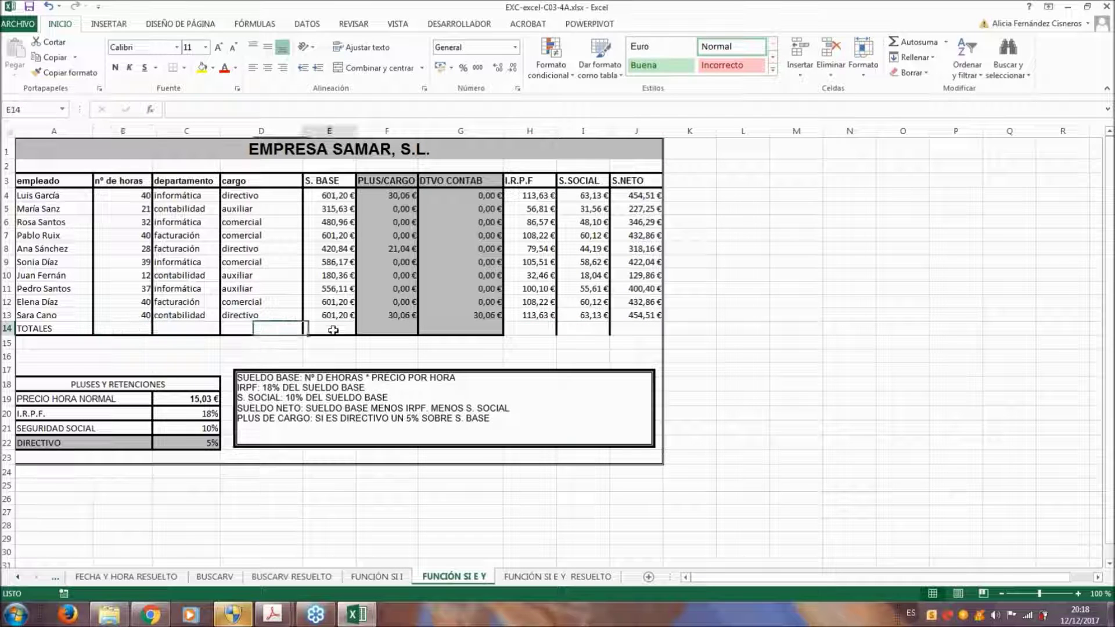
left_click(386, 328)
left_click(132, 327)
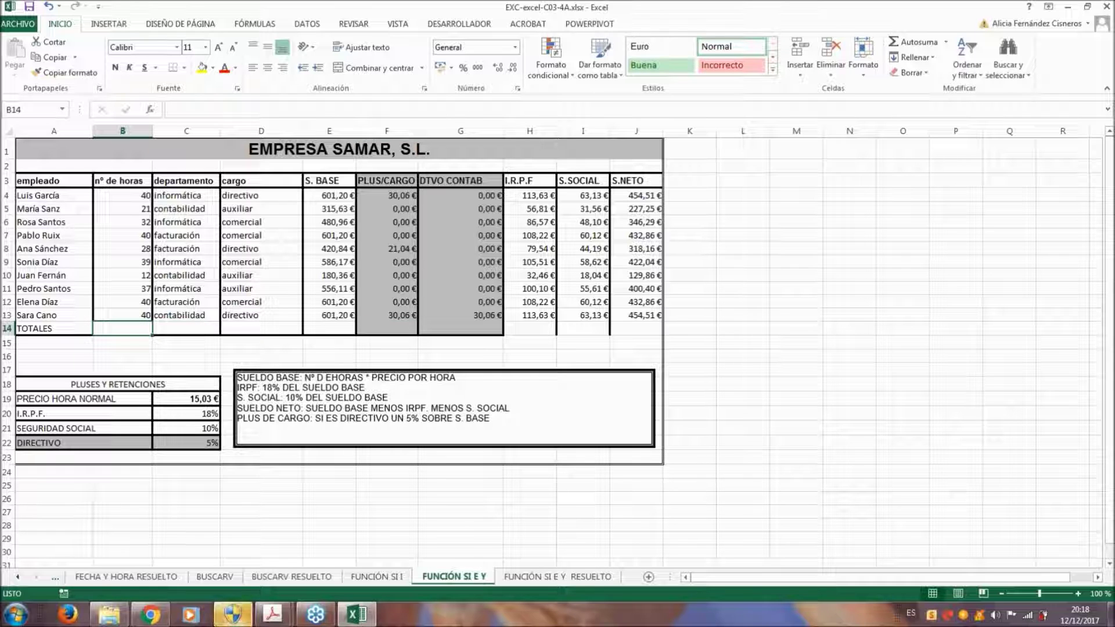
left_click(1104, 7)
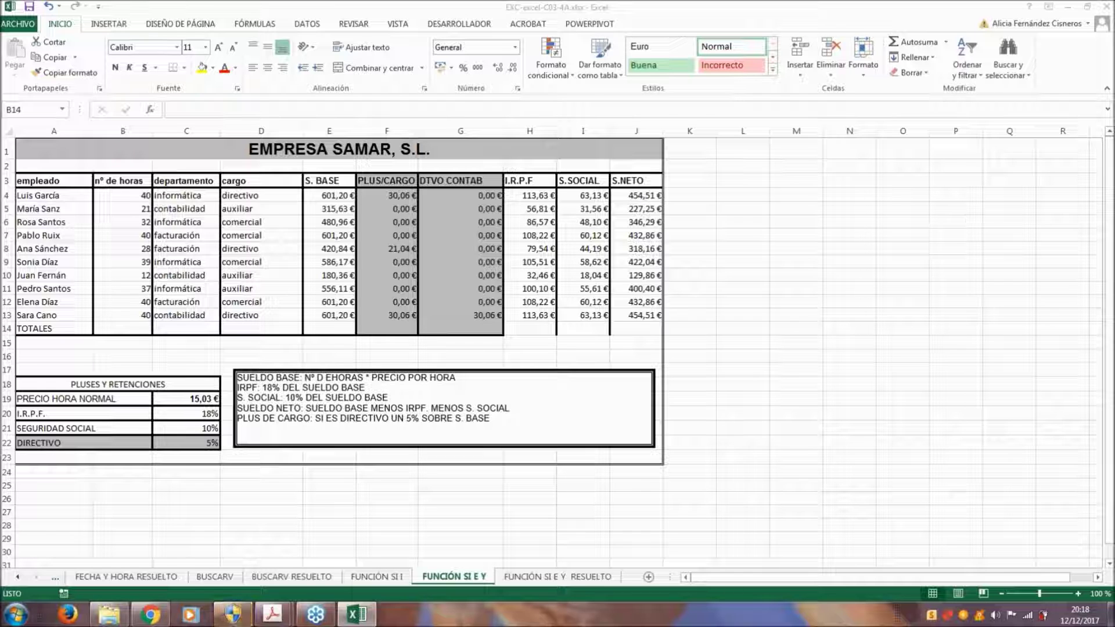
Total the nº de horas column in B14 of the TOTALES row with =SUMA(B4:B13)
left_click(947, 42)
left_click(947, 43)
left_click(911, 63)
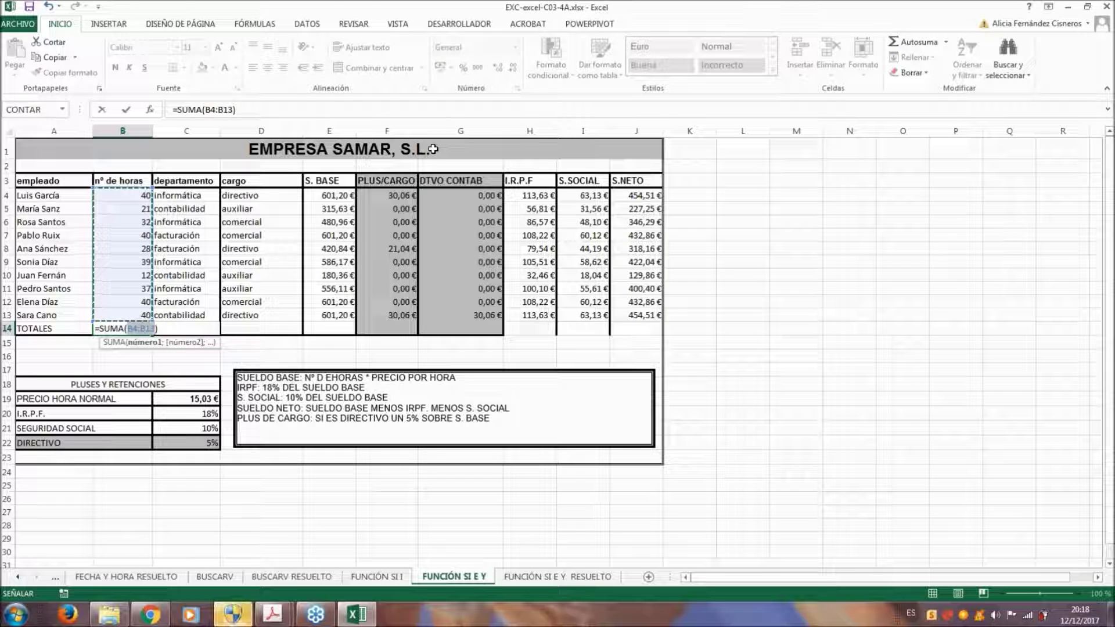
key("Return")
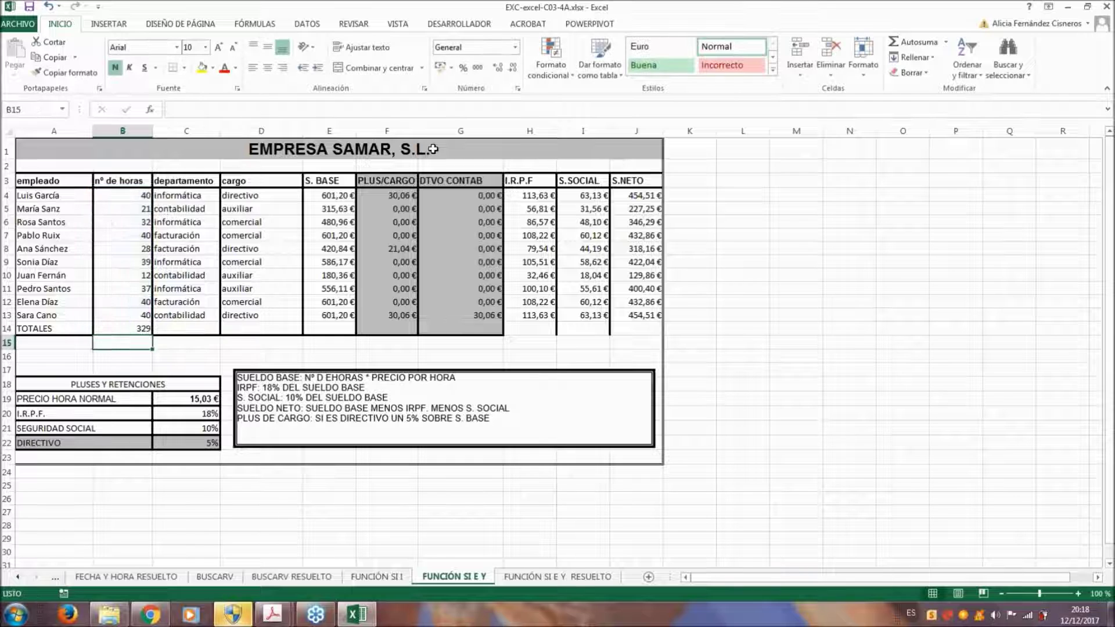
Copy the B14 sum formula into E14:J14 to total the S. BASE through S.NETO columns
left_click(130, 327)
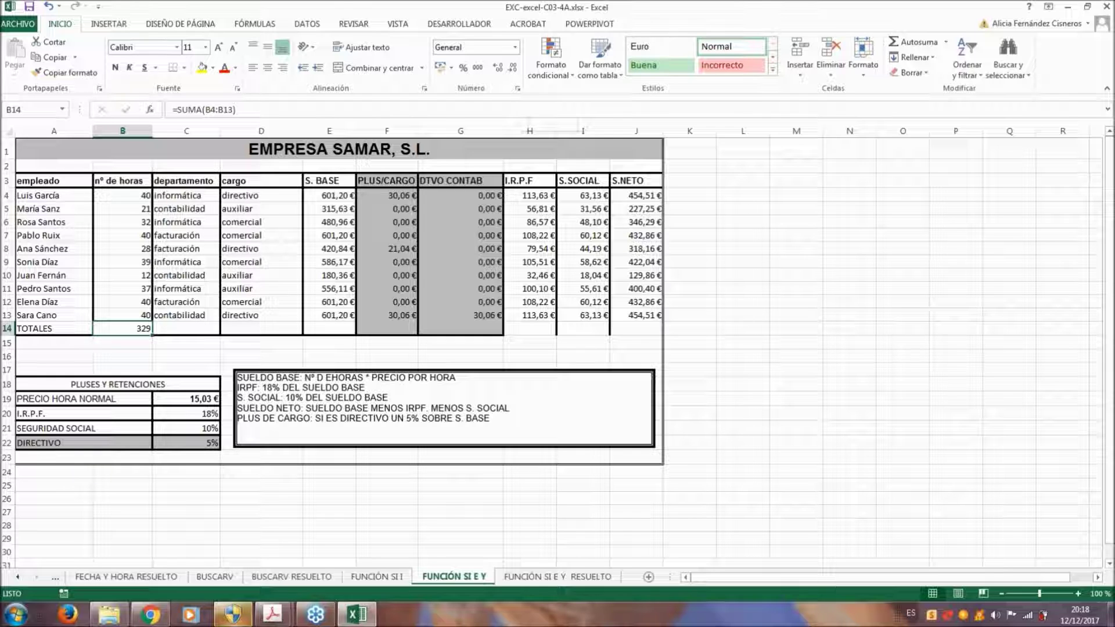
right_click(133, 324)
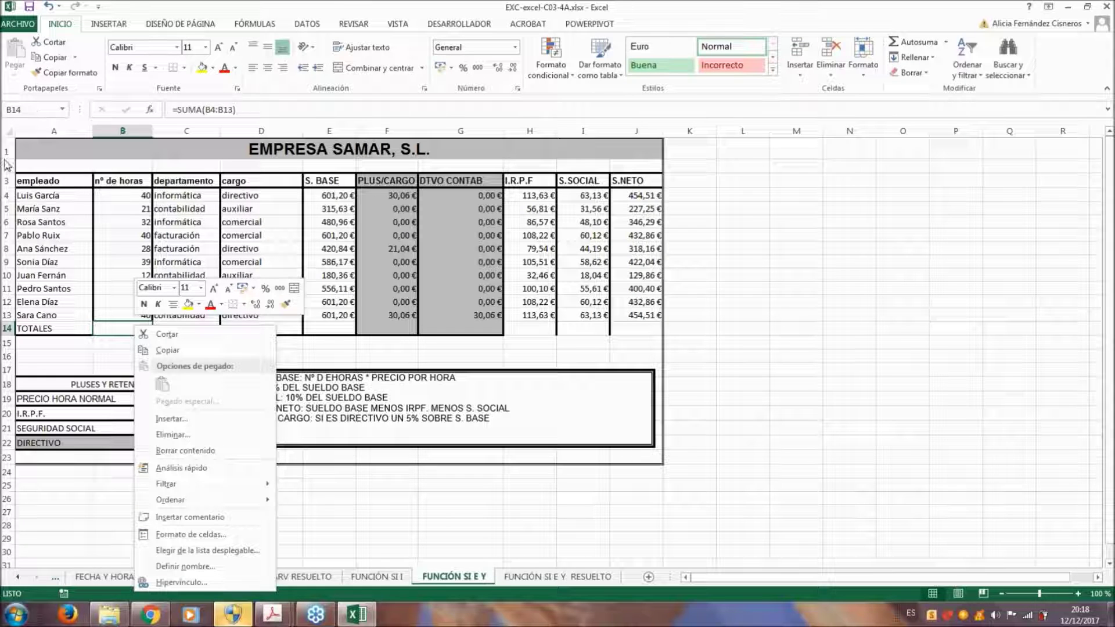
left_click(167, 350)
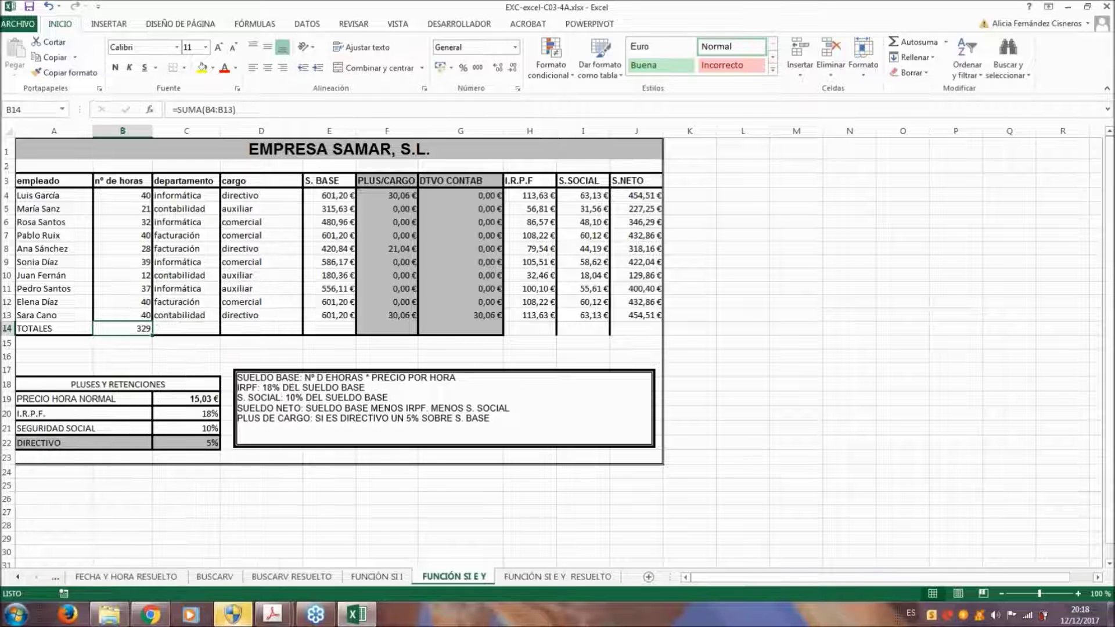
left_click_drag(336, 330, 645, 329)
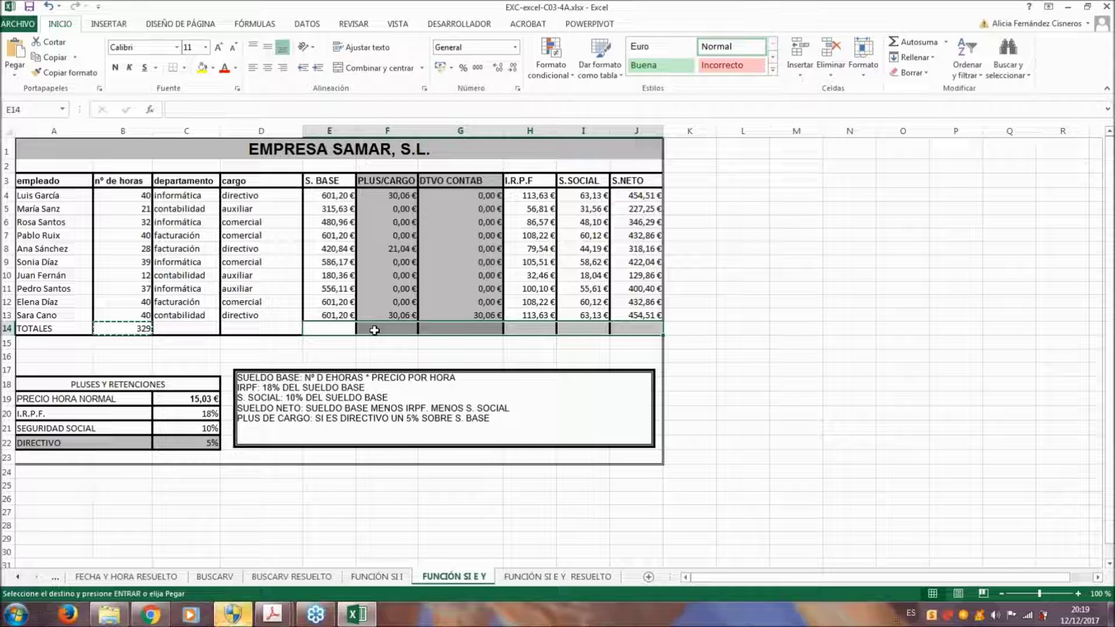
right_click(374, 329)
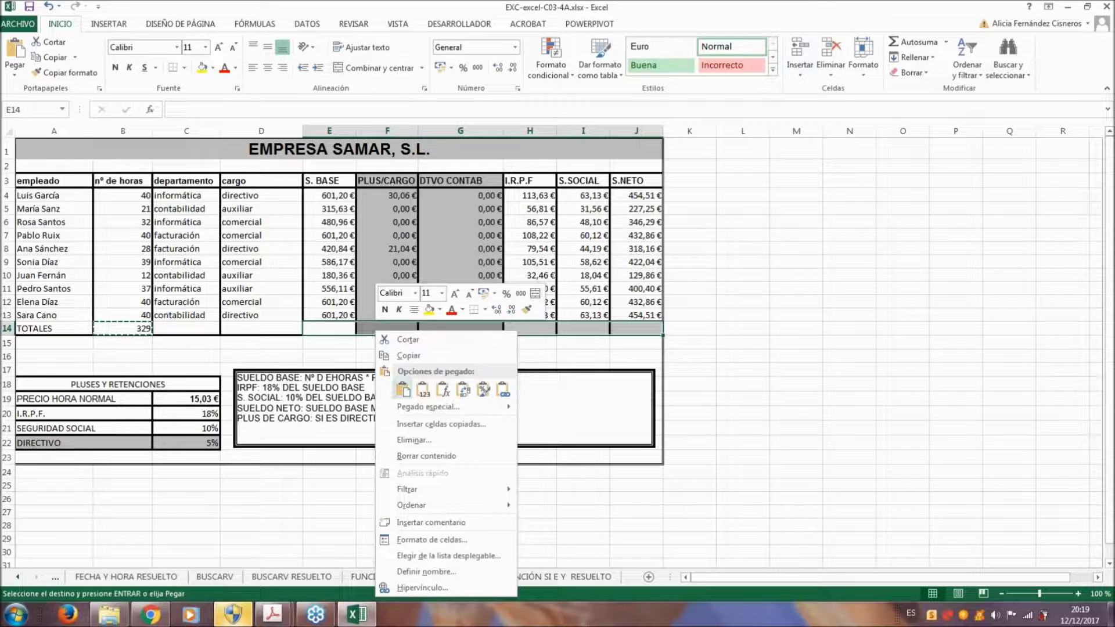
left_click(402, 390)
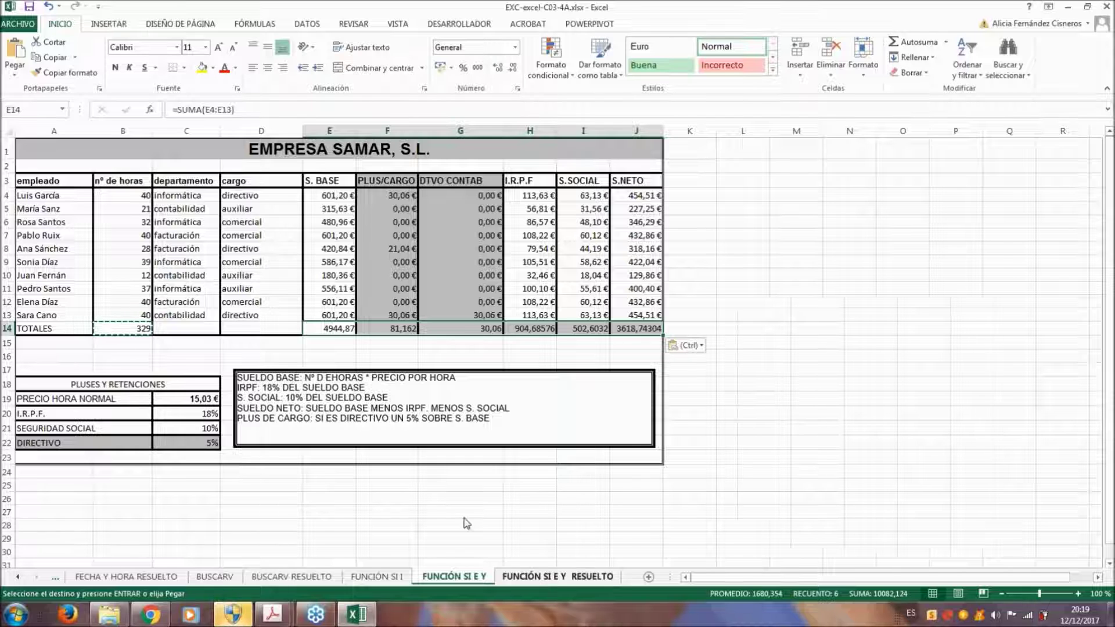
Check the solved sheet FUNCIÓN SI E Y RESUELTO and return to the FUNCIÓN SI E Y sheet
left_click(538, 581)
left_click(454, 577)
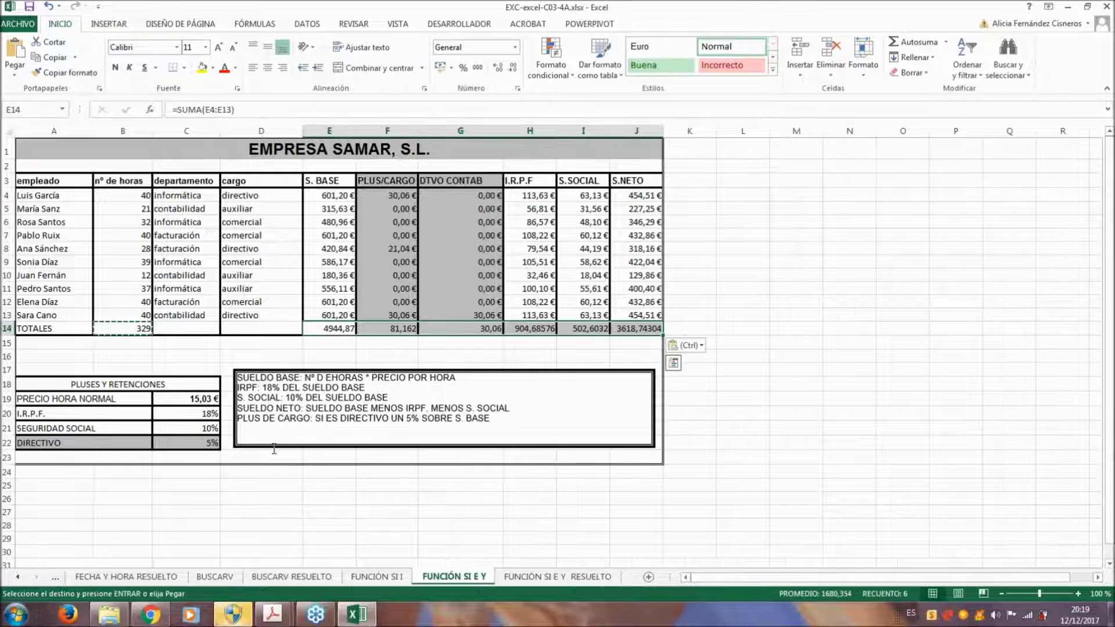
left_click(753, 194)
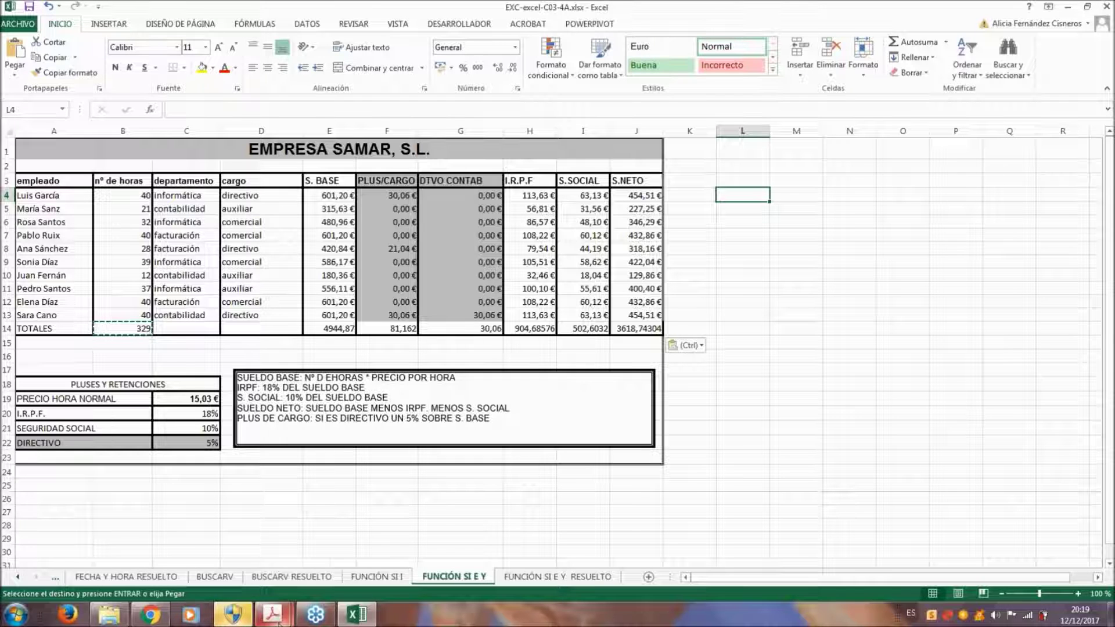
Switch to EXC-excel-C03-1N.pdf in Adobe Acrobat, look through its first page, and minimize it to return to Excel
mouse_move(279, 623)
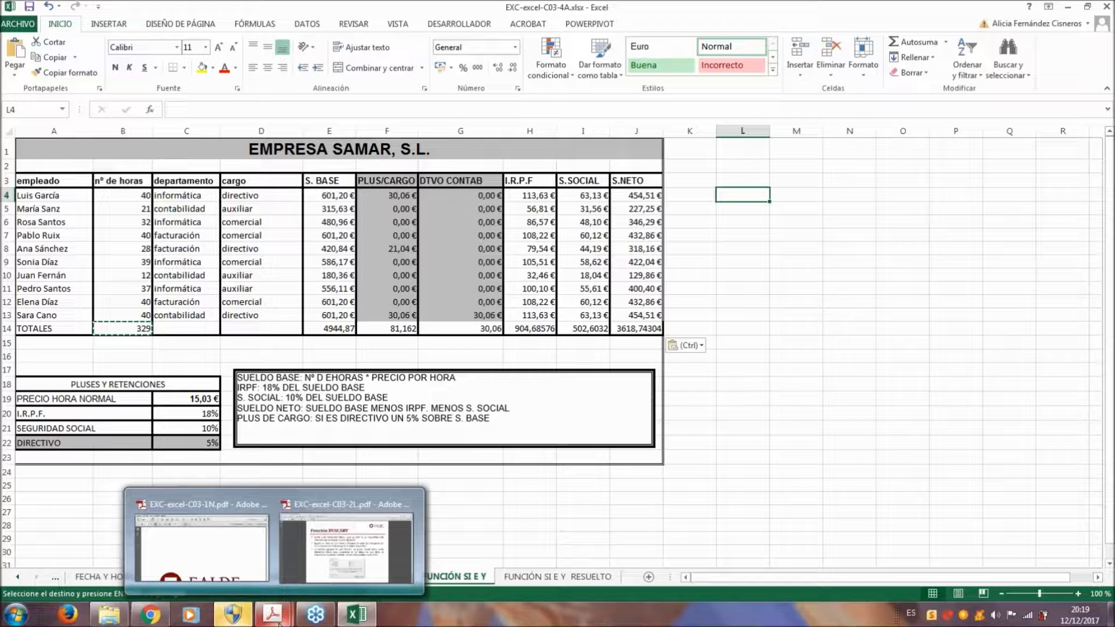
left_click(202, 546)
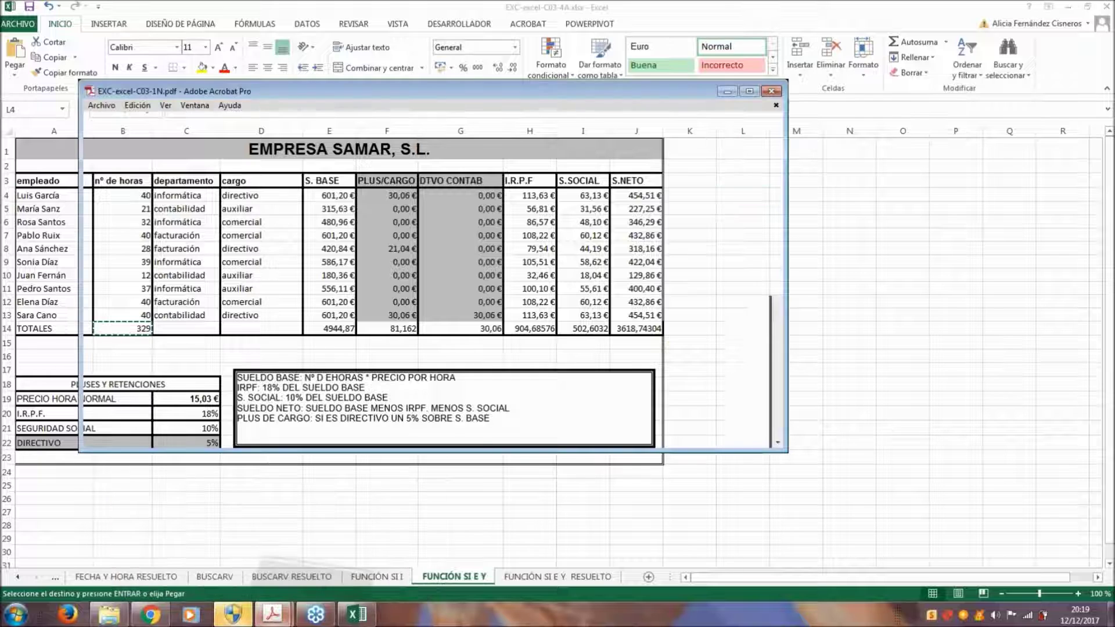
scroll(483, 284, "down", 8)
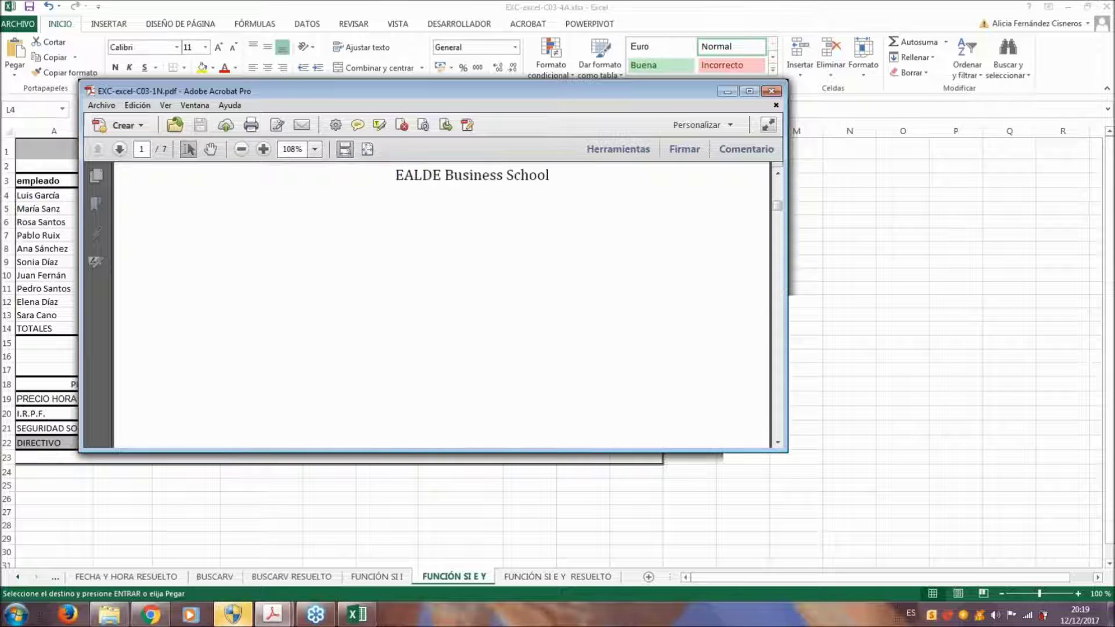
left_click(722, 88)
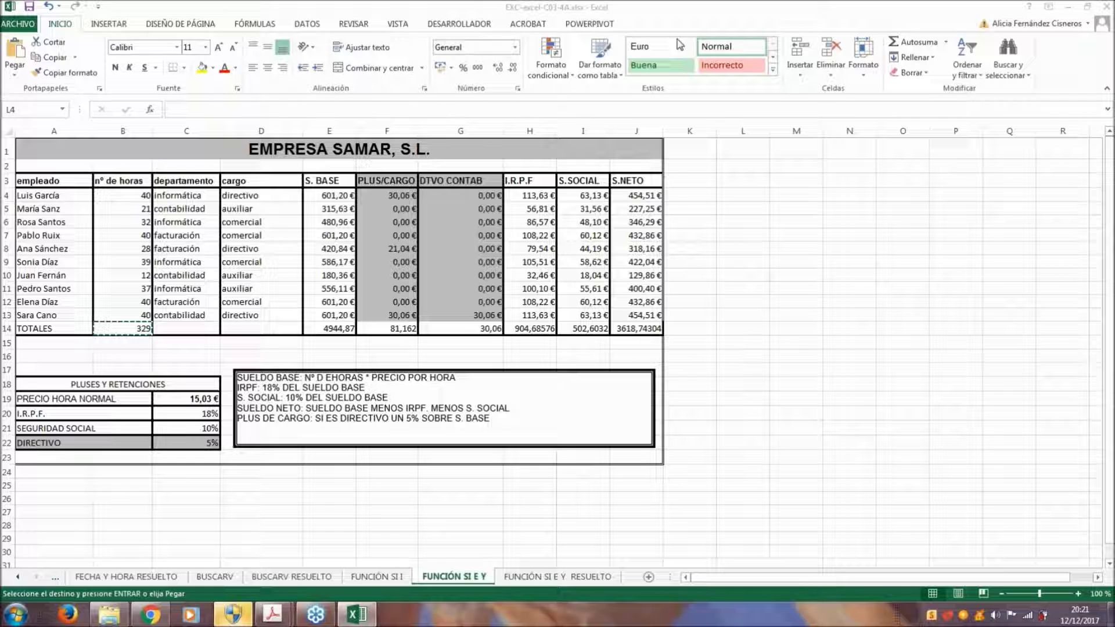
Review the condition, true value and false value of the SI formula in F4 through its function arguments
double_click(400, 196)
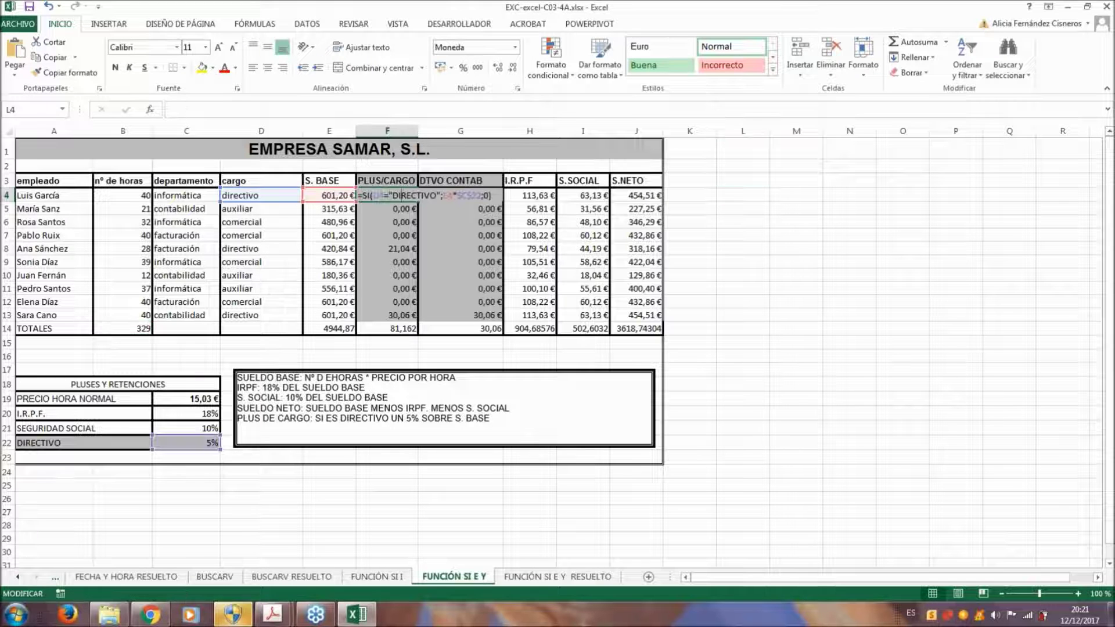
left_click(151, 110)
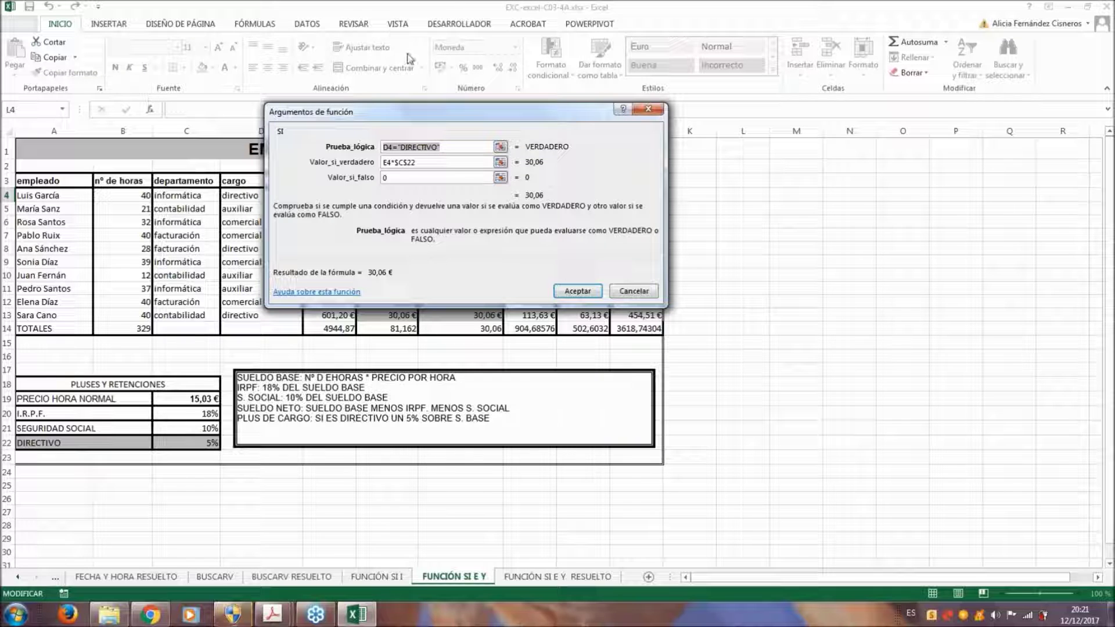
left_click(447, 162)
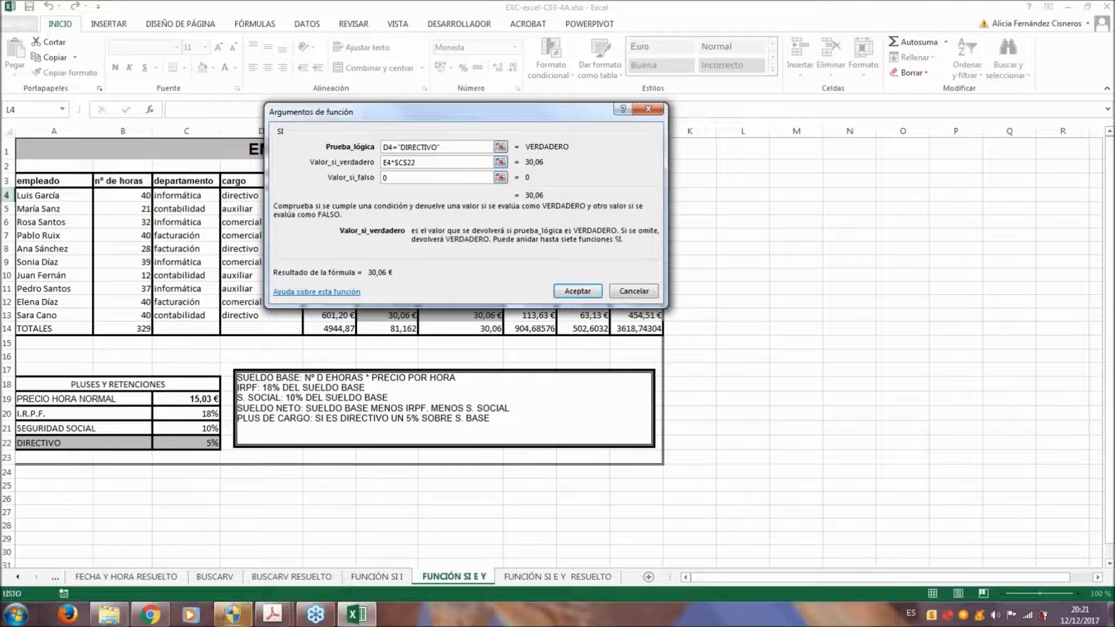
left_click(441, 177)
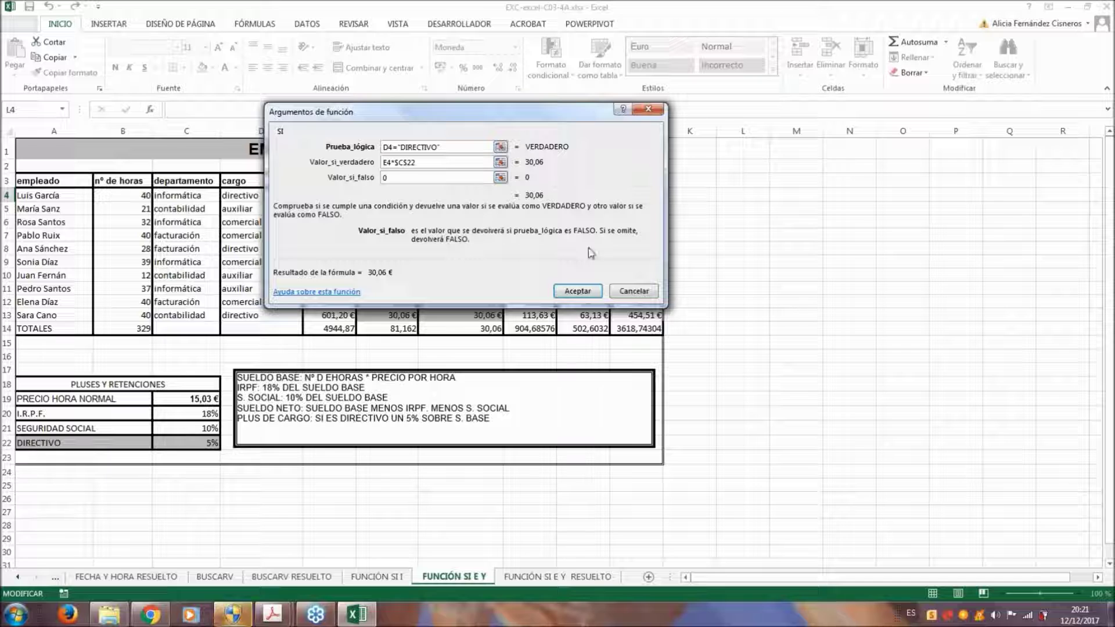
key("Return")
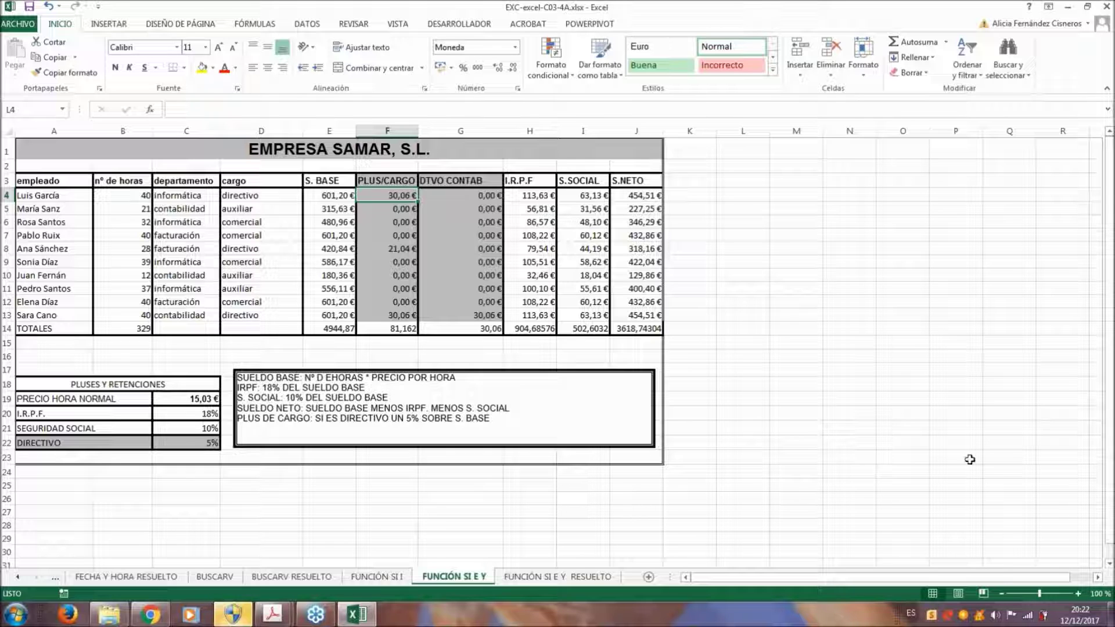
left_click(534, 249)
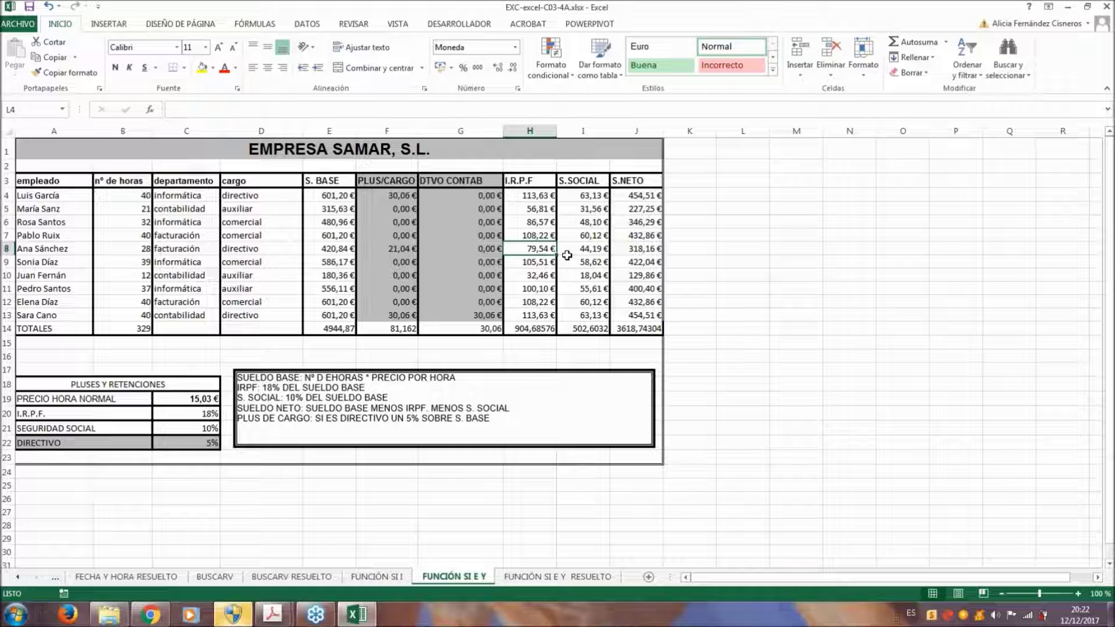